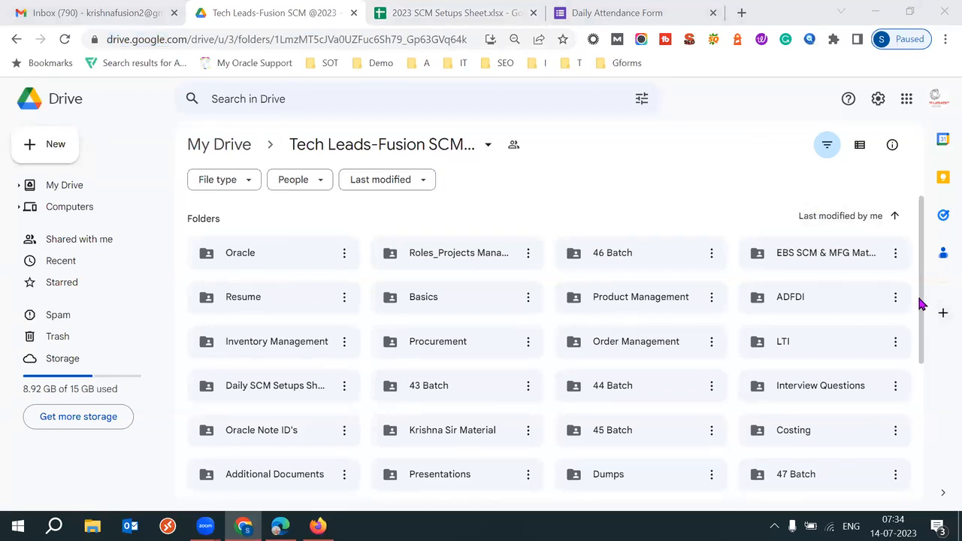
# Step: Open the Costing folder and select the Costing Setups and Costing Setups.xlsx files
pyautogui.click(814, 430)
pyautogui.doubleClick(814, 430)
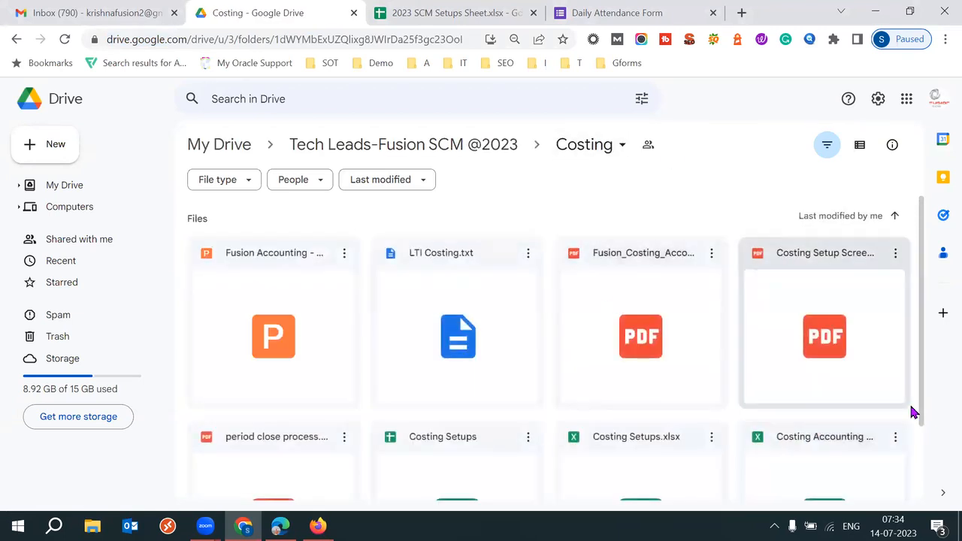
pyautogui.moveTo(926, 371); pyautogui.dragTo(928, 458)
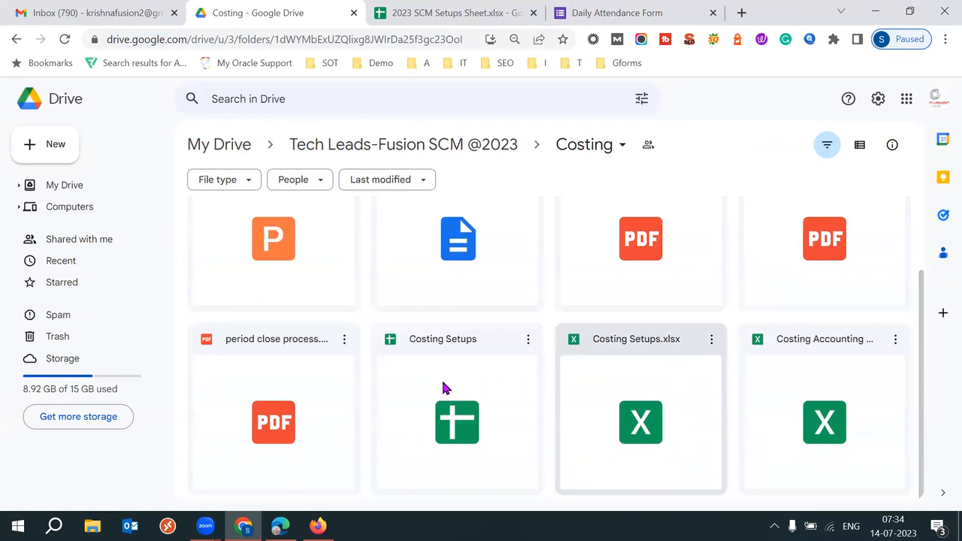
pyautogui.click(442, 387)
pyautogui.click(629, 398)
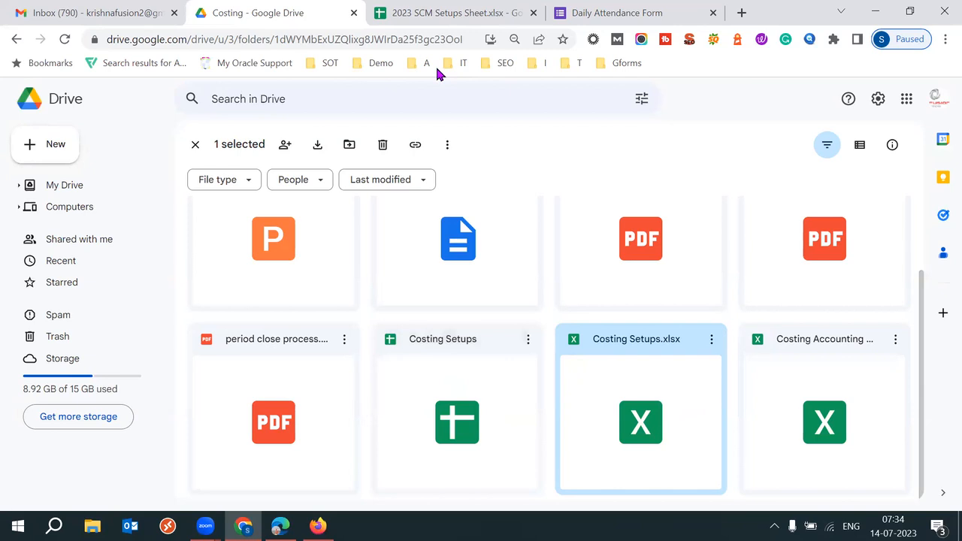
# Step: Open Costing Setups and Costing Setups.xlsx in separate tabs and dismiss the signed-in account notice
pyautogui.doubleClick(471, 361)
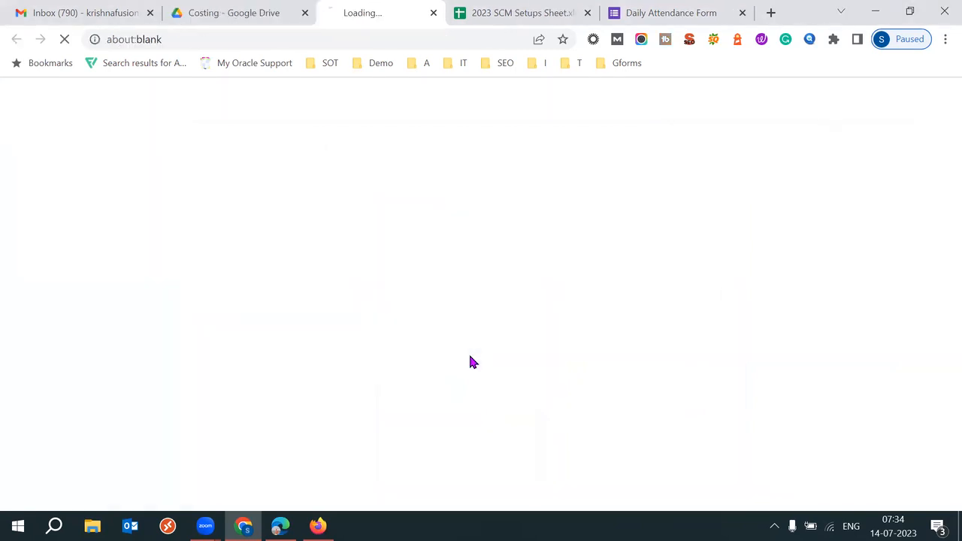
pyautogui.click(239, 9)
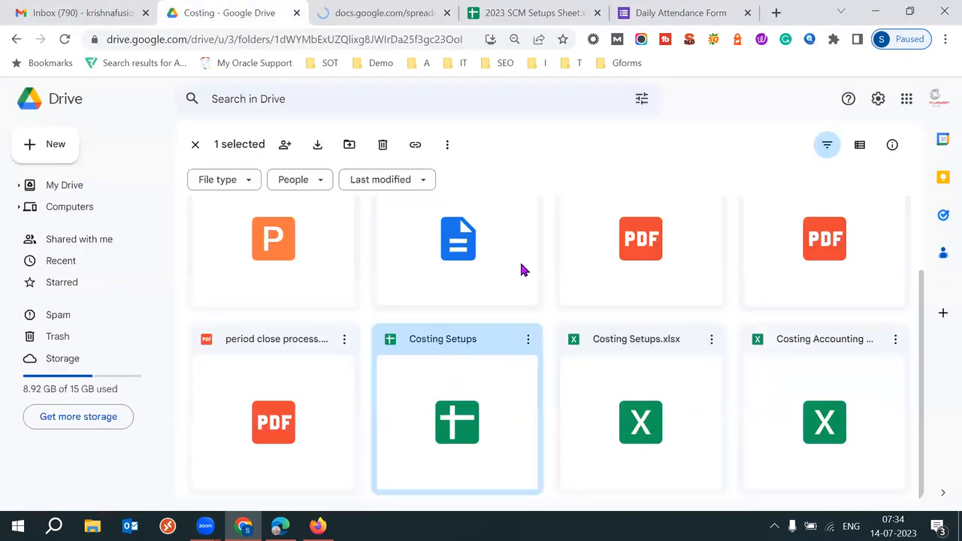
pyautogui.click(528, 340)
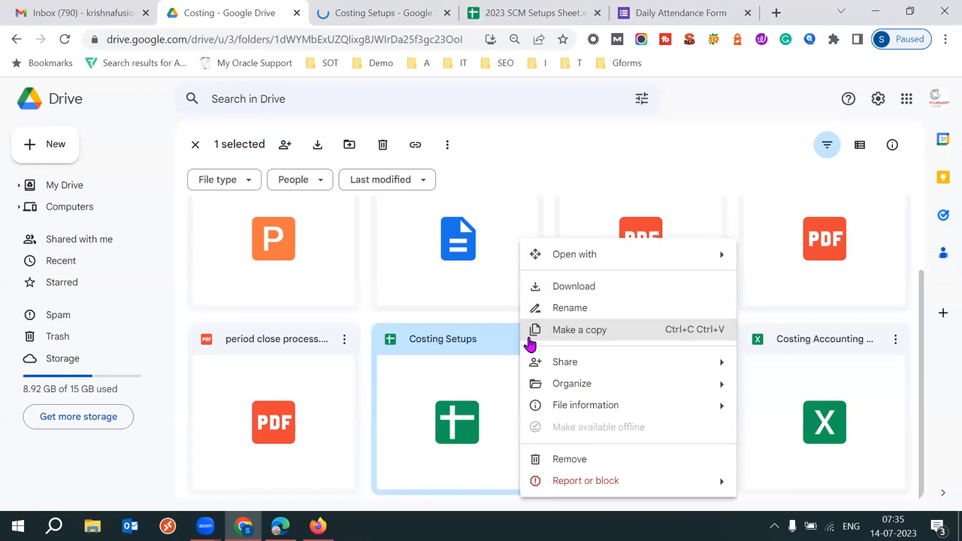
pyautogui.click(385, 15)
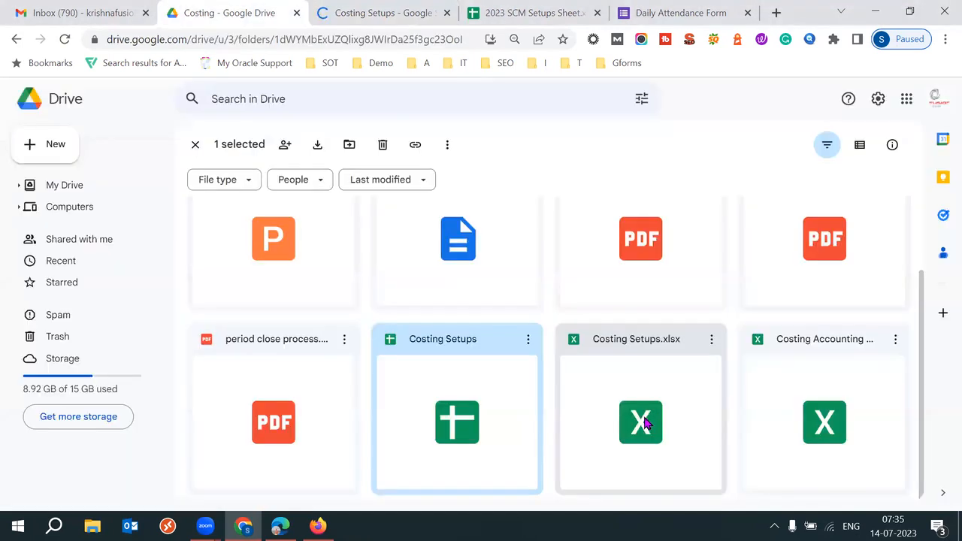
pyautogui.doubleClick(643, 418)
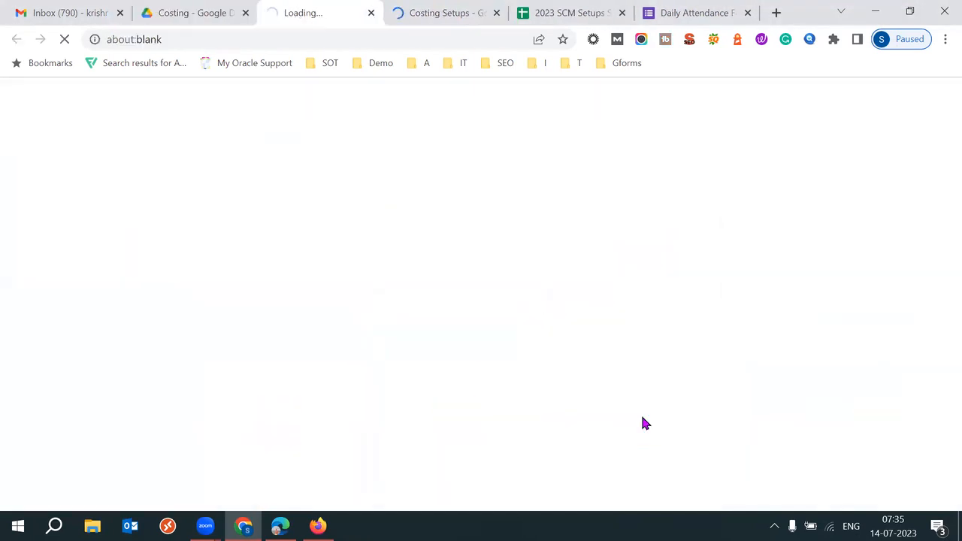
pyautogui.click(457, 8)
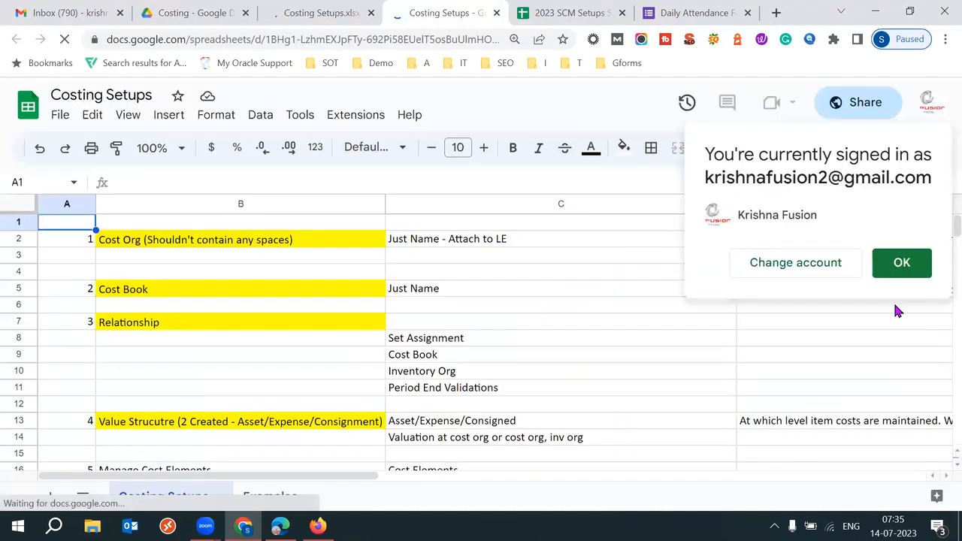
pyautogui.click(899, 270)
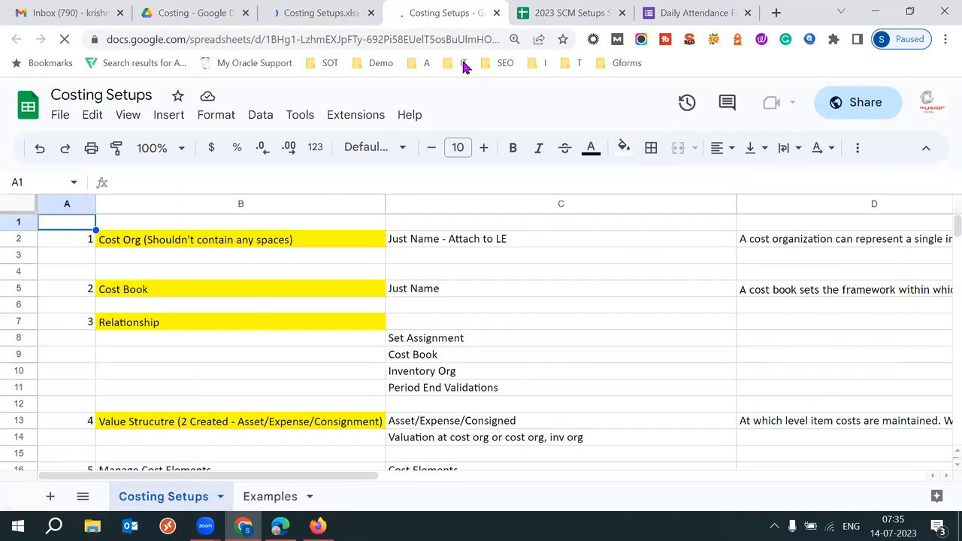
pyautogui.click(317, 11)
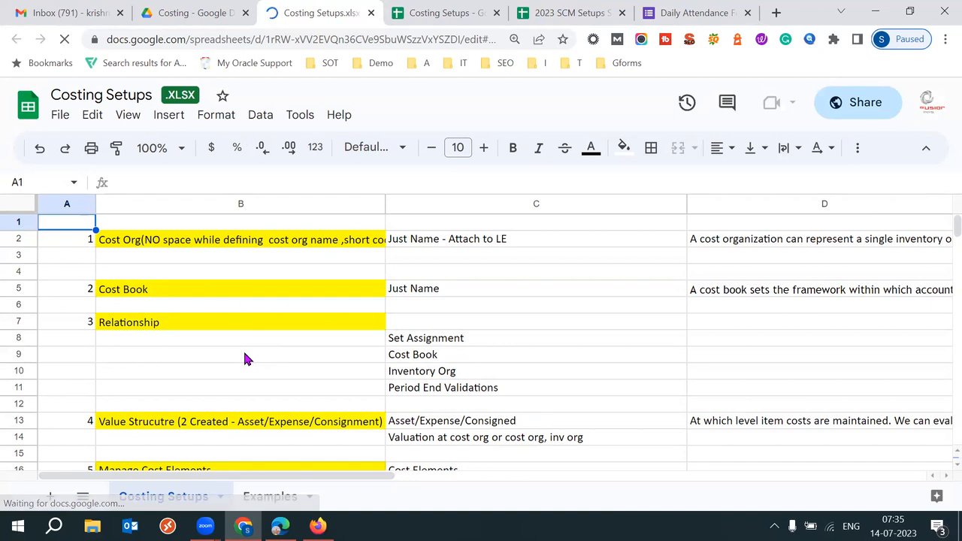
# Step: In Costing Setups.xlsx, jump down column B from Cost Book to the Sales Order Pick entry
pyautogui.click(240, 294)
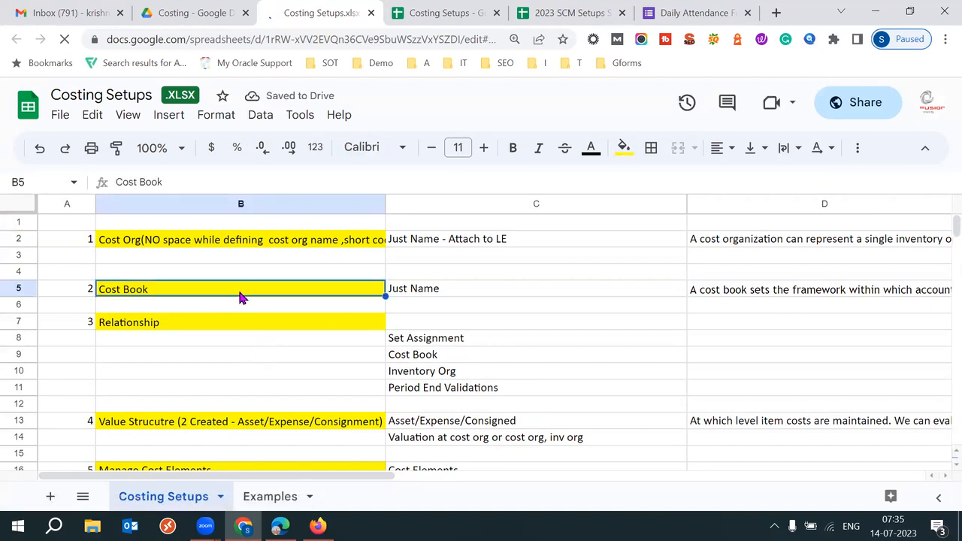
pyautogui.press('Down')
pyautogui.press('Down')
pyautogui.press('Down')
pyautogui.press('Down')
pyautogui.press('Down')
pyautogui.press('Down')
pyautogui.press('Down')
pyautogui.press('Down')
pyautogui.press('Down')
pyautogui.press('Down')
pyautogui.press('Down')
pyautogui.press('Down')
pyautogui.press('Down')
pyautogui.press('Down')
pyautogui.press('Down')
pyautogui.press('Down')
pyautogui.press('Down')
pyautogui.press('Down')
pyautogui.press('Down')
pyautogui.press('Down')
pyautogui.press('Down')
pyautogui.press('Down')
pyautogui.press('Down')
pyautogui.press('Down')
pyautogui.press('Down')
pyautogui.press('Down')
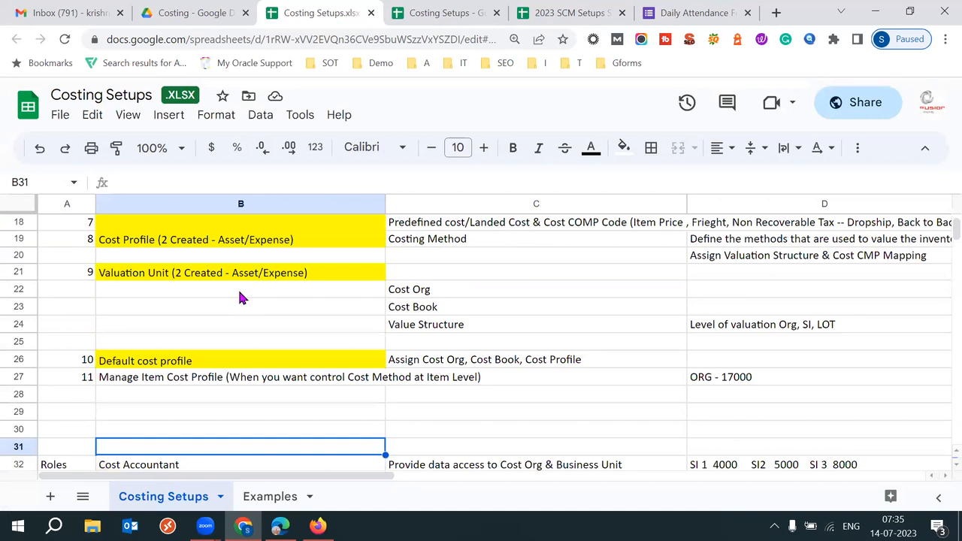
pyautogui.press('Down')
pyautogui.press('Down')
pyautogui.press('Down')
pyautogui.press('Down')
pyautogui.press('Down')
pyautogui.press('Down')
pyautogui.press('Down')
pyautogui.press('Down')
pyautogui.press('Down')
pyautogui.press('Down')
pyautogui.press('Down')
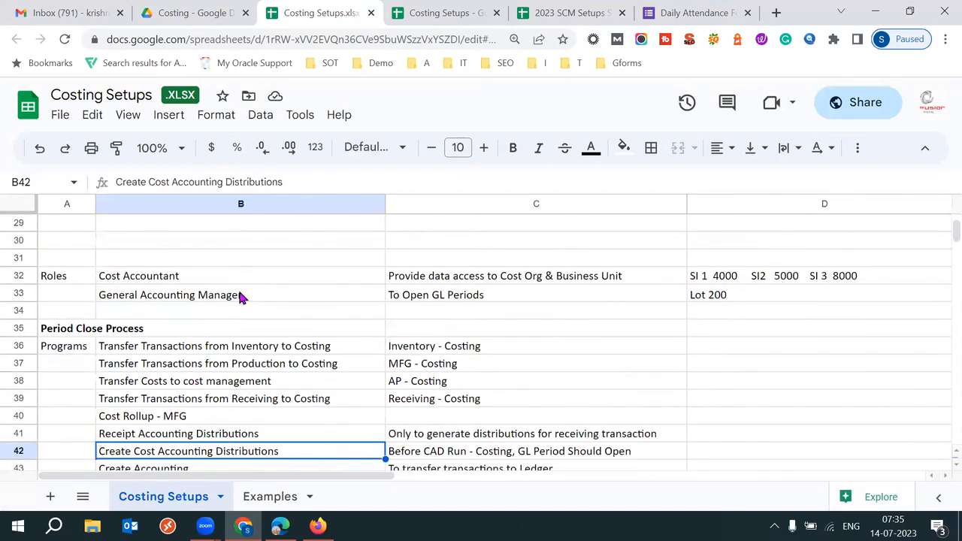
pyautogui.press('Down')
pyautogui.press('Down')
pyautogui.press('Down')
pyautogui.press('Down')
pyautogui.press('Down')
pyautogui.press('Down')
pyautogui.press('Down')
pyautogui.press('Down')
pyautogui.press('Down')
pyautogui.press('Down')
pyautogui.press('Down')
pyautogui.press('Down')
pyautogui.press('Down')
pyautogui.press('Down')
pyautogui.press('Down')
pyautogui.press('Down')
pyautogui.press('Down')
pyautogui.press('Down')
pyautogui.press('Down')
pyautogui.press('Down')
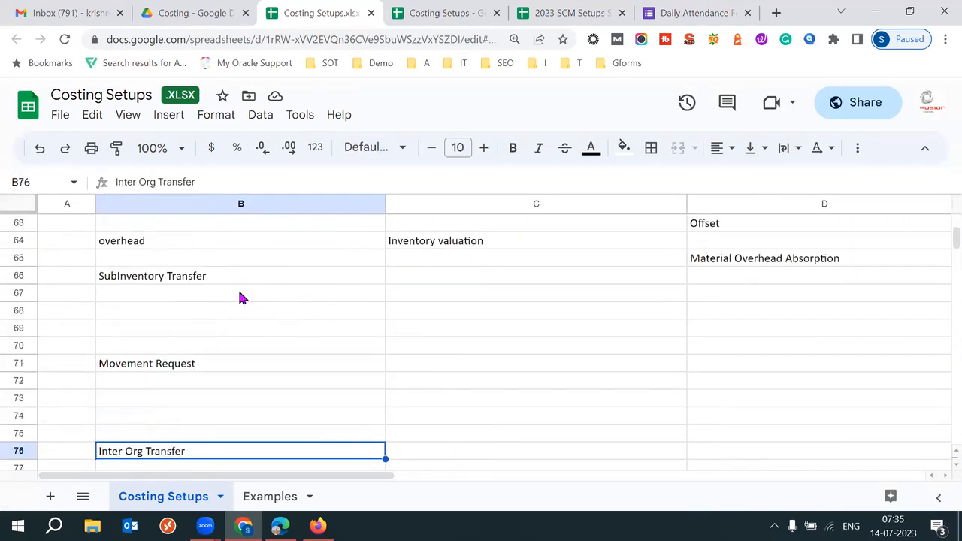
pyautogui.press('Down')
pyautogui.press('Down')
pyautogui.press('Down')
pyautogui.press('Down')
pyautogui.press('Down')
pyautogui.press('Down')
pyautogui.press('Down')
pyautogui.press('Down')
pyautogui.press('Down')
pyautogui.press('Down')
pyautogui.press('Down')
pyautogui.press('Down')
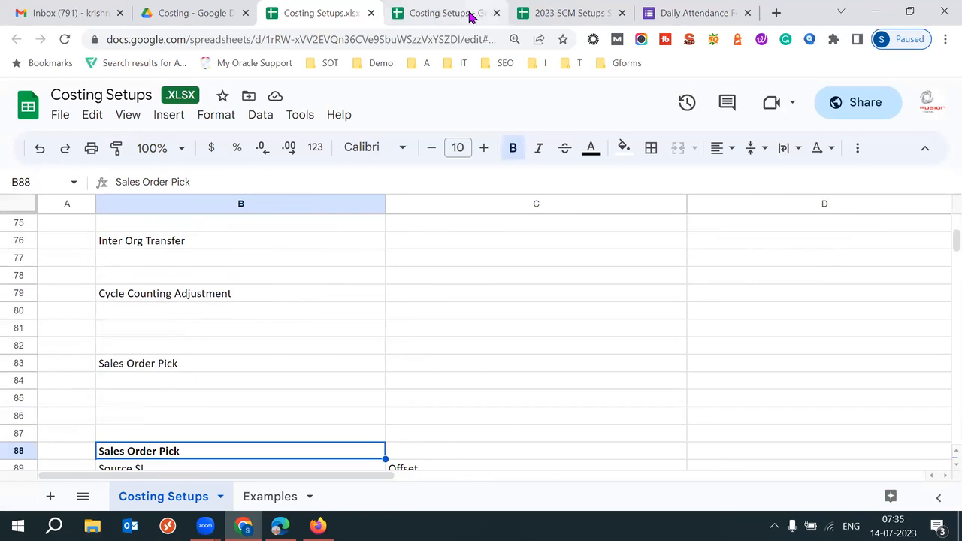
# Step: Page through the native Costing Setups sheet from B22, then close its tab
pyautogui.click(470, 15)
pyautogui.click(273, 322)
pyautogui.scroll(-5, 273, 321)
pyautogui.click(274, 323)
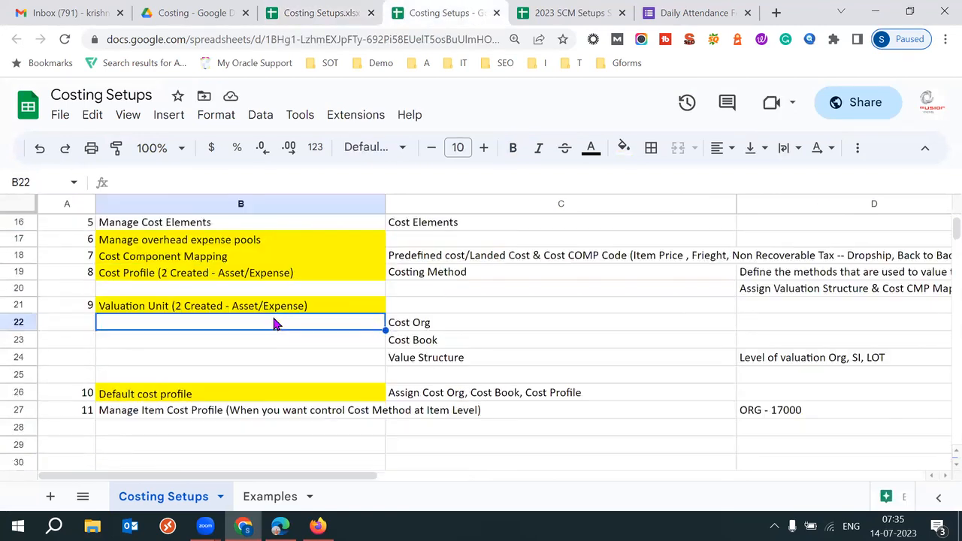
pyautogui.press('pagedown')
pyautogui.press('pagedown')
pyautogui.press('pagedown')
pyautogui.press('pagedown')
pyautogui.press('pagedown')
pyautogui.press('pagedown')
pyautogui.press('pagedown')
pyautogui.press('pagedown')
pyautogui.press('pagedown')
pyautogui.click(496, 13)
# Step: Trash Costing Setups.xlsx from the Costing folder and send its open tab to the Sheets home screen
pyautogui.click(201, 8)
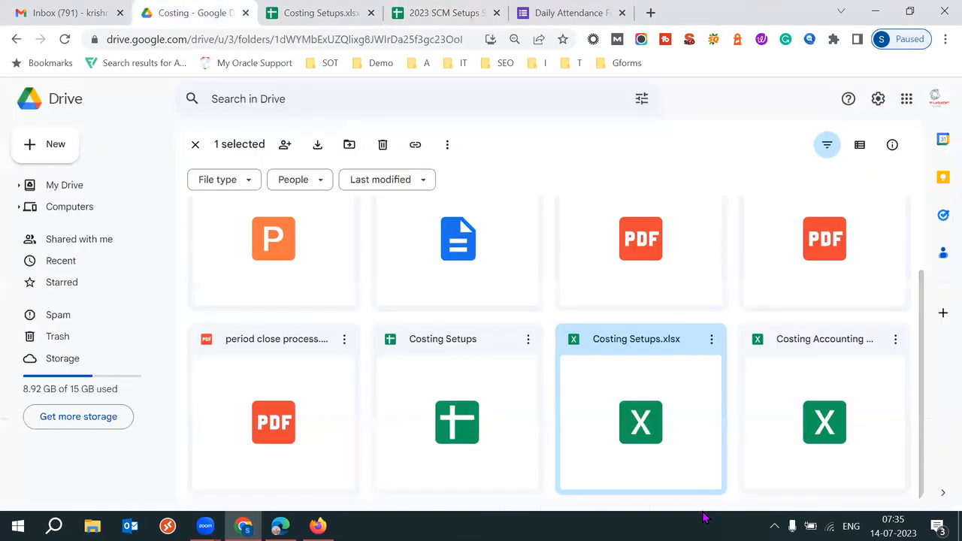
pyautogui.rightClick(665, 410)
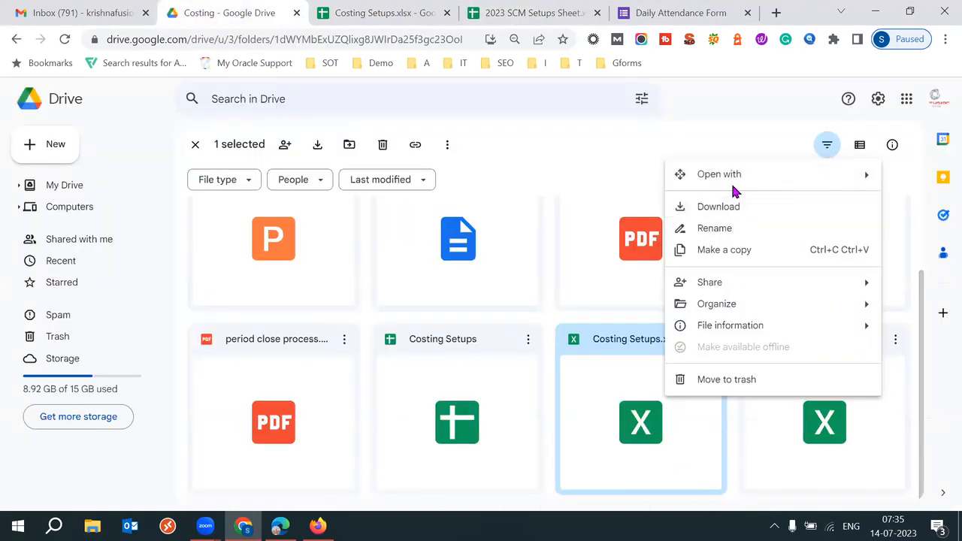
pyautogui.click(711, 381)
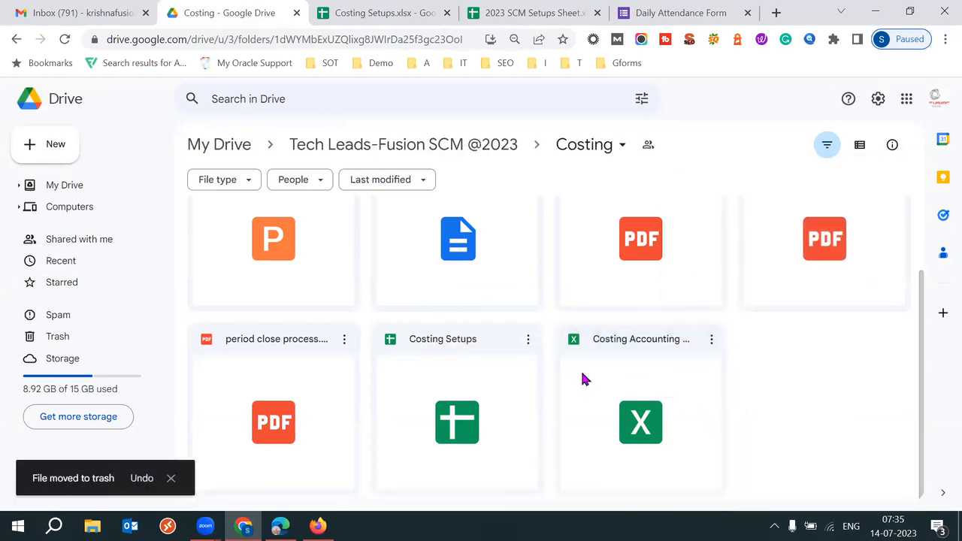
pyautogui.click(406, 8)
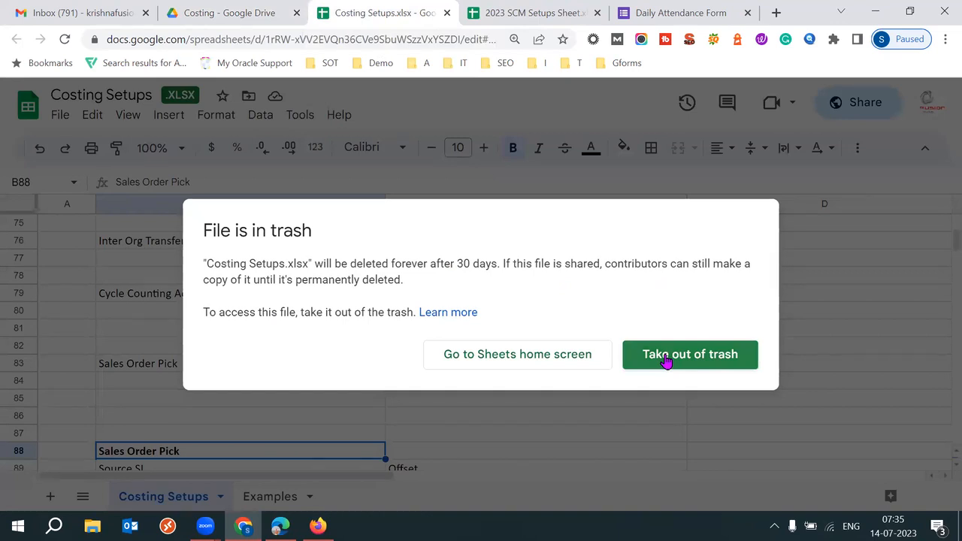
pyautogui.click(548, 365)
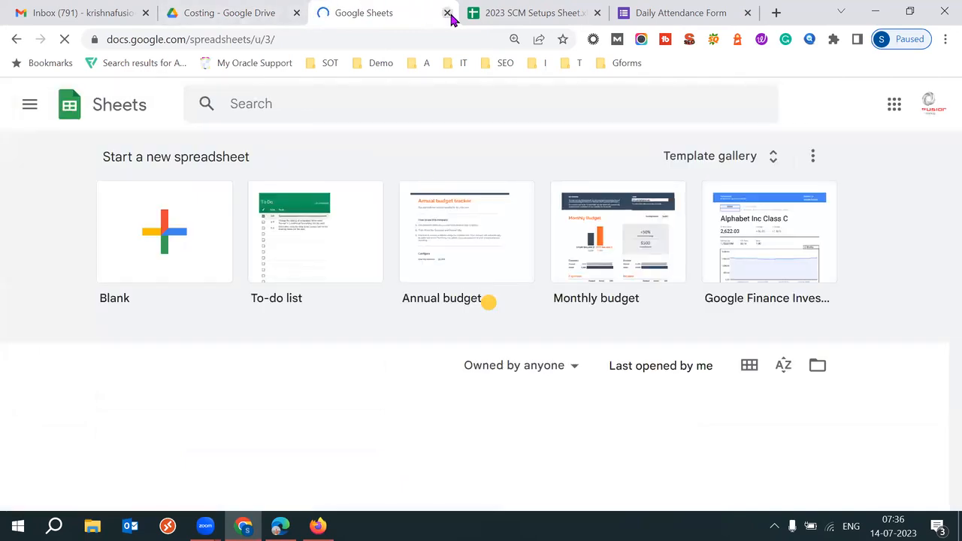
# Step: Close the Sheets home tab and reopen the native Costing Setups spreadsheet from the Costing folder
pyautogui.click(447, 13)
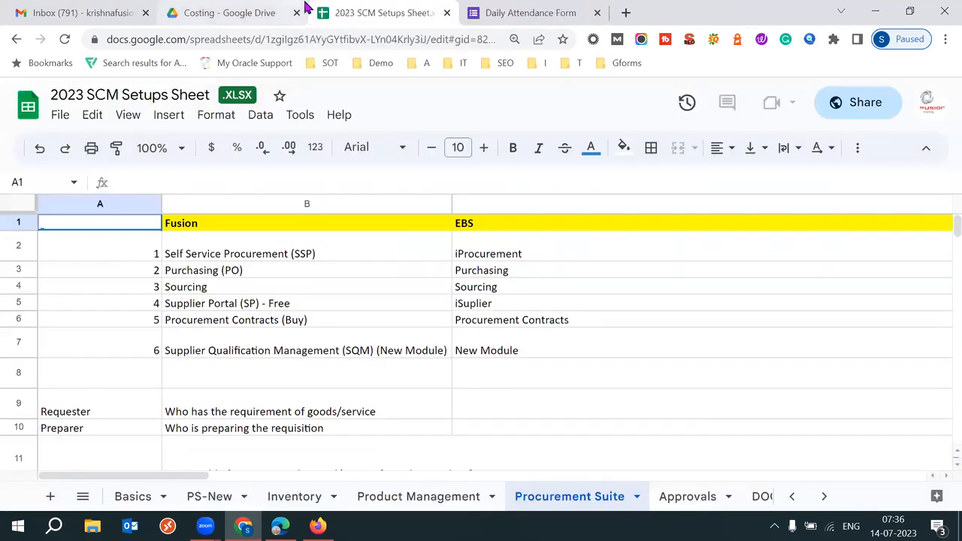
pyautogui.click(264, 13)
pyautogui.doubleClick(482, 396)
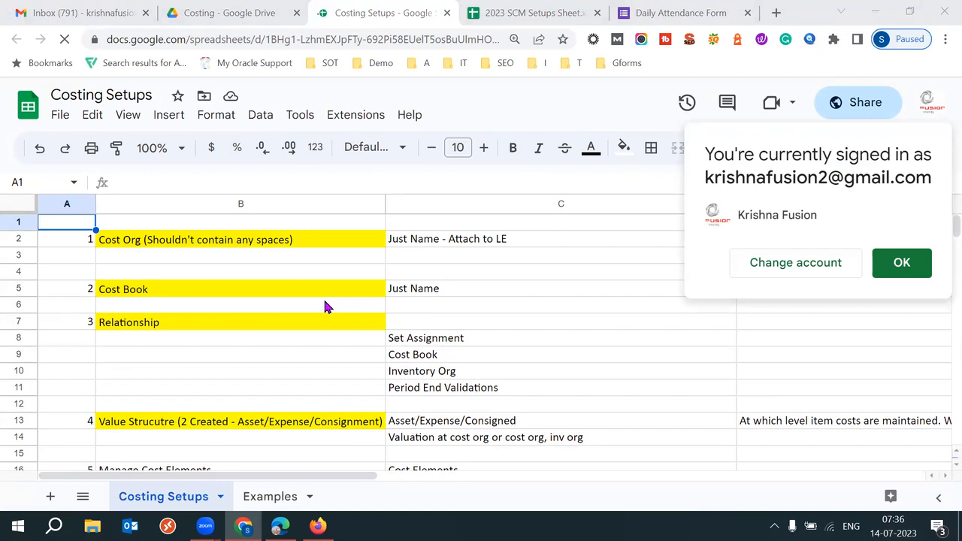
pyautogui.click(910, 271)
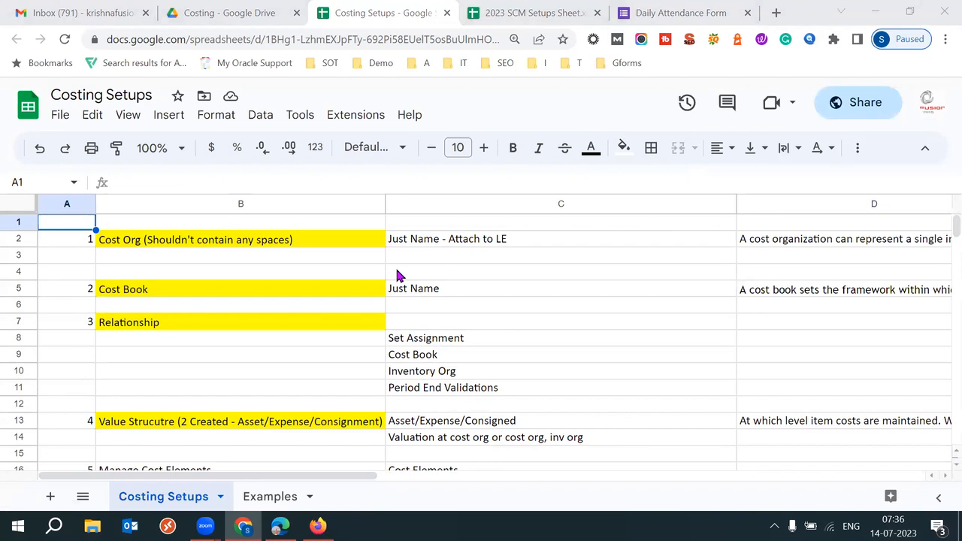
# Step: Select the numbered setup steps from A2 down to row 26, including the step names in column B
pyautogui.click(78, 245)
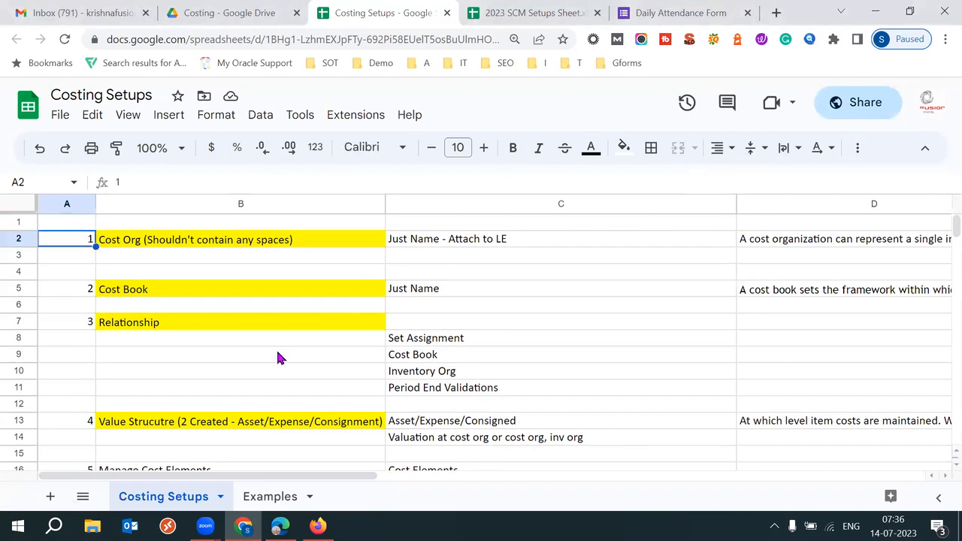
pyautogui.hotkey('shift', 'Down')
pyautogui.hotkey('shift', 'Down')
pyautogui.hotkey('shift', 'Down')
pyautogui.hotkey('shift', 'Down')
pyautogui.hotkey('shift', 'Down')
pyautogui.hotkey('shift', 'Down')
pyautogui.hotkey('shift', 'Down')
pyautogui.hotkey('shift', 'Down')
pyautogui.hotkey('shift', 'Down')
pyautogui.hotkey('shift', 'Down')
pyautogui.hotkey('shift', 'Down')
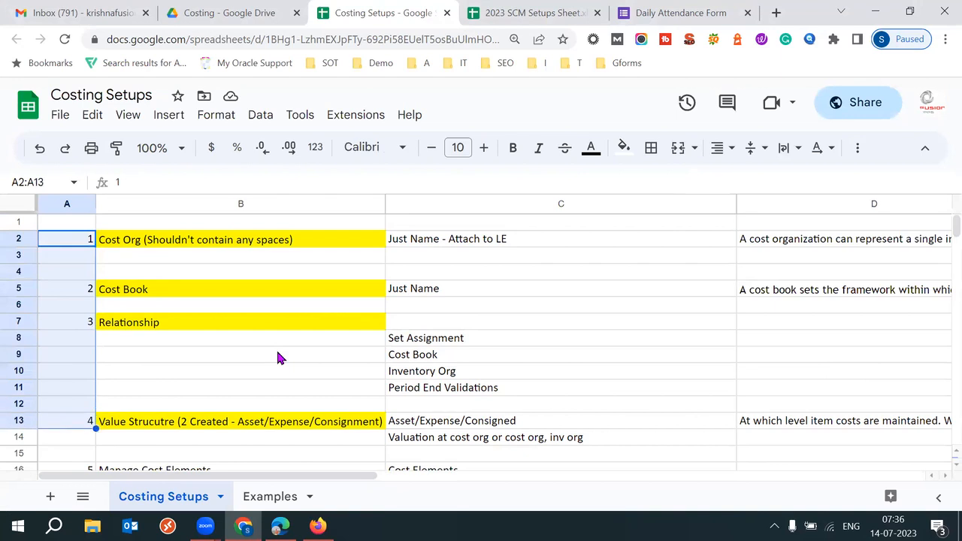
pyautogui.hotkey('shift', 'Down')
pyautogui.hotkey('shift', 'Down')
pyautogui.hotkey('shift', 'Down')
pyautogui.hotkey('shift', 'Down')
pyautogui.hotkey('shift', 'Down')
pyautogui.hotkey('shift', 'Down')
pyautogui.hotkey('shift', 'Down')
pyautogui.hotkey('shift', 'Down')
pyautogui.hotkey('shift', 'Down')
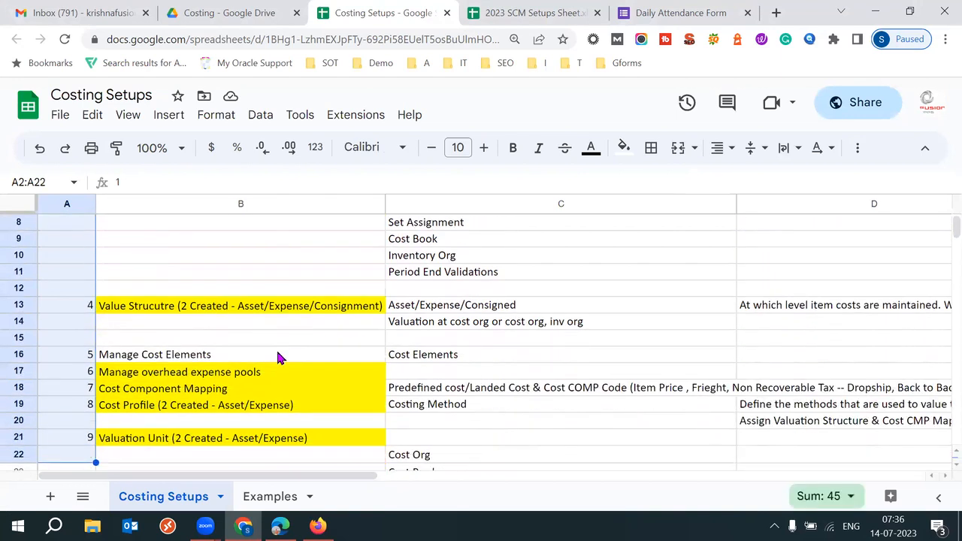
pyautogui.hotkey('shift', 'Down')
pyautogui.hotkey('shift', 'Down')
pyautogui.hotkey('shift', 'Down')
pyautogui.hotkey('shift', 'Down')
pyautogui.hotkey('shift', 'Down')
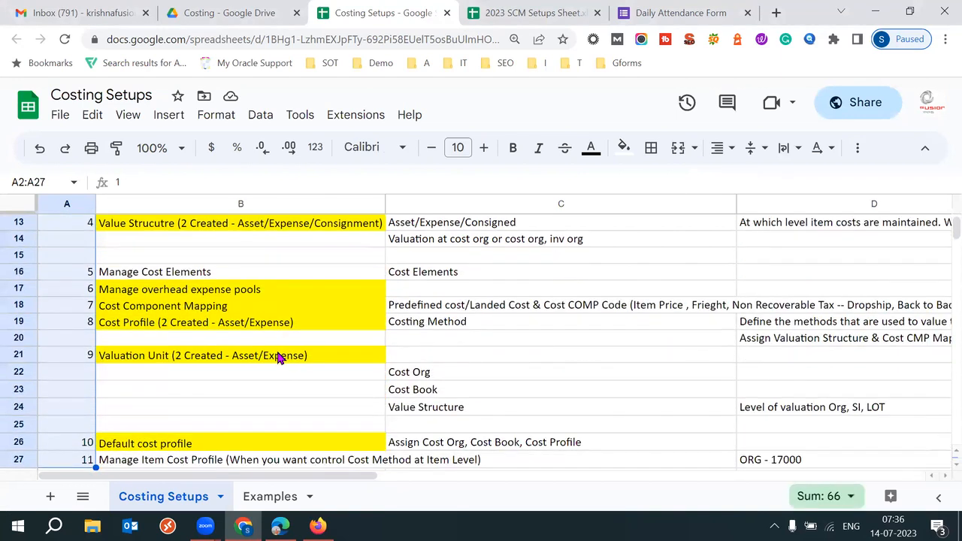
pyautogui.hotkey('shift', 'Down')
pyautogui.hotkey('shift', 'Down')
pyautogui.hotkey('shift', 'Up')
pyautogui.hotkey('shift', 'Up')
pyautogui.hotkey('shift', 'Up')
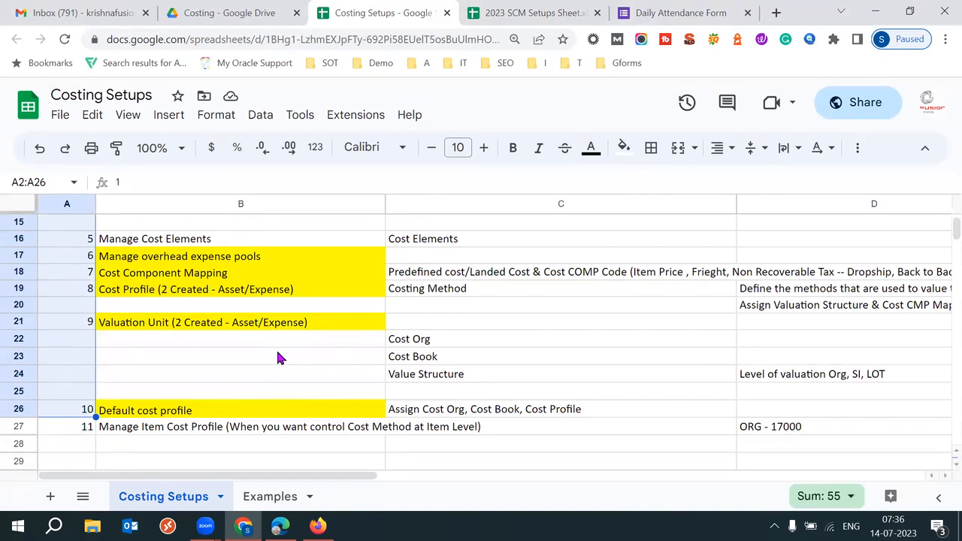
pyautogui.hotkey('shift', 'Right')
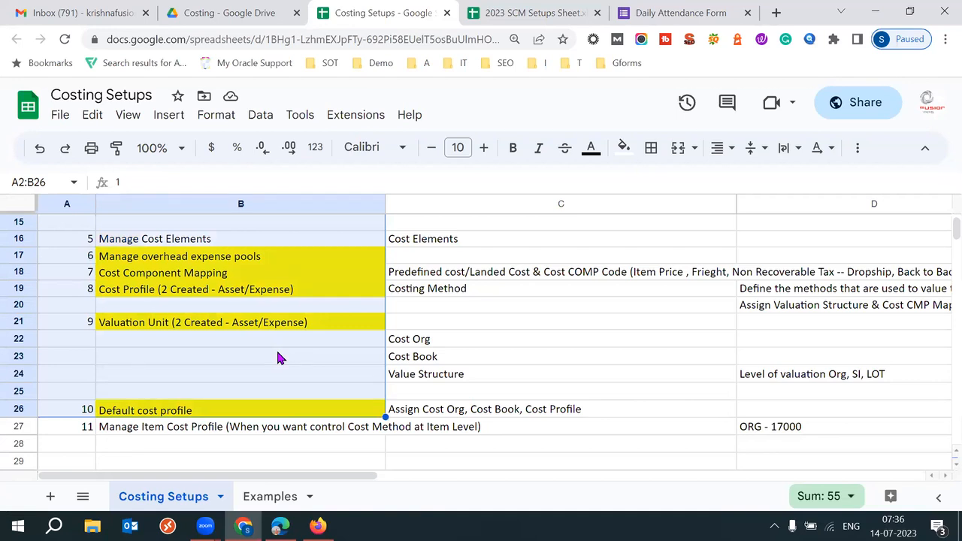
# Step: Search Windows for '53' to find the 53 batch text file
pyautogui.press('super')
pyautogui.press('super')
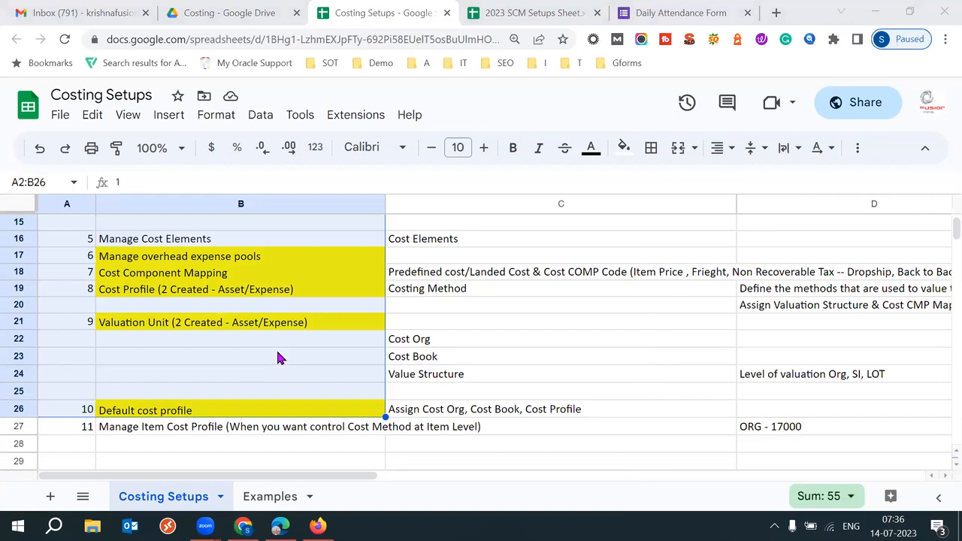
pyautogui.press('super')
pyautogui.write('53')
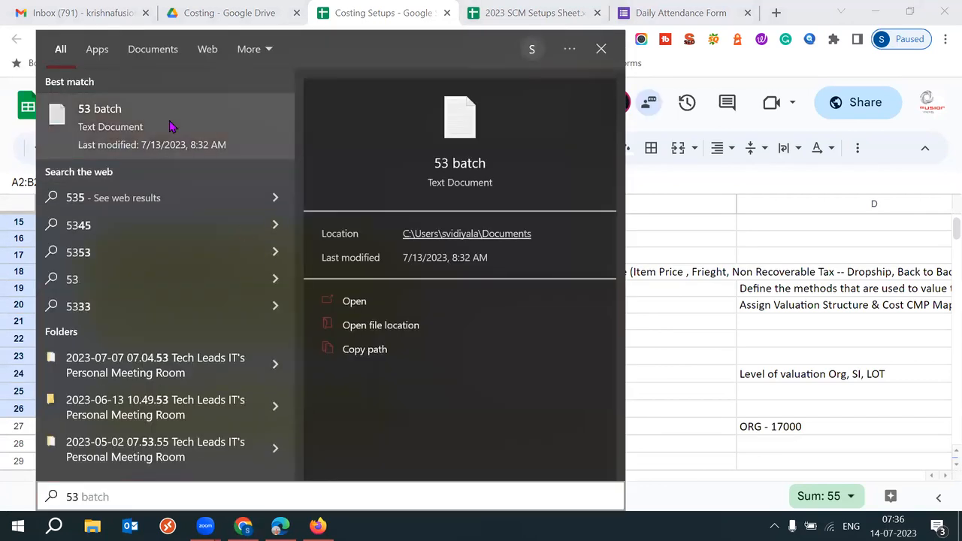
# Step: Open the 53 batch notes file, maximize Notepad, and scroll toward the end of the notes
pyautogui.click(172, 125)
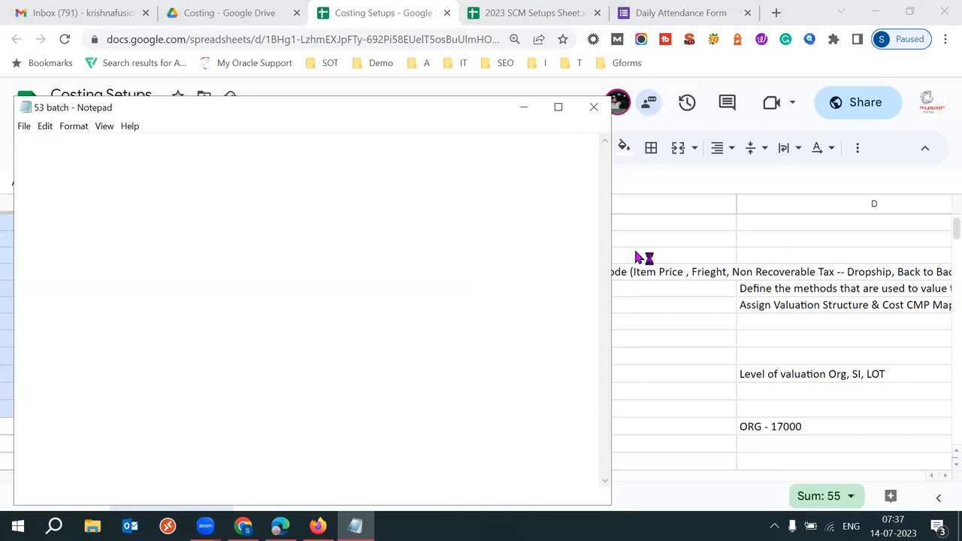
pyautogui.click(564, 110)
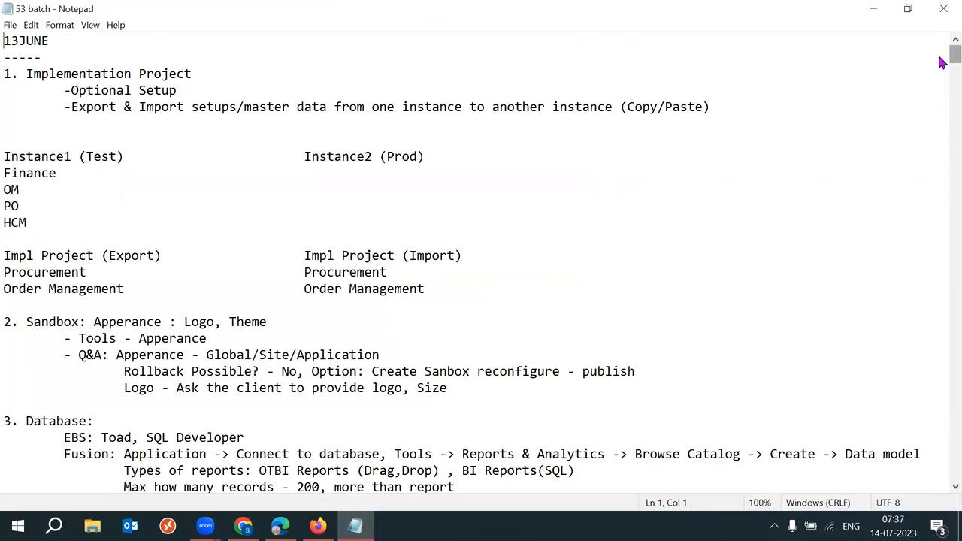
pyautogui.moveTo(942, 62); pyautogui.dragTo(942, 316)
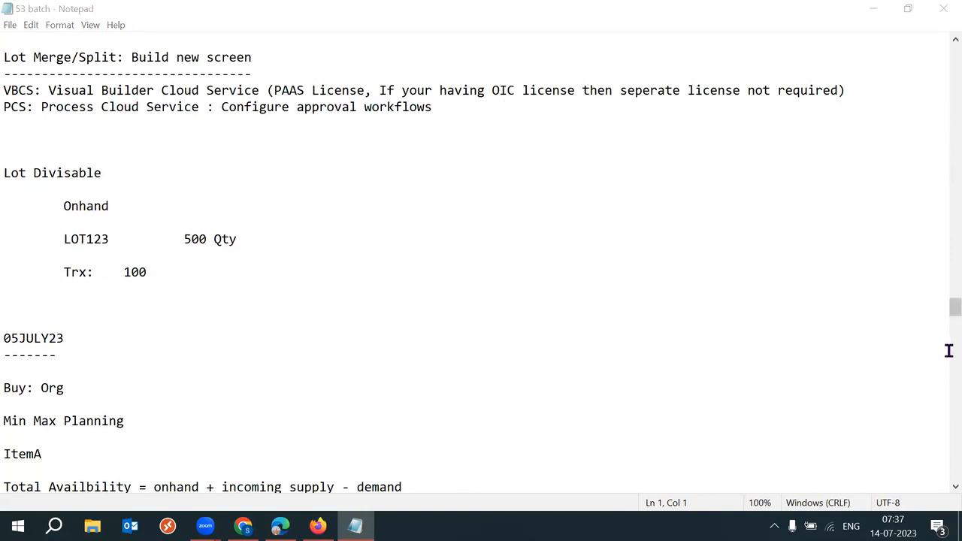
pyautogui.moveTo(948, 316); pyautogui.dragTo(941, 451)
# Step: Type a 'Costing' heading below Married, underline it with dashes, and save the file
pyautogui.click(328, 248)
pyautogui.press('Return')
pyautogui.write('o')
pyautogui.press('BackSpace')
pyautogui.write('Cist')
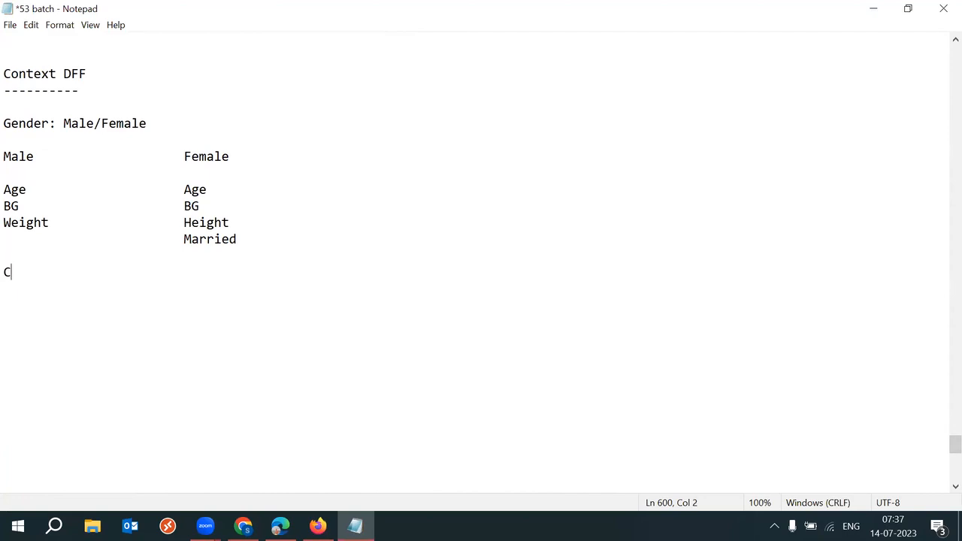
pyautogui.press('BackSpace')
pyautogui.press('BackSpace')
pyautogui.press('BackSpace')
pyautogui.write('osting')
pyautogui.press('Return')
pyautogui.write('-------')
pyautogui.hotkey('ctrl', 's')
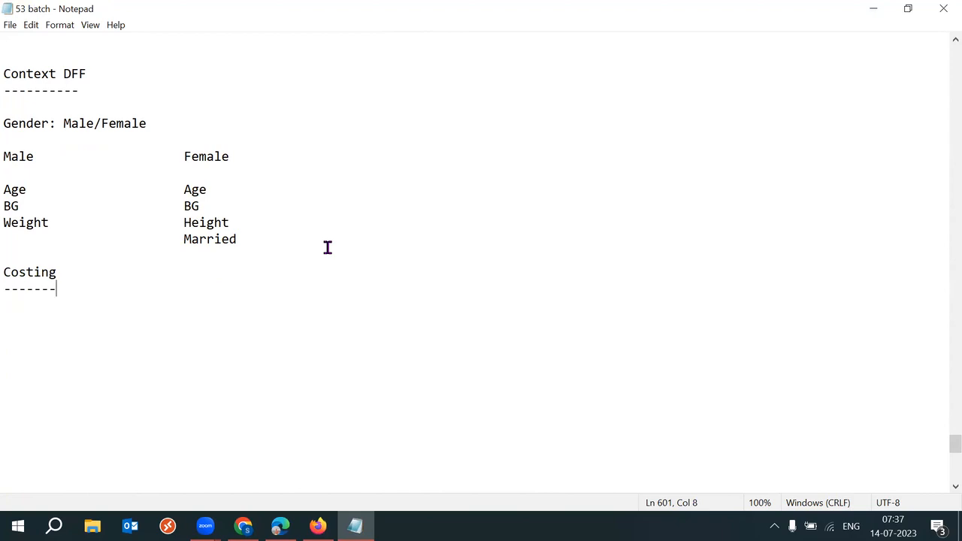
# Step: Add an 'Inventory value?' line below the dashed underline
pyautogui.press('Return')
pyautogui.press('Return')
pyautogui.write('Inv')
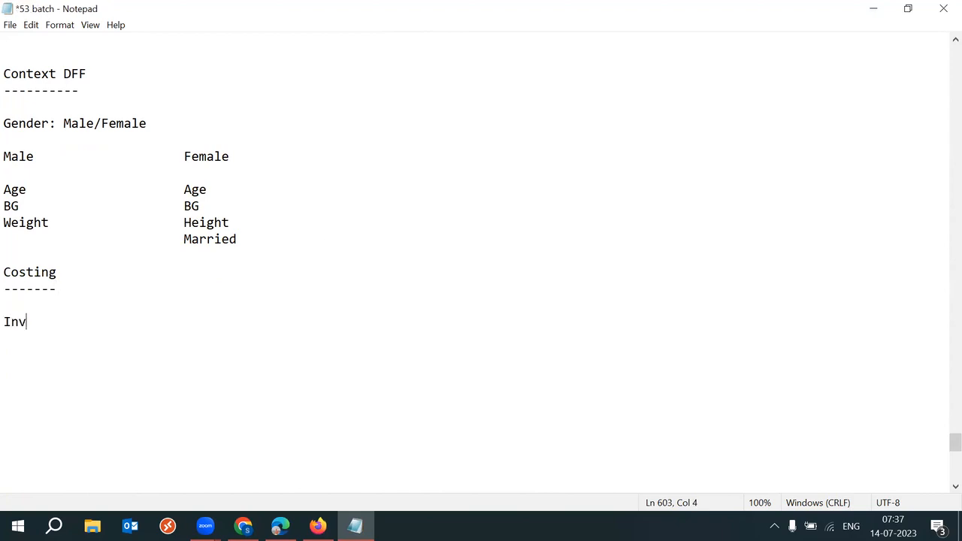
pyautogui.write('entory value?')
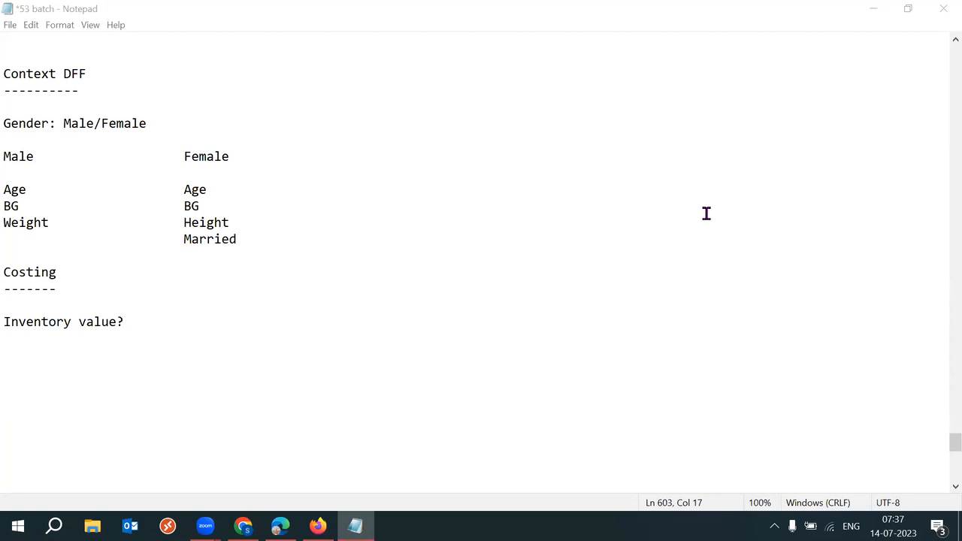
pyautogui.click(707, 214)
# Step: Below Inventory value?, type 'Sales Order Shipping -> Invoice -> Receive : Profit'
pyautogui.moveTo(170, 327); pyautogui.dragTo(11, 308)
pyautogui.click(209, 330)
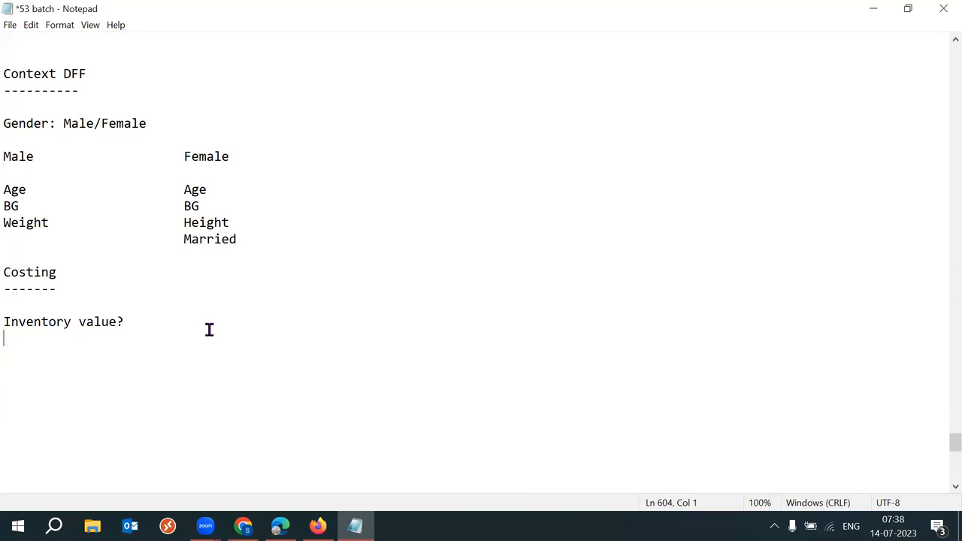
pyautogui.moveTo(172, 326); pyautogui.dragTo(12, 316)
pyautogui.click(204, 340)
pyautogui.press('Return')
pyautogui.press('Return')
pyautogui.write('Sales Order Shipp')
pyautogui.press('BackSpace')
pyautogui.press('BackSpace')
pyautogui.write('ipping')
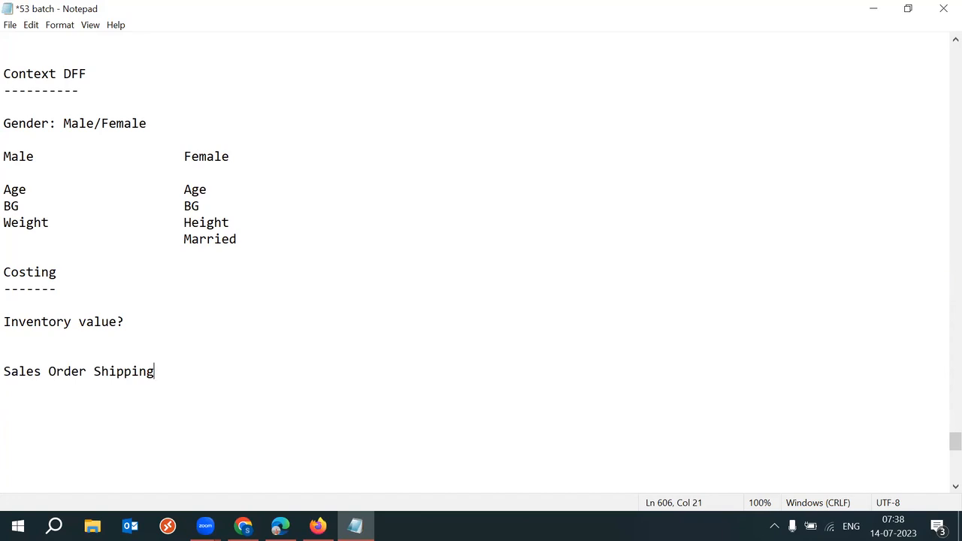
pyautogui.write('-> Invoice -> Receive')
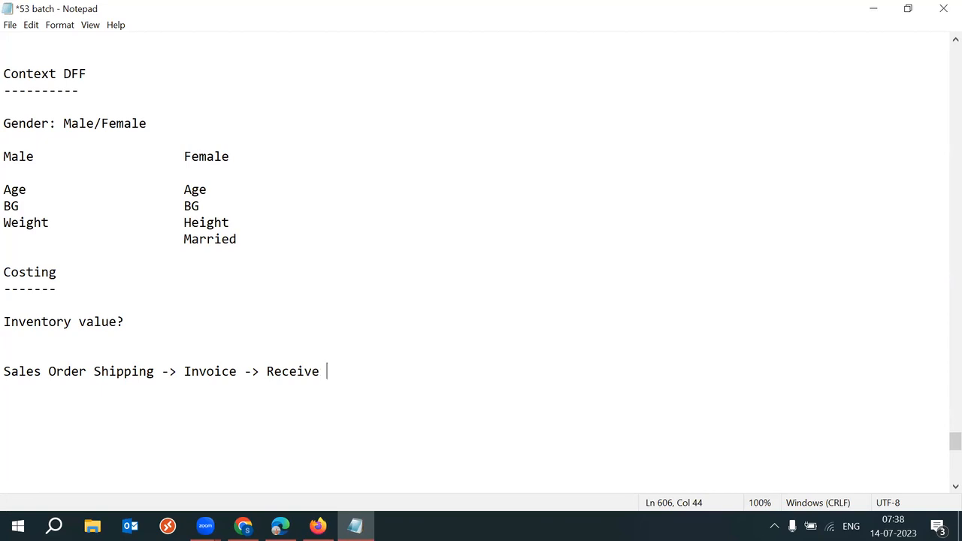
pyautogui.write(': Profie')
pyautogui.press('BackSpace')
pyautogui.write('t')
# Step: Finish the line with '= Selling Price - Item Cost = 150 - 120 = 30'
pyautogui.moveTo(320, 371); pyautogui.dragTo(260, 371)
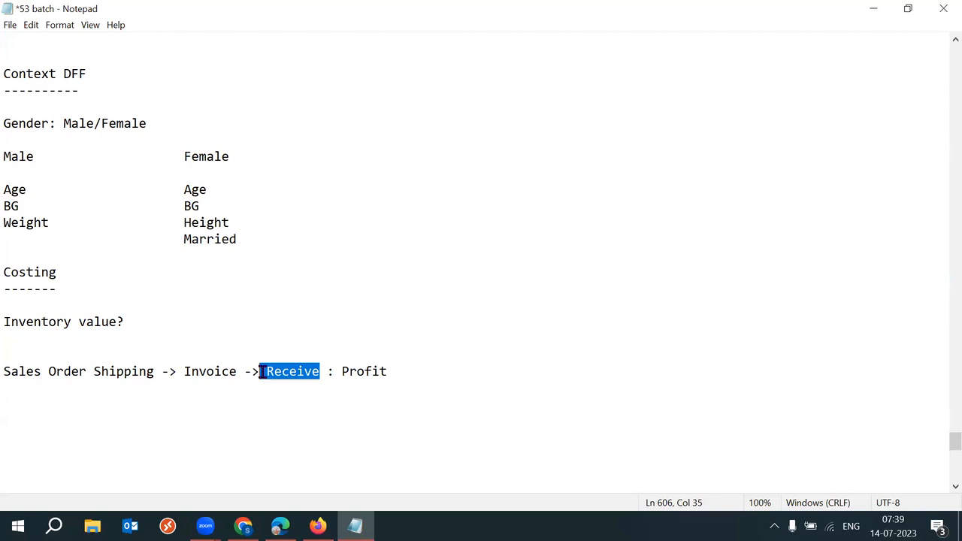
pyautogui.doubleClick(384, 372)
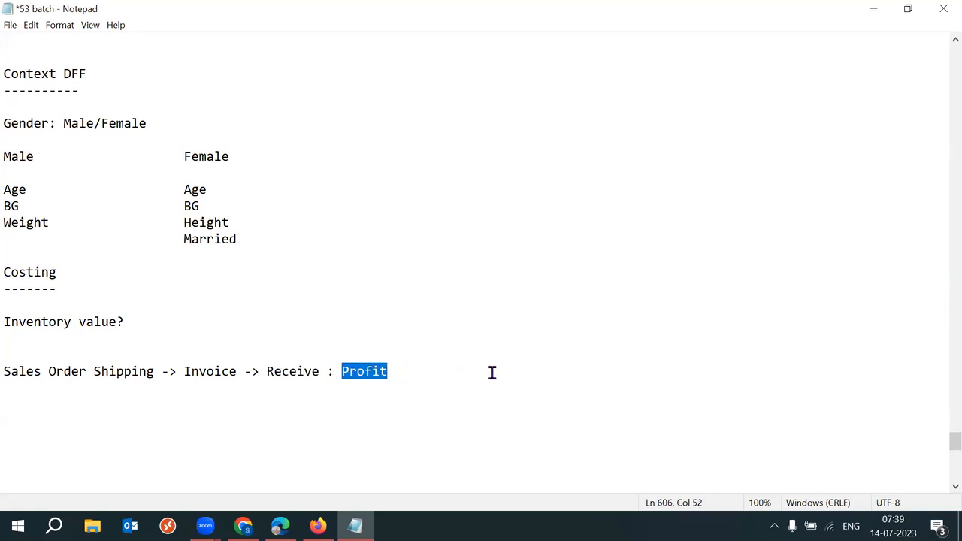
pyautogui.click(425, 373)
pyautogui.write('= ')
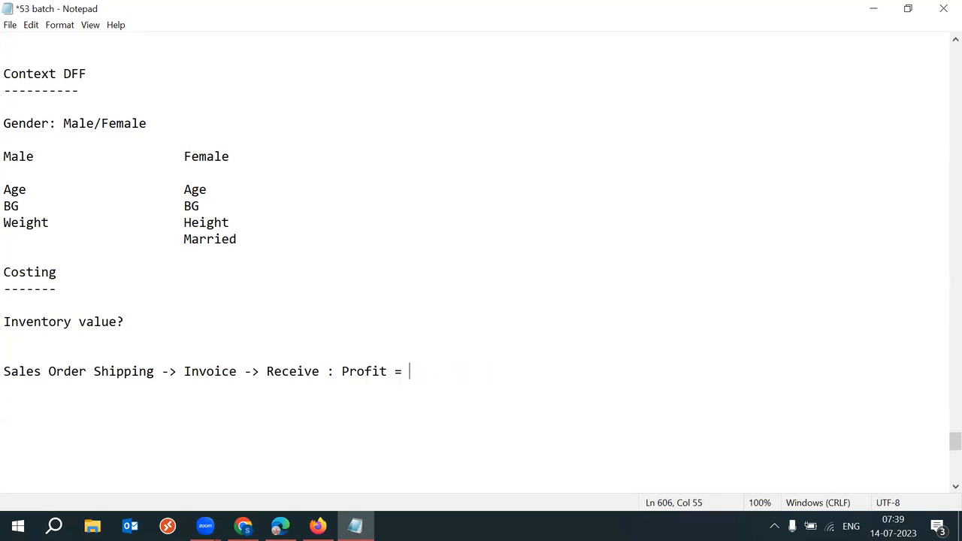
pyautogui.write('Selling Pric')
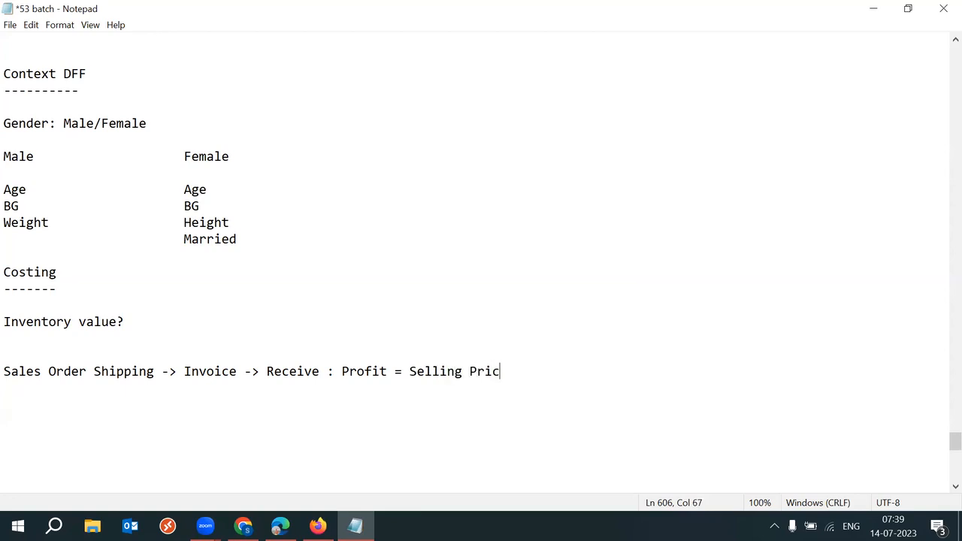
pyautogui.write('e - Item Cost = 150 - 120')
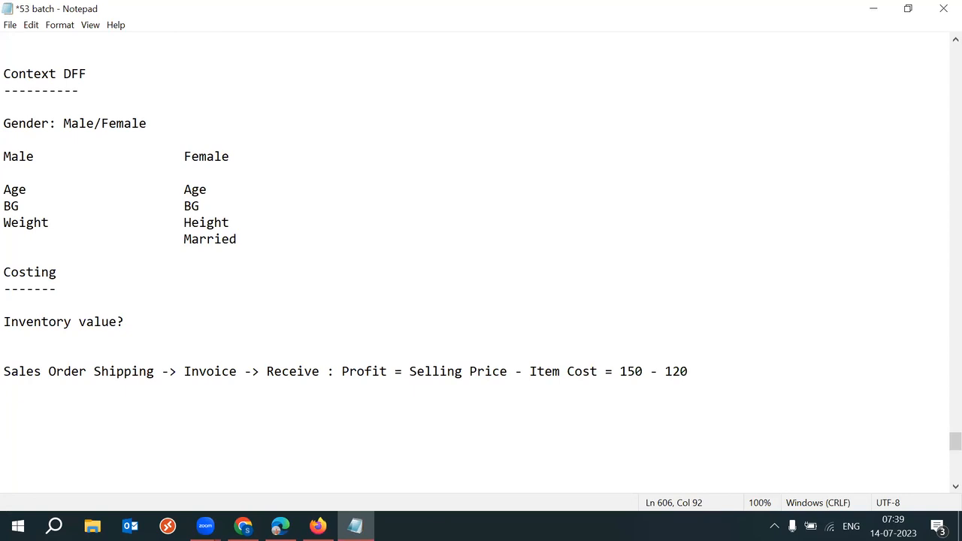
pyautogui.write(' = 30')
# Step: Review the formula's Item Cost, 120 and 30 terms, leaving the caret right after 150
pyautogui.moveTo(529, 373); pyautogui.dragTo(599, 373)
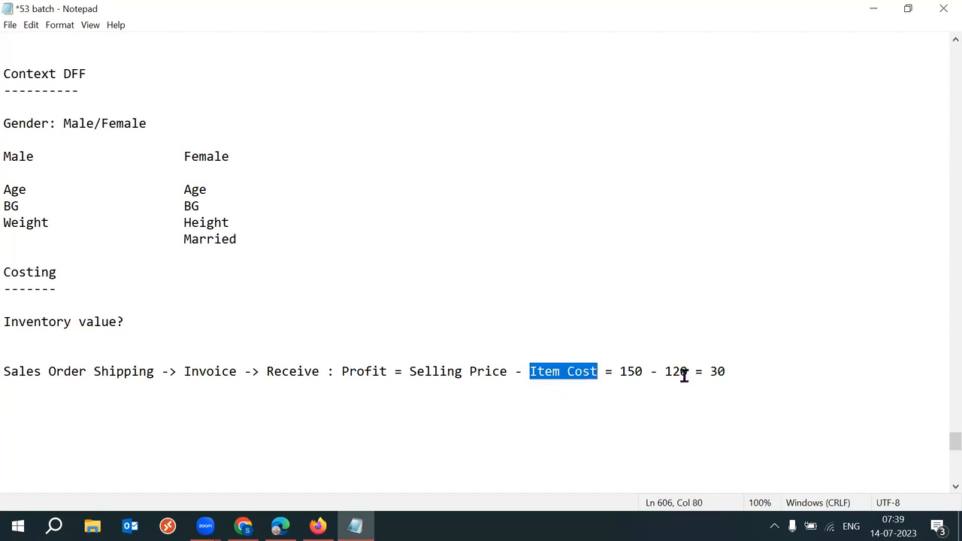
pyautogui.moveTo(711, 372); pyautogui.dragTo(739, 371)
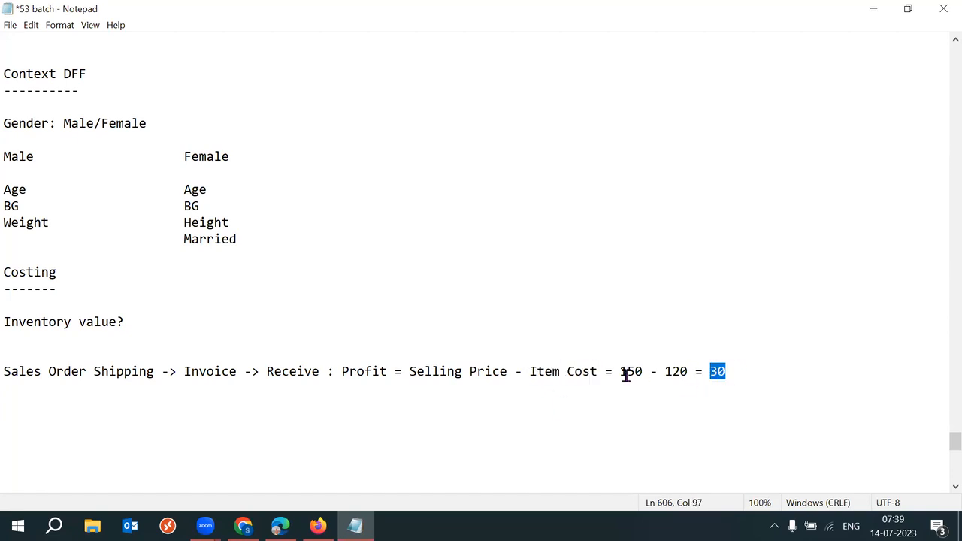
pyautogui.moveTo(530, 371); pyautogui.dragTo(591, 372)
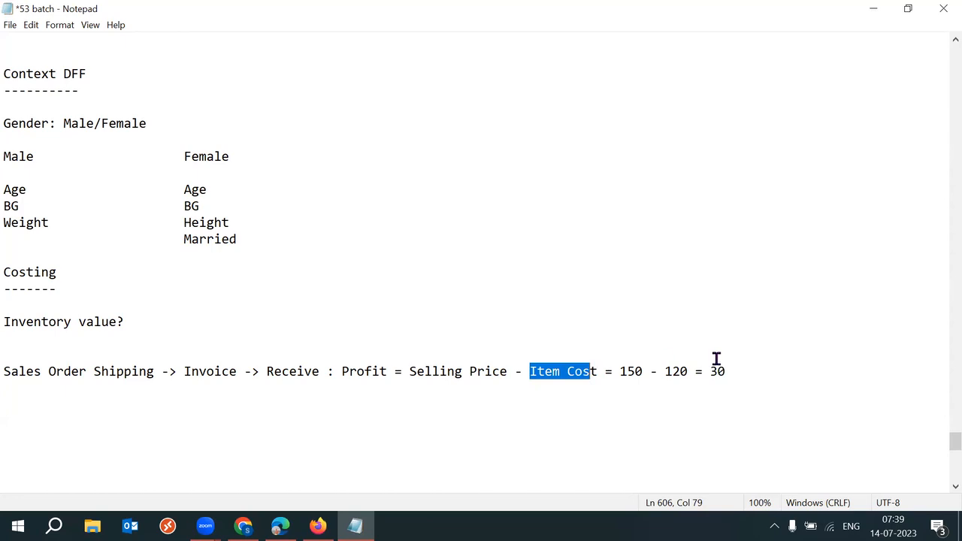
pyautogui.moveTo(665, 371); pyautogui.dragTo(688, 371)
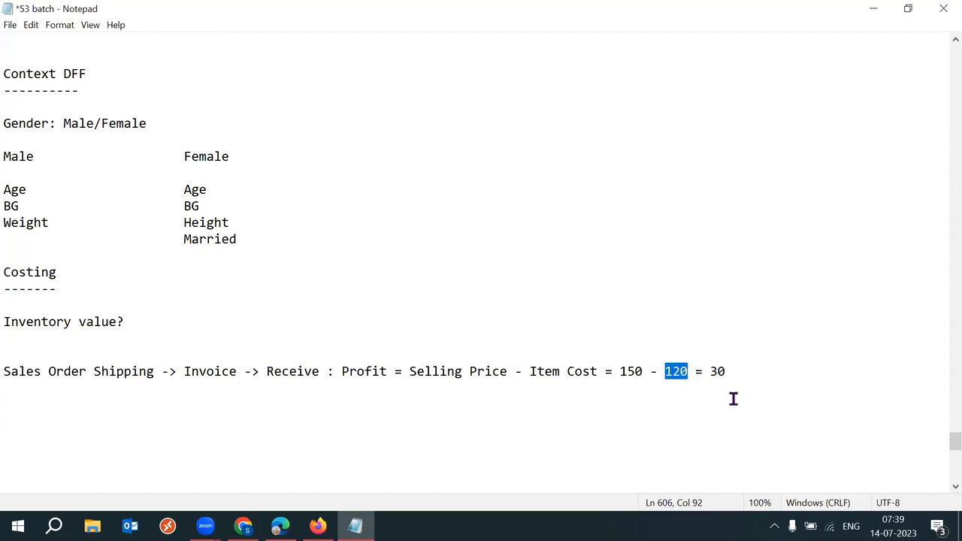
pyautogui.click(743, 373)
pyautogui.press('Return')
pyautogui.press('Return')
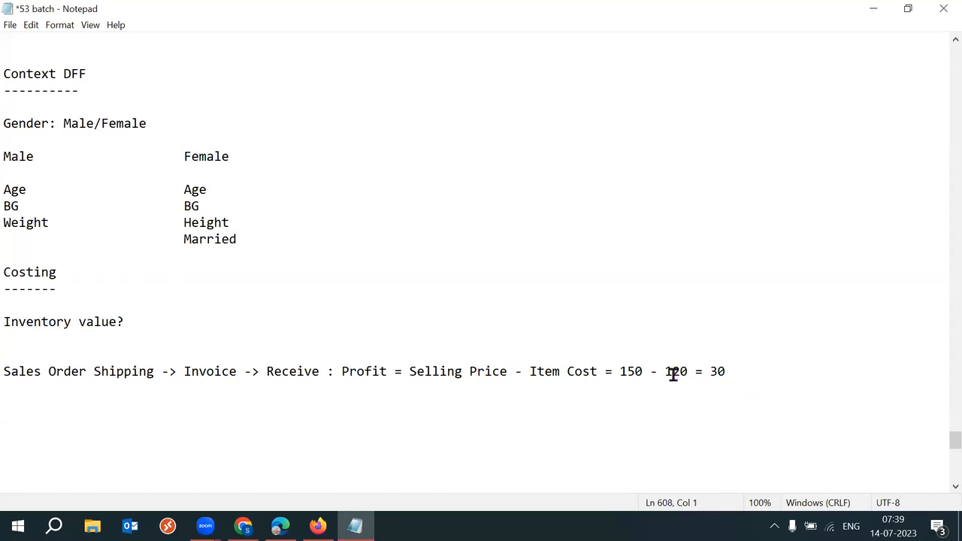
pyautogui.click(643, 371)
# Step: Replace 150 with 35000 and 120 with 30000 in the profit line, then start a new line
pyautogui.press('BackSpace')
pyautogui.press('BackSpace')
pyautogui.press('BackSpace')
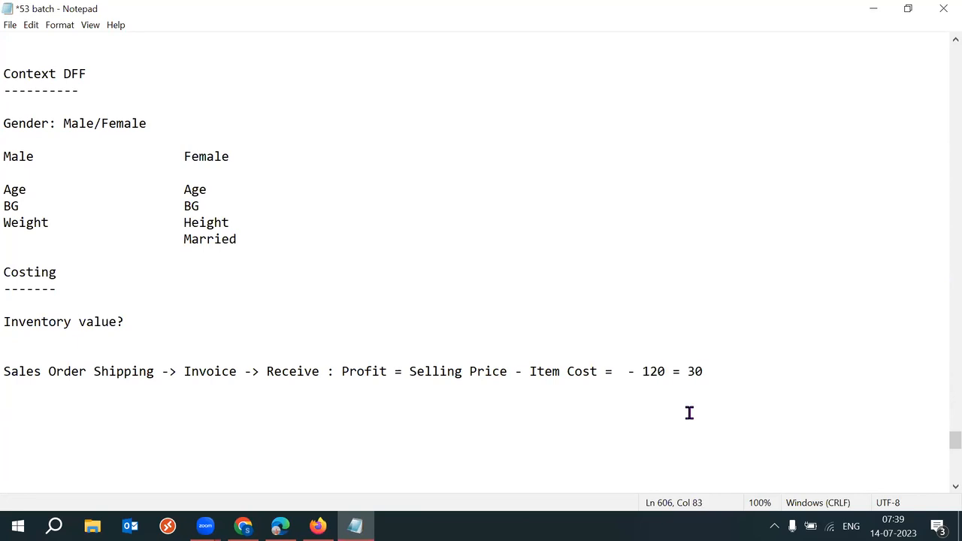
pyautogui.write('35000')
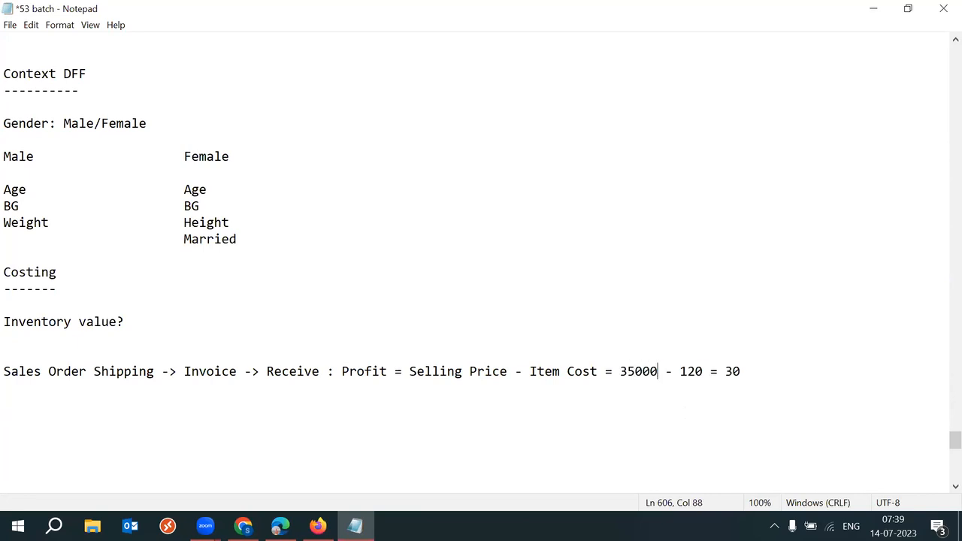
pyautogui.moveTo(621, 372); pyautogui.dragTo(660, 369)
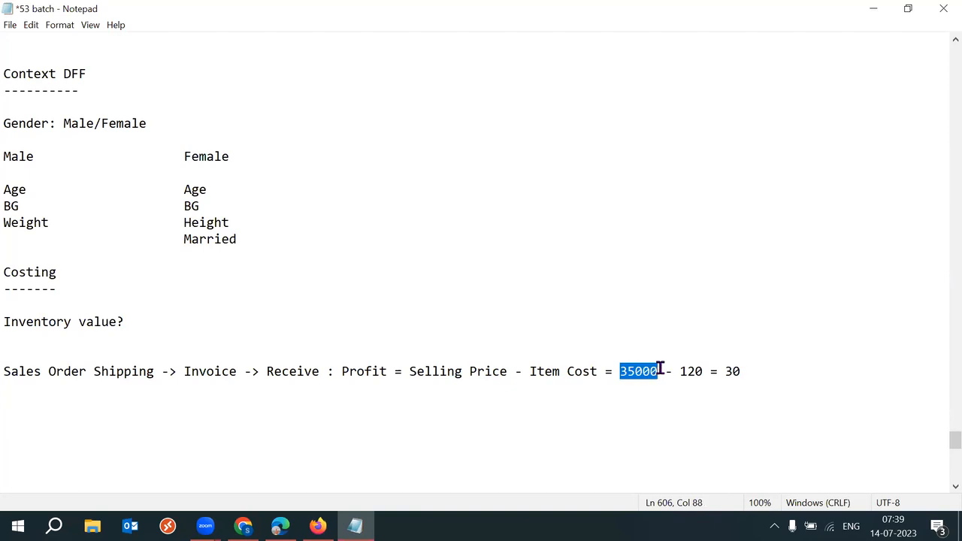
pyautogui.click(701, 369)
pyautogui.press('BackSpace')
pyautogui.press('BackSpace')
pyautogui.press('BackSpace')
pyautogui.write('3000')
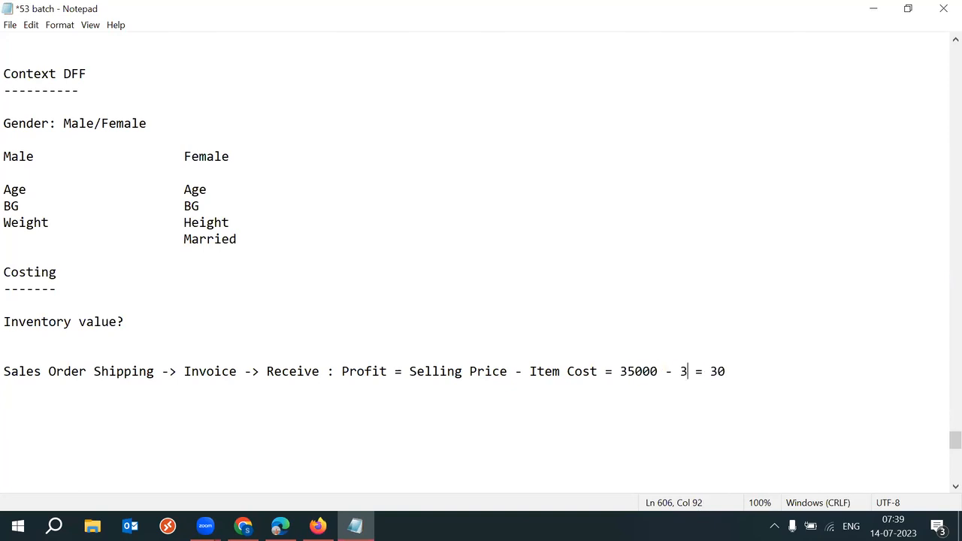
pyautogui.write('0')
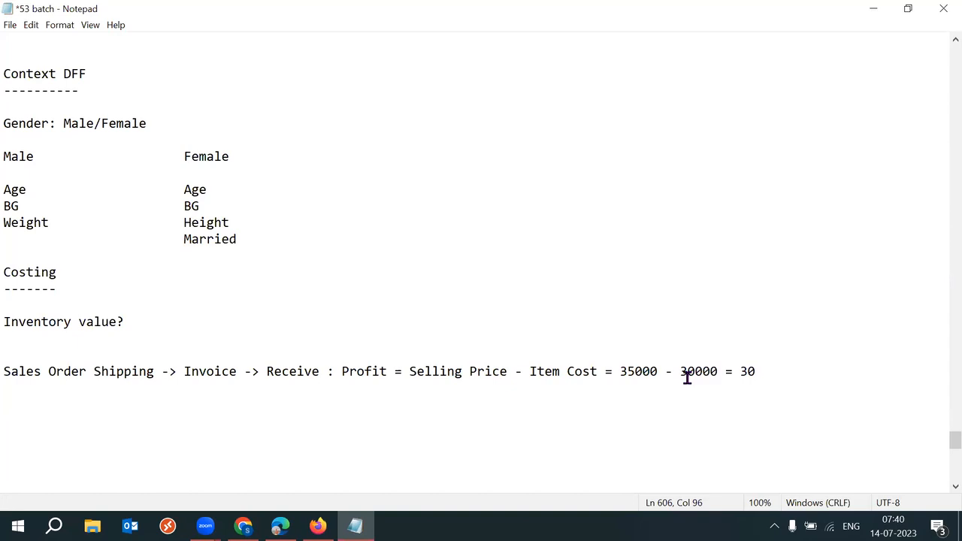
pyautogui.moveTo(681, 372); pyautogui.dragTo(716, 372)
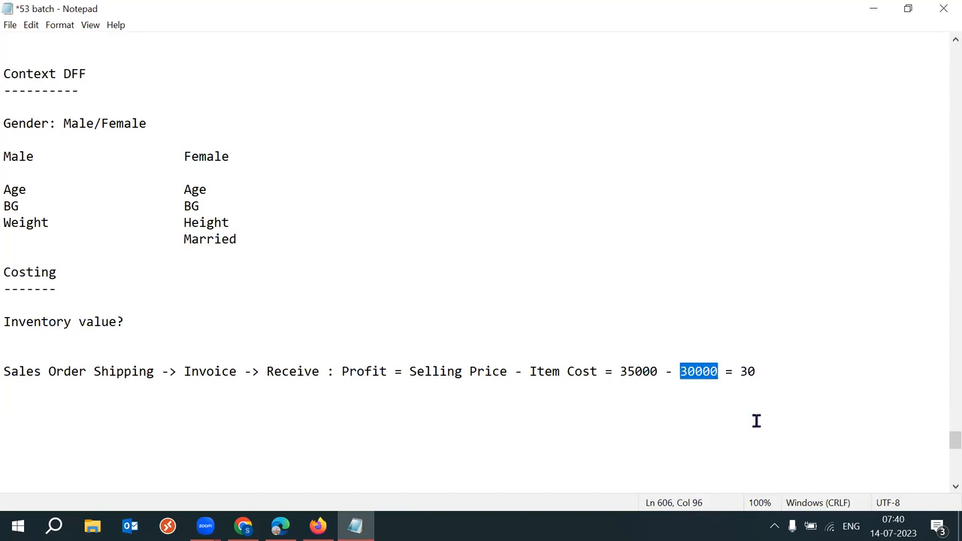
pyautogui.moveTo(621, 371); pyautogui.dragTo(719, 371)
pyautogui.click(718, 391)
pyautogui.moveTo(680, 371); pyautogui.dragTo(720, 371)
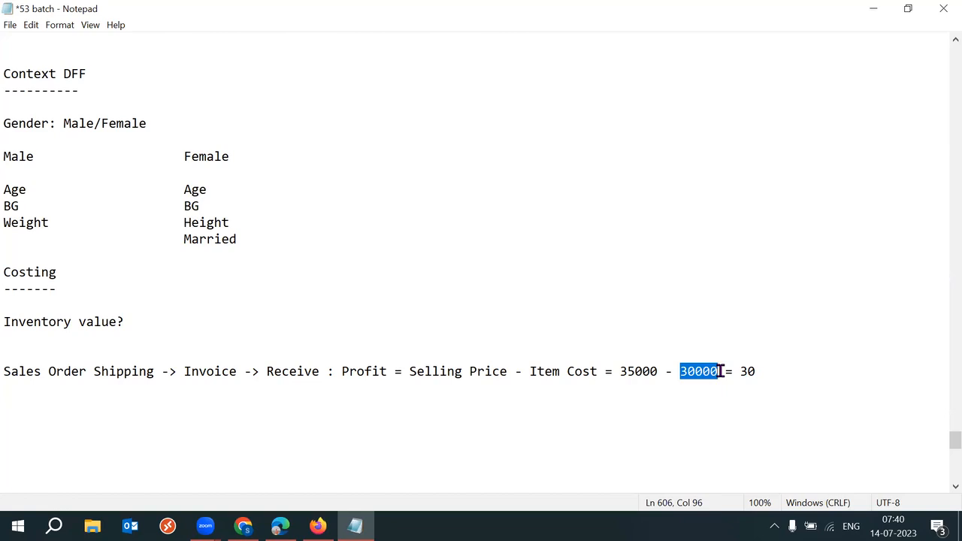
pyautogui.click(778, 372)
pyautogui.press('Return')
pyautogui.press('Return')
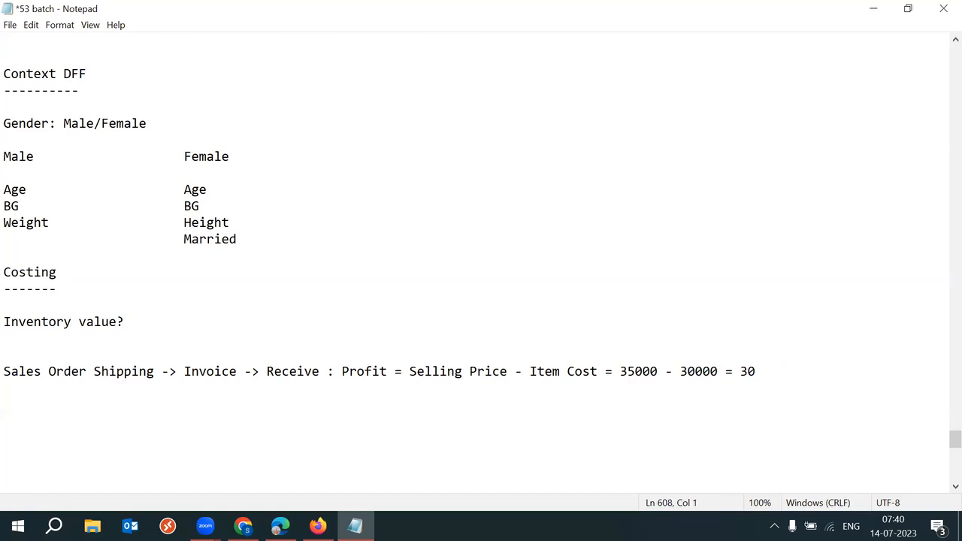
# Step: Type the heading 'MFG: Laptop - Rollup' with RAM as the first indented component
pyautogui.write('MFG: Laptop - Rollup')
pyautogui.press('Return')
pyautogui.press('Return')
pyautogui.press('Tab')
pyautogui.press('Up')
pyautogui.press('Tab')
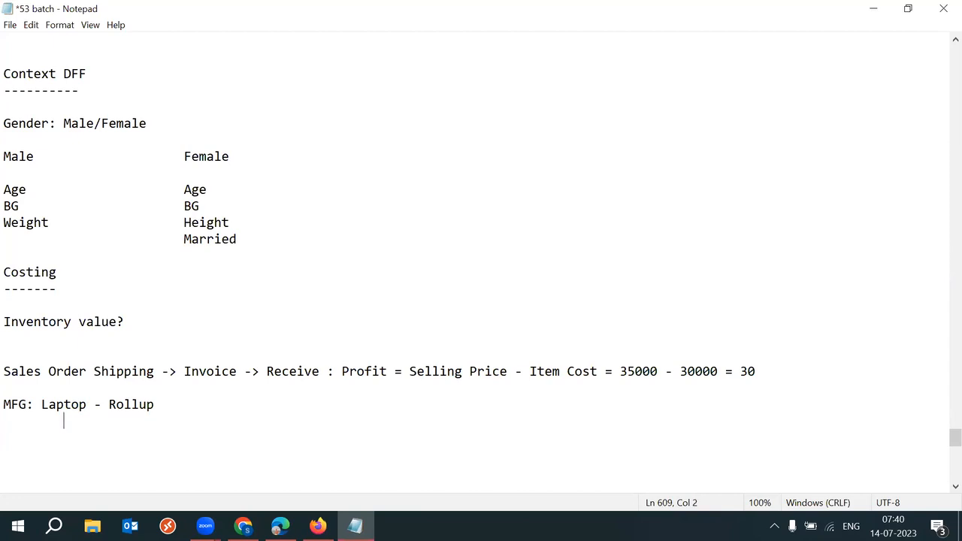
pyautogui.write('RAM')
# Step: Add Processor, HD, Screen and Keypad on tab-indented lines below RAM
pyautogui.press('Down')
pyautogui.write('Processor')
pyautogui.press('Return')
pyautogui.press('Tab')
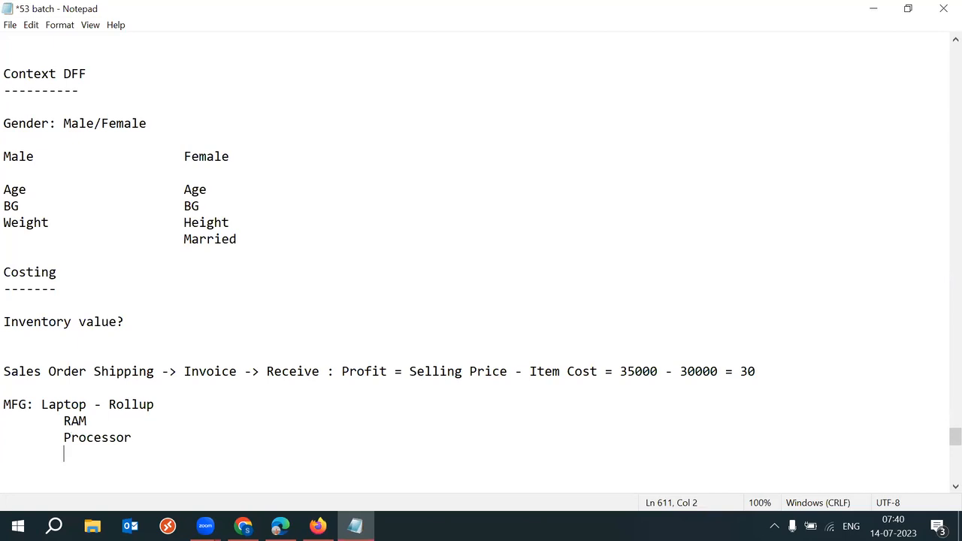
pyautogui.write('HD')
pyautogui.press('Return')
pyautogui.press('Tab')
pyautogui.write('Screen')
pyautogui.press('Return')
pyautogui.press('Tab')
pyautogui.write('Keypa')
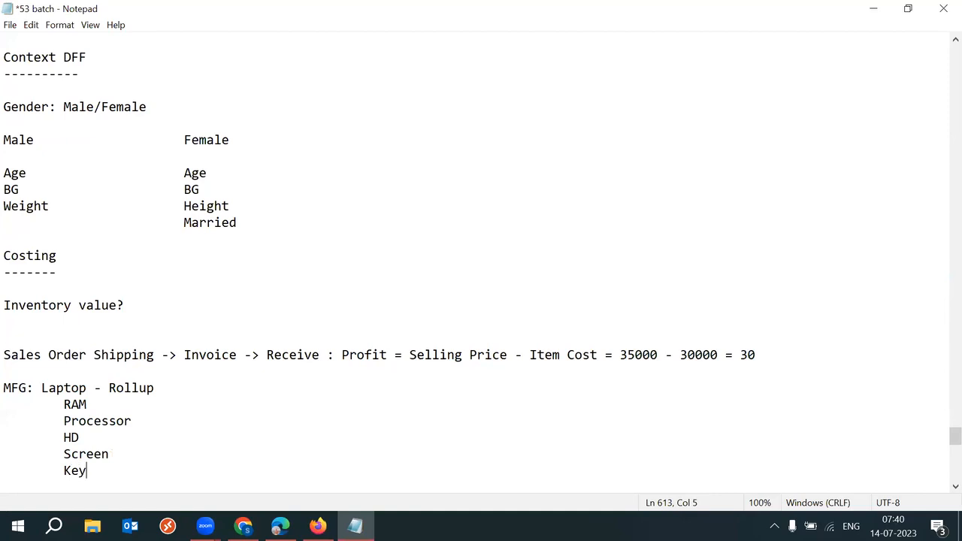
pyautogui.press('BackSpace')
pyautogui.write('pad')
# Step: Add tab-spaced quantities '- 5', '- 5' and '- 2' after RAM, Processor and HD
pyautogui.moveTo(54, 406); pyautogui.dragTo(90, 470)
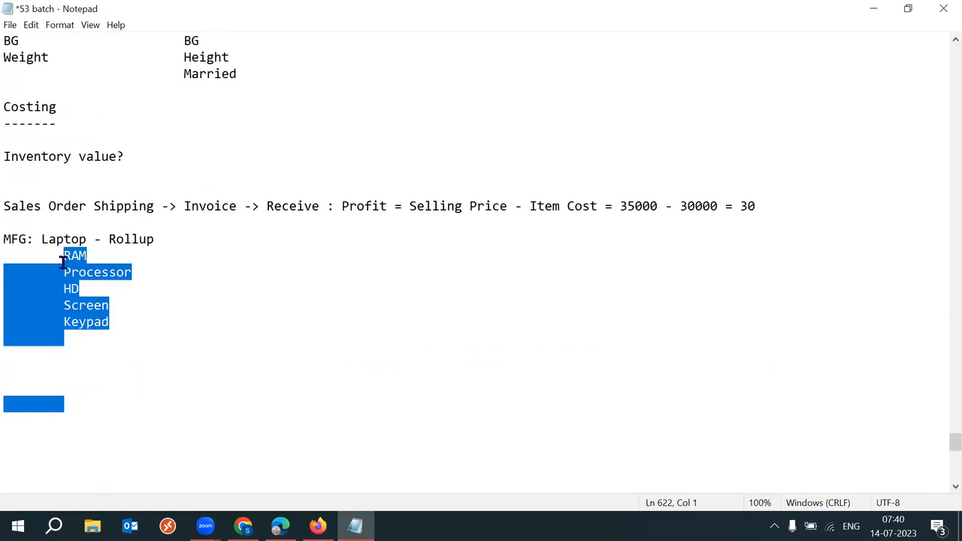
pyautogui.click(117, 274)
pyautogui.click(113, 248)
pyautogui.click(84, 256)
pyautogui.press('Tab')
pyautogui.press('Tab')
pyautogui.write('- 5')
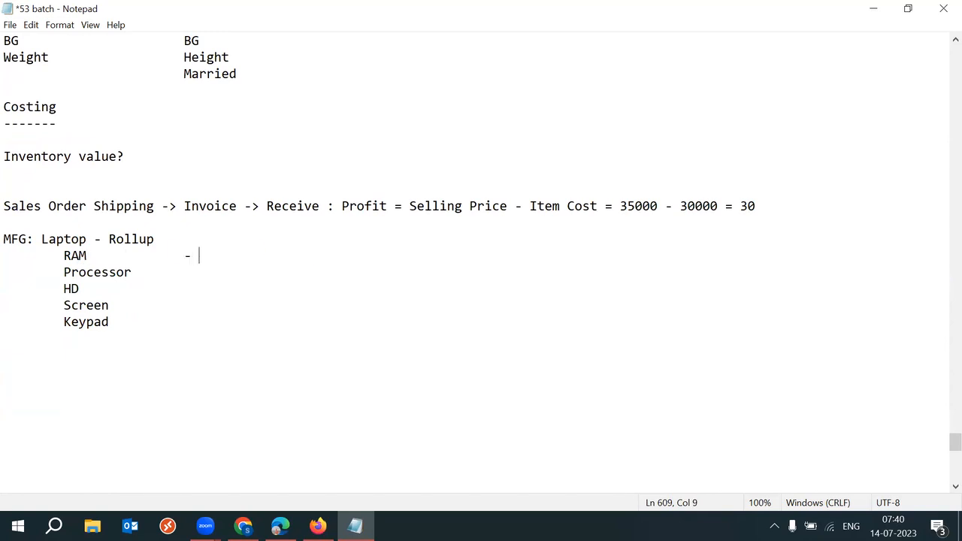
pyautogui.click(150, 266)
pyautogui.press('Tab')
pyautogui.write('- 5')
pyautogui.click(158, 288)
pyautogui.press('Tab')
pyautogui.press('Tab')
pyautogui.write('- 2')
# Step: Highlight Laptop, Rollup, MFG, the component lines and the 30000 item cost, ending on Rollup through Keypad
pyautogui.moveTo(60, 257); pyautogui.dragTo(178, 333)
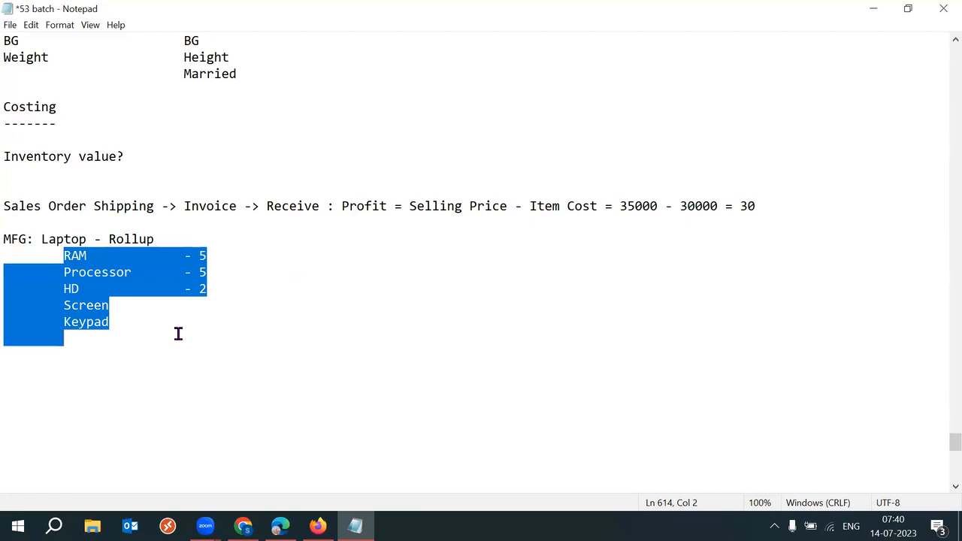
pyautogui.moveTo(154, 239); pyautogui.dragTo(37, 237)
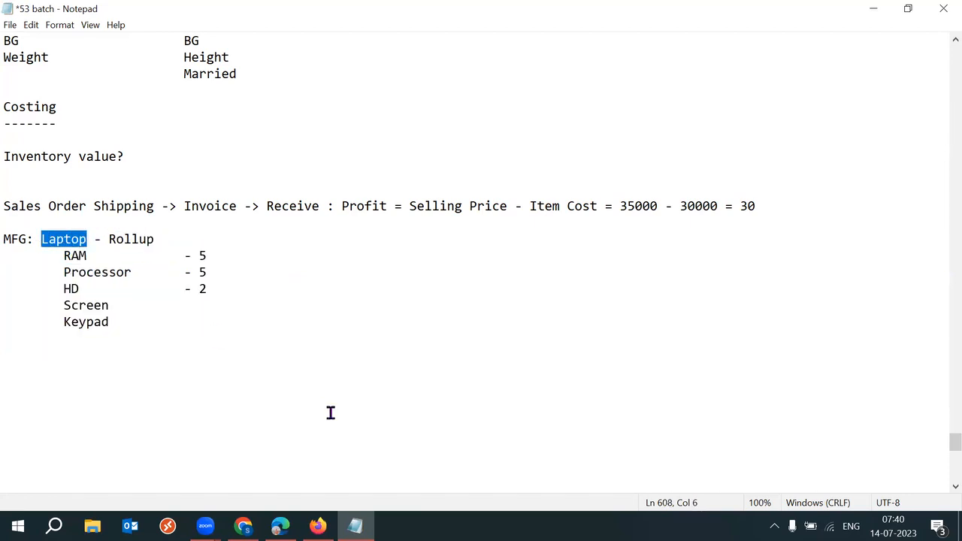
pyautogui.click(78, 239)
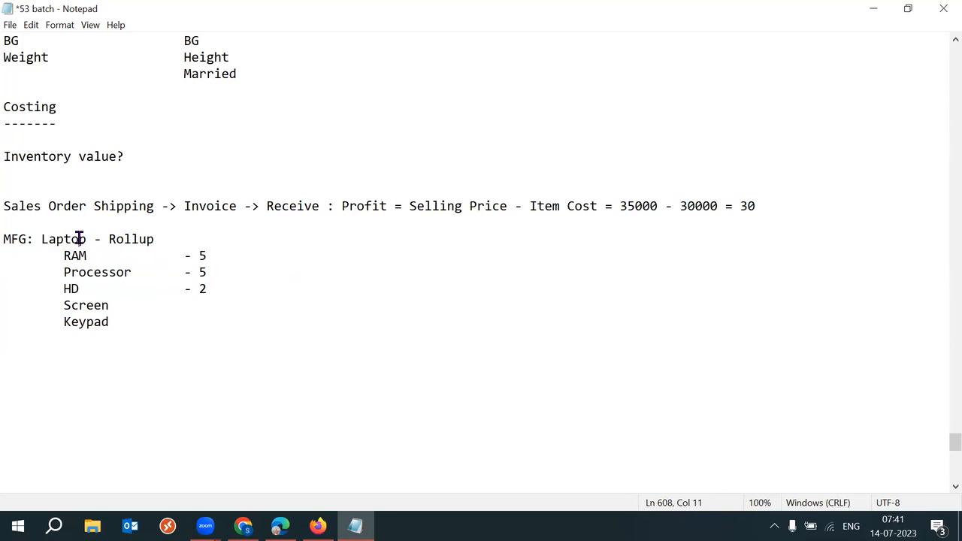
pyautogui.moveTo(43, 239); pyautogui.dragTo(89, 239)
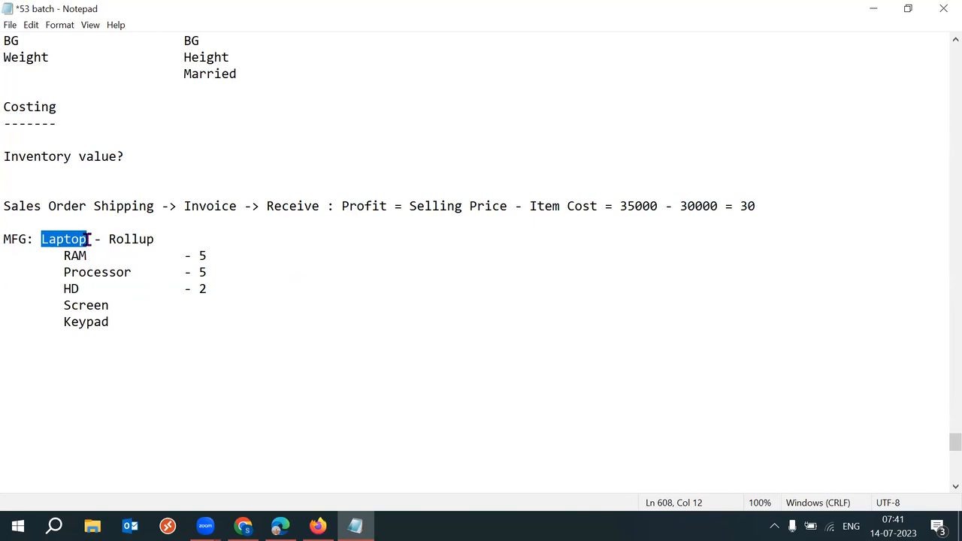
pyautogui.click(91, 240)
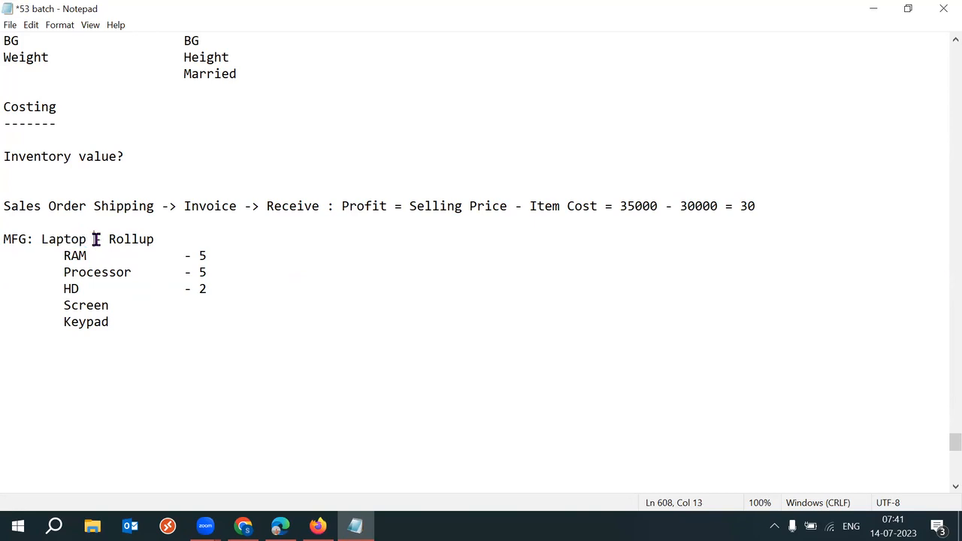
pyautogui.moveTo(42, 240); pyautogui.dragTo(148, 240)
pyautogui.moveTo(66, 256); pyautogui.dragTo(158, 341)
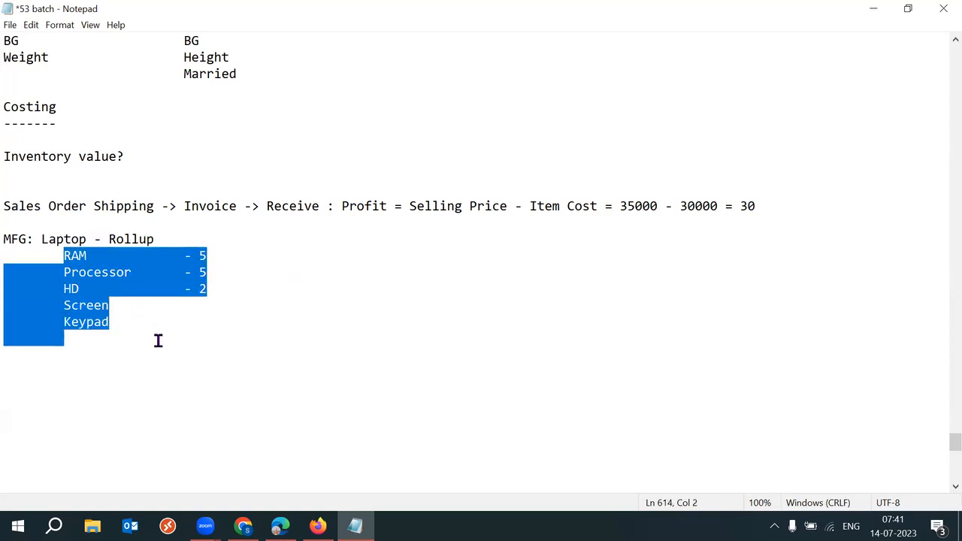
pyautogui.moveTo(42, 239); pyautogui.dragTo(71, 239)
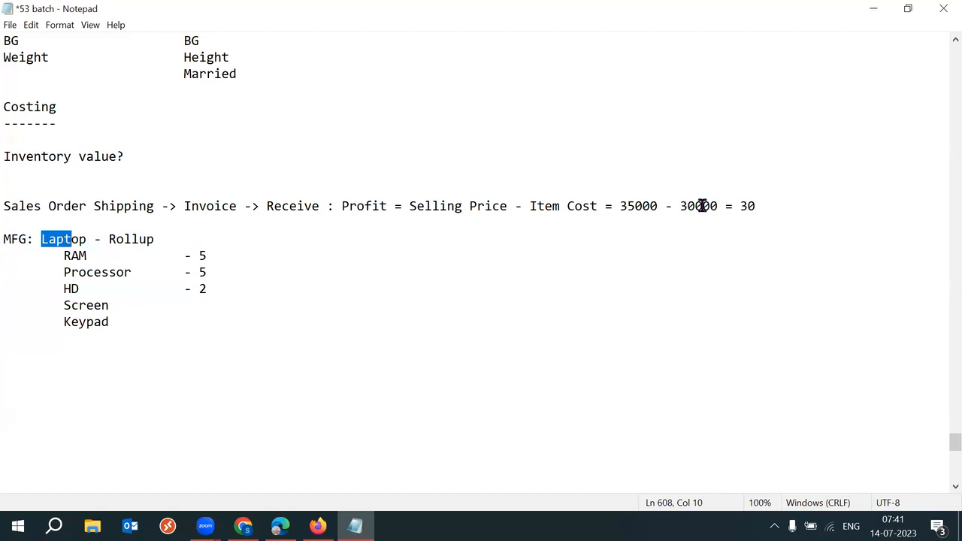
pyautogui.moveTo(680, 206); pyautogui.dragTo(719, 206)
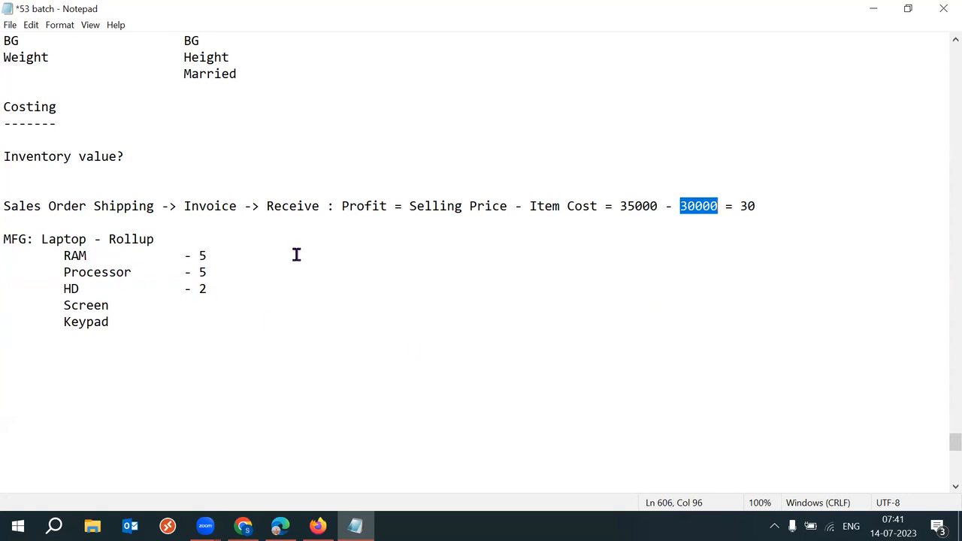
pyautogui.doubleClick(15, 239)
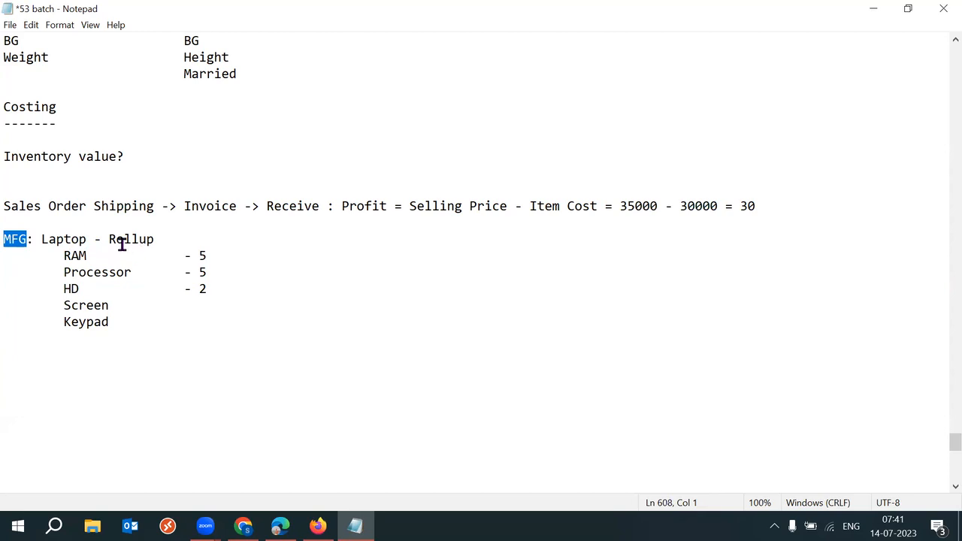
pyautogui.moveTo(95, 239); pyautogui.dragTo(182, 323)
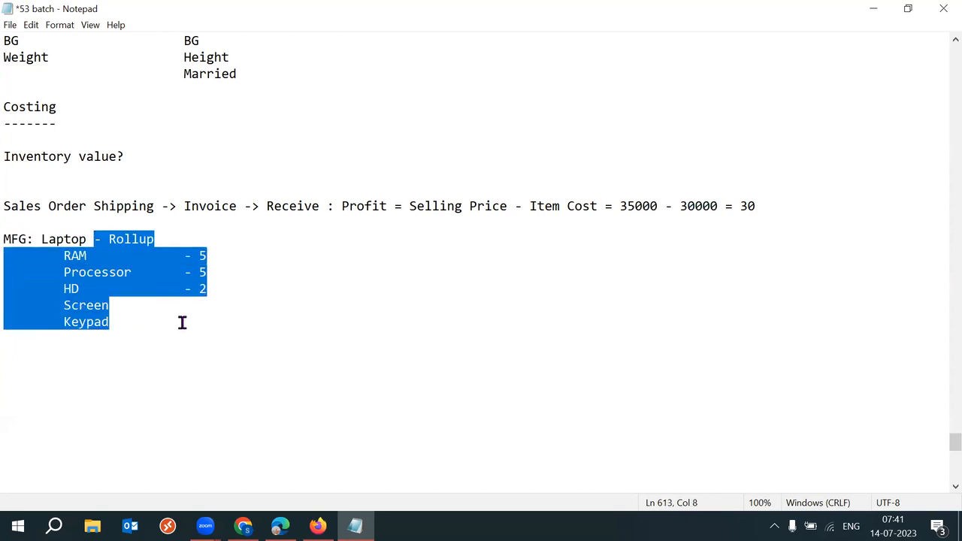
# Step: Delete the component list so the line reads 'MFG: Laptop - Rollup'
pyautogui.press('BackSpace')
pyautogui.write('- 30000')
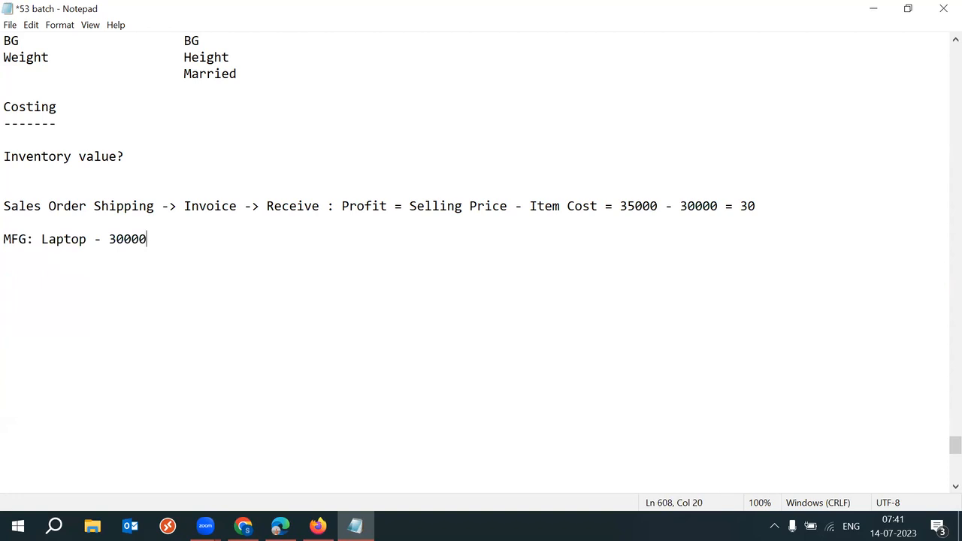
pyautogui.press('BackSpace')
pyautogui.press('BackSpace')
pyautogui.press('BackSpace')
pyautogui.press('BackSpace')
pyautogui.press('BackSpace')
pyautogui.write('Rolle')
pyautogui.press('BackSpace')
pyautogui.write('up')
# Step: Change the profit line's result to '= 5000/-'
pyautogui.click(767, 206)
pyautogui.press('BackSpace')
pyautogui.press('BackSpace')
pyautogui.write('5000/-')
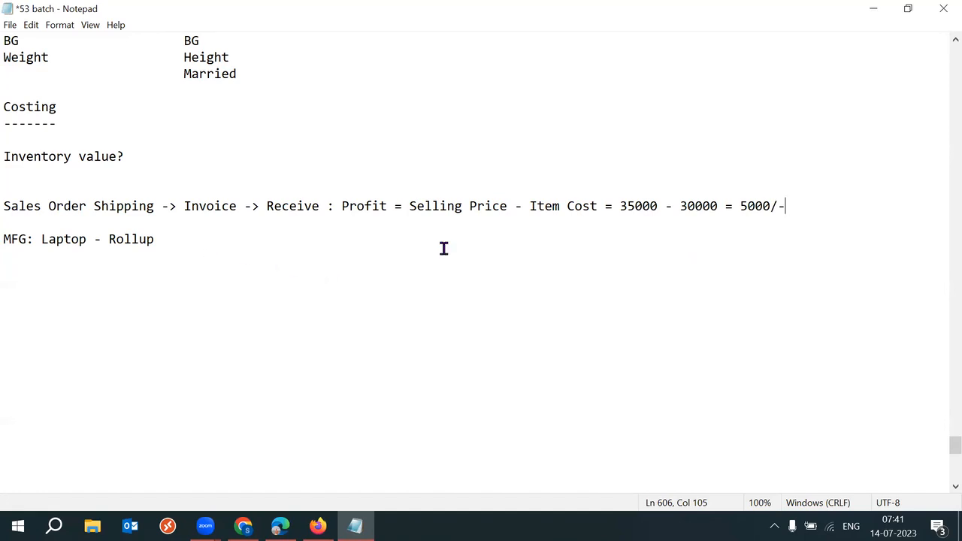
pyautogui.click(95, 188)
# Step: Insert a 'Define item cost?' line just under the Costing heading
pyautogui.click(53, 134)
pyautogui.press('Return')
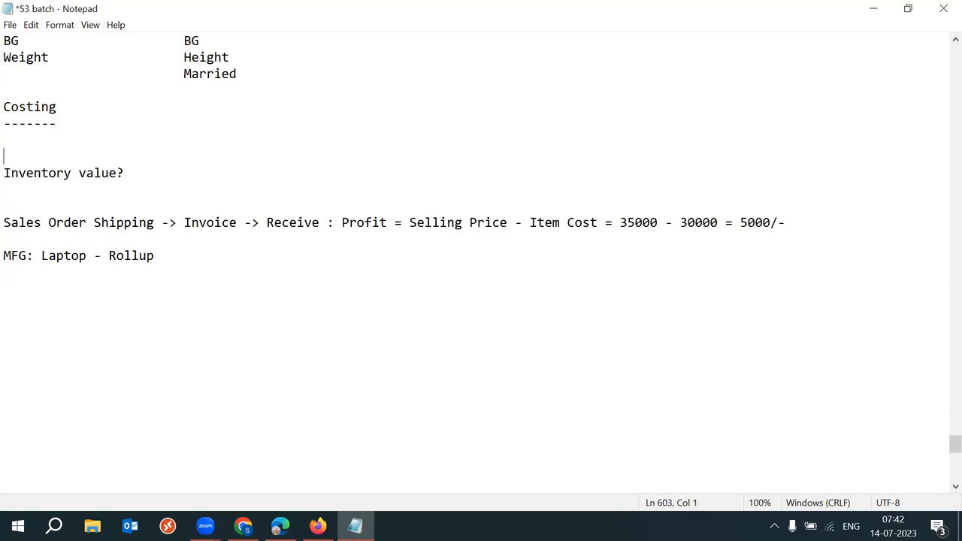
pyautogui.click(54, 134)
pyautogui.write('Define item cfost')
pyautogui.press('BackSpace')
pyautogui.press('BackSpace')
pyautogui.press('BackSpace')
pyautogui.press('BackSpace')
pyautogui.write('st')
pyautogui.press('BackSpace')
pyautogui.press('BackSpace')
pyautogui.press('BackSpace')
pyautogui.write('cost')
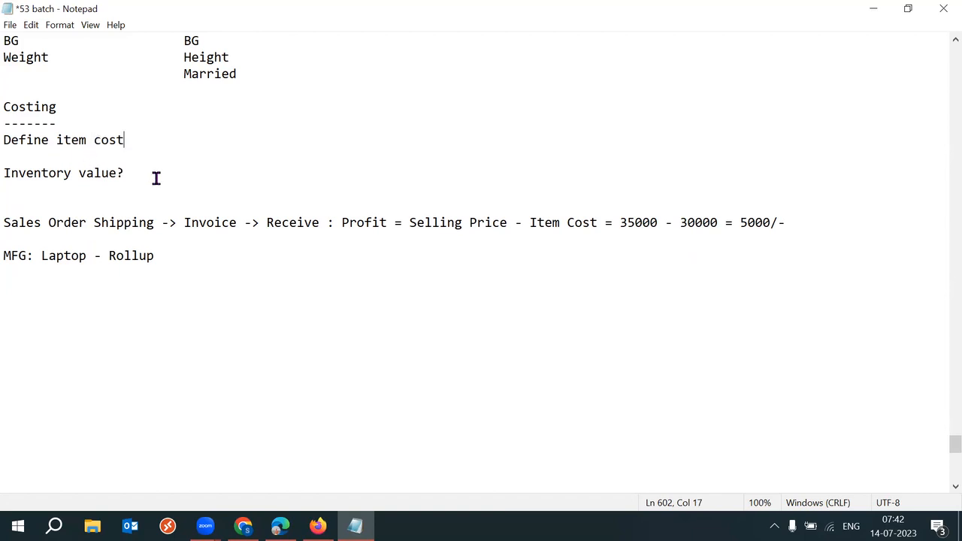
pyautogui.moveTo(155, 178); pyautogui.dragTo(11, 165)
pyautogui.click(159, 140)
pyautogui.write('?')
# Step: Add a 'Mis Issue' line below it and highlight it alongside 'Inventory value?'
pyautogui.press('Return')
pyautogui.press('Return')
pyautogui.write('Mis Issue')
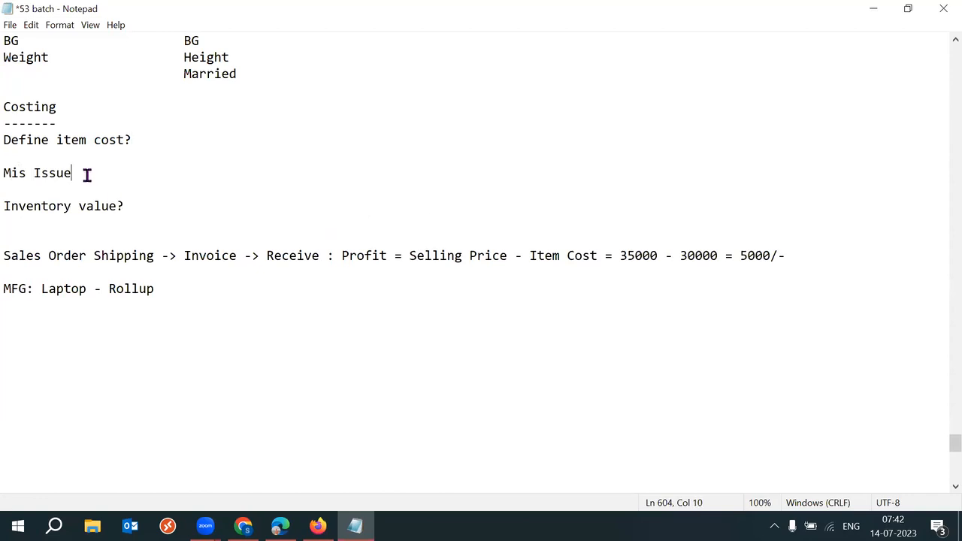
pyautogui.moveTo(88, 176); pyautogui.dragTo(8, 172)
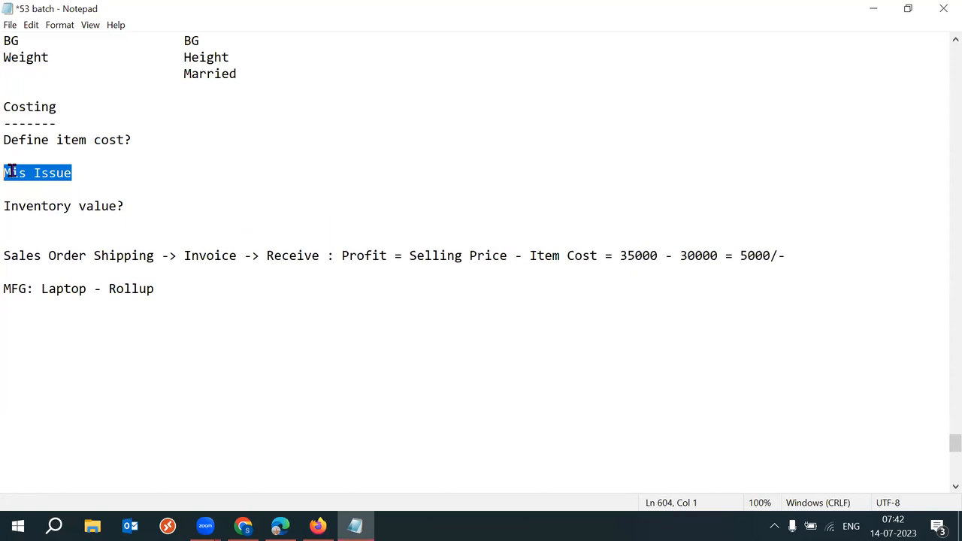
pyautogui.click(99, 191)
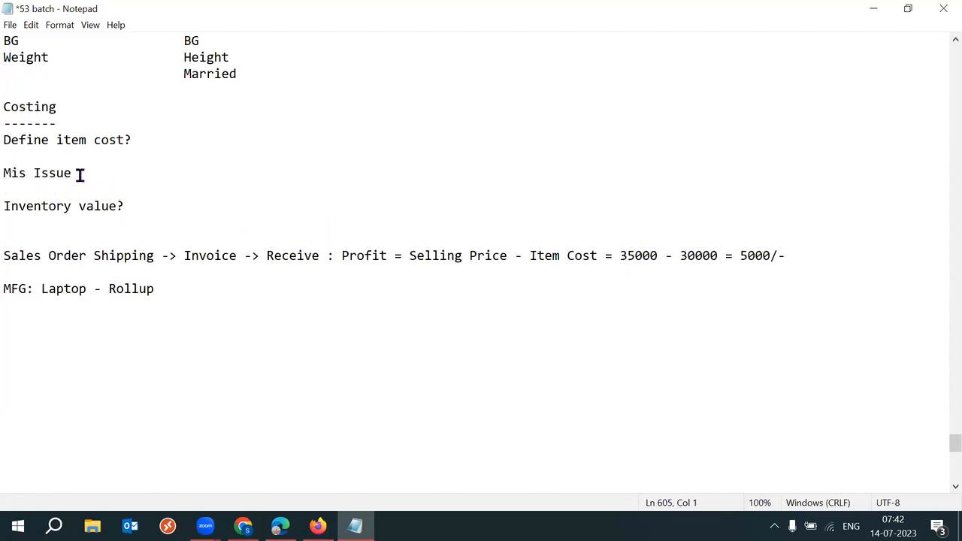
pyautogui.moveTo(80, 173); pyautogui.dragTo(11, 172)
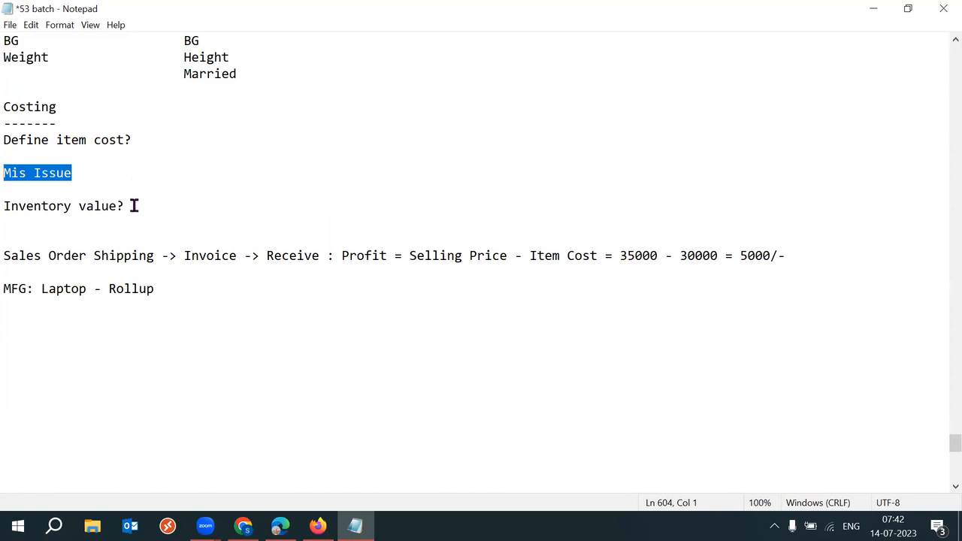
pyautogui.moveTo(133, 206); pyautogui.dragTo(4, 206)
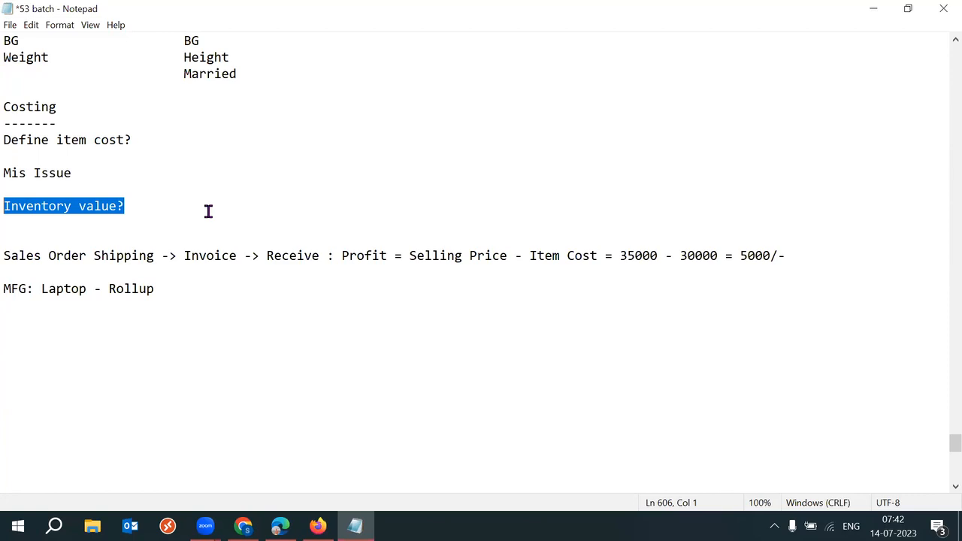
pyautogui.click(113, 173)
pyautogui.write(': ')
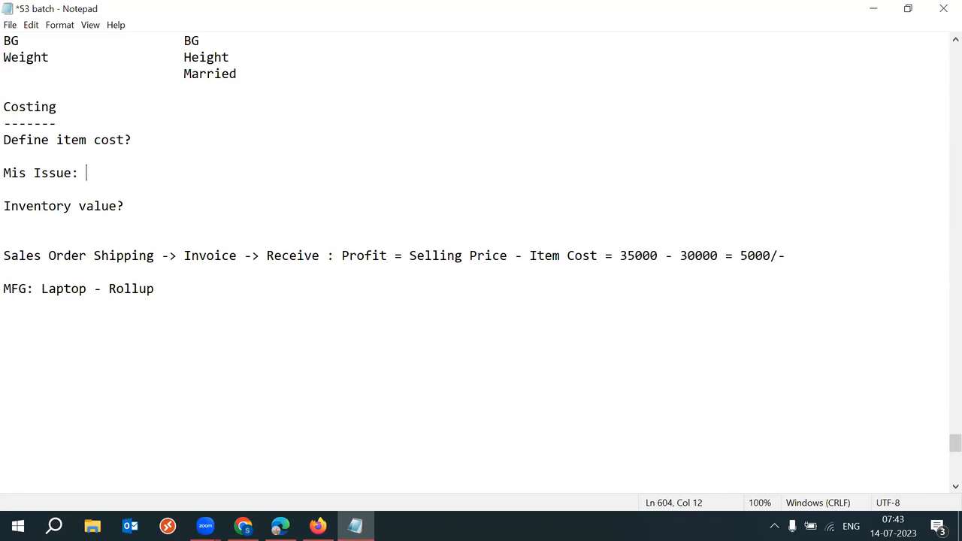
pyautogui.write('100 * 50 = 500')
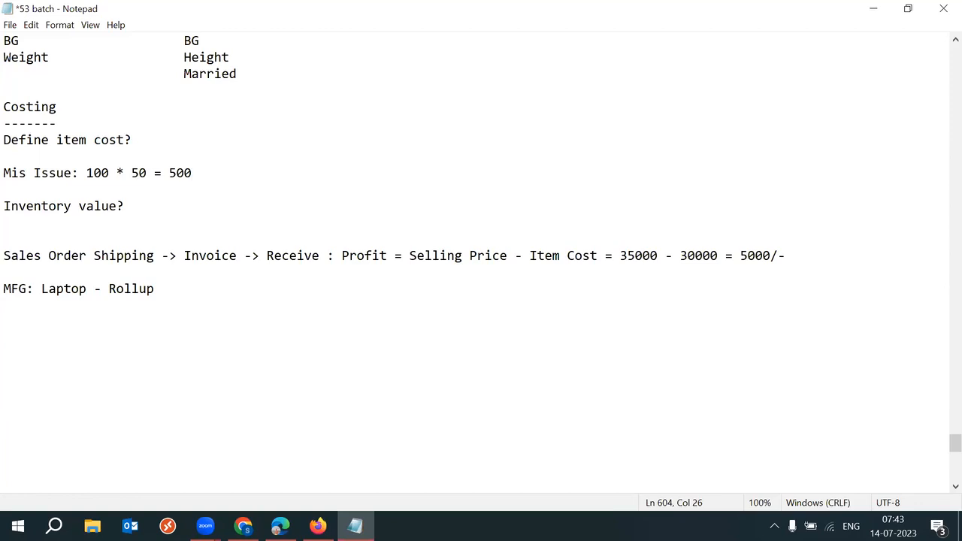
pyautogui.write('0')
pyautogui.moveTo(171, 171); pyautogui.dragTo(223, 173)
pyautogui.click(206, 171)
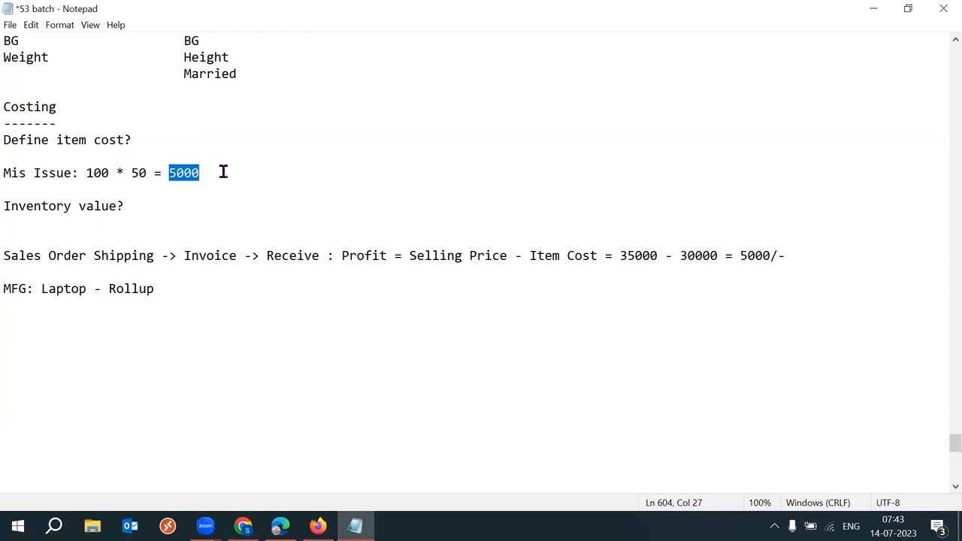
pyautogui.click(223, 172)
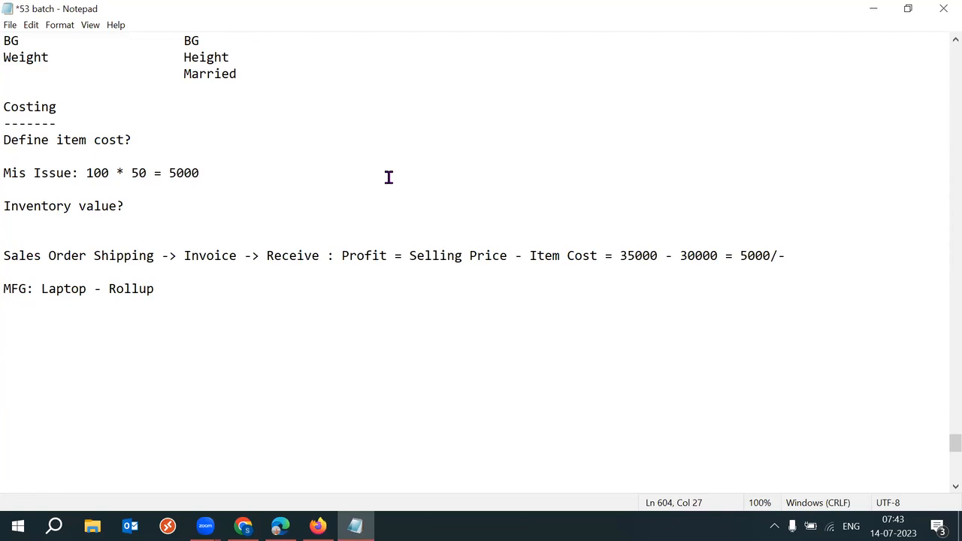
pyautogui.moveTo(162, 173); pyautogui.dragTo(201, 173)
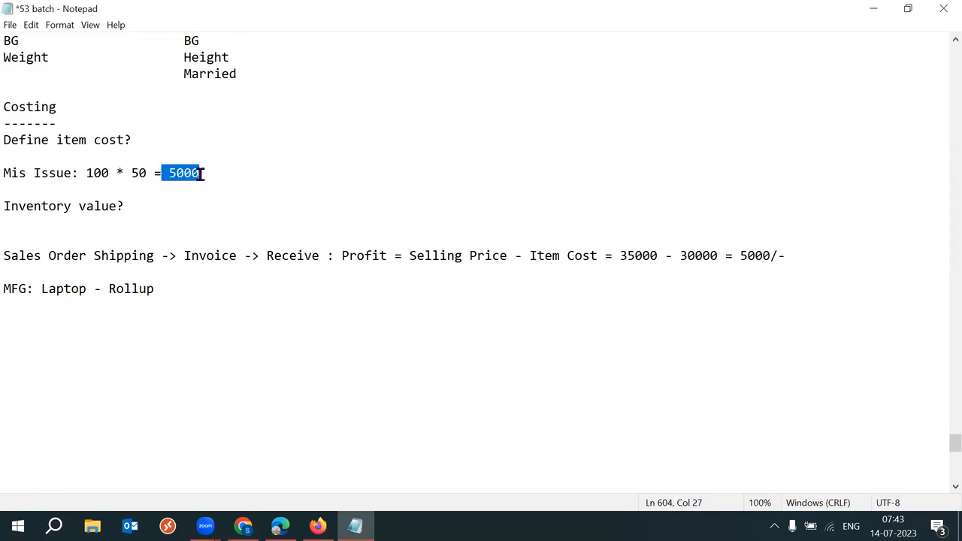
pyautogui.click(205, 173)
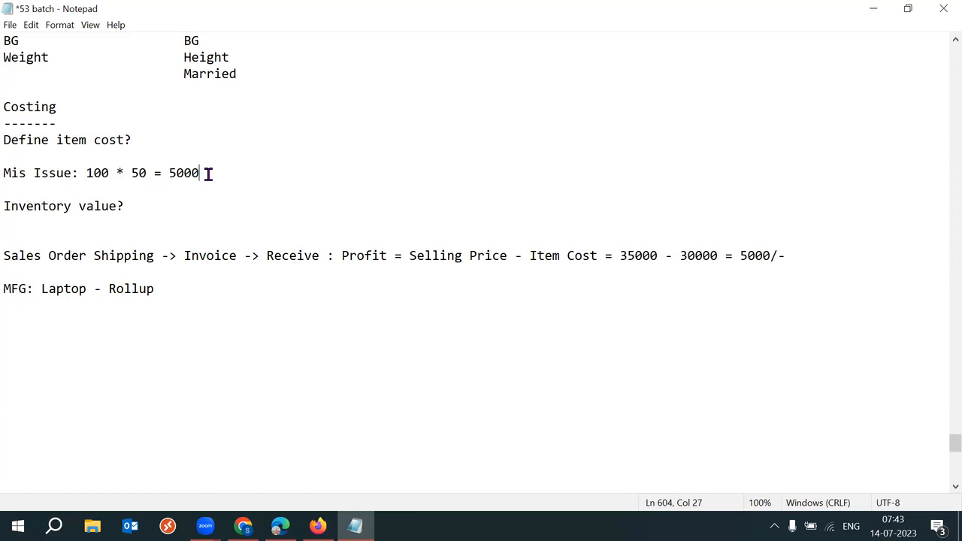
pyautogui.moveTo(171, 174); pyautogui.dragTo(203, 174)
pyautogui.moveTo(138, 206); pyautogui.dragTo(6, 205)
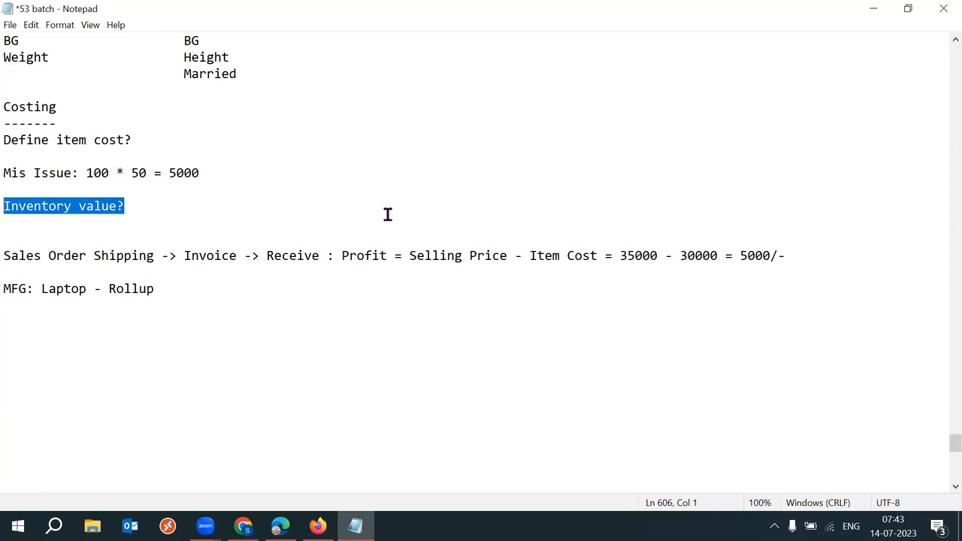
pyautogui.moveTo(168, 173); pyautogui.dragTo(206, 174)
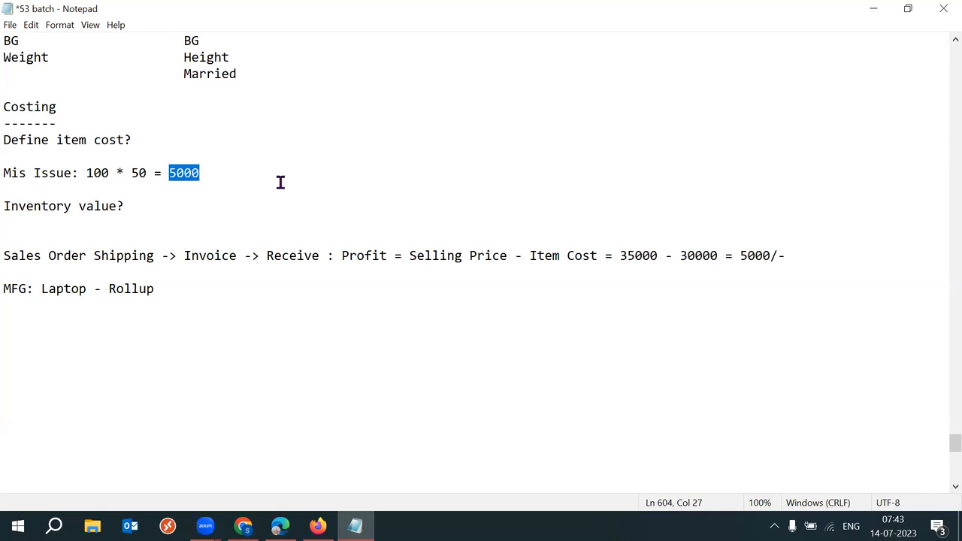
pyautogui.moveTo(86, 172); pyautogui.dragTo(109, 174)
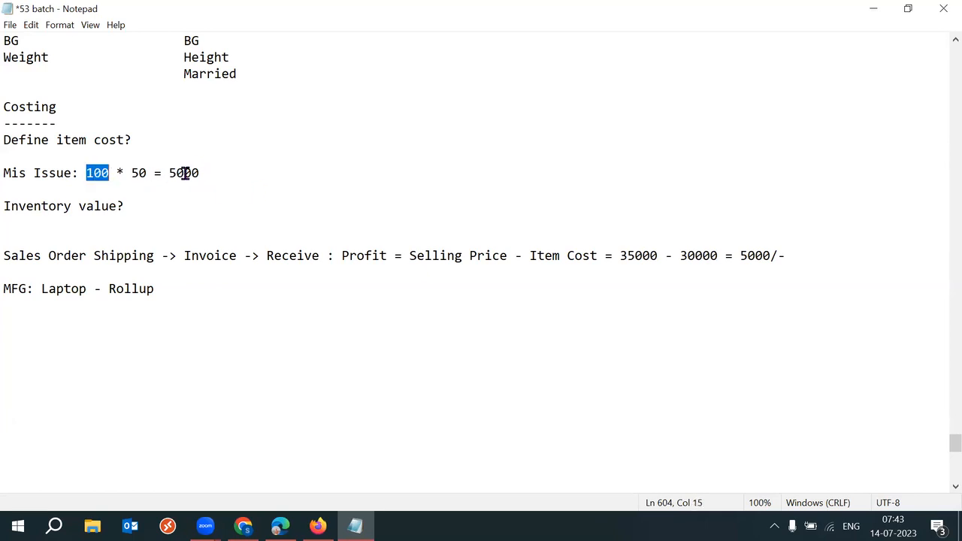
pyautogui.moveTo(169, 173); pyautogui.dragTo(206, 173)
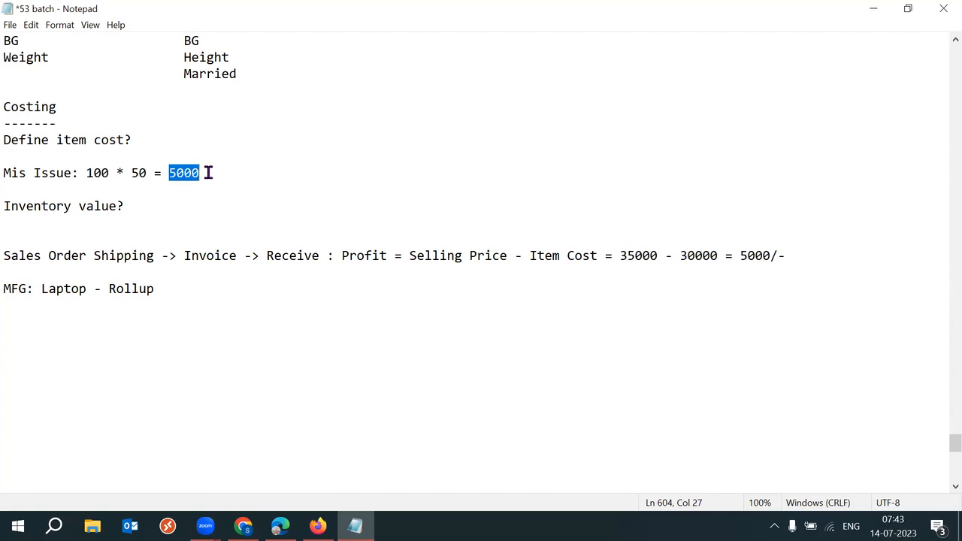
pyautogui.click(208, 172)
pyautogui.moveTo(170, 172); pyautogui.dragTo(215, 173)
pyautogui.moveTo(84, 173); pyautogui.dragTo(110, 173)
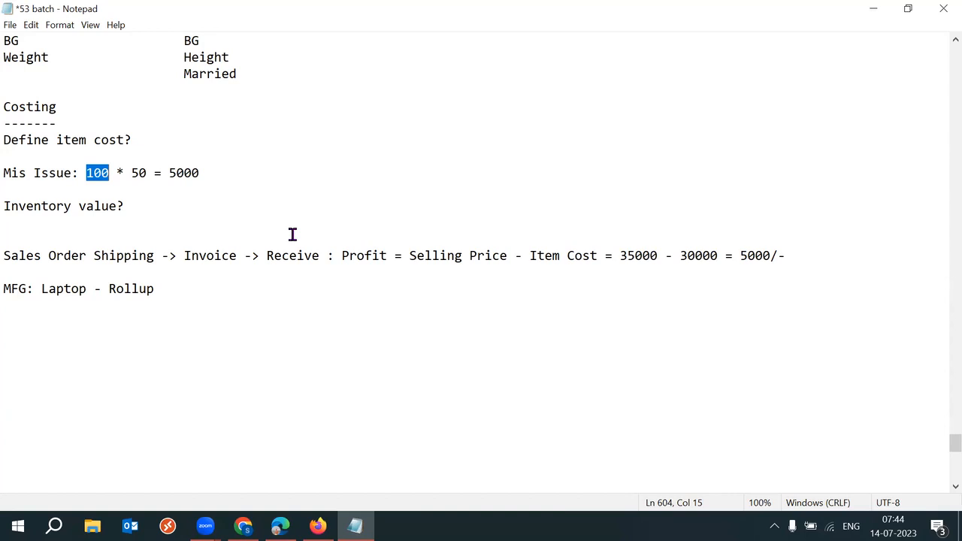
# Step: Add a 'Costing Methods:' heading with a dashed underline below the Laptop Rollup line
pyautogui.click(182, 299)
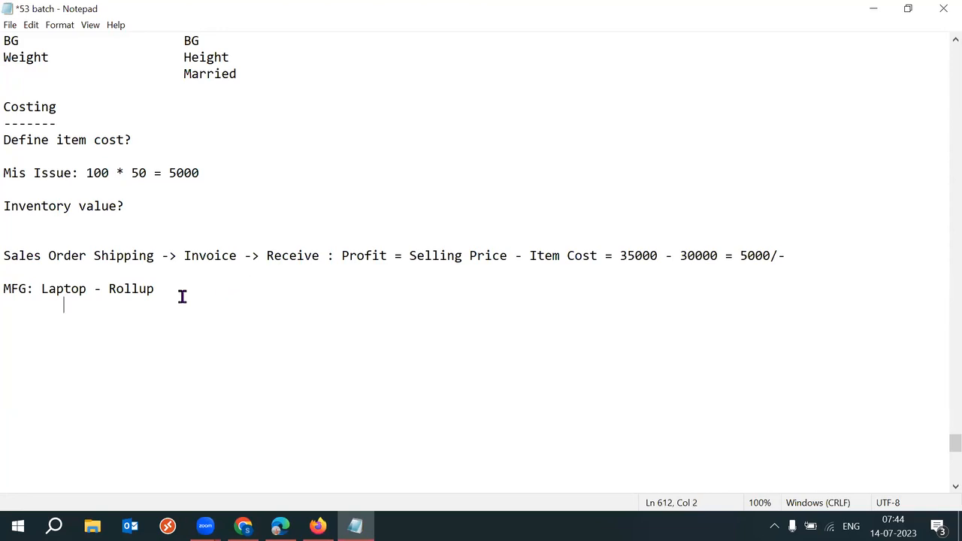
pyautogui.press('Return')
pyautogui.press('Return')
pyautogui.write('Costing N')
pyautogui.press('BackSpace')
pyautogui.write('thods:')
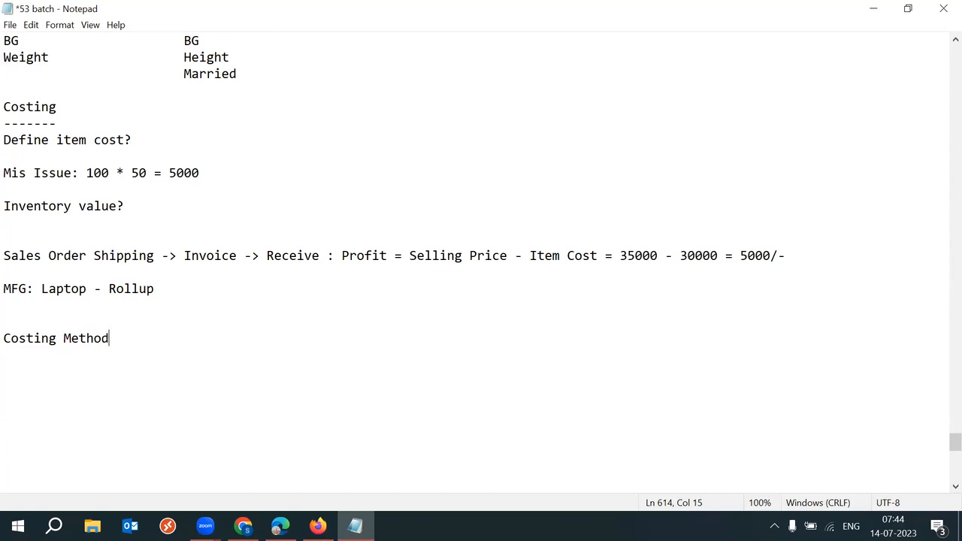
pyautogui.press('Return')
pyautogui.write('---------------')
# Step: List Standard, Average, LIFO and FIFO under the heading and save the notes
pyautogui.press('Return')
pyautogui.write('Standrd')
pyautogui.press('BackSpace')
pyautogui.press('BackSpace')
pyautogui.write('ard')
pyautogui.press('Return')
pyautogui.write('Average')
pyautogui.press('Return')
pyautogui.write('LIFO')
pyautogui.press('Return')
pyautogui.write('FIF')
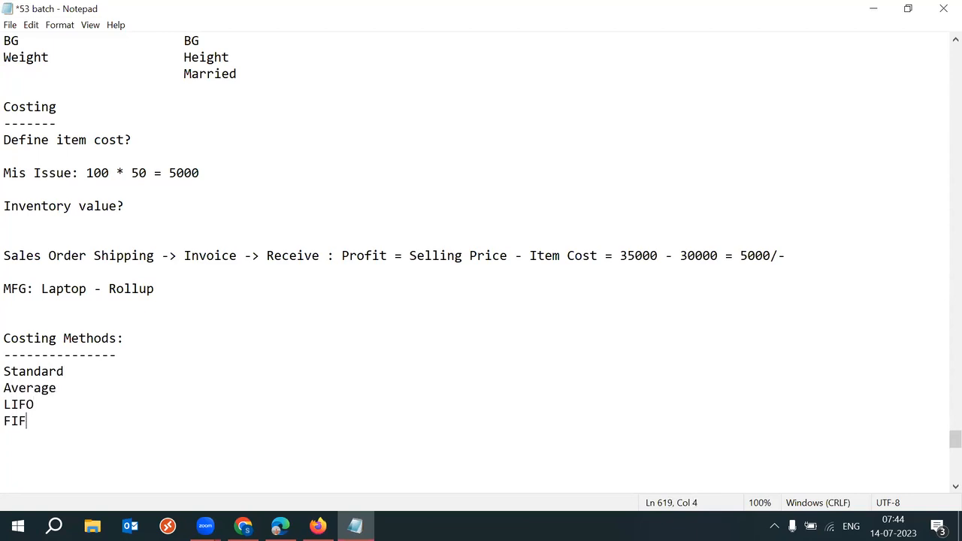
pyautogui.write('O')
pyautogui.scroll(-1, 940, 438)
pyautogui.scroll(-2, 943, 444)
pyautogui.hotkey('ctrl', 's')
pyautogui.moveTo(78, 291); pyautogui.dragTo(6, 273)
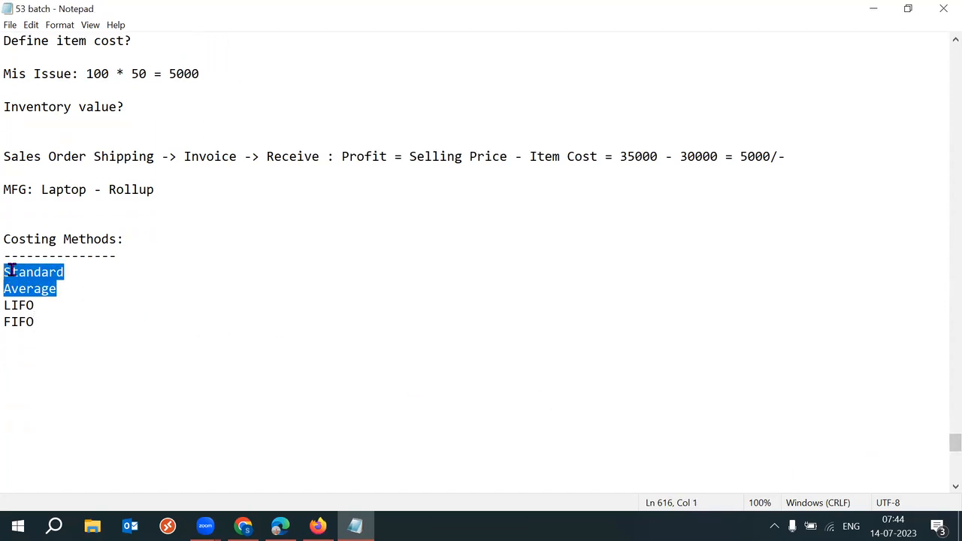
pyautogui.moveTo(93, 284); pyautogui.dragTo(11, 273)
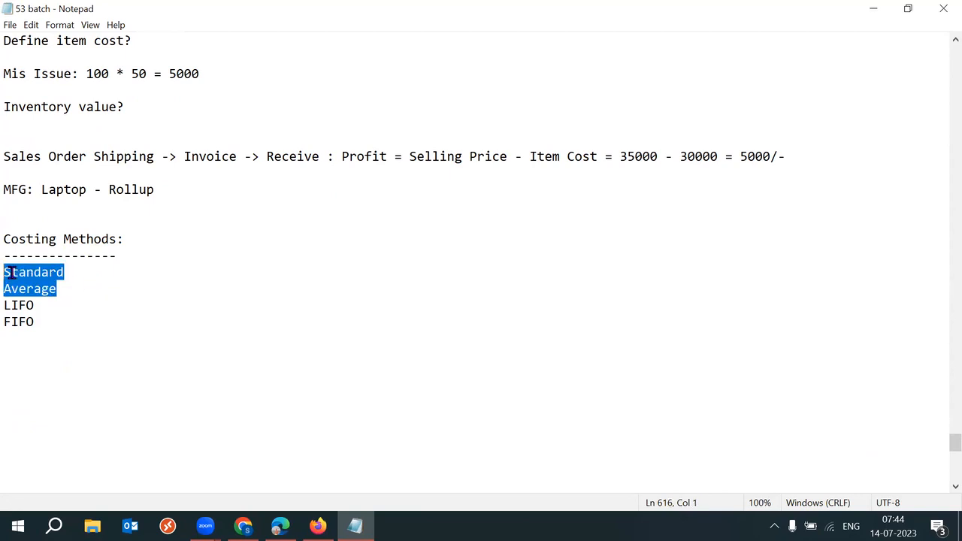
pyautogui.click(103, 289)
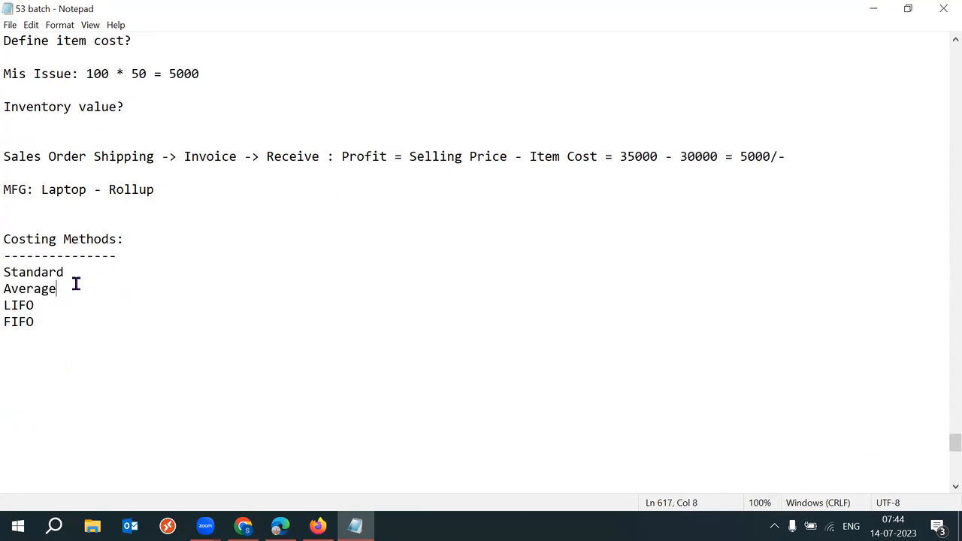
pyautogui.moveTo(75, 283); pyautogui.dragTo(4, 273)
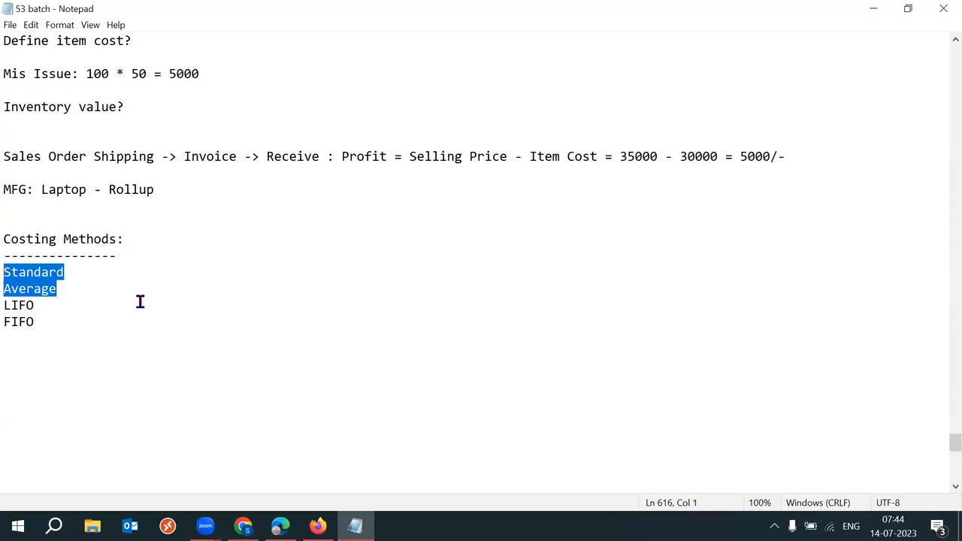
pyautogui.click(95, 299)
pyautogui.moveTo(107, 292); pyautogui.dragTo(4, 272)
pyautogui.moveTo(72, 324); pyautogui.dragTo(12, 307)
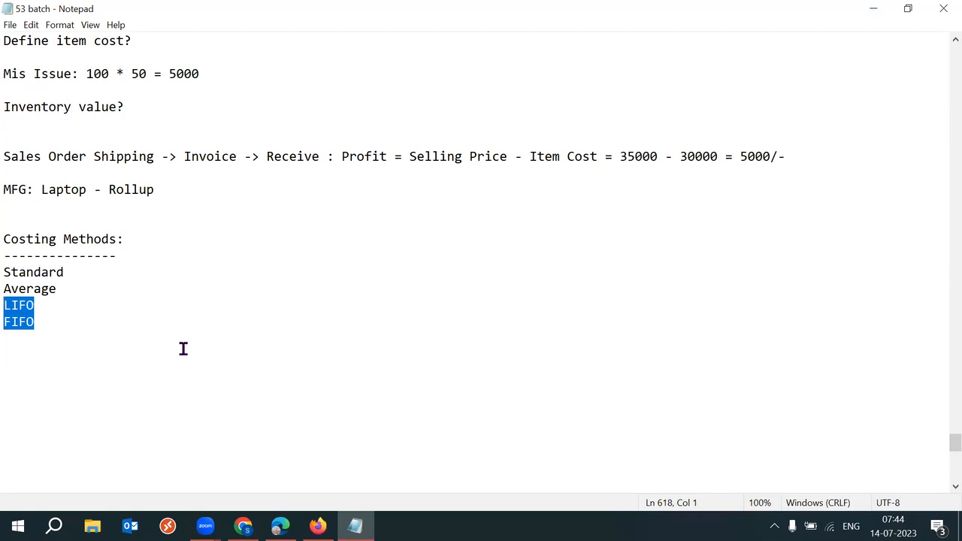
pyautogui.moveTo(72, 330); pyautogui.dragTo(10, 271)
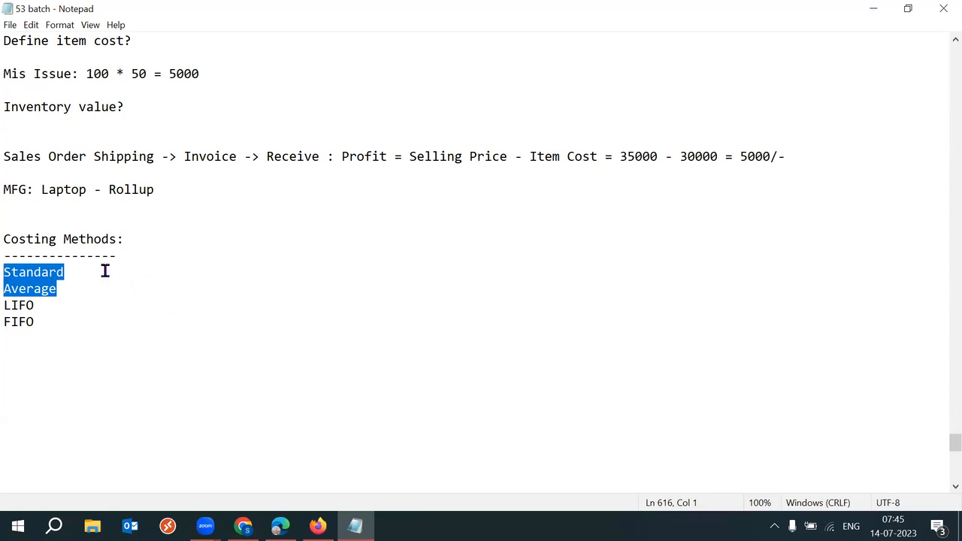
pyautogui.moveTo(88, 269); pyautogui.dragTo(9, 269)
pyautogui.click(78, 289)
pyautogui.keyDown('shift'); pyautogui.click(12, 286); pyautogui.keyUp('shift')
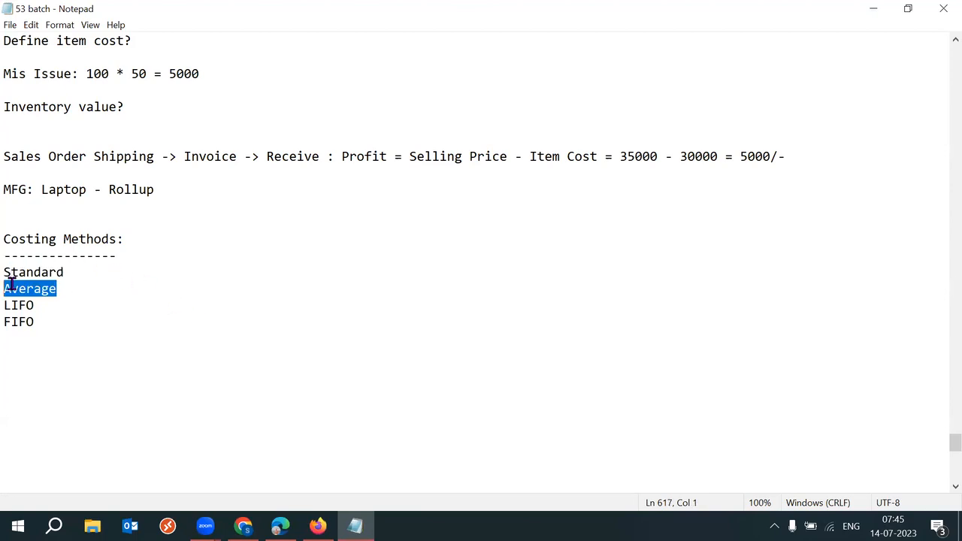
pyautogui.moveTo(88, 272); pyautogui.dragTo(11, 272)
# Step: Add the tab-spaced note '- Define Item Cost' after Standard
pyautogui.click(108, 271)
pyautogui.press('Tab')
pyautogui.write('- Def')
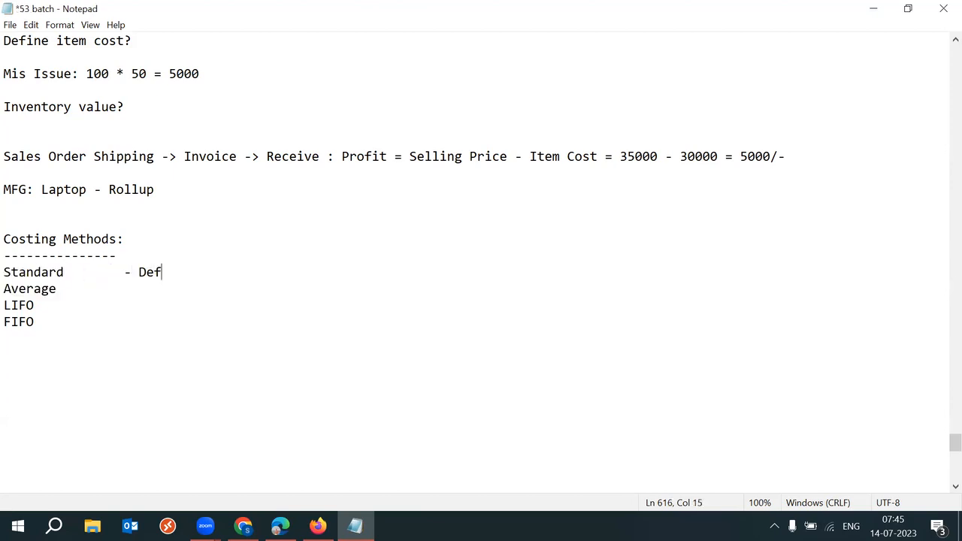
pyautogui.write('ine Item Cost')
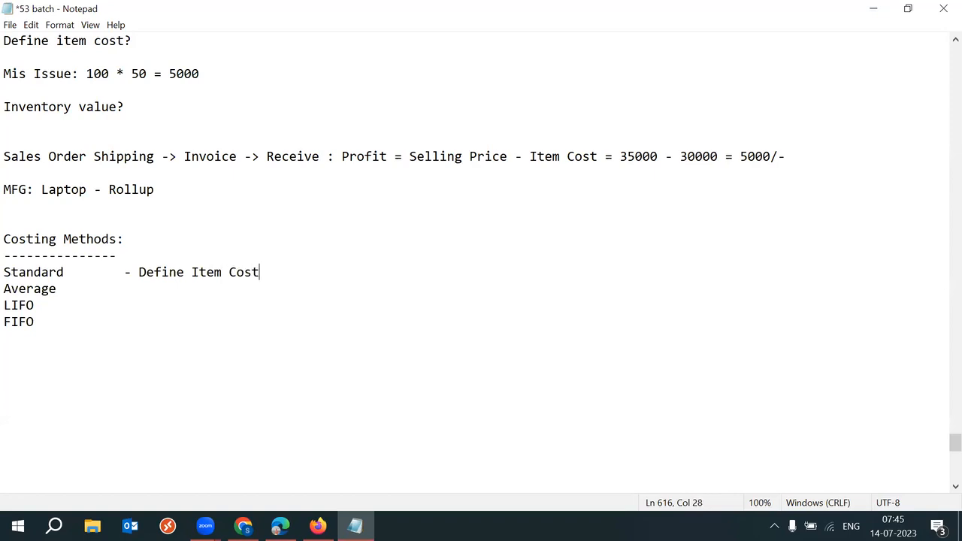
pyautogui.click(78, 273)
# Step: Add '- Average cost' after the Average entry and save the notes
pyautogui.press('Down')
pyautogui.press('Tab')
pyautogui.write('- ')
pyautogui.write('Item ')
pyautogui.write('co')
pyautogui.write('st a')
pyautogui.press('BackSpace')
pyautogui.press('BackSpace')
pyautogui.press('BackSpace')
pyautogui.press('BackSpace')
pyautogui.press('BackSpace')
pyautogui.press('BackSpace')
pyautogui.press('BackSpace')
pyautogui.press('BackSpace')
pyautogui.press('BackSpace')
pyautogui.press('BackSpace')
pyautogui.press('BackSpace')
pyautogui.write('Averaag')
pyautogui.press('BackSpace')
pyautogui.press('BackSpace')
pyautogui.write('ge cost')
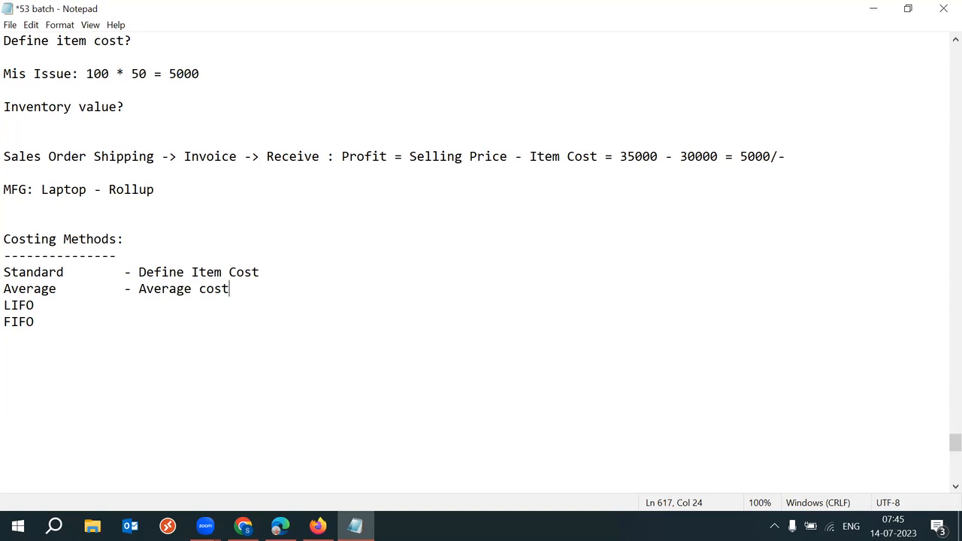
pyautogui.hotkey('ctrl', 's')
# Step: Paste an 'Average' heading with a dashed underline below FIFO and save
pyautogui.moveTo(63, 291); pyautogui.dragTo(6, 290)
pyautogui.hotkey('ctrl', 'c')
pyautogui.click(44, 325)
pyautogui.press('Return')
pyautogui.press('Return')
pyautogui.hotkey('ctrl', 'v')
pyautogui.press('Return')
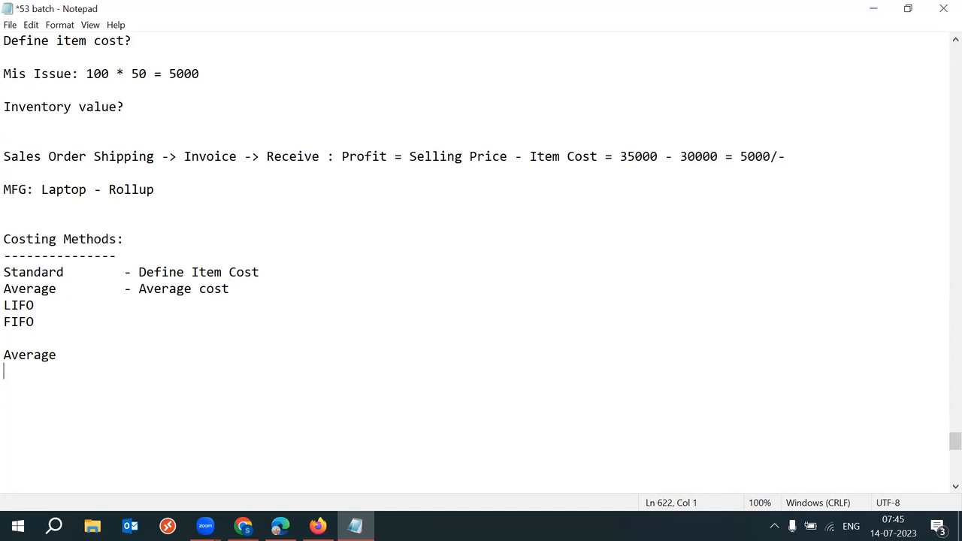
pyautogui.write('------')
pyautogui.press('Return')
pyautogui.press('Return')
pyautogui.press('Return')
pyautogui.press('Return')
pyautogui.press('Return')
pyautogui.press('Return')
pyautogui.press('Return')
pyautogui.press('Return')
pyautogui.press('Return')
pyautogui.hotkey('ctrl', 's')
# Step: Type 'Purchased ItemA 100 Qty 10/-' in tab-separated columns under the Average heading
pyautogui.click(27, 352)
pyautogui.click(15, 335)
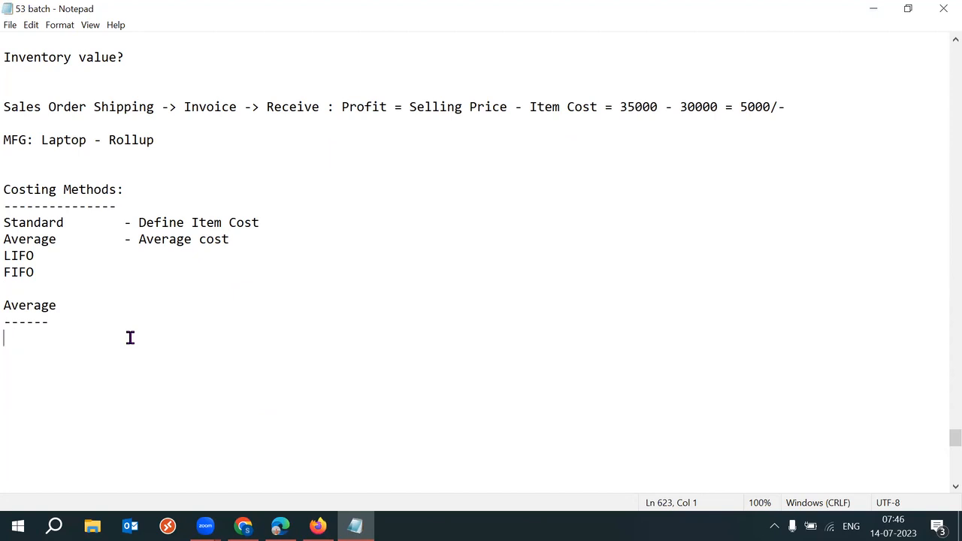
pyautogui.write('Purc')
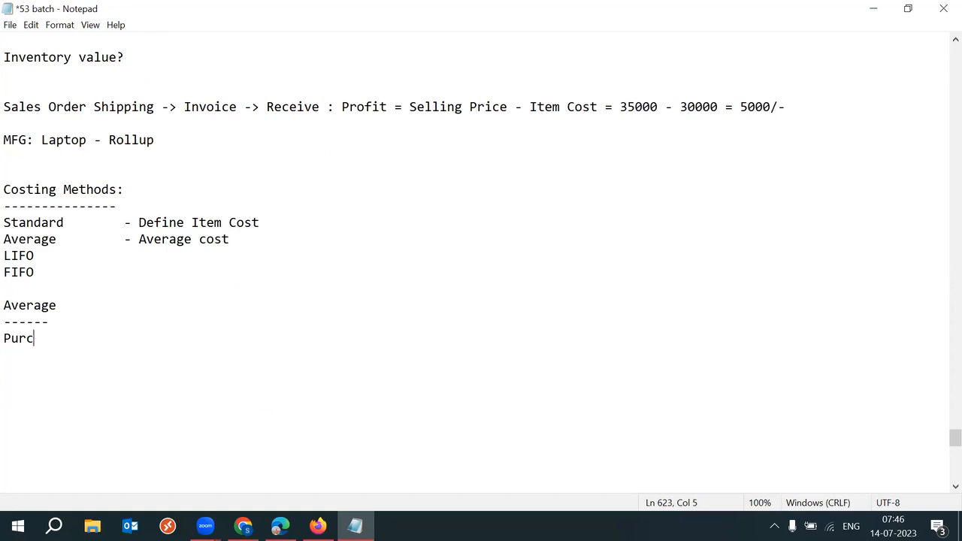
pyautogui.write('hase')
pyautogui.press('BackSpace')
pyautogui.write('d')
pyautogui.press('Tab')
pyautogui.write('ItemA')
pyautogui.press('Tab')
pyautogui.press('Tab')
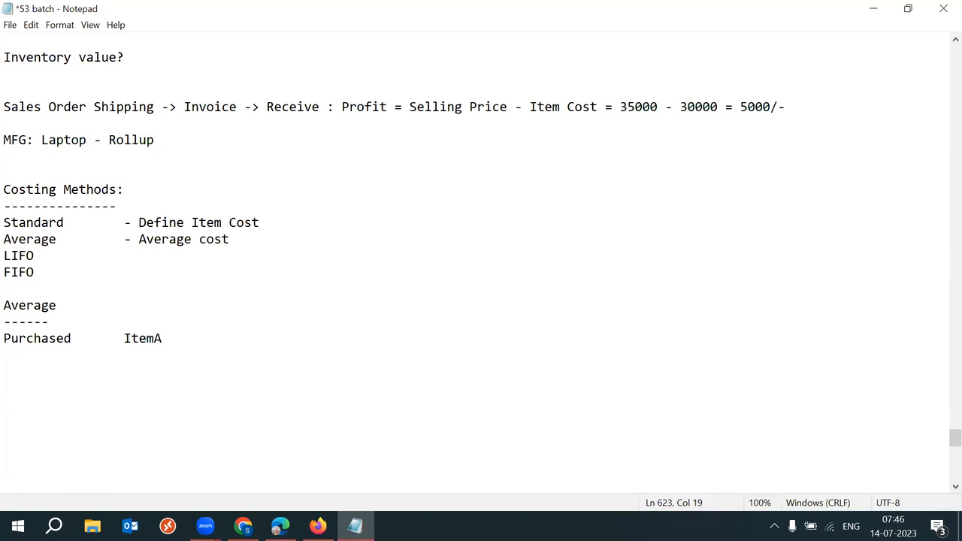
pyautogui.write('100 Qty')
pyautogui.press('Tab')
pyautogui.write('10/-')
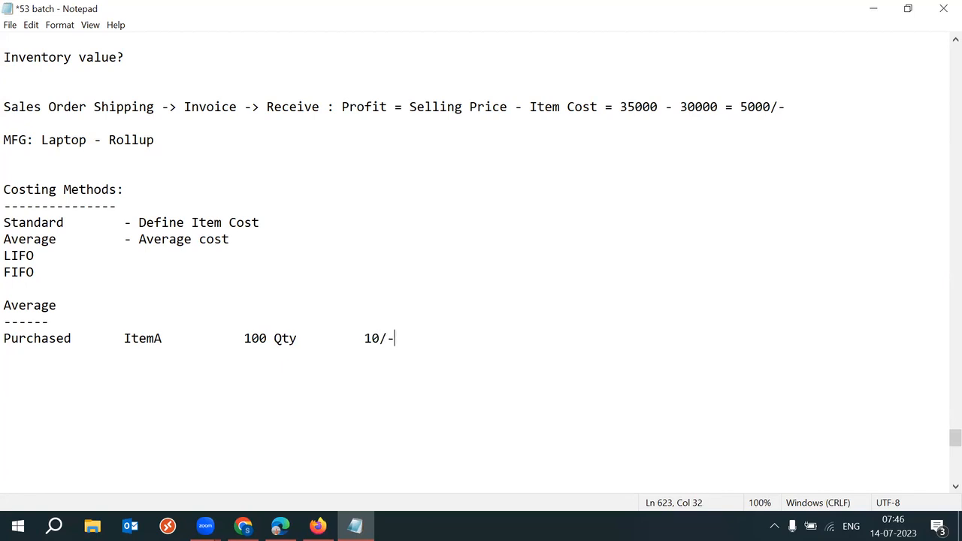
pyautogui.moveTo(244, 339); pyautogui.dragTo(299, 340)
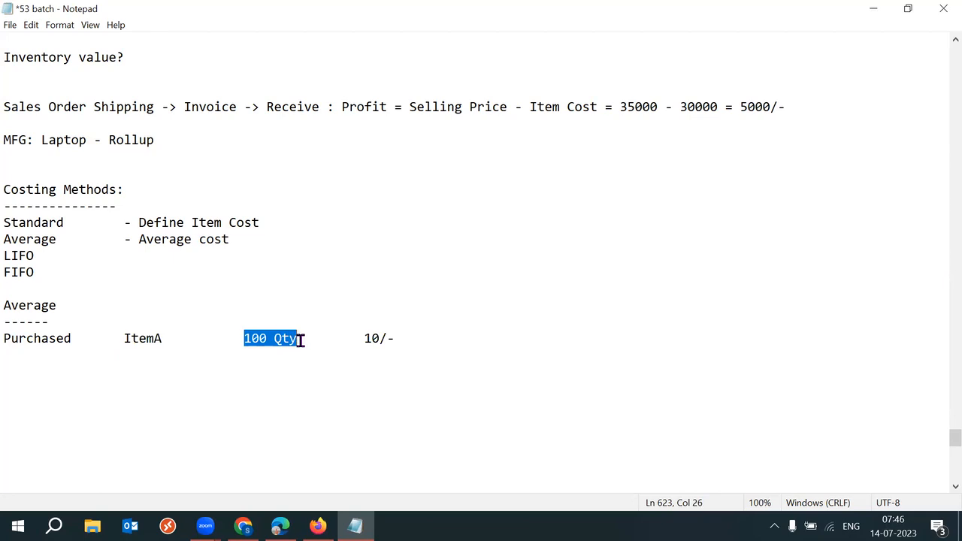
pyautogui.moveTo(364, 339); pyautogui.dragTo(396, 343)
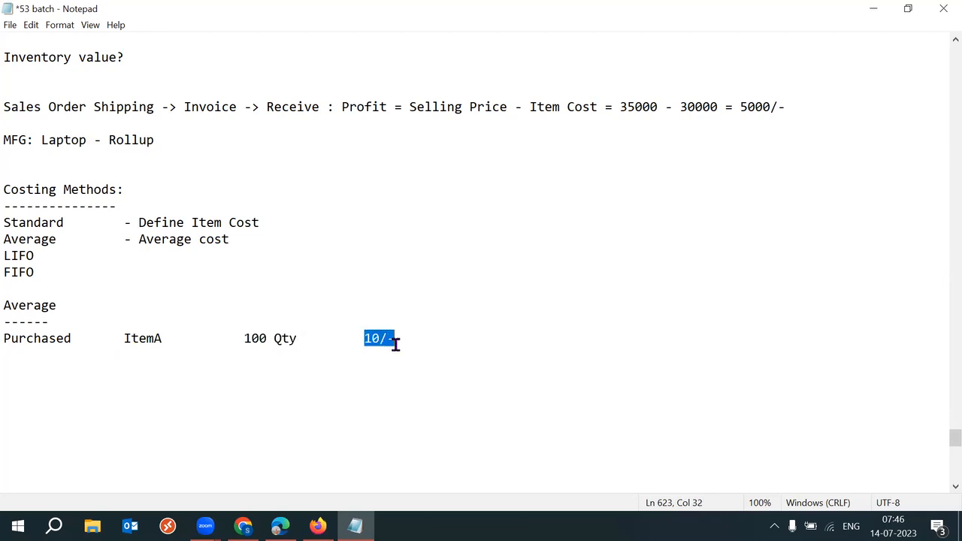
pyautogui.click(411, 343)
# Step: Add an 'onhand 100/-' line with a tab-spaced cost of 10/-
pyautogui.press('Return')
pyautogui.press('Return')
pyautogui.write('onhand 100/-')
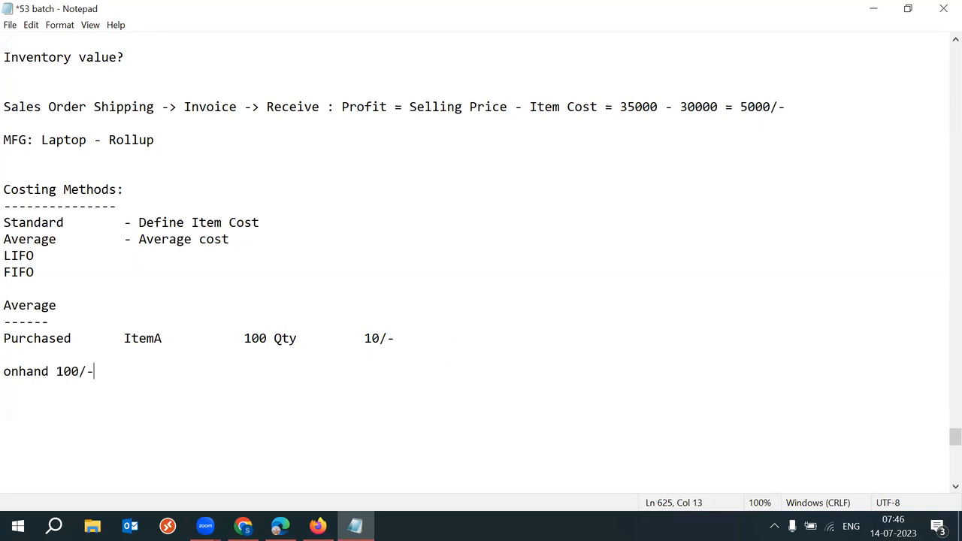
pyautogui.press('Tab')
pyautogui.write('10/-')
# Step: Tidy the onhand 100 line and add a second purchase: ItemA, 100 Qty at 12/-
pyautogui.click(100, 374)
pyautogui.press('BackSpace')
pyautogui.press('BackSpace')
pyautogui.press('End')
pyautogui.press('Return')
pyautogui.press('Return')
pyautogui.write('Purchased')
pyautogui.press('Tab')
pyautogui.write('ItemA')
pyautogui.press('Tab')
pyautogui.press('Tab')
pyautogui.write('100 Qty')
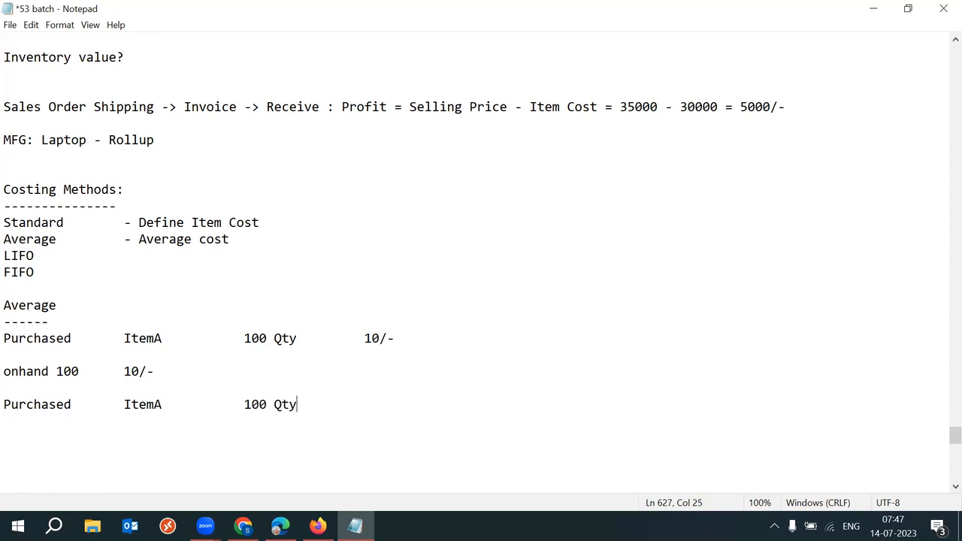
pyautogui.press('Tab')
pyautogui.write('12/-')
# Step: Add an 'onhand 200' line listing cost layers 10/- and 12/-
pyautogui.press('Return')
pyautogui.press('Return')
pyautogui.write('onah')
pyautogui.press('BackSpace')
pyautogui.press('BackSpace')
pyautogui.write('hand 200')
pyautogui.press('Tab')
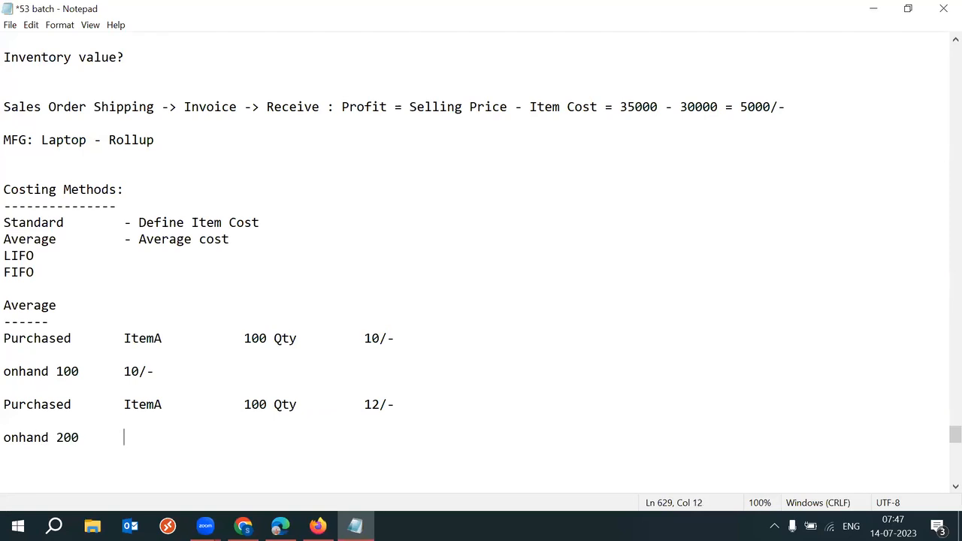
pyautogui.write('10/-')
pyautogui.press('Tab')
pyautogui.press('Tab')
pyautogui.write('12/-')
pyautogui.press('Return')
pyautogui.press('Return')
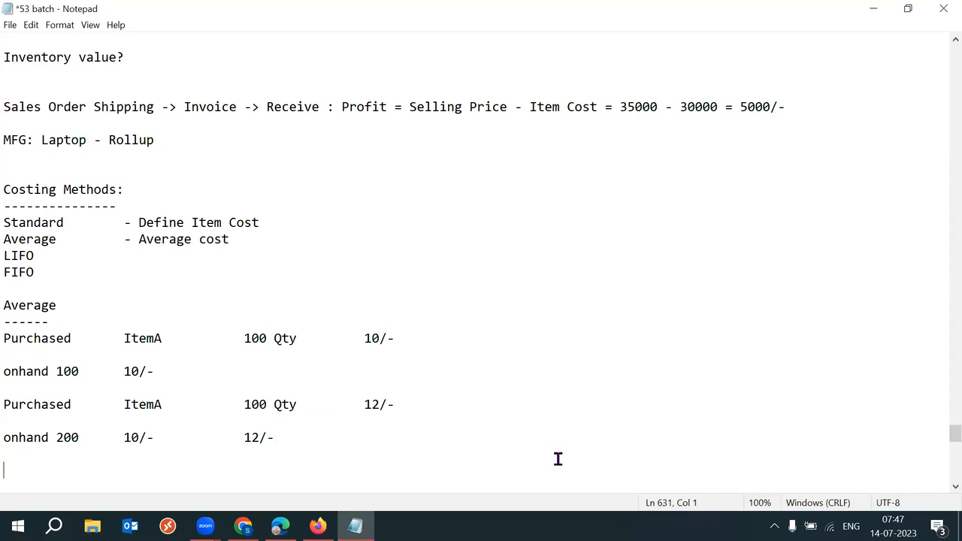
# Step: Paste the purchase line as a third ItemA purchase and change its price to 14/-
pyautogui.moveTo(434, 400); pyautogui.dragTo(11, 409)
pyautogui.hotkey('ctrl', 'c')
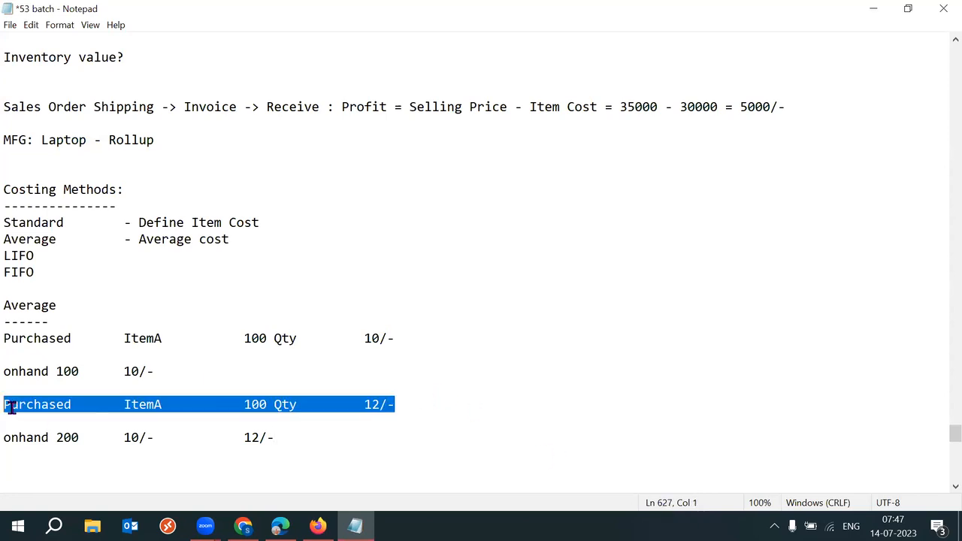
pyautogui.click(339, 438)
pyautogui.press('Return')
pyautogui.hotkey('ctrl', 'v')
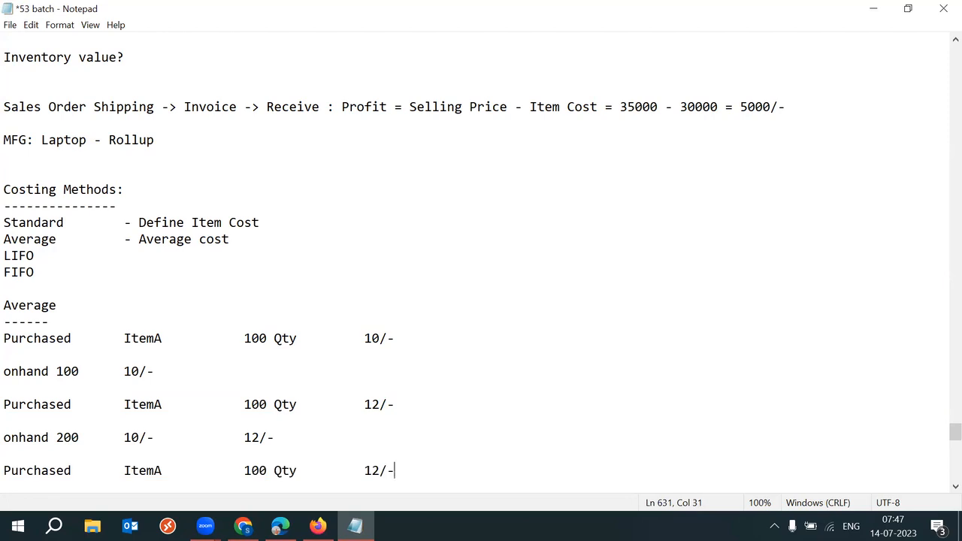
pyautogui.scroll(-1, 941, 492)
pyautogui.scroll(-1, 941, 493)
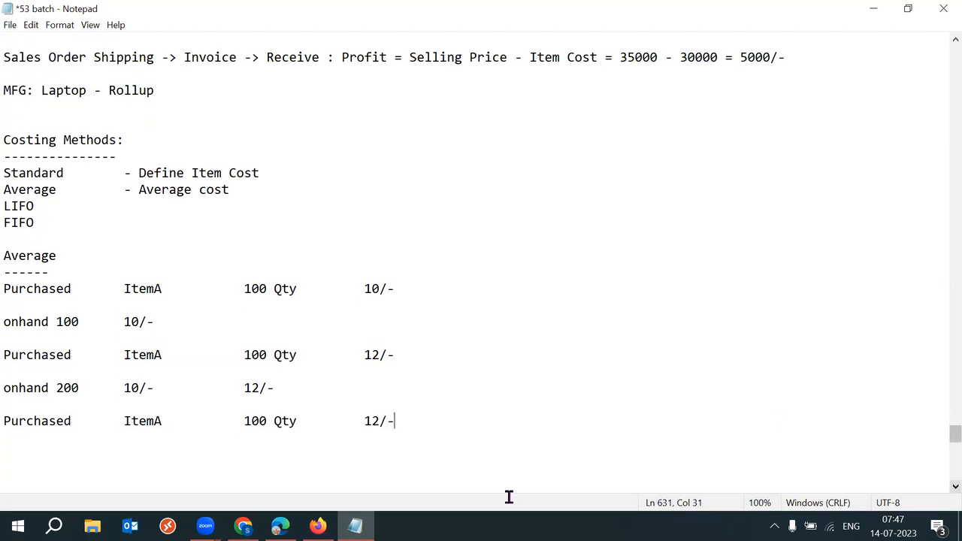
pyautogui.moveTo(162, 421); pyautogui.dragTo(147, 421)
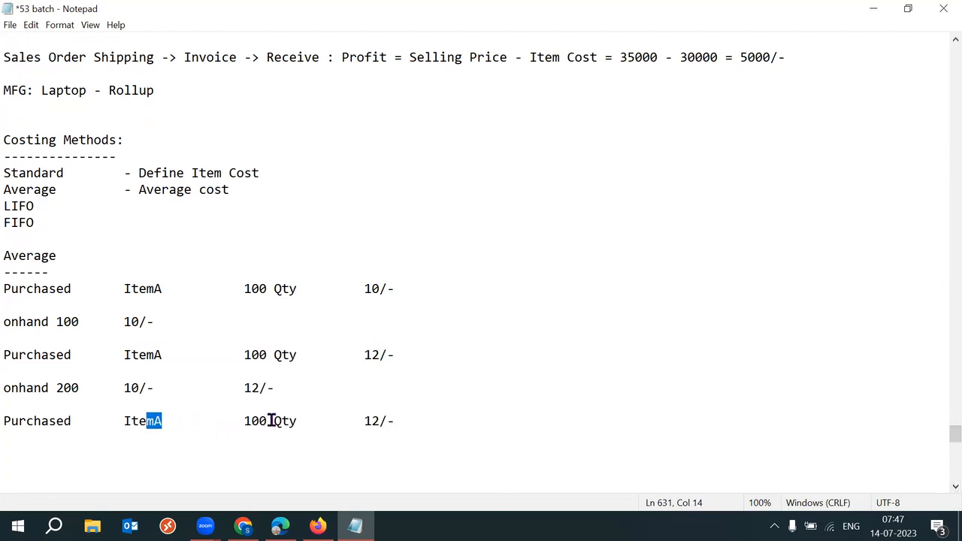
pyautogui.click(260, 421)
pyautogui.click(267, 421)
pyautogui.press('BackSpace')
pyautogui.press('BackSpace')
pyautogui.click(380, 421)
pyautogui.press('BackSpace')
pyautogui.write('4')
pyautogui.click(414, 421)
# Step: Add an 'onhand 300' line listing cost layers 10/-, 12/- and 14/-
pyautogui.press('Return')
pyautogui.press('Return')
pyautogui.write('onhan')
pyautogui.press('BackSpace')
pyautogui.write('and 300')
pyautogui.press('Tab')
pyautogui.write('10/-')
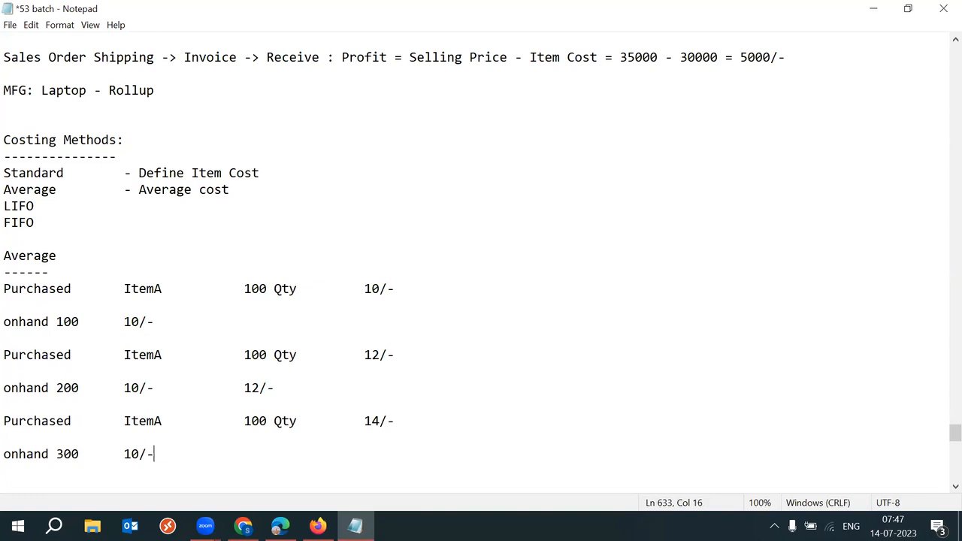
pyautogui.press('Tab')
pyautogui.press('Tab')
pyautogui.write('12/-')
pyautogui.press('Tab')
pyautogui.press('Tab')
pyautogui.write('14/-')
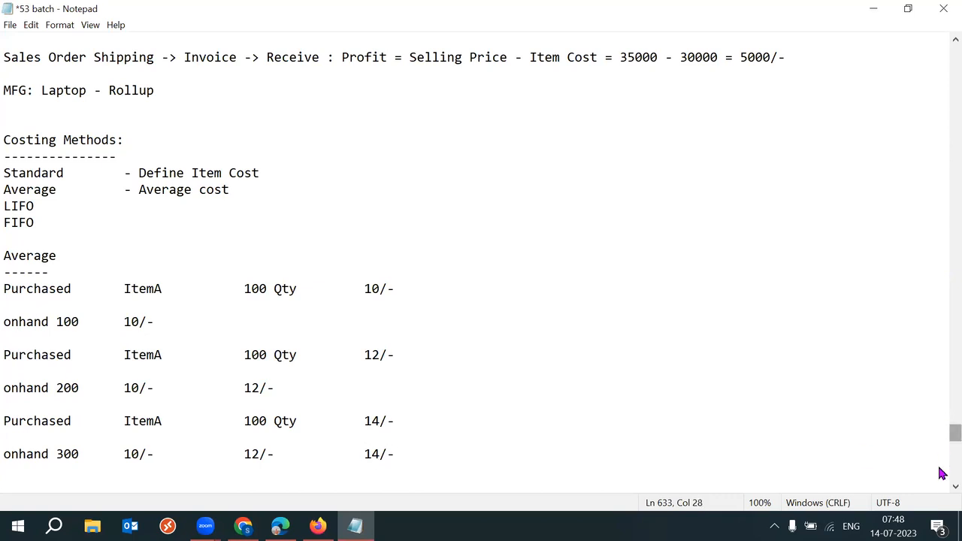
pyautogui.scroll(-1, 942, 489)
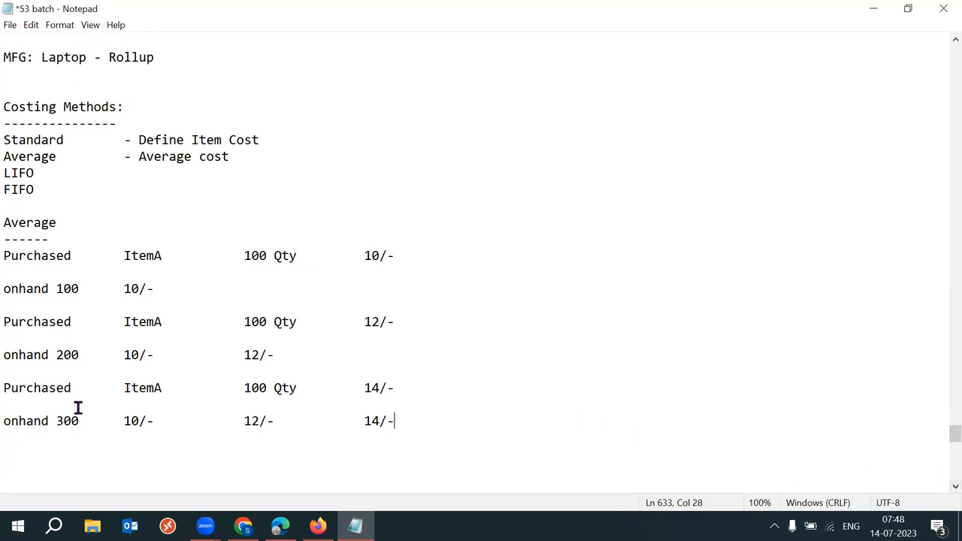
pyautogui.moveTo(56, 421); pyautogui.dragTo(411, 428)
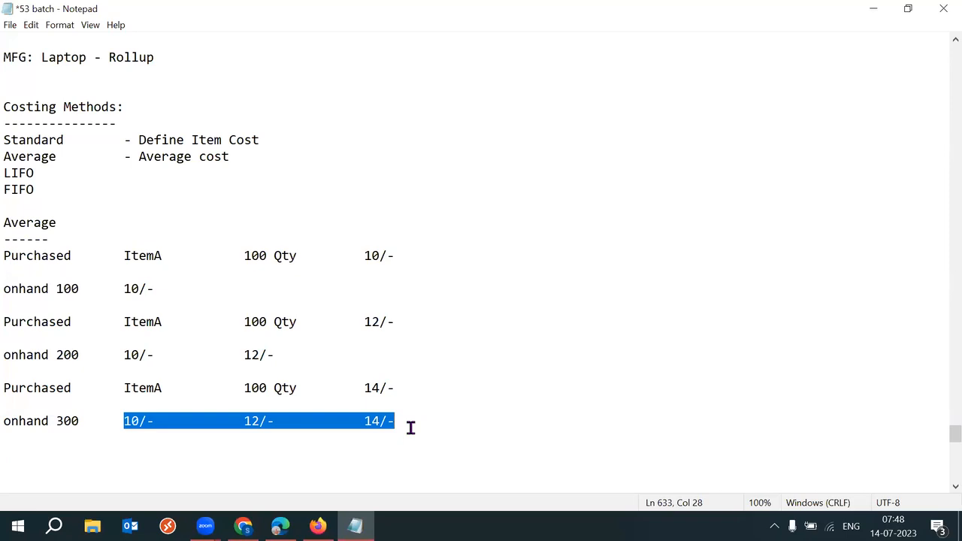
pyautogui.doubleClick(410, 427)
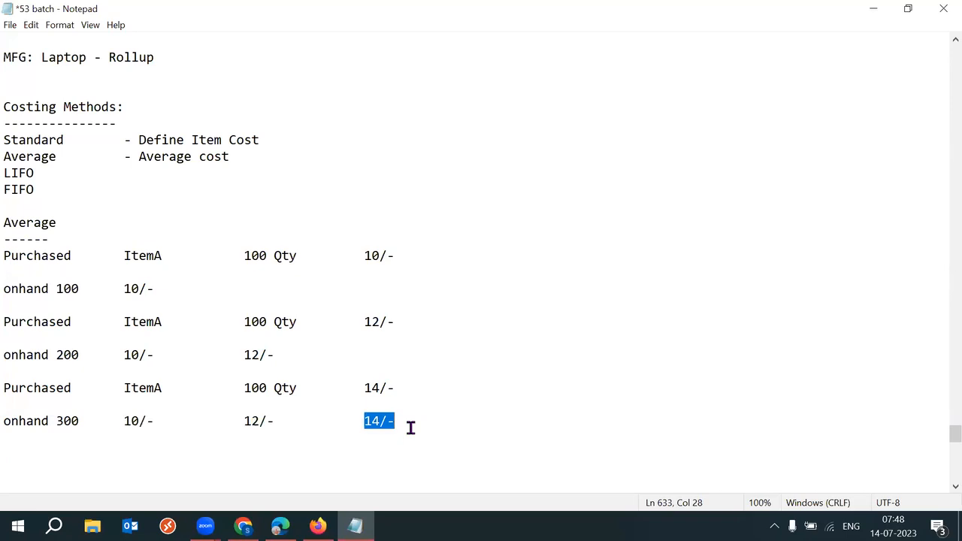
pyautogui.moveTo(122, 421); pyautogui.dragTo(404, 420)
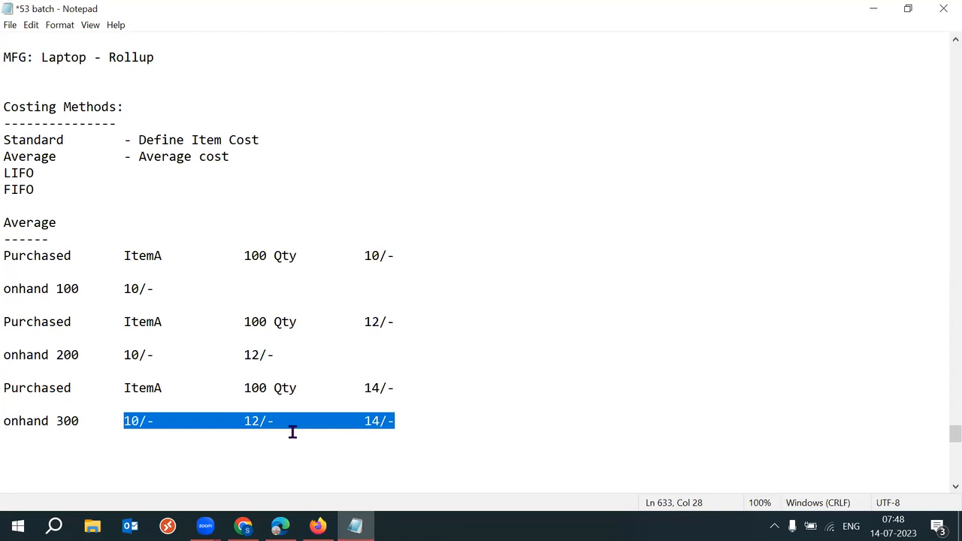
pyautogui.moveTo(55, 421); pyautogui.dragTo(397, 425)
pyautogui.moveTo(140, 156); pyautogui.dragTo(229, 158)
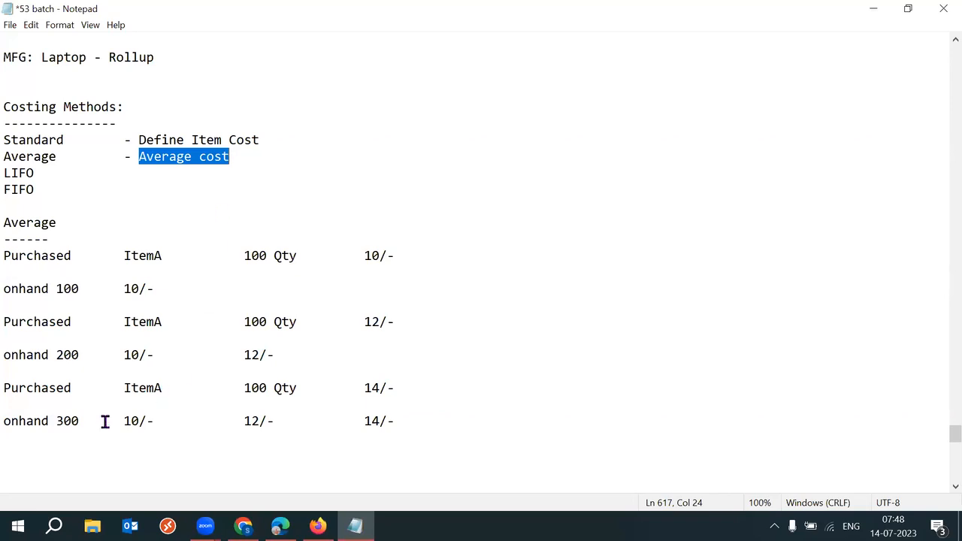
pyautogui.moveTo(57, 423); pyautogui.dragTo(85, 424)
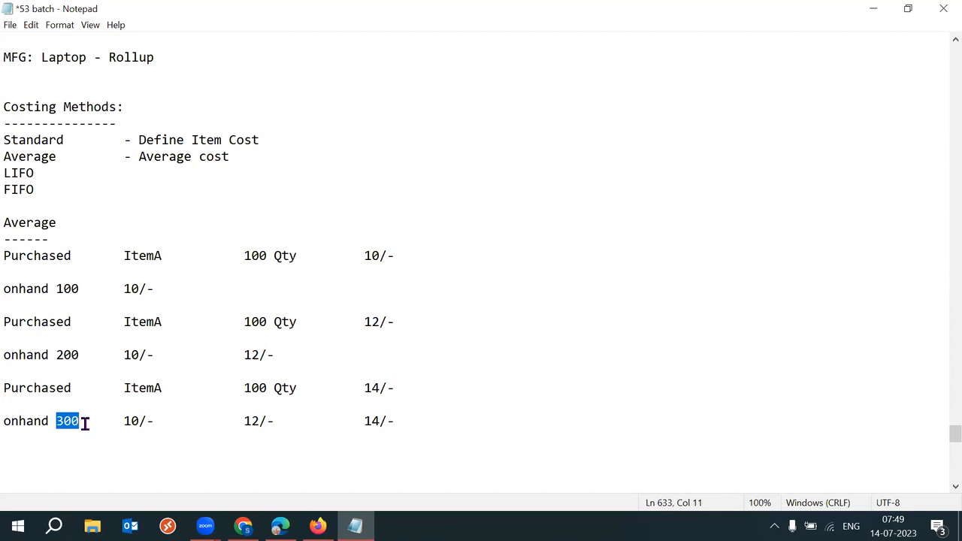
pyautogui.click(85, 423)
pyautogui.moveTo(58, 423); pyautogui.dragTo(88, 421)
pyautogui.moveTo(392, 421); pyautogui.dragTo(57, 421)
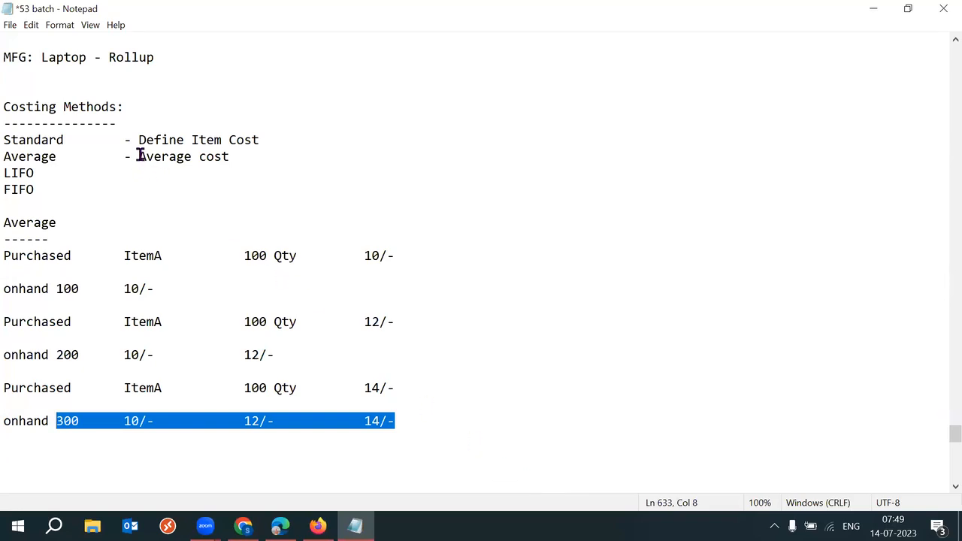
pyautogui.moveTo(139, 156); pyautogui.dragTo(230, 156)
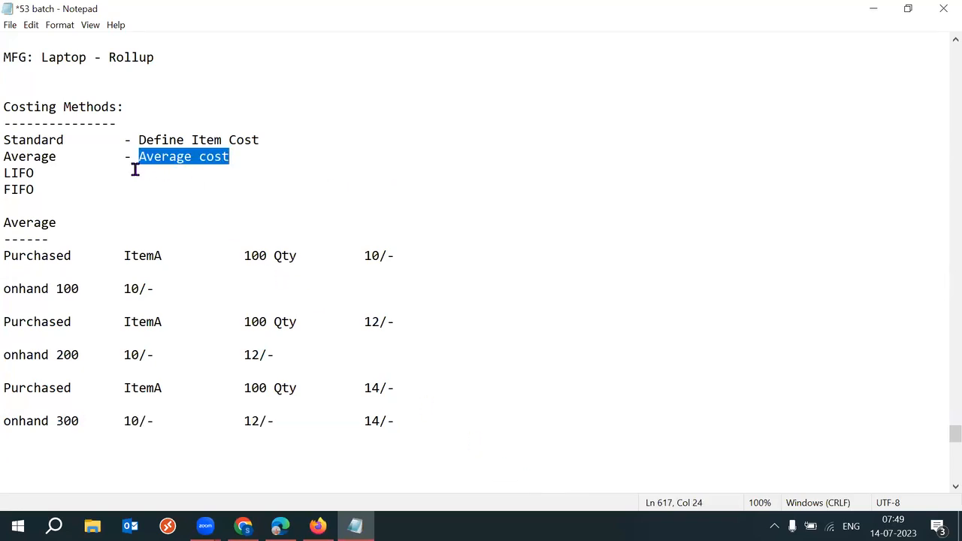
pyautogui.moveTo(89, 139); pyautogui.dragTo(9, 140)
pyautogui.moveTo(135, 140); pyautogui.dragTo(278, 138)
# Step: After Define Item Cost, type tab-separated ItemA 50/-, ItemB 60/- and ItemC 70/-
pyautogui.click(293, 139)
pyautogui.press('Tab')
pyautogui.write('ItemA 50/-')
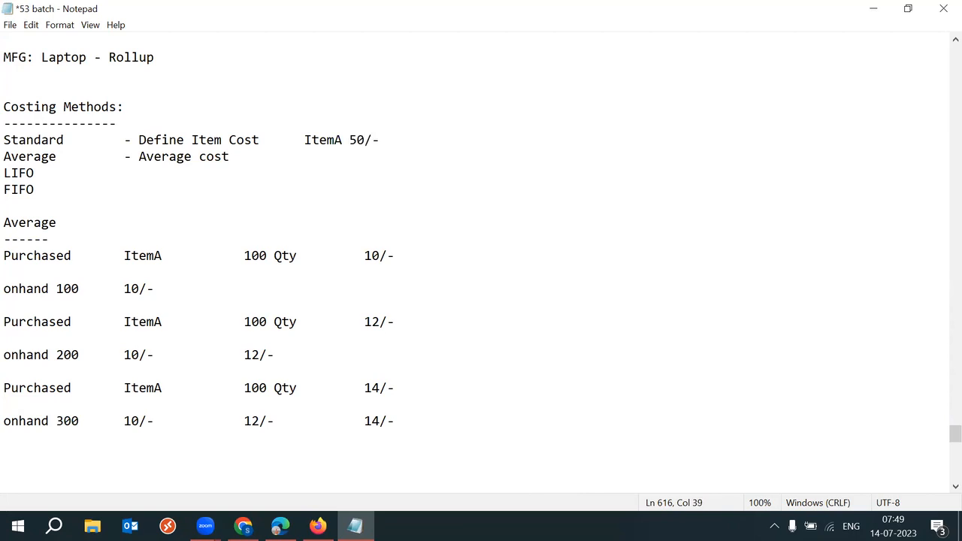
pyautogui.press('Tab')
pyautogui.write('ItemB 60/-')
pyautogui.press('Tab')
pyautogui.write('Item')
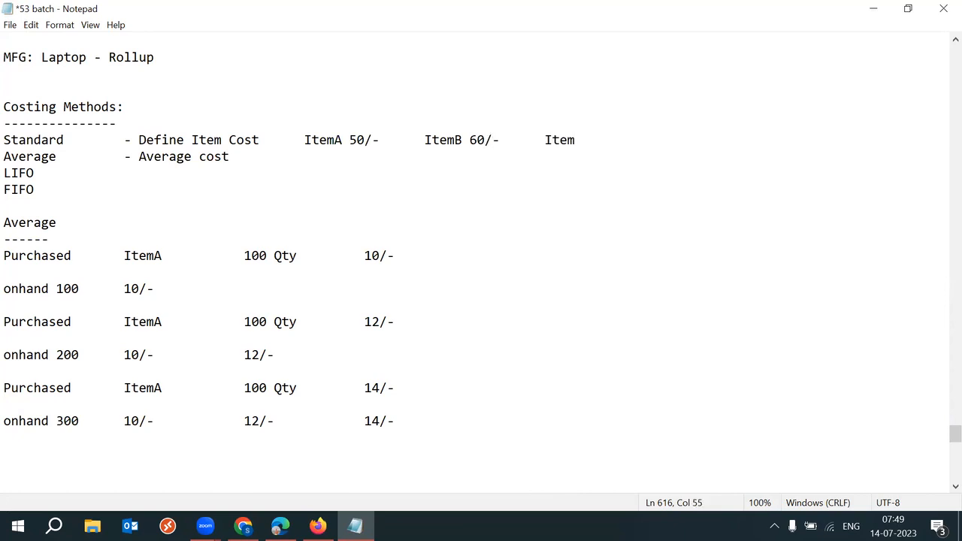
pyautogui.write('C 70/-')
# Step: Change the three costs to 55/-, 65/- and 75/-
pyautogui.click(364, 140)
pyautogui.moveTo(305, 140); pyautogui.dragTo(363, 140)
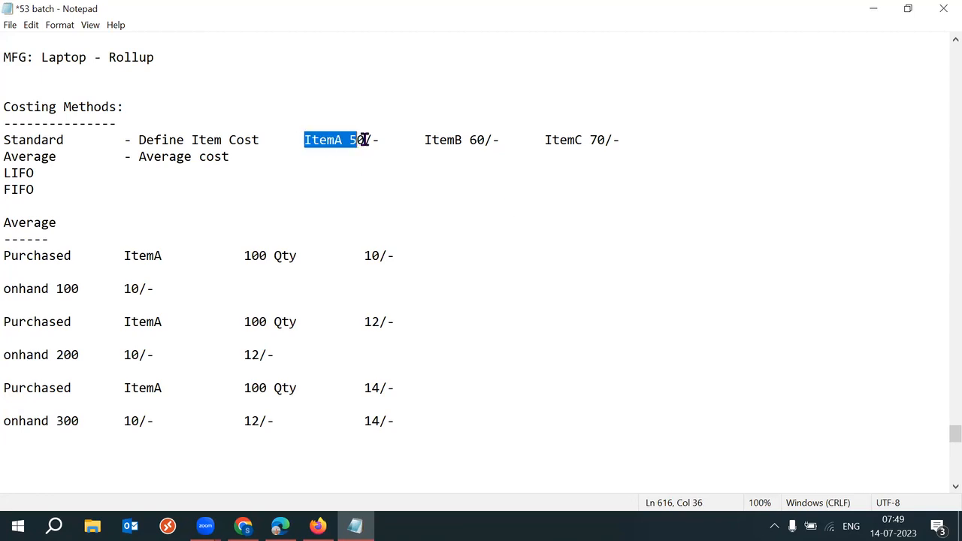
pyautogui.click(365, 140)
pyautogui.press('BackSpace')
pyautogui.write('5')
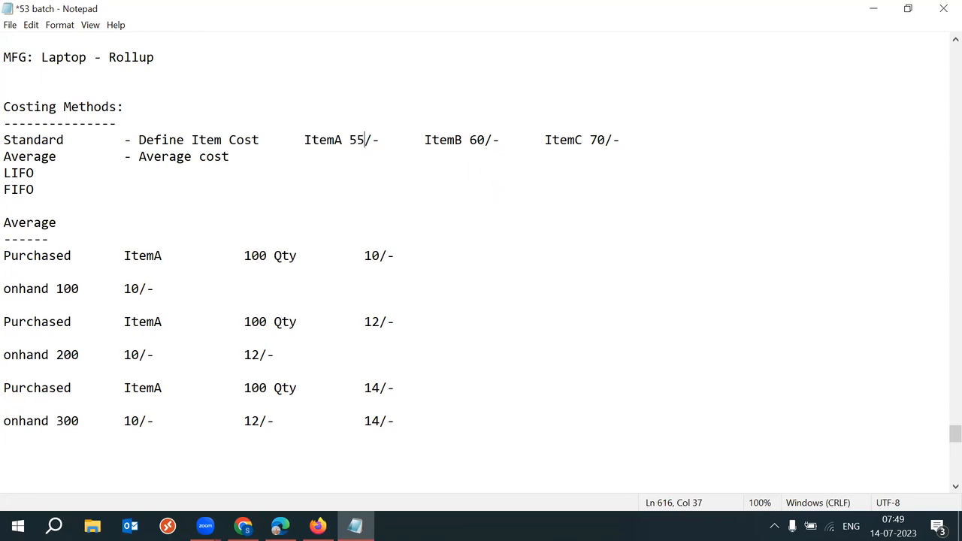
pyautogui.click(484, 140)
pyautogui.press('BackSpace')
pyautogui.write('5')
pyautogui.click(606, 140)
pyautogui.press('BackSpace')
pyautogui.write('5')
pyautogui.moveTo(139, 157); pyautogui.dragTo(231, 155)
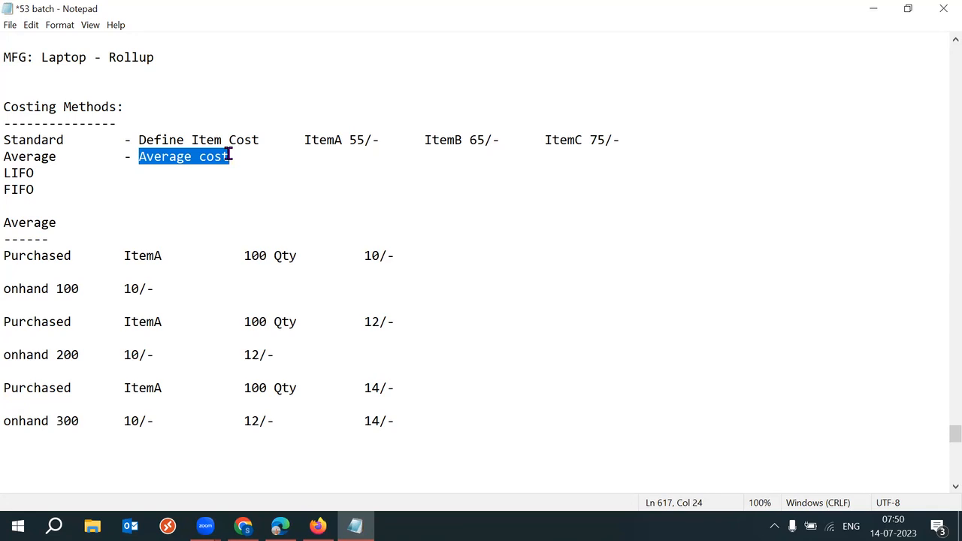
pyautogui.moveTo(404, 431); pyautogui.dragTo(11, 422)
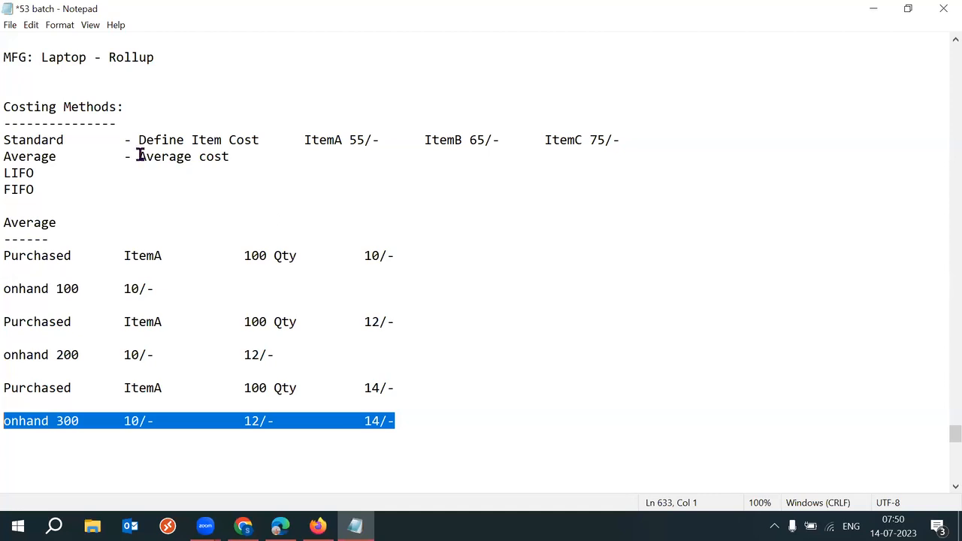
pyautogui.moveTo(139, 156); pyautogui.dragTo(231, 156)
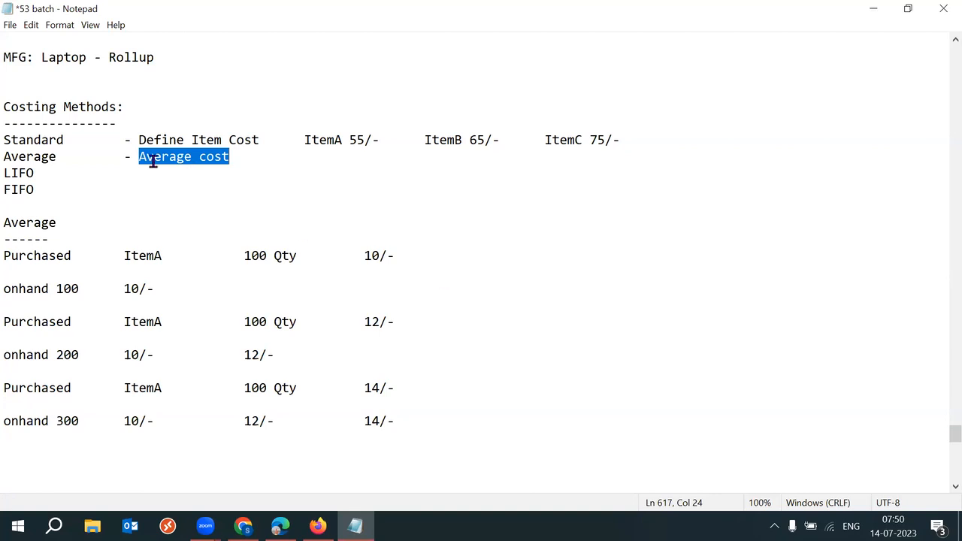
pyautogui.moveTo(71, 139); pyautogui.dragTo(4, 140)
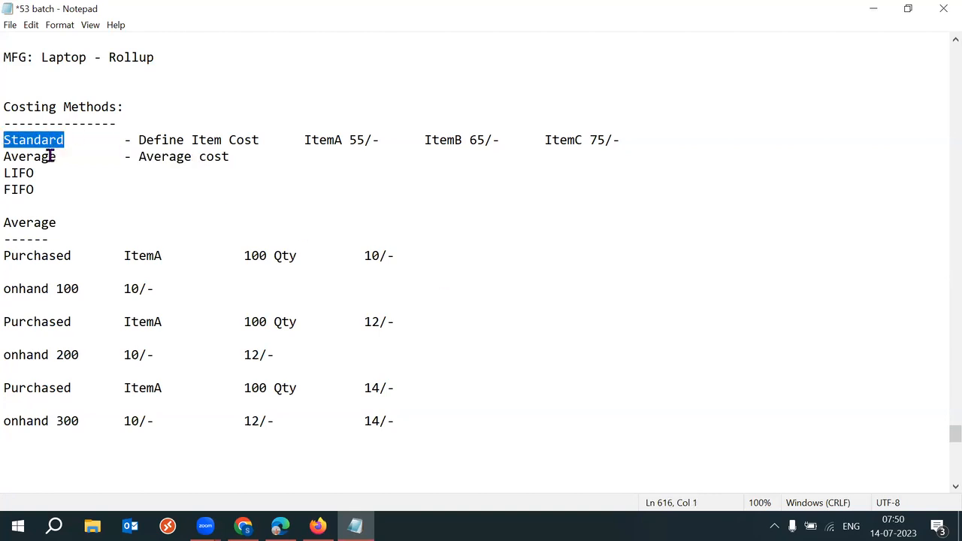
pyautogui.moveTo(58, 156); pyautogui.dragTo(6, 156)
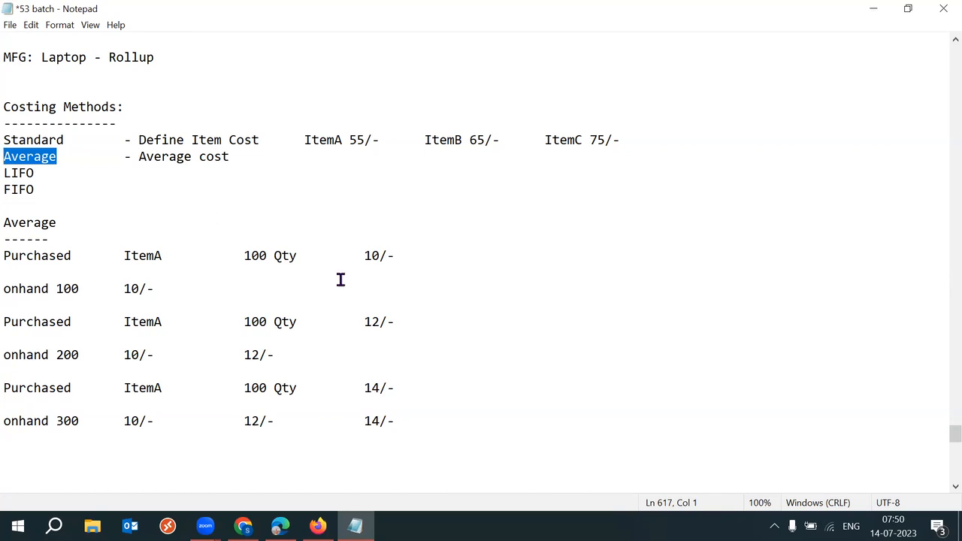
pyautogui.click(461, 419)
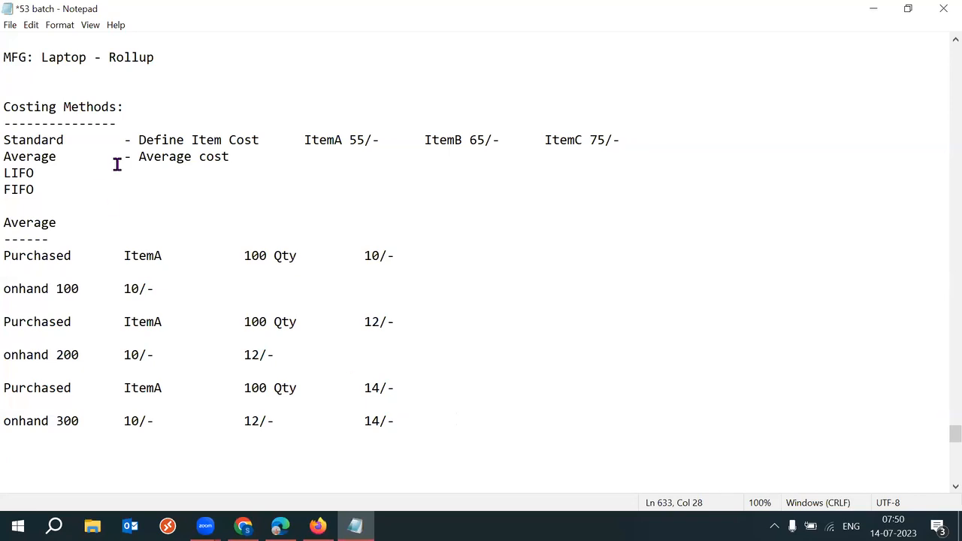
pyautogui.moveTo(78, 156); pyautogui.dragTo(4, 156)
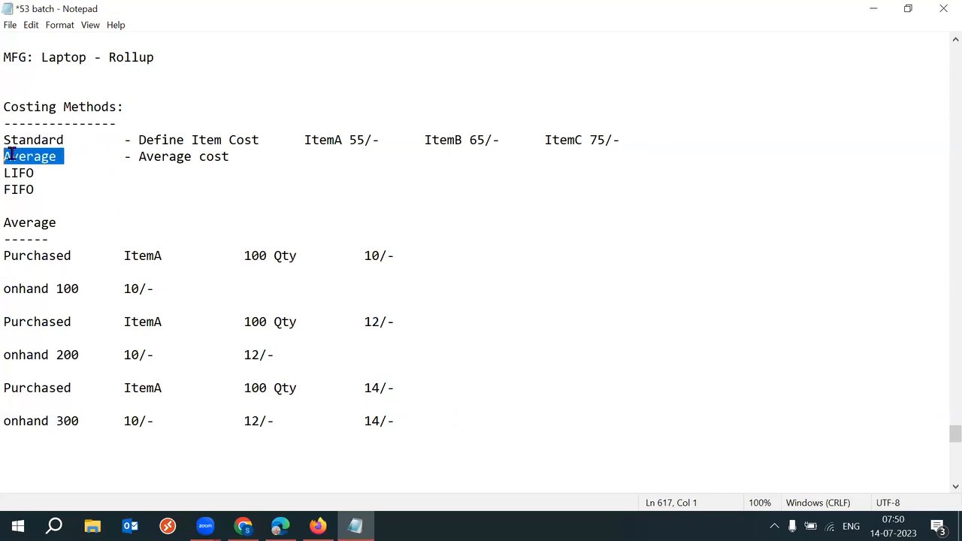
pyautogui.click(421, 415)
# Step: Add the line 'PPV?: Purchase Price Variance: Purchase Price - Item Cost = Standard --- High'
pyautogui.press('Return')
pyautogui.press('Return')
pyautogui.press('Return')
pyautogui.write('P')
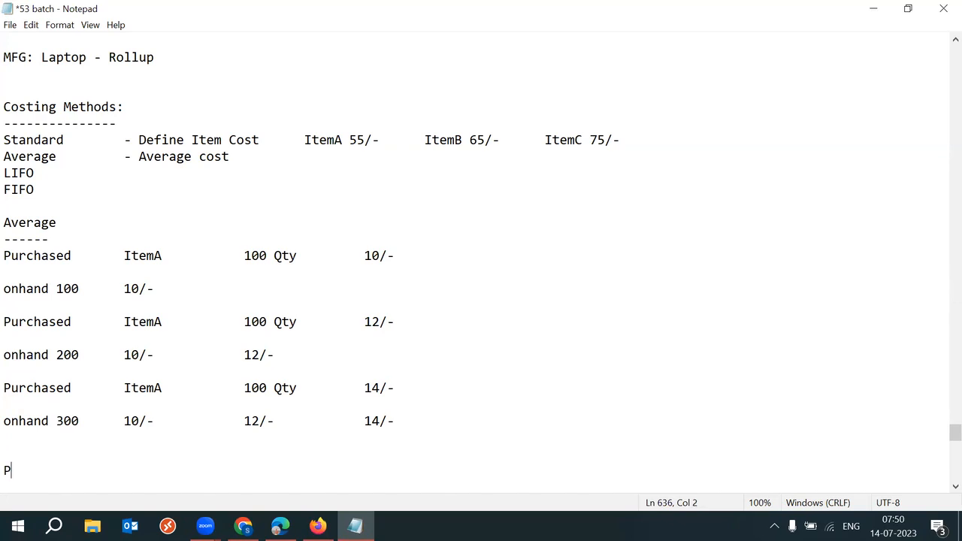
pyautogui.write('PV?')
pyautogui.press('Return')
pyautogui.press('Return')
pyautogui.press('Return')
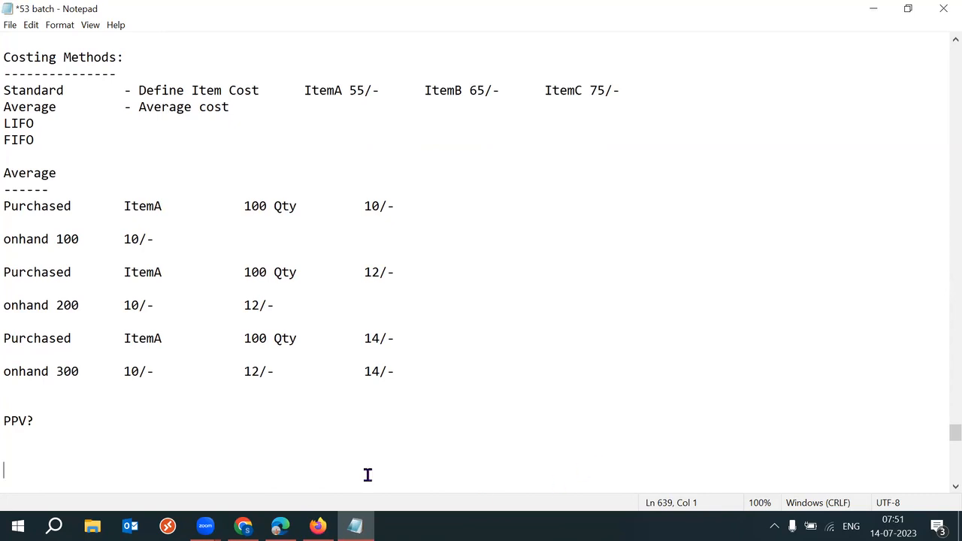
pyautogui.click(79, 426)
pyautogui.write(': Purchase P')
pyautogui.press('BackSpace')
pyautogui.press('BackSpace')
pyautogui.write('e Pric')
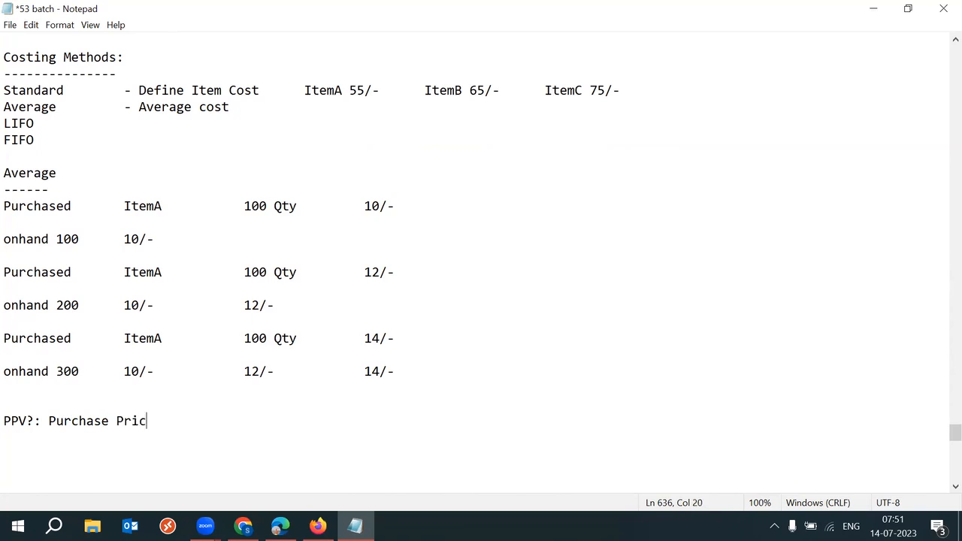
pyautogui.write('e Variance')
pyautogui.write(': ')
pyautogui.write('Purcha')
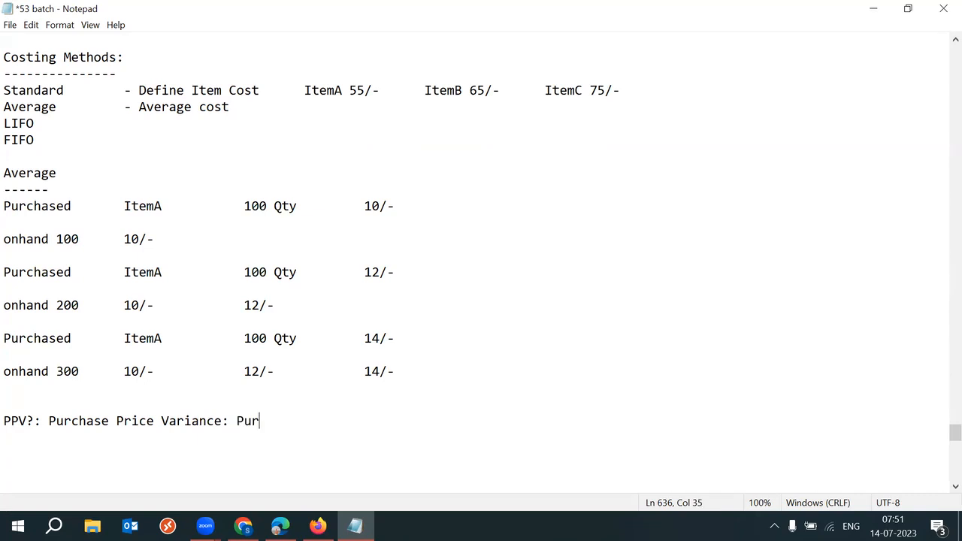
pyautogui.write('se Price - Item Cost ')
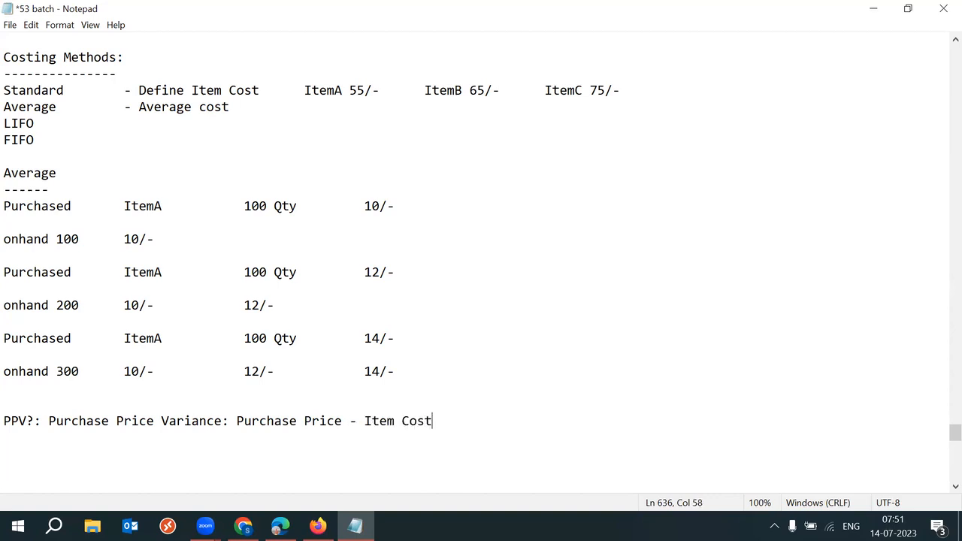
pyautogui.write('= Standard --- High')
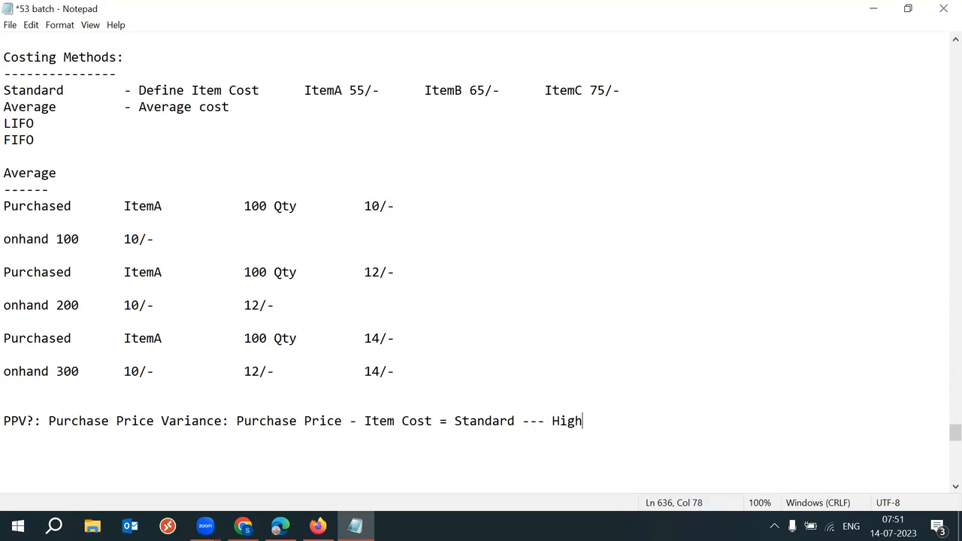
# Step: Add an indented 'Average --- Low' line beneath Standard --- High
pyautogui.press('Return')
pyautogui.press('Tab')
pyautogui.press('Tab')
pyautogui.press('Tab')
pyautogui.press('Tab')
pyautogui.press('Tab')
pyautogui.press('Tab')
pyautogui.press('Tab')
pyautogui.press('Tab')
pyautogui.press('BackSpace')
pyautogui.click(455, 421)
pyautogui.press('Tab')
pyautogui.click(628, 419)
pyautogui.press('Return')
pyautogui.press('Tab')
pyautogui.press('Tab')
pyautogui.press('Tab')
pyautogui.press('Tab')
pyautogui.press('Tab')
pyautogui.press('Tab')
pyautogui.press('Tab')
pyautogui.press('Tab')
pyautogui.write('Average ')
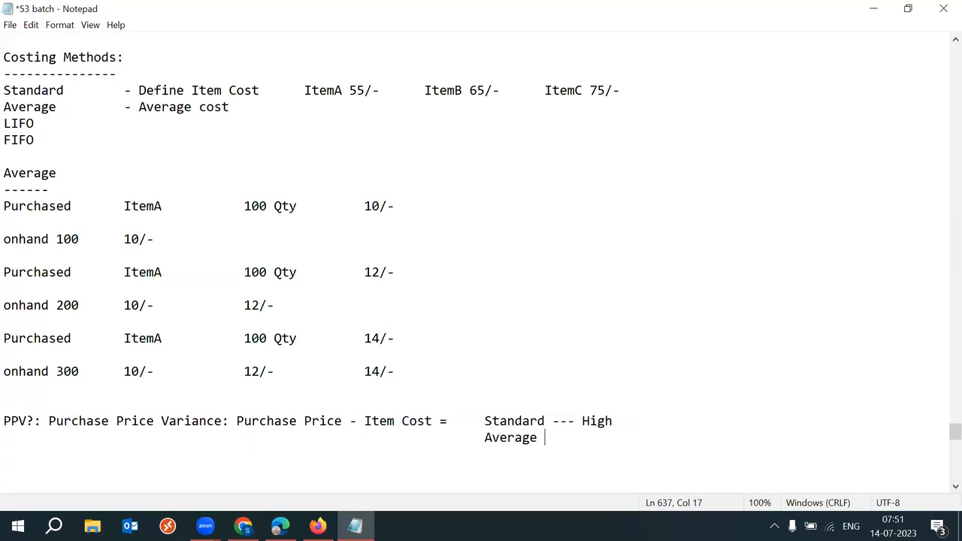
pyautogui.write('--- Low')
pyautogui.moveTo(139, 107); pyautogui.dragTo(232, 109)
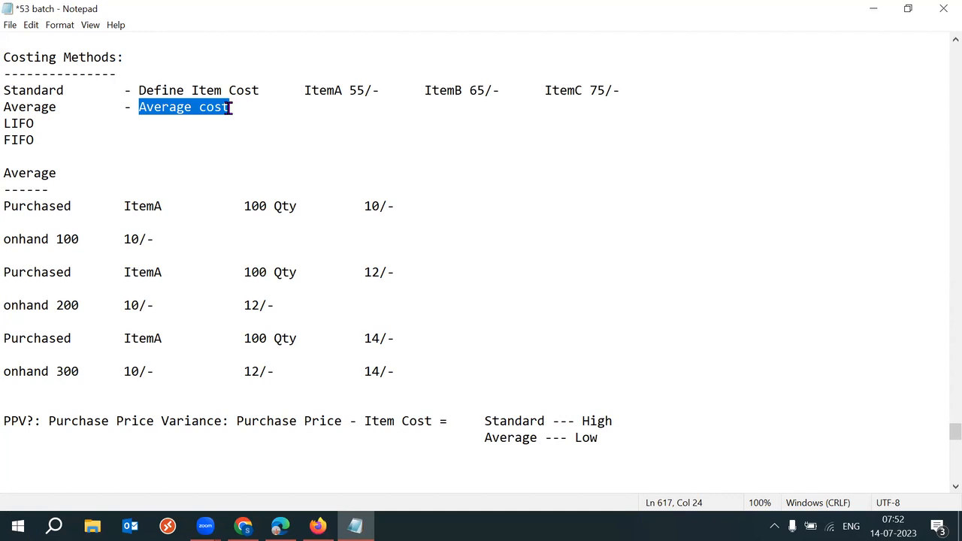
pyautogui.moveTo(392, 372); pyautogui.dragTo(11, 371)
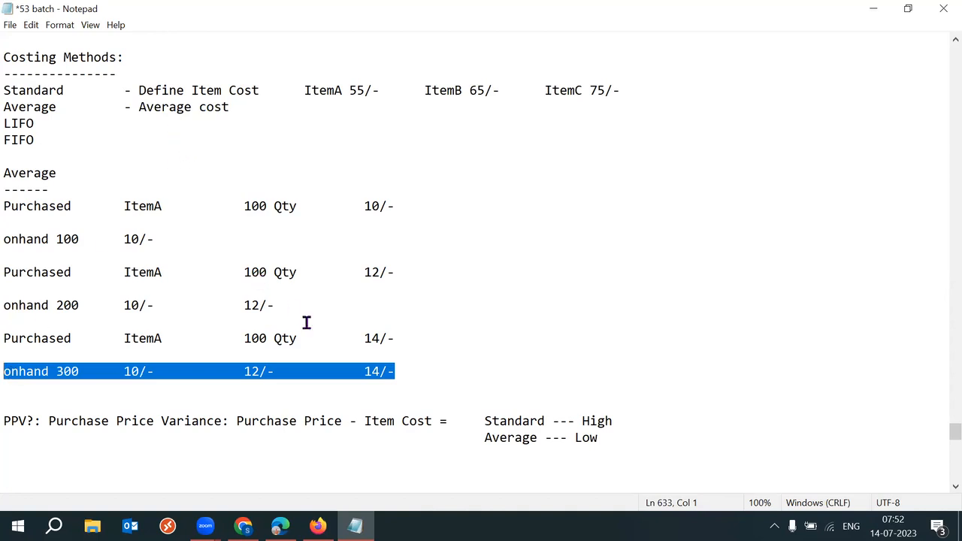
pyautogui.moveTo(364, 423); pyautogui.dragTo(431, 422)
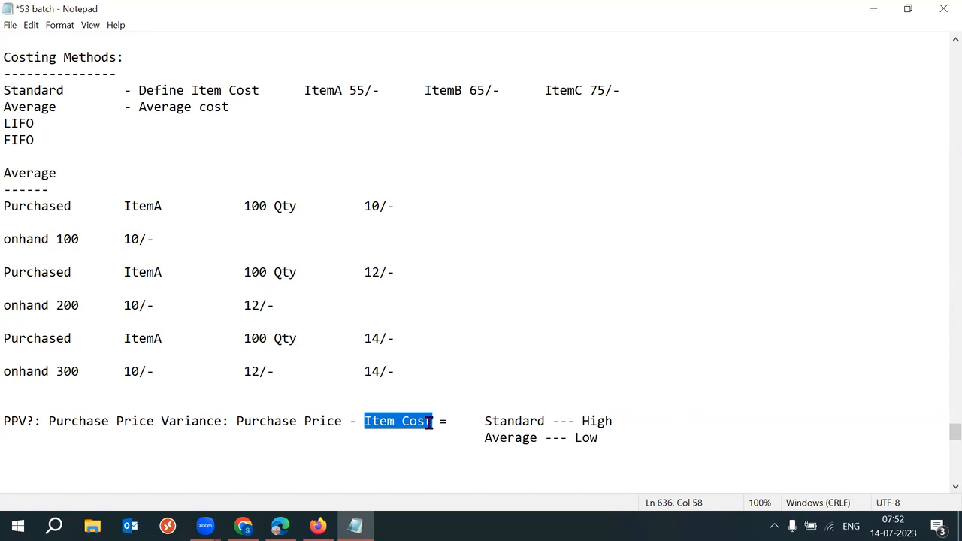
pyautogui.moveTo(484, 438); pyautogui.dragTo(532, 438)
pyautogui.moveTo(242, 423); pyautogui.dragTo(426, 423)
pyautogui.moveTo(599, 439); pyautogui.dragTo(575, 438)
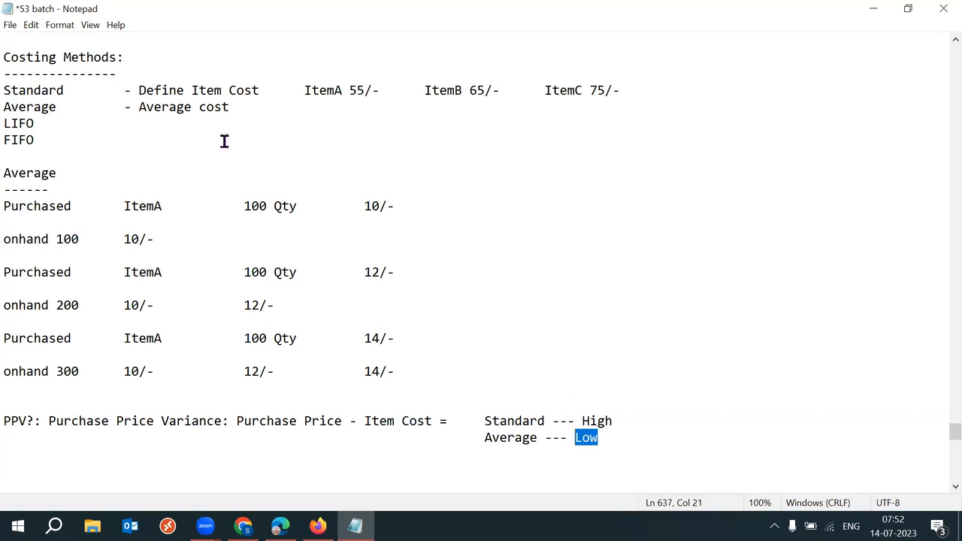
pyautogui.moveTo(305, 90); pyautogui.dragTo(368, 91)
pyautogui.click(380, 90)
pyautogui.keyDown('shift'); pyautogui.click(302, 90); pyautogui.keyUp('shift')
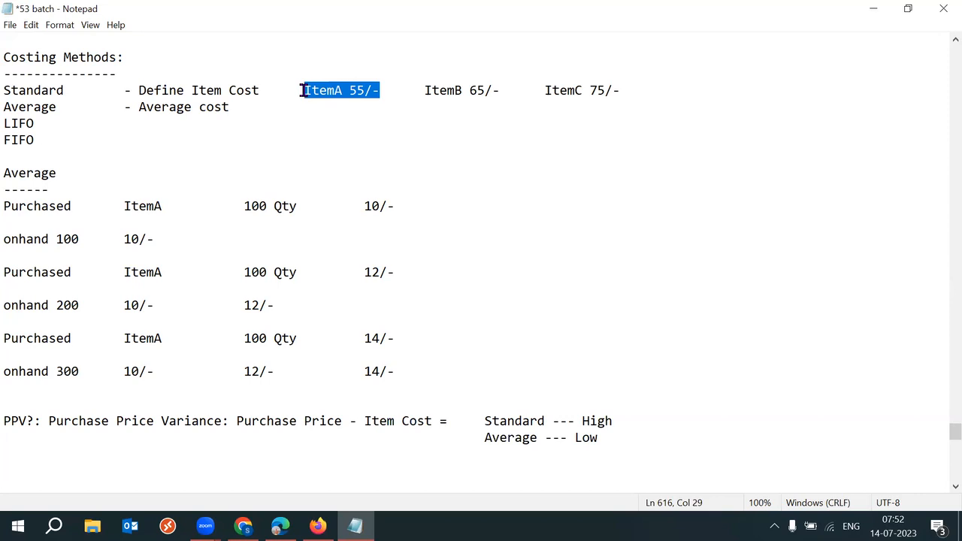
pyautogui.click(378, 90)
pyautogui.keyDown('shift'); pyautogui.click(300, 90); pyautogui.keyUp('shift')
pyautogui.click(376, 90)
pyautogui.keyDown('shift'); pyautogui.click(302, 90); pyautogui.keyUp('shift')
pyautogui.click(376, 124)
pyautogui.moveTo(303, 91); pyautogui.dragTo(373, 90)
pyautogui.moveTo(35, 423); pyautogui.dragTo(4, 423)
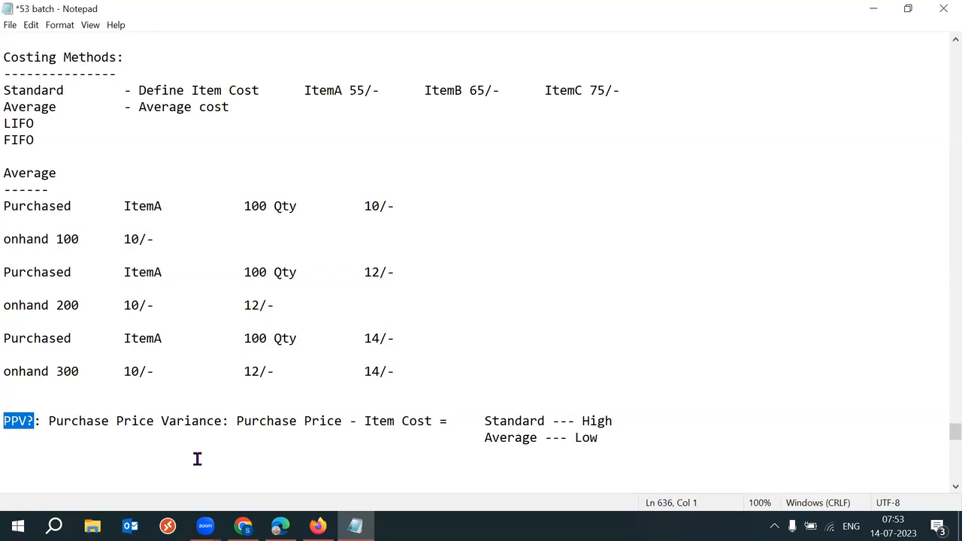
pyautogui.moveTo(64, 91); pyautogui.dragTo(10, 90)
pyautogui.moveTo(304, 90); pyautogui.dragTo(372, 90)
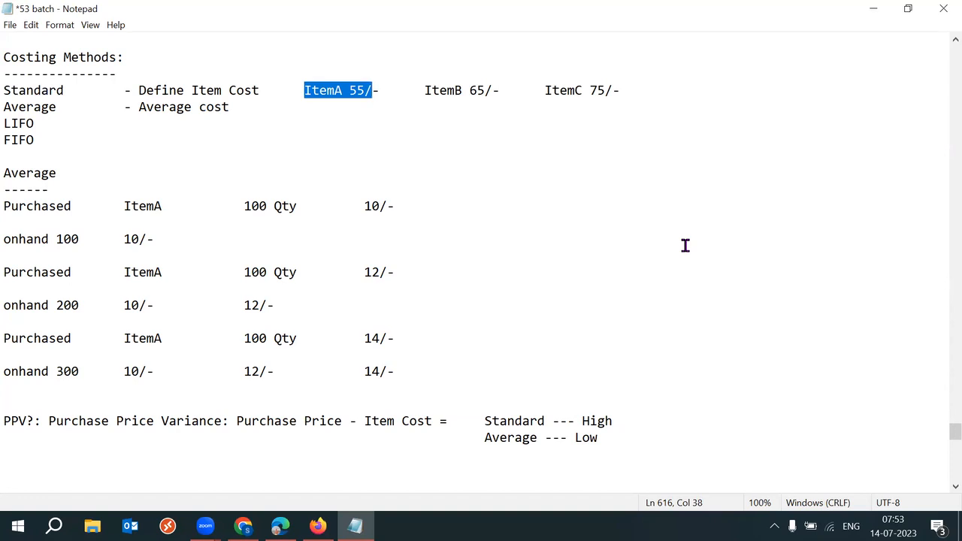
pyautogui.click(361, 105)
pyautogui.moveTo(301, 91); pyautogui.dragTo(373, 90)
pyautogui.click(316, 102)
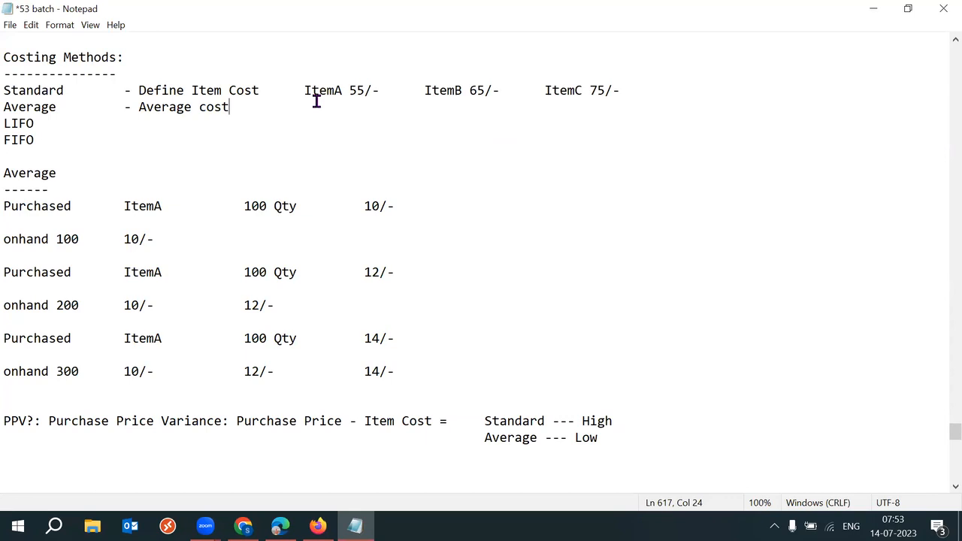
pyautogui.moveTo(303, 93); pyautogui.dragTo(380, 93)
pyautogui.hotkey('ctrl', 'c')
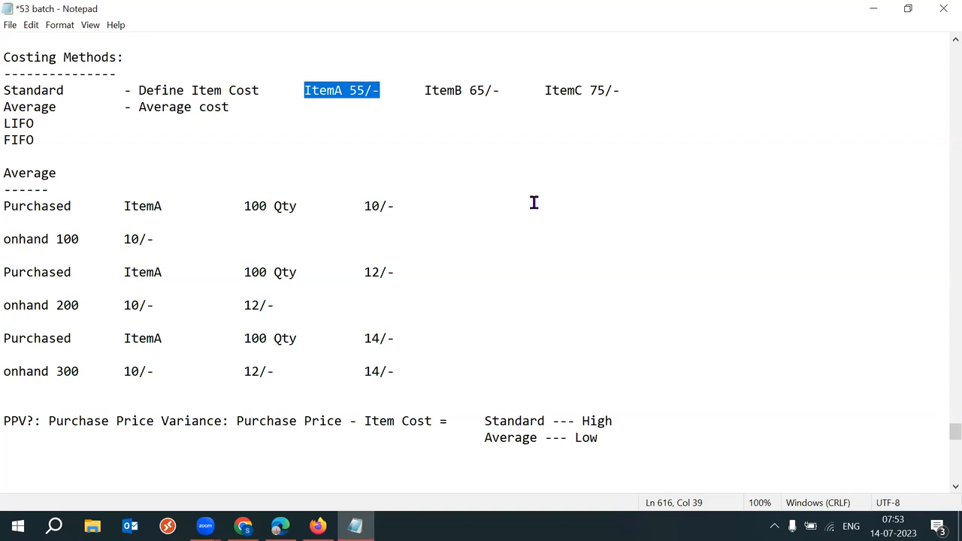
pyautogui.moveTo(239, 421); pyautogui.dragTo(432, 424)
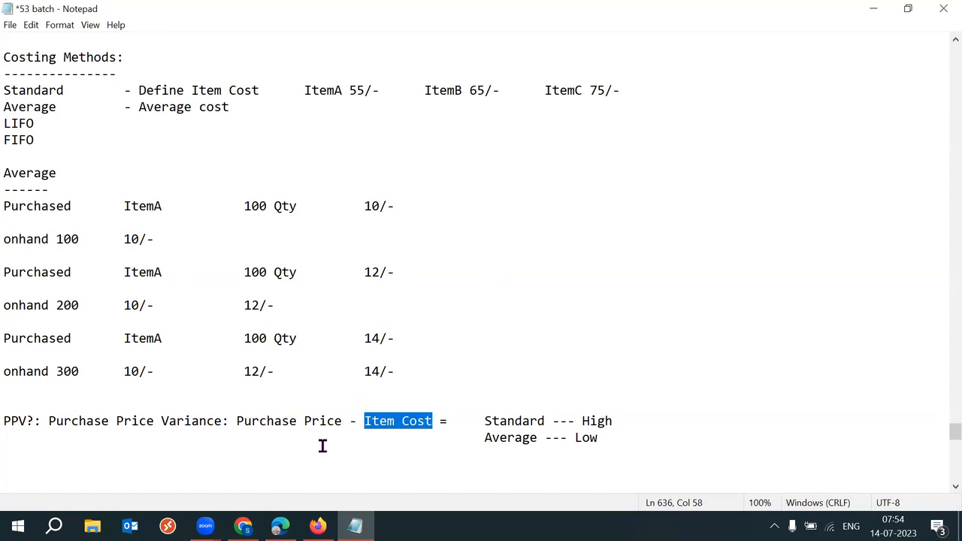
pyautogui.moveTo(41, 421); pyautogui.dragTo(4, 422)
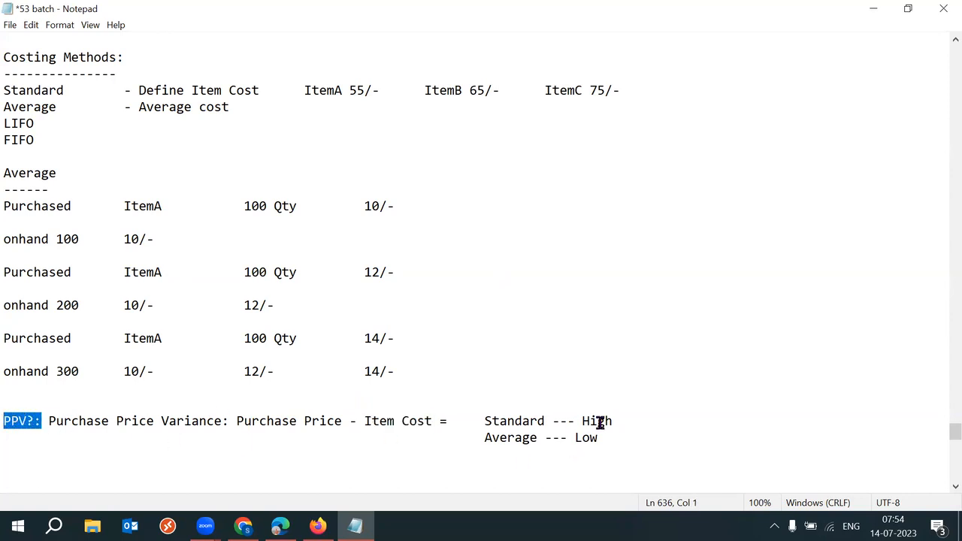
pyautogui.moveTo(576, 422); pyautogui.dragTo(615, 421)
pyautogui.moveTo(484, 421); pyautogui.dragTo(617, 421)
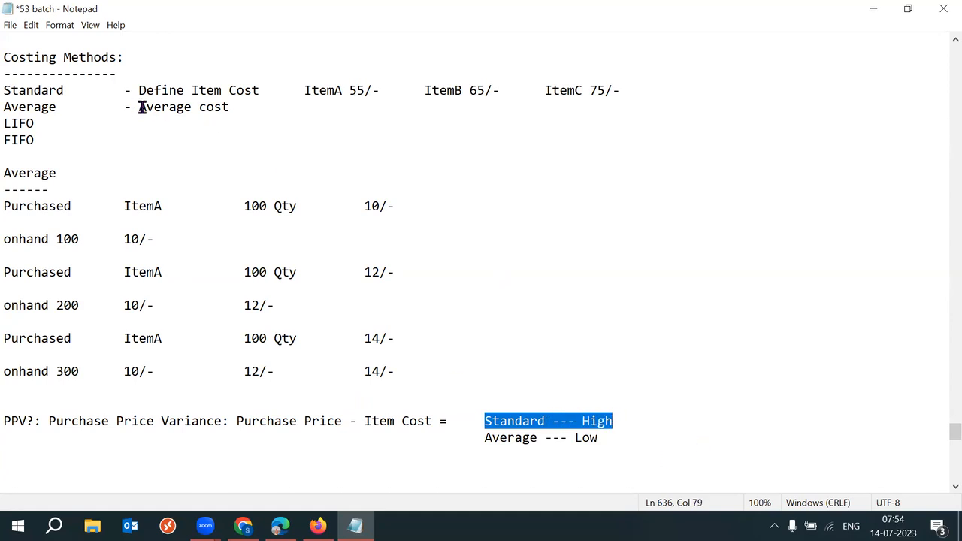
pyautogui.moveTo(138, 107); pyautogui.dragTo(230, 107)
pyautogui.moveTo(576, 438); pyautogui.dragTo(613, 440)
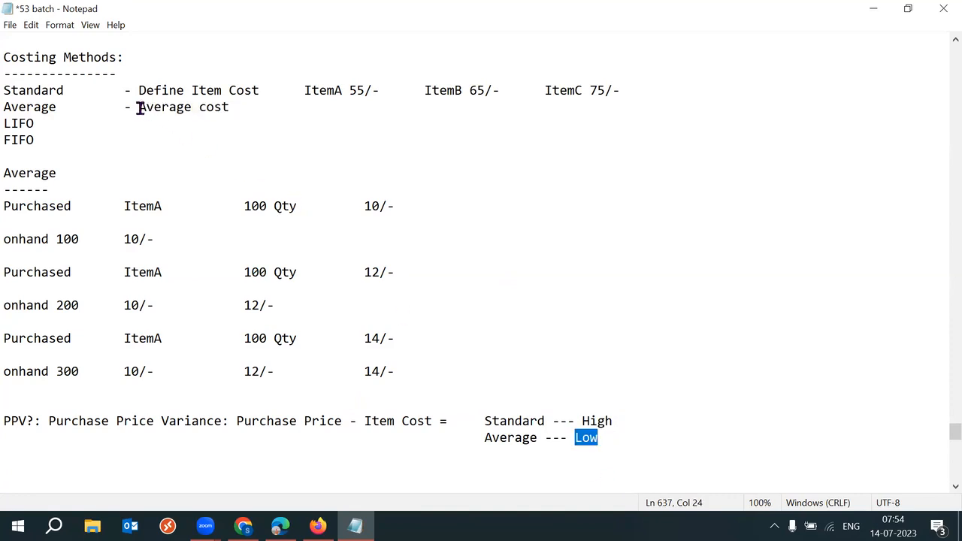
pyautogui.moveTo(138, 107); pyautogui.dragTo(200, 108)
pyautogui.moveTo(303, 90); pyautogui.dragTo(374, 93)
# Step: Paste 'ItemA 55/-' after '- Average cost' on the Average line
pyautogui.click(254, 109)
pyautogui.press('Tab')
pyautogui.press('Tab')
pyautogui.press('Tab')
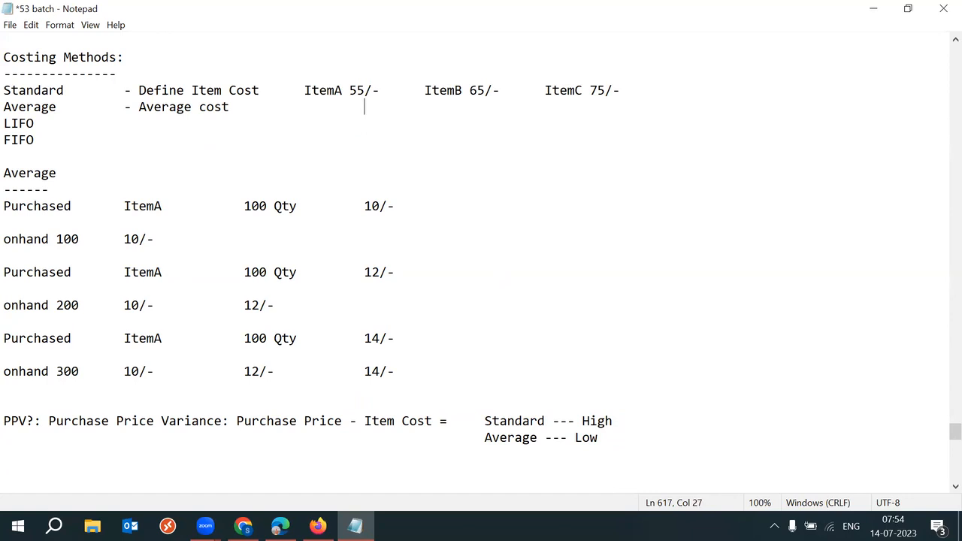
pyautogui.press('BackSpace')
pyautogui.hotkey('ctrl', 'v')
pyautogui.write('-')
# Step: Change the Average line's ItemA cost from 55/- to 80/-
pyautogui.moveTo(349, 107); pyautogui.dragTo(387, 107)
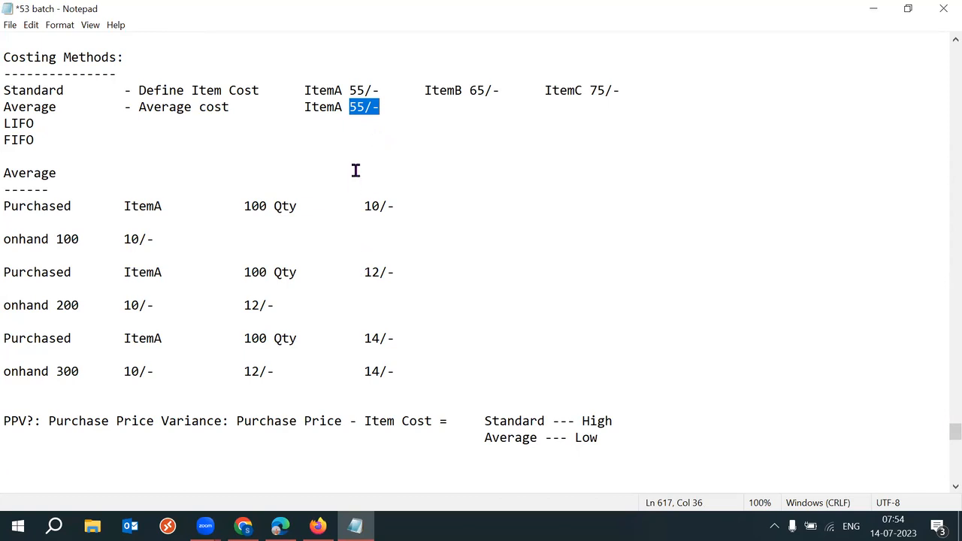
pyautogui.click(361, 107)
pyautogui.press('Left')
pyautogui.press('Left')
pyautogui.hotkey('shift', 'Right')
pyautogui.hotkey('shift', 'Right')
pyautogui.hotkey('shift', 'Right')
pyautogui.hotkey('shift', 'Right')
pyautogui.write('60')
pyautogui.press('BackSpace')
pyautogui.press('BackSpace')
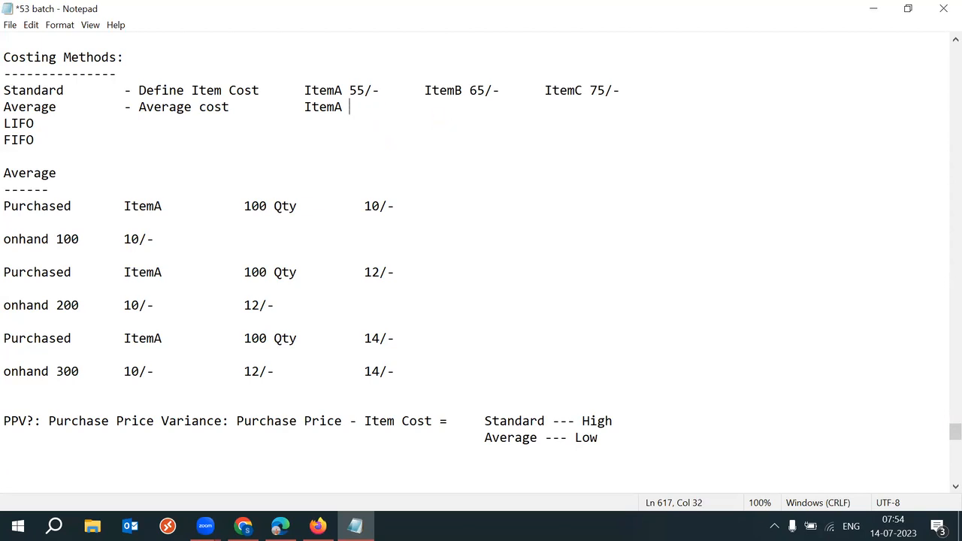
pyautogui.write('80/-')
# Step: Highlight Purchase Price, ItemA, Item Cost, Average --- Low and PPV? to review the formula
pyautogui.moveTo(238, 421); pyautogui.dragTo(342, 419)
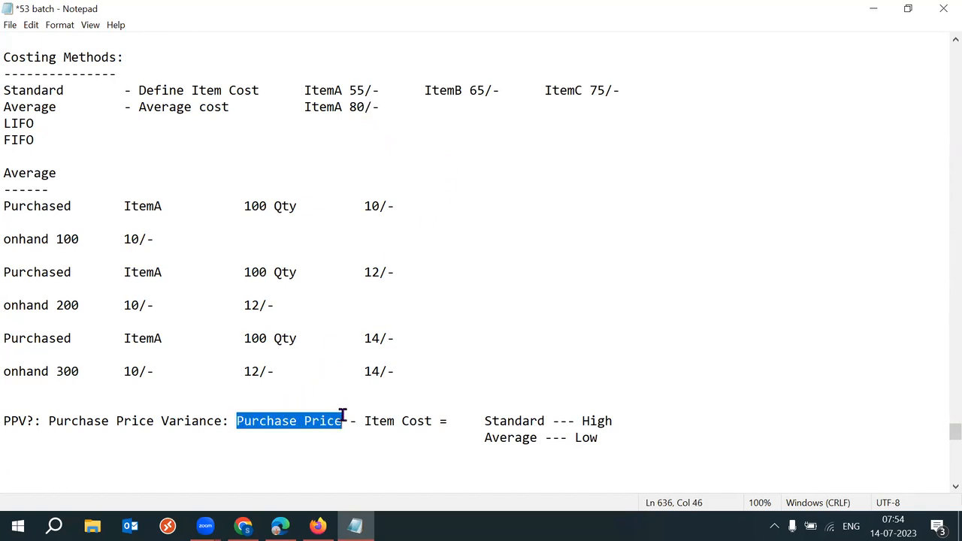
pyautogui.moveTo(313, 107); pyautogui.dragTo(346, 106)
pyautogui.moveTo(364, 423); pyautogui.dragTo(432, 423)
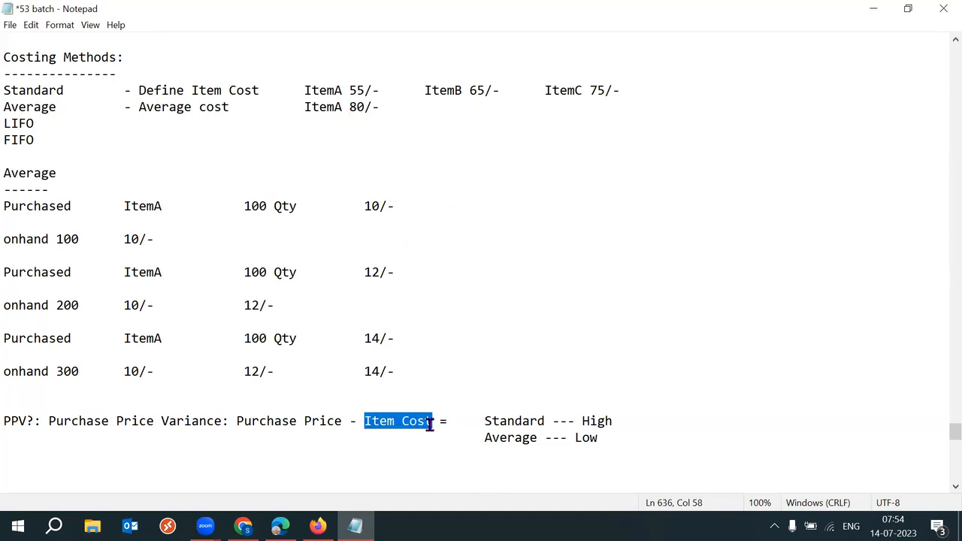
pyautogui.moveTo(486, 438); pyautogui.dragTo(610, 438)
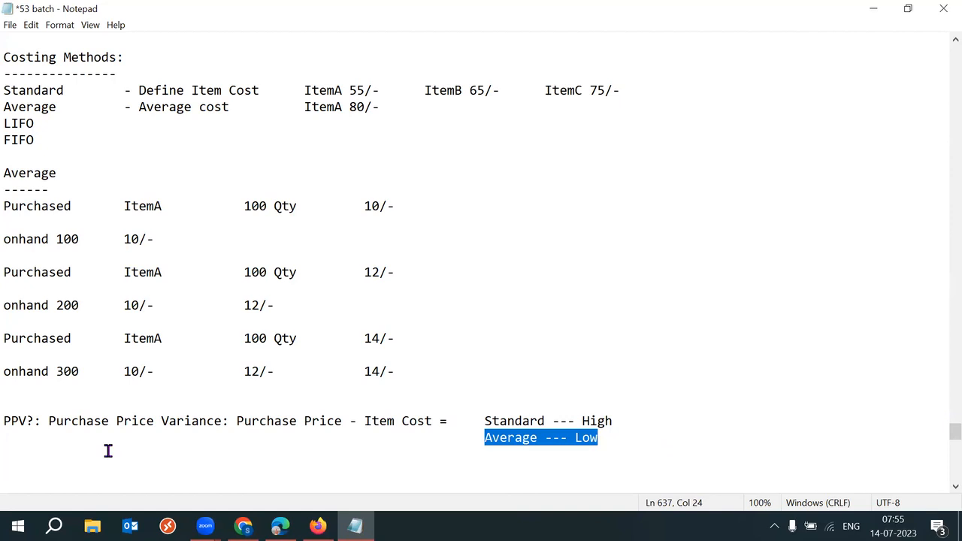
pyautogui.moveTo(35, 422); pyautogui.dragTo(6, 421)
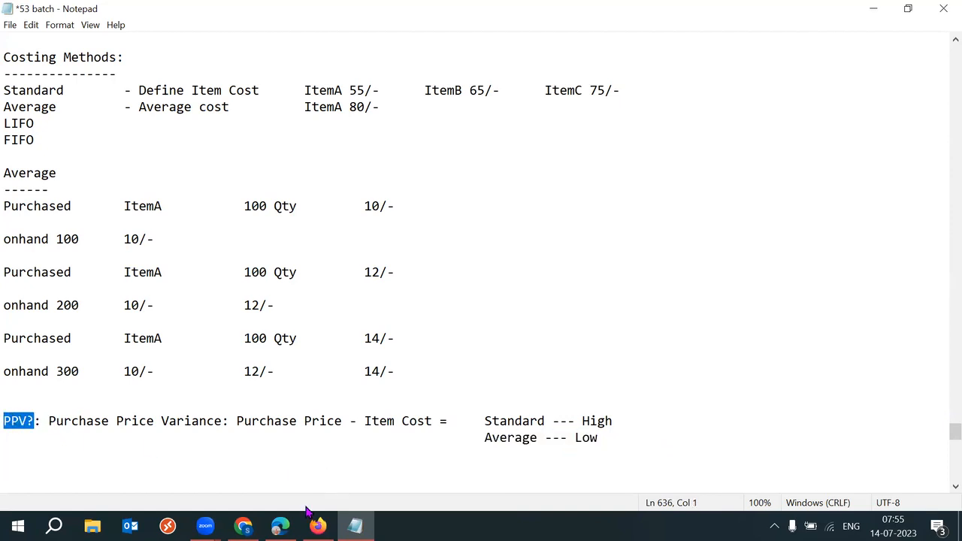
# Step: In Chrome, close the Daily Attendance Form tab
pyautogui.click(243, 527)
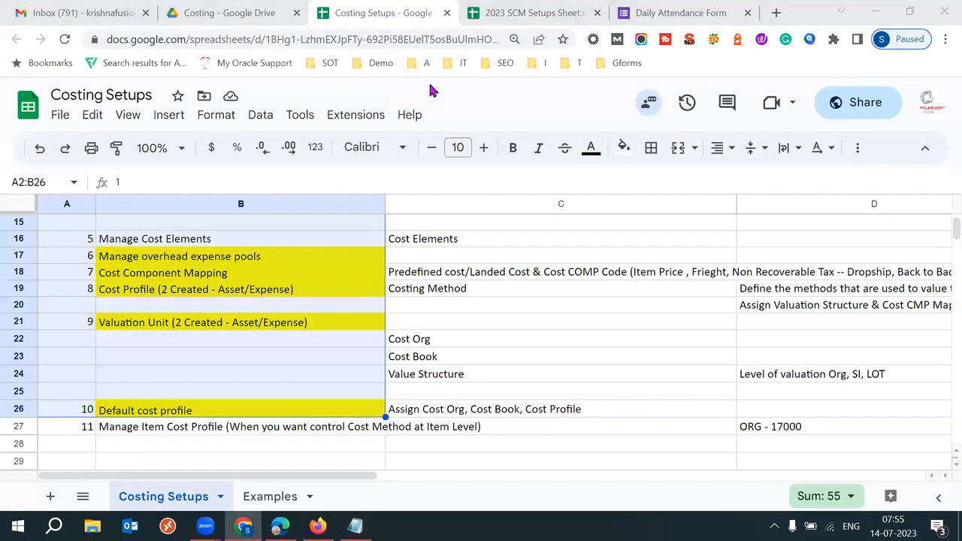
pyautogui.click(691, 8)
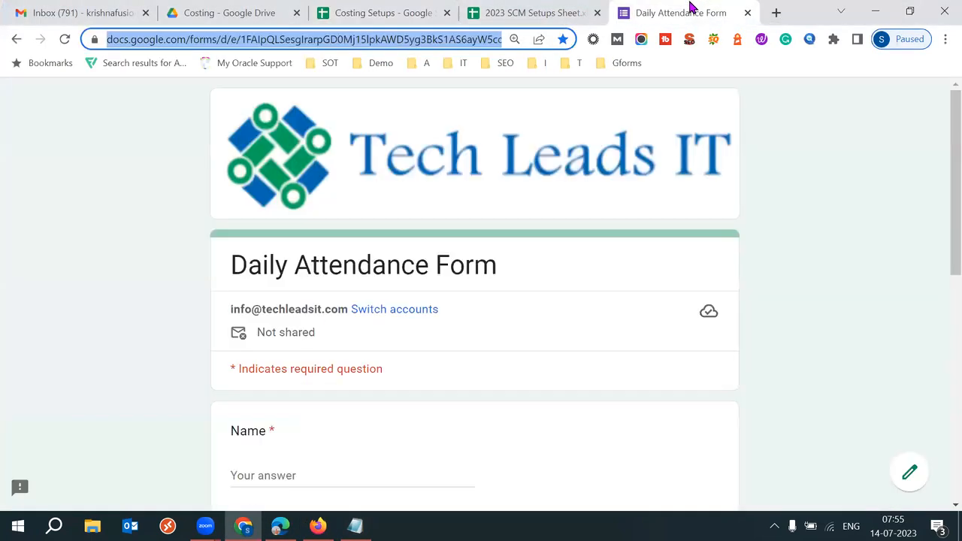
pyautogui.click(748, 13)
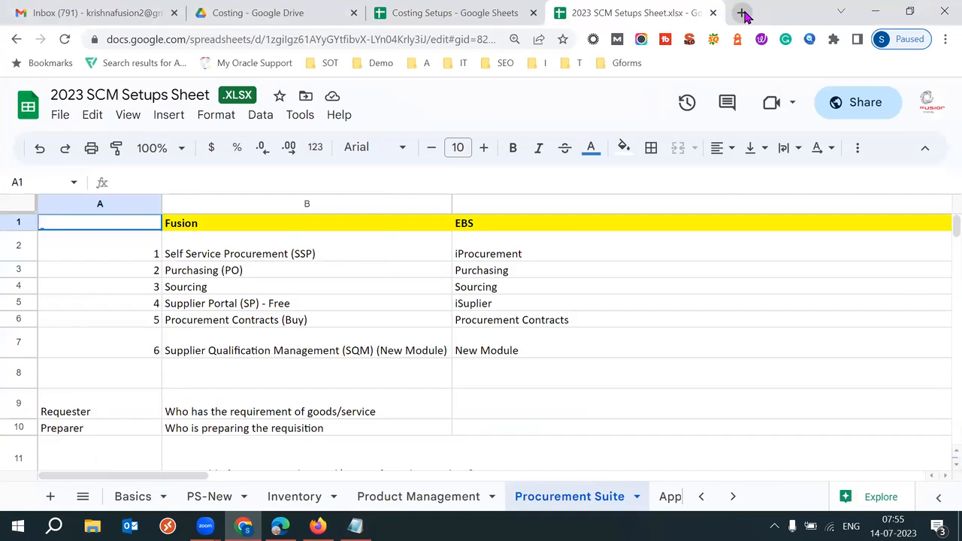
# Step: Search 'average cost formula in oracle apps' and open Oracle's result in a new tab
pyautogui.doubleClick(743, 13)
pyautogui.write('average')
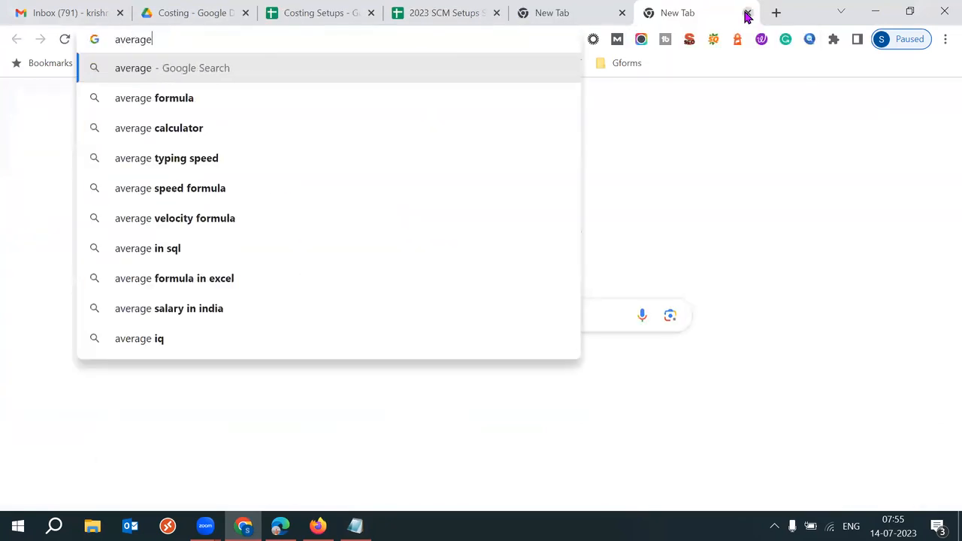
pyautogui.write(' cost')
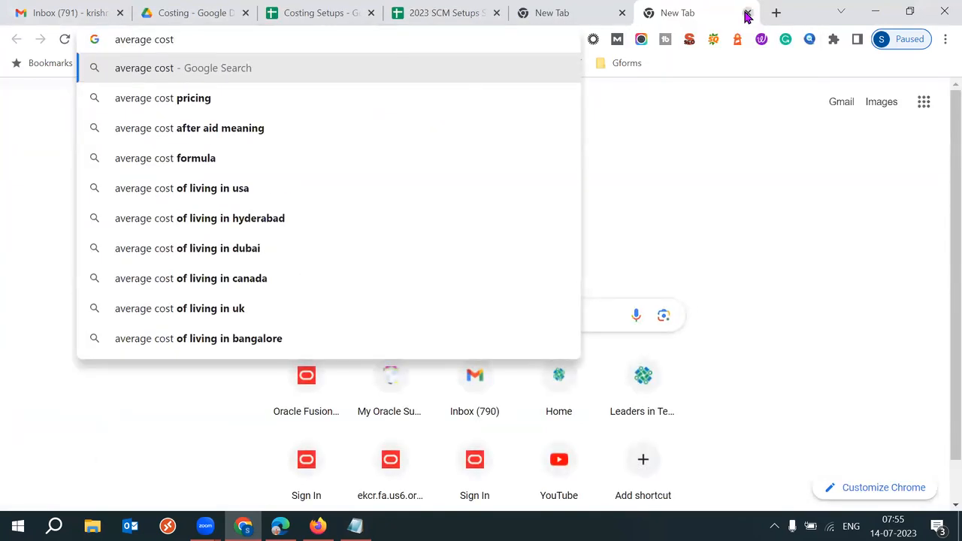
pyautogui.write(' form')
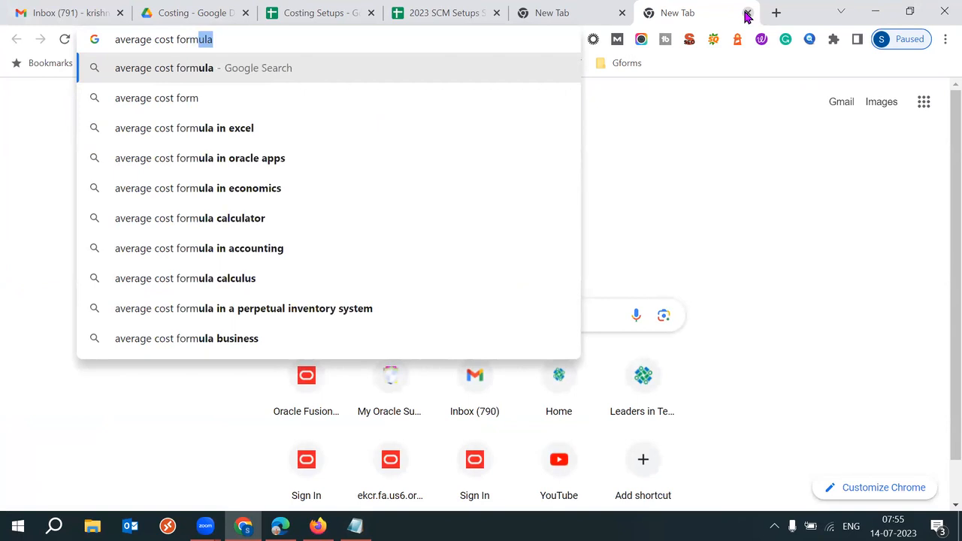
pyautogui.press('Down')
pyautogui.press('Down')
pyautogui.press('Down')
pyautogui.press('Return')
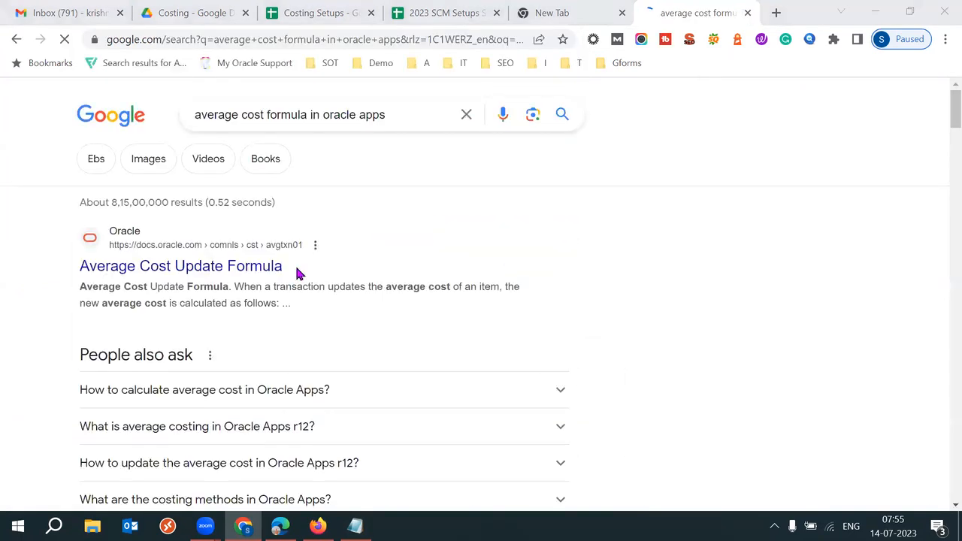
pyautogui.rightClick(265, 267)
pyautogui.click(323, 277)
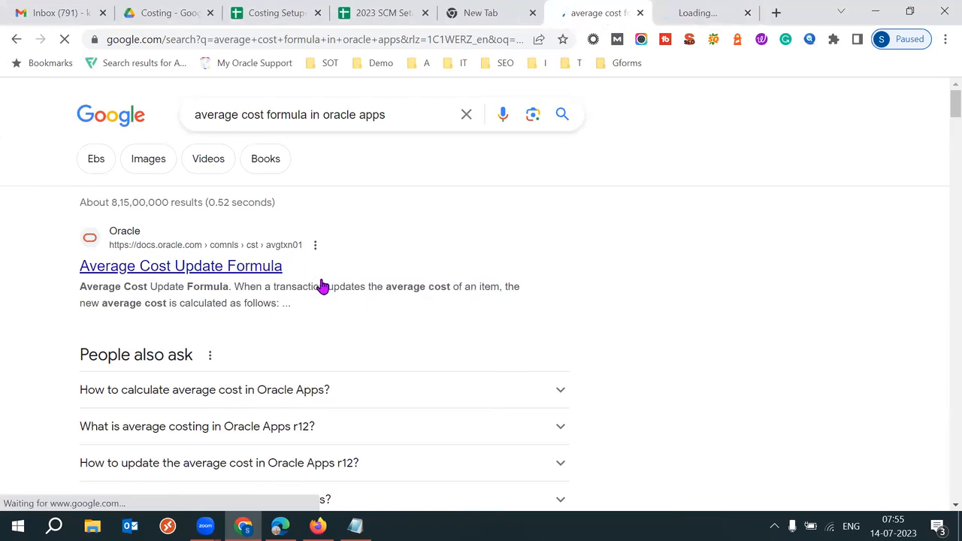
# Step: View the Oracle Average Cost Update Formula page and highlight the formula text
pyautogui.click(714, 21)
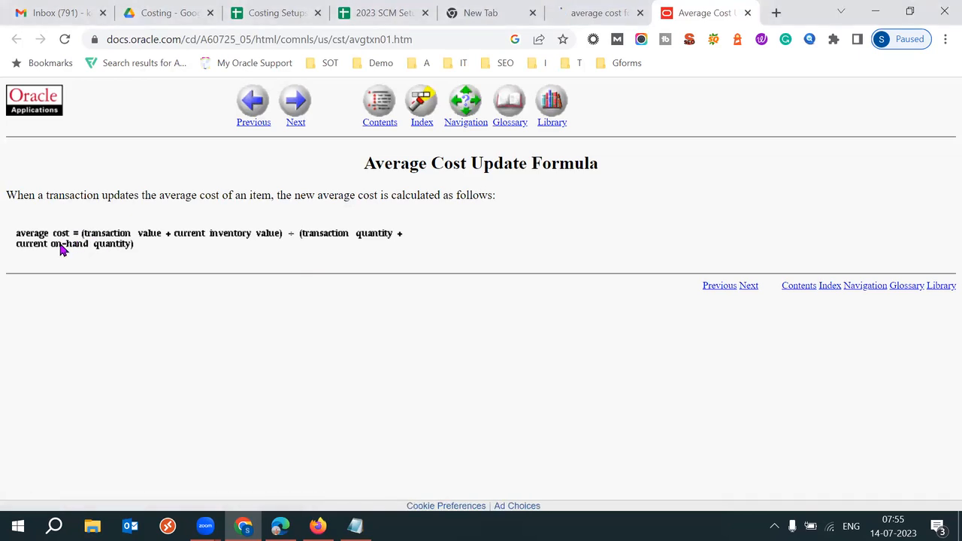
pyautogui.moveTo(17, 235); pyautogui.dragTo(128, 255)
pyautogui.moveTo(10, 232); pyautogui.dragTo(115, 256)
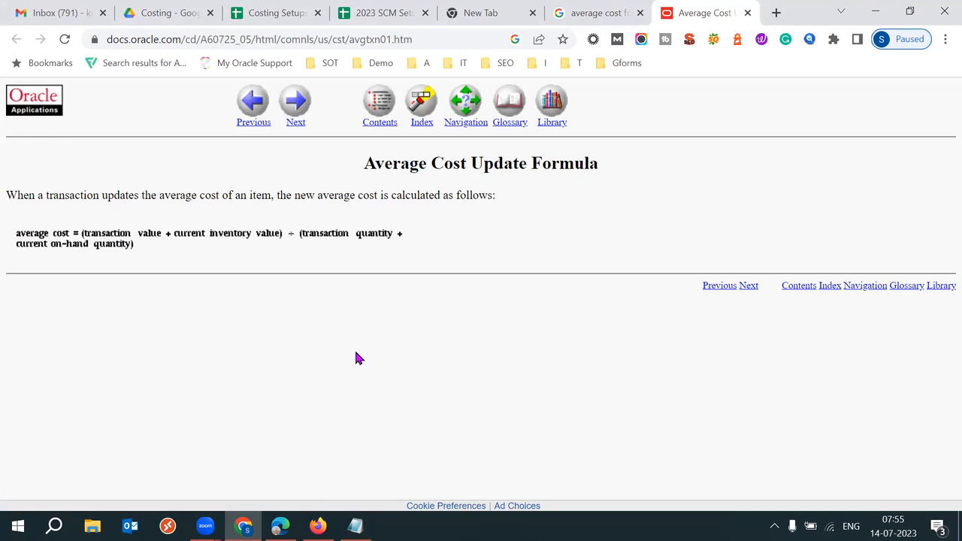
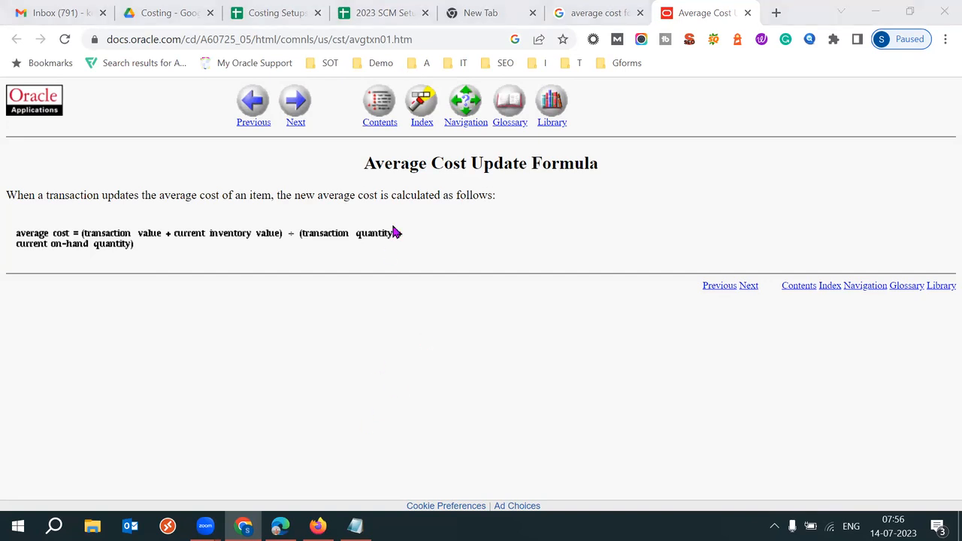
# Step: Snip the Average Cost Update Formula section, with its equation, using Snipping Tool
pyautogui.press('super')
pyautogui.write('sni')
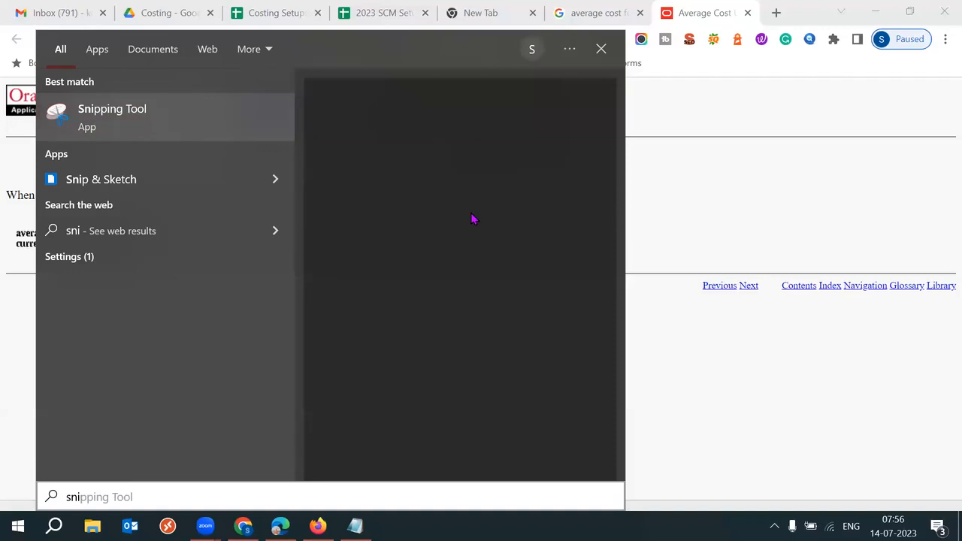
pyautogui.press('Return')
pyautogui.click(534, 188)
pyautogui.moveTo(9, 134); pyautogui.dragTo(171, 287)
pyautogui.moveTo(486, 333); pyautogui.dragTo(666, 318)
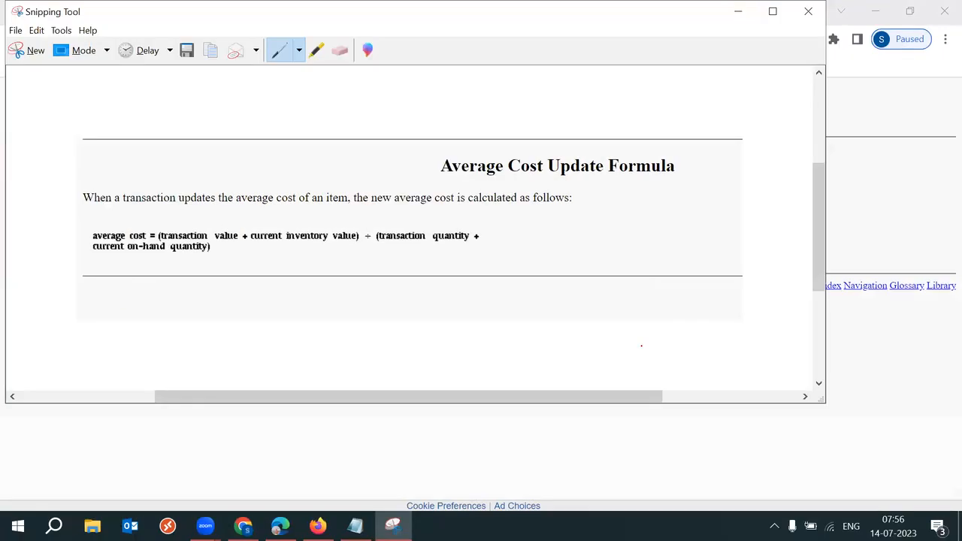
pyautogui.hotkey('alt', 'Tab')
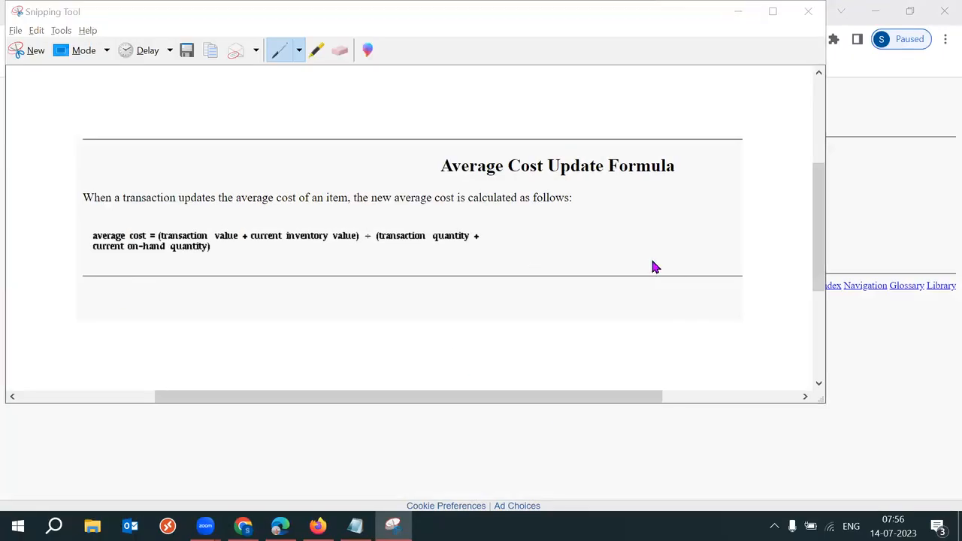
# Step: From the search results, open Overview of Average Costing in a new tab
pyautogui.click(594, 15)
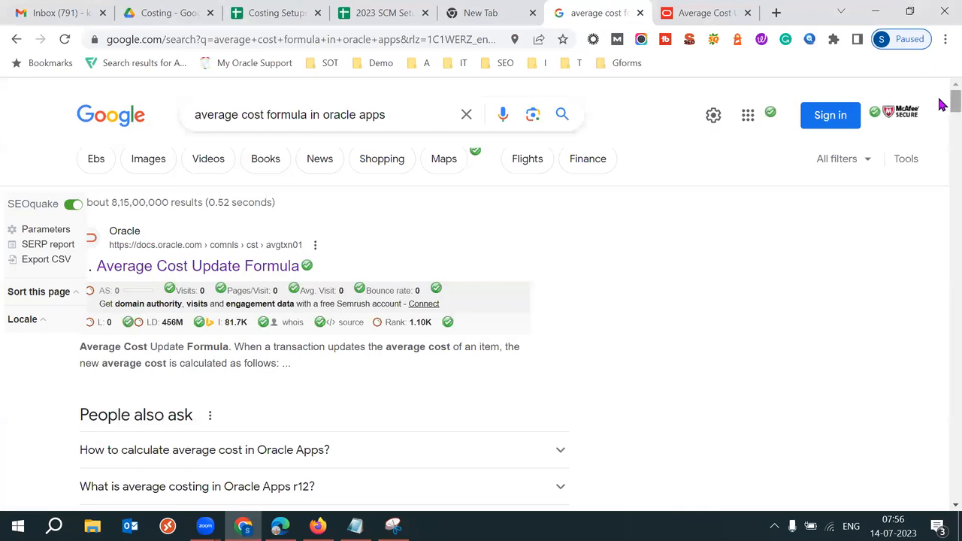
pyautogui.scroll(-1, 942, 121)
pyautogui.scroll(-2, 941, 121)
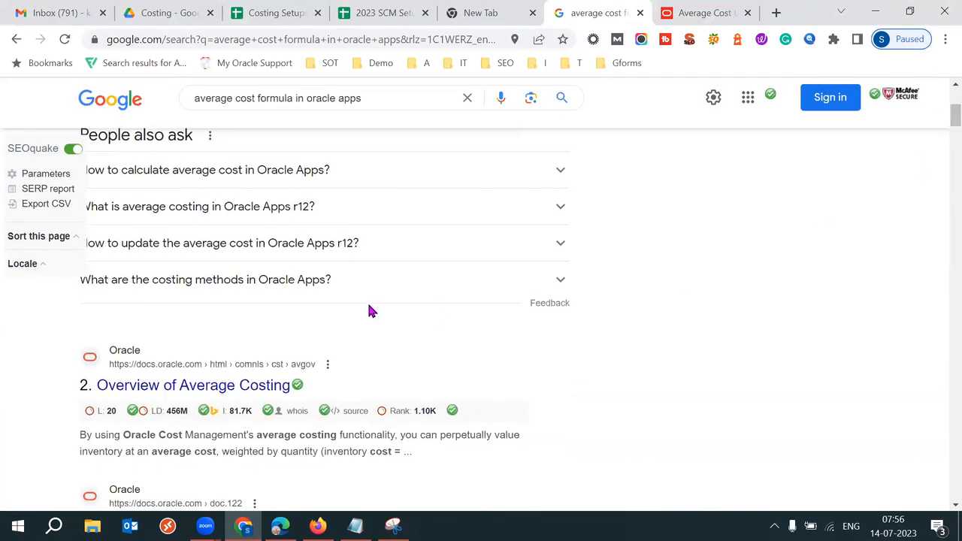
pyautogui.rightClick(241, 388)
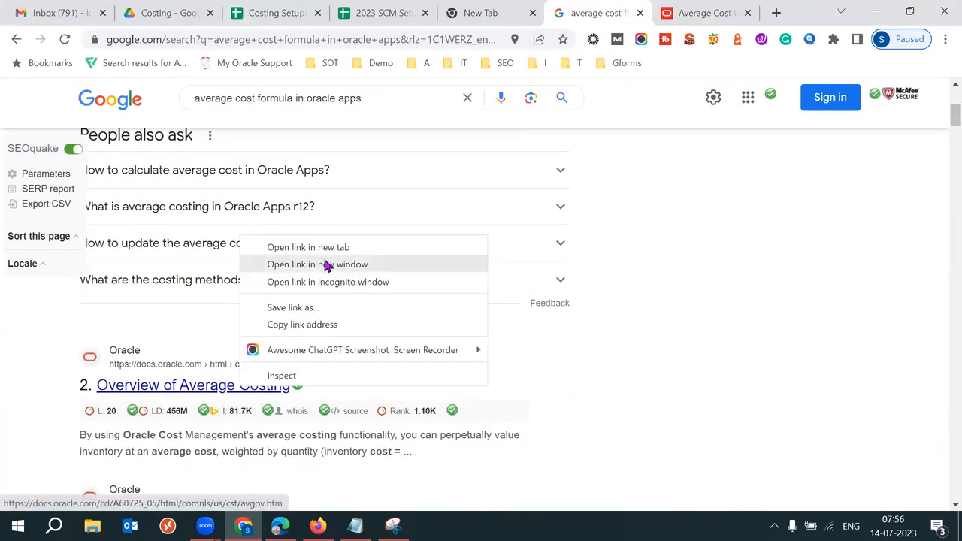
pyautogui.click(324, 251)
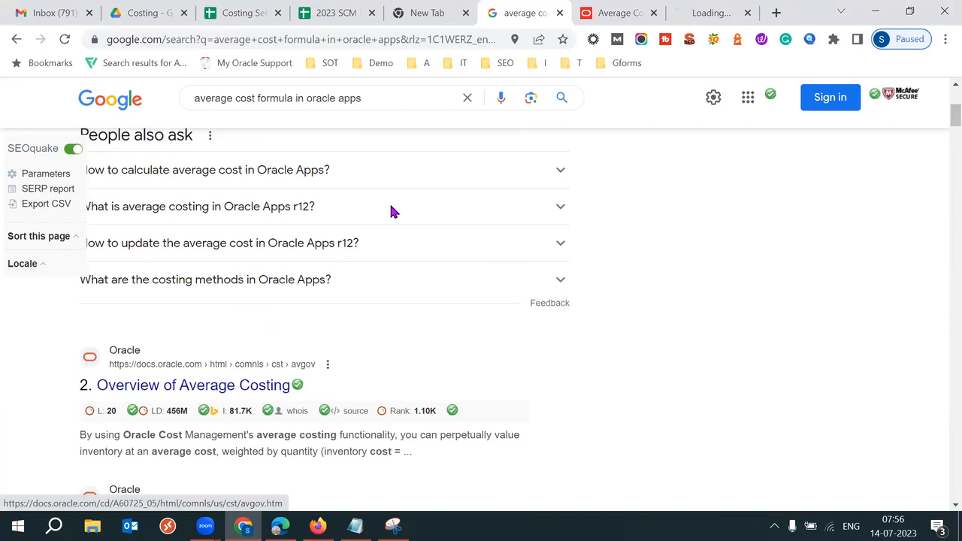
# Step: Read through the Overview of Average Costing page, scrolling down and back up
pyautogui.click(709, 13)
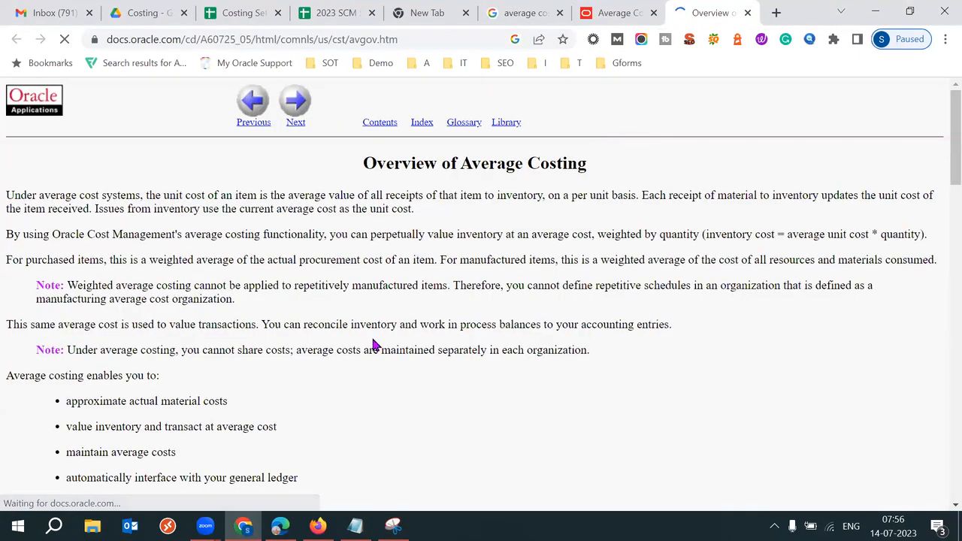
pyautogui.scroll(-3, 346, 391)
pyautogui.scroll(-4, 346, 396)
pyautogui.scroll(-3, 348, 397)
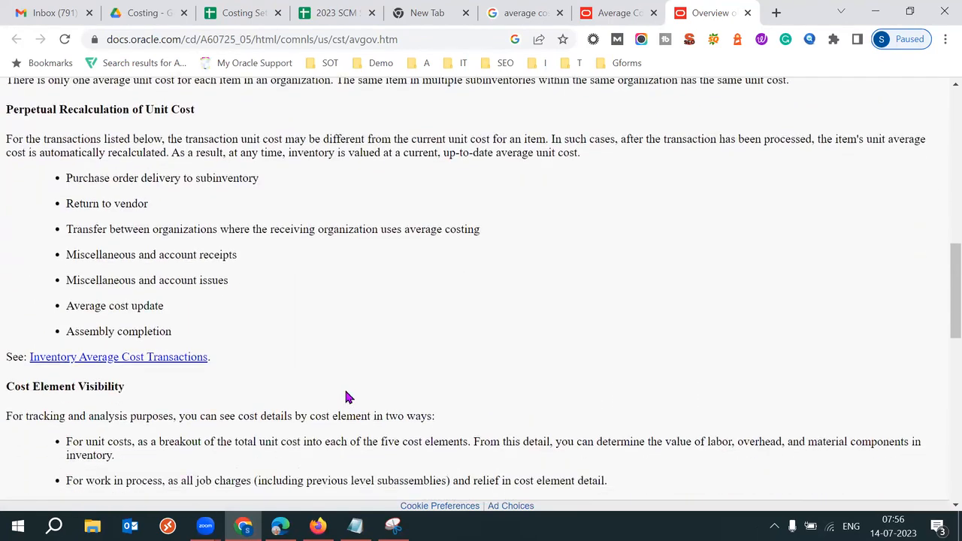
pyautogui.scroll(-1, 348, 397)
pyautogui.scroll(-2, 348, 397)
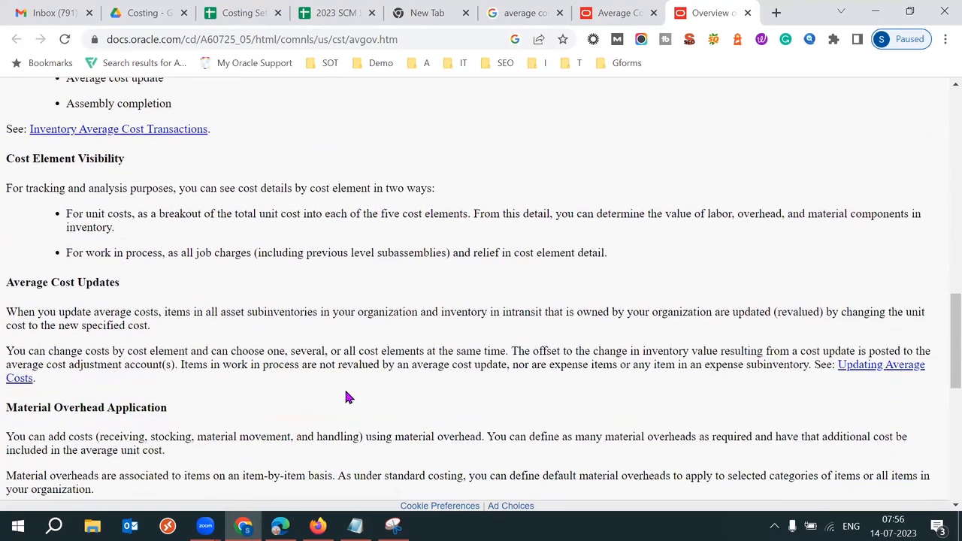
pyautogui.scroll(-2, 346, 394)
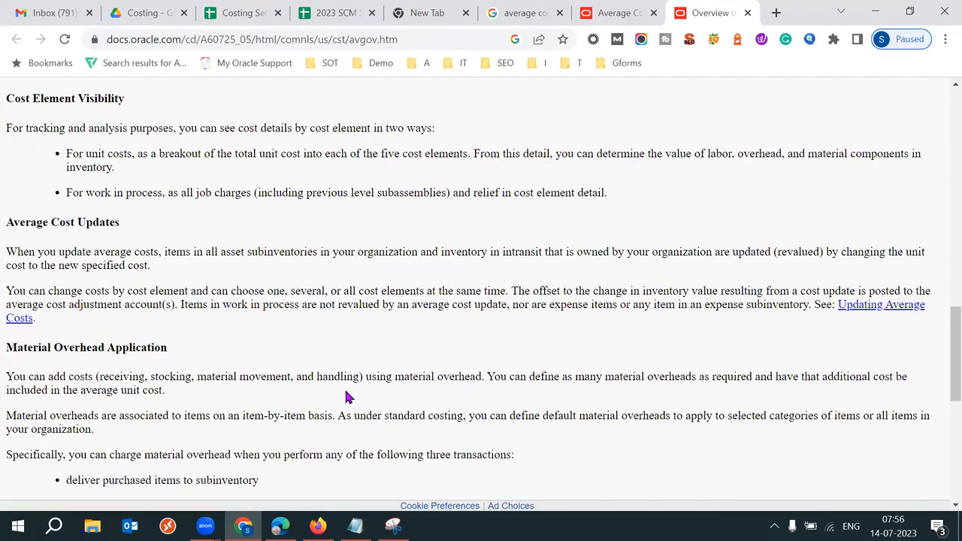
pyautogui.scroll(-4, 346, 397)
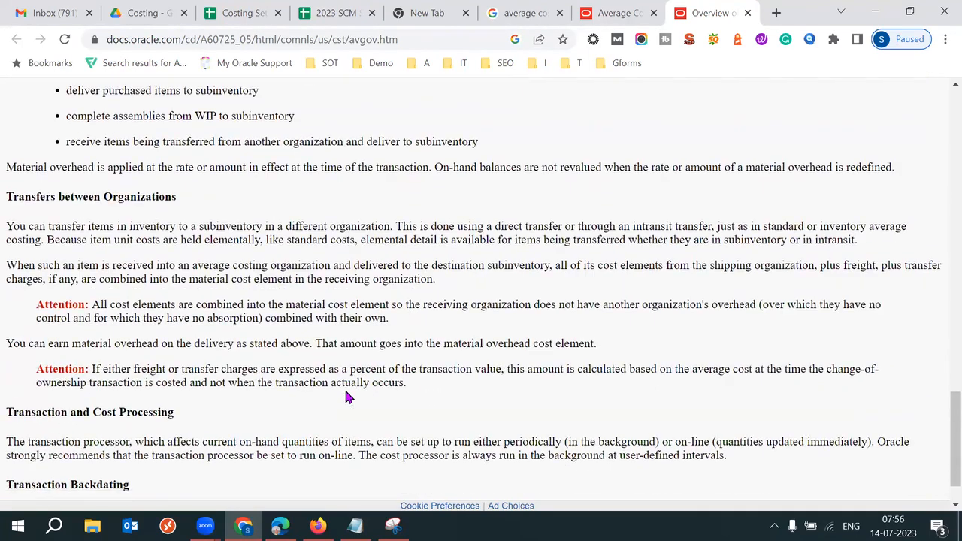
pyautogui.scroll(-1, 346, 390)
pyautogui.scroll(1, 347, 394)
pyautogui.scroll(4, 347, 397)
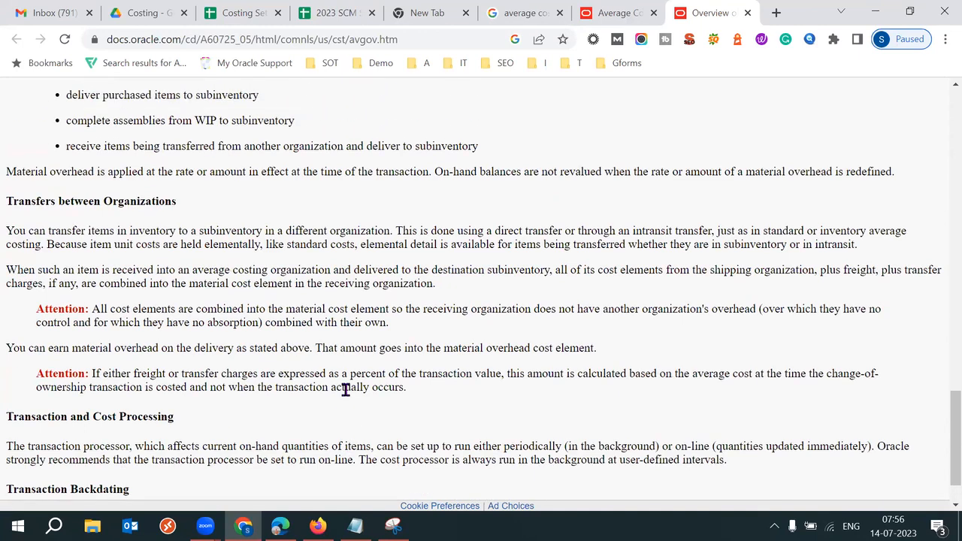
pyautogui.scroll(6, 348, 397)
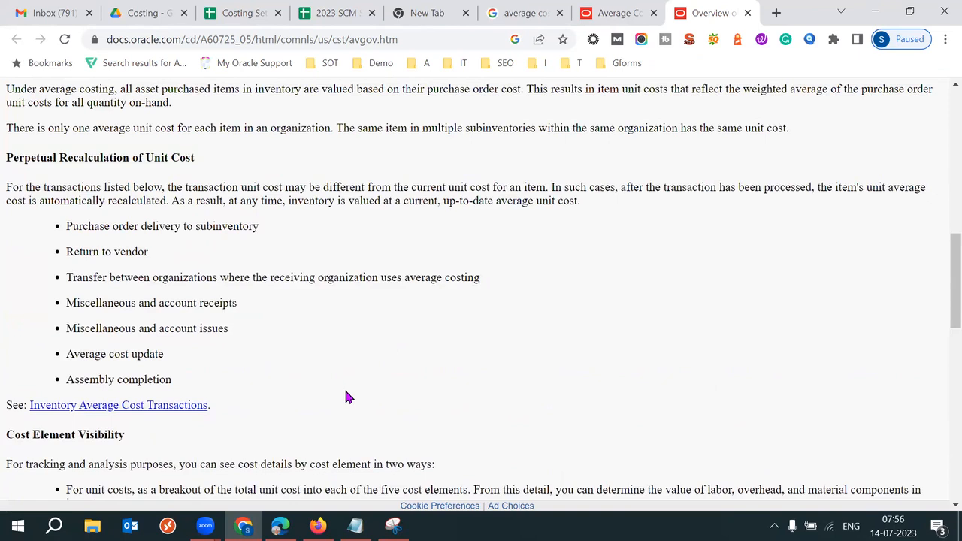
pyautogui.scroll(3, 347, 397)
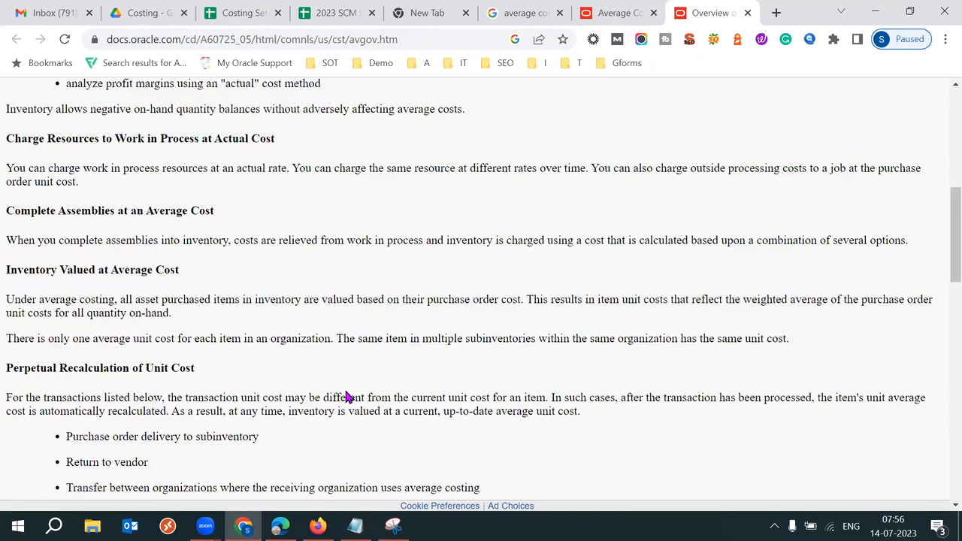
pyautogui.scroll(1, 348, 397)
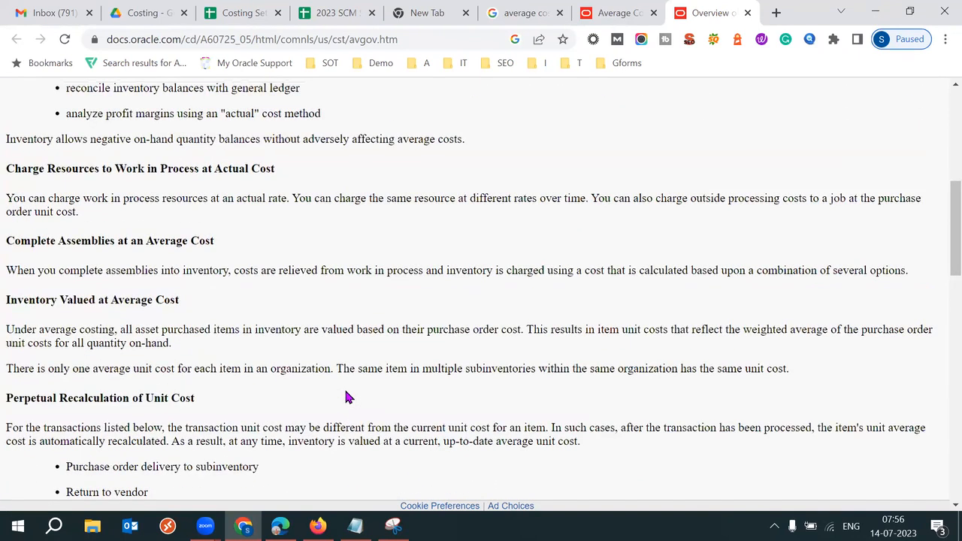
pyautogui.scroll(5, 348, 397)
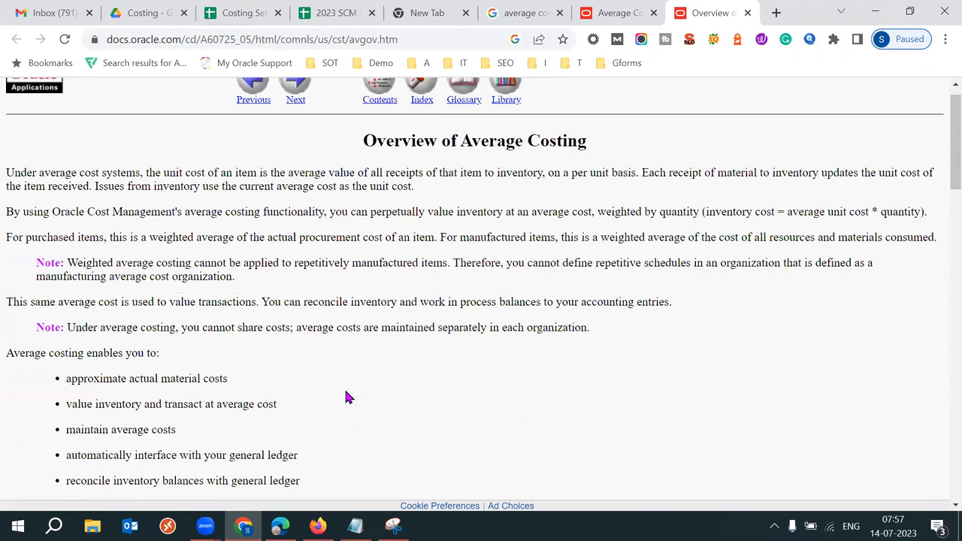
# Step: Open the Average Cost Updates result in a new tab and view it
pyautogui.click(530, 10)
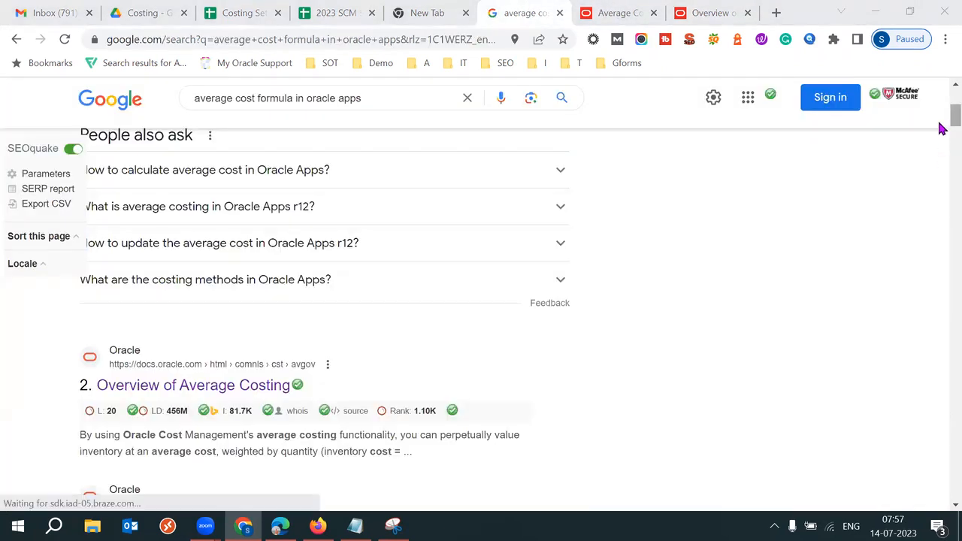
pyautogui.scroll(-3, 943, 129)
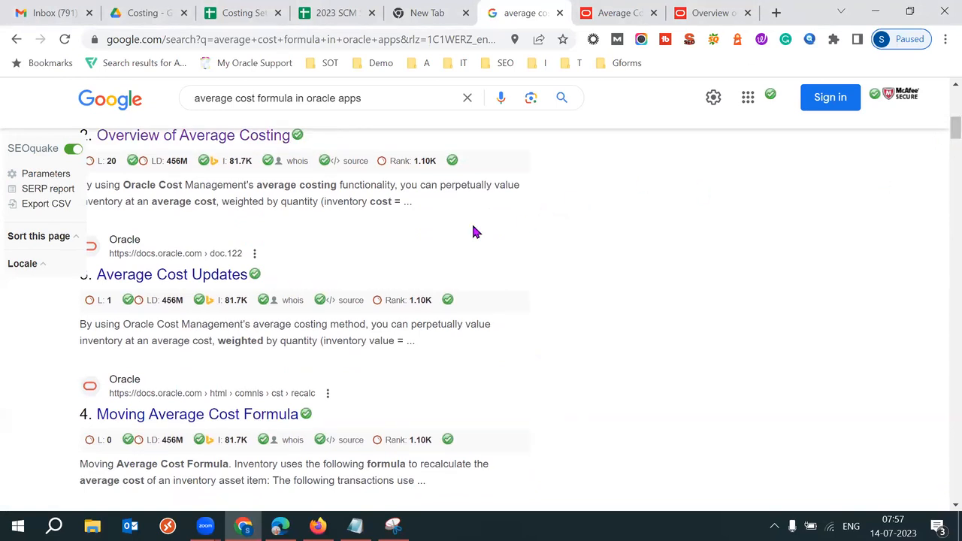
pyautogui.rightClick(202, 274)
pyautogui.click(284, 286)
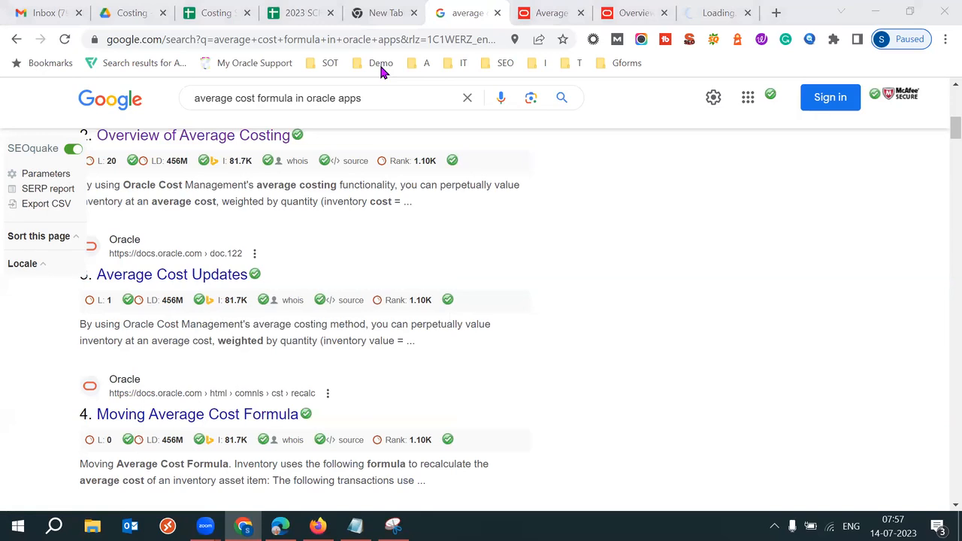
pyautogui.click(717, 13)
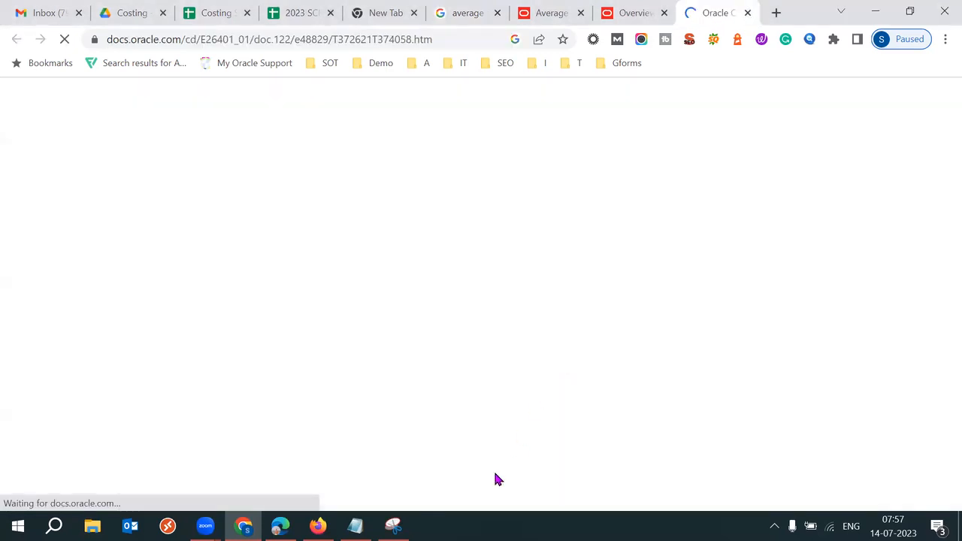
# Step: Glance at the formula snip, close the Costing spreadsheet tab, and show the 2023 SCM Setups Sheet
pyautogui.click(393, 526)
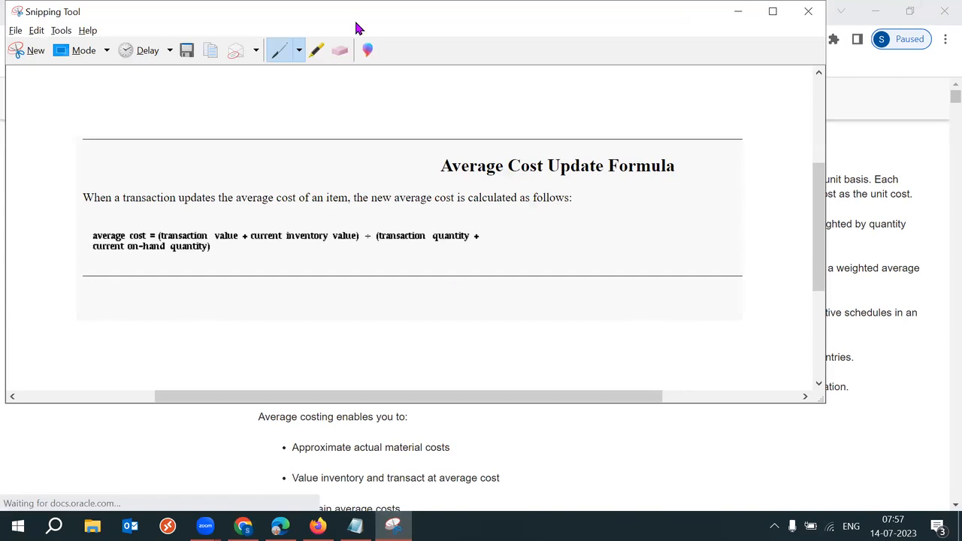
pyautogui.click(243, 526)
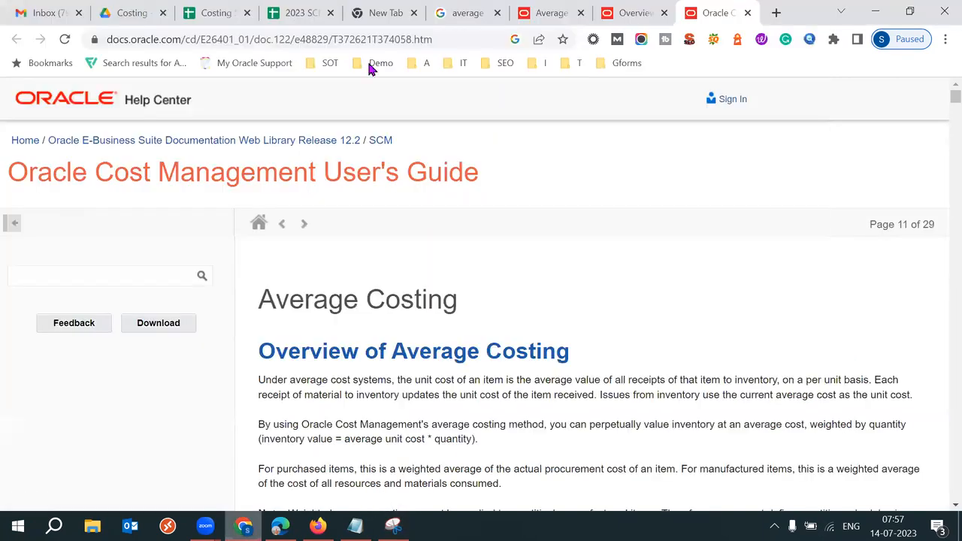
pyautogui.click(247, 12)
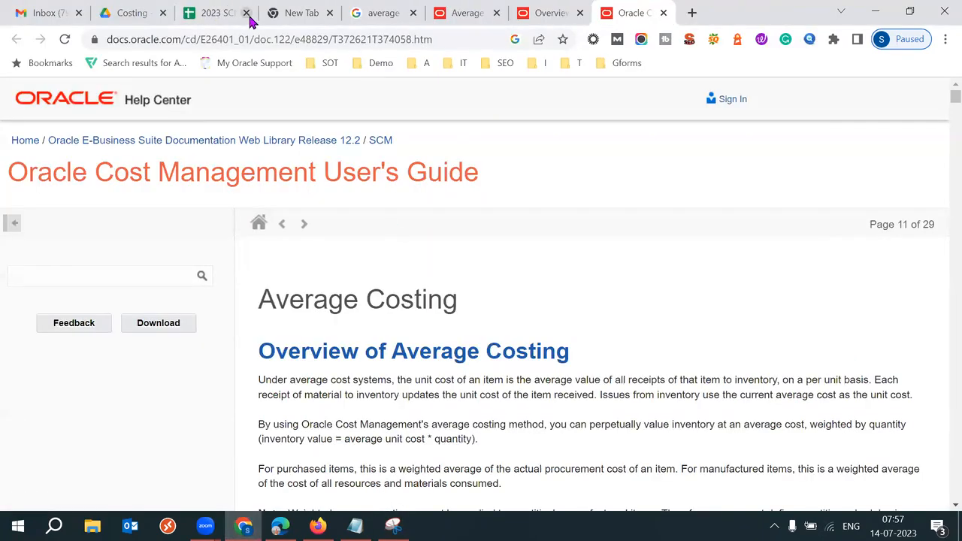
pyautogui.click(217, 16)
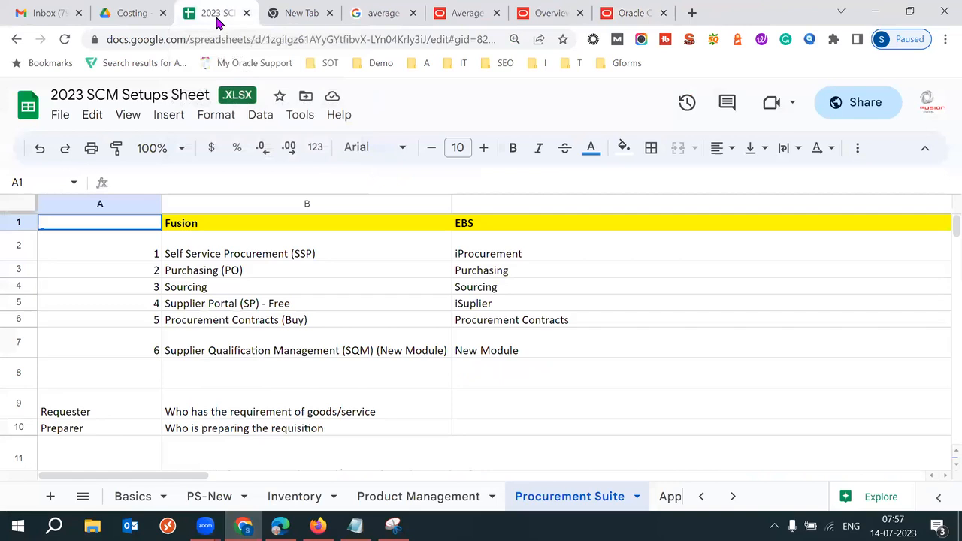
# Step: Open the Costing Setups spreadsheet from the Costing Drive folder and dismiss the account notice
pyautogui.click(143, 16)
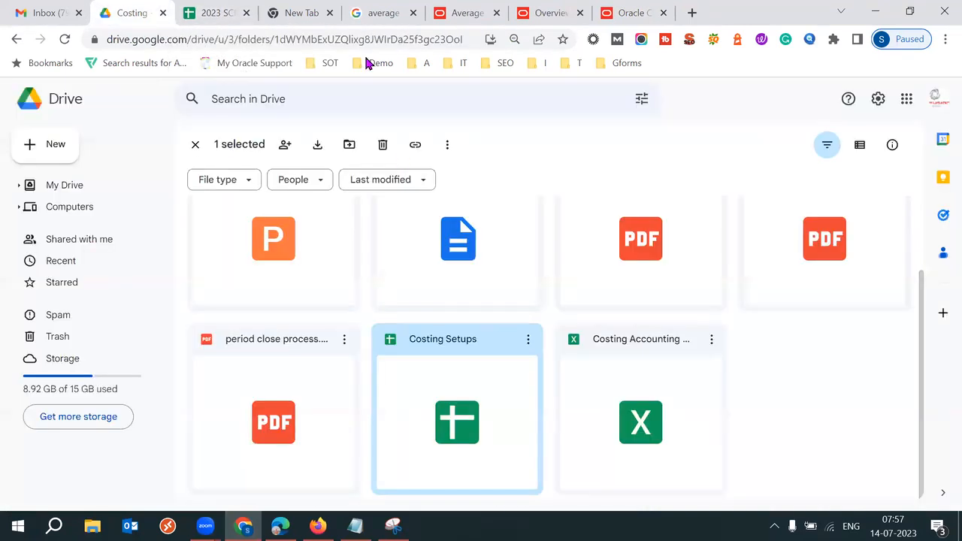
pyautogui.doubleClick(488, 415)
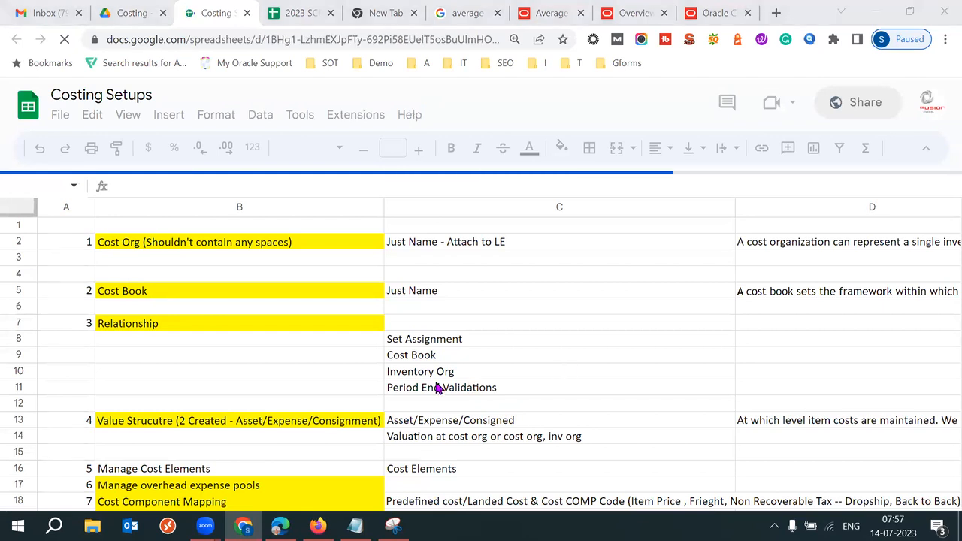
pyautogui.click(261, 377)
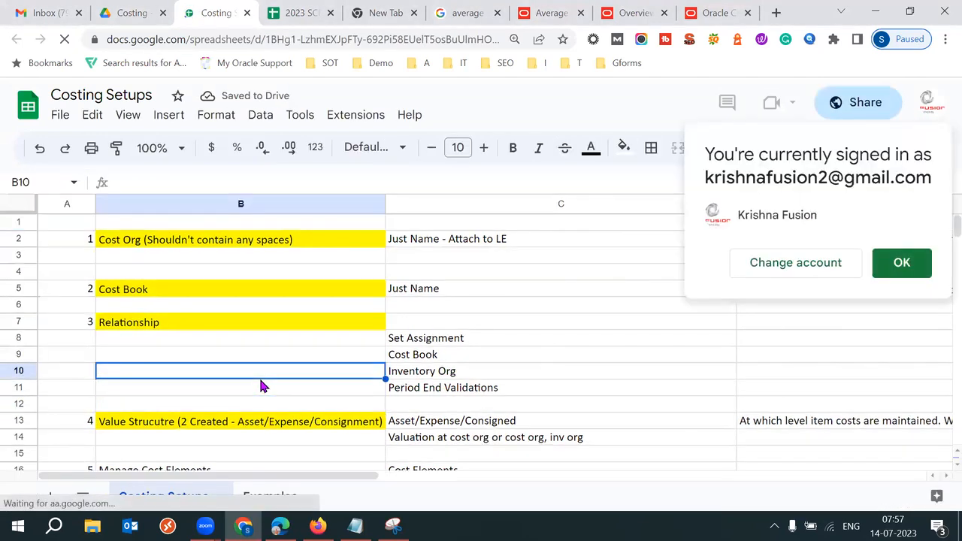
pyautogui.click(906, 268)
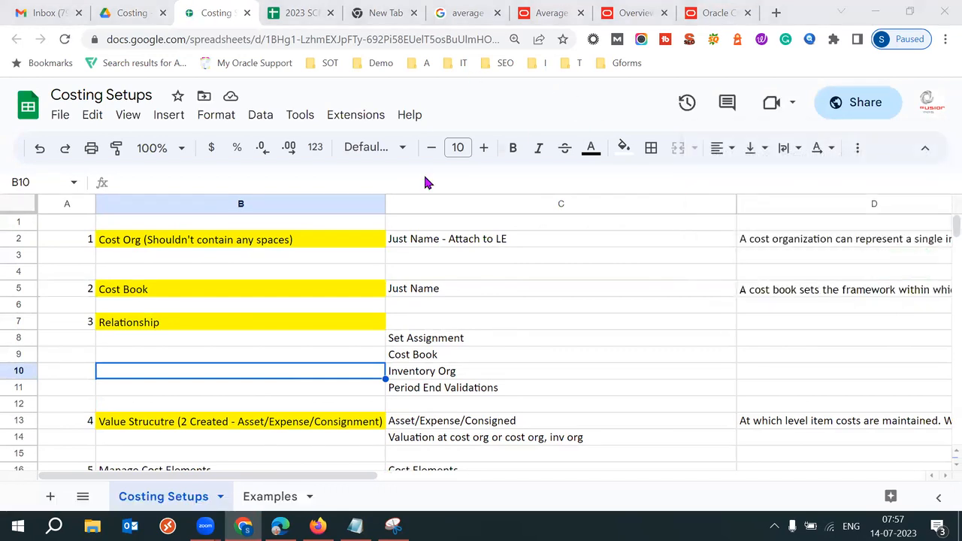
# Step: Close the empty new tab and return to the Costing Setups sheet
pyautogui.click(325, 12)
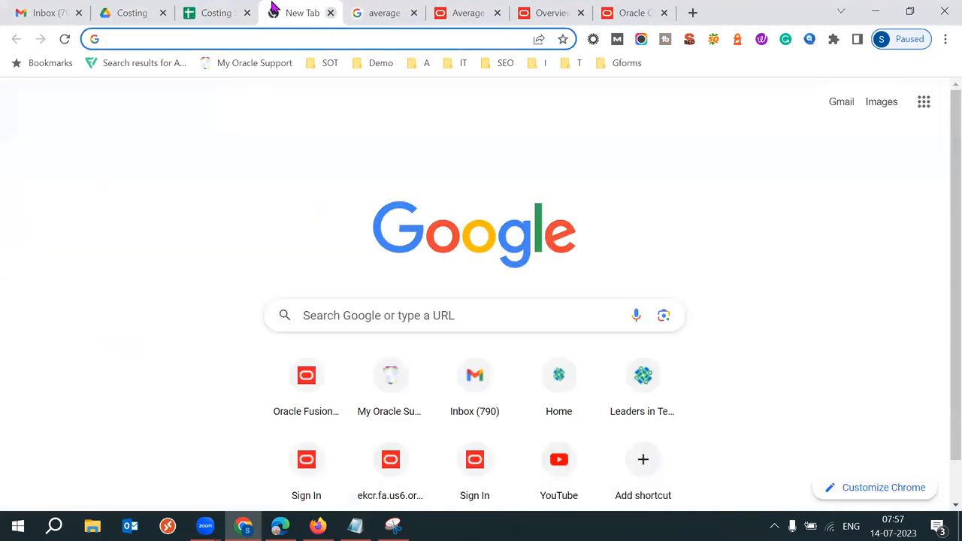
pyautogui.click(330, 14)
pyautogui.click(231, 9)
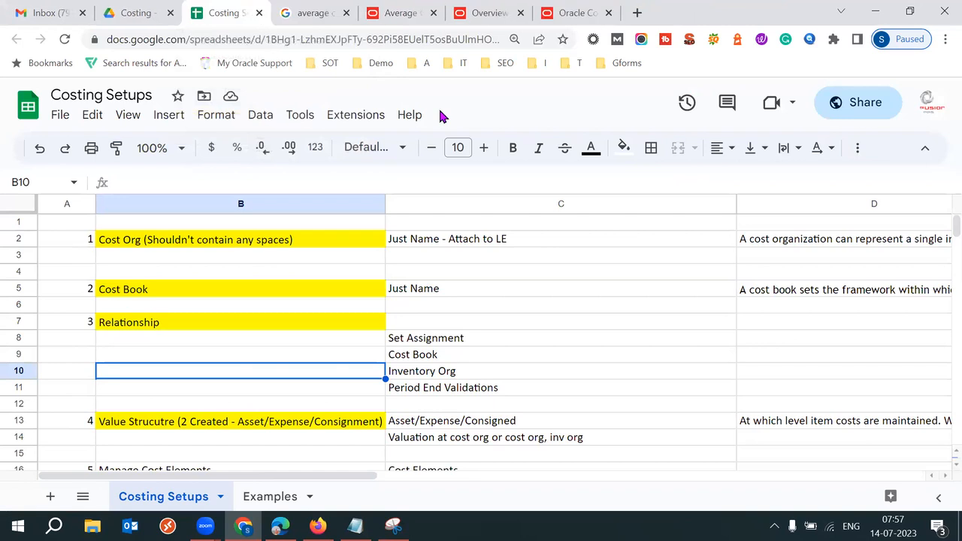
# Step: Step down column B through roles and period close steps, then back to the top
pyautogui.click(179, 423)
pyautogui.press('Down')
pyautogui.press('Down')
pyautogui.press('Down')
pyautogui.press('Down')
pyautogui.press('Down')
pyautogui.press('Down')
pyautogui.press('Down')
pyautogui.press('Down')
pyautogui.press('Down')
pyautogui.press('Down')
pyautogui.press('Down')
pyautogui.press('Down')
pyautogui.press('Down')
pyautogui.press('Down')
pyautogui.press('Down')
pyautogui.press('Down')
pyautogui.press('Down')
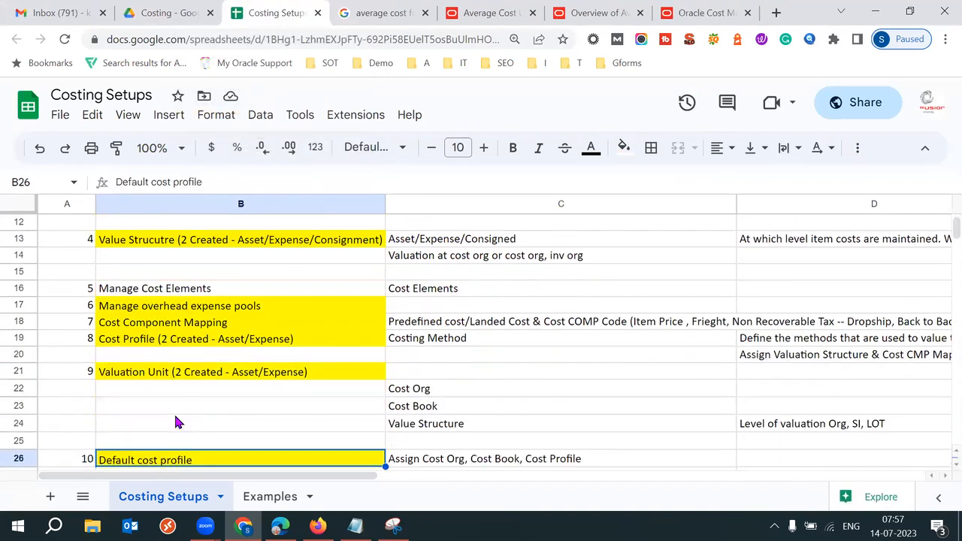
pyautogui.press('Down')
pyautogui.press('Down')
pyautogui.press('Down')
pyautogui.press('Down')
pyautogui.press('Down')
pyautogui.press('Down')
pyautogui.press('Down')
pyautogui.press('Down')
pyautogui.press('Down')
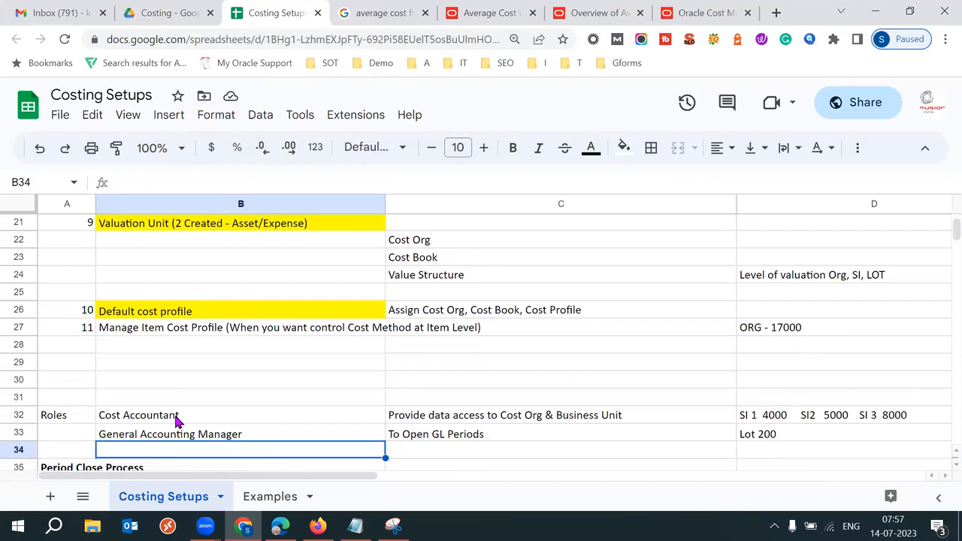
pyautogui.press('Down')
pyautogui.press('Down')
pyautogui.press('Down')
pyautogui.press('Down')
pyautogui.press('Down')
pyautogui.press('Down')
pyautogui.press('Down')
pyautogui.press('Down')
pyautogui.press('Down')
pyautogui.press('Down')
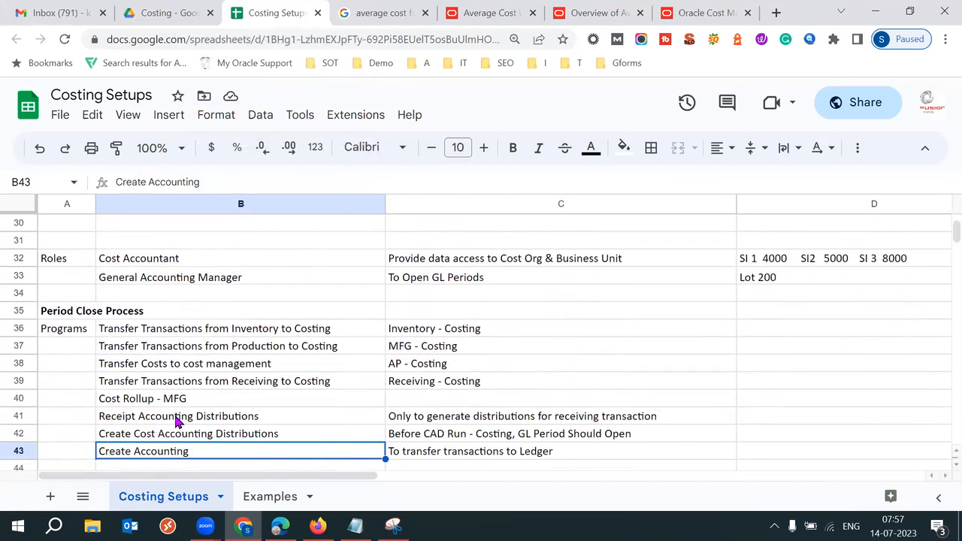
pyautogui.press('Down')
pyautogui.press('Down')
pyautogui.press('Down')
pyautogui.press('Down')
pyautogui.press('Down')
pyautogui.press('Down')
pyautogui.press('Down')
pyautogui.press('Down')
pyautogui.press('Down')
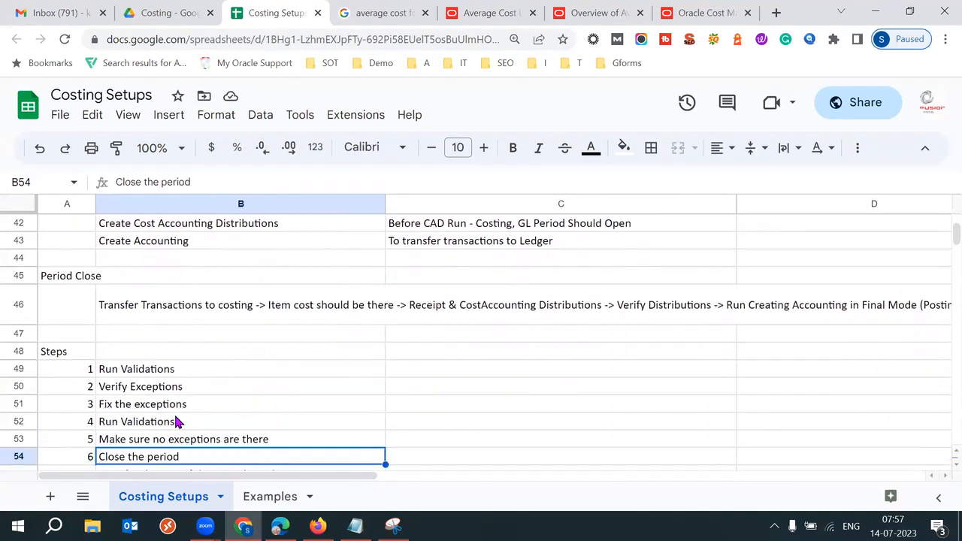
pyautogui.press('Down')
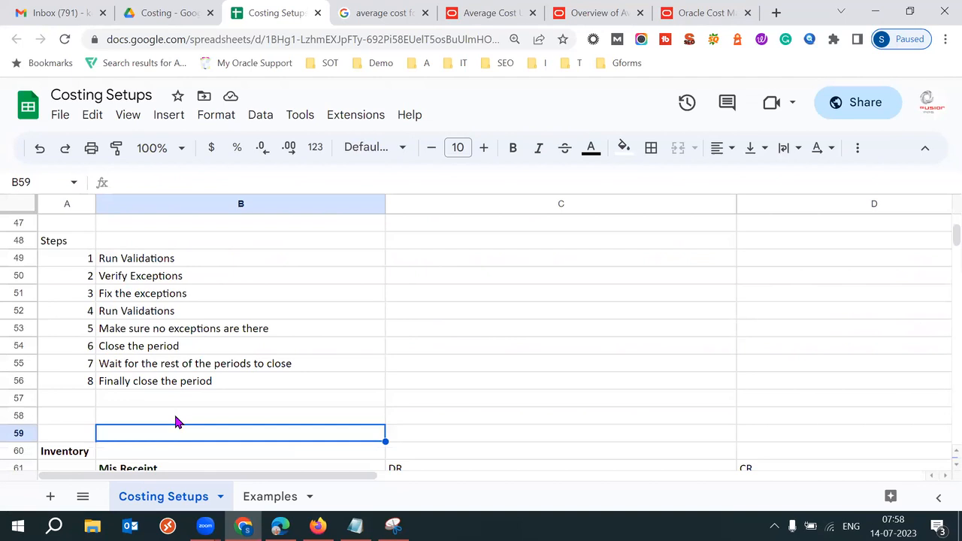
pyautogui.press('Up')
pyautogui.press('Up')
pyautogui.press('Up')
pyautogui.hotkey('ctrl', 'Up')
pyautogui.press('Up')
pyautogui.press('Up')
pyautogui.press('Up')
pyautogui.press('Up')
pyautogui.press('Up')
pyautogui.press('Up')
pyautogui.press('Up')
pyautogui.press('Up')
pyautogui.press('Up')
pyautogui.press('Up')
pyautogui.press('Up')
pyautogui.press('Up')
pyautogui.press('Up')
pyautogui.press('Up')
pyautogui.press('Up')
pyautogui.press('Up')
pyautogui.press('Up')
pyautogui.press('Up')
pyautogui.press('Up')
pyautogui.press('Up')
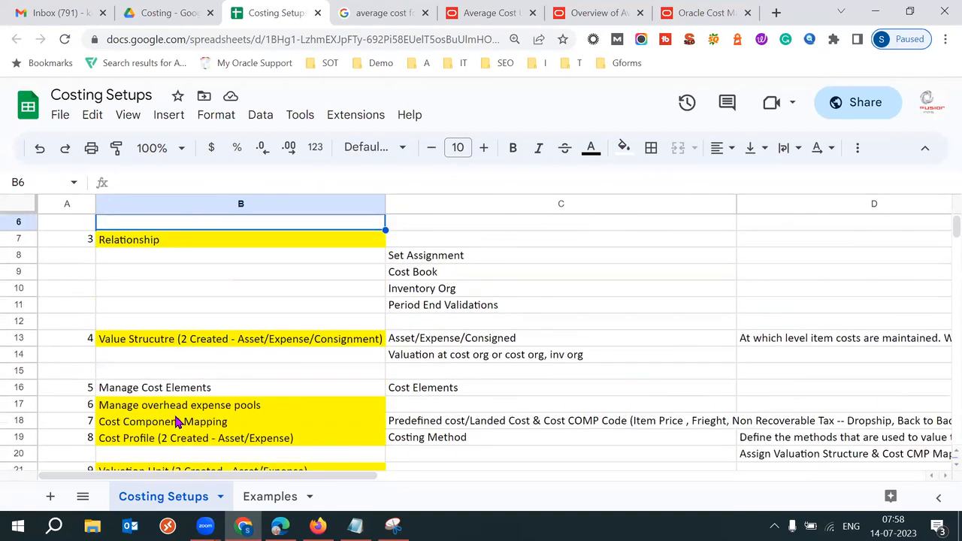
pyautogui.press('Up')
pyautogui.press('Up')
pyautogui.press('Up')
pyautogui.press('Up')
pyautogui.press('Up')
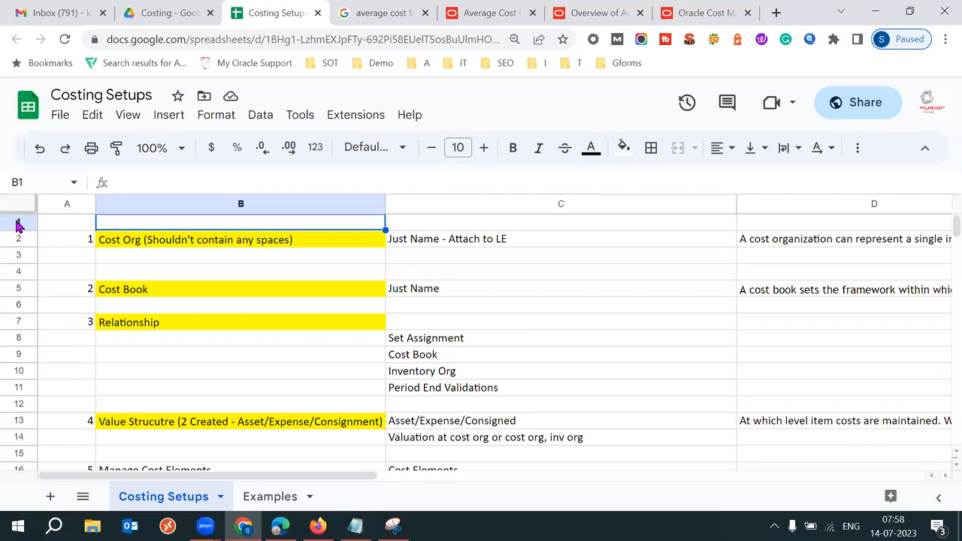
# Step: Walk from Value Structure through Manage Cost Elements and Cost Profile to Valuation Unit
pyautogui.click(246, 423)
pyautogui.press('Down')
pyautogui.press('Down')
pyautogui.press('Down')
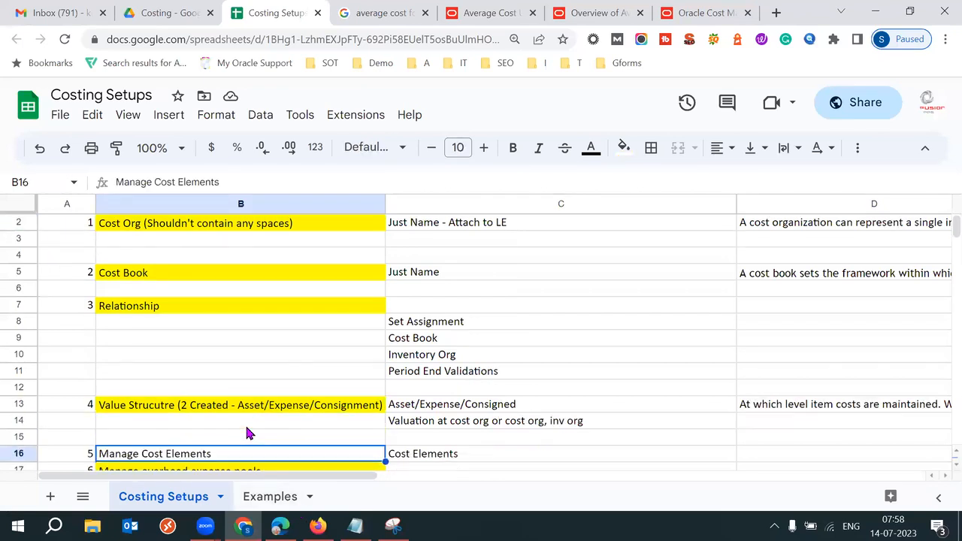
pyautogui.press('Down')
pyautogui.press('Down')
pyautogui.press('Down')
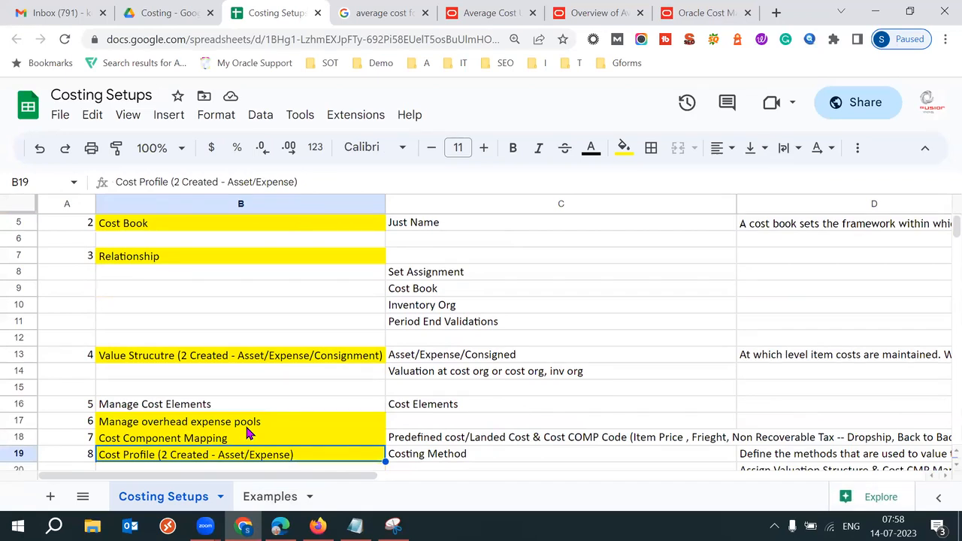
pyautogui.press('Down')
pyautogui.press('Down')
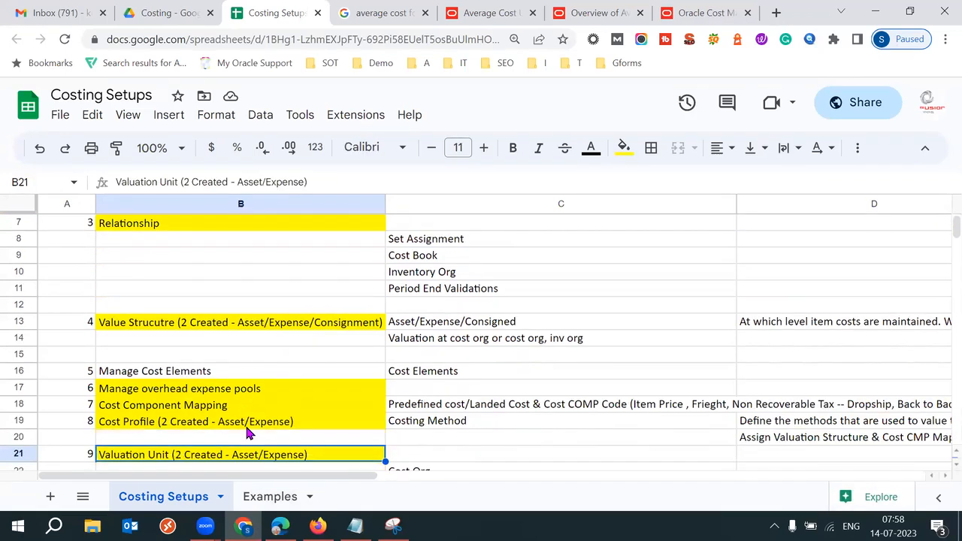
pyautogui.press('Down')
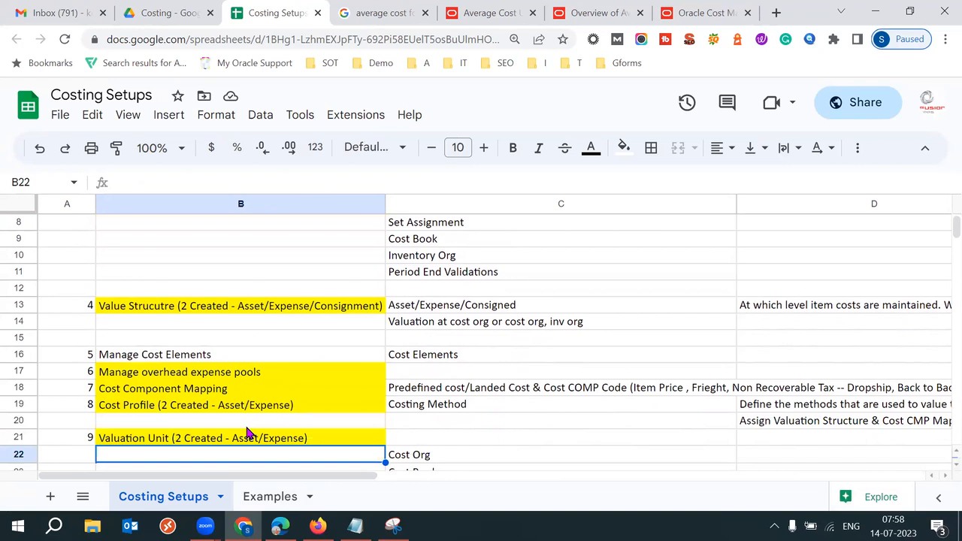
pyautogui.press('Down')
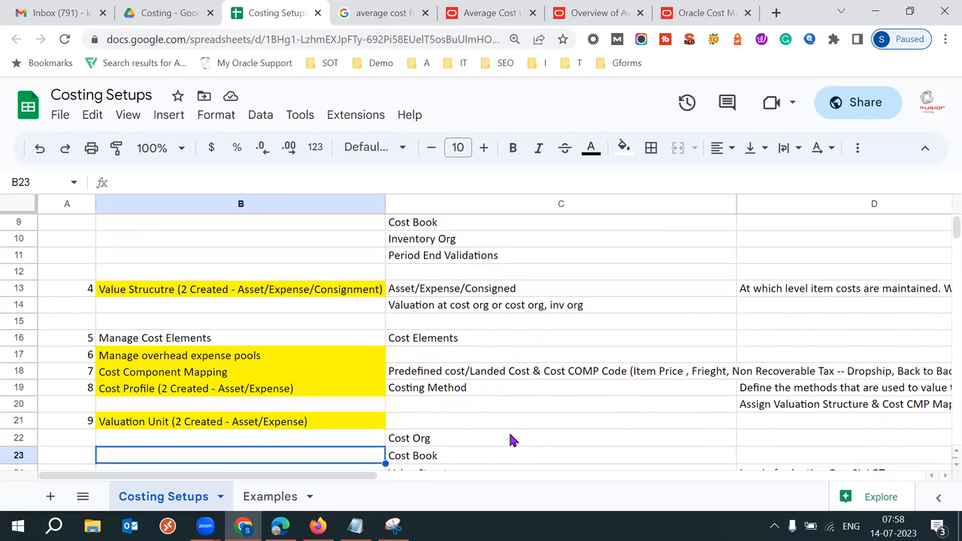
# Step: Select the Costing Method note in C19, then bring up the Average Cost Update Formula page
pyautogui.click(473, 395)
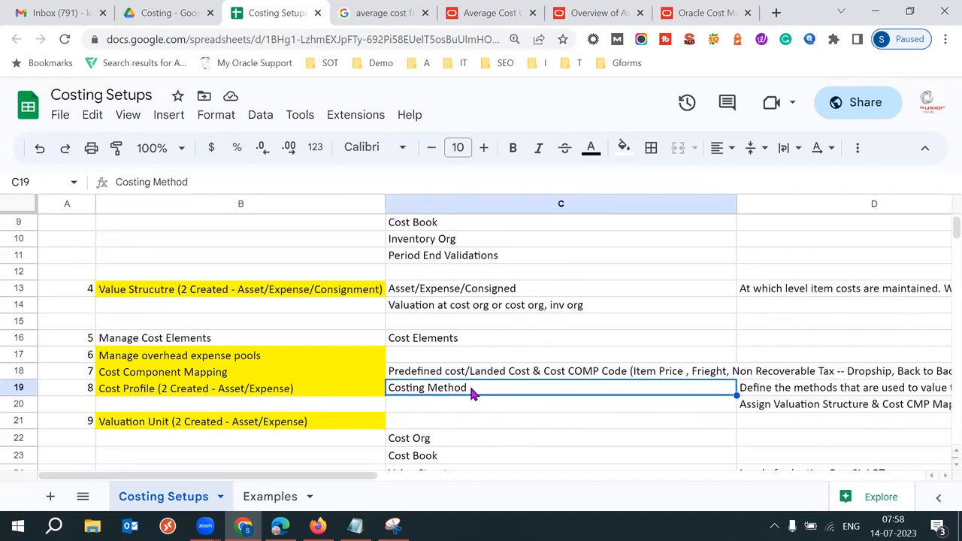
pyautogui.click(319, 422)
pyautogui.click(444, 420)
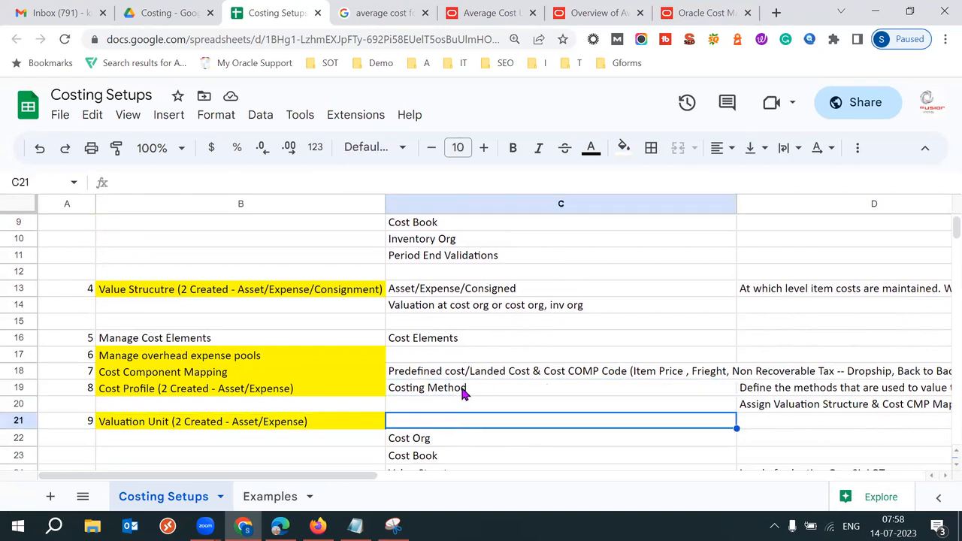
pyautogui.click(464, 393)
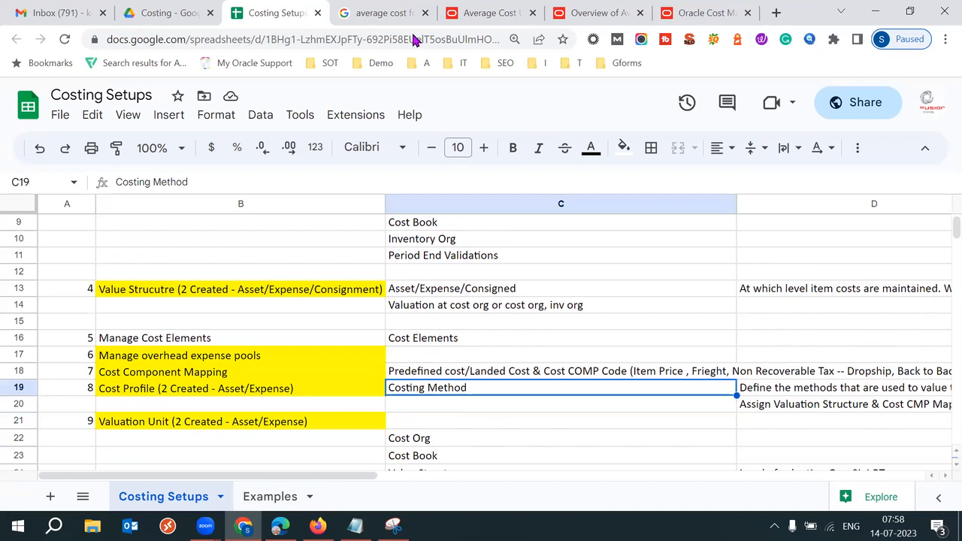
pyautogui.click(477, 14)
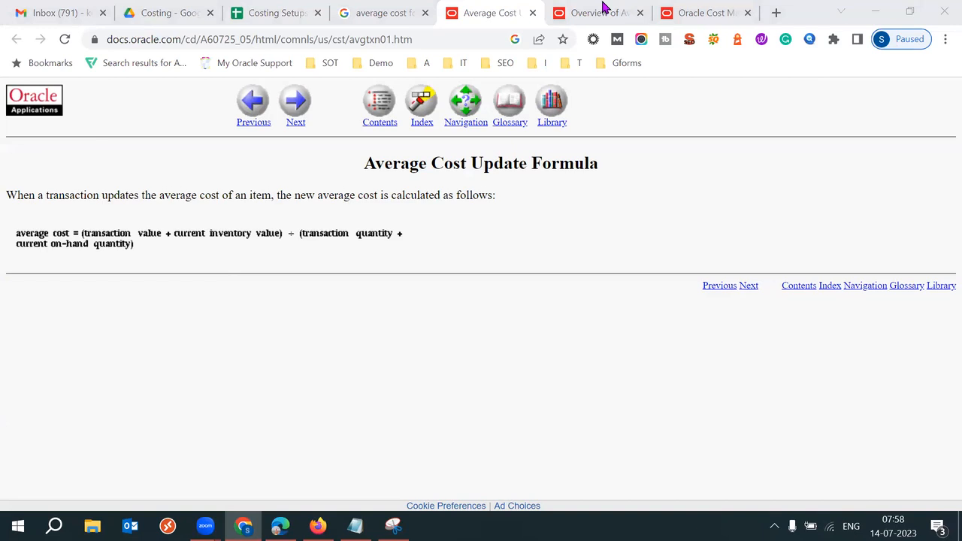
# Step: Highlight the opening average costing paragraph on the Overview page, then return to the 53 batch notes
pyautogui.hotkey('ctrl', 'Tab')
pyautogui.moveTo(39, 195); pyautogui.dragTo(225, 401)
pyautogui.click(455, 437)
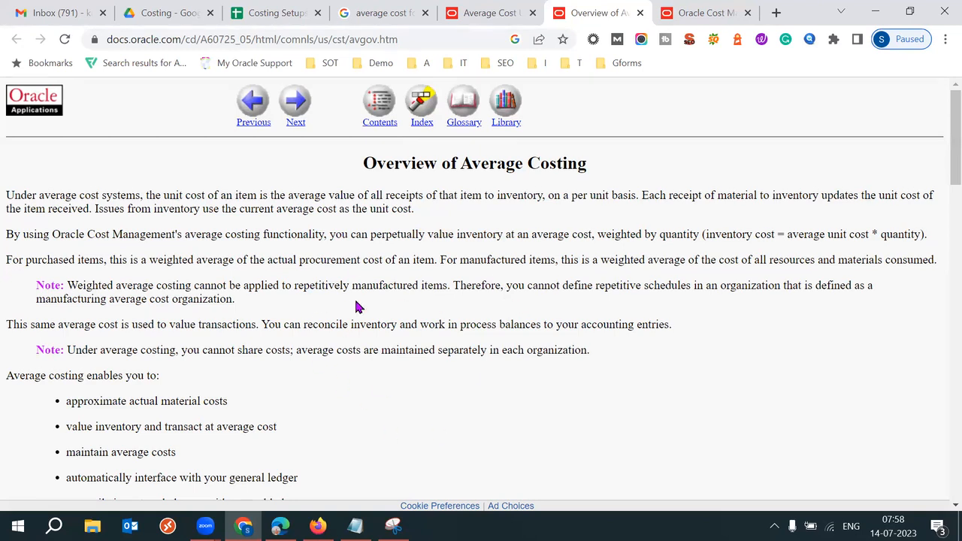
pyautogui.click(355, 526)
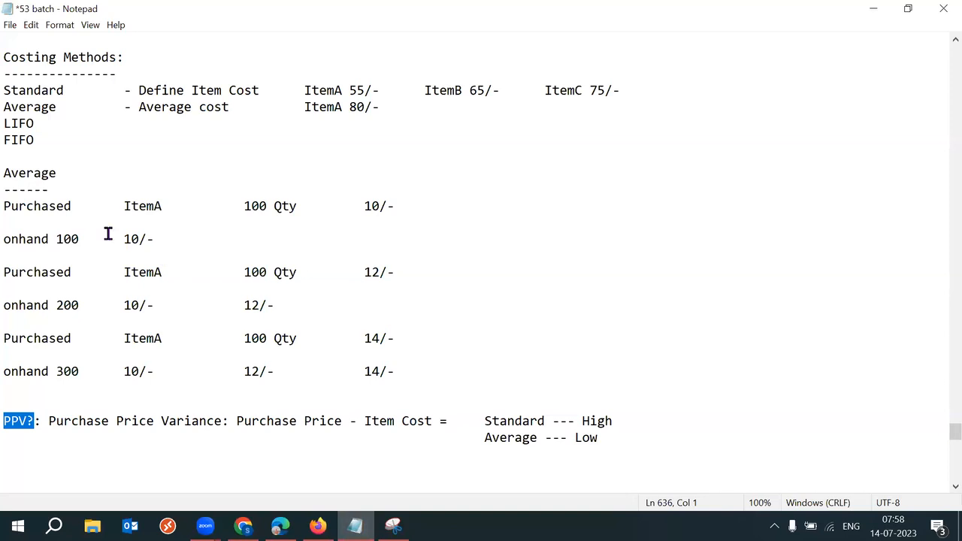
pyautogui.moveTo(6, 175); pyautogui.dragTo(451, 389)
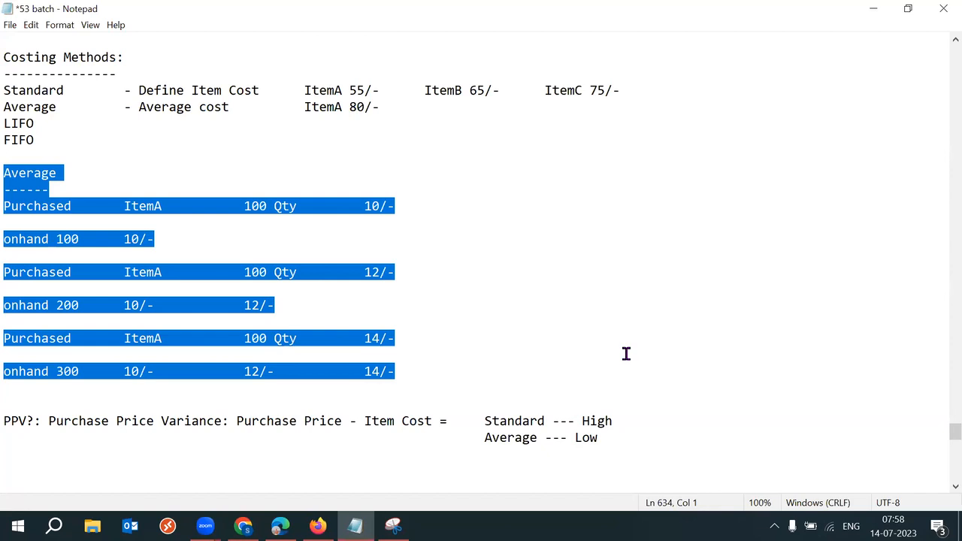
pyautogui.moveTo(394, 526)
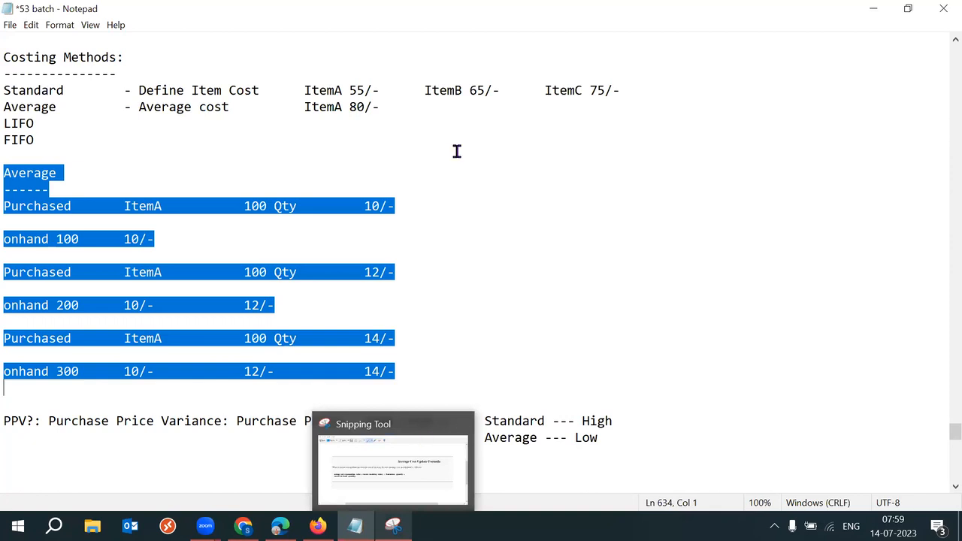
pyautogui.click(455, 272)
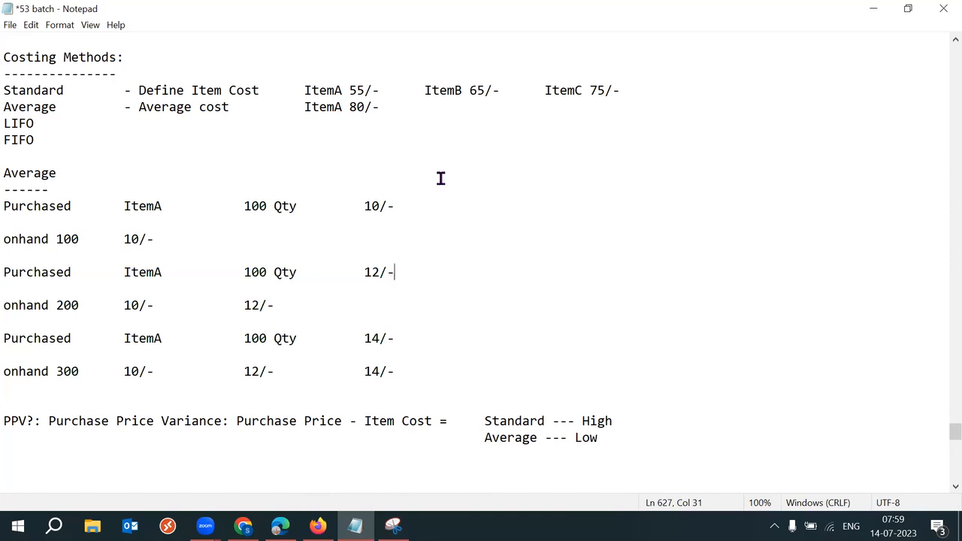
pyautogui.hotkey('alt', 'Tab')
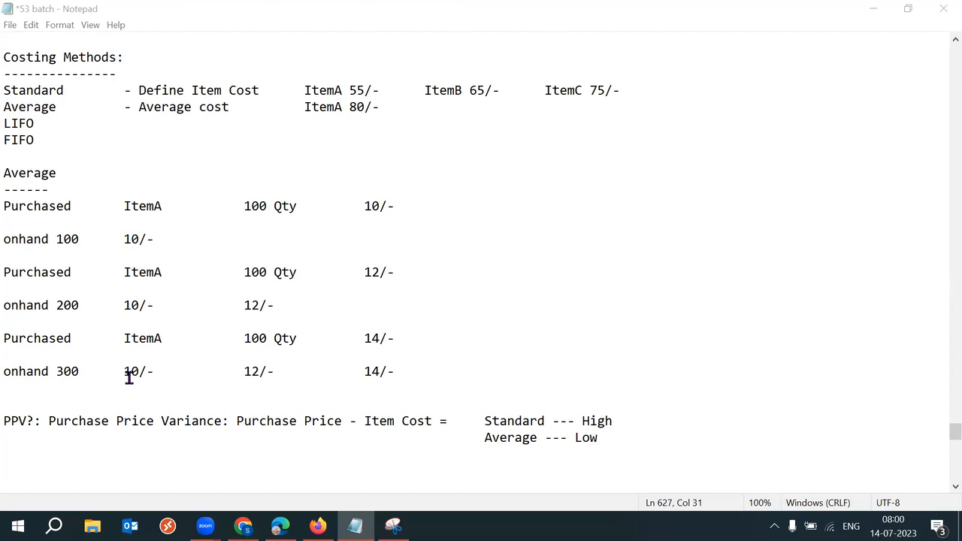
pyautogui.moveTo(36, 421); pyautogui.dragTo(4, 421)
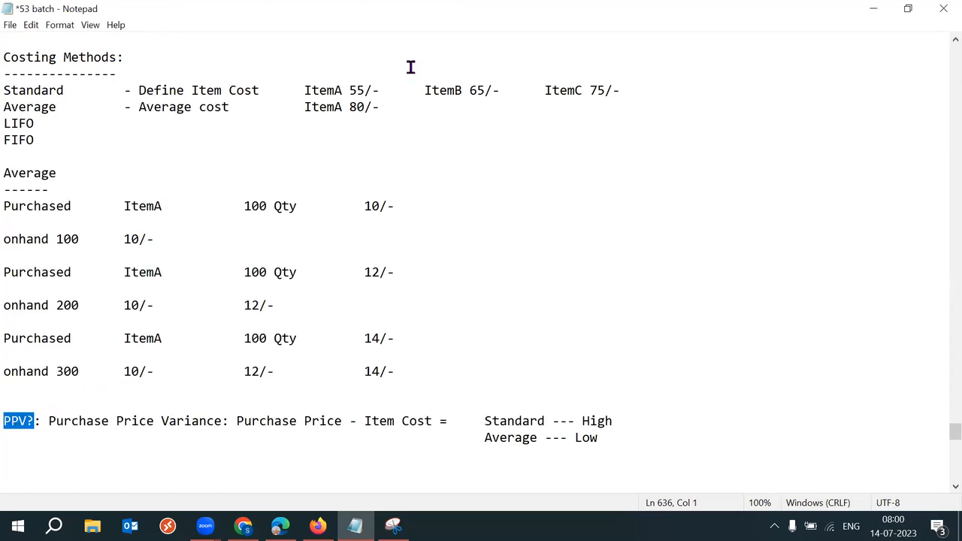
pyautogui.click(630, 180)
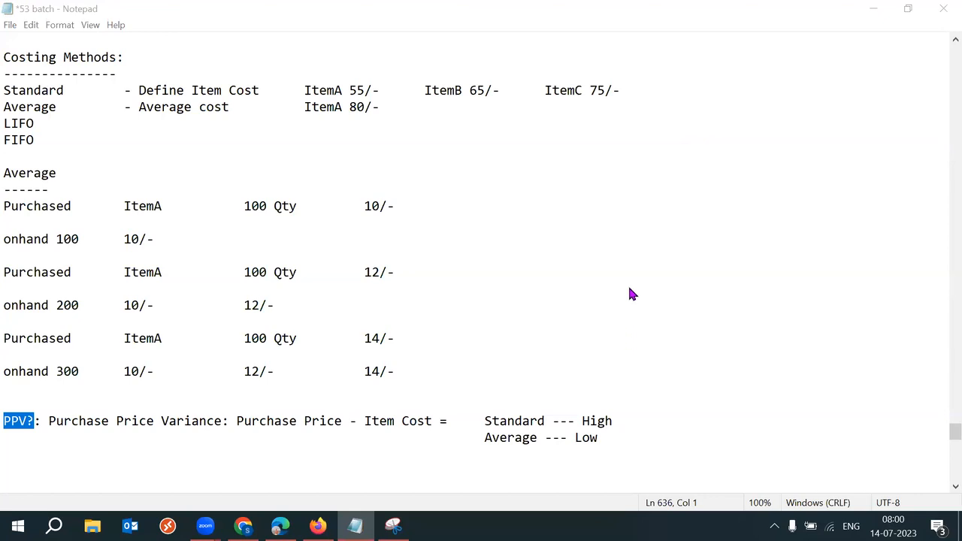
pyautogui.moveTo(238, 423); pyautogui.dragTo(324, 425)
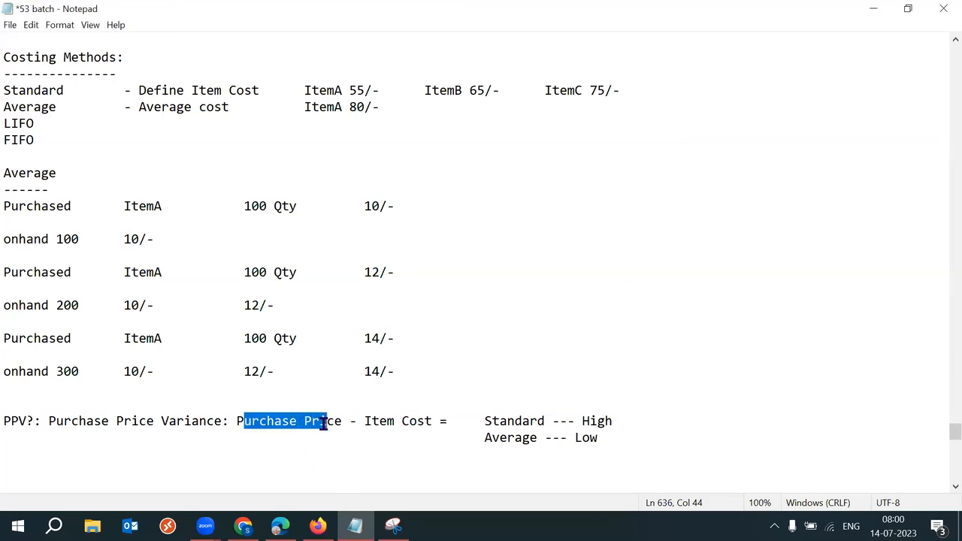
pyautogui.click(366, 430)
pyautogui.moveTo(238, 422); pyautogui.dragTo(411, 422)
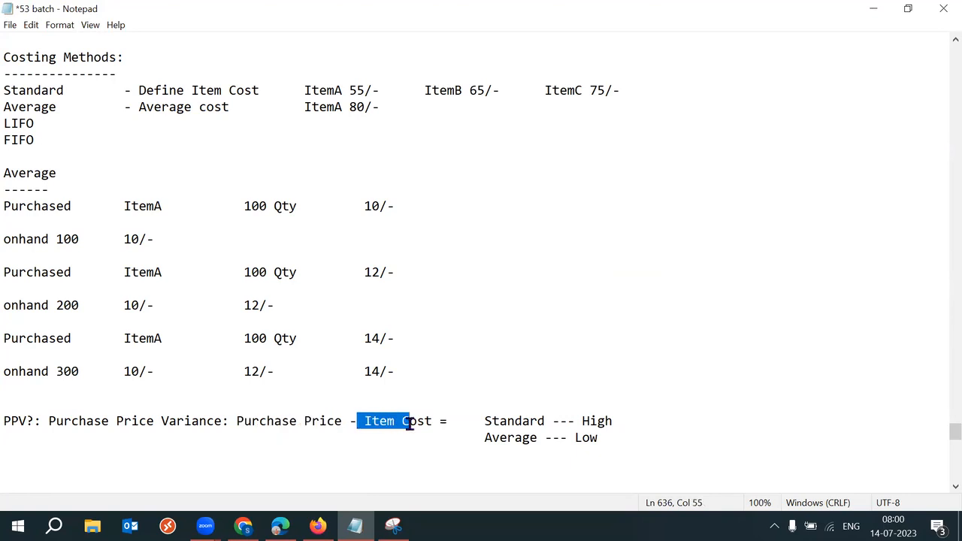
pyautogui.click(267, 422)
pyautogui.moveTo(238, 422); pyautogui.dragTo(434, 422)
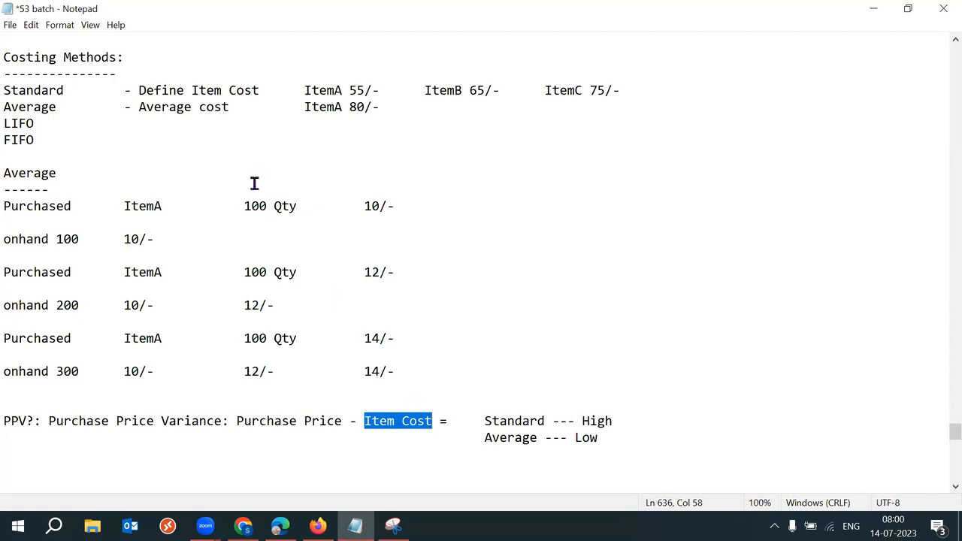
pyautogui.moveTo(138, 106); pyautogui.dragTo(243, 107)
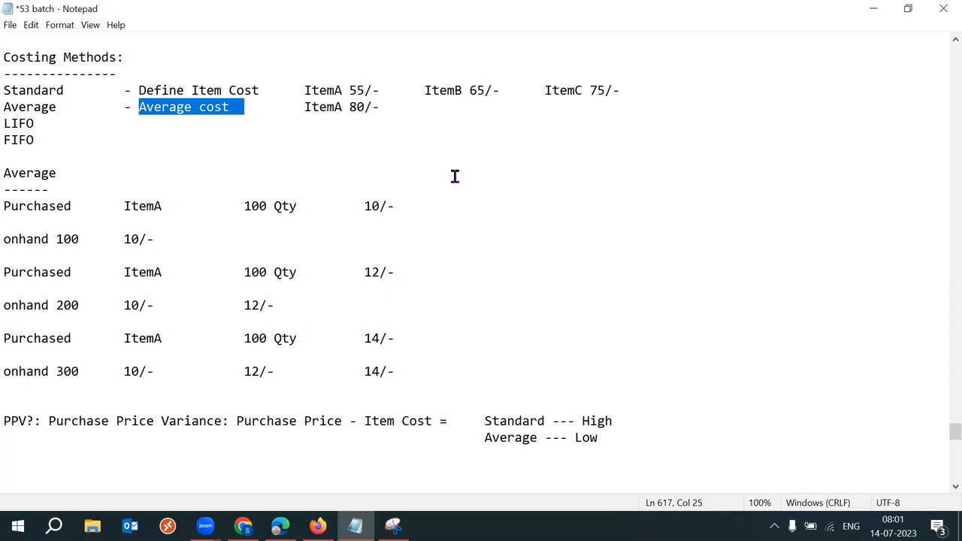
pyautogui.moveTo(301, 109); pyautogui.dragTo(381, 106)
pyautogui.click(486, 158)
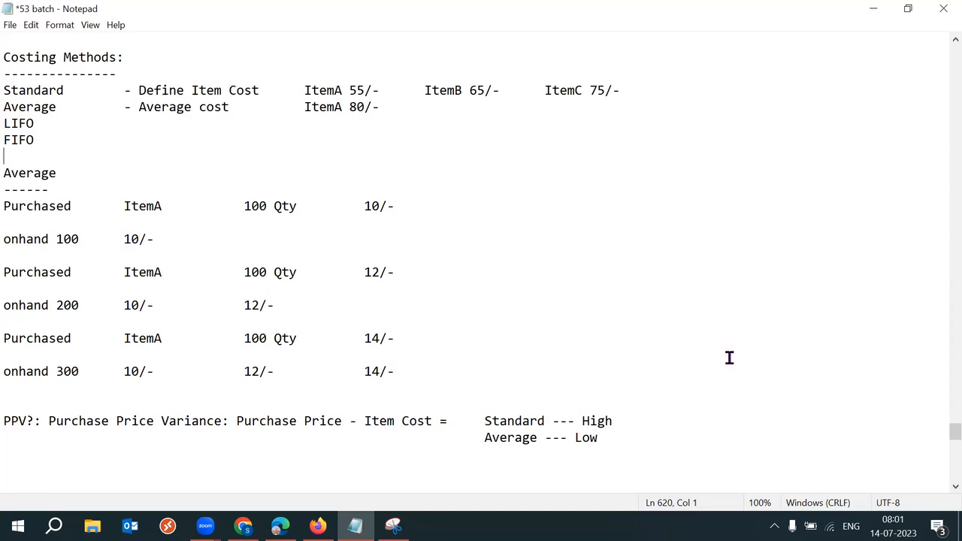
pyautogui.click(637, 441)
pyautogui.moveTo(137, 108); pyautogui.dragTo(215, 108)
pyautogui.moveTo(304, 108); pyautogui.dragTo(380, 107)
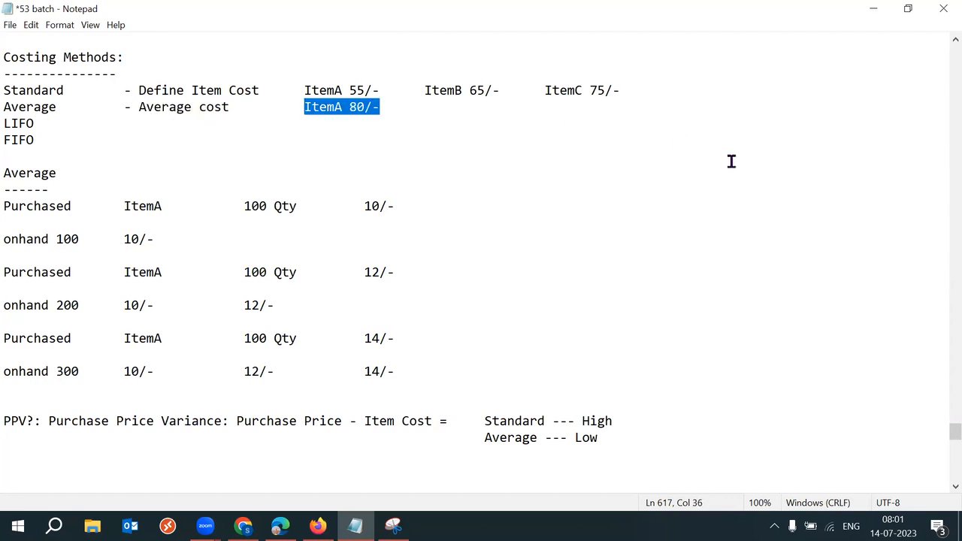
# Step: Replace the ItemA 80/- example with 'Starting cost you have define'
pyautogui.press('Delete')
pyautogui.write('Str')
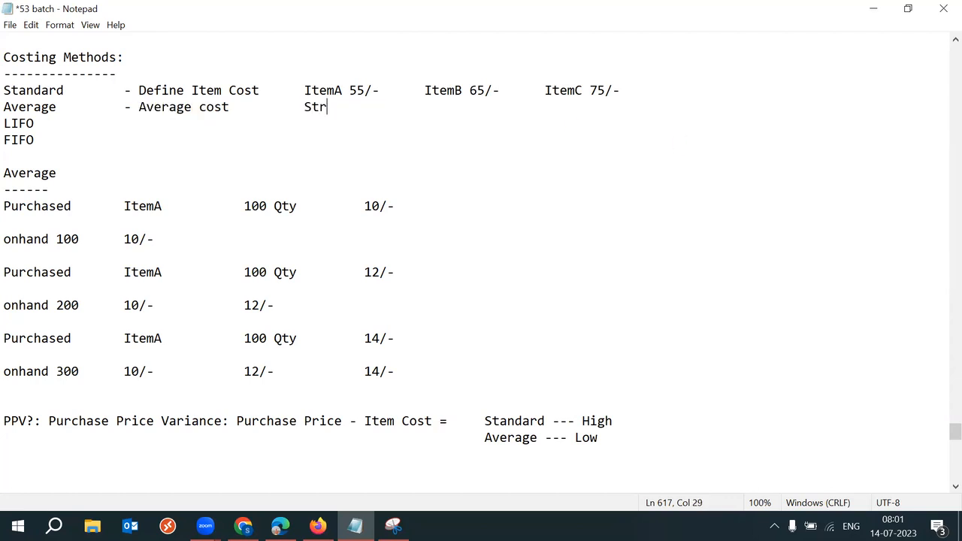
pyautogui.press('BackSpace')
pyautogui.write('arting cost you h')
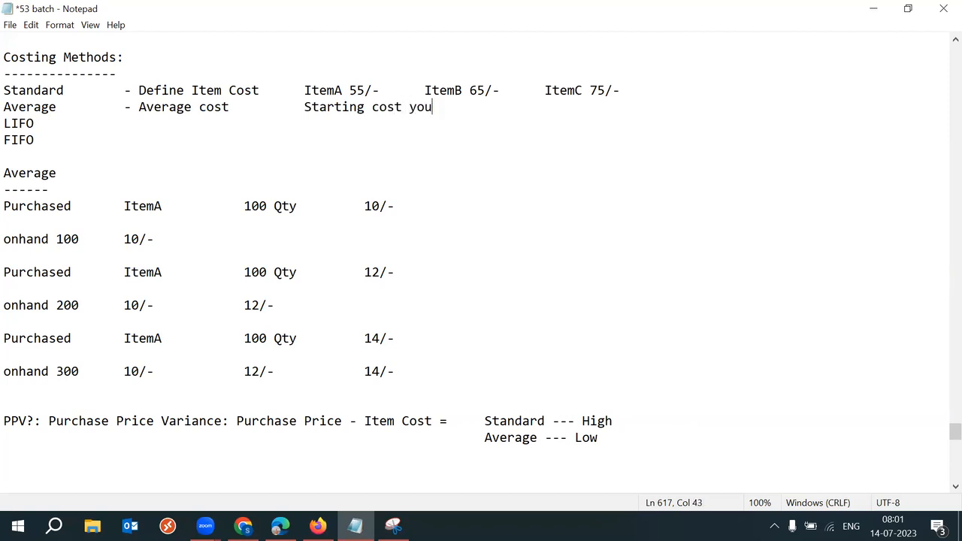
pyautogui.press('BackSpace')
pyautogui.write('have define')
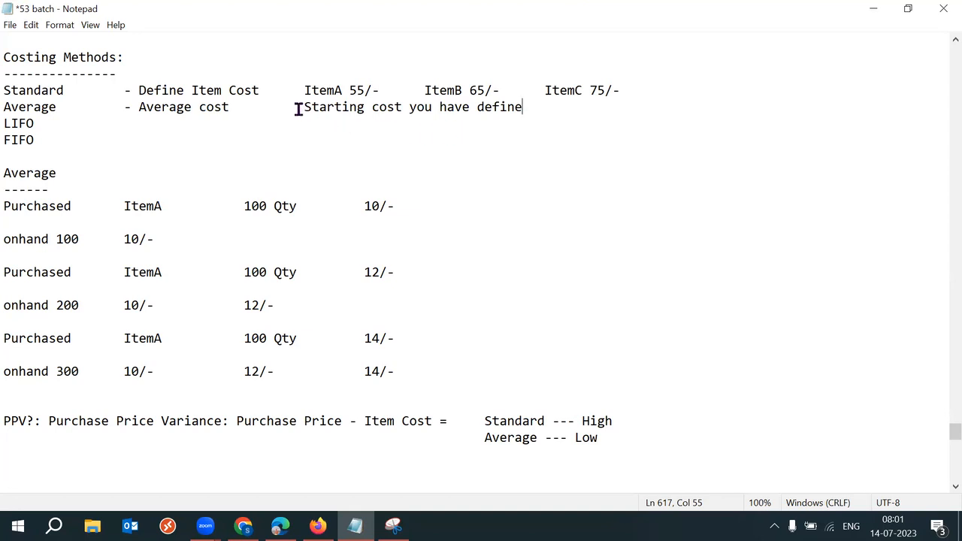
# Step: Insert 'to' so the note reads 'Starting cost you have to define'
pyautogui.doubleClick(260, 112)
pyautogui.moveTo(318, 106); pyautogui.dragTo(533, 112)
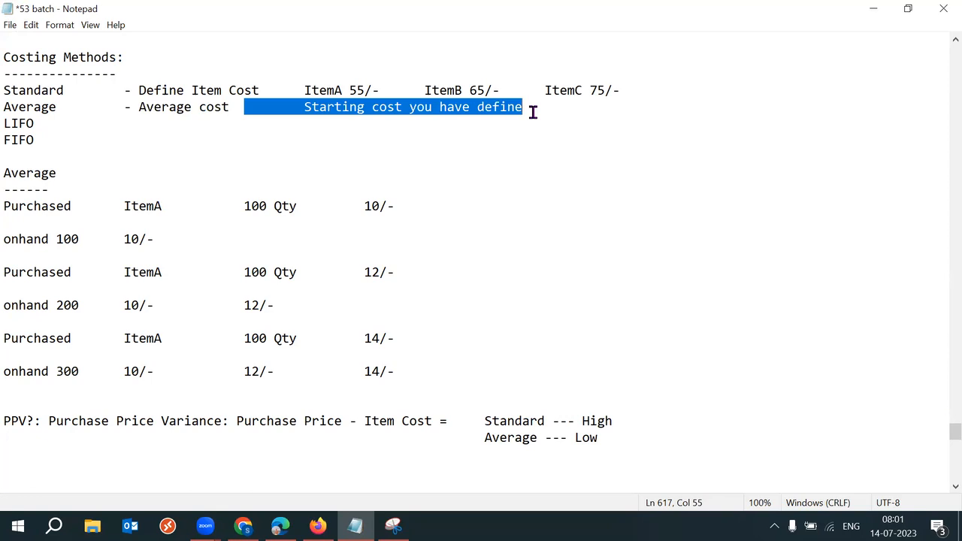
pyautogui.moveTo(132, 107); pyautogui.dragTo(233, 110)
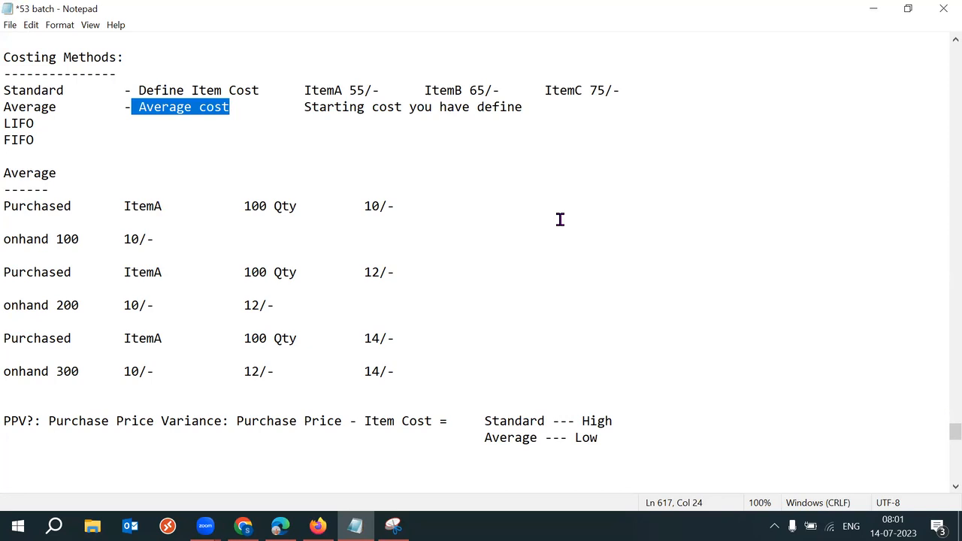
pyautogui.click(473, 109)
pyautogui.click(473, 111)
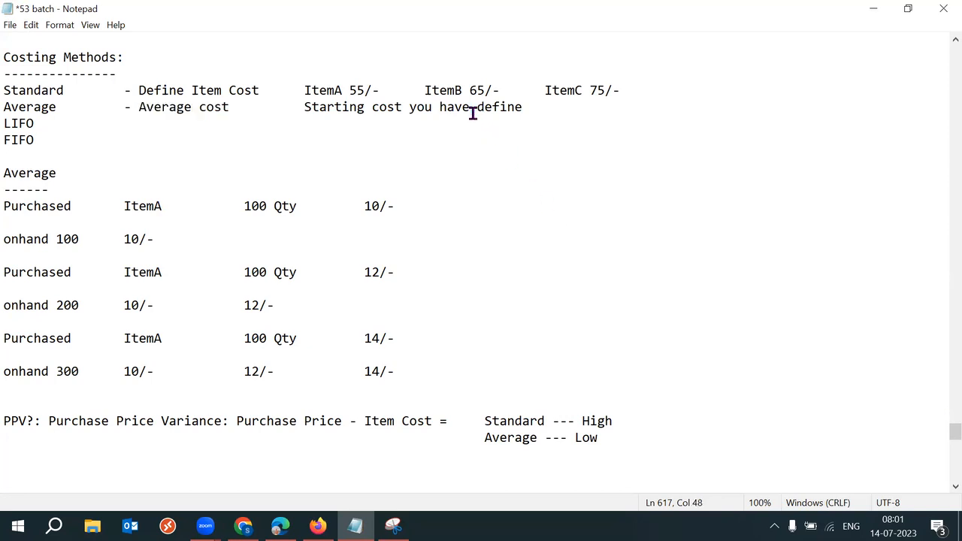
pyautogui.write('to')
# Step: Append '/ Later cost automatically updated' to the Average line and save
pyautogui.moveTo(304, 107); pyautogui.dragTo(563, 107)
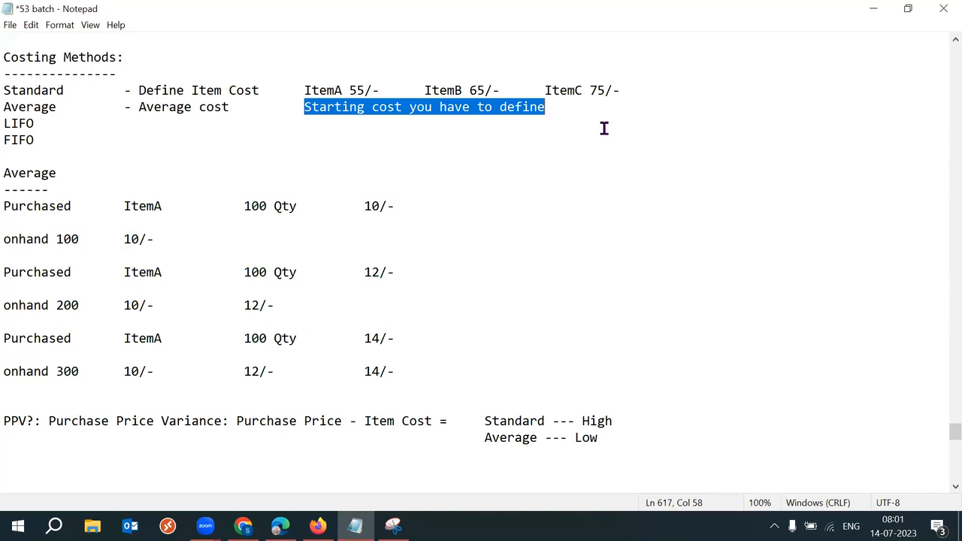
pyautogui.click(565, 108)
pyautogui.write('/ Later cost automatically updated')
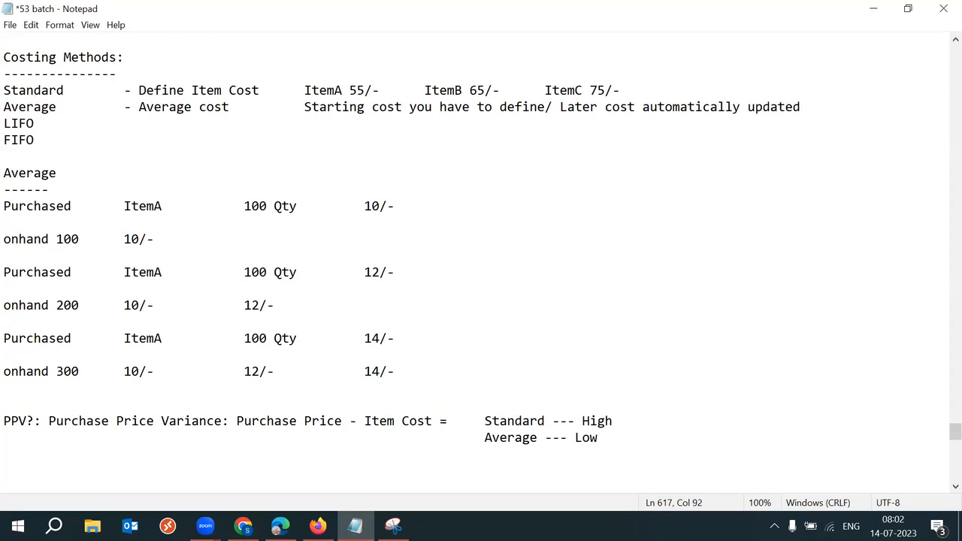
pyautogui.hotkey('ctrl', 's')
pyautogui.moveTo(240, 117)
pyautogui.mouseDown()
pyautogui.moveTo(189, 110)
pyautogui.moveTo(230, 108)
pyautogui.mouseUp()
pyautogui.click(176, 111)
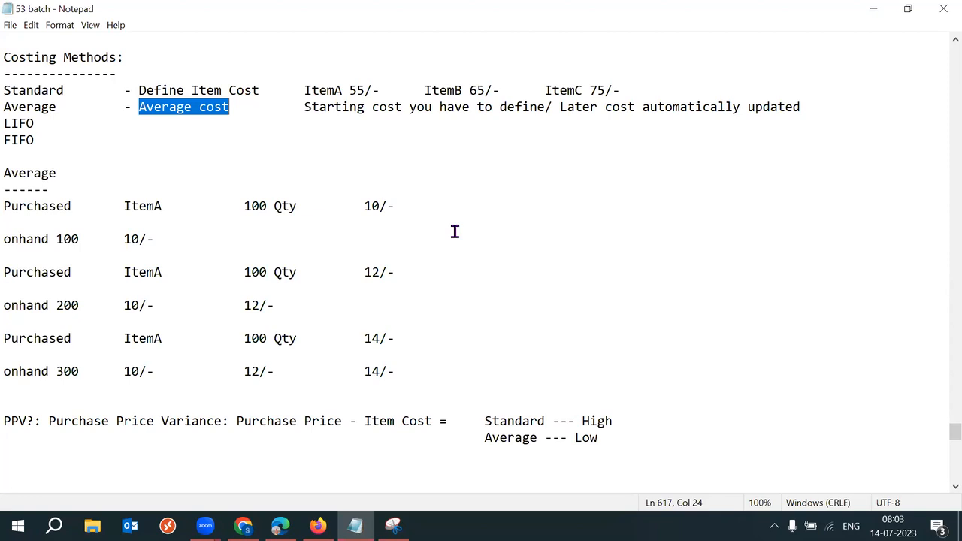
# Step: End the Average note with 'based on avg cost formula', remove a tab before Starting, and save
pyautogui.moveTo(304, 107); pyautogui.dragTo(543, 109)
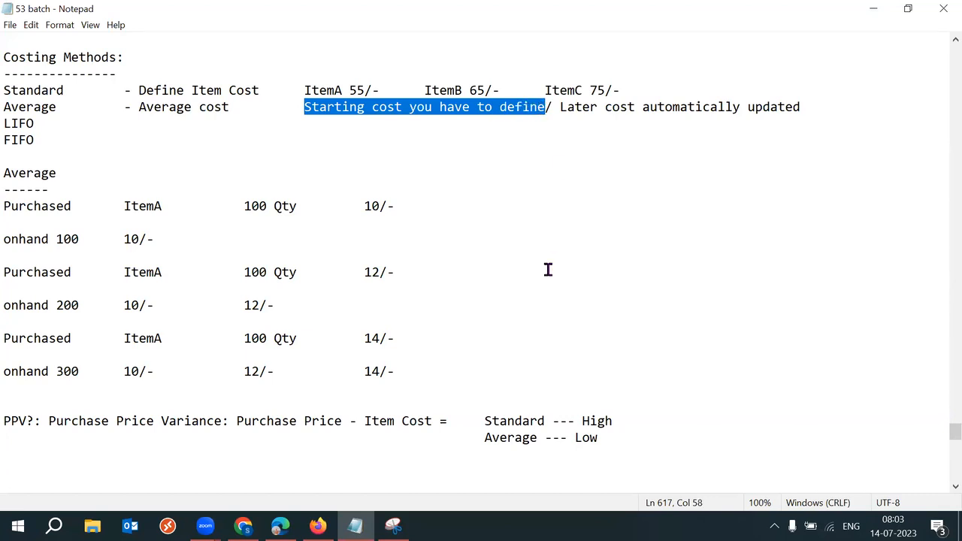
pyautogui.moveTo(560, 107); pyautogui.dragTo(747, 108)
pyautogui.click(810, 115)
pyautogui.write('ba')
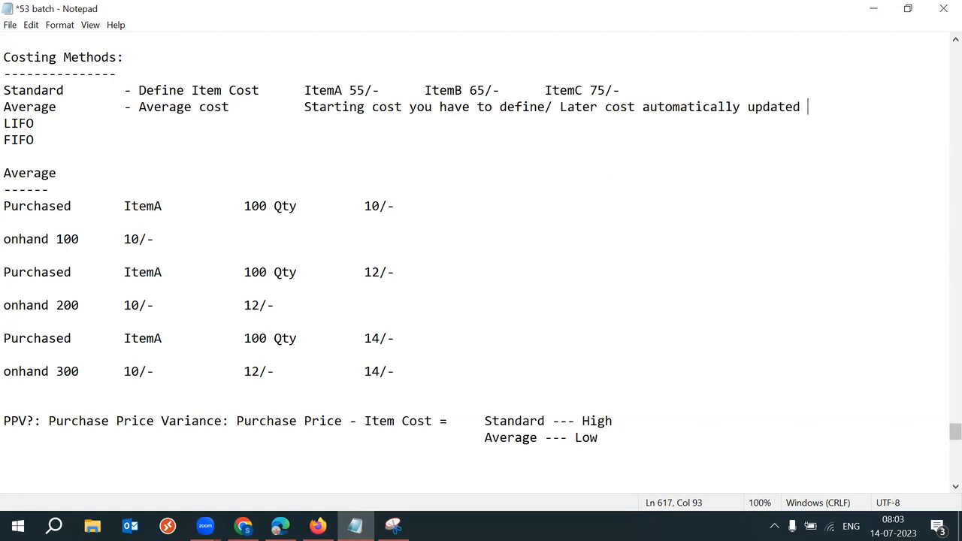
pyautogui.write('sed on avg c')
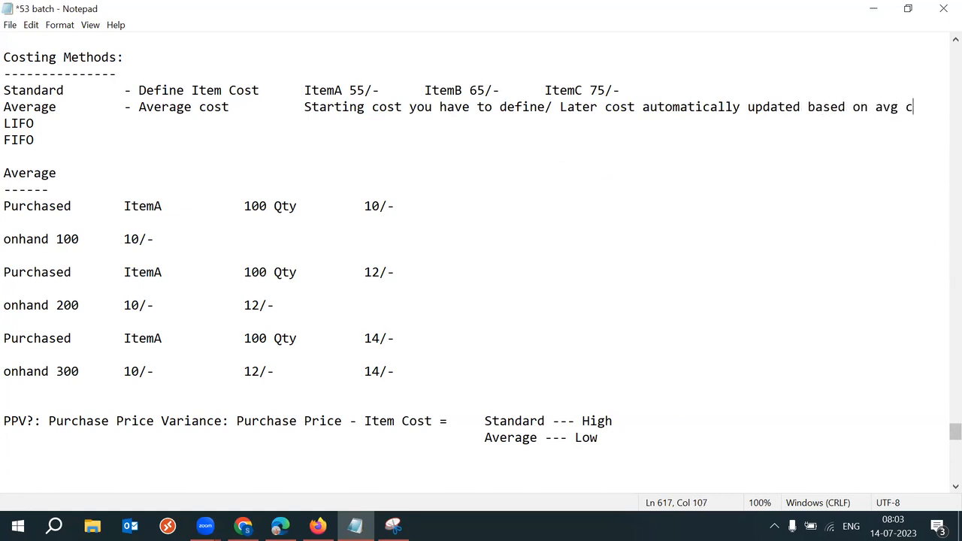
pyautogui.write('ost form')
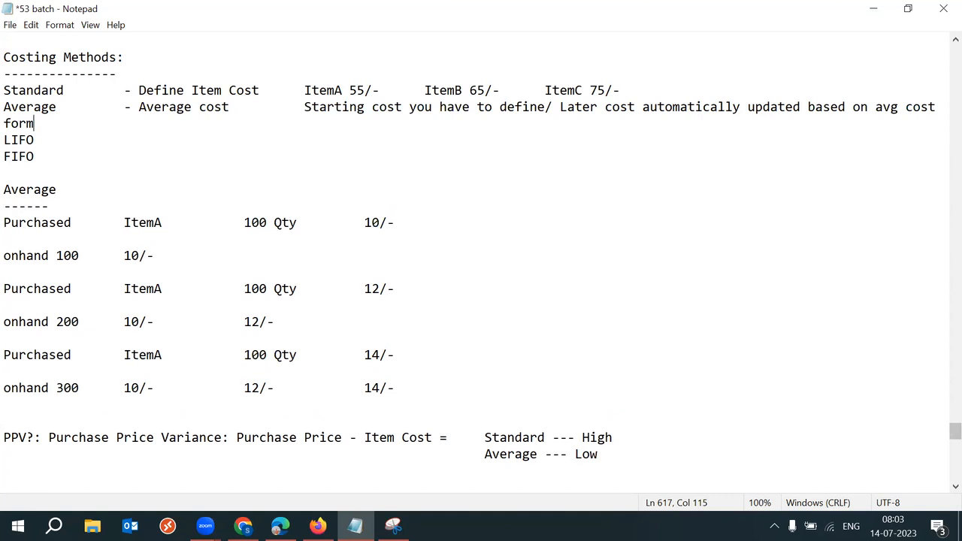
pyautogui.press('BackSpace')
pyautogui.press('BackSpace')
pyautogui.press('BackSpace')
pyautogui.click(305, 106)
pyautogui.press('BackSpace')
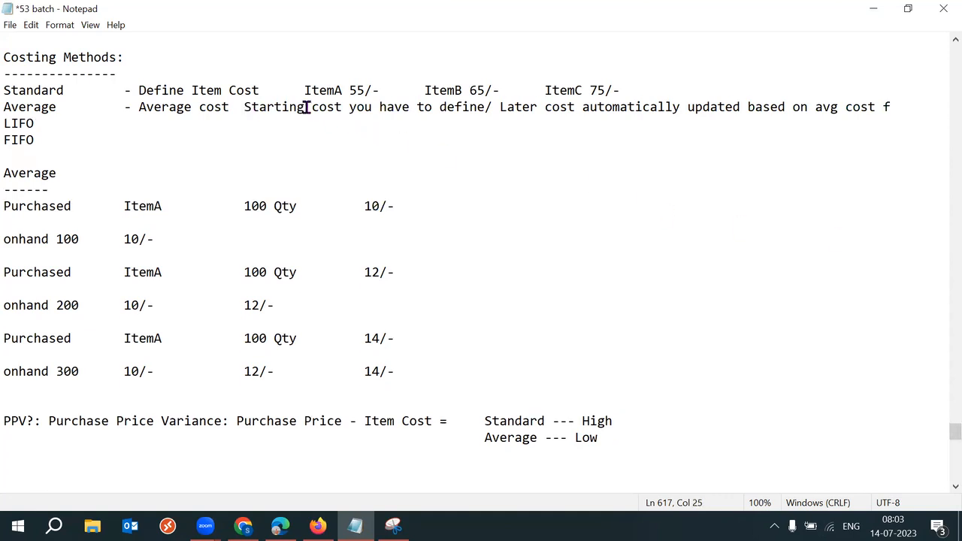
pyautogui.click(895, 107)
pyautogui.write('ormula')
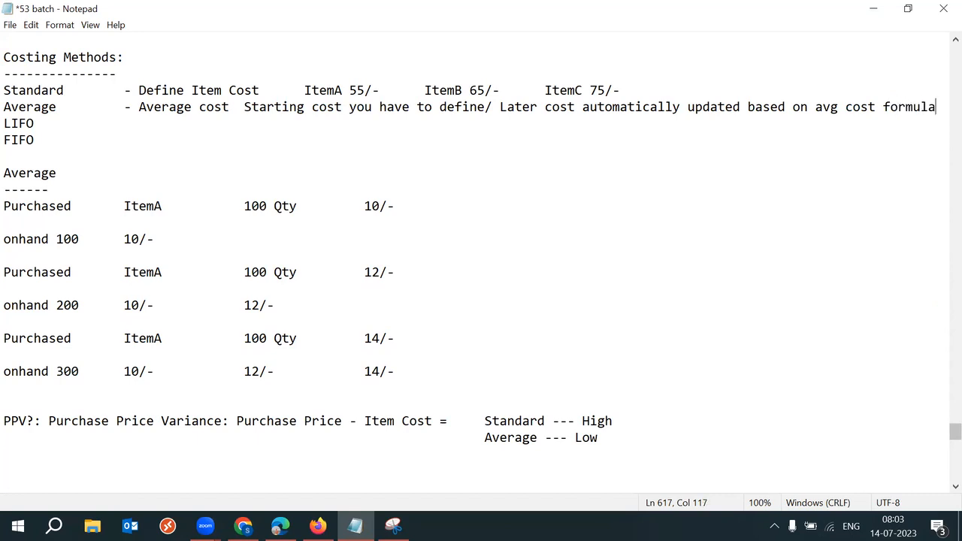
pyautogui.hotkey('ctrl', 's')
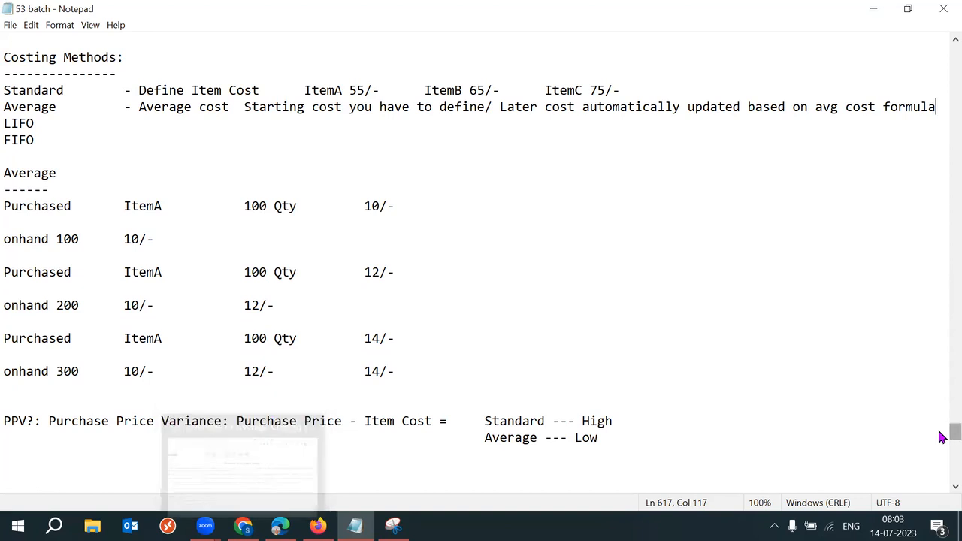
pyautogui.scroll(-3, 942, 438)
# Step: Add 'EBS:' and 'Fusion:' headings below the PPV notes and save
pyautogui.click(133, 357)
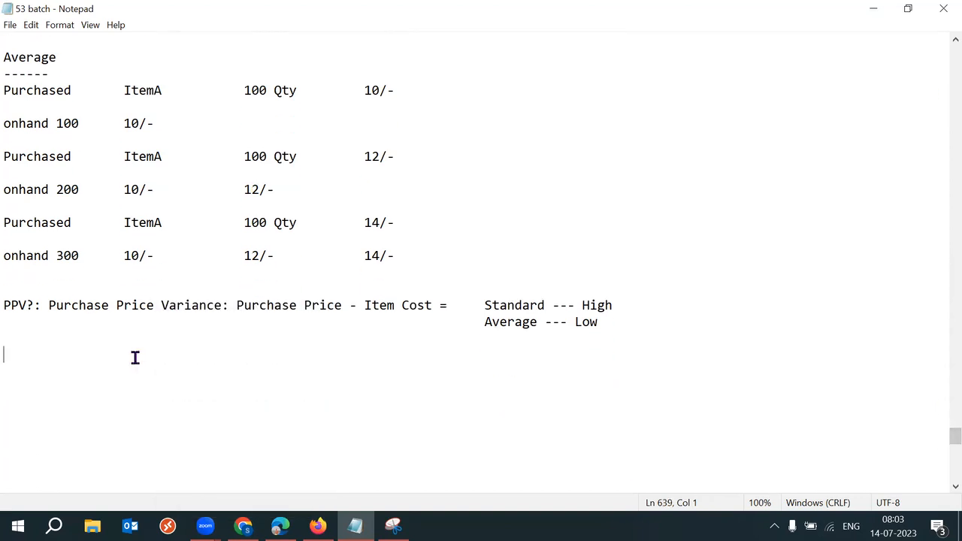
pyautogui.press('Return')
pyautogui.write('EBS')
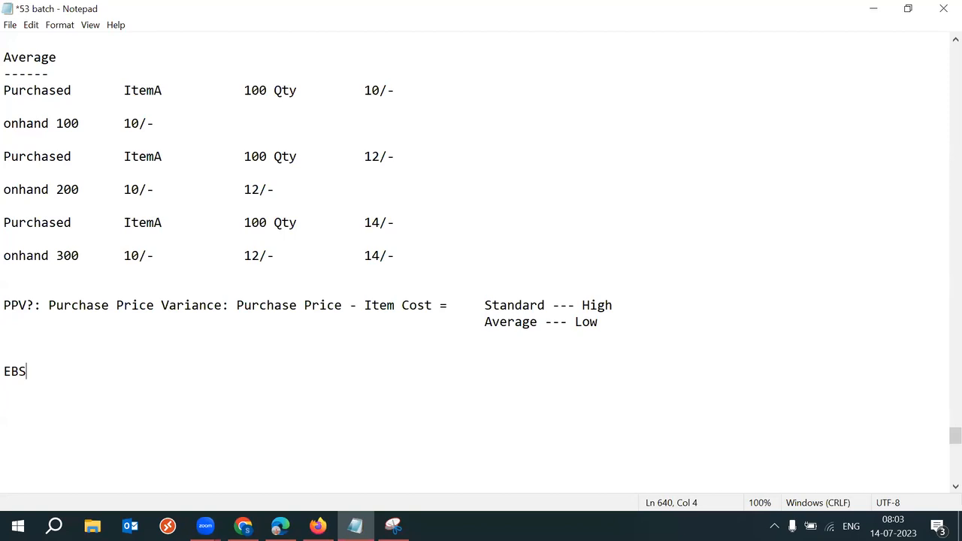
pyautogui.write(':')
pyautogui.press('Return')
pyautogui.press('Return')
pyautogui.press('Return')
pyautogui.press('Return')
pyautogui.press('Return')
pyautogui.press('Return')
pyautogui.press('Return')
pyautogui.press('Return')
pyautogui.press('Return')
pyautogui.press('Return')
pyautogui.press('BackSpace')
pyautogui.press('BackSpace')
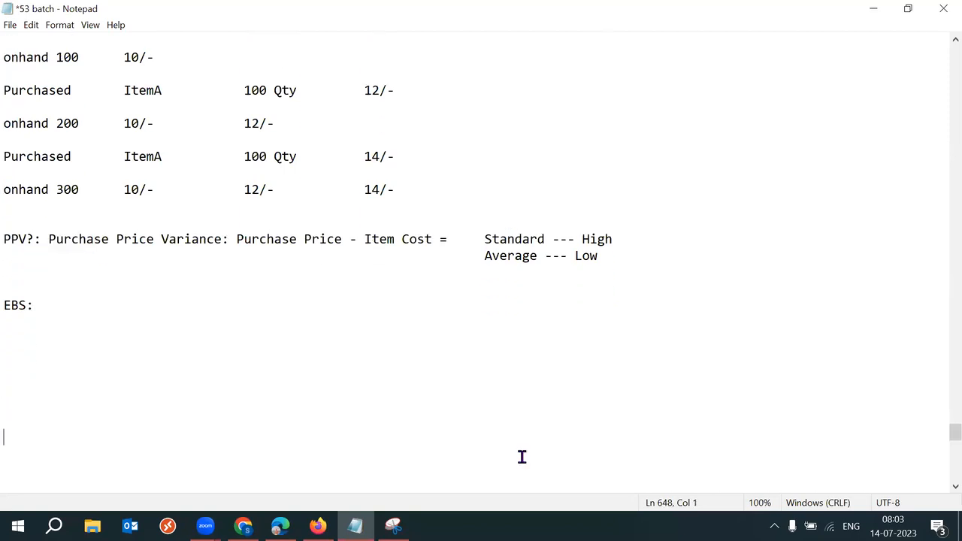
pyautogui.press('BackSpace')
pyautogui.press('BackSpace')
pyautogui.write('Fusion:')
pyautogui.hotkey('ctrl', 's')
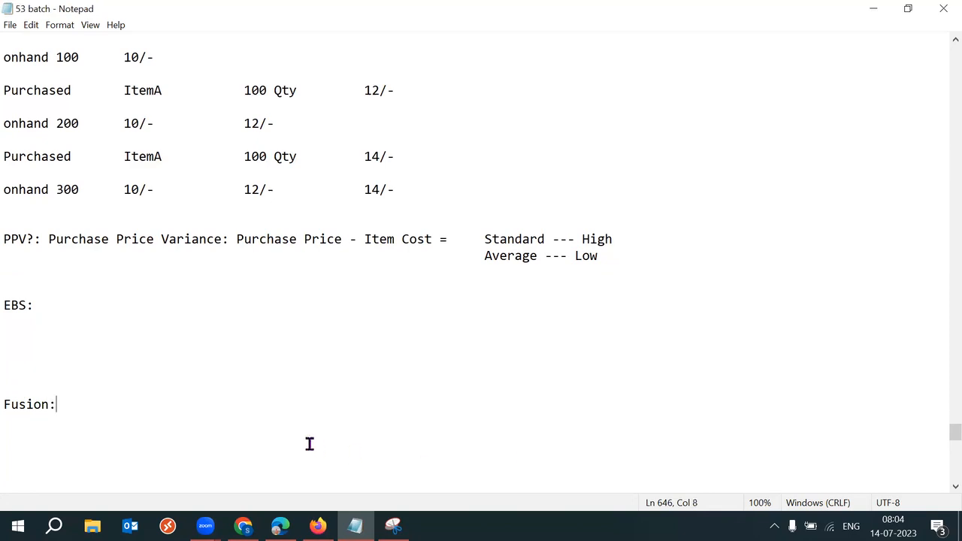
# Step: Add an indented 'Inv Org - Cost Method' entry under EBS:
pyautogui.click(239, 330)
pyautogui.press('Tab')
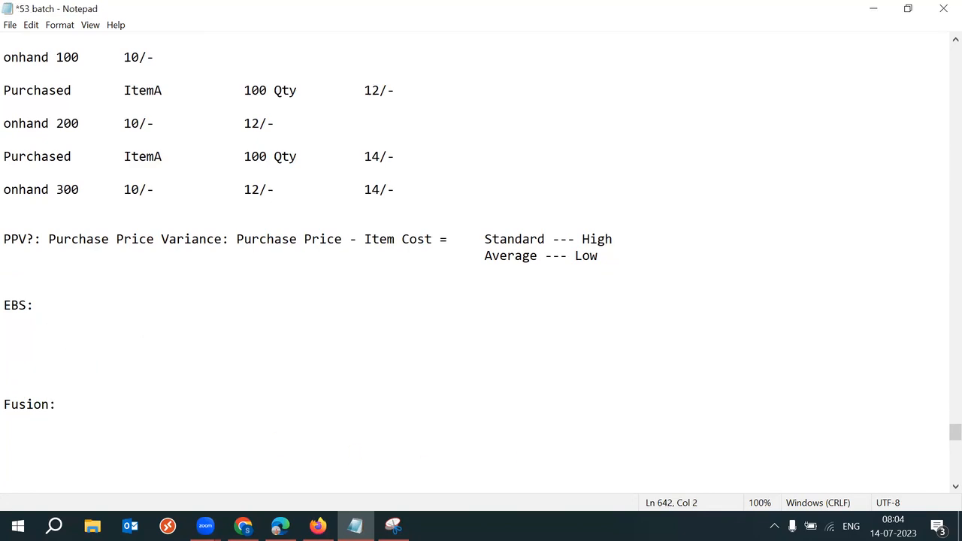
pyautogui.click(275, 327)
pyautogui.press('Tab')
pyautogui.write('Inv Org')
pyautogui.write('- Cost Method')
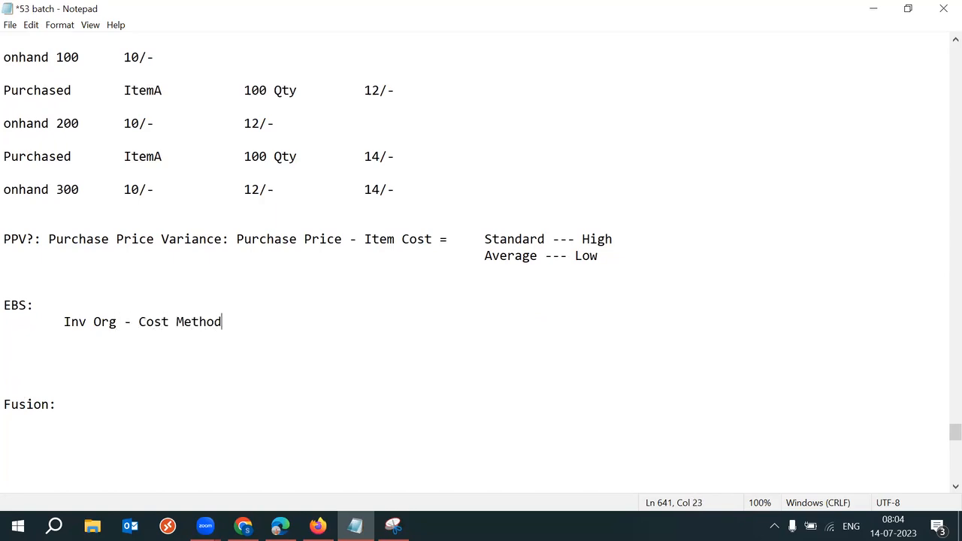
# Step: Make the first EBS entry 'Inv Org1' and add 'Standrd' before Cost Method
pyautogui.click(118, 321)
pyautogui.write('`1')
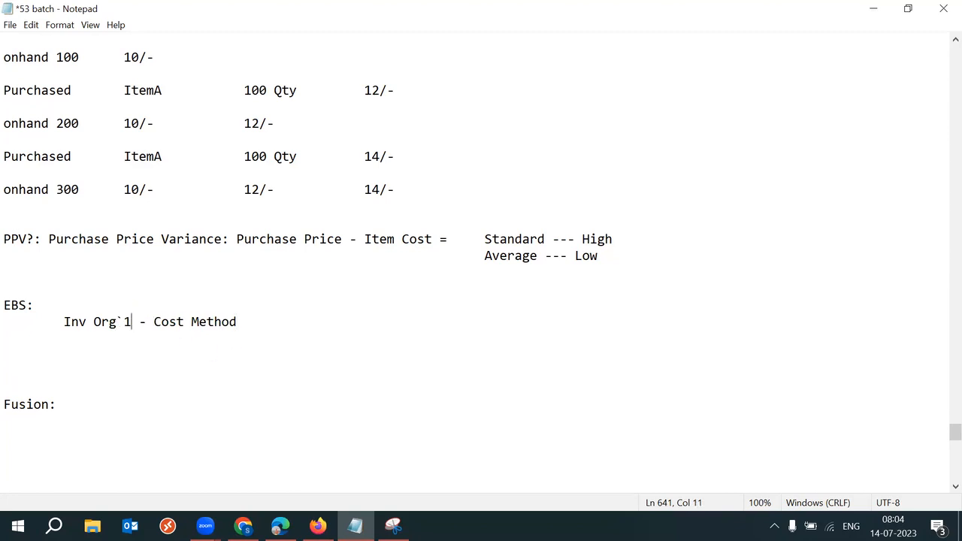
pyautogui.press('BackSpace')
pyautogui.press('BackSpace')
pyautogui.press('BackSpace')
pyautogui.write('1')
pyautogui.press('BackSpace')
pyautogui.write('g1')
pyautogui.click(145, 322)
pyautogui.write('Standrd')
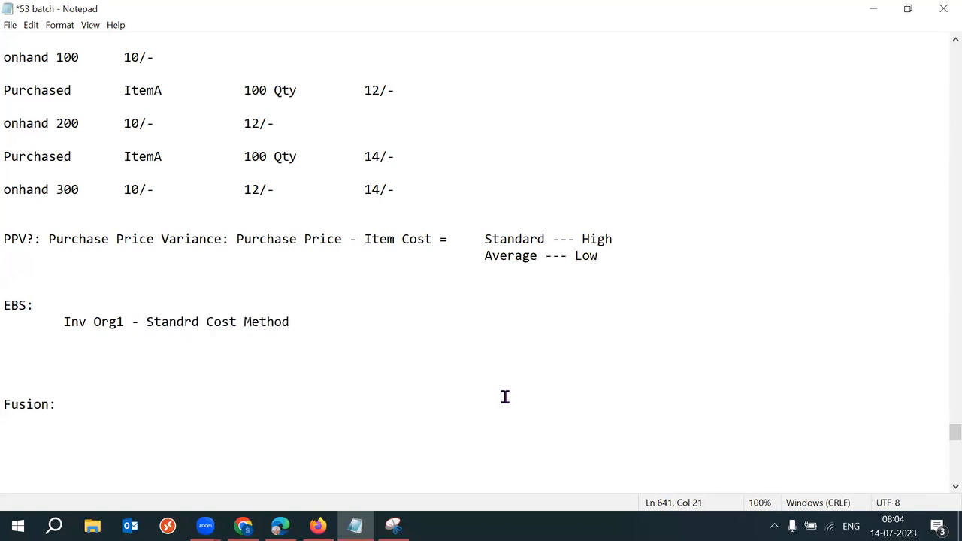
# Step: Add lines 'Inv Org2 - Standard Cost Method' and 'Inv Org3 - Average Cost Method'
pyautogui.doubleClick(365, 332)
pyautogui.click(328, 326)
pyautogui.press('Return')
pyautogui.write('Inv Org2 - S')
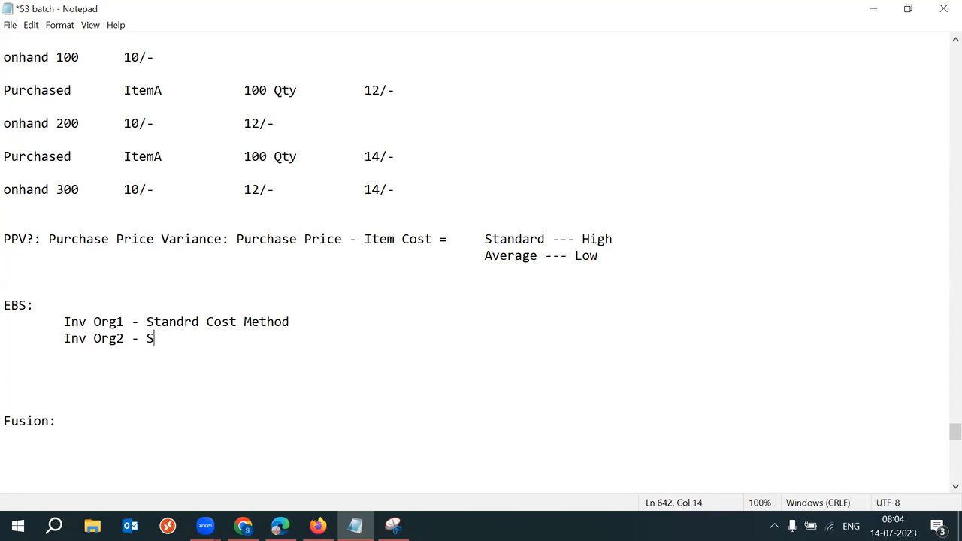
pyautogui.write('tandard Cost Method')
pyautogui.press('Return')
pyautogui.write('Inv Or')
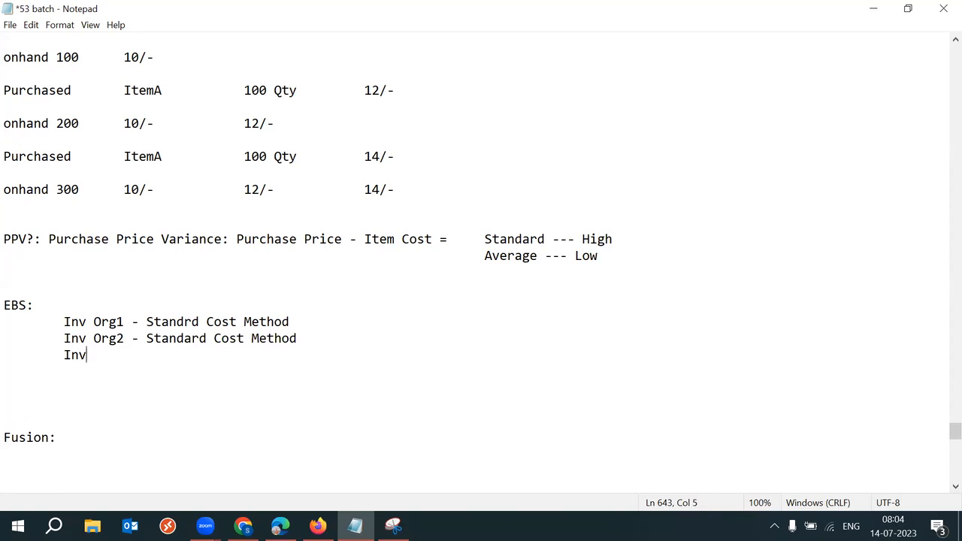
pyautogui.write('g3 - Average Cost Method')
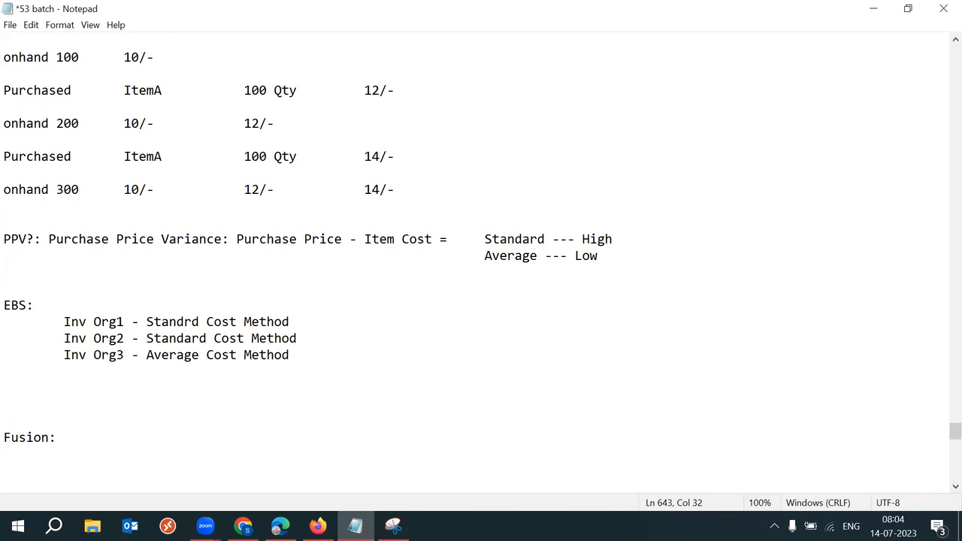
# Step: Tidy spacing: separate Inv Org3, re-indent Inv Org1, and start a line under Fusion:
pyautogui.click(23, 387)
pyautogui.press('Delete')
pyautogui.press('Delete')
pyautogui.press('Delete')
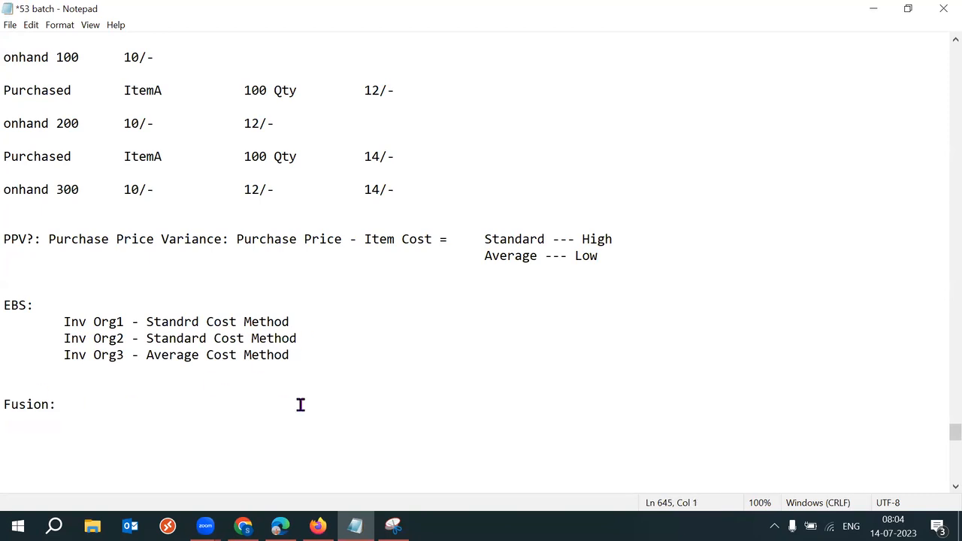
pyautogui.click(316, 333)
pyautogui.press('Return')
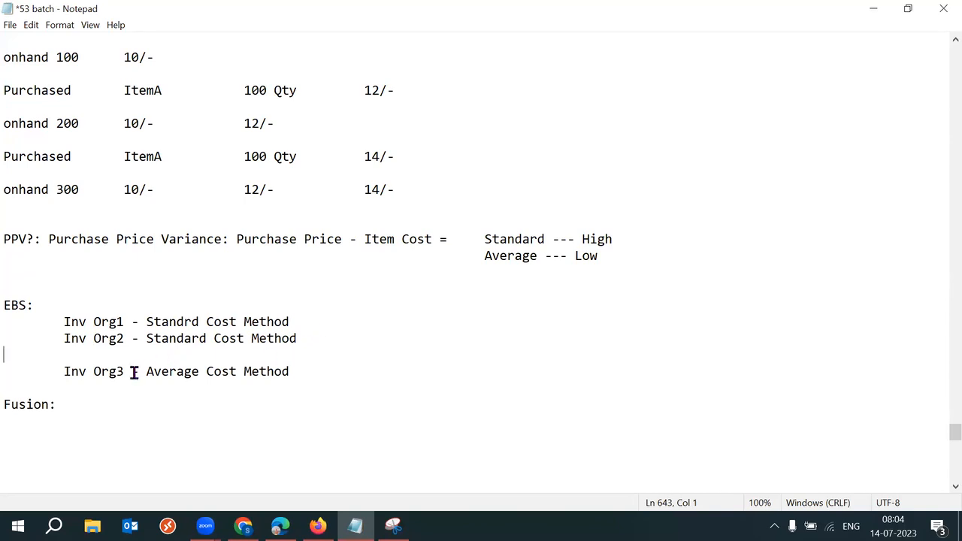
pyautogui.click(53, 322)
pyautogui.press('Return')
pyautogui.press('Tab')
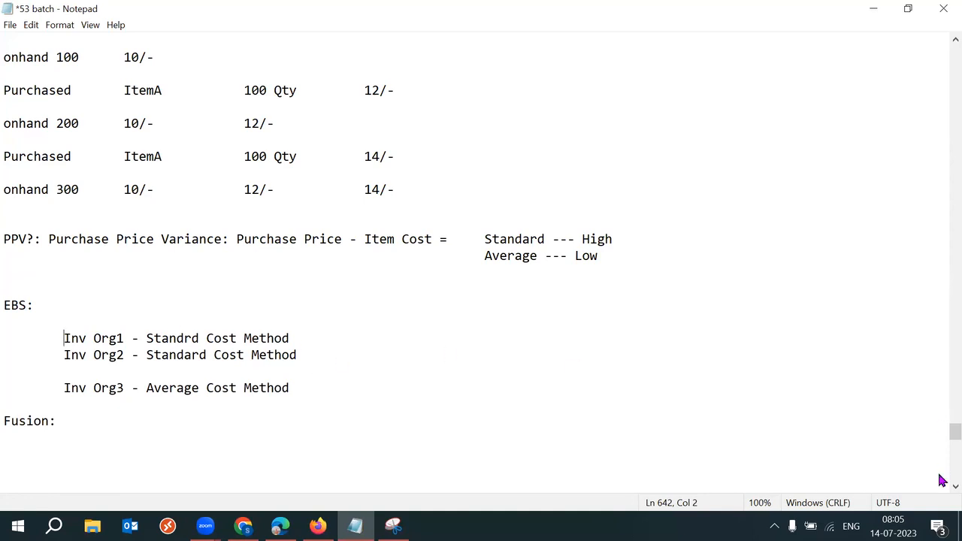
pyautogui.scroll(-4, 941, 444)
pyautogui.click(113, 242)
pyautogui.press('Return')
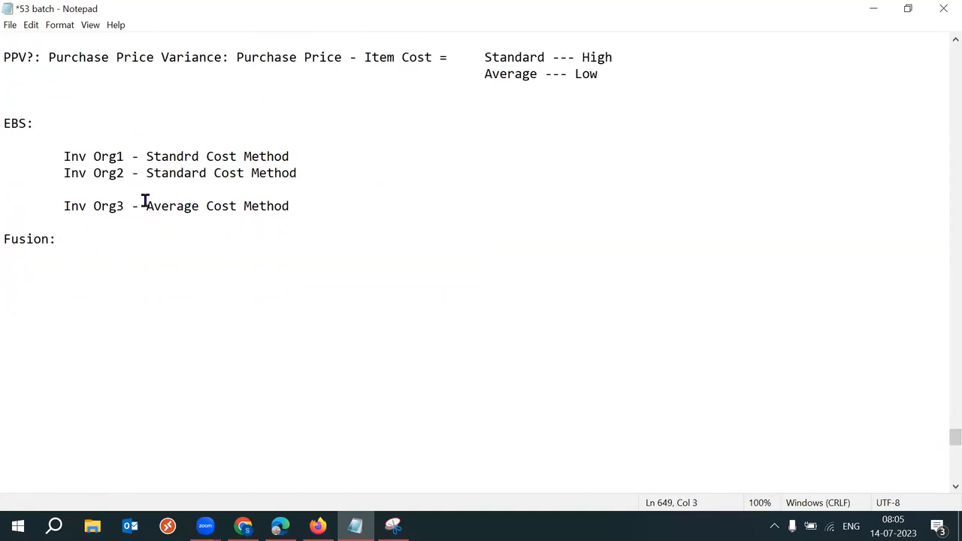
# Step: Correct Inv Org1's misspelled 'Standrd' to 'Standard' and save the notes
pyautogui.moveTo(61, 156); pyautogui.dragTo(128, 209)
pyautogui.click(288, 206)
pyautogui.moveTo(64, 157); pyautogui.dragTo(232, 168)
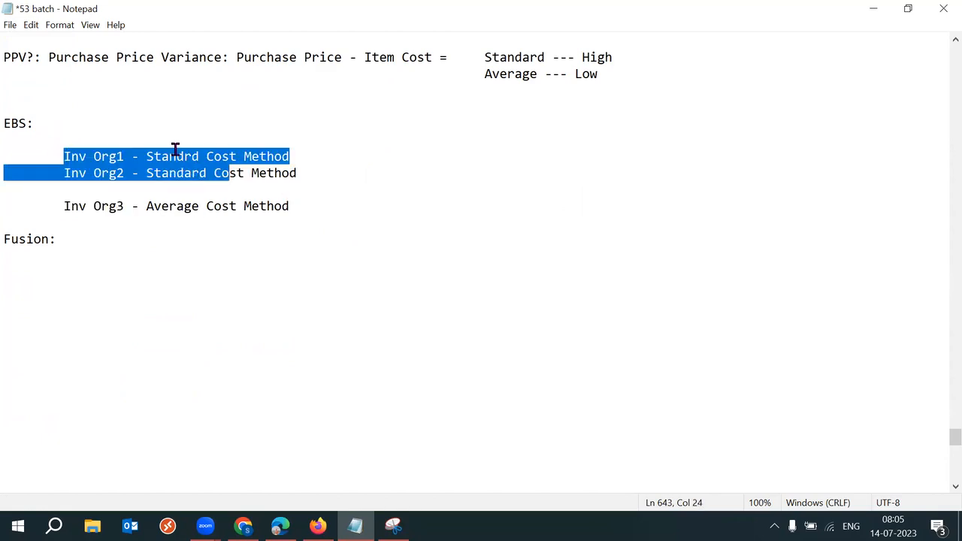
pyautogui.click(184, 156)
pyautogui.write('a')
pyautogui.hotkey('ctrl', 's')
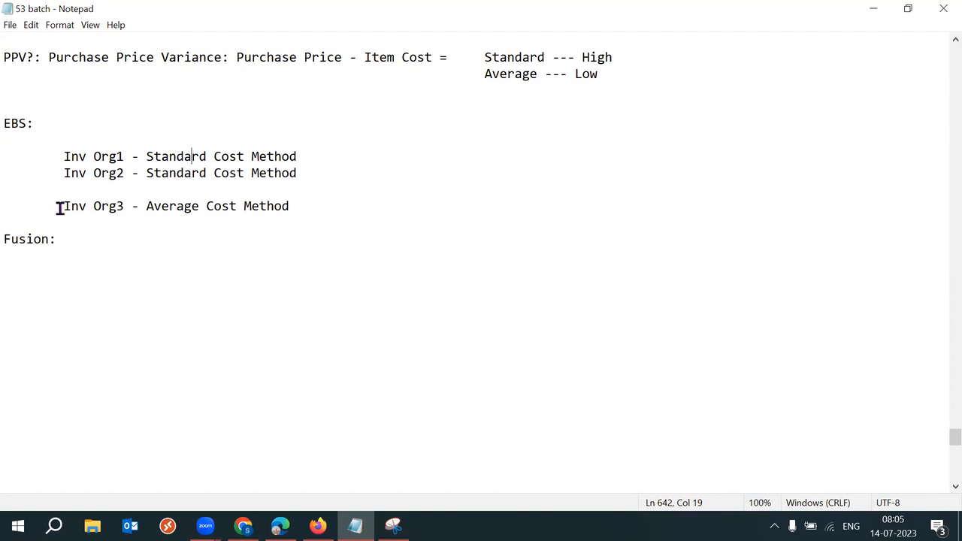
# Step: Add an indented 'Cost Org - Standard Cost Method' line below the Fusion: heading
pyautogui.moveTo(58, 208); pyautogui.dragTo(127, 212)
pyautogui.click(144, 206)
pyautogui.keyDown('shift'); pyautogui.click(223, 206); pyautogui.keyUp('shift')
pyautogui.click(308, 204)
pyautogui.click(81, 239)
pyautogui.press('Return')
pyautogui.press('Return')
pyautogui.press('Tab')
pyautogui.write('Cost POr')
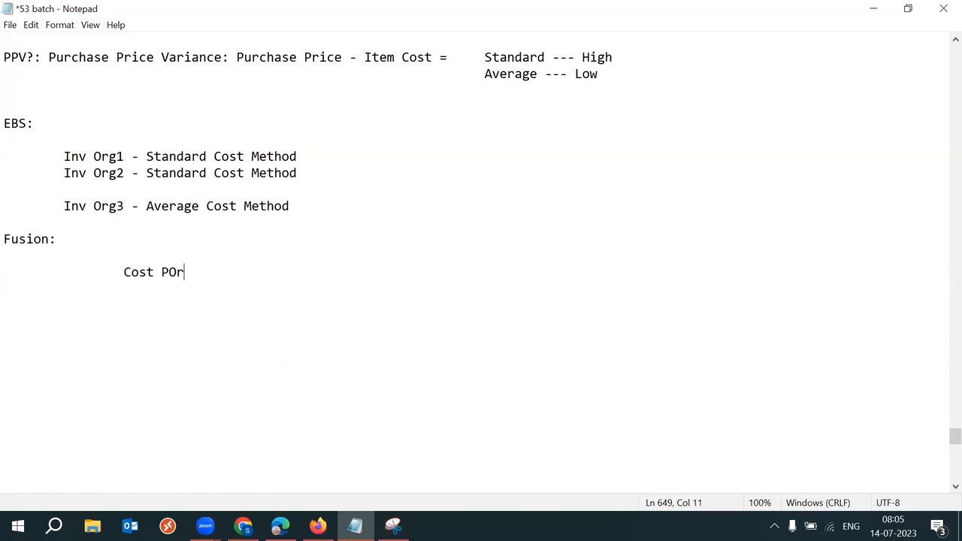
pyautogui.press('BackSpace')
pyautogui.press('BackSpace')
pyautogui.write('rg - Standard Cos')
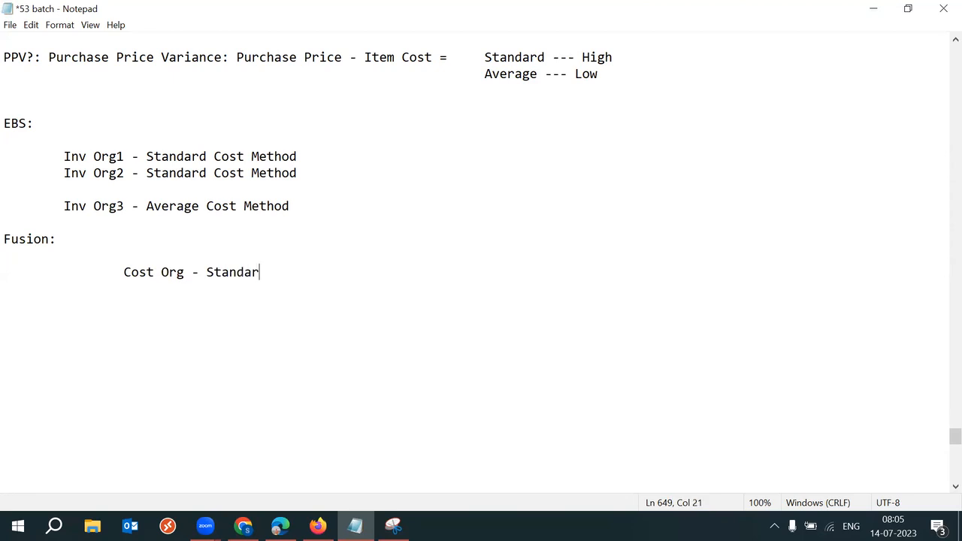
pyautogui.write('t Method')
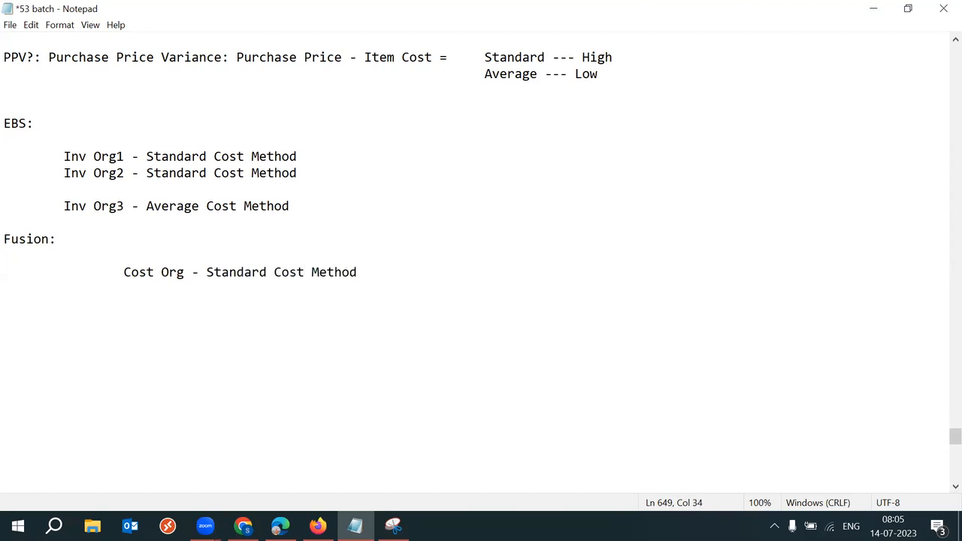
pyautogui.moveTo(122, 273); pyautogui.dragTo(365, 273)
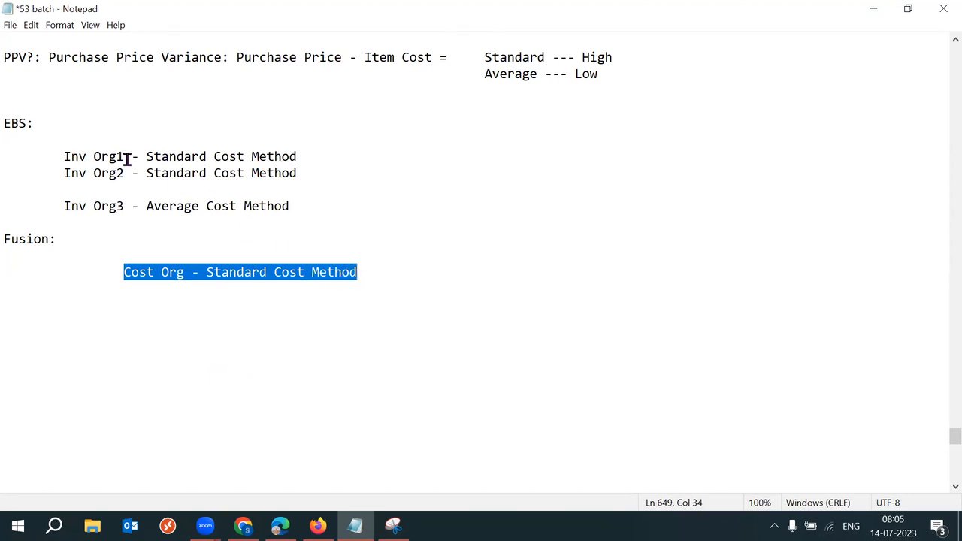
pyautogui.moveTo(129, 158); pyautogui.dragTo(64, 159)
pyautogui.hotkey('ctrl', 'c')
# Step: Paste Inv Org1 on a new line below Cost Org and indent it one level further
pyautogui.click(410, 269)
pyautogui.press('Down')
pyautogui.press('Down')
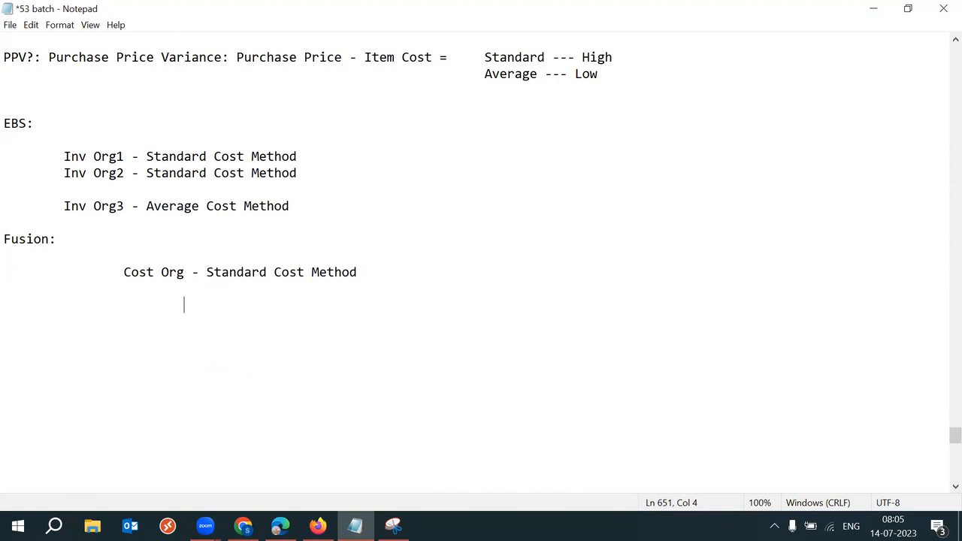
pyautogui.hotkey('ctrl', 'v')
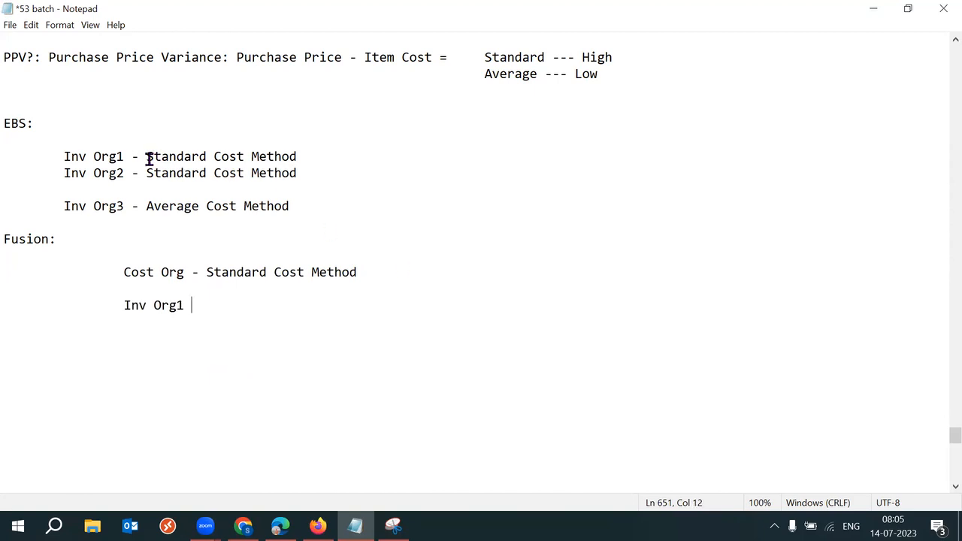
pyautogui.moveTo(147, 156); pyautogui.dragTo(254, 156)
pyautogui.moveTo(125, 173); pyautogui.dragTo(63, 175)
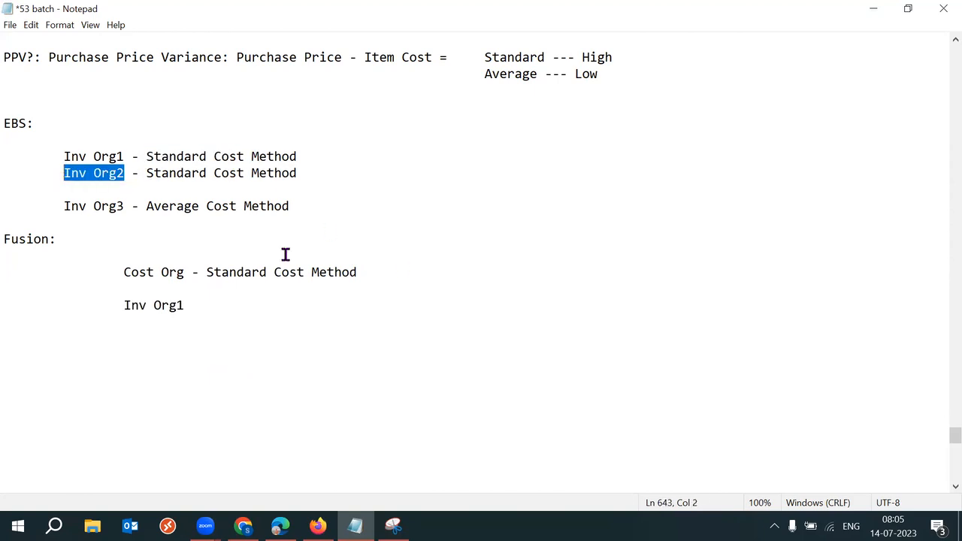
pyautogui.click(199, 306)
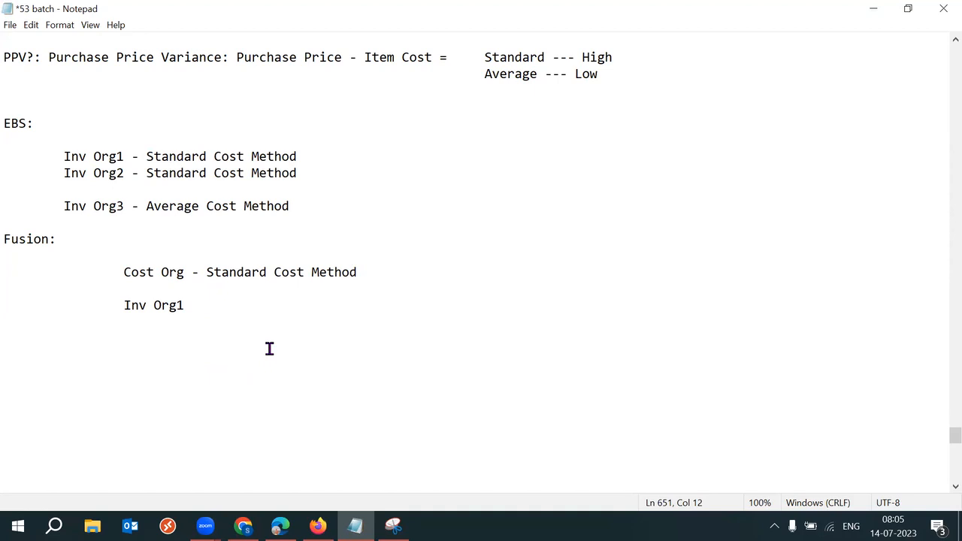
pyautogui.click(113, 306)
pyautogui.press('Tab')
# Step: Add Inv Org2 directly beneath Fusion's Inv Org1 and remove the extra blank line
pyautogui.click(276, 307)
pyautogui.press('Return')
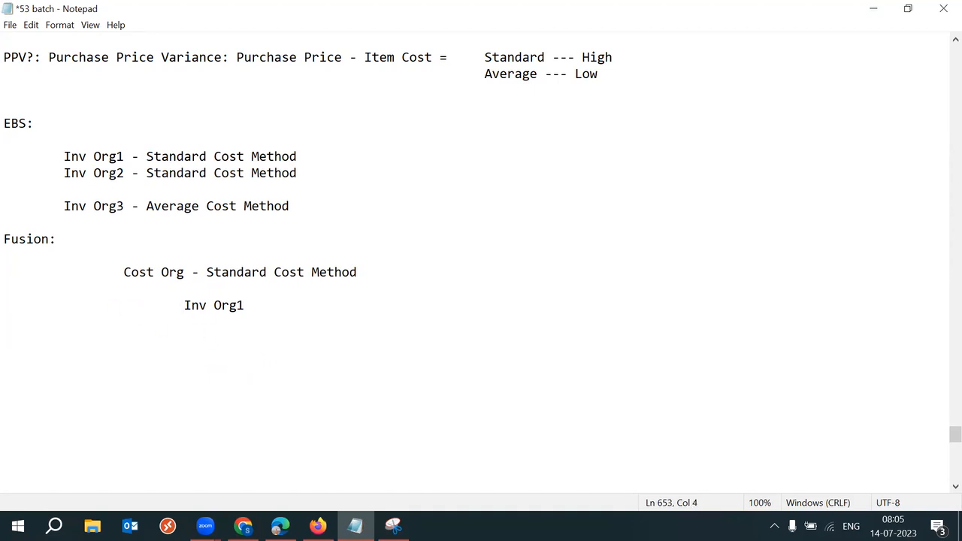
pyautogui.write('Inv Org2')
pyautogui.press('Delete')
pyautogui.moveTo(171, 307); pyautogui.dragTo(270, 324)
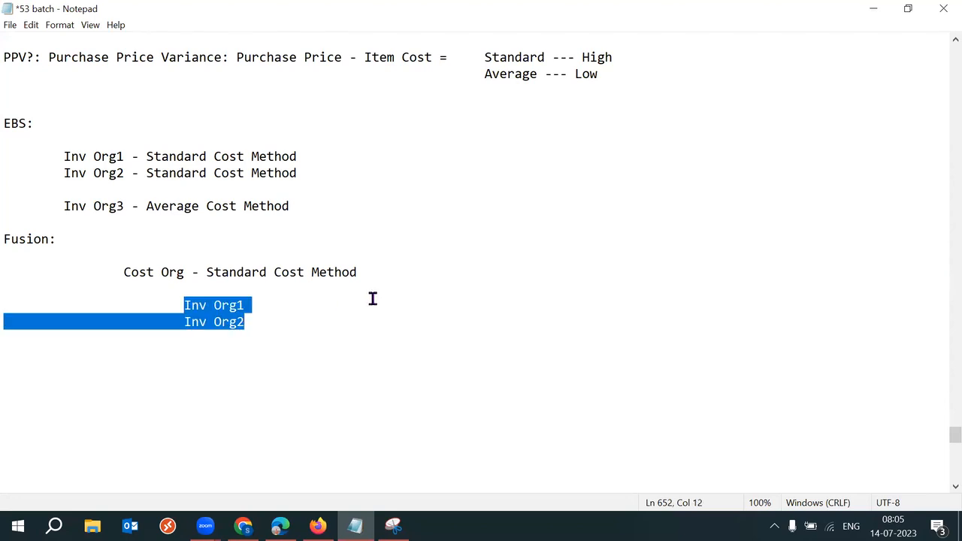
pyautogui.moveTo(109, 273); pyautogui.dragTo(189, 273)
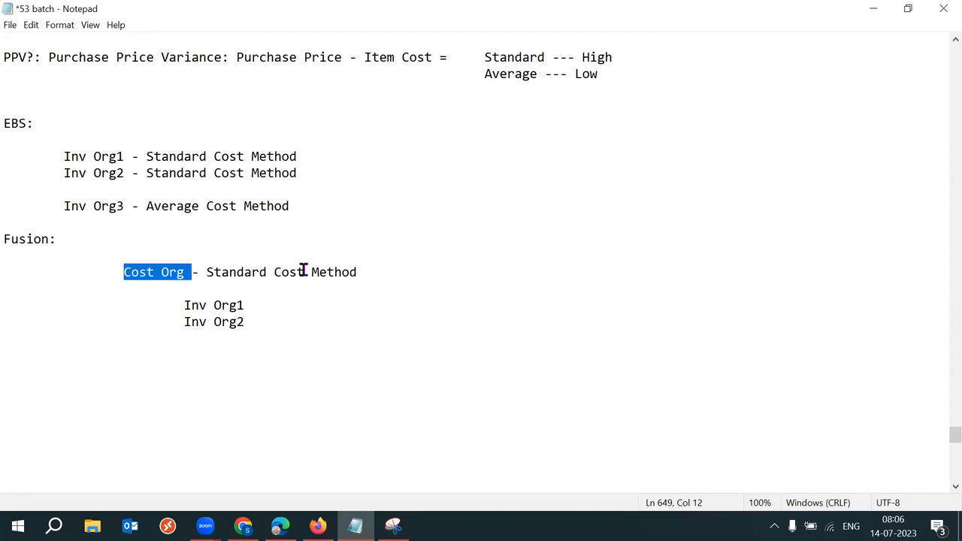
pyautogui.moveTo(366, 272); pyautogui.dragTo(250, 323)
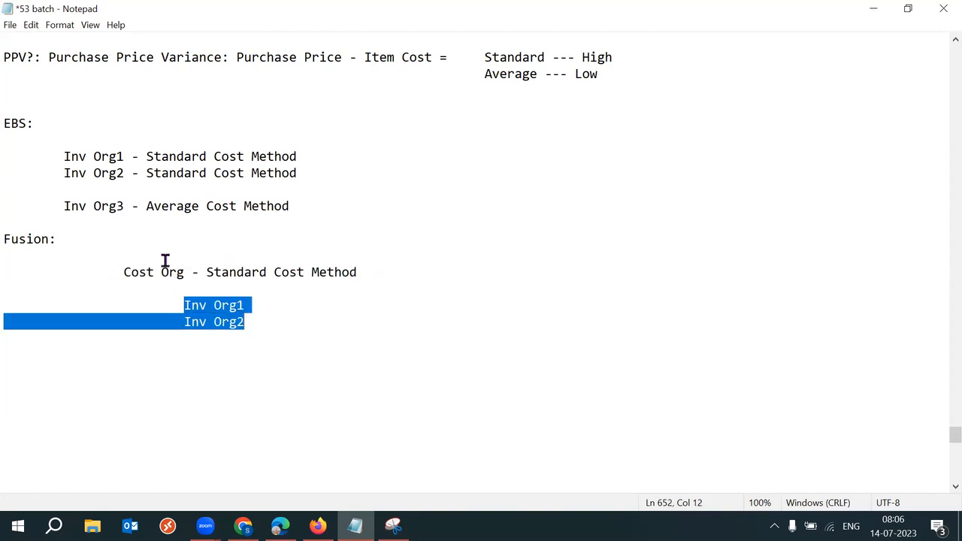
pyautogui.moveTo(59, 157); pyautogui.dragTo(129, 173)
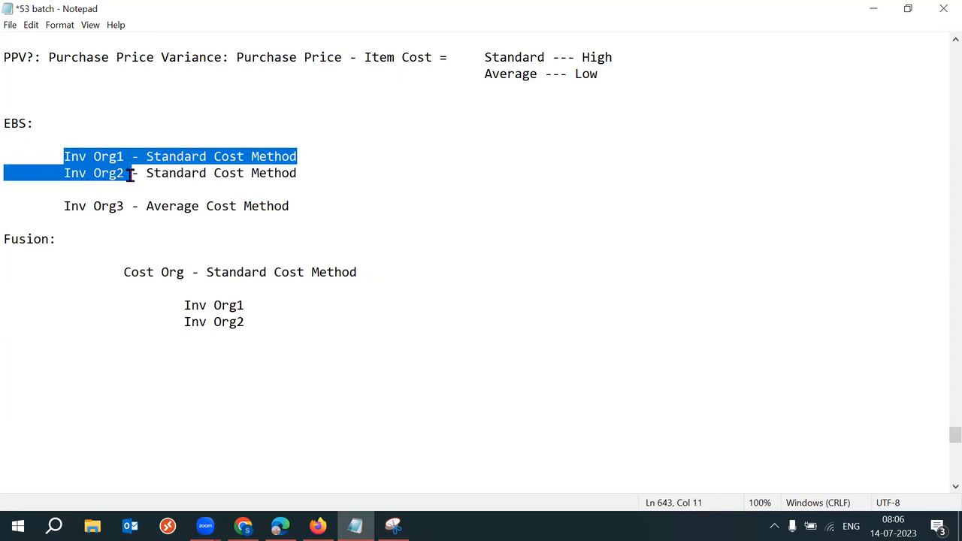
pyautogui.click(308, 184)
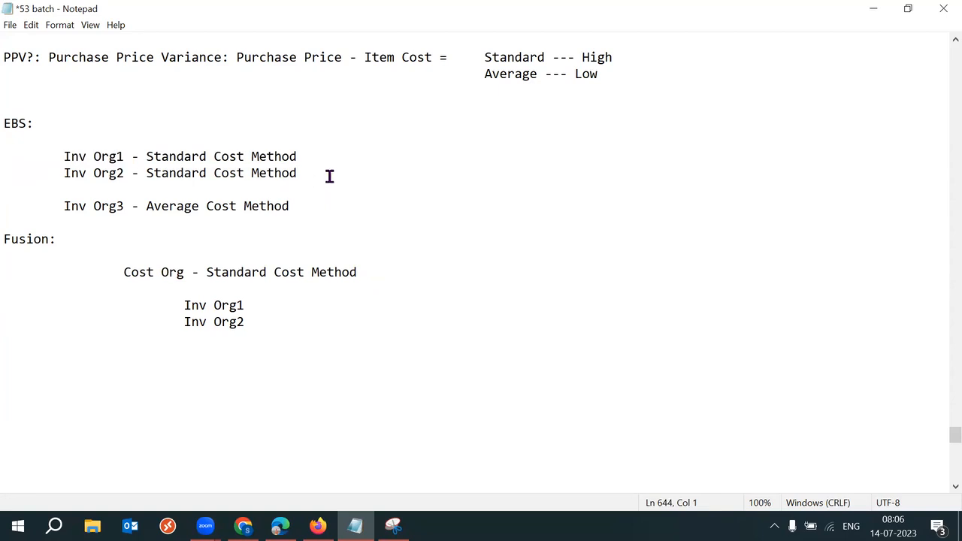
# Step: Add 'Inv Org4 - Standard' below Inv Org2 in the EBS list
pyautogui.press('Return')
pyautogui.write('Inv Org4 - Standard')
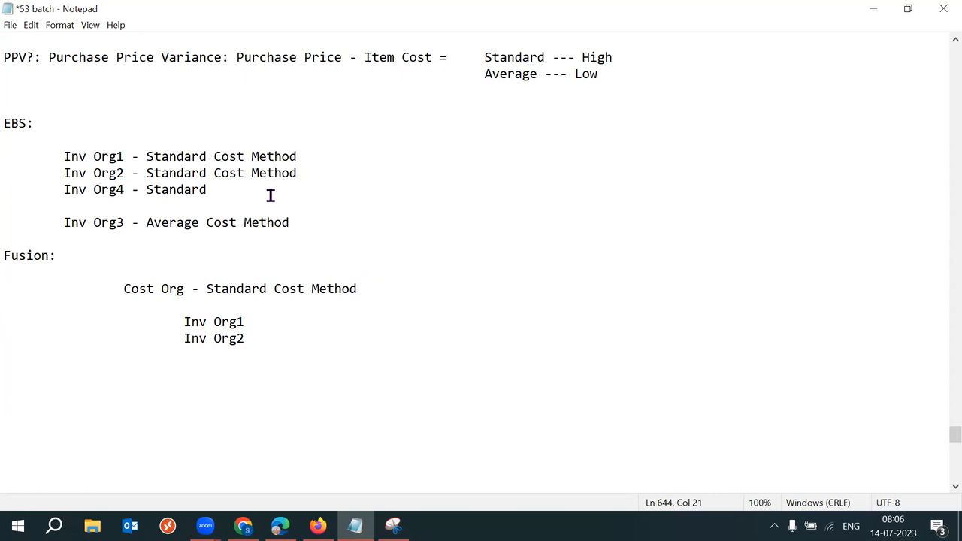
pyautogui.moveTo(132, 191); pyautogui.dragTo(60, 193)
pyautogui.hotkey('ctrl', 'c')
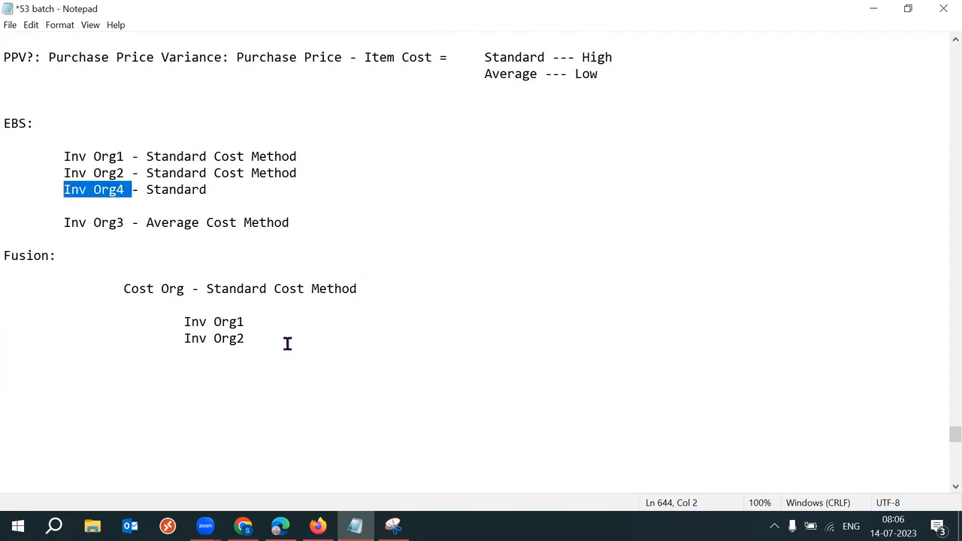
# Step: Paste Inv Org4 on a new line under Fusion's Inv Org2
pyautogui.click(263, 343)
pyautogui.press('Return')
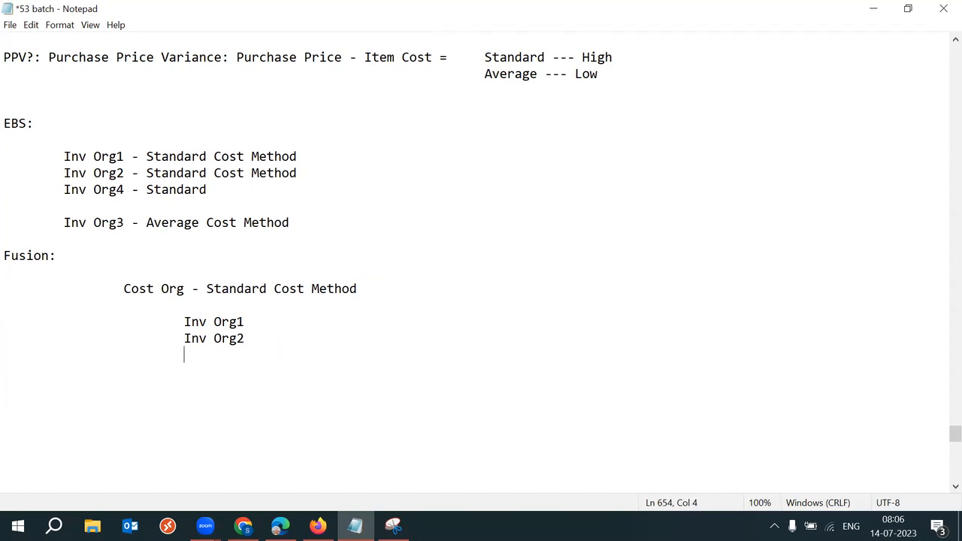
pyautogui.hotkey('ctrl', 'v')
pyautogui.moveTo(64, 223); pyautogui.dragTo(139, 224)
pyautogui.click(365, 290)
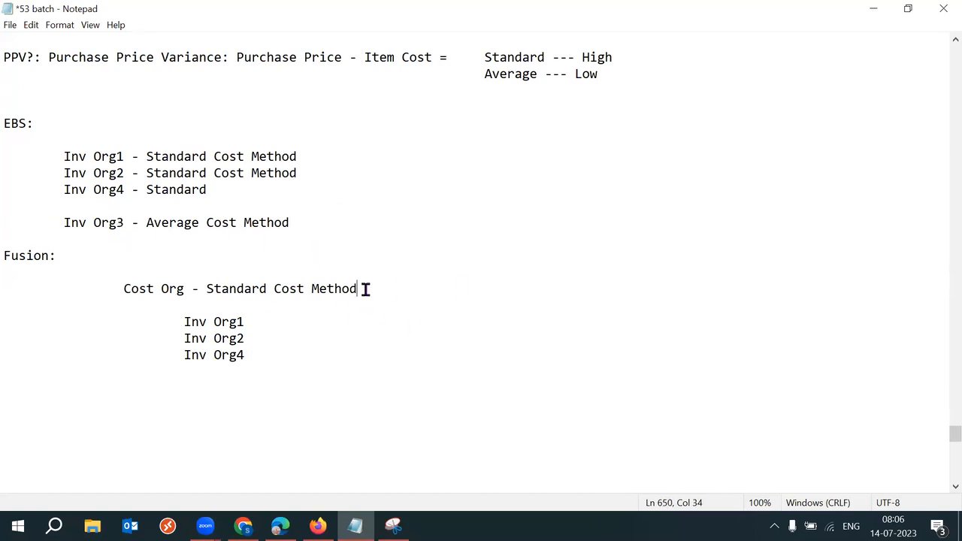
# Step: Type a second Fusion heading, 'Cost Org - Average Cost Method', fixing the typos
pyautogui.write('S')
pyautogui.press('BackSpace')
pyautogui.write('Cost')
pyautogui.write(' Org - Av')
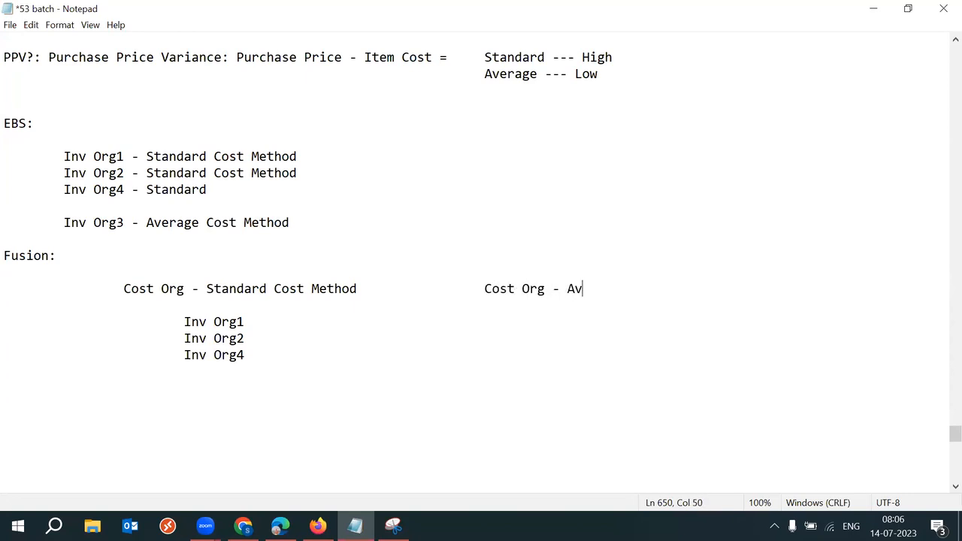
pyautogui.write('erage Cost Method')
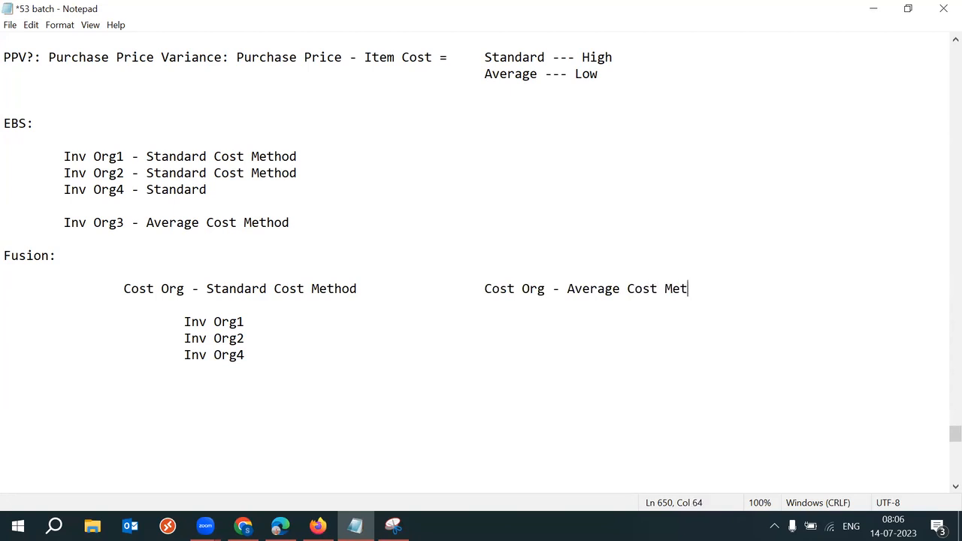
pyautogui.press('BackSpace')
pyautogui.press('BackSpace')
pyautogui.write('hod')
# Step: Copy Inv Org3 from EBS and paste it under the Average Cost Method cost org
pyautogui.moveTo(132, 222); pyautogui.dragTo(60, 224)
pyautogui.hotkey('ctrl', 'c')
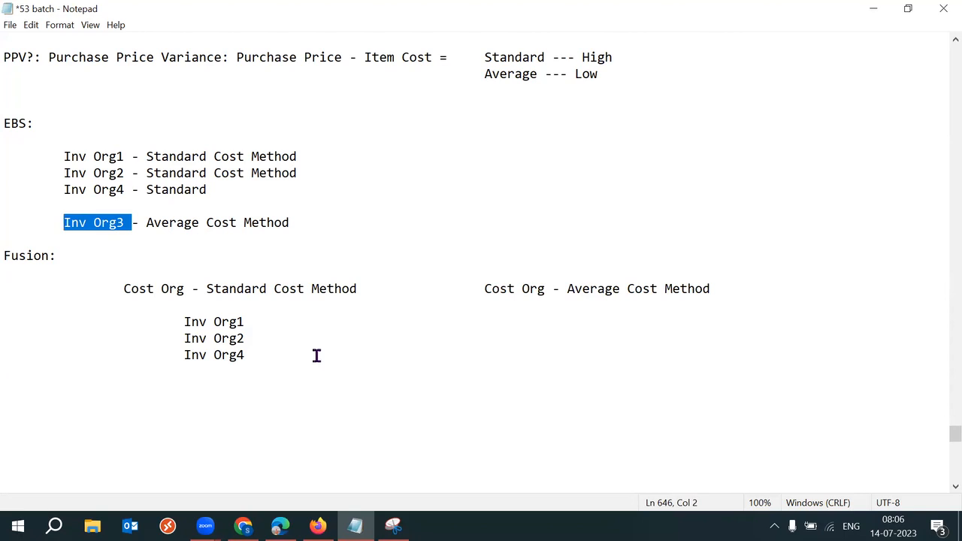
pyautogui.moveTo(275, 324); pyautogui.dragTo(324, 340)
pyautogui.click(283, 317)
pyautogui.press('Tab')
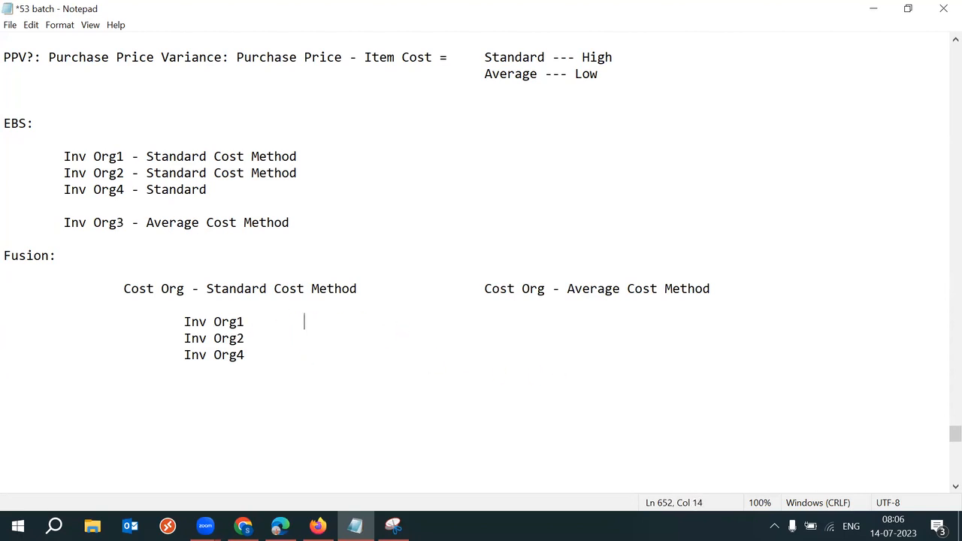
pyautogui.hotkey('ctrl', 'v')
# Step: Start a new 'Inv Org5' entry below Inv Org3 in the EBS list
pyautogui.click(321, 225)
pyautogui.press('Return')
pyautogui.press('Return')
pyautogui.write('Inv Ogt')
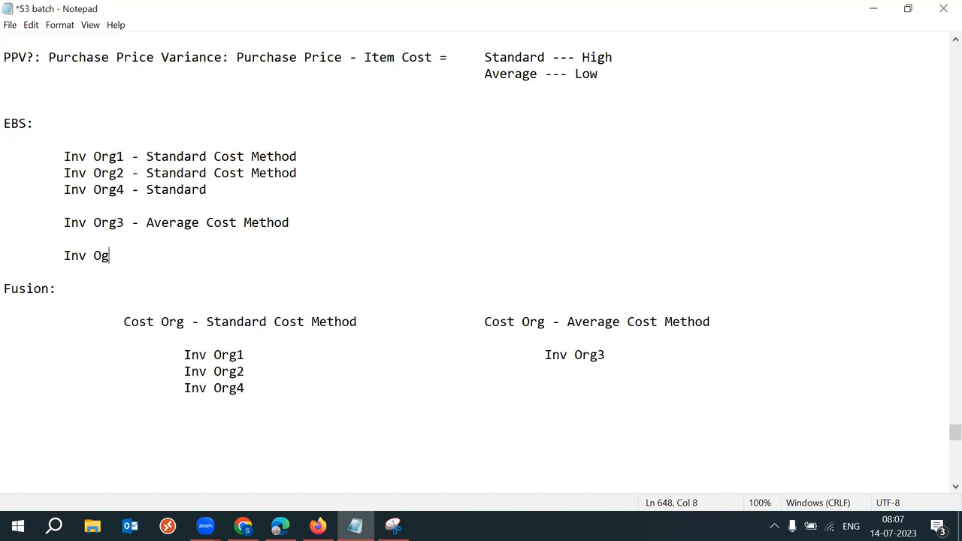
pyautogui.press('BackSpace')
pyautogui.write('rg5 -')
# Step: Highlight the new EBS Inv Org5 entry while explaining it
pyautogui.moveTo(126, 255); pyautogui.dragTo(61, 257)
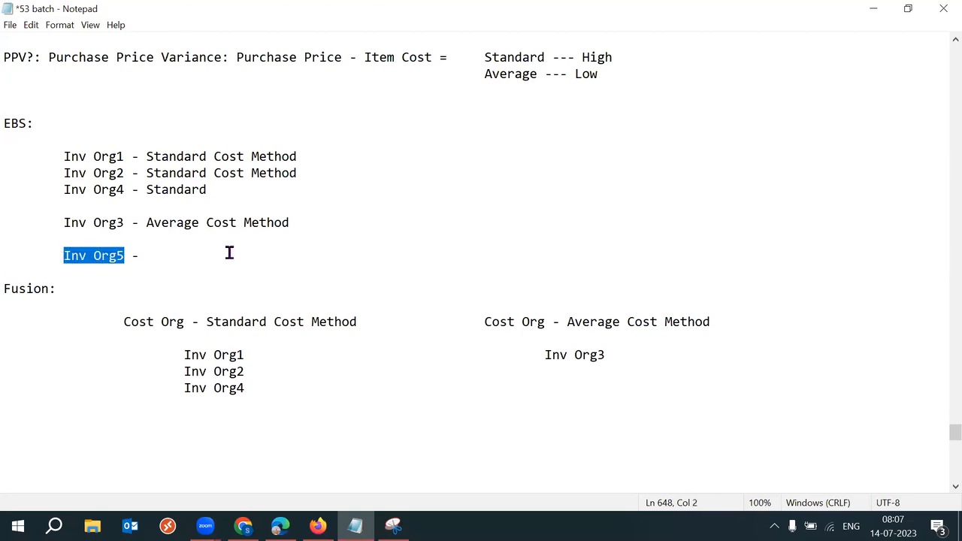
pyautogui.click(163, 254)
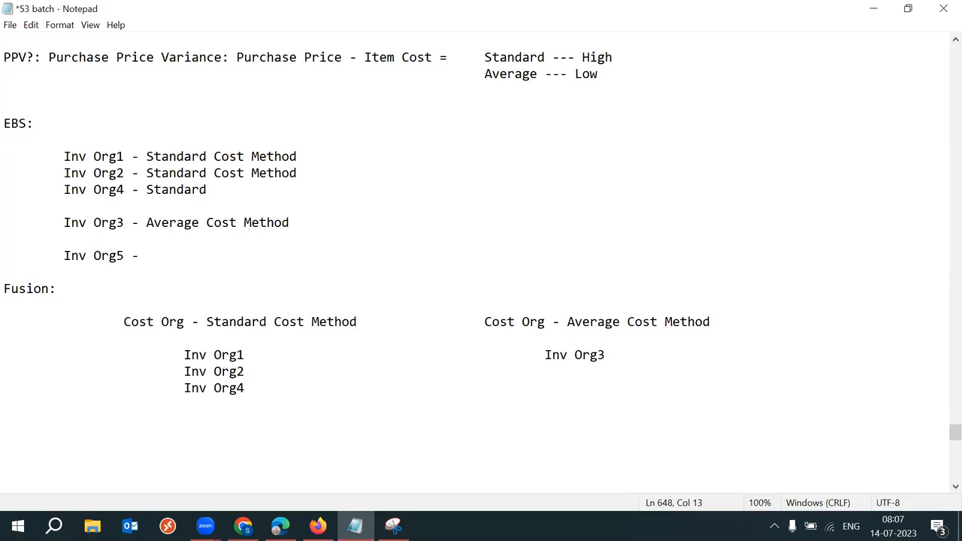
pyautogui.moveTo(56, 257); pyautogui.dragTo(125, 258)
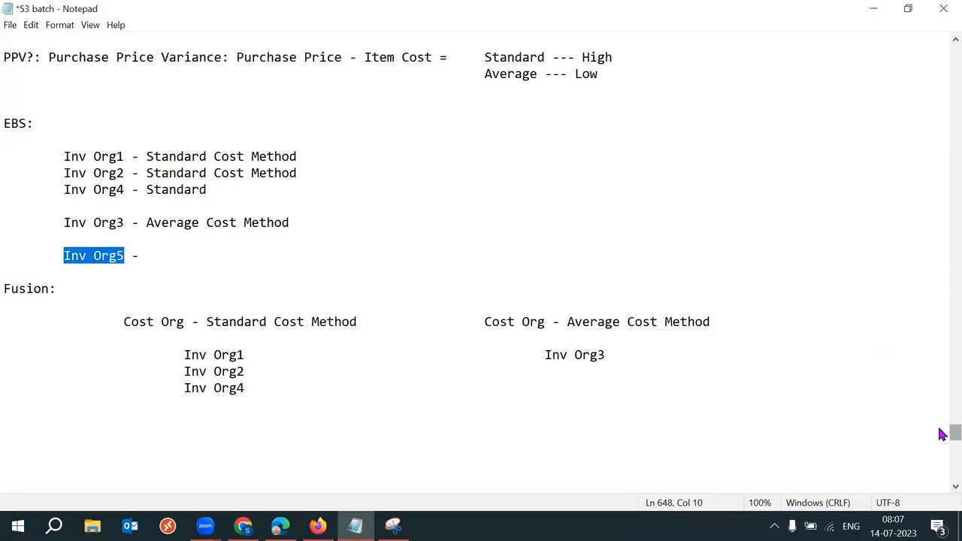
# Step: Revisit the PPV note pairing Standard with High and Average with Low, then return to Inv Org5
pyautogui.scroll(1, 944, 434)
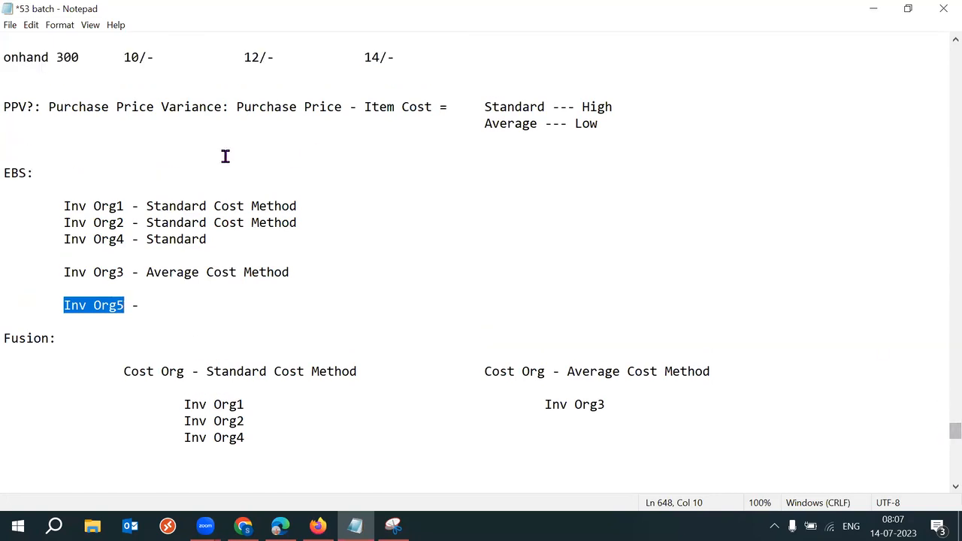
pyautogui.moveTo(34, 107); pyautogui.dragTo(3, 107)
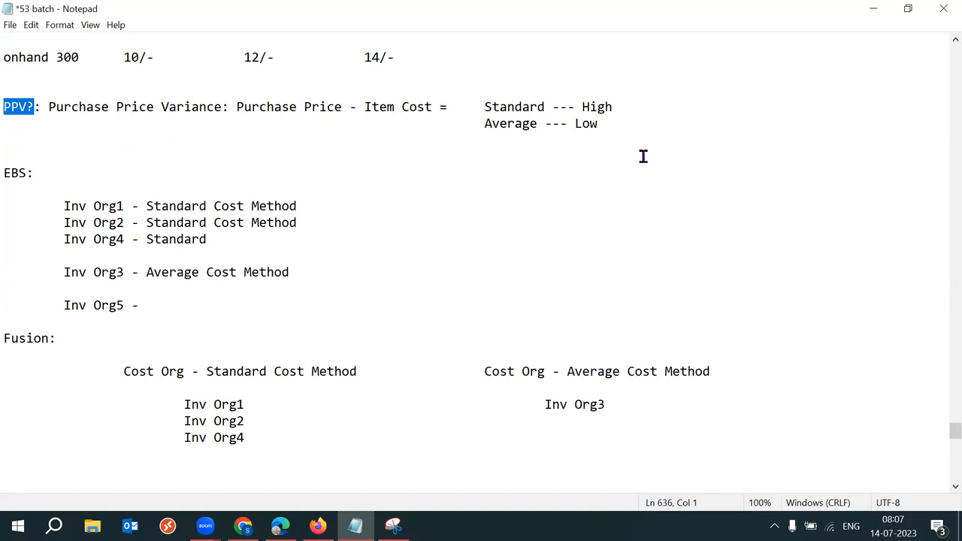
pyautogui.moveTo(576, 124); pyautogui.dragTo(604, 124)
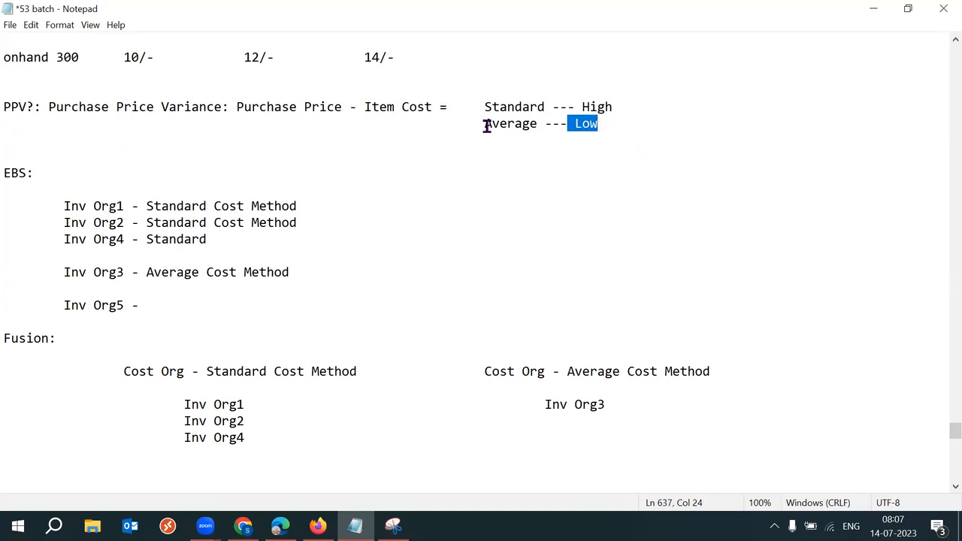
pyautogui.moveTo(485, 124); pyautogui.dragTo(545, 124)
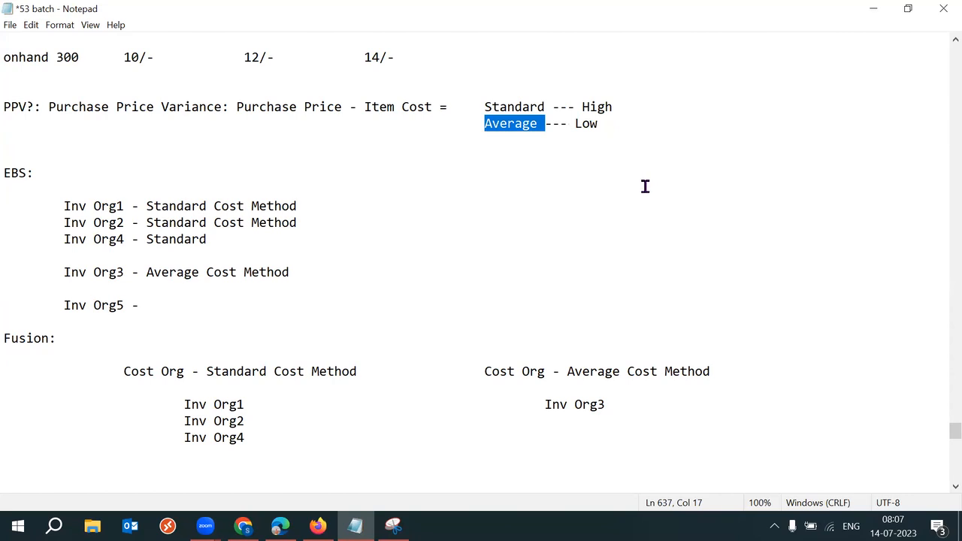
pyautogui.moveTo(583, 106); pyautogui.dragTo(614, 107)
pyautogui.moveTo(485, 106); pyautogui.dragTo(537, 106)
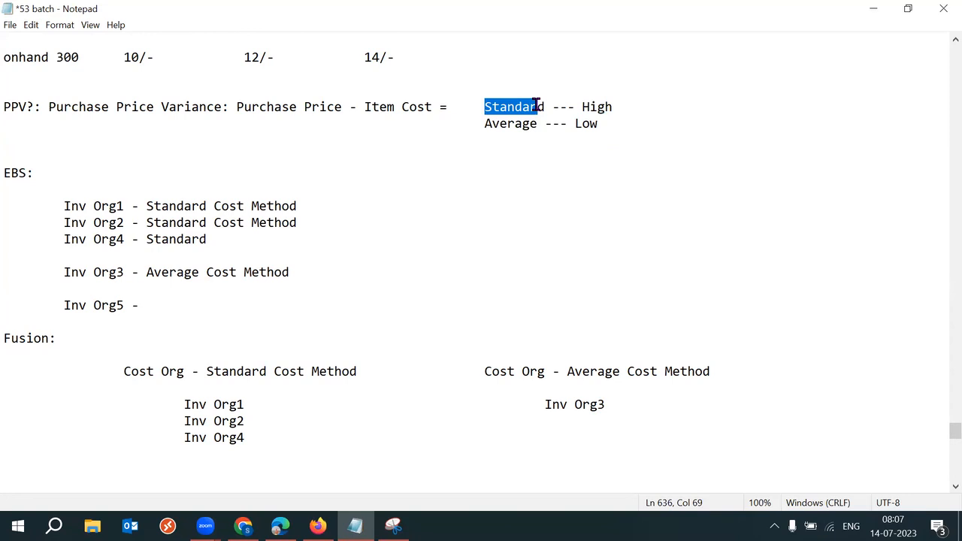
pyautogui.moveTo(60, 305); pyautogui.dragTo(122, 305)
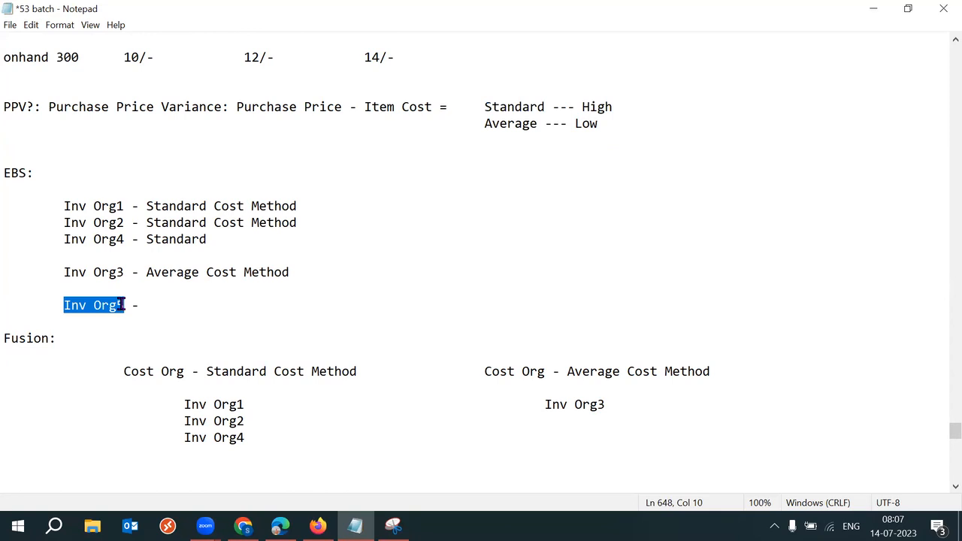
pyautogui.moveTo(133, 305); pyautogui.dragTo(221, 304)
pyautogui.click(164, 299)
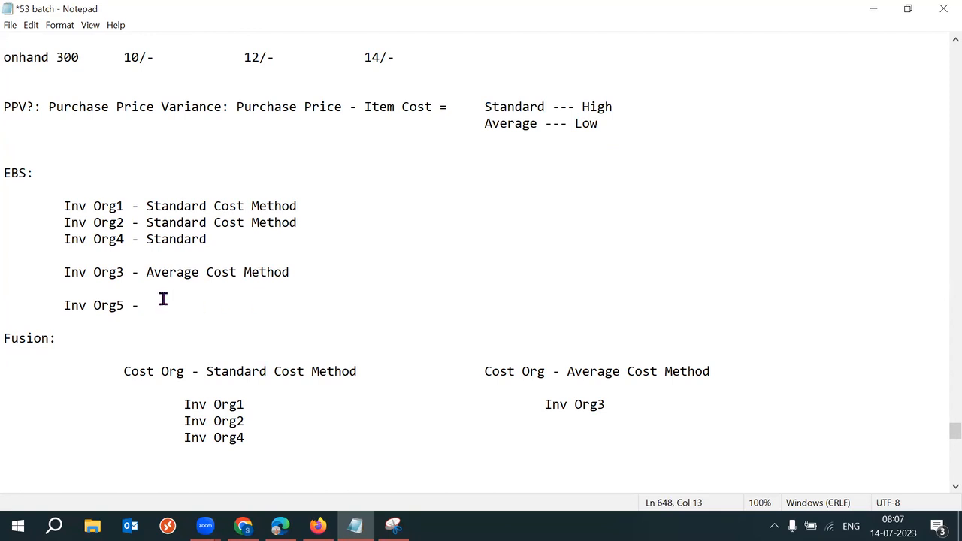
# Step: Mark EBS Inv Org5 as Average and type Inv Org5 beneath Inv Org3 in Fusion
pyautogui.write('Average')
pyautogui.moveTo(124, 305); pyautogui.dragTo(64, 306)
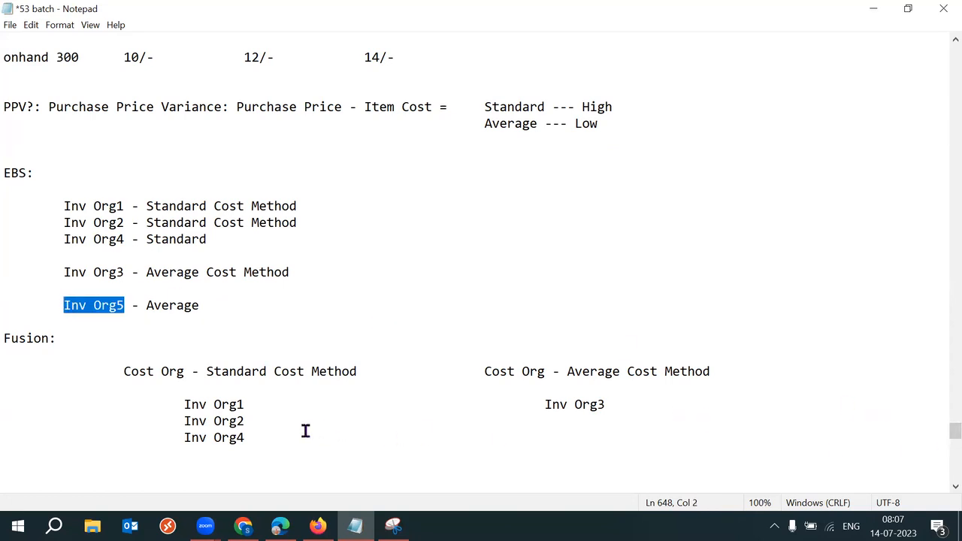
pyautogui.click(271, 421)
pyautogui.press('Tab')
pyautogui.press('Tab')
pyautogui.press('Tab')
pyautogui.press('Tab')
pyautogui.press('Tab')
pyautogui.press('Tab')
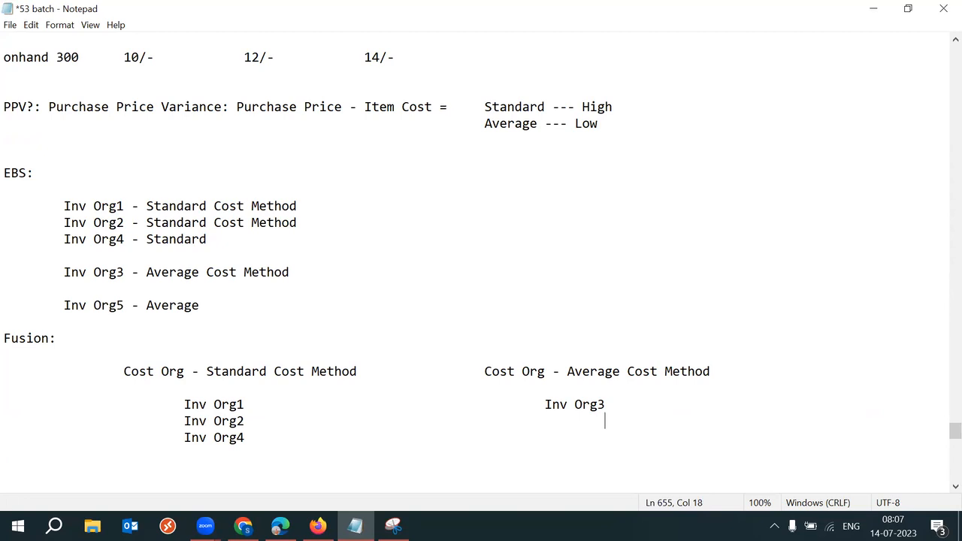
pyautogui.press('BackSpace')
pyautogui.write('Inv Org5')
# Step: Highlight Standard and Average in the two Fusion cost org headings
pyautogui.scroll(-2, 944, 440)
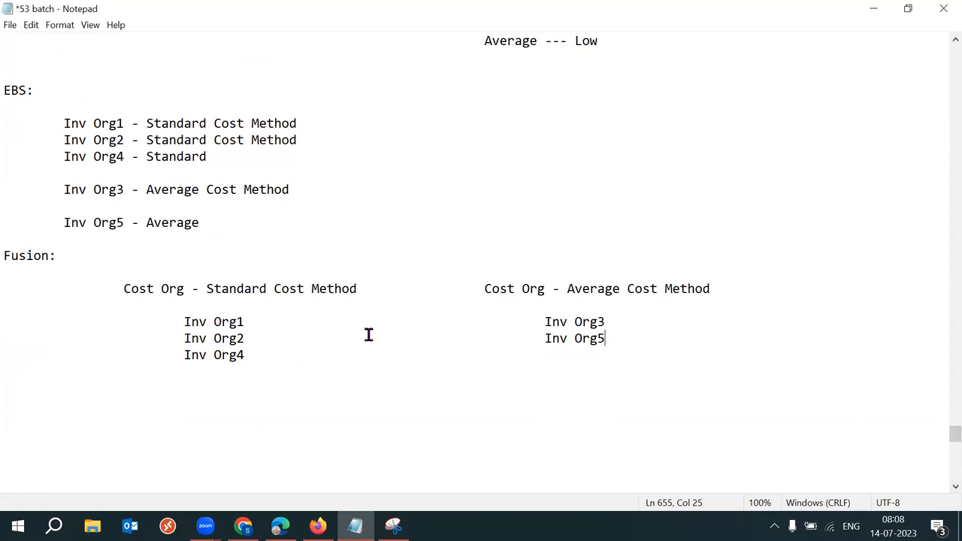
pyautogui.moveTo(207, 289); pyautogui.dragTo(278, 290)
pyautogui.moveTo(567, 290); pyautogui.dragTo(621, 290)
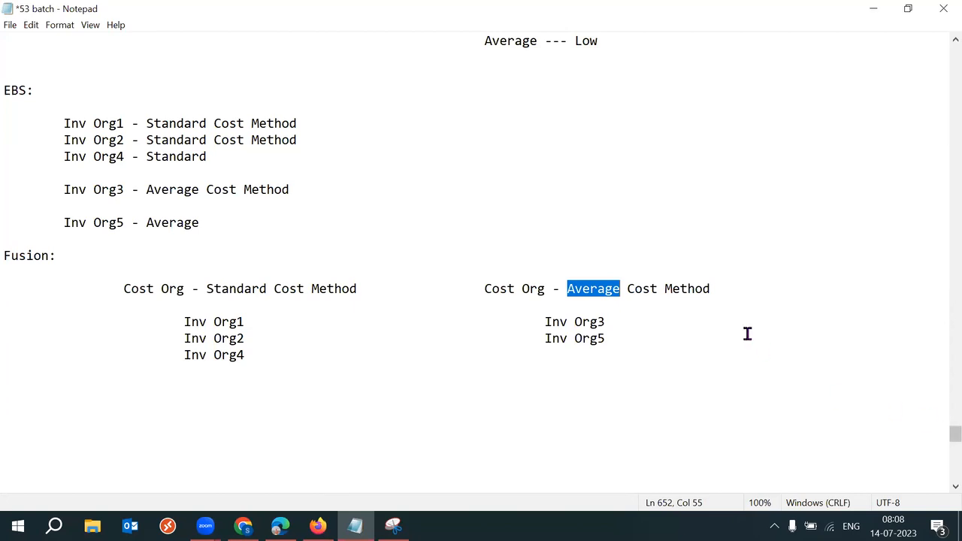
pyautogui.moveTo(56, 123); pyautogui.dragTo(126, 122)
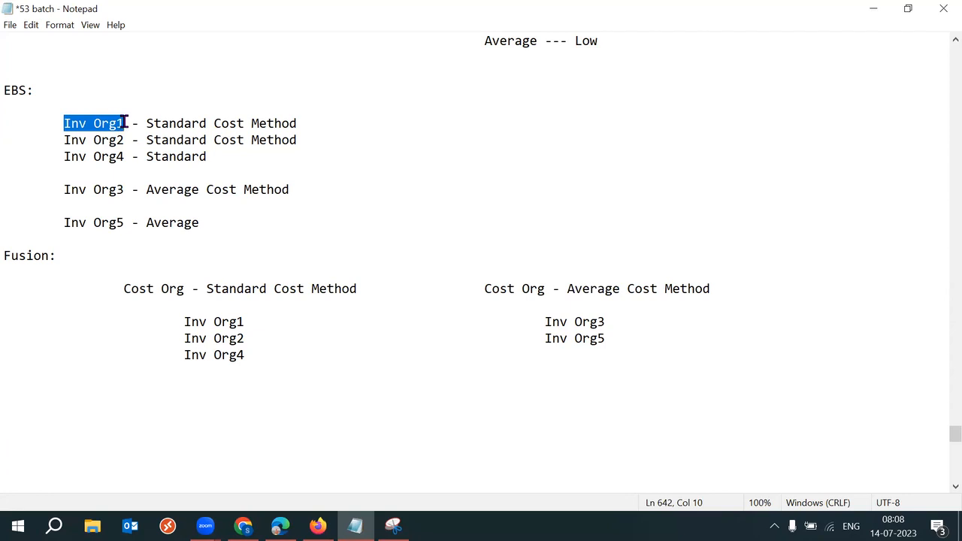
pyautogui.moveTo(180, 322); pyautogui.dragTo(244, 322)
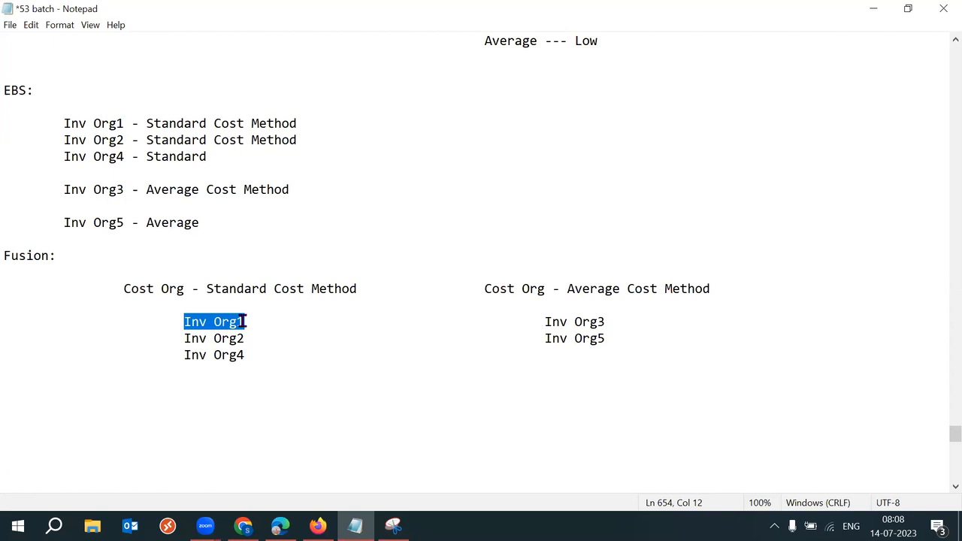
pyautogui.moveTo(206, 290); pyautogui.dragTo(268, 292)
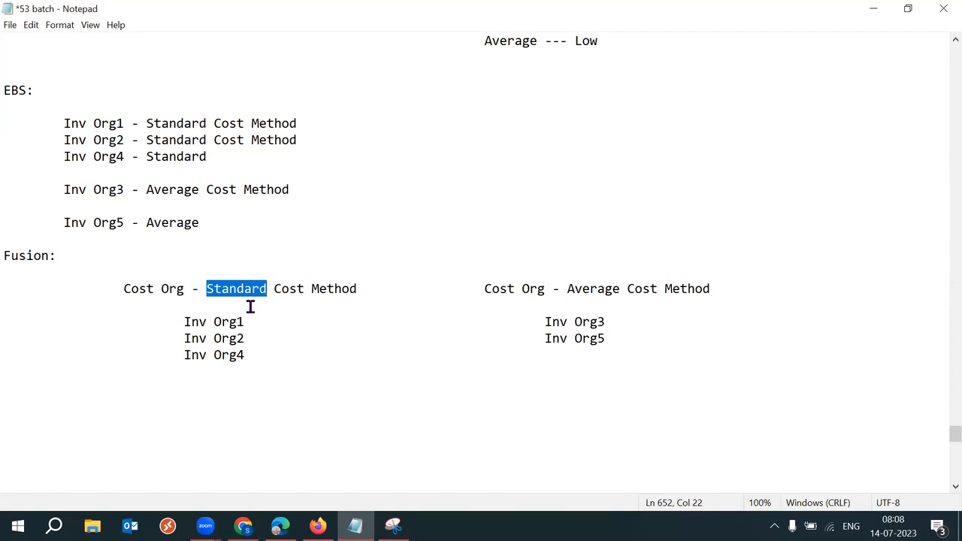
pyautogui.moveTo(545, 322); pyautogui.dragTo(609, 322)
pyautogui.moveTo(567, 288); pyautogui.dragTo(622, 289)
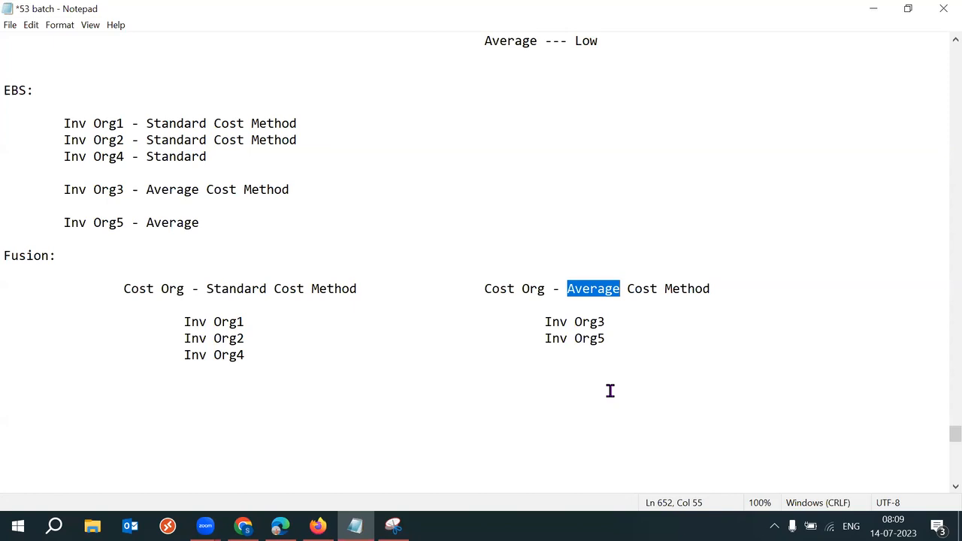
# Step: Insert a new placeholder line 'ItemA' directly below the Fusion: heading
pyautogui.click(92, 273)
pyautogui.press('Return')
pyautogui.press('Return')
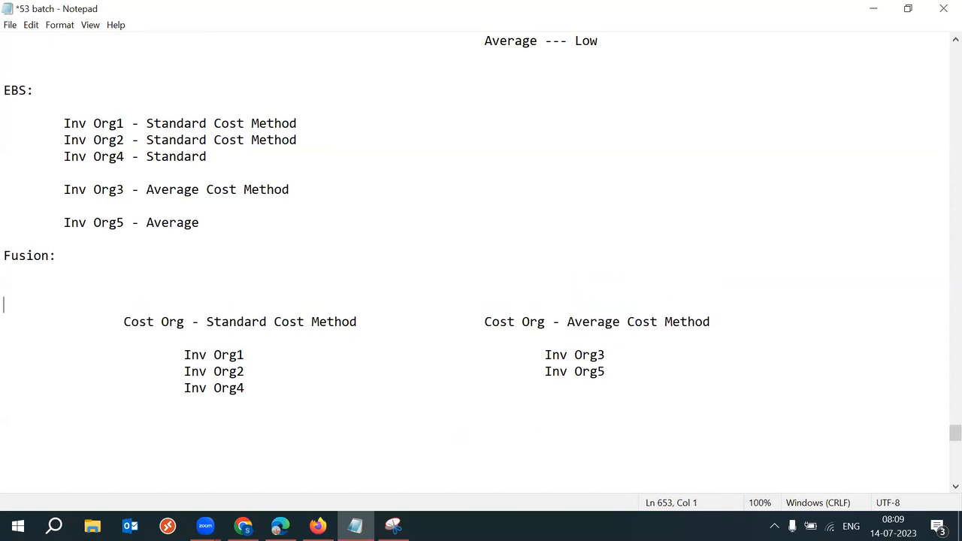
pyautogui.press('Up')
pyautogui.write('ItemA')
# Step: Highlight ItemA, Inv Org1, Inv Org3 and the Standard/Average cost org headings to explain the grouping
pyautogui.moveTo(56, 294); pyautogui.dragTo(10, 292)
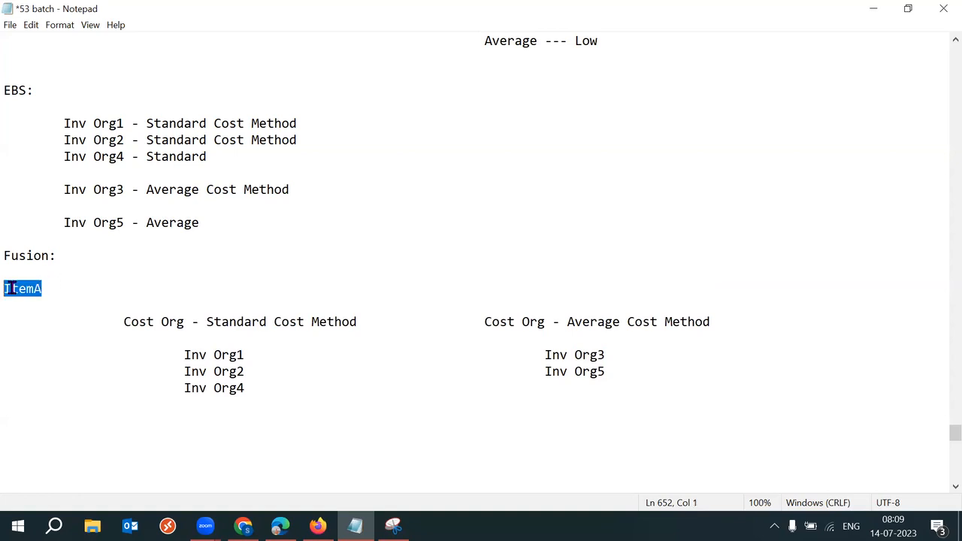
pyautogui.moveTo(173, 358); pyautogui.dragTo(252, 355)
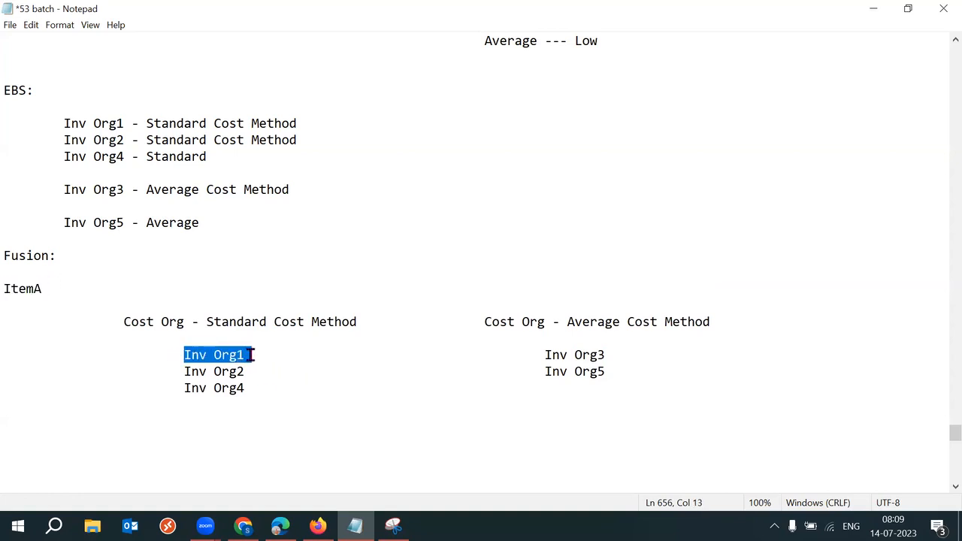
pyautogui.moveTo(207, 322); pyautogui.dragTo(299, 322)
pyautogui.moveTo(42, 289); pyautogui.dragTo(3, 289)
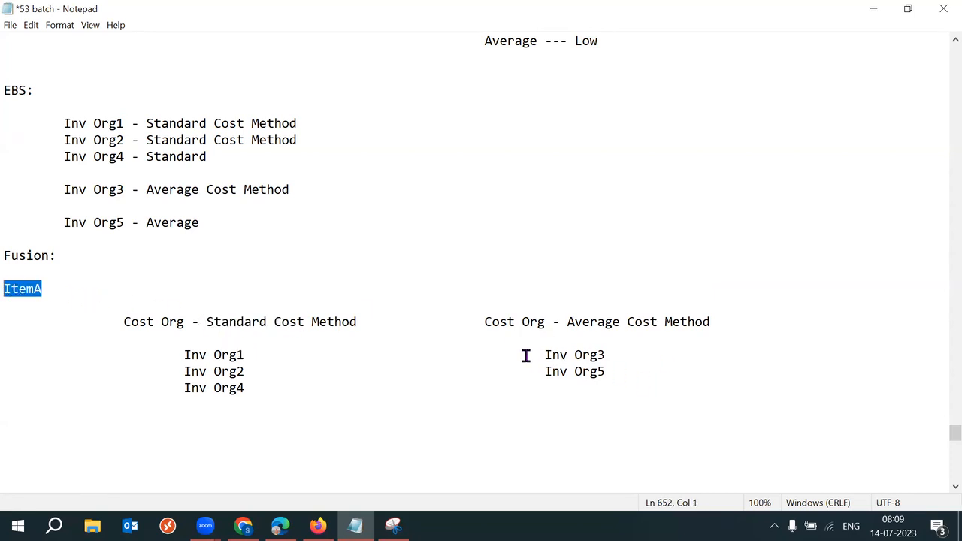
pyautogui.moveTo(545, 354); pyautogui.dragTo(607, 355)
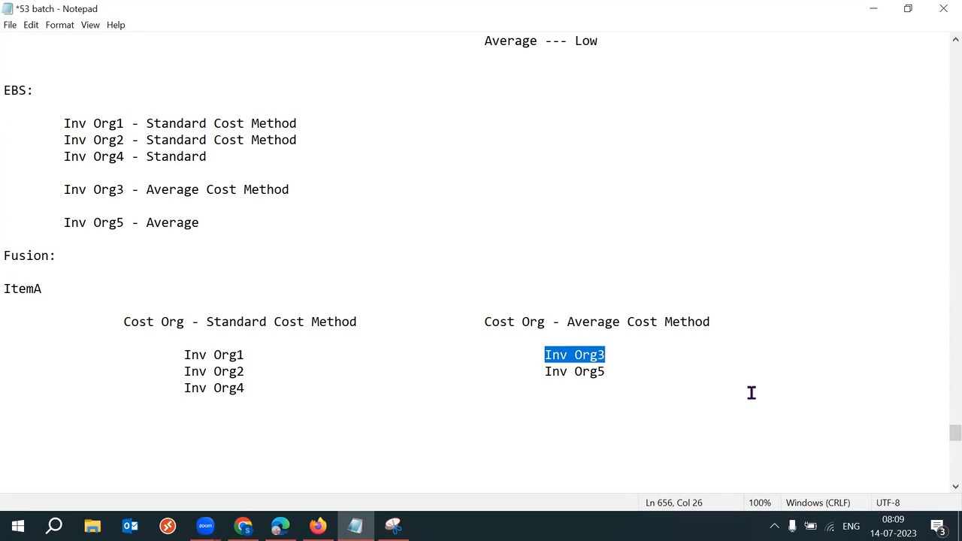
pyautogui.moveTo(577, 323); pyautogui.dragTo(712, 322)
pyautogui.moveTo(44, 285); pyautogui.dragTo(4, 288)
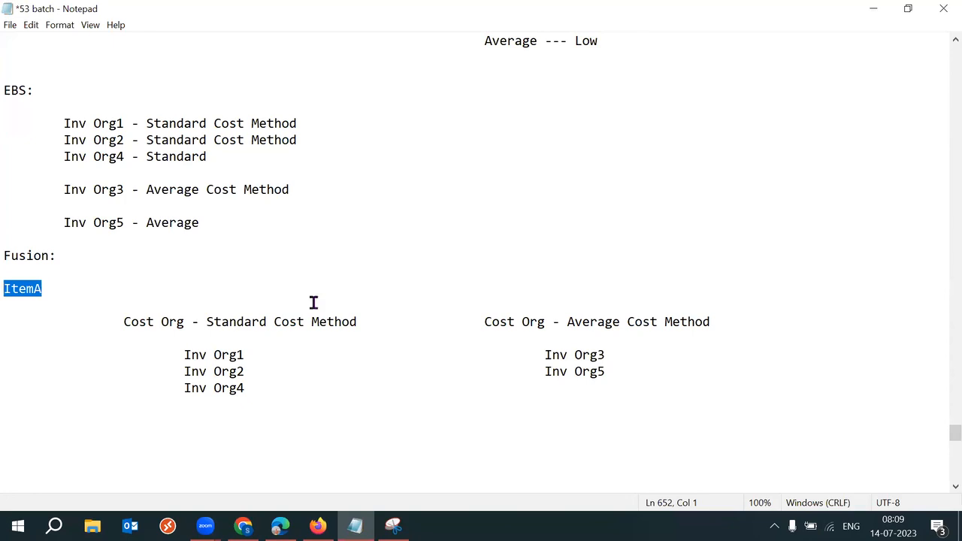
pyautogui.moveTo(164, 356); pyautogui.dragTo(248, 355)
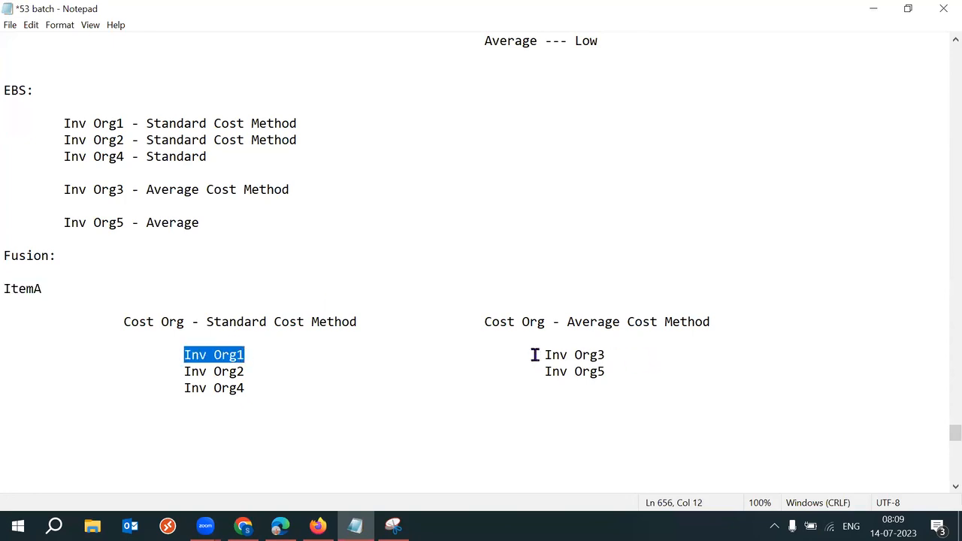
pyautogui.moveTo(534, 355); pyautogui.dragTo(623, 355)
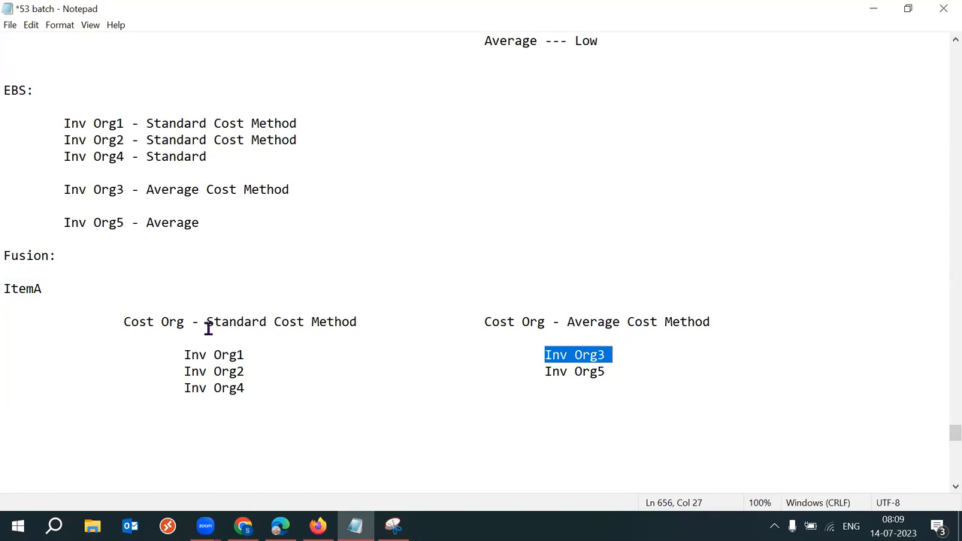
pyautogui.moveTo(52, 289); pyautogui.dragTo(7, 290)
pyautogui.moveTo(206, 322); pyautogui.dragTo(275, 322)
pyautogui.moveTo(568, 323); pyautogui.dragTo(692, 324)
pyautogui.click(655, 384)
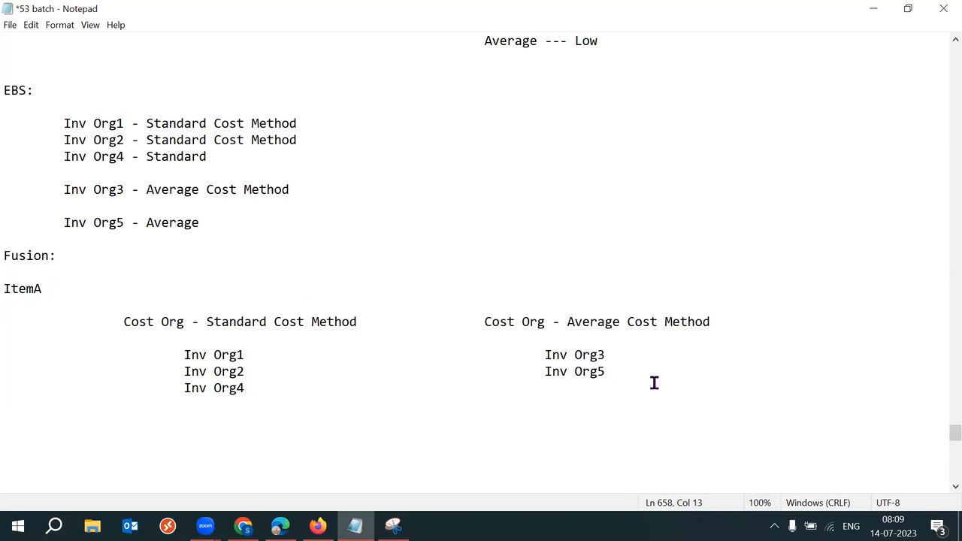
# Step: Replace ItemA with the heading 'Cost Method - Cost Org Level'
pyautogui.click(58, 284)
pyautogui.moveTo(45, 289); pyautogui.dragTo(6, 289)
pyautogui.press('BackSpace')
pyautogui.write('Cost Method -')
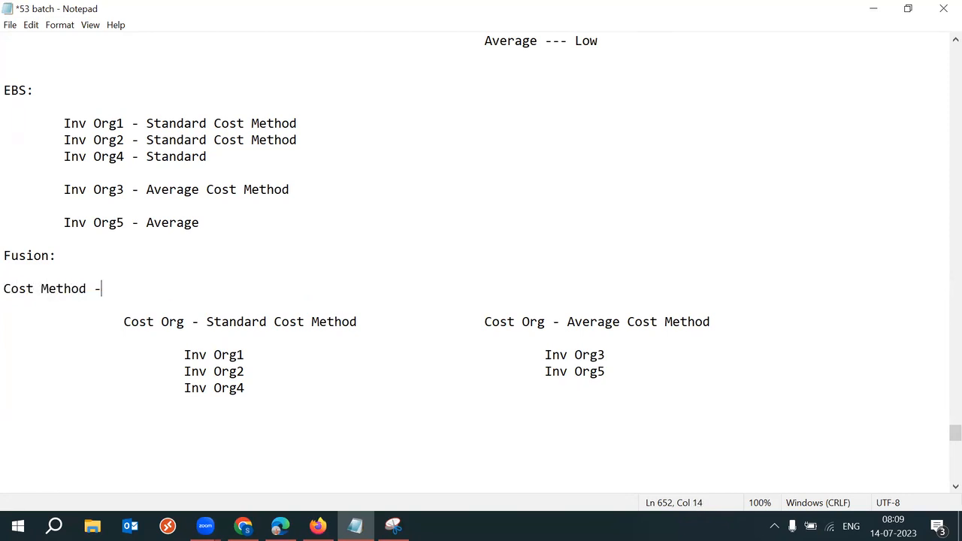
pyautogui.write(' Cost Org Level')
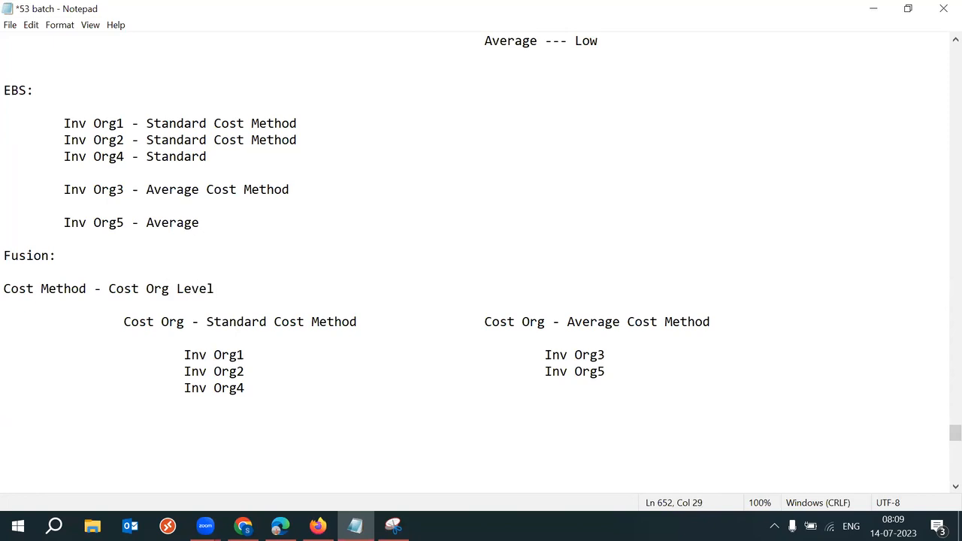
pyautogui.moveTo(240, 284); pyautogui.dragTo(10, 288)
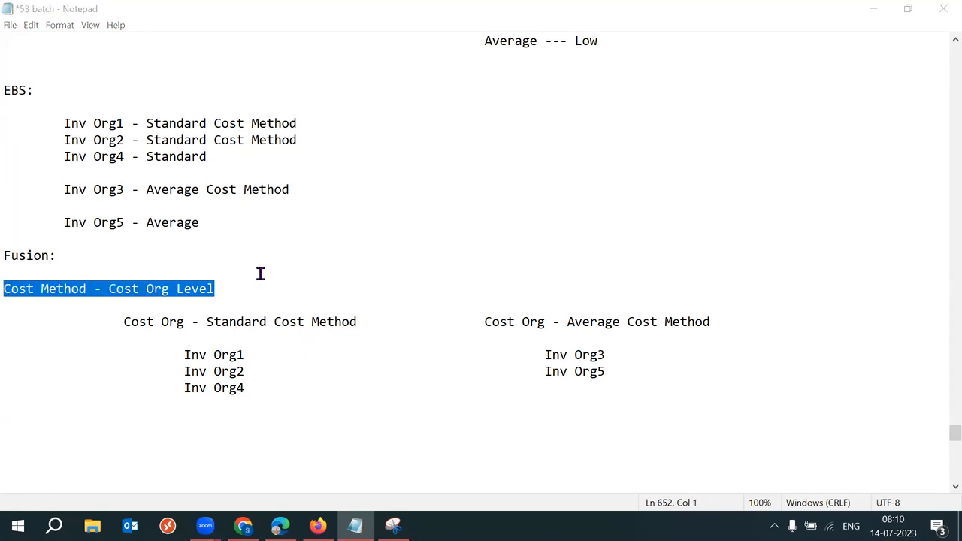
pyautogui.click(113, 269)
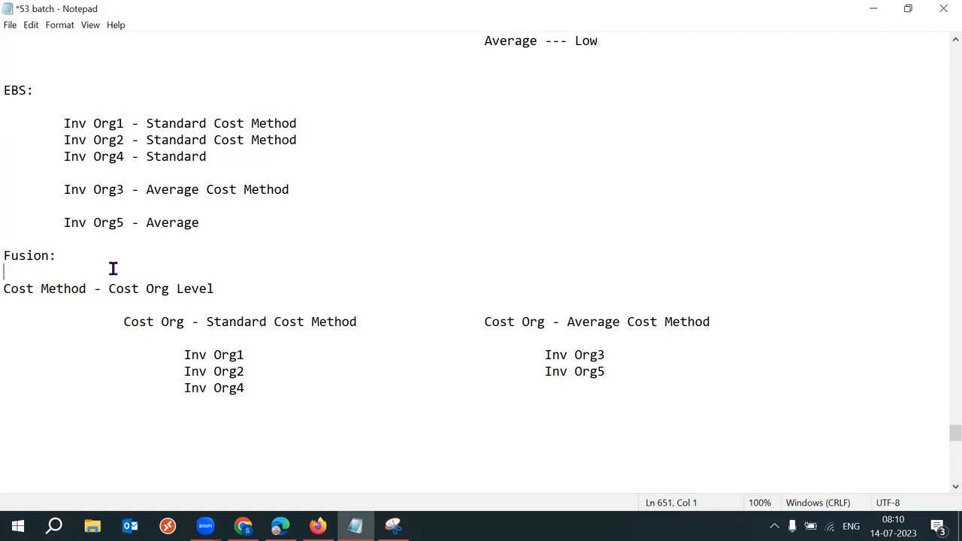
# Step: Copy the 'Cost Method - Cost Org Level' heading and paste it below the Inv Org lists
pyautogui.click(236, 288)
pyautogui.press('Return')
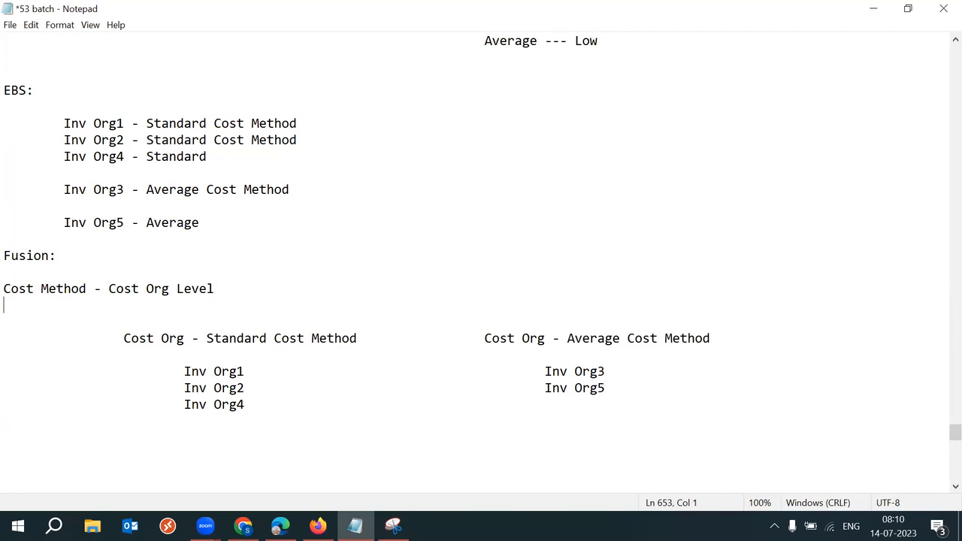
pyautogui.click(225, 290)
pyautogui.press('Delete')
pyautogui.moveTo(268, 275); pyautogui.dragTo(165, 301)
pyautogui.hotkey('ctrl', 'c')
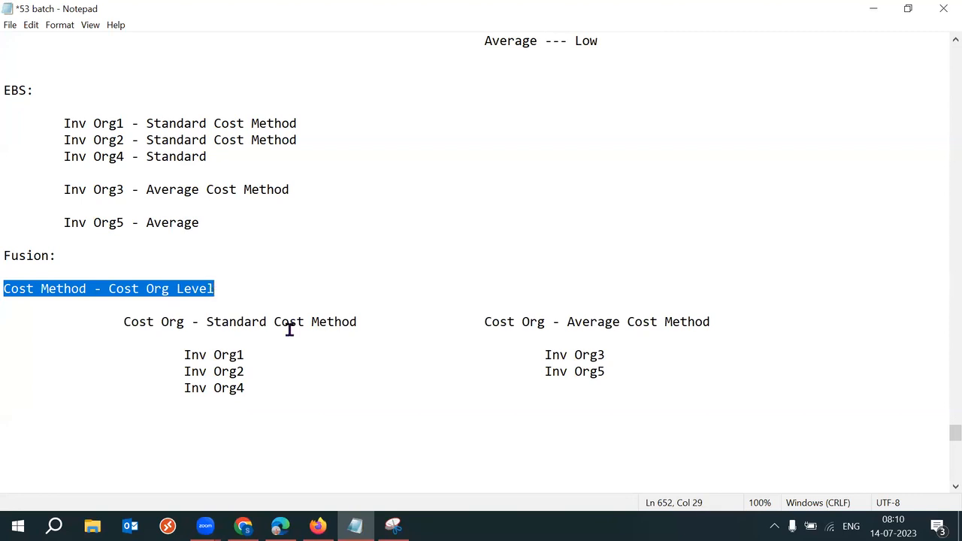
pyautogui.click(264, 399)
pyautogui.press('Return')
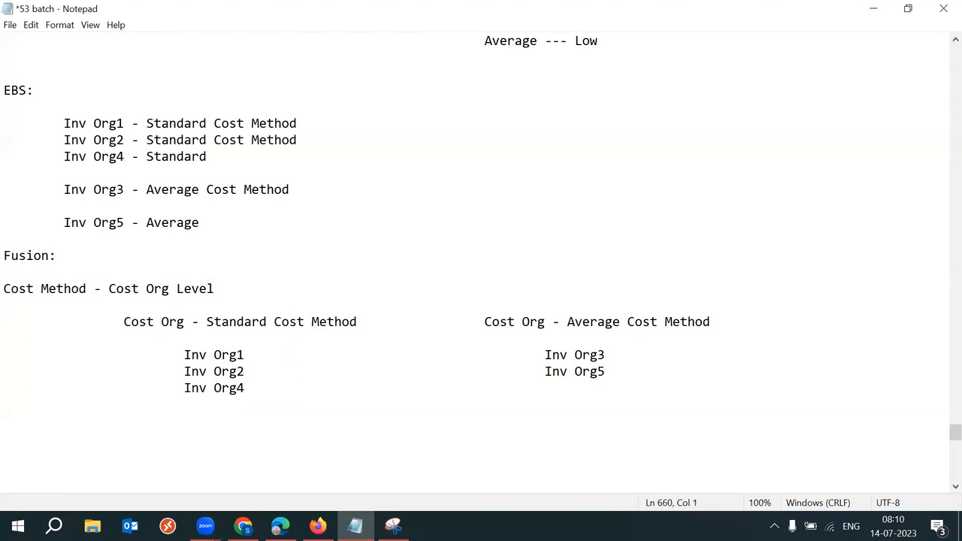
pyautogui.press('Return')
pyautogui.hotkey('ctrl', 'v')
# Step: Change the pasted heading to 'Cost Method - Item Category Level'
pyautogui.moveTo(110, 436); pyautogui.dragTo(253, 440)
pyautogui.write('CFa')
pyautogui.press('BackSpace')
pyautogui.press('BackSpace')
pyautogui.press('BackSpace')
pyautogui.write('Item Caeg')
pyautogui.press('BackSpace')
pyautogui.press('BackSpace')
pyautogui.write('tegory Lvel')
pyautogui.press('BackSpace')
pyautogui.press('BackSpace')
pyautogui.press('BackSpace')
pyautogui.write('evel')
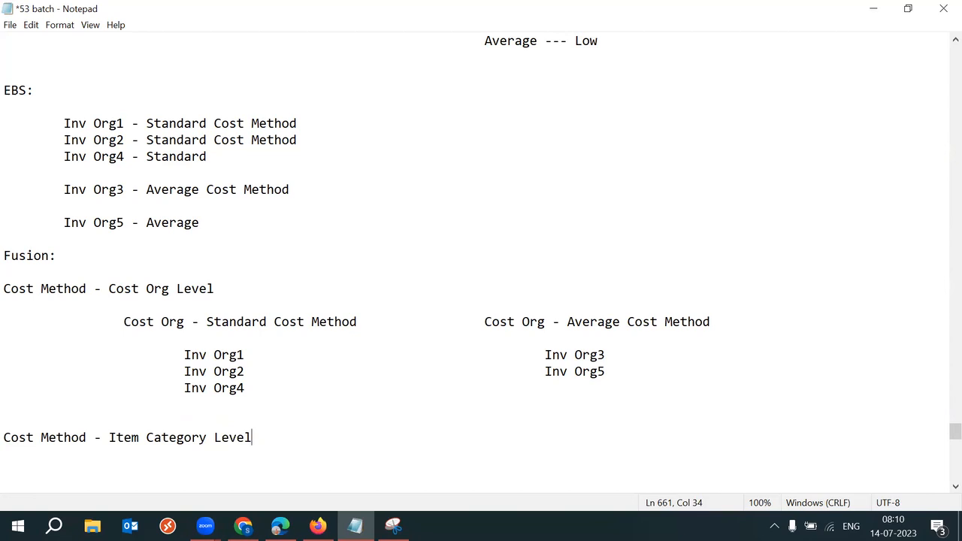
pyautogui.press('Return')
pyautogui.press('Return')
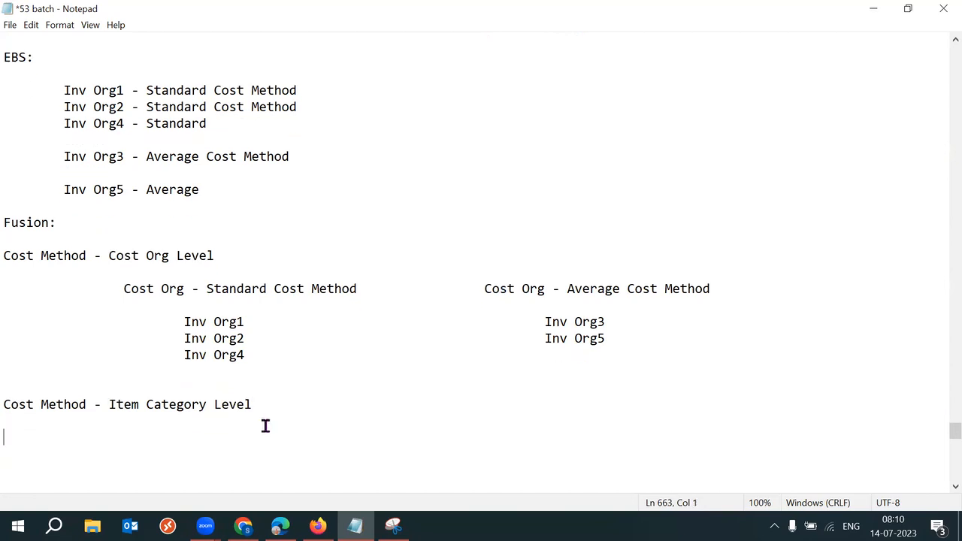
# Step: Add a 'Cost Method - Item Level' line directly below the category heading
pyautogui.tripleClick(88, 409)
pyautogui.hotkey('ctrl', 'c')
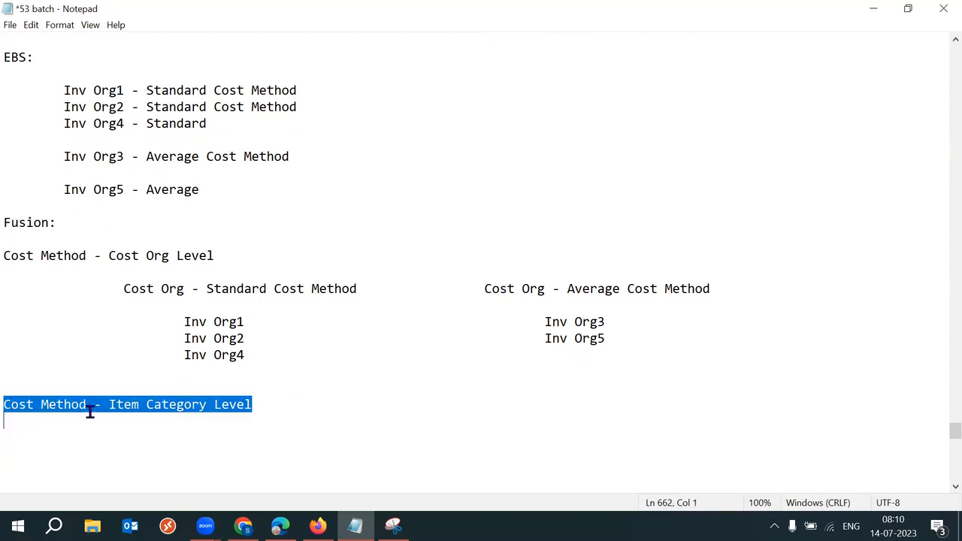
pyautogui.click(276, 406)
pyautogui.press('Return')
pyautogui.press('Return')
pyautogui.press('Return')
pyautogui.press('Return')
pyautogui.hotkey('ctrl', 'v')
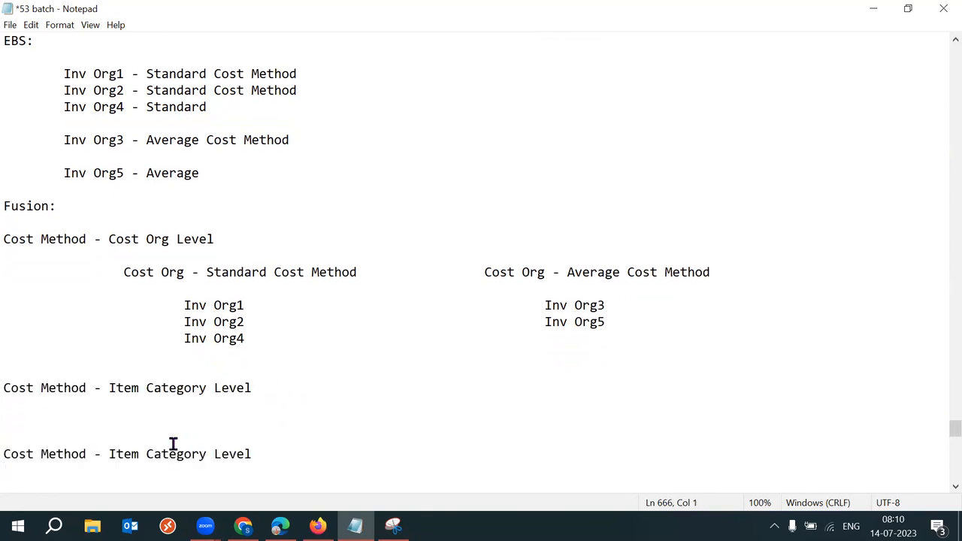
pyautogui.moveTo(133, 455); pyautogui.dragTo(279, 459)
pyautogui.write('Item Level')
pyautogui.click(50, 409)
pyautogui.press('Delete')
pyautogui.press('Delete')
pyautogui.press('Delete')
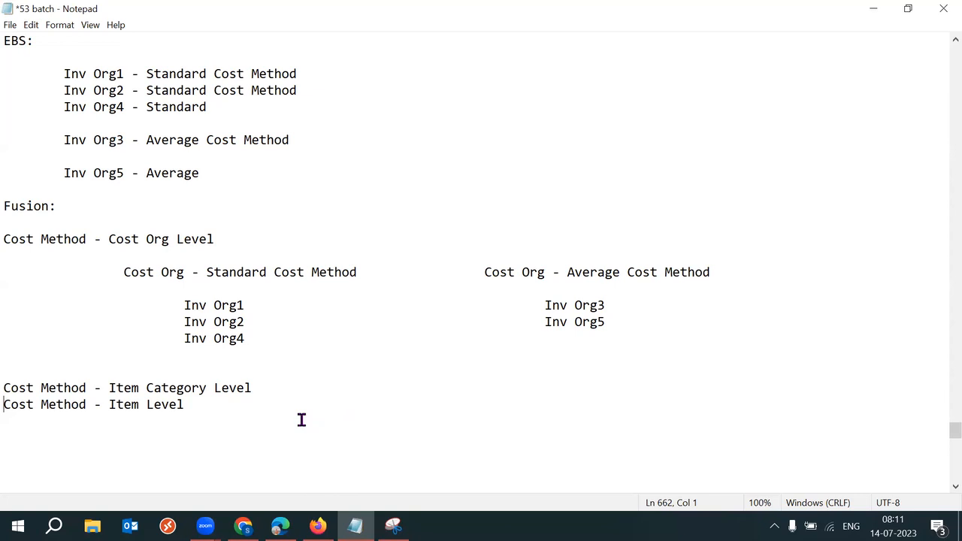
# Step: Append '--- Electronics: Standard, Furniture' to the Item Category Level line
pyautogui.moveTo(93, 389); pyautogui.dragTo(41, 388)
pyautogui.moveTo(109, 388); pyautogui.dragTo(256, 389)
pyautogui.click(275, 390)
pyautogui.write('--- El')
pyautogui.write('e')
pyautogui.press('BackSpace')
pyautogui.write('Electronis')
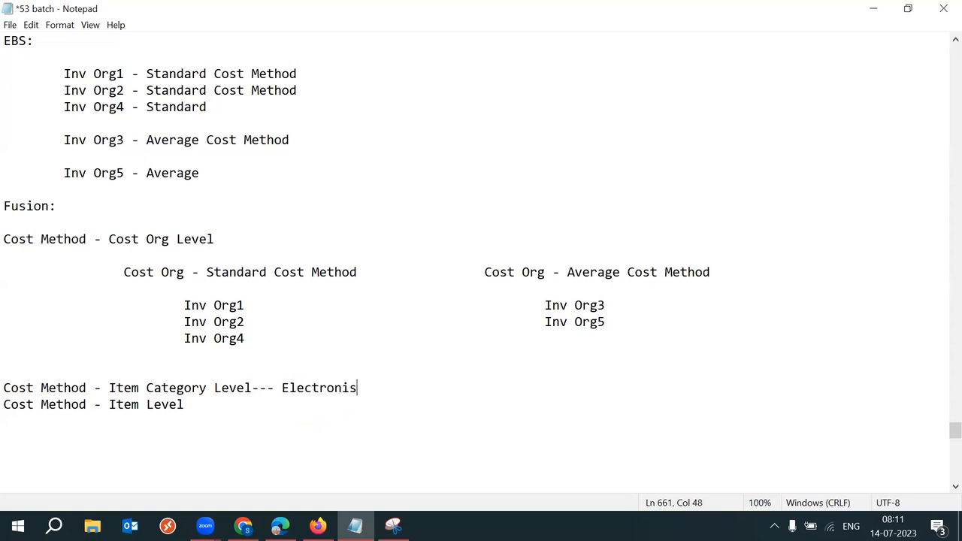
pyautogui.press('BackSpace')
pyautogui.press('BackSpace')
pyautogui.press('BackSpace')
pyautogui.write('nics, ')
pyautogui.write('Furniture')
pyautogui.click(366, 390)
pyautogui.press('Tab')
pyautogui.press('Left')
pyautogui.write(': Standard')
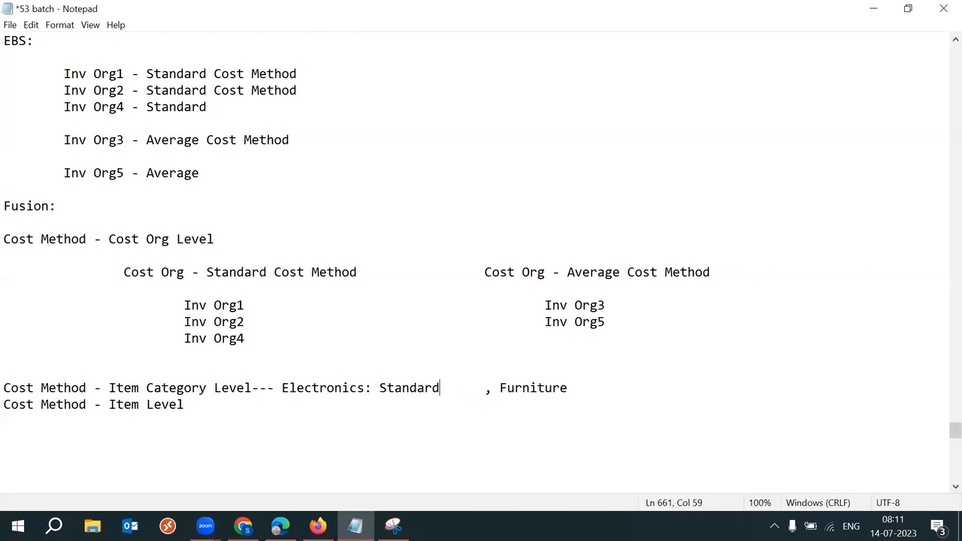
pyautogui.press('Delete')
# Step: Finish the category line with 'Furniture: Average' and review both category methods
pyautogui.click(537, 386)
pyautogui.write('-')
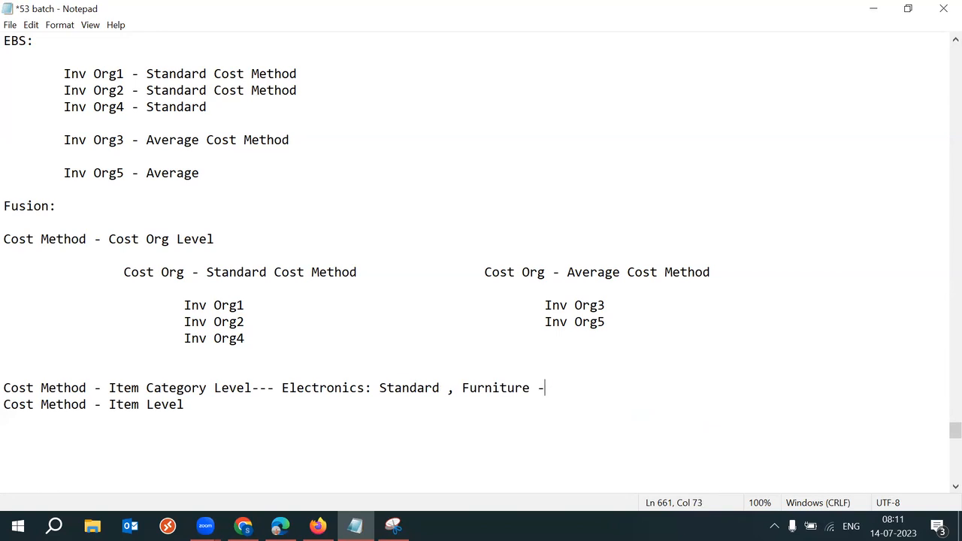
pyautogui.press('BackSpace')
pyautogui.press('BackSpace')
pyautogui.write(':')
pyautogui.press('BackSpace')
pyautogui.press('BackSpace')
pyautogui.write(': Average')
pyautogui.moveTo(283, 388); pyautogui.dragTo(442, 388)
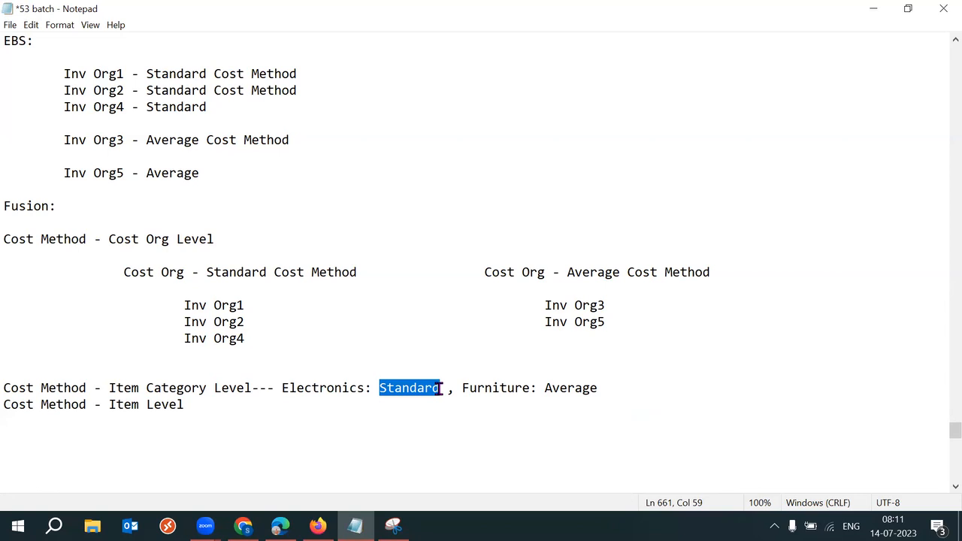
pyautogui.moveTo(462, 388); pyautogui.dragTo(606, 388)
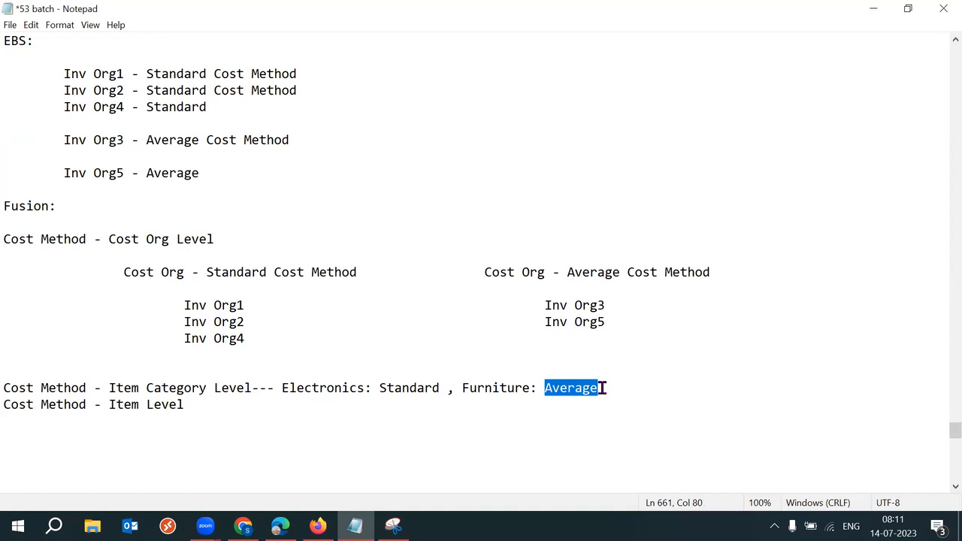
# Step: Append '-- ItemA - Standard, ItemB - Average, ItemC - Average, ItemD - Standard' to the Item Level line
pyautogui.click(237, 406)
pyautogui.write('-- ItemA - Standard, ItemB - Average, ItemC - Average, ItemD - Standard')
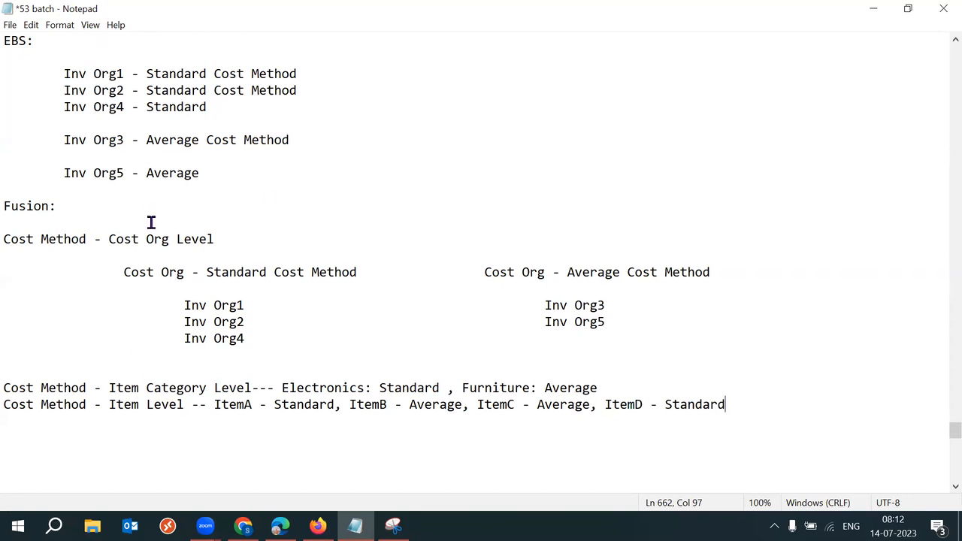
# Step: Underline EBS: with '---' and Fusion: with '-------', then save the file
pyautogui.click(34, 39)
pyautogui.press('Return')
pyautogui.write('---')
pyautogui.click(77, 227)
pyautogui.write('\\')
pyautogui.press('BackSpace')
pyautogui.press('Return')
pyautogui.write('--------')
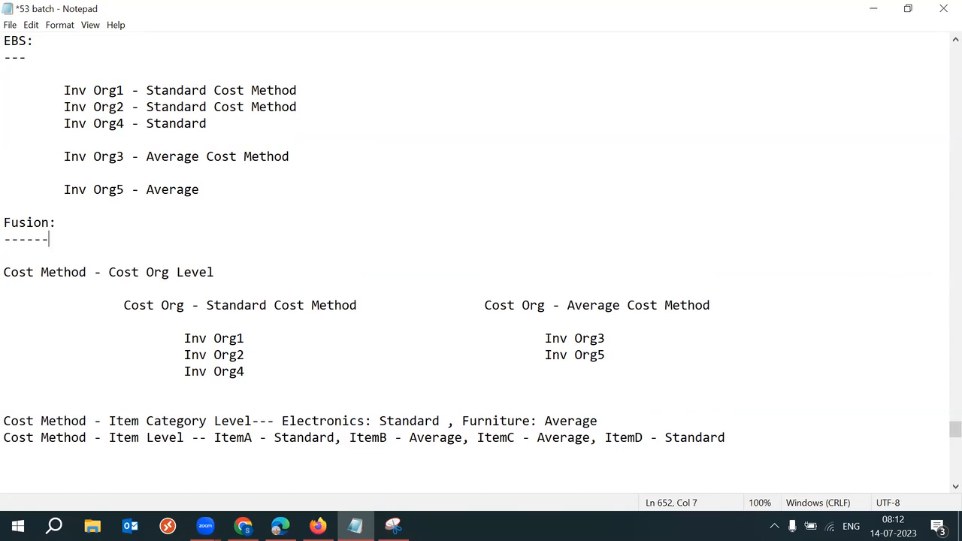
pyautogui.hotkey('ctrl', 's')
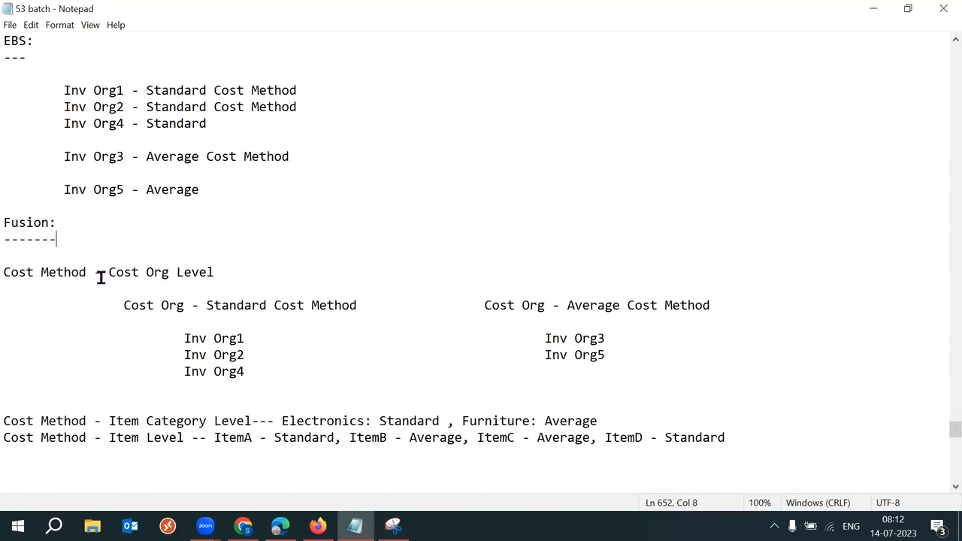
# Step: Highlight the Cost Org, Item Category and Item Level labels to review the three levels
pyautogui.moveTo(96, 275); pyautogui.dragTo(3, 275)
pyautogui.moveTo(103, 273); pyautogui.dragTo(220, 273)
pyautogui.moveTo(109, 421); pyautogui.dragTo(258, 423)
pyautogui.moveTo(103, 438); pyautogui.dragTo(184, 437)
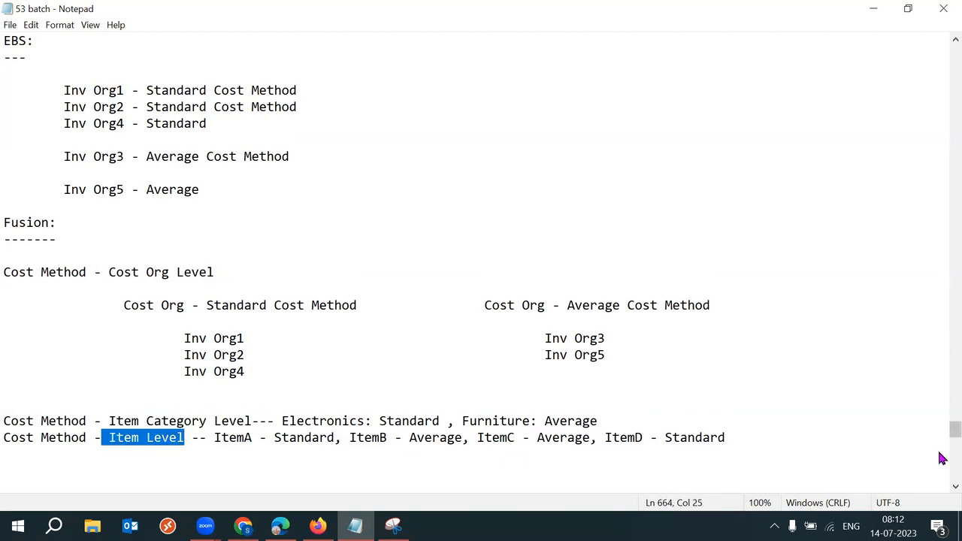
pyautogui.moveTo(954, 432); pyautogui.dragTo(954, 439)
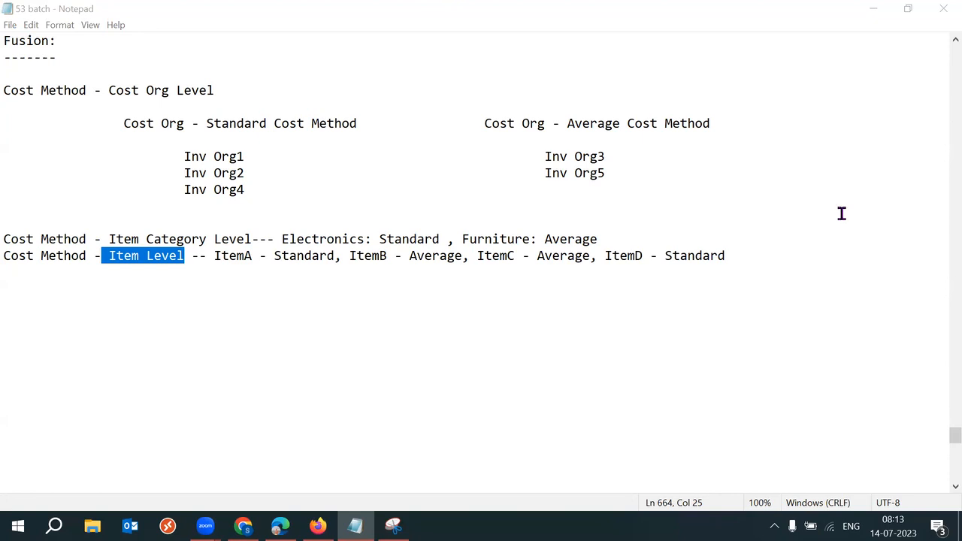
pyautogui.click(511, 308)
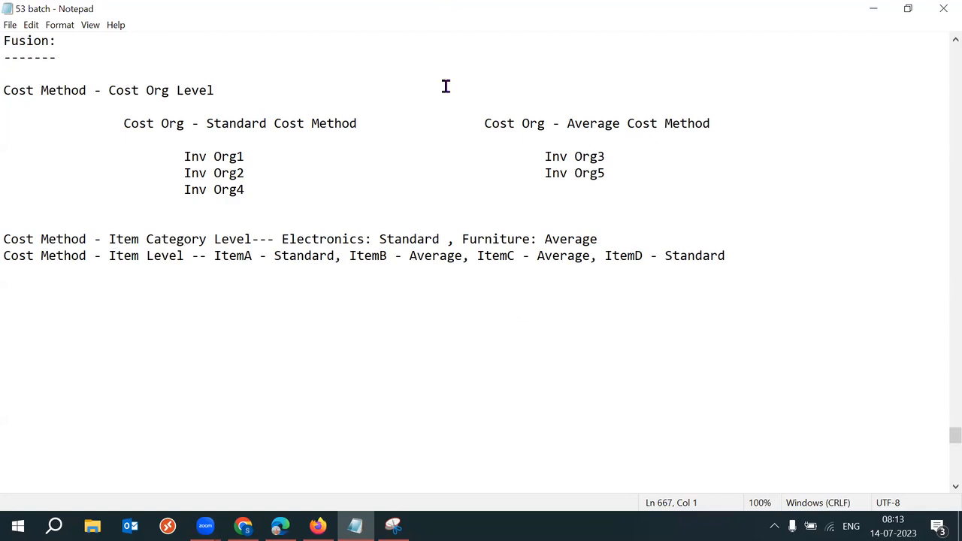
pyautogui.click(763, 136)
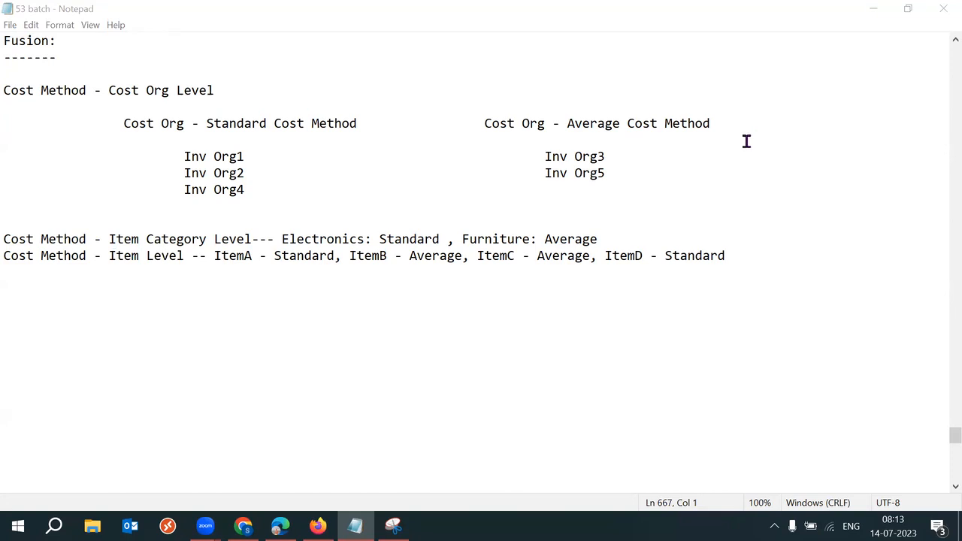
pyautogui.moveTo(9, 93); pyautogui.dragTo(542, 289)
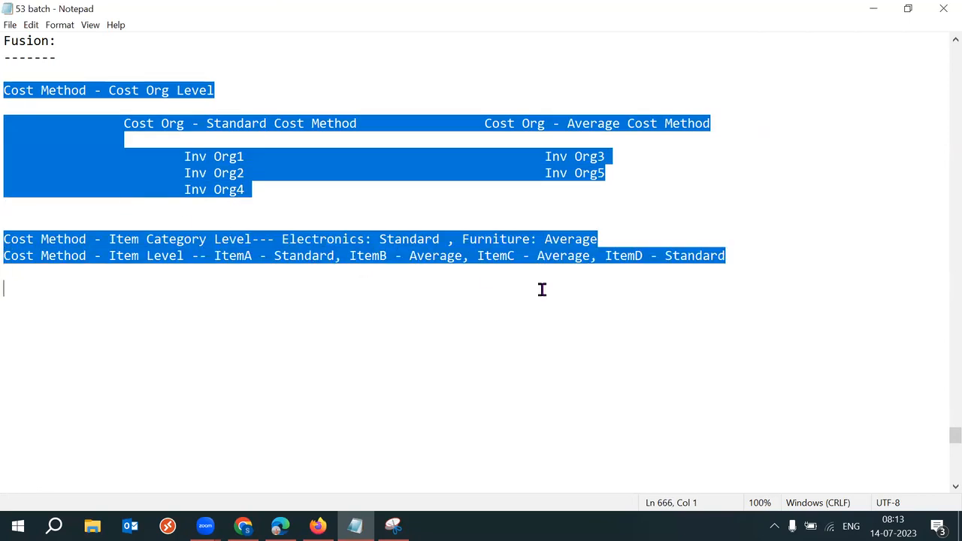
pyautogui.click(600, 304)
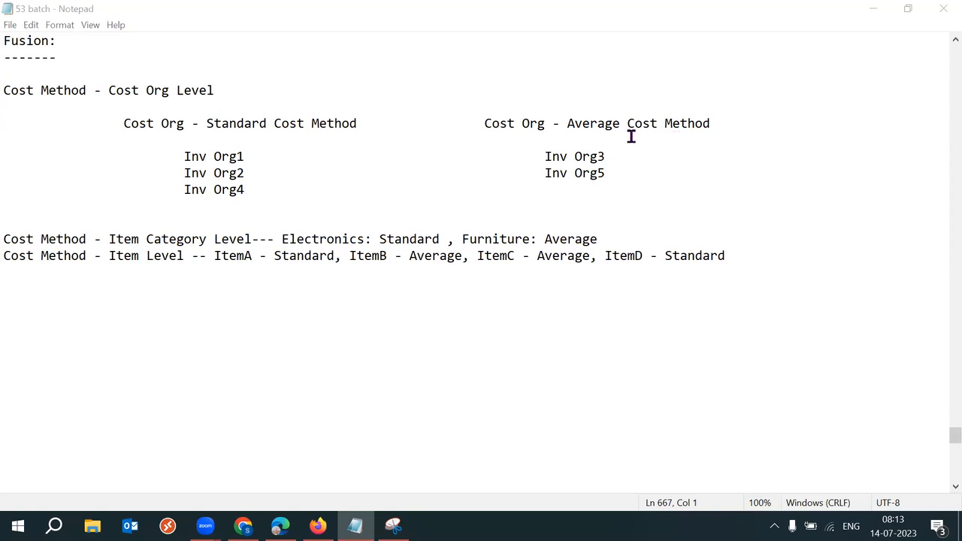
pyautogui.moveTo(4, 239); pyautogui.dragTo(199, 255)
pyautogui.moveTo(284, 291); pyautogui.dragTo(750, 290)
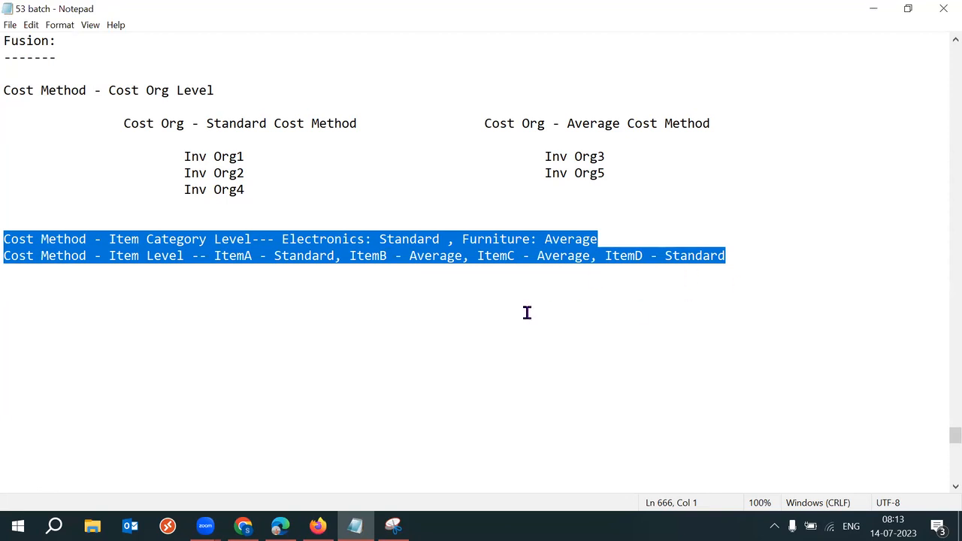
pyautogui.moveTo(6, 90); pyautogui.dragTo(79, 91)
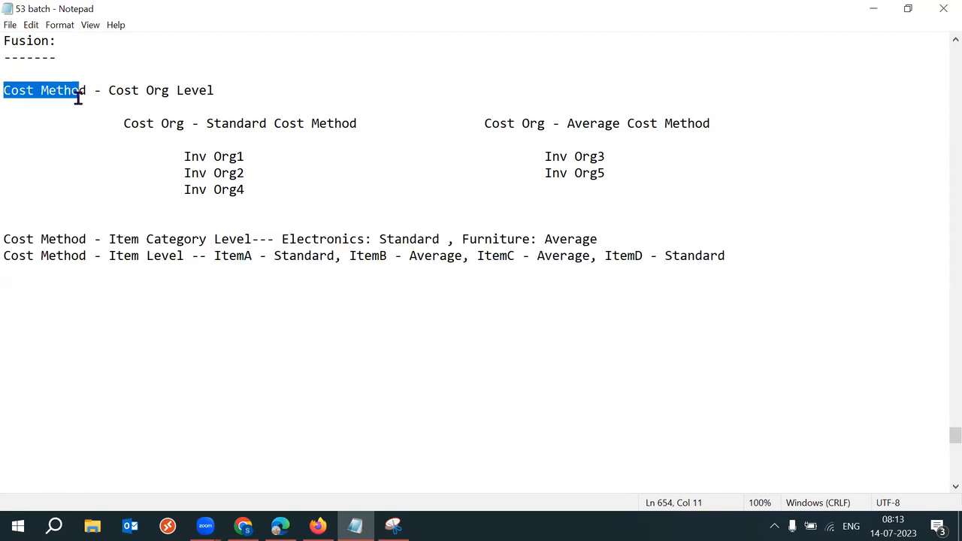
pyautogui.moveTo(226, 90); pyautogui.dragTo(105, 90)
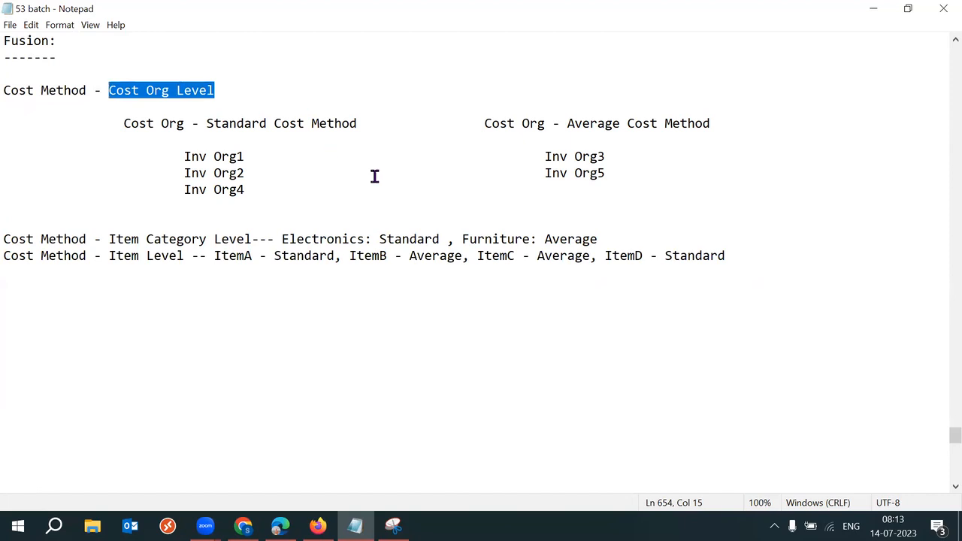
pyautogui.moveTo(110, 241); pyautogui.dragTo(214, 242)
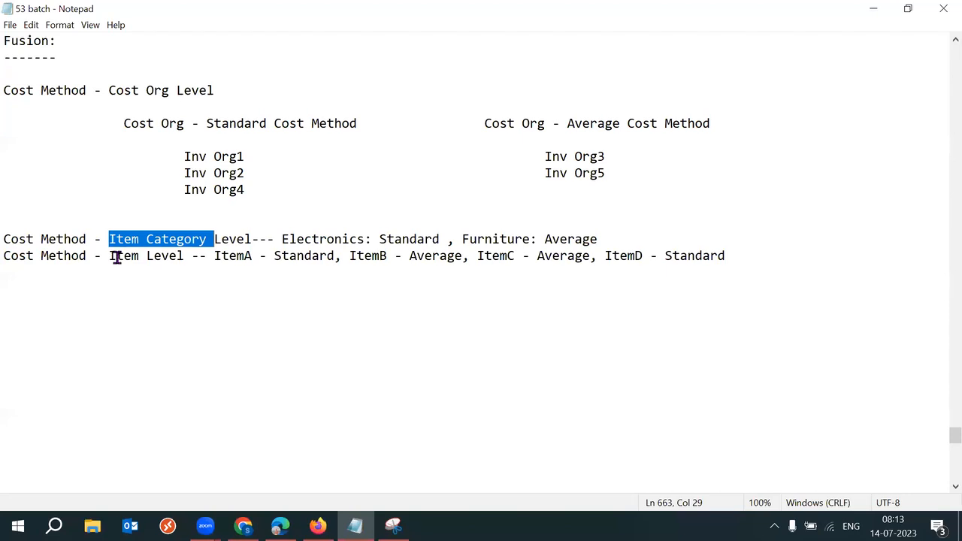
pyautogui.moveTo(102, 256); pyautogui.dragTo(185, 257)
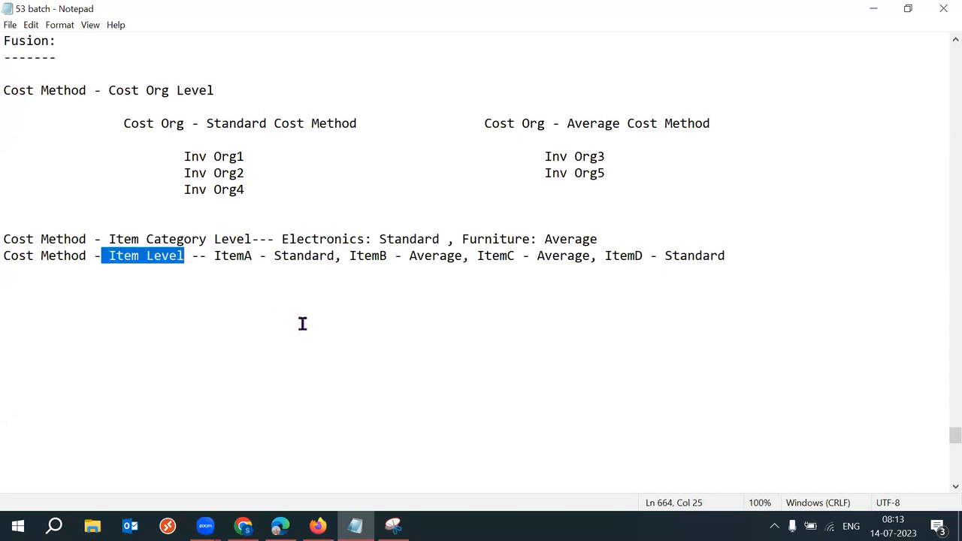
pyautogui.click(413, 11)
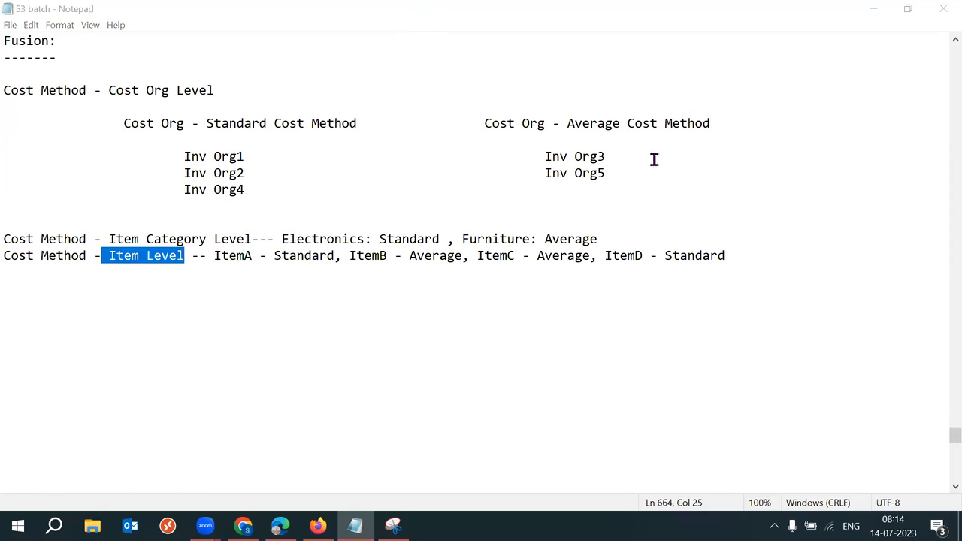
pyautogui.click(392, 322)
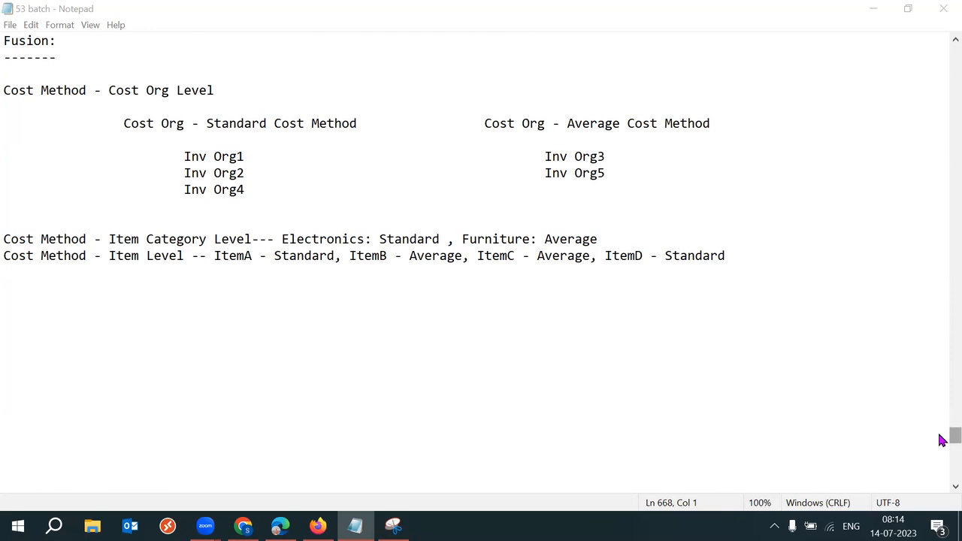
# Step: Scroll up to the PPV definition and Average purchase example, highlighting the 'PPV?' label
pyautogui.scroll(2, 942, 437)
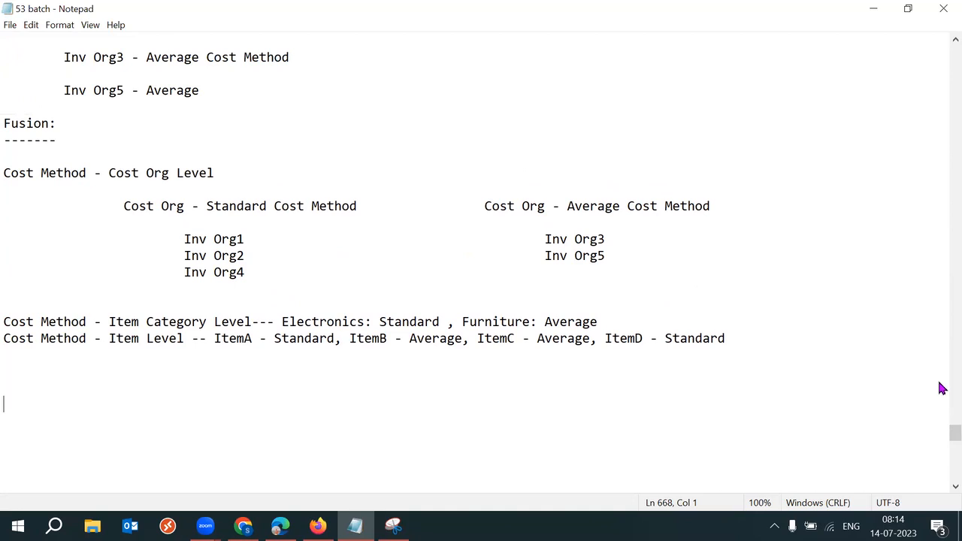
pyautogui.moveTo(942, 438); pyautogui.dragTo(945, 429)
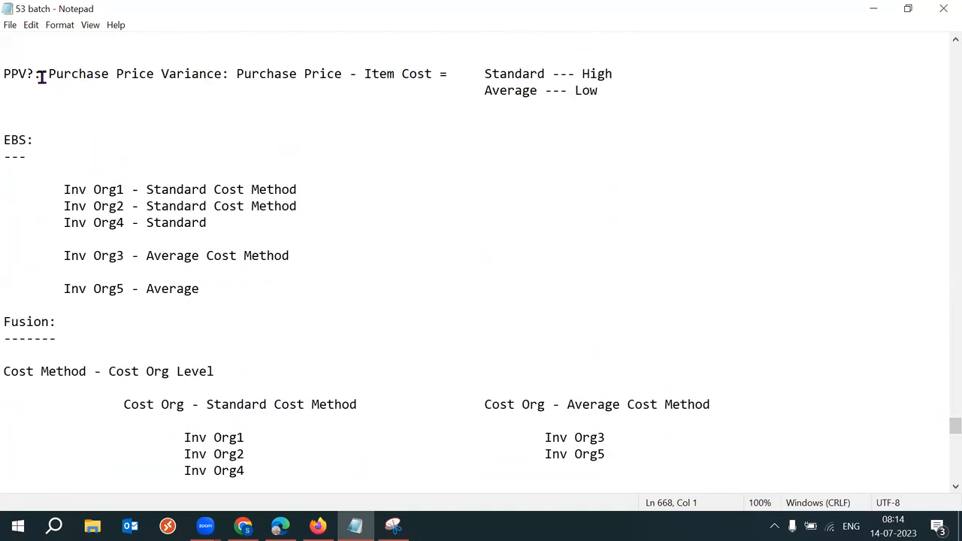
pyautogui.moveTo(42, 75); pyautogui.dragTo(5, 74)
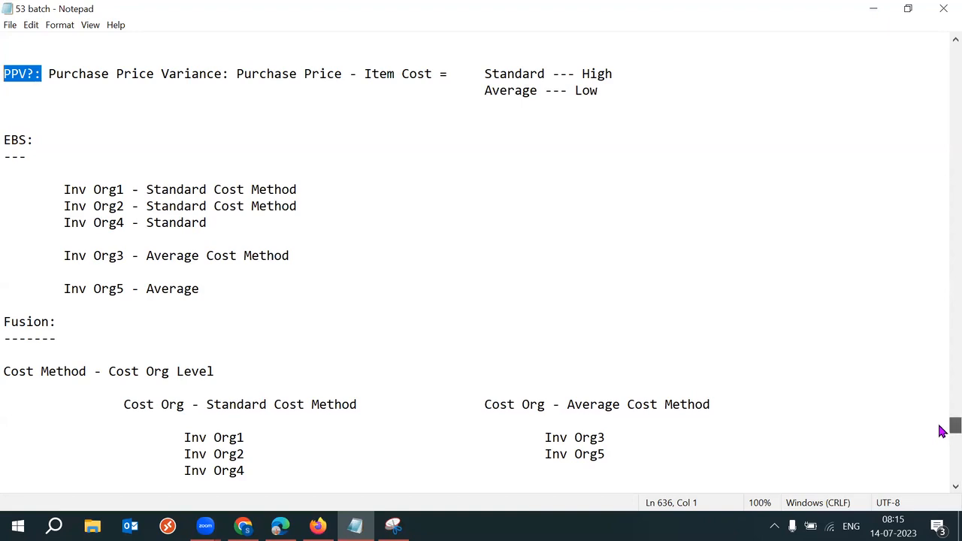
pyautogui.moveTo(943, 431); pyautogui.dragTo(943, 425)
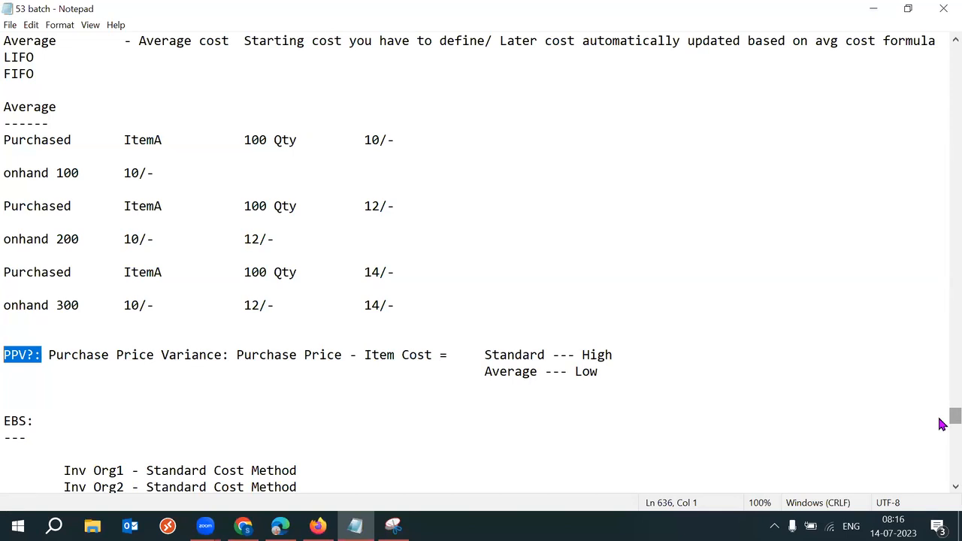
pyautogui.scroll(-3, 941, 423)
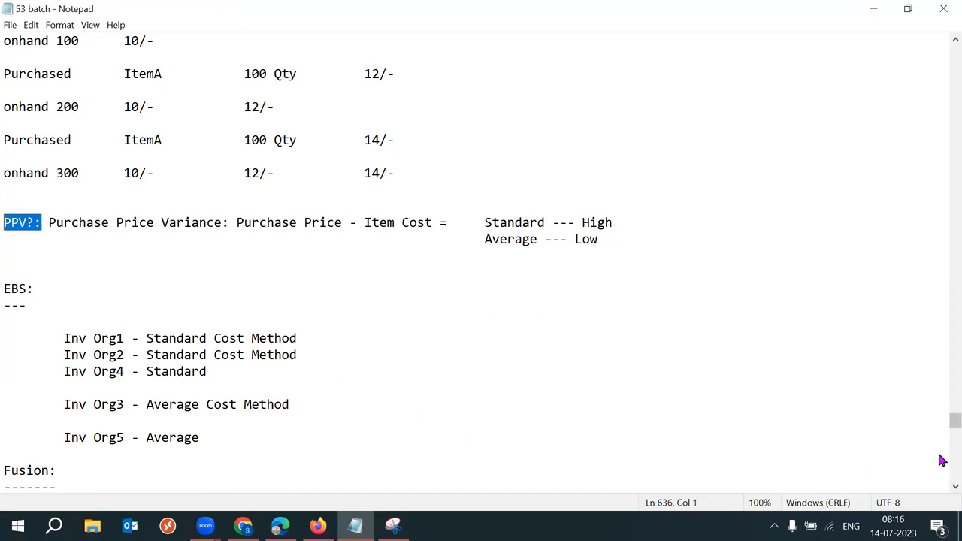
pyautogui.moveTo(58, 406); pyautogui.dragTo(125, 406)
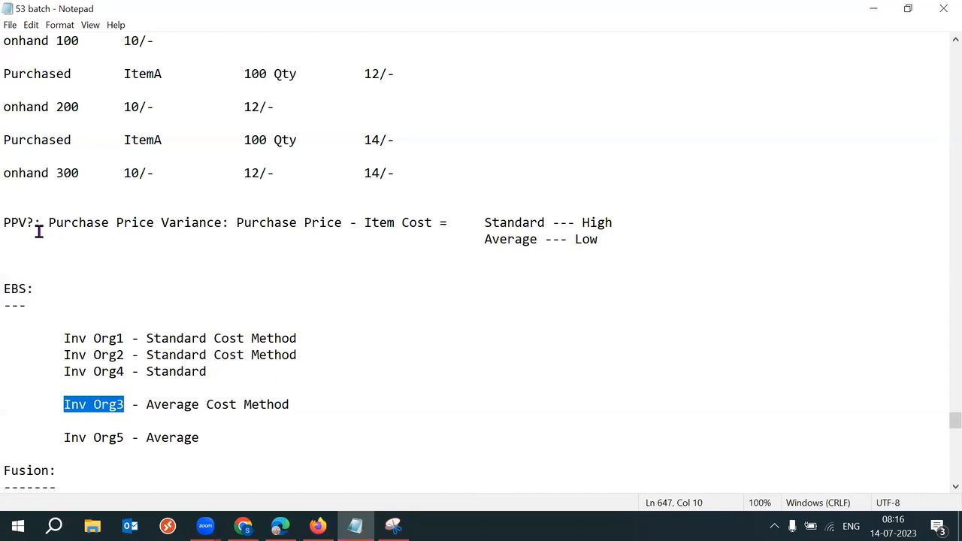
pyautogui.moveTo(35, 222); pyautogui.dragTo(4, 223)
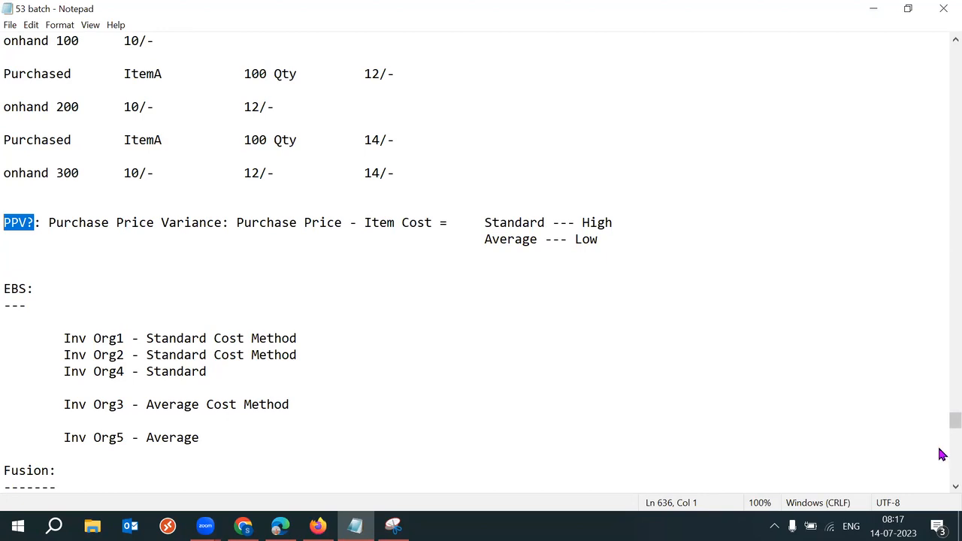
# Step: Scroll down to show the Fusion cost org, Item Category Level and Item Level lines
pyautogui.moveTo(942, 430); pyautogui.dragTo(942, 444)
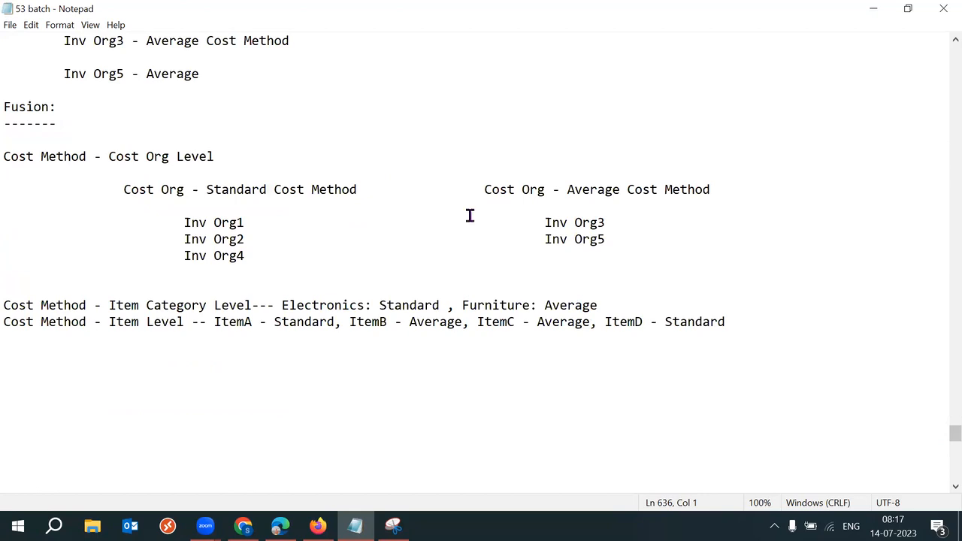
pyautogui.click(283, 249)
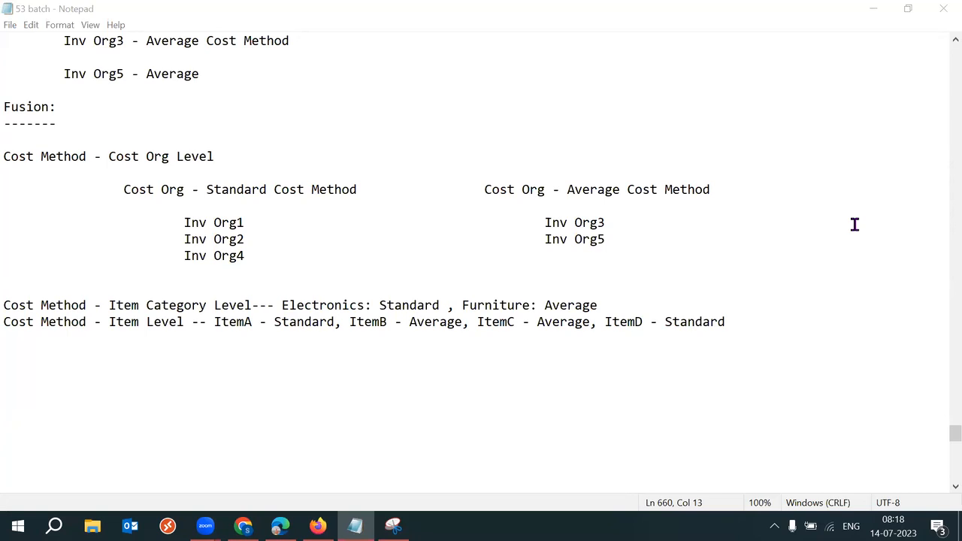
pyautogui.click(226, 396)
pyautogui.click(519, 7)
pyautogui.click(9, 235)
pyautogui.click(288, 245)
pyautogui.click(270, 251)
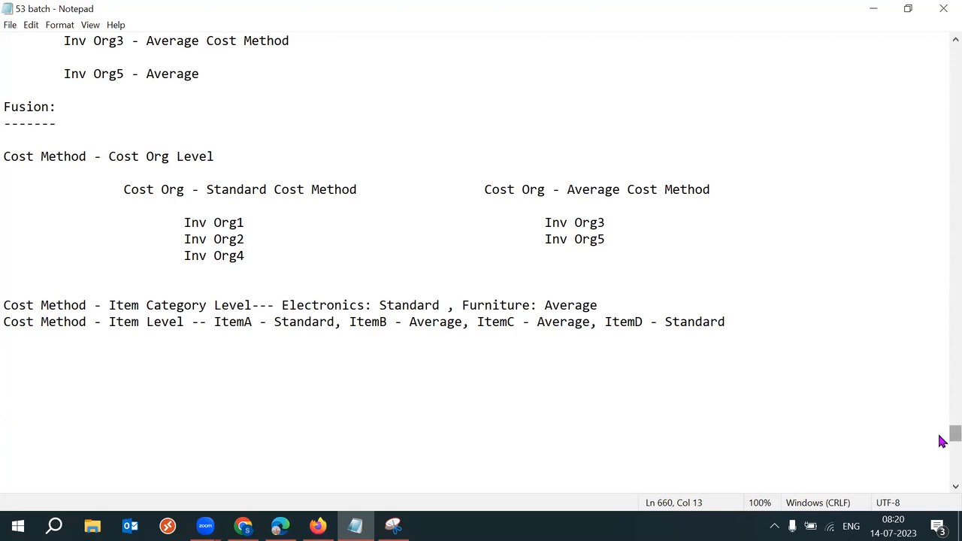
pyautogui.scroll(2, 942, 425)
pyautogui.scroll(4, 942, 428)
pyautogui.scroll(-7, 943, 428)
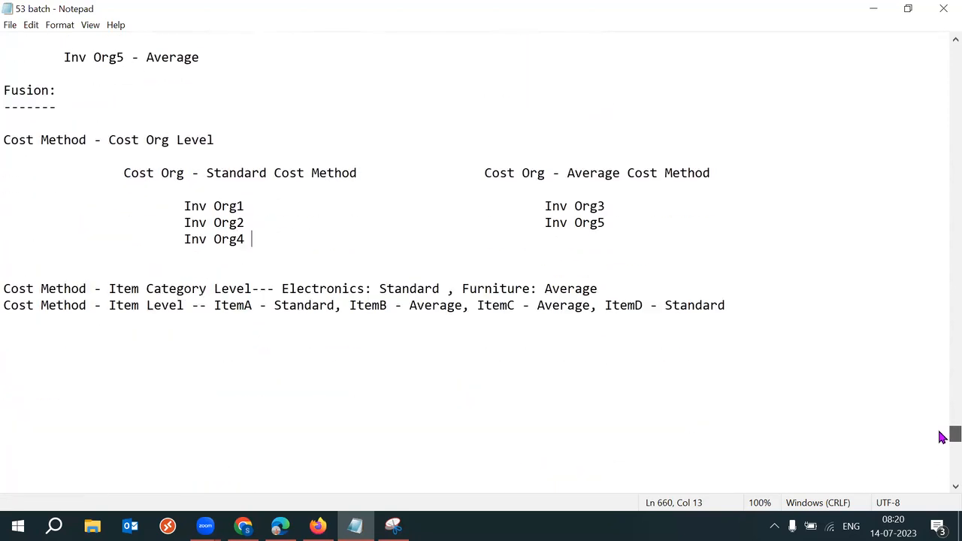
pyautogui.scroll(3, 942, 431)
pyautogui.scroll(2, 943, 430)
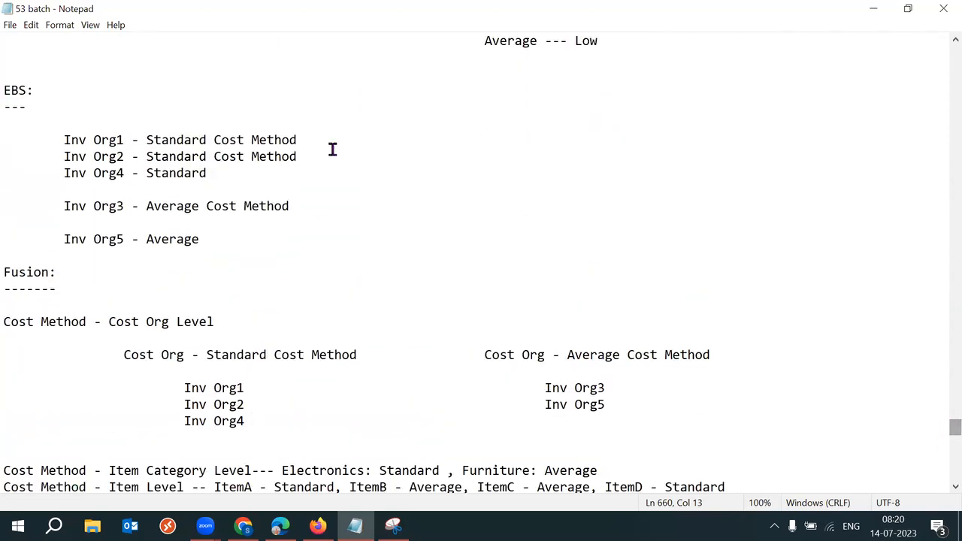
pyautogui.moveTo(30, 96); pyautogui.dragTo(3, 90)
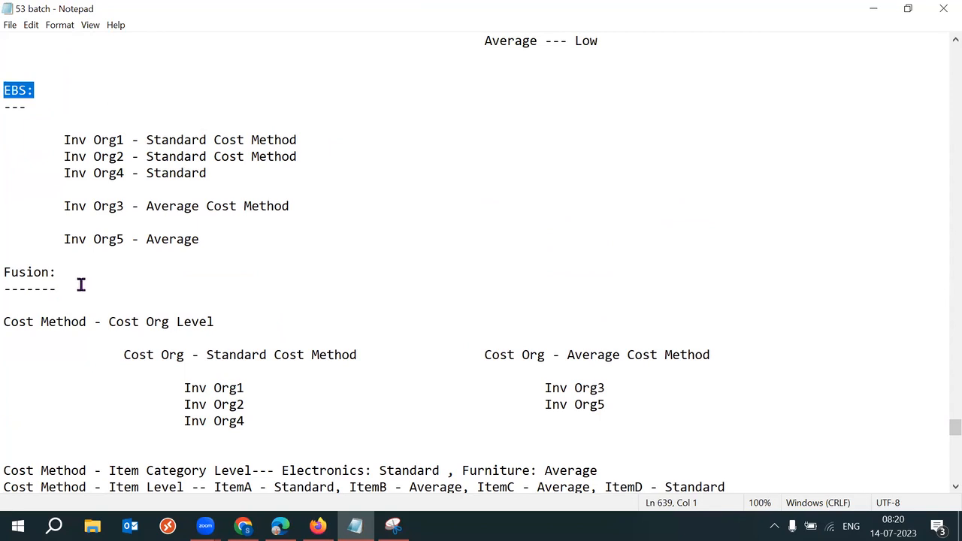
pyautogui.moveTo(79, 283); pyautogui.dragTo(3, 273)
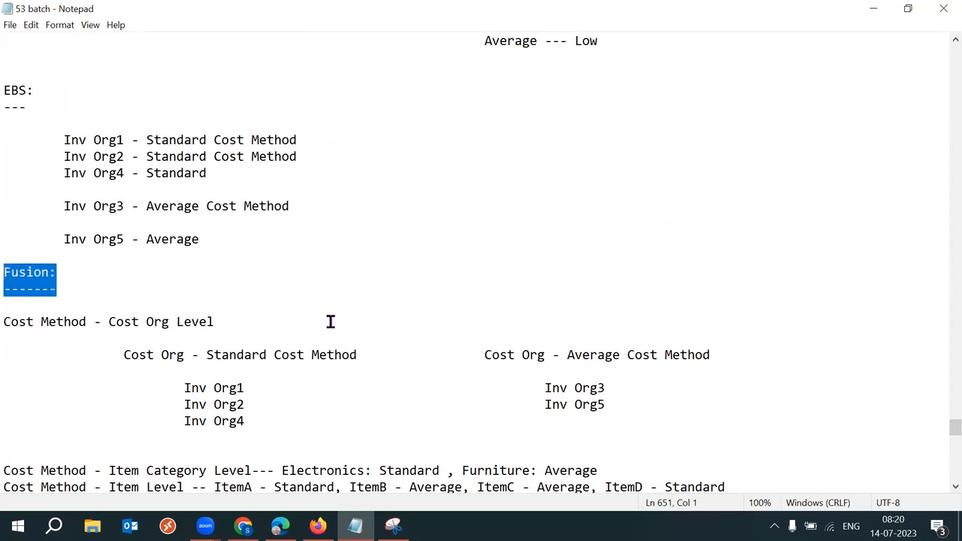
pyautogui.moveTo(26, 107); pyautogui.dragTo(12, 90)
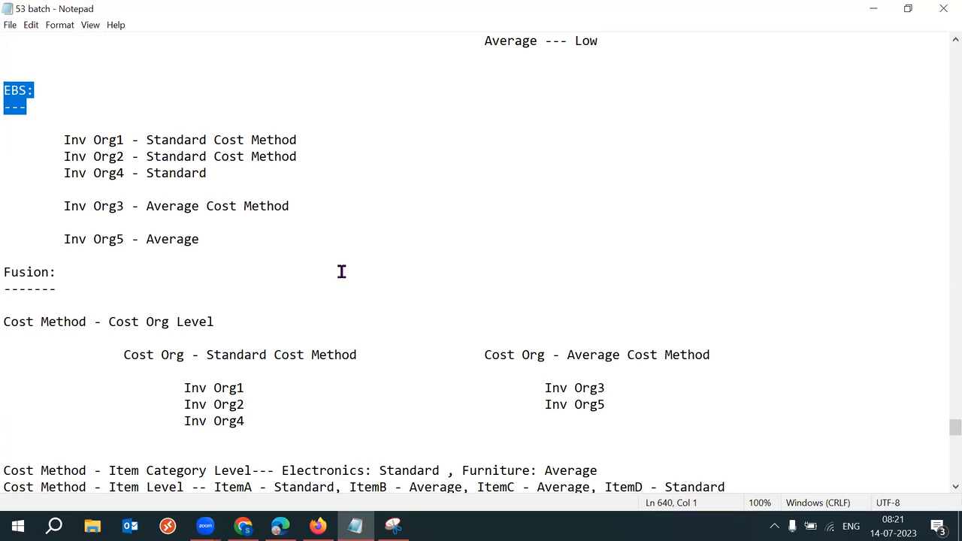
pyautogui.moveTo(59, 290); pyautogui.dragTo(11, 259)
# Step: Delete the leftover indent on the blank line between the PPV comparison and EBS:
pyautogui.scroll(3, 949, 429)
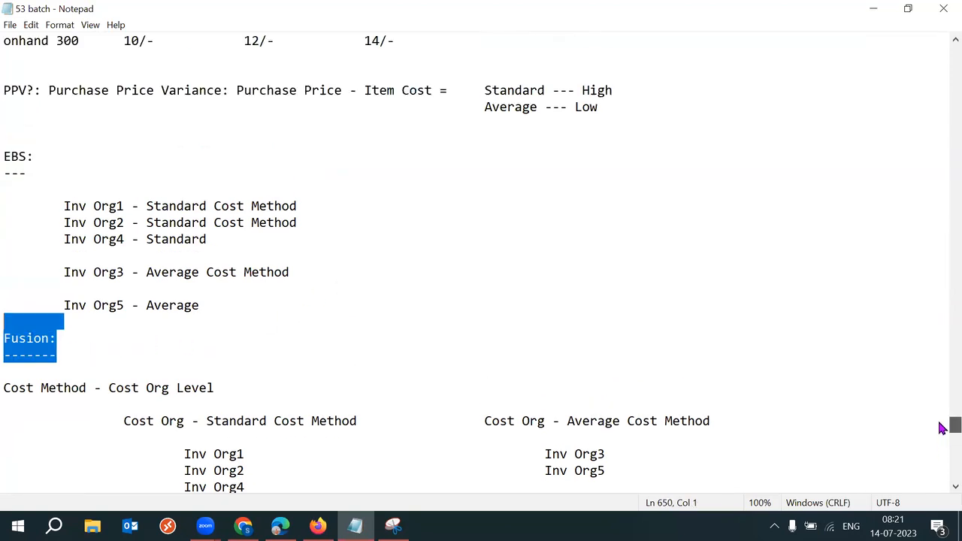
pyautogui.click(46, 173)
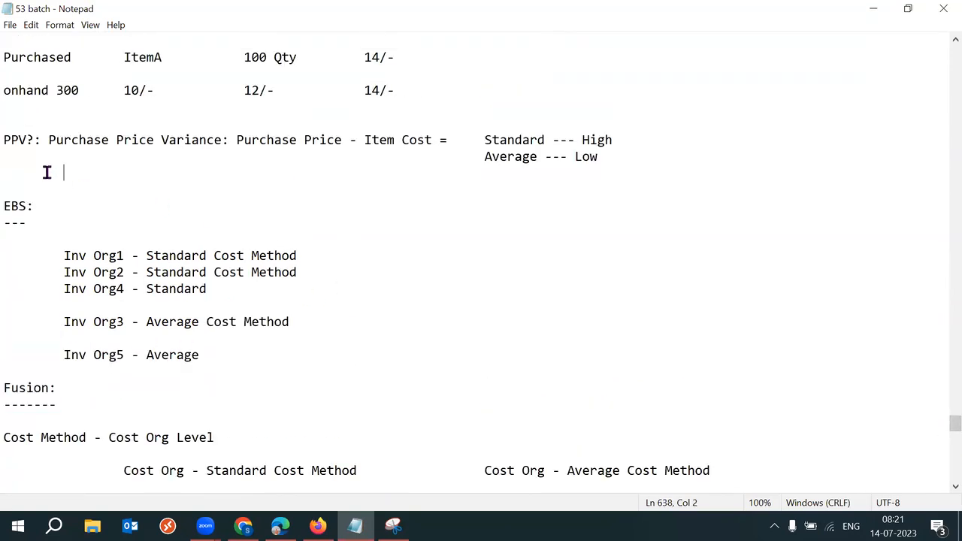
pyautogui.keyDown('shift'); pyautogui.click(13, 163); pyautogui.keyUp('shift')
pyautogui.click(13, 174)
pyautogui.press('Delete')
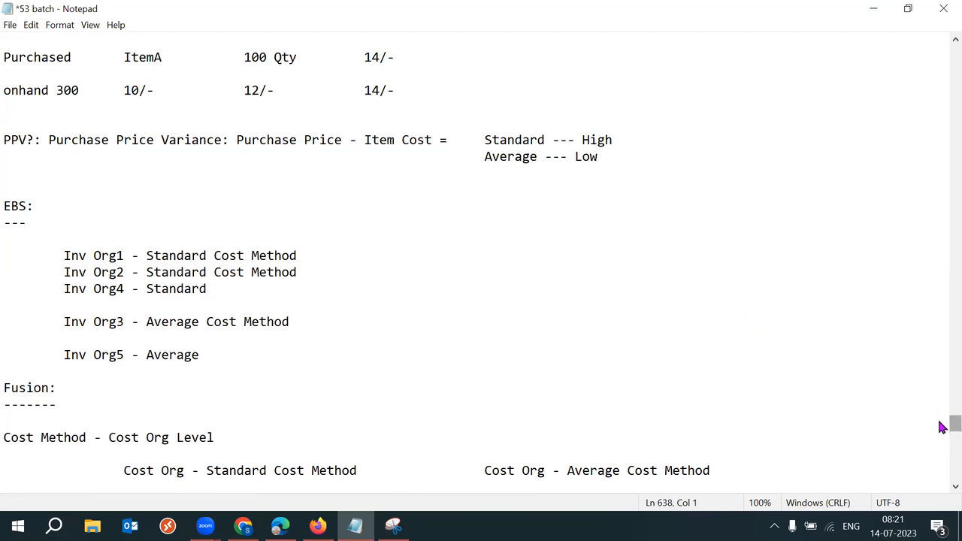
# Step: Save the 53 batch costing notes in Notepad
pyautogui.scroll(-1, 940, 426)
pyautogui.scroll(-1, 939, 426)
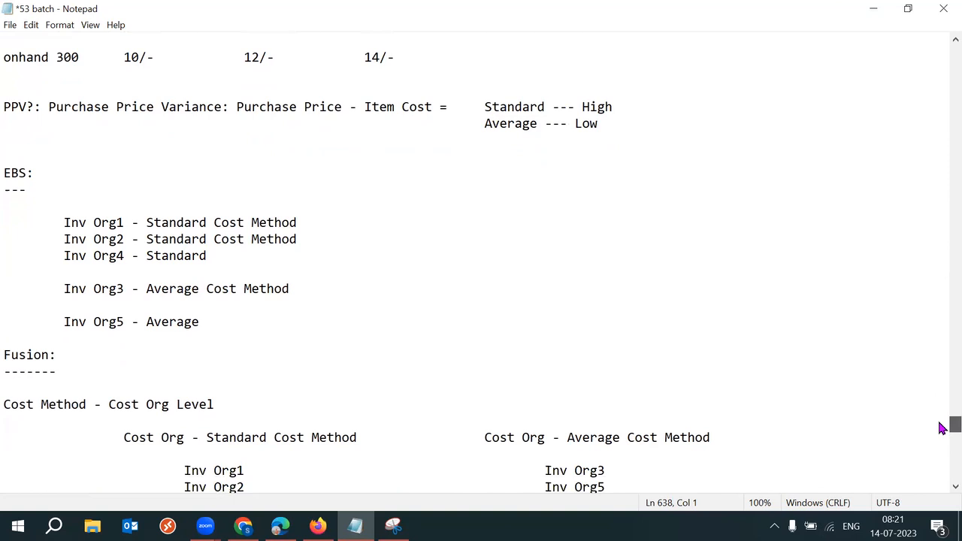
pyautogui.scroll(-1, 940, 427)
pyautogui.scroll(-4, 940, 426)
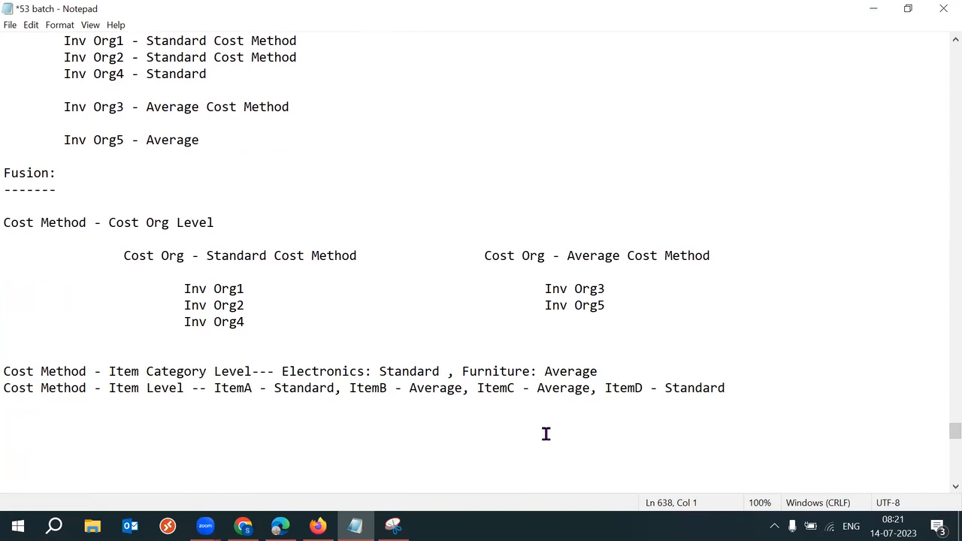
pyautogui.hotkey('ctrl', 's')
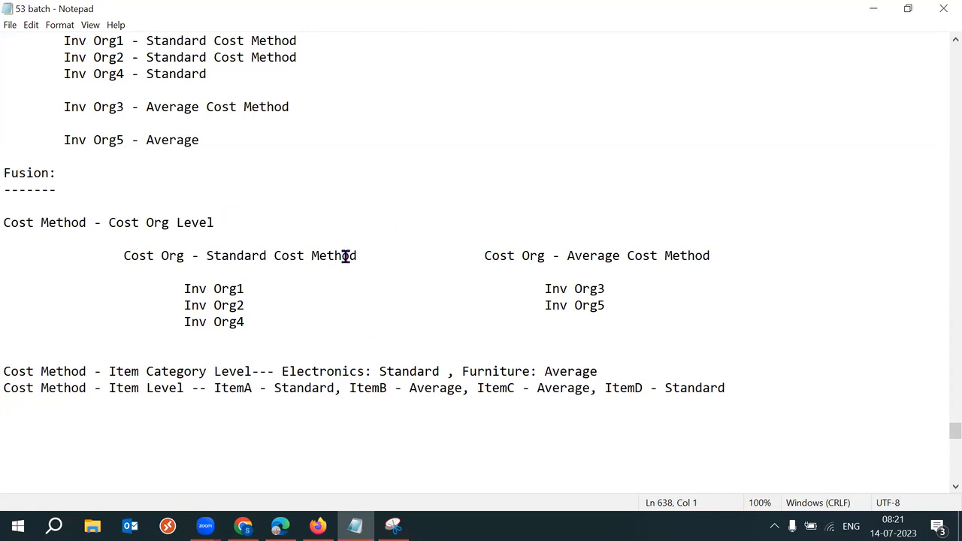
# Step: Review the Fusion cost-method notes, highlighting 'Item Level' on the last line
pyautogui.scroll(5, 940, 435)
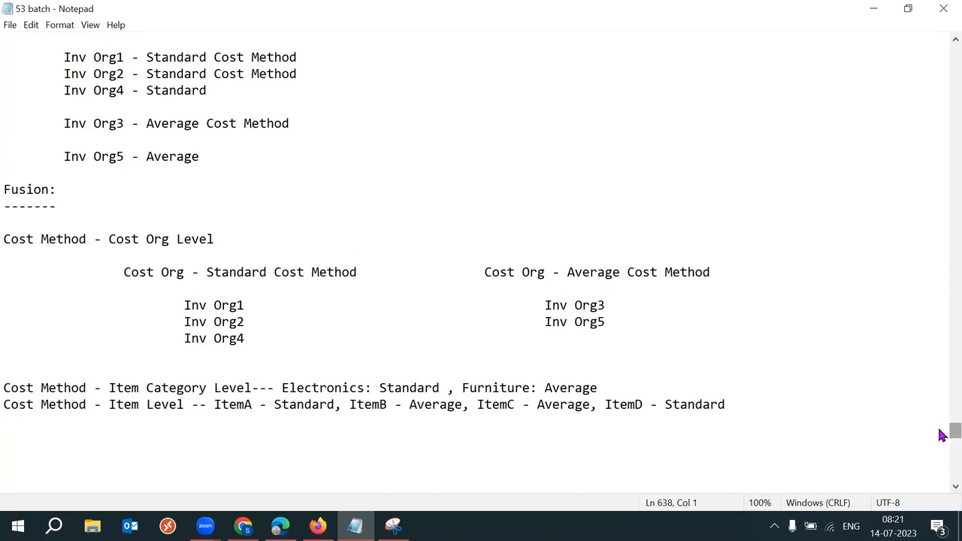
pyautogui.scroll(3, 942, 429)
pyautogui.scroll(2, 942, 423)
pyautogui.scroll(-8, 942, 429)
pyautogui.scroll(-5, 942, 436)
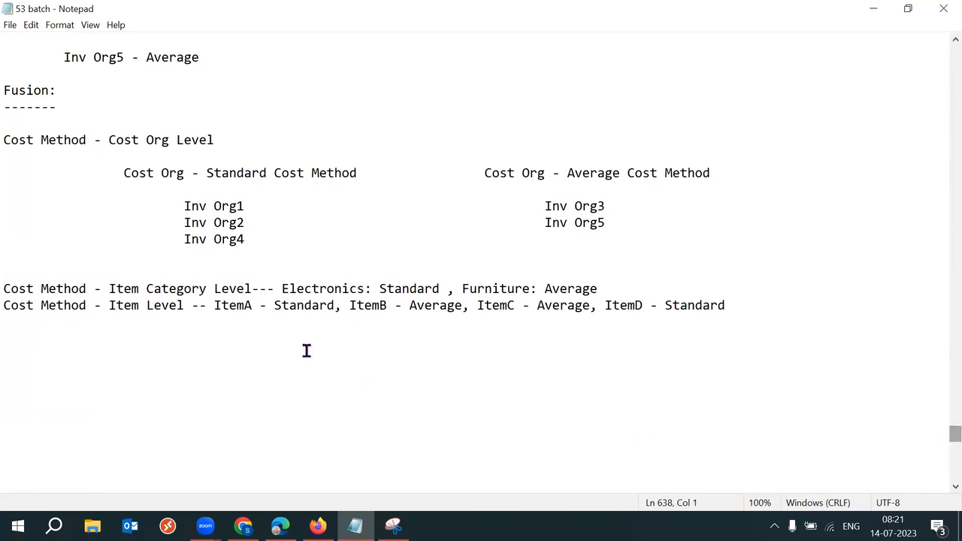
pyautogui.moveTo(102, 287); pyautogui.dragTo(188, 280)
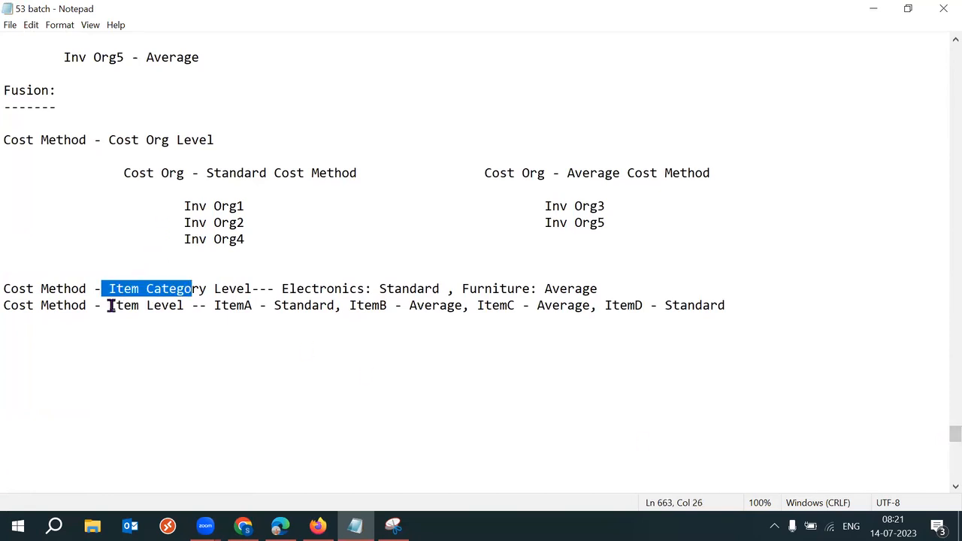
pyautogui.moveTo(109, 305); pyautogui.dragTo(169, 306)
pyautogui.click(384, 339)
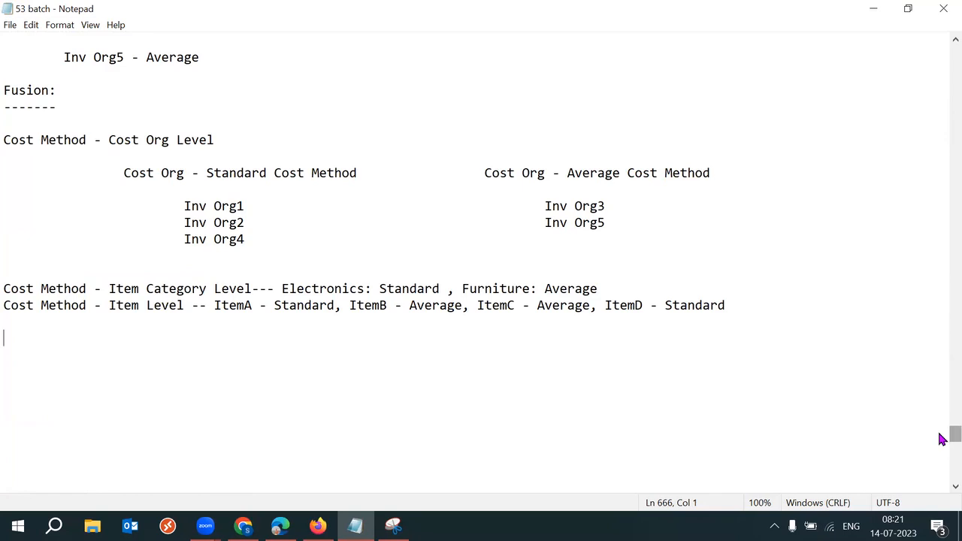
# Step: Highlight the 'PPV?' label, then bring up the Overview of Average Costing page in Chrome
pyautogui.scroll(7, 942, 435)
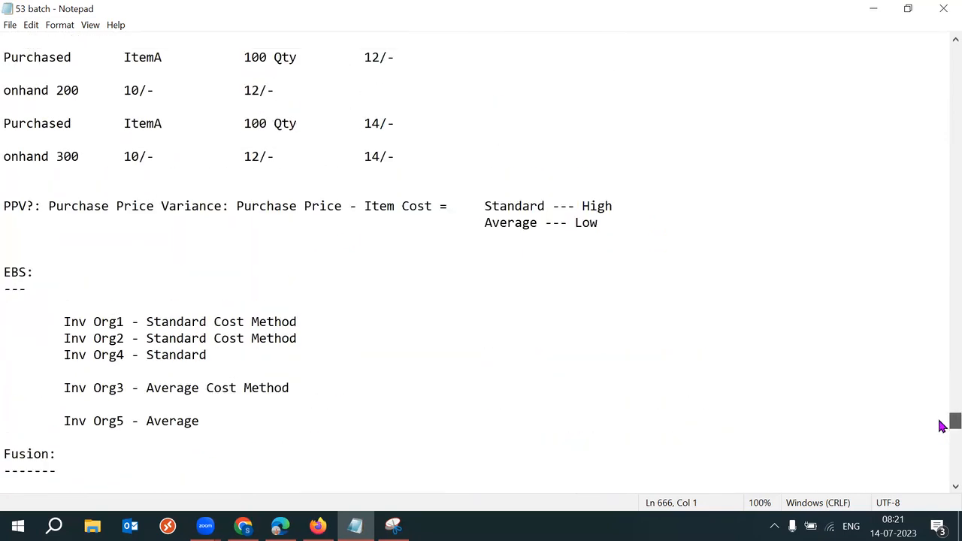
pyautogui.scroll(2, 942, 425)
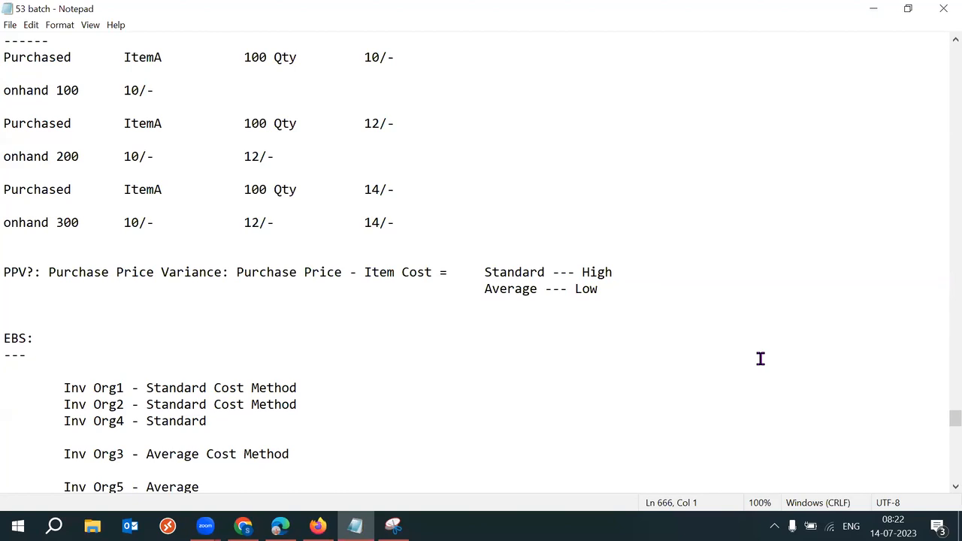
pyautogui.moveTo(7, 272); pyautogui.dragTo(33, 274)
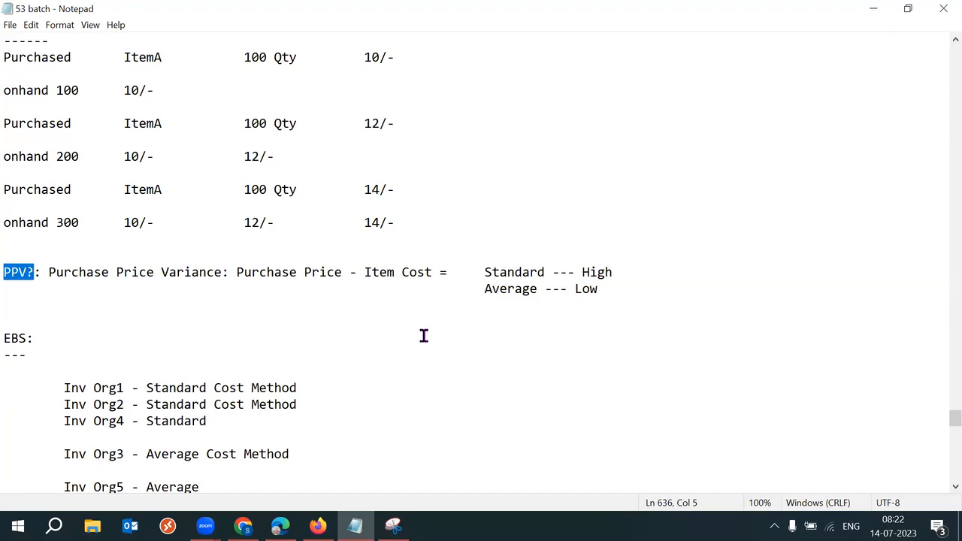
pyautogui.click(640, 290)
pyautogui.scroll(-8, 944, 427)
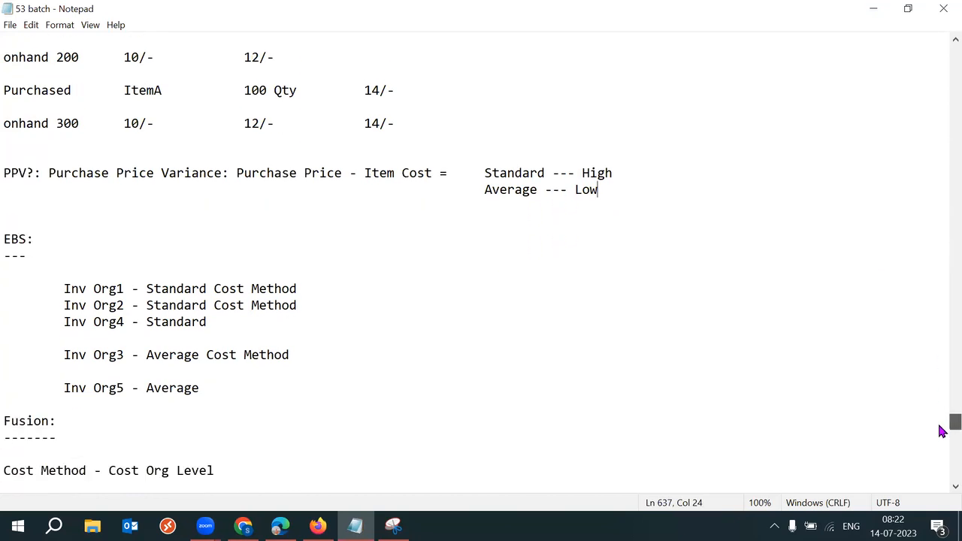
pyautogui.click(243, 526)
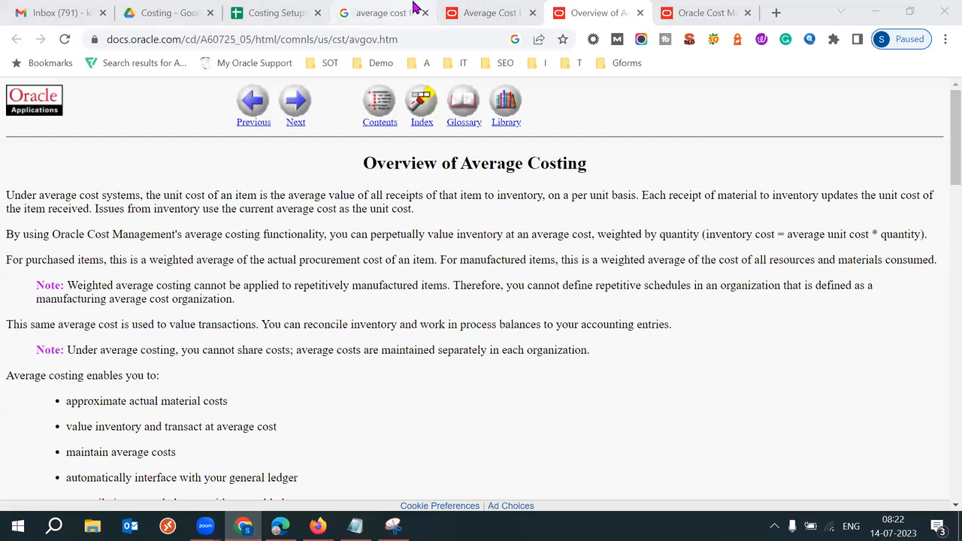
# Step: Open the Costing Setups spreadsheet at row 1 and select the Cost Org step in B2
pyautogui.click(270, 7)
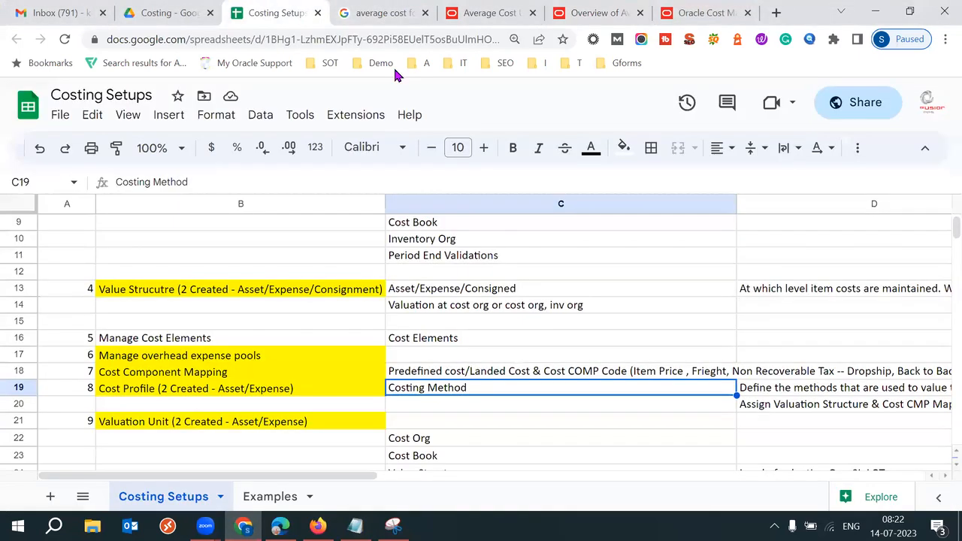
pyautogui.press('Left')
pyautogui.press('Left')
pyautogui.press('Up')
pyautogui.press('Up')
pyautogui.press('Up')
pyautogui.press('Up')
pyautogui.press('Up')
pyautogui.press('Up')
pyautogui.press('Up')
pyautogui.press('Up')
pyautogui.press('Up')
pyautogui.press('Up')
pyautogui.press('Up')
pyautogui.press('Up')
pyautogui.press('Up')
pyautogui.press('Up')
pyautogui.press('Up')
pyautogui.press('Up')
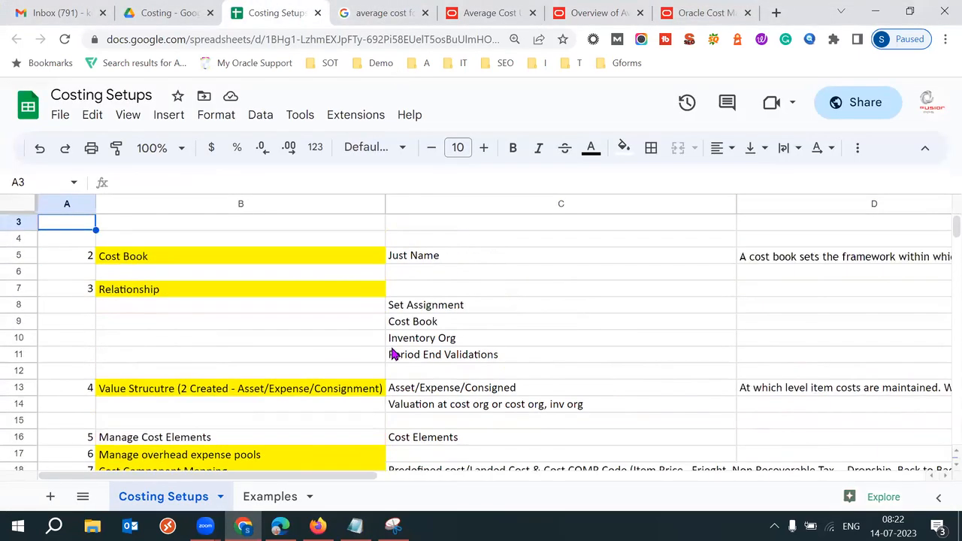
pyautogui.press('Up')
pyautogui.press('Up')
pyautogui.click(220, 242)
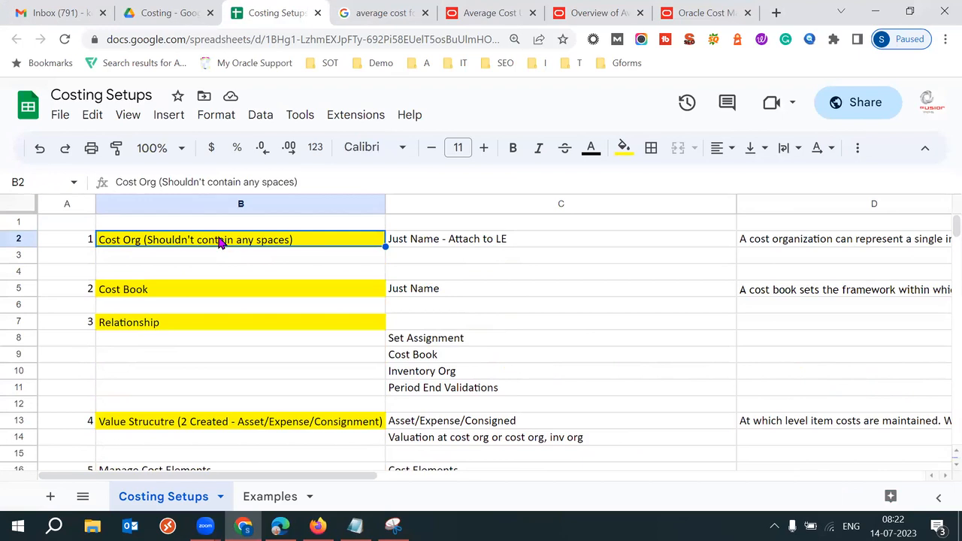
pyautogui.click(82, 243)
pyautogui.click(160, 248)
# Step: Highlight the word 'Book' in the Cost Book step in B5
pyautogui.click(178, 300)
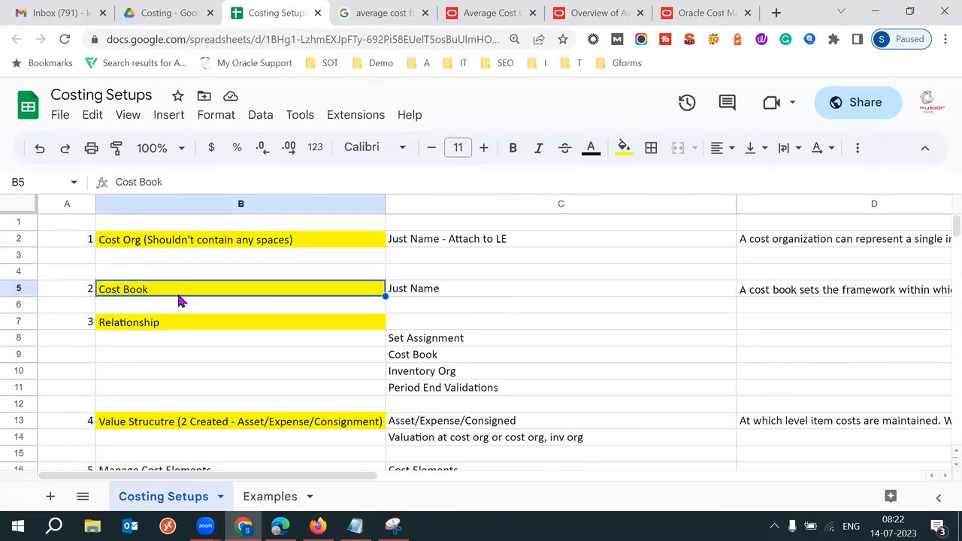
pyautogui.doubleClick(145, 294)
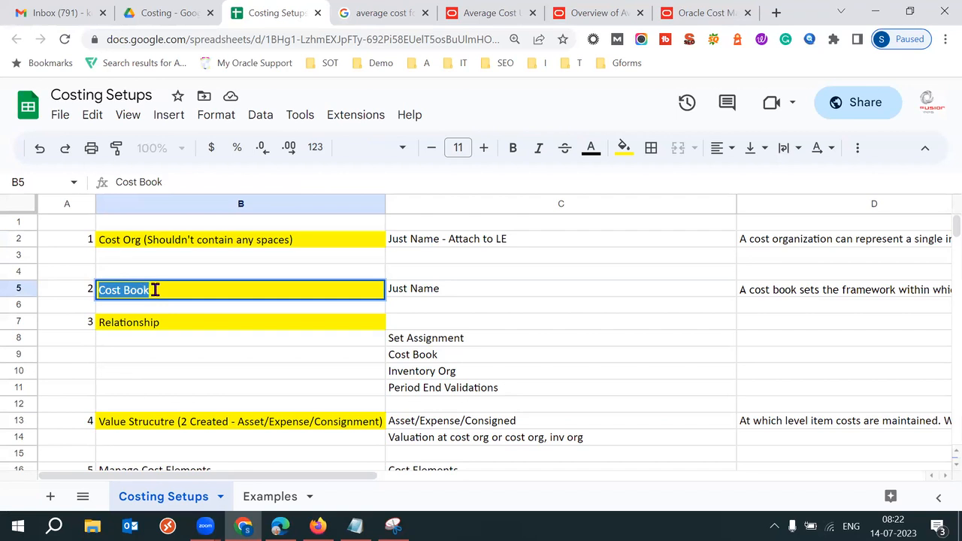
pyautogui.click(155, 289)
pyautogui.moveTo(125, 290); pyautogui.dragTo(142, 290)
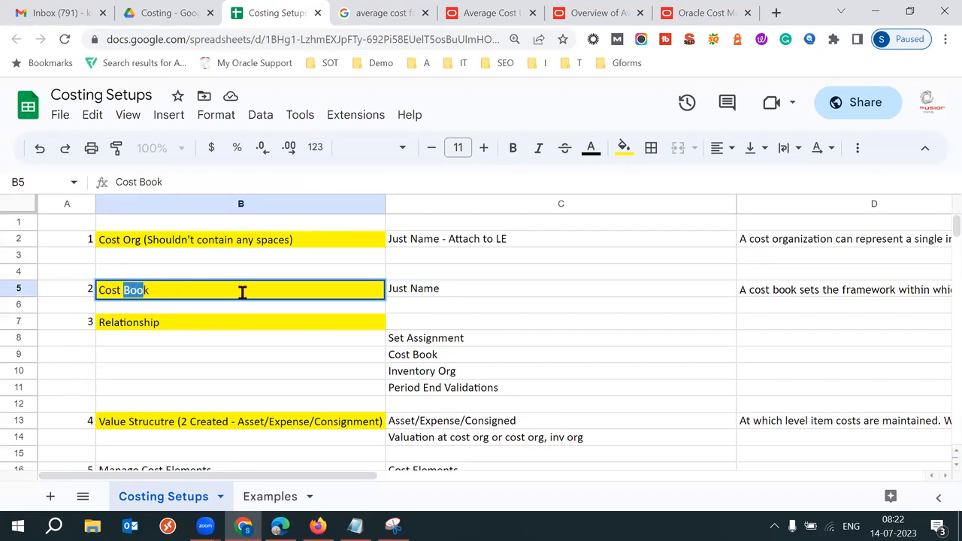
pyautogui.click(216, 293)
pyautogui.moveTo(125, 290); pyautogui.dragTo(160, 289)
# Step: Compare the Relationship step in B7 with Cost Org in B2 and Inventory Org in C10
pyautogui.click(158, 322)
pyautogui.doubleClick(161, 323)
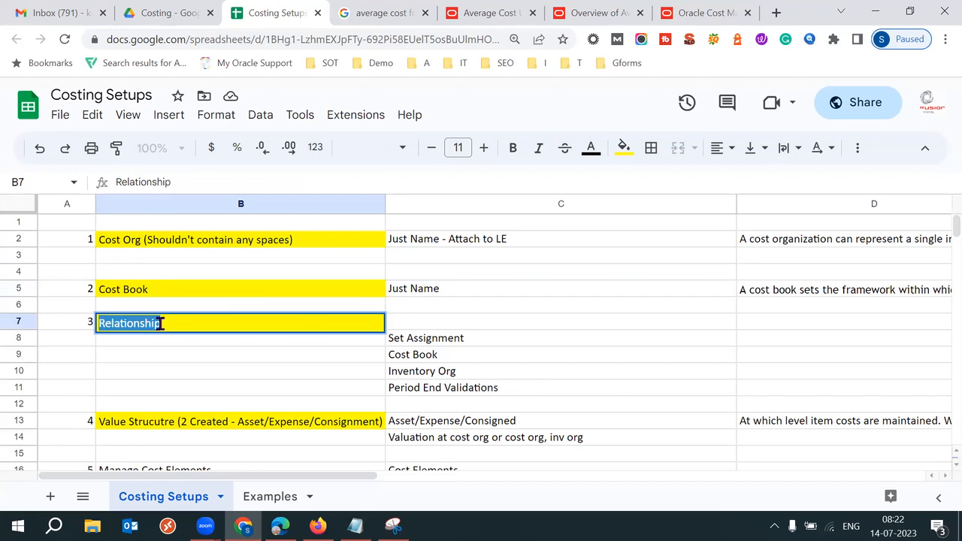
pyautogui.click(150, 245)
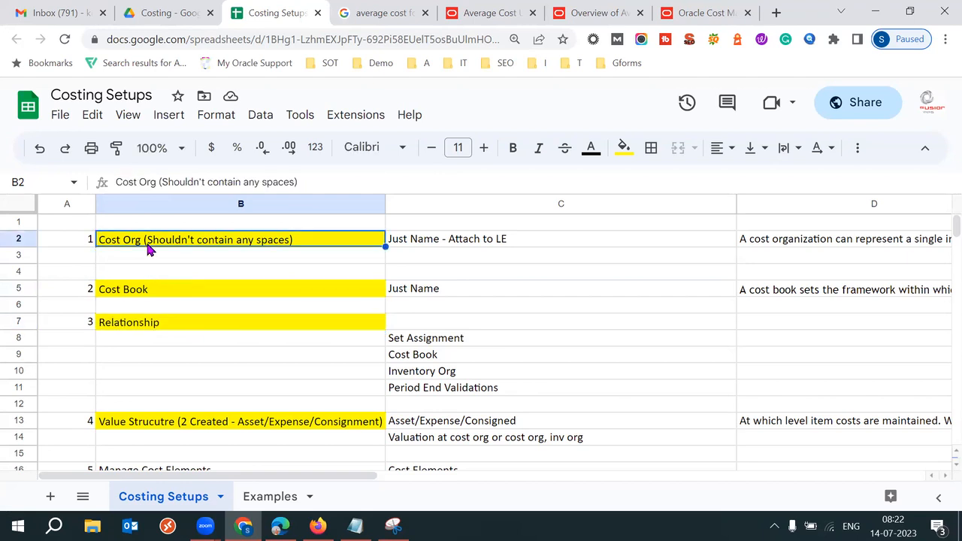
pyautogui.click(426, 380)
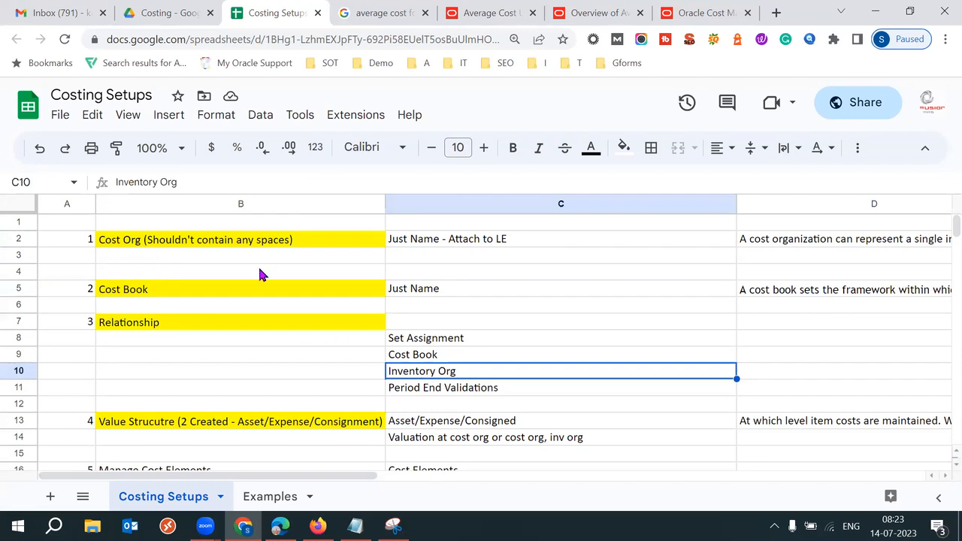
pyautogui.click(229, 247)
pyautogui.click(207, 327)
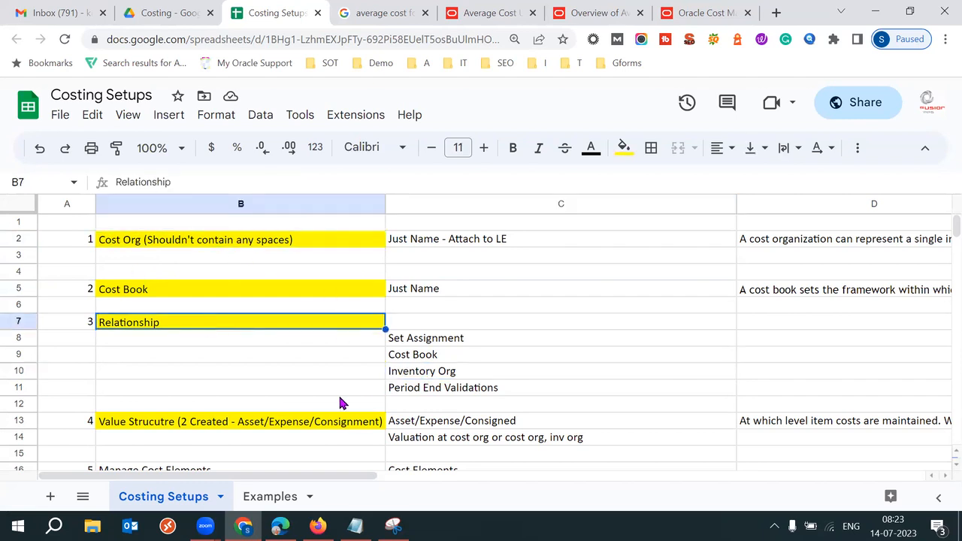
# Step: Load ekmk-test.fa.us6.oraclecloud.com in Firefox to reach the Oracle sign-in page
pyautogui.moveTo(280, 526)
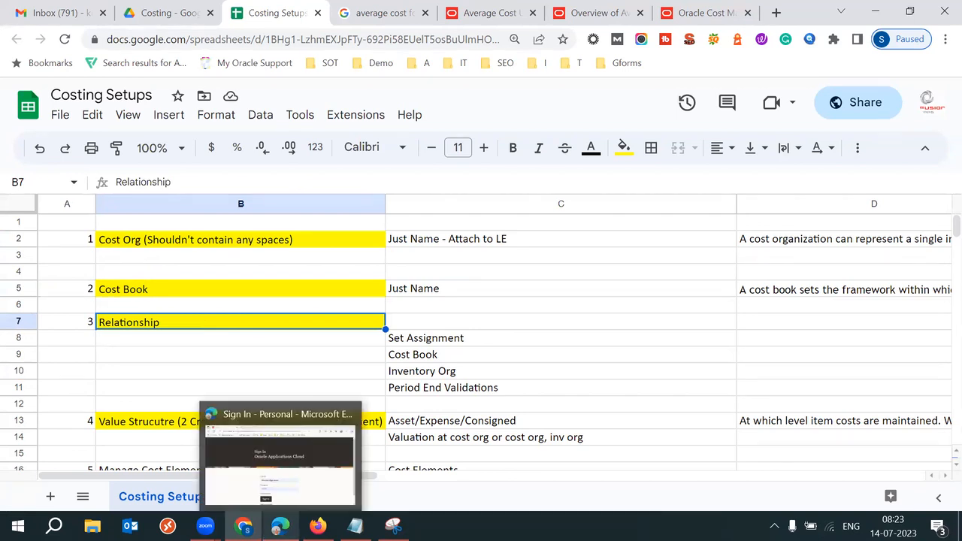
pyautogui.click(279, 459)
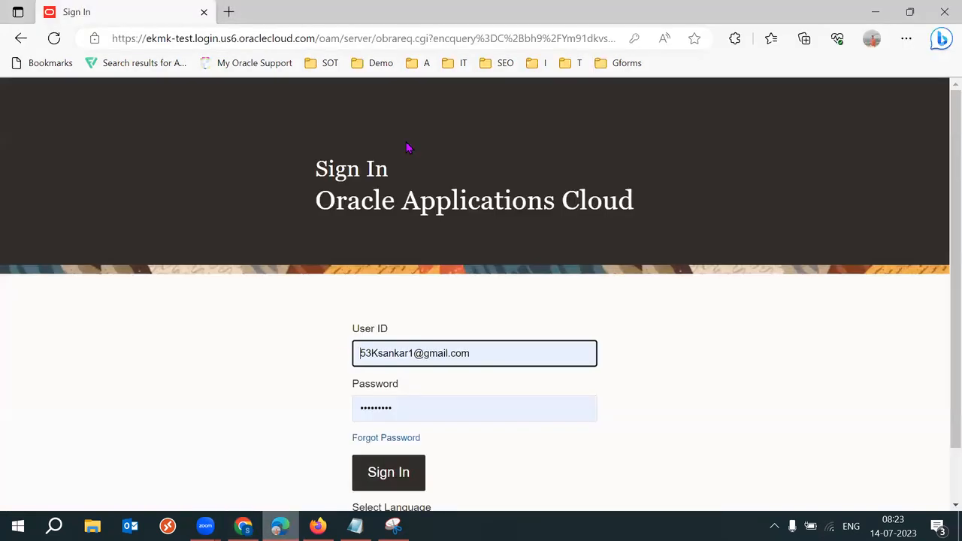
pyautogui.click(312, 39)
pyautogui.click(316, 38)
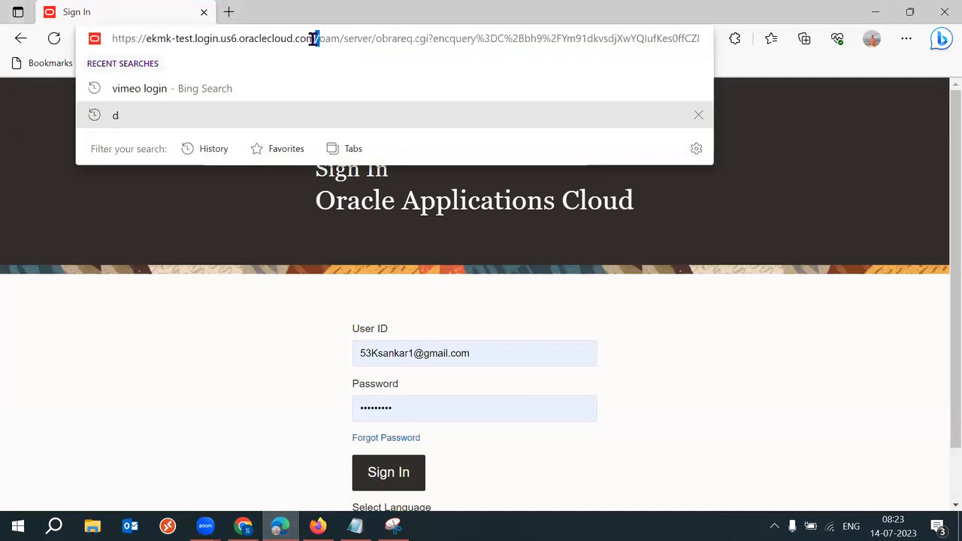
pyautogui.click(318, 527)
pyautogui.write('ekmk-test.fa.us6.oraclecloud.com/')
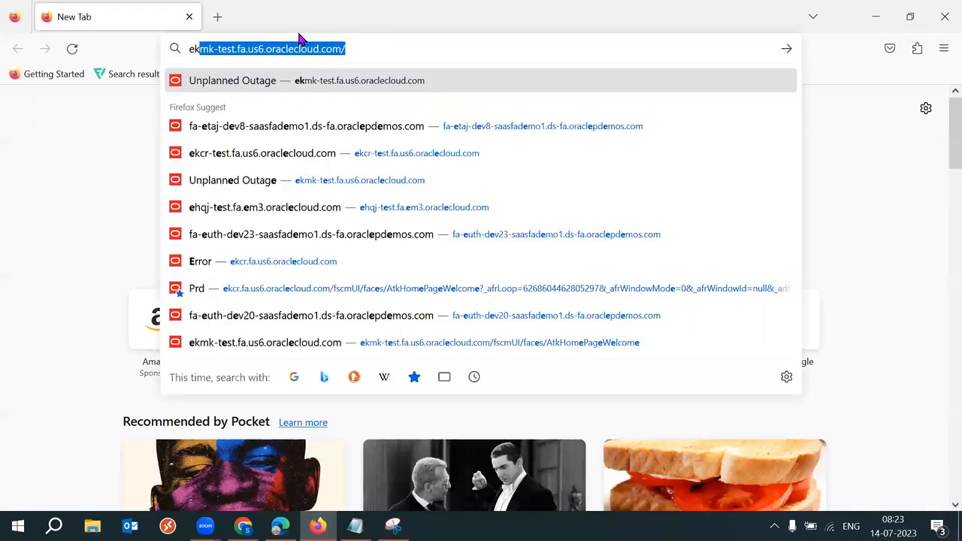
pyautogui.press('Return')
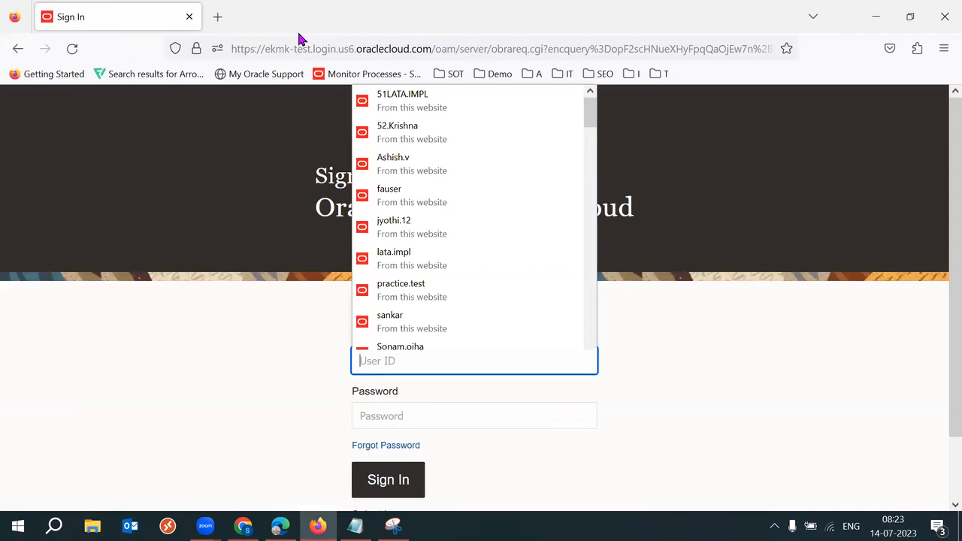
pyautogui.click(206, 527)
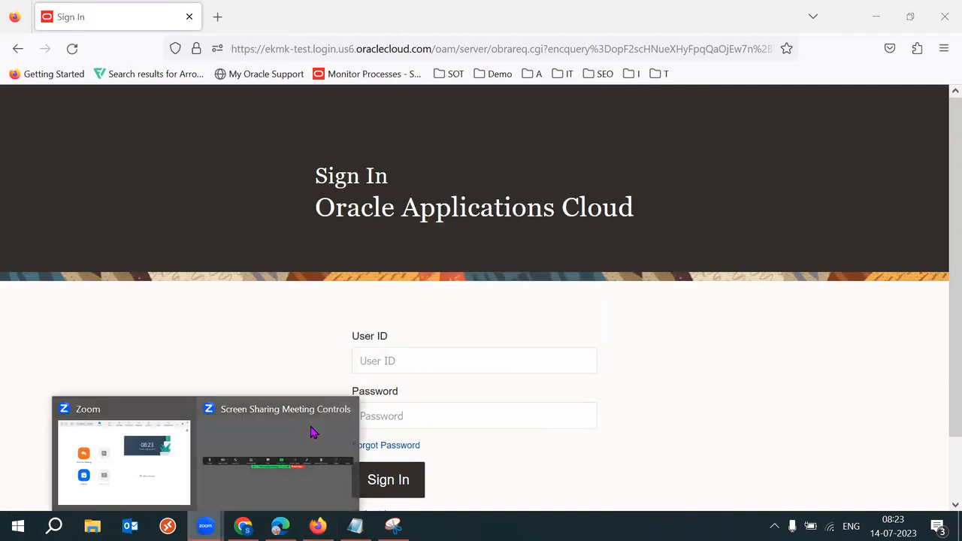
pyautogui.click(314, 433)
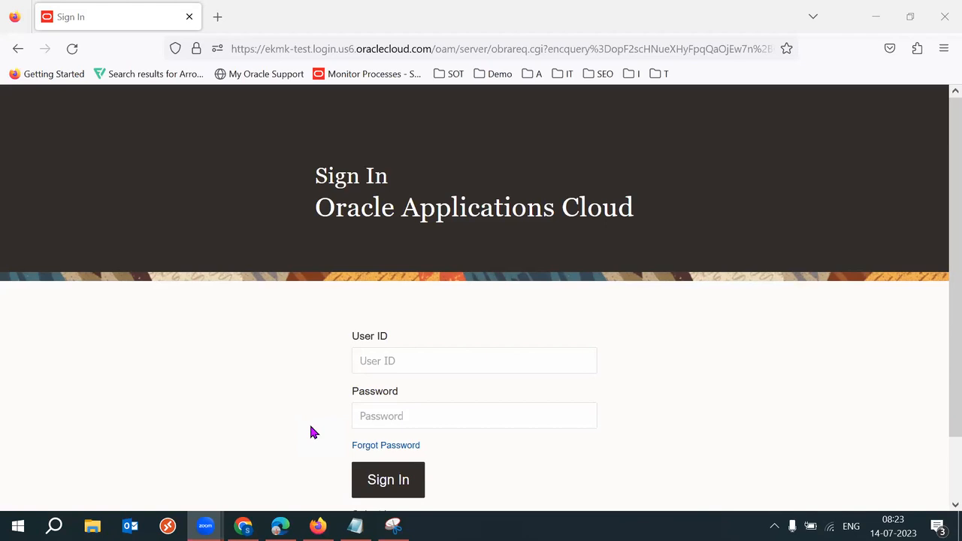
# Step: Fill the user ID and password from the saved login and sign in
pyautogui.click(489, 368)
pyautogui.write('55')
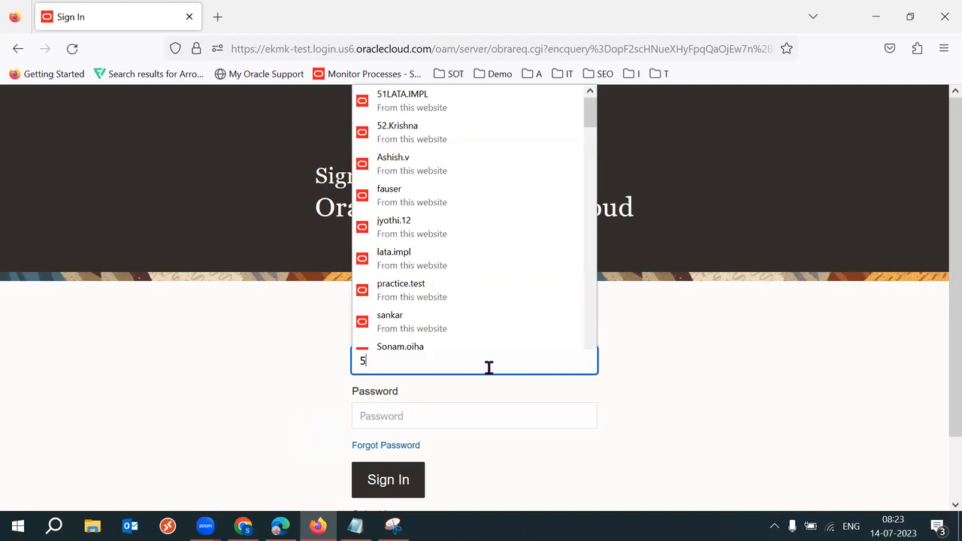
pyautogui.press('BackSpace')
pyautogui.write('2')
pyautogui.click(467, 384)
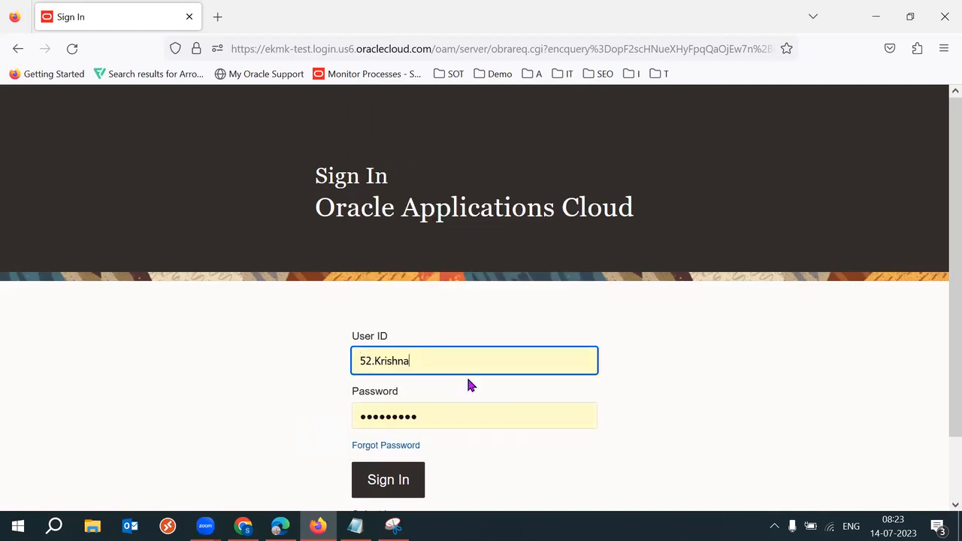
pyautogui.click(387, 491)
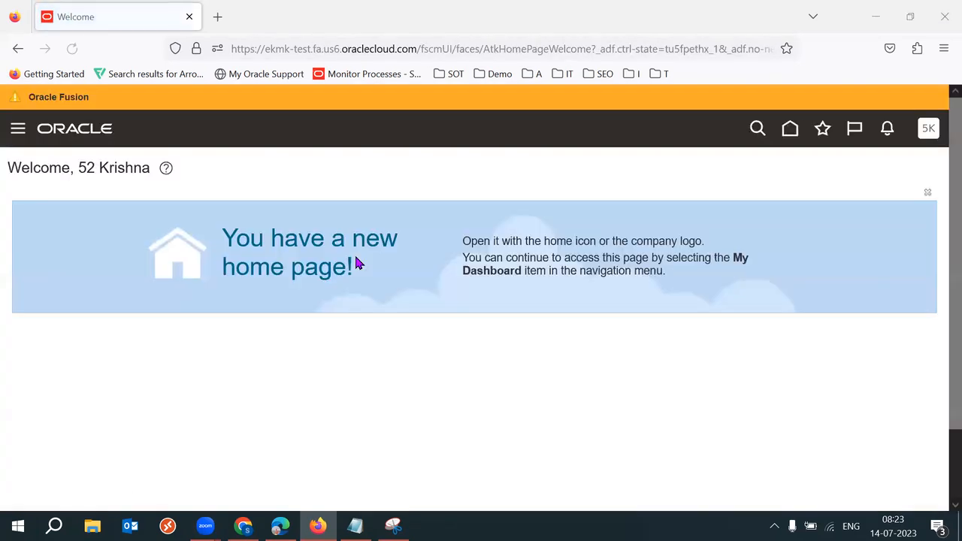
# Step: Open Setup and Maintenance with the Manufacturing and Supply Chain Materials Management offering
pyautogui.click(929, 128)
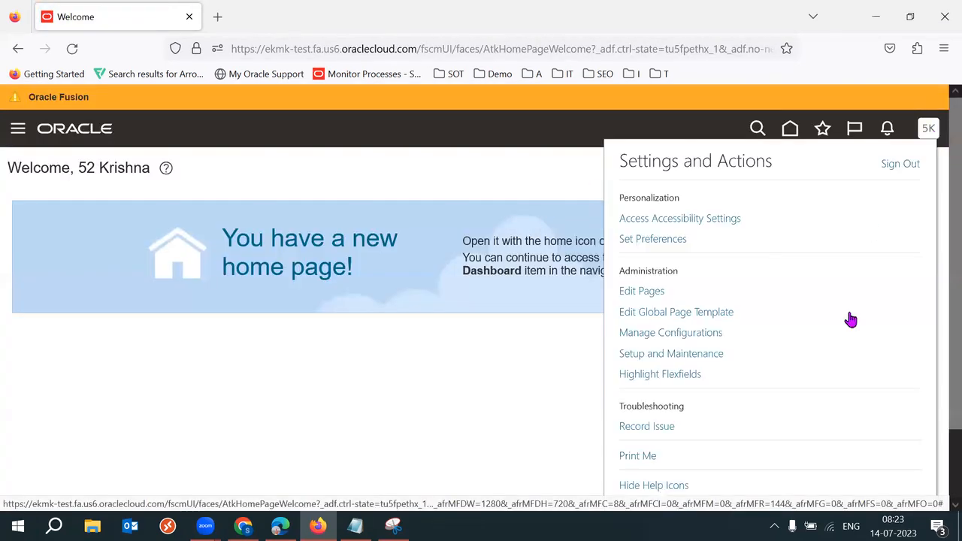
pyautogui.click(671, 354)
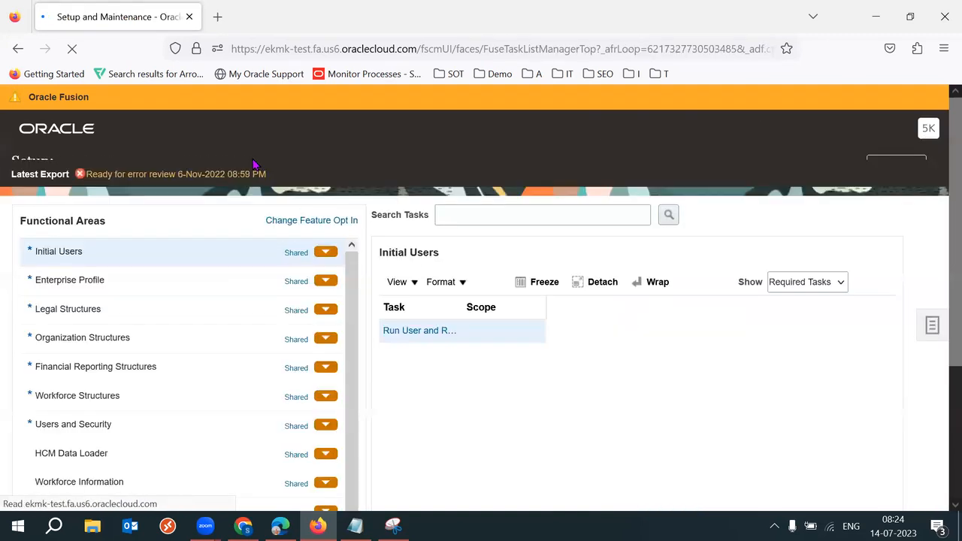
pyautogui.click(257, 165)
pyautogui.moveTo(491, 219); pyautogui.dragTo(491, 250)
pyautogui.click(397, 264)
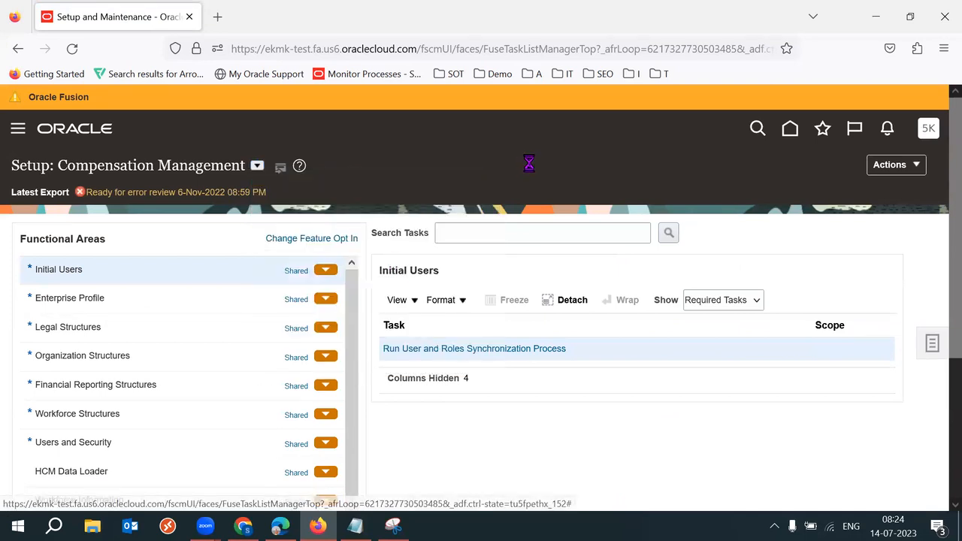
# Step: Show the Cost Accounting tasks from the offering's Functional Areas
pyautogui.scroll(-1, 942, 261)
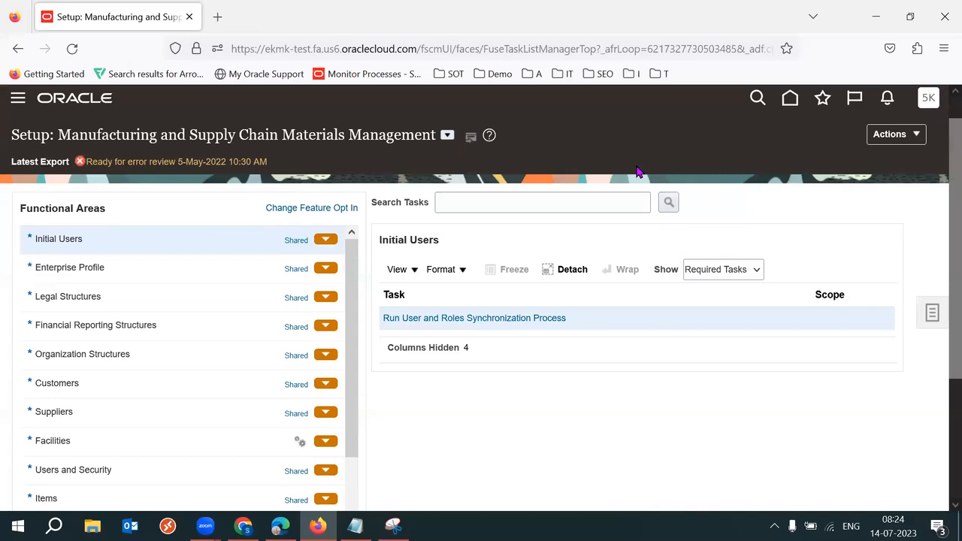
pyautogui.scroll(-1, 941, 309)
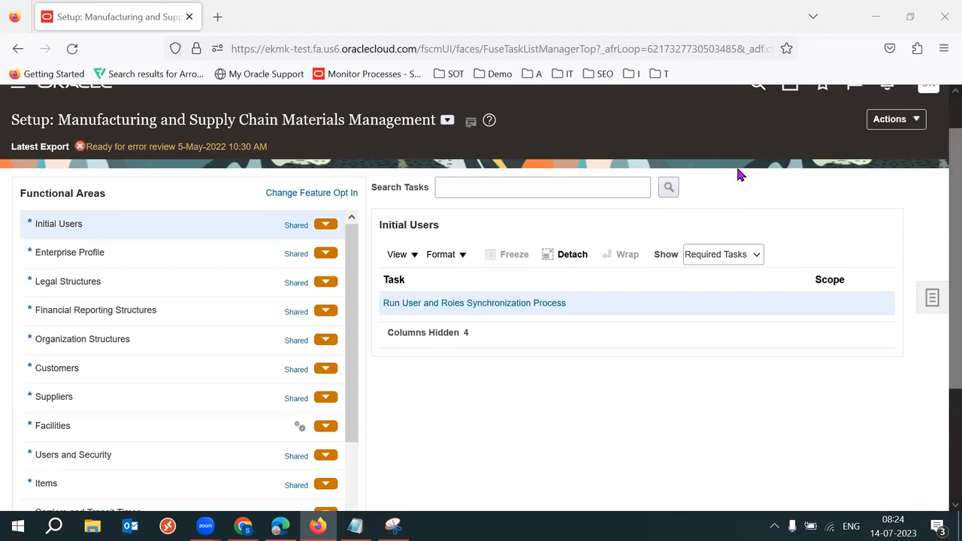
pyautogui.click(666, 149)
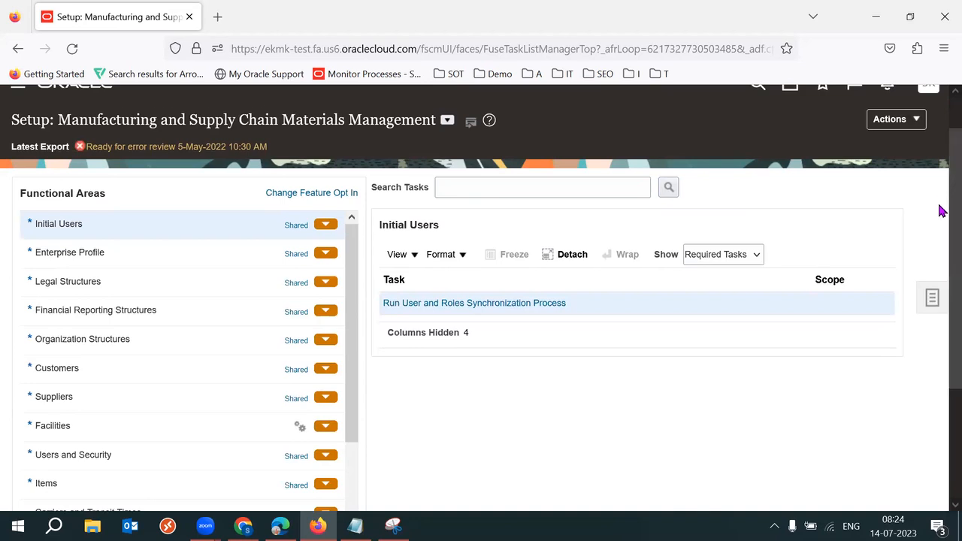
pyautogui.scroll(-1, 941, 212)
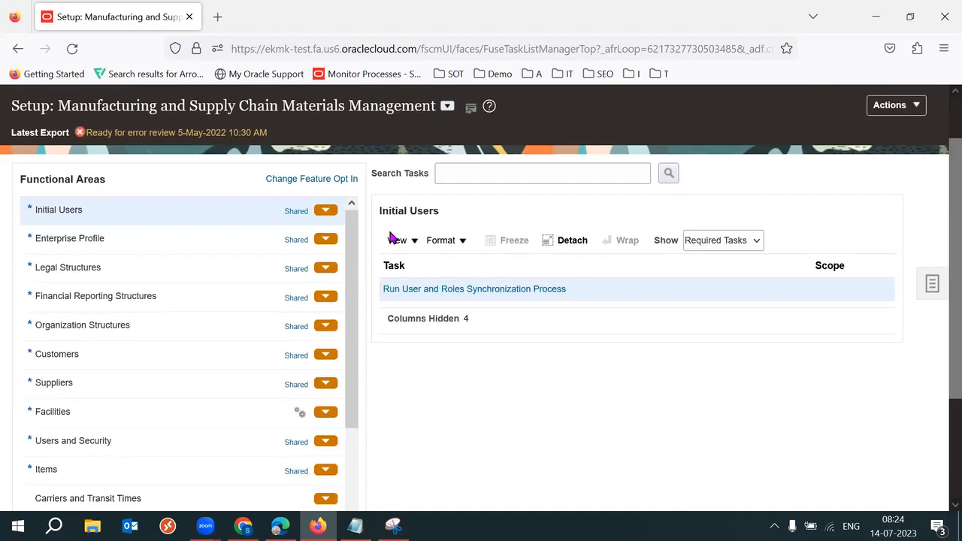
pyautogui.tripleClick(231, 106)
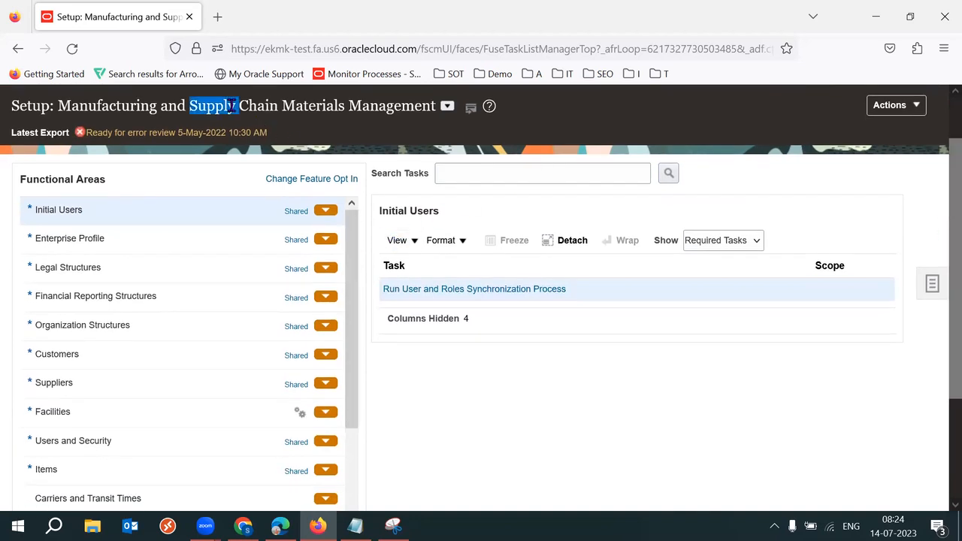
pyautogui.doubleClick(233, 106)
pyautogui.scroll(-3, 937, 391)
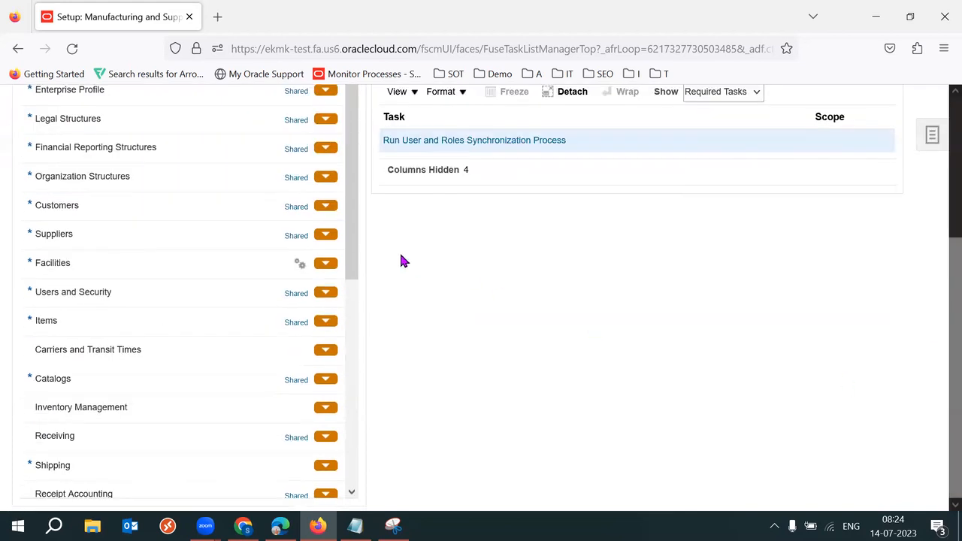
pyautogui.moveTo(354, 252); pyautogui.dragTo(359, 292)
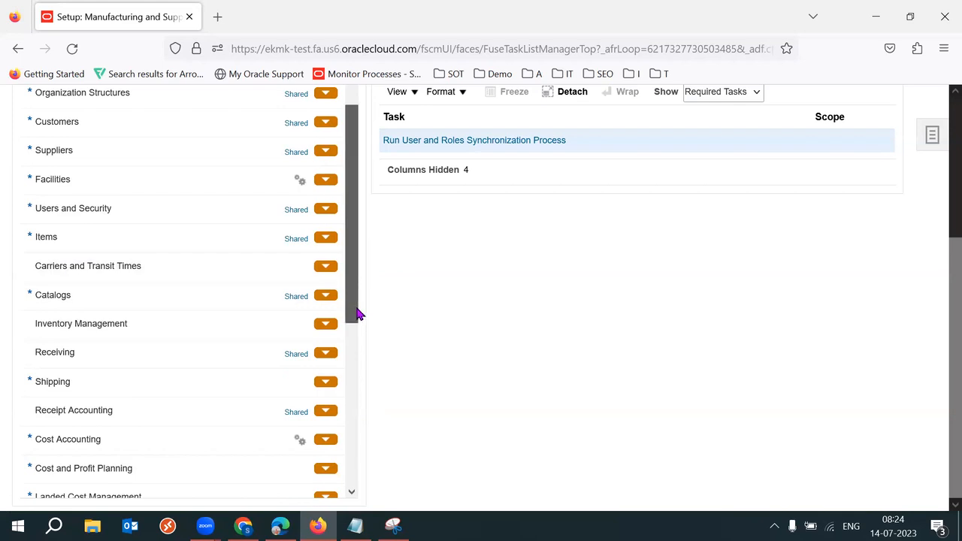
pyautogui.moveTo(356, 314); pyautogui.dragTo(221, 342)
pyautogui.click(108, 381)
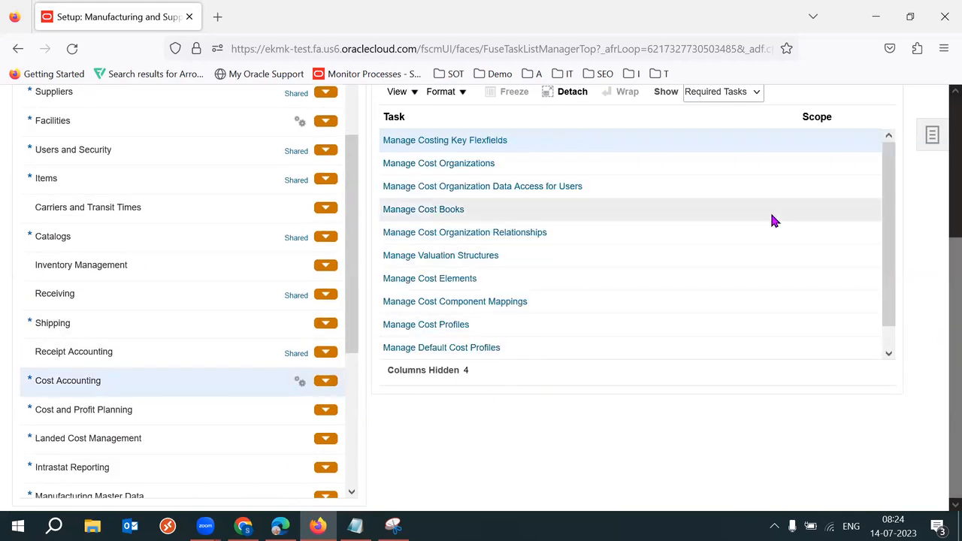
pyautogui.scroll(2, 936, 294)
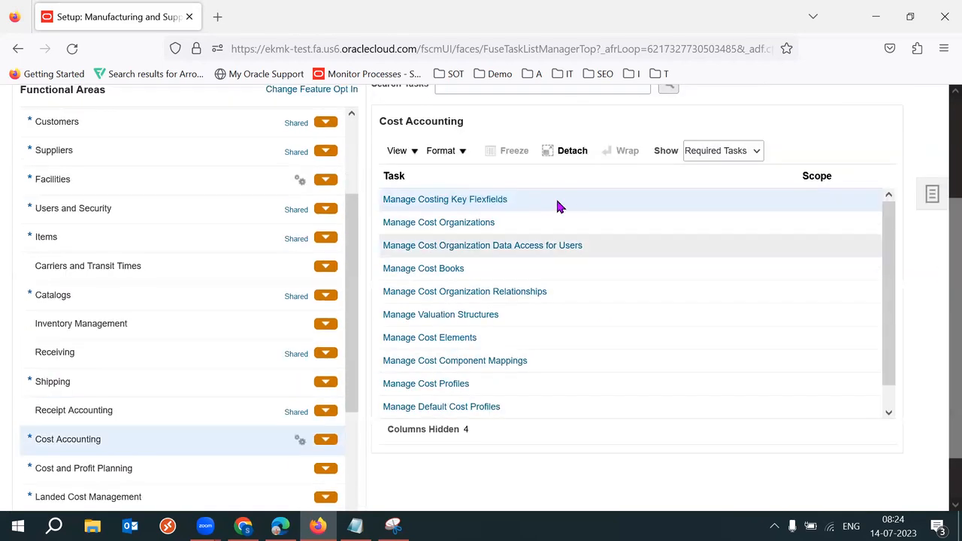
# Step: Open Manage Cost Organizations and start creating a new cost organization
pyautogui.click(454, 223)
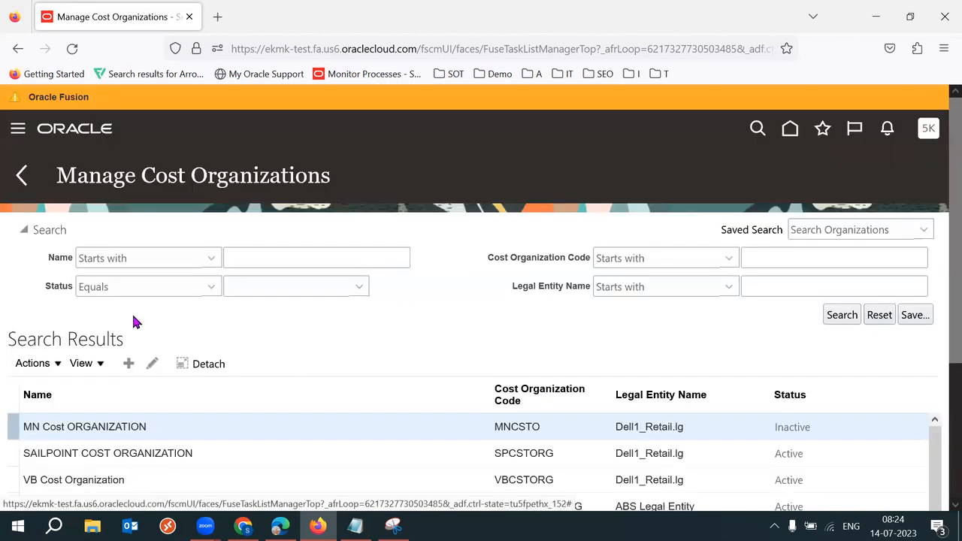
pyautogui.tripleClick(142, 180)
pyautogui.click(394, 237)
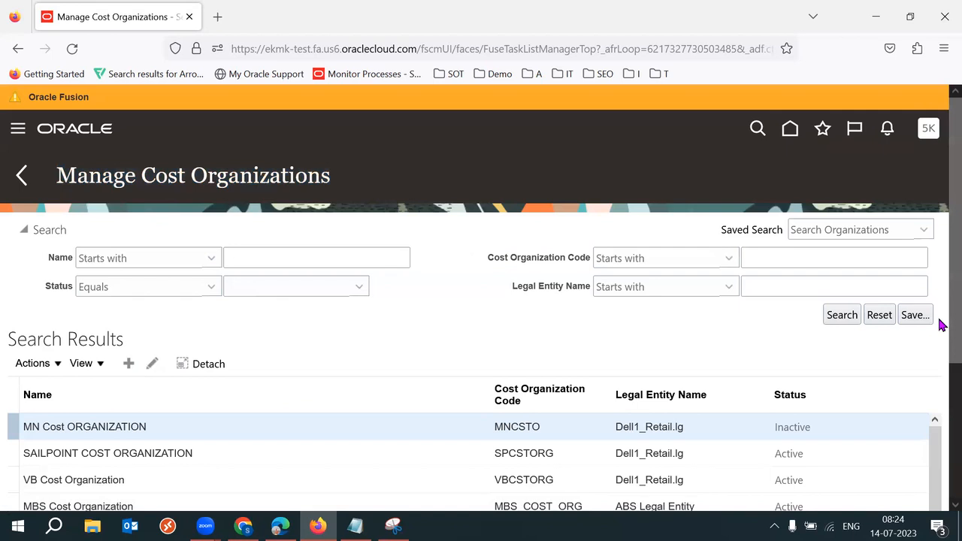
pyautogui.moveTo(950, 298); pyautogui.dragTo(950, 309)
pyautogui.click(129, 347)
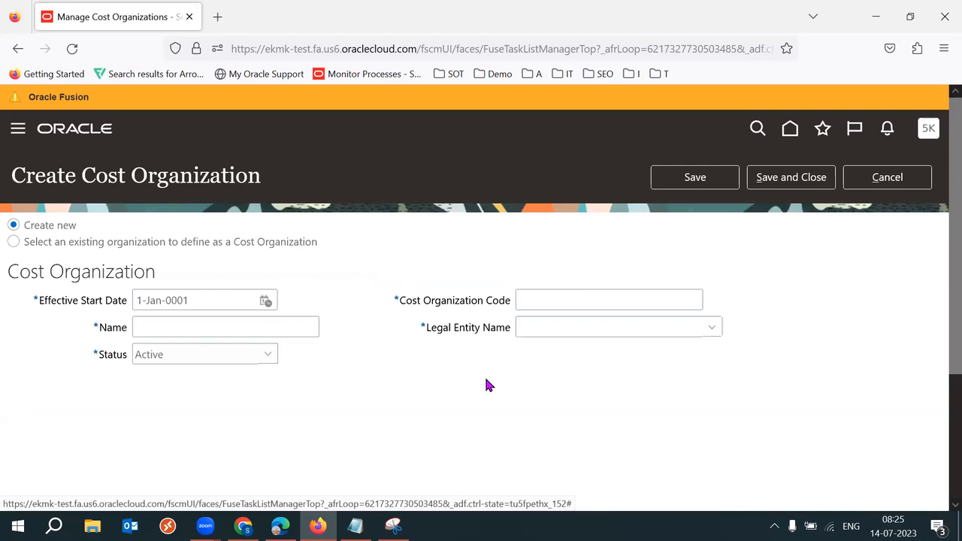
# Step: Name the cost organization '52K Standard Cost Org'
pyautogui.scroll(-1, 941, 369)
pyautogui.click(235, 316)
pyautogui.write('52K Cost Org')
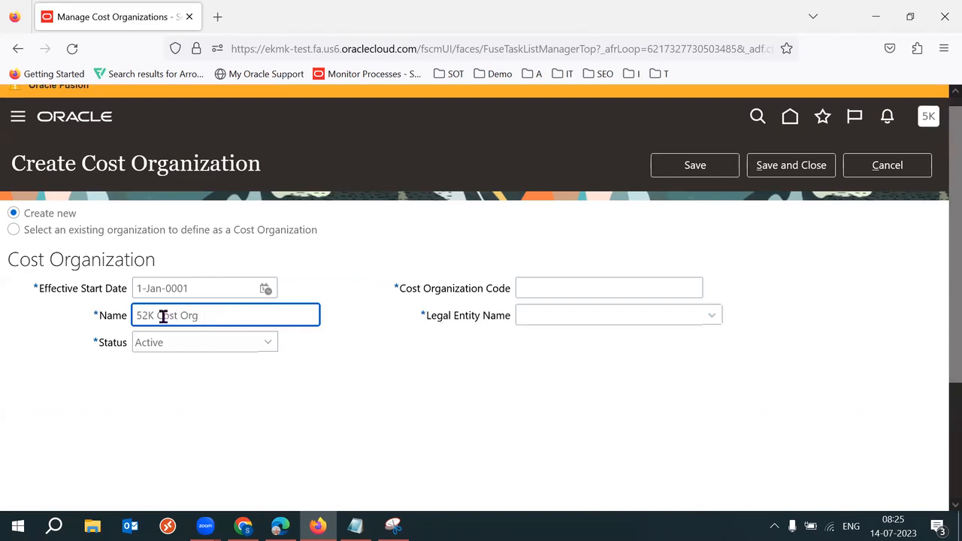
pyautogui.write('Stadrd')
pyautogui.press('BackSpace')
pyautogui.press('BackSpace')
pyautogui.press('BackSpace')
pyautogui.write('dard')
pyautogui.press('BackSpace')
pyautogui.press('BackSpace')
pyautogui.press('BackSpace')
pyautogui.press('BackSpace')
pyautogui.press('BackSpace')
pyautogui.write('andr')
pyautogui.press('BackSpace')
pyautogui.write('ard')
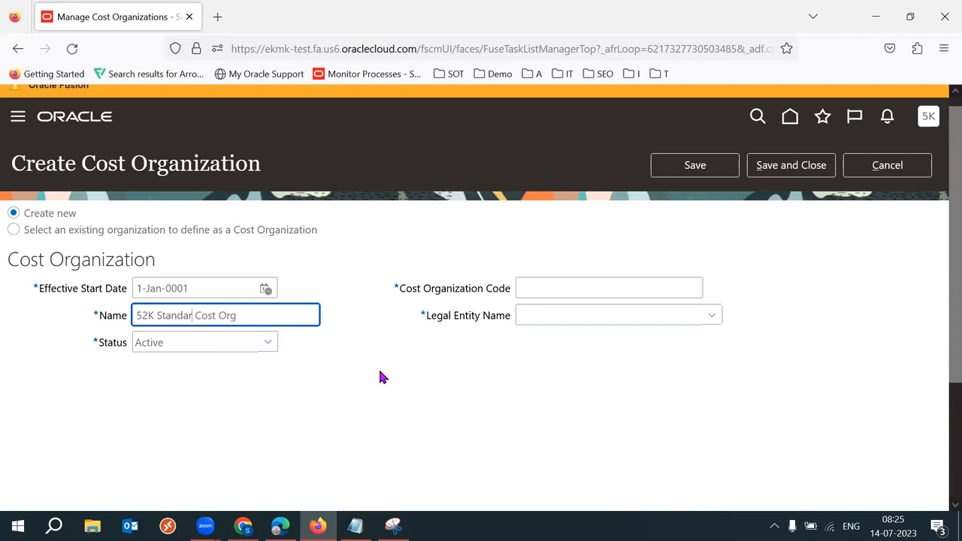
pyautogui.tripleClick(286, 321)
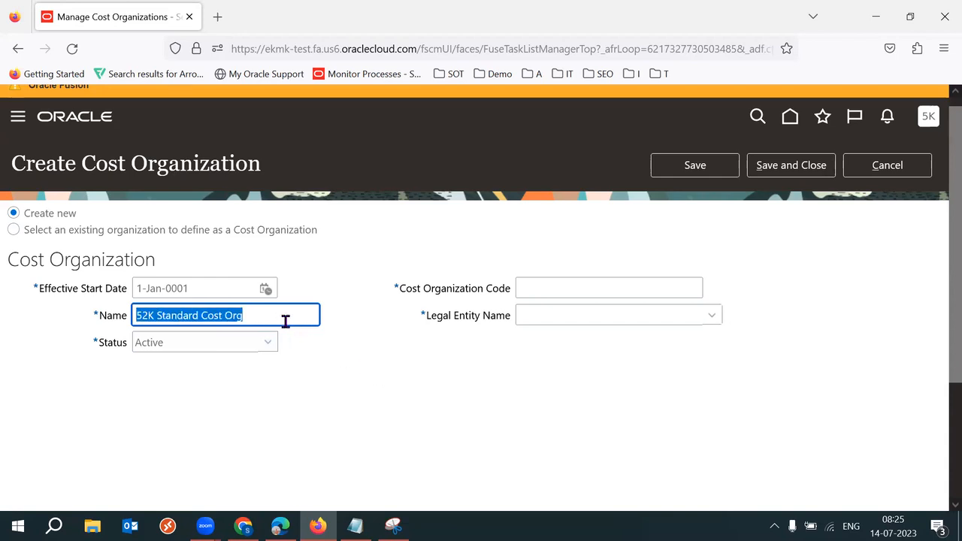
pyautogui.click(517, 421)
# Step: Enter cost organization code 52KSCO and open the Legal Entity Name list
pyautogui.click(614, 294)
pyautogui.write('52KSCO')
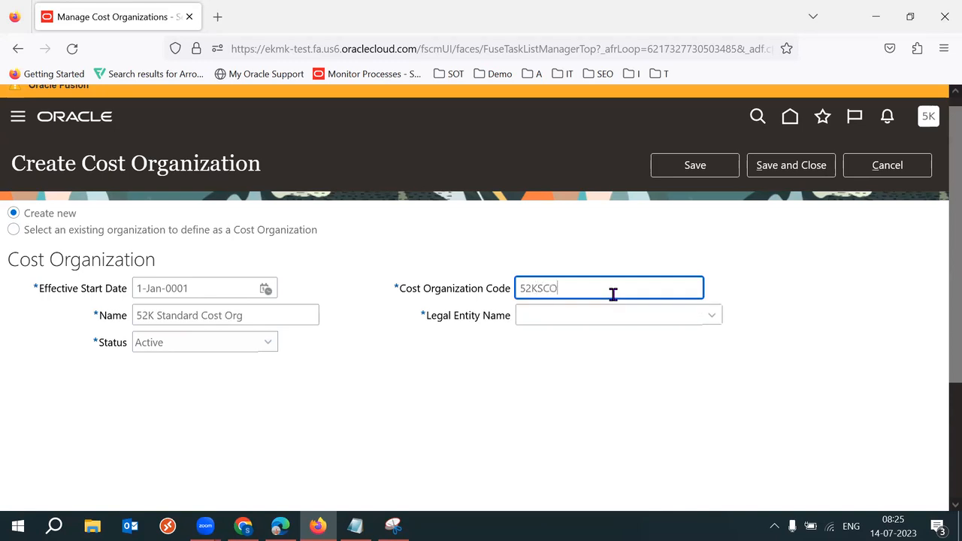
pyautogui.tripleClick(613, 294)
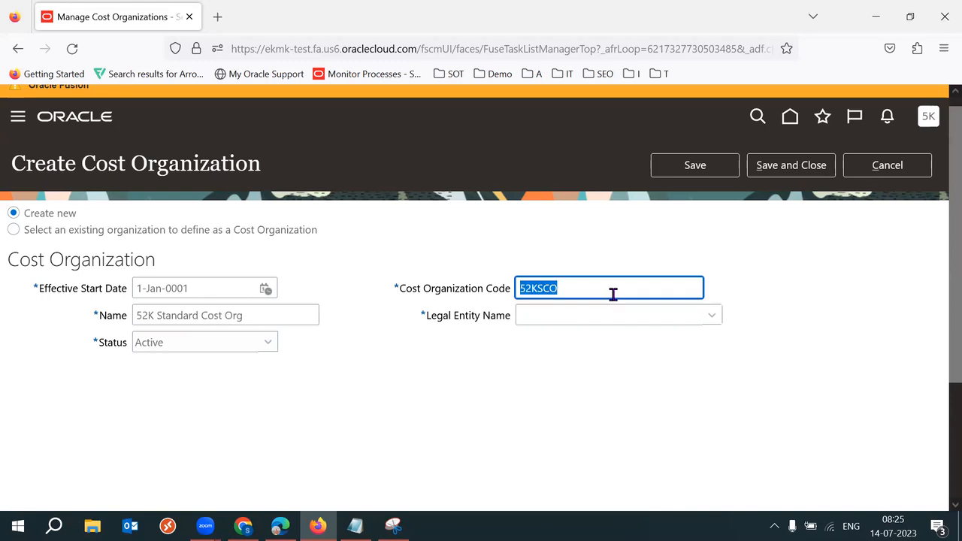
pyautogui.click(632, 374)
pyautogui.scroll(-1, 939, 311)
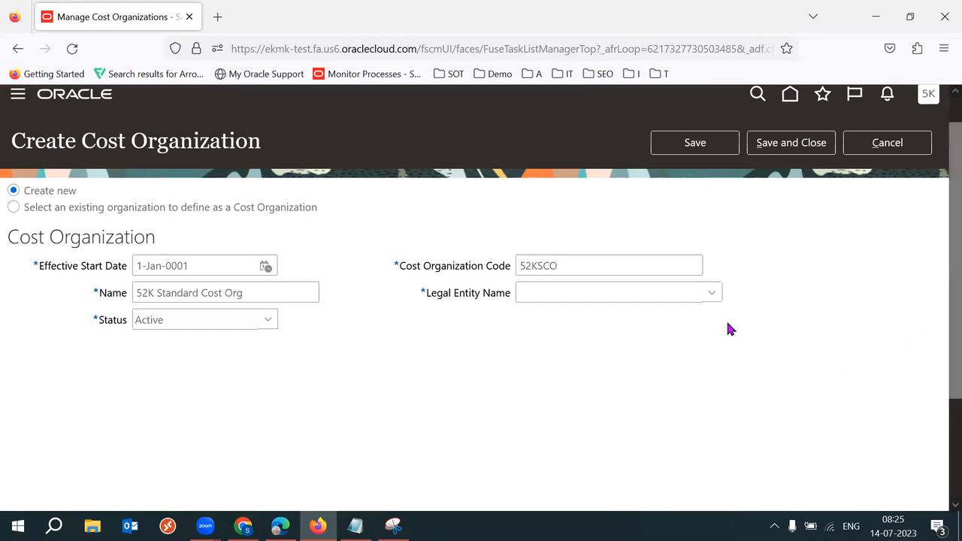
pyautogui.click(712, 294)
pyautogui.scroll(-1, 940, 378)
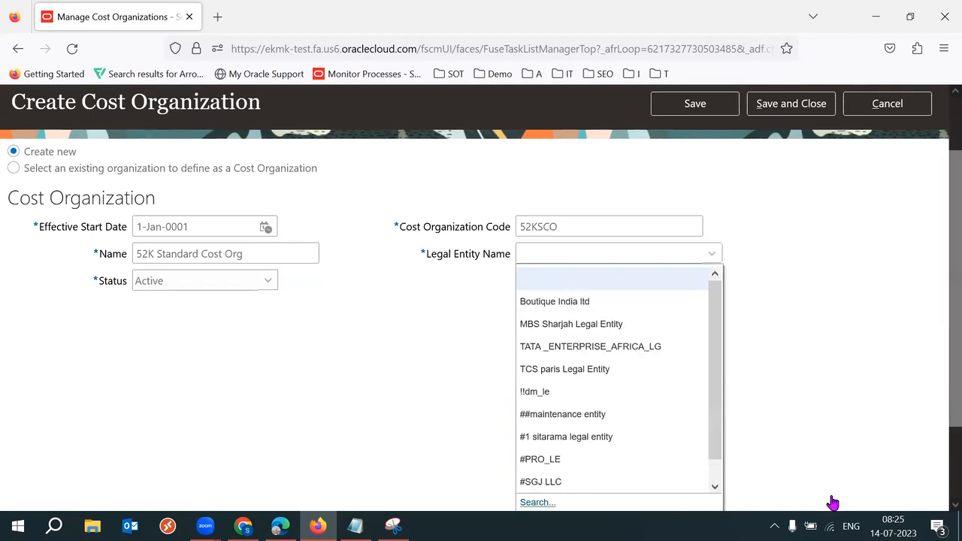
# Step: Search legal entities for 'Tech', choose Tech Leads IT, and copy the site address
pyautogui.scroll(-1, 942, 360)
pyautogui.click(547, 471)
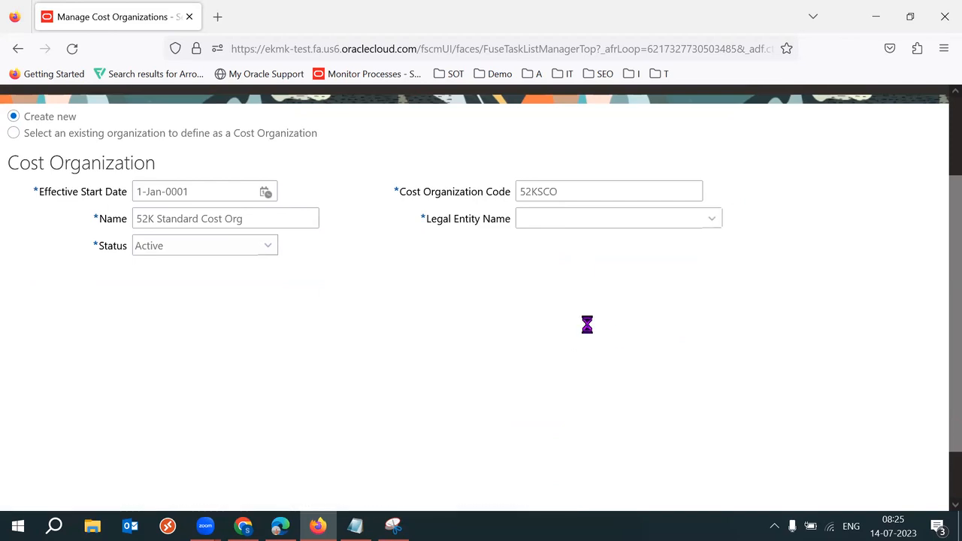
pyautogui.click(496, 273)
pyautogui.write('Tech')
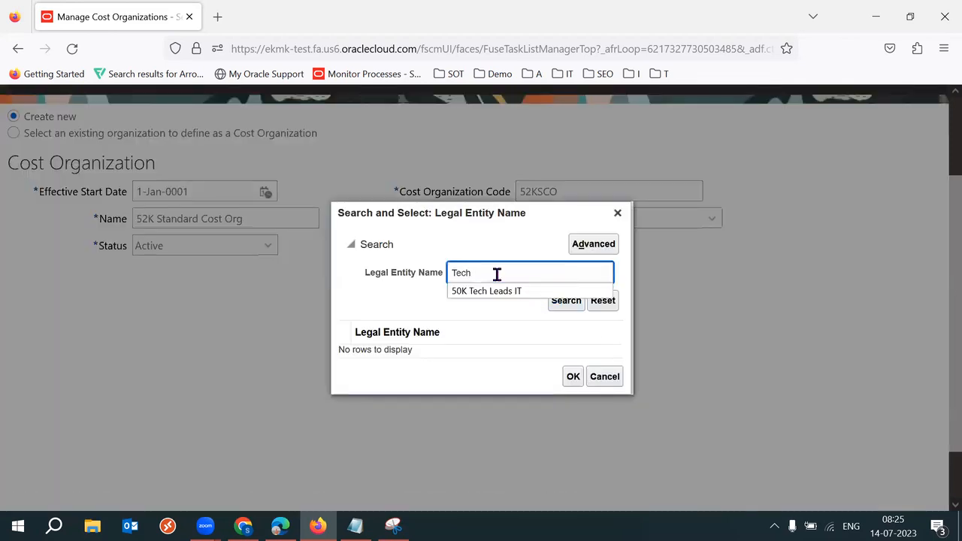
pyautogui.press('Return')
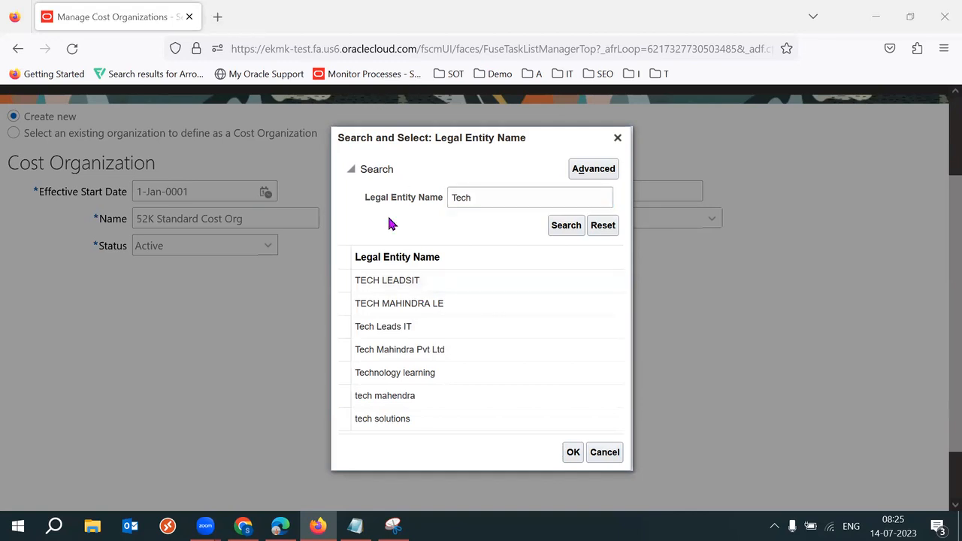
pyautogui.click(421, 326)
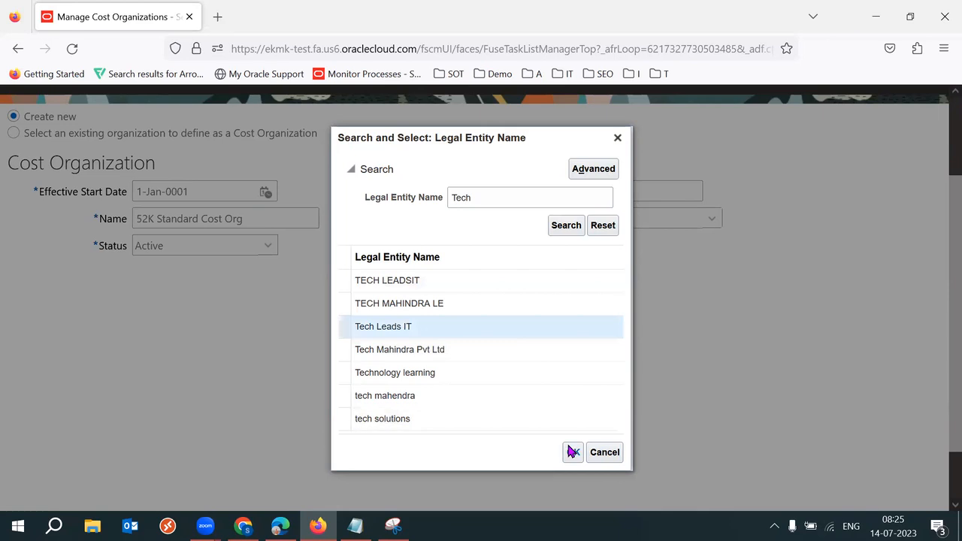
pyautogui.moveTo(418, 48); pyautogui.dragTo(217, 44)
pyautogui.hotkey('ctrl', 'c')
# Step: Load the Fusion site in a new browser tab
pyautogui.doubleClick(217, 16)
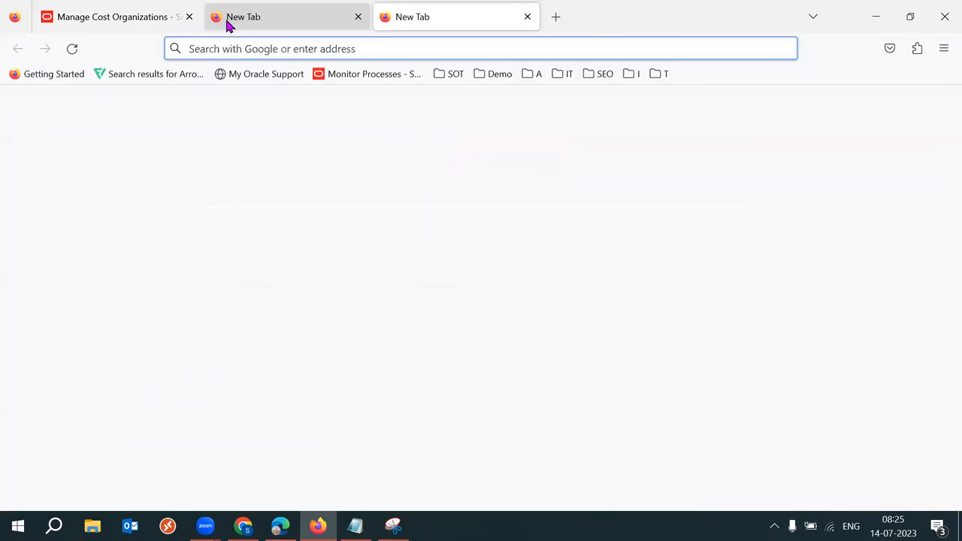
pyautogui.hotkey('ctrl', 'v')
pyautogui.press('Return')
pyautogui.click(358, 17)
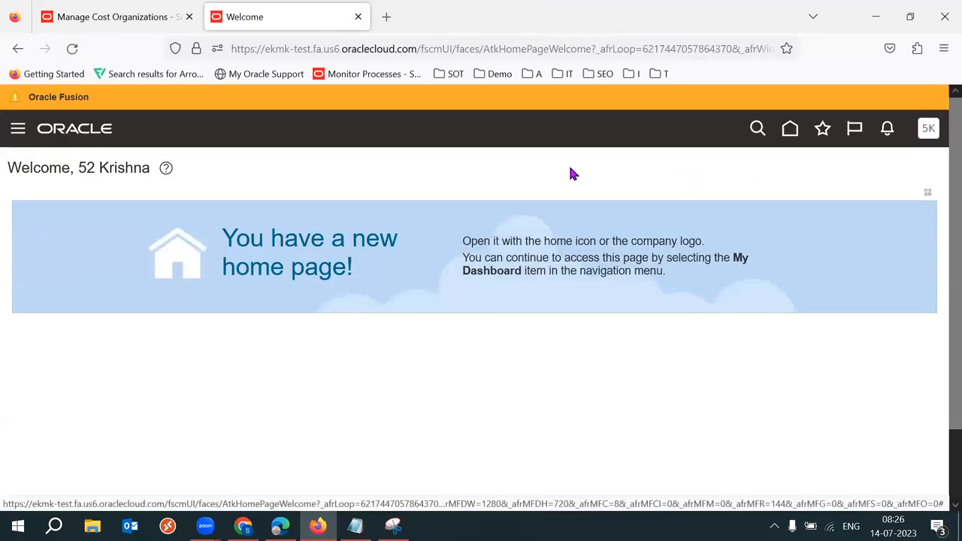
# Step: Open Setup and Maintenance's Procurement offering to its Organization Structures tasks
pyautogui.click(929, 127)
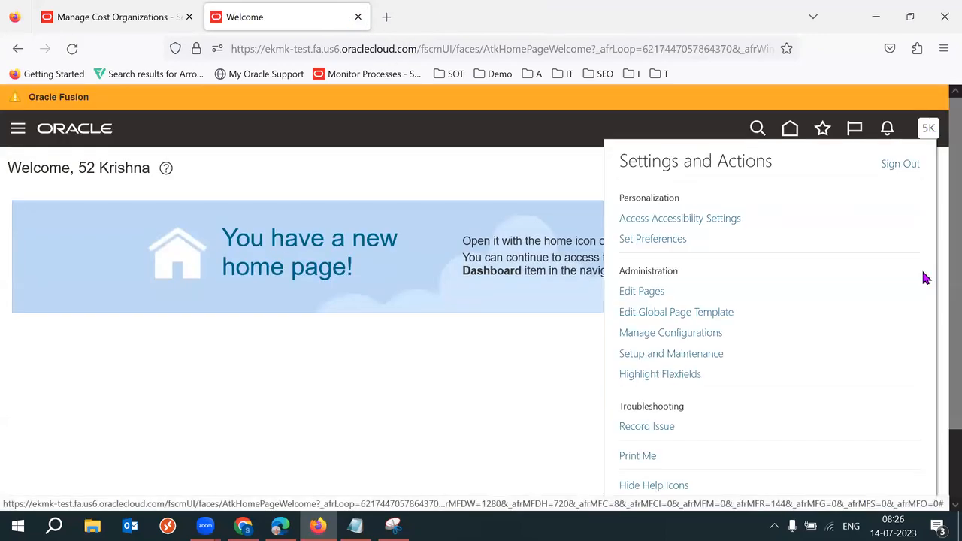
pyautogui.click(664, 353)
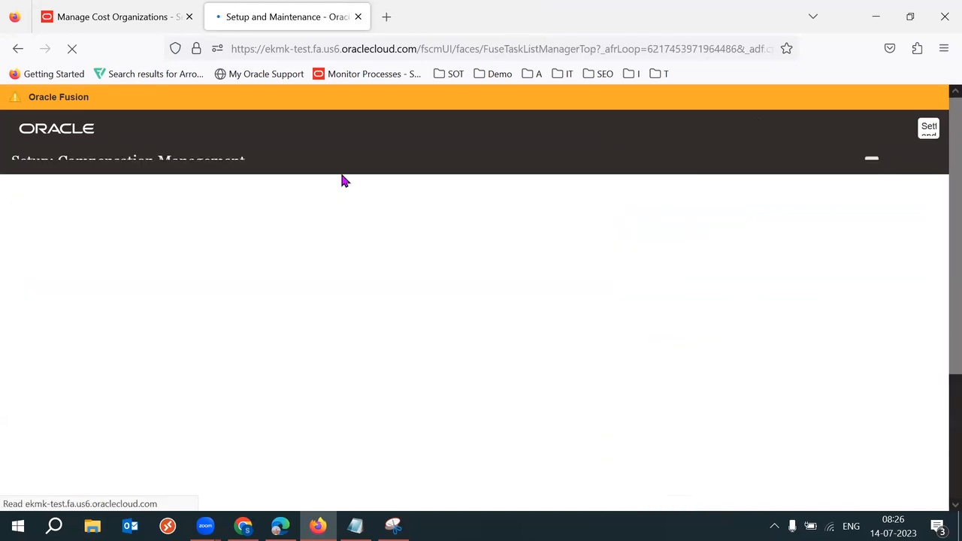
pyautogui.click(257, 165)
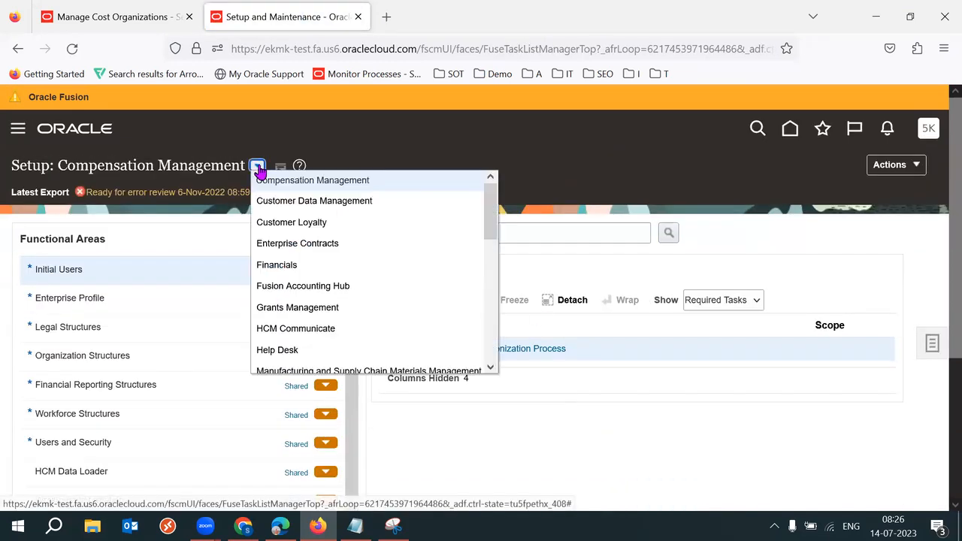
pyautogui.scroll(-2, 487, 222)
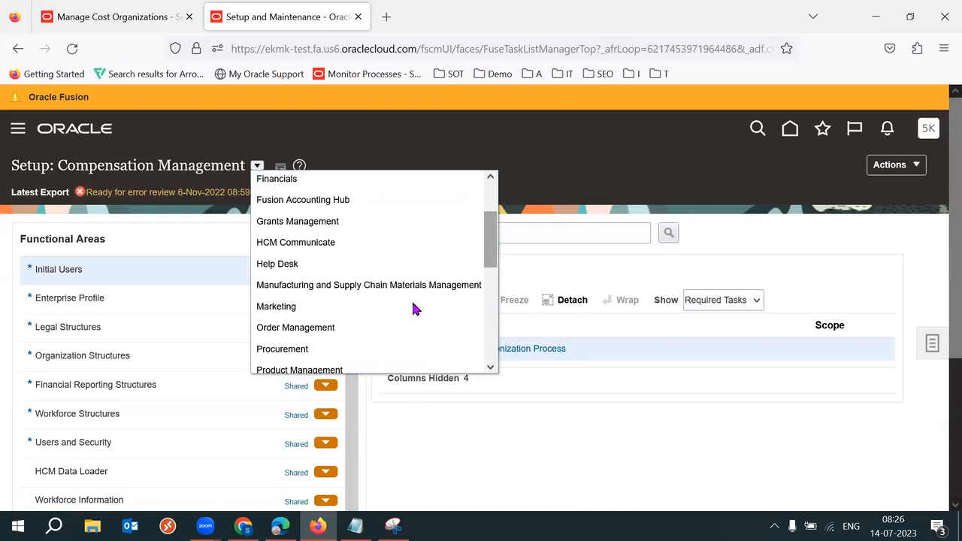
pyautogui.click(365, 348)
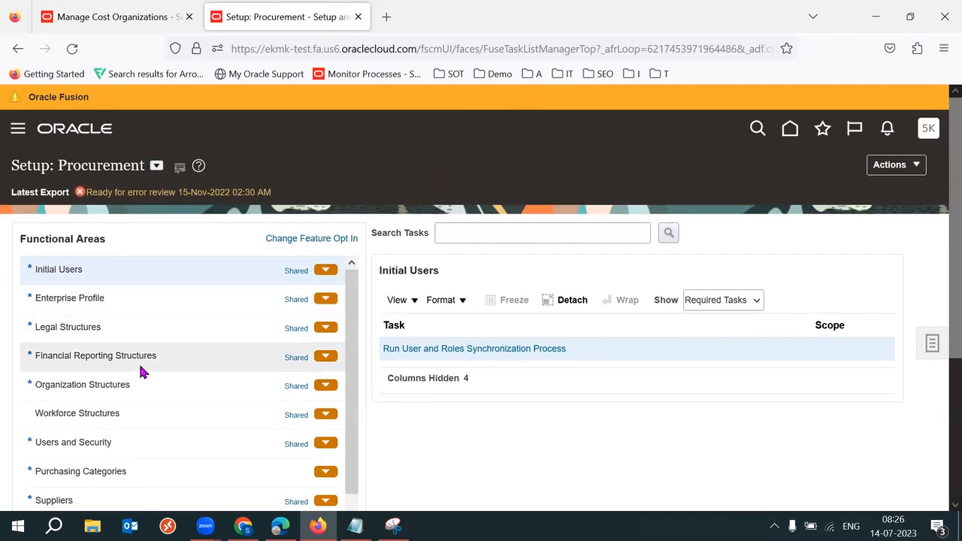
pyautogui.click(122, 380)
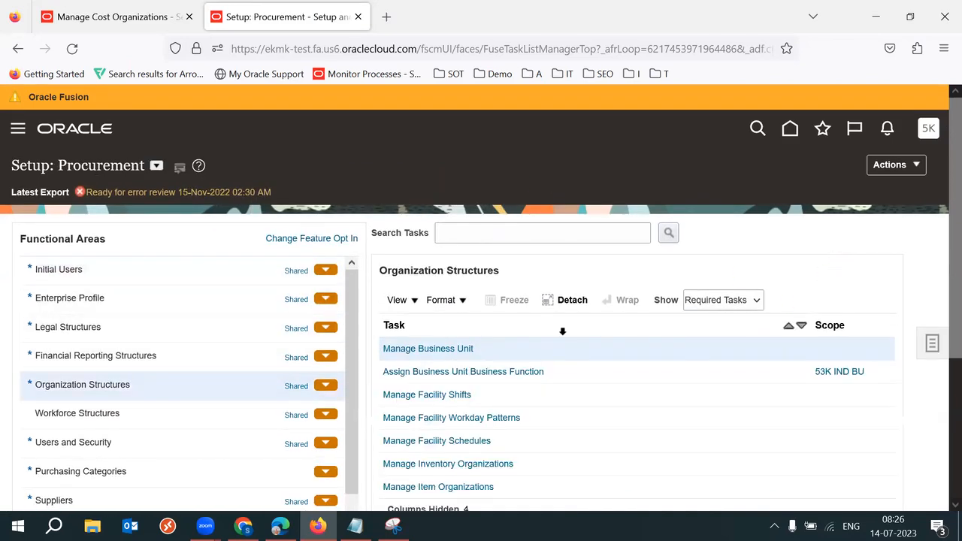
# Step: Open Assign Business Unit Business Function for 52K IND BU and check its legal entity Tech Leads IT
pyautogui.click(694, 376)
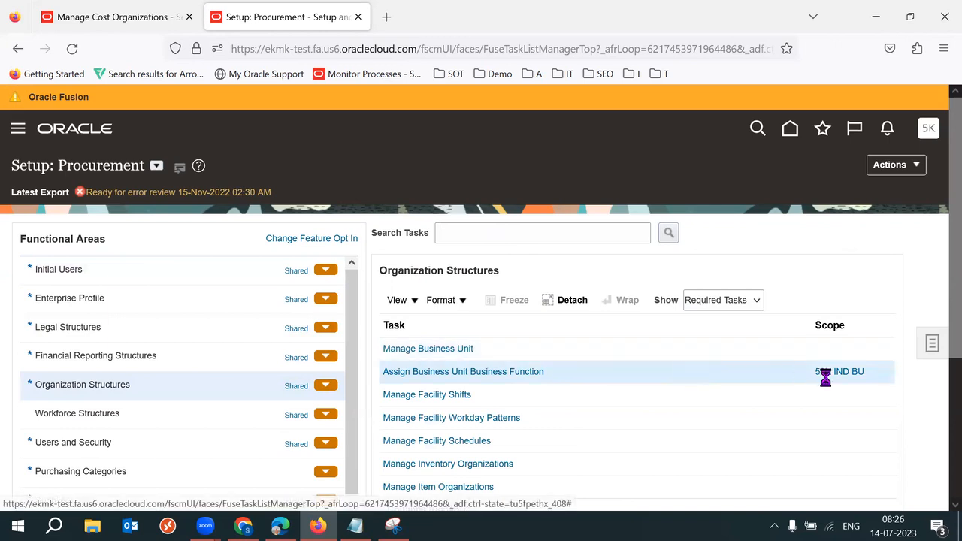
pyautogui.click(835, 371)
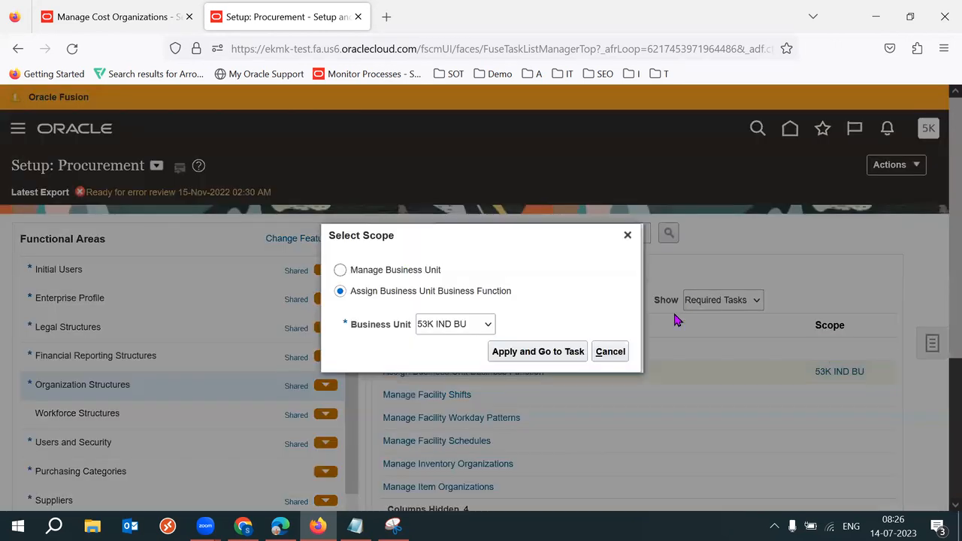
pyautogui.click(461, 326)
pyautogui.click(446, 348)
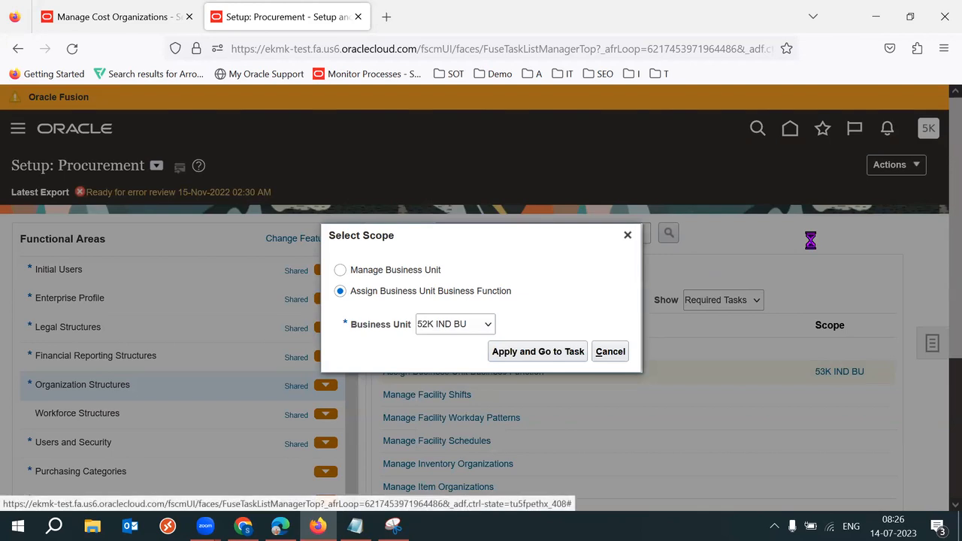
pyautogui.click(539, 351)
pyautogui.doubleClick(721, 351)
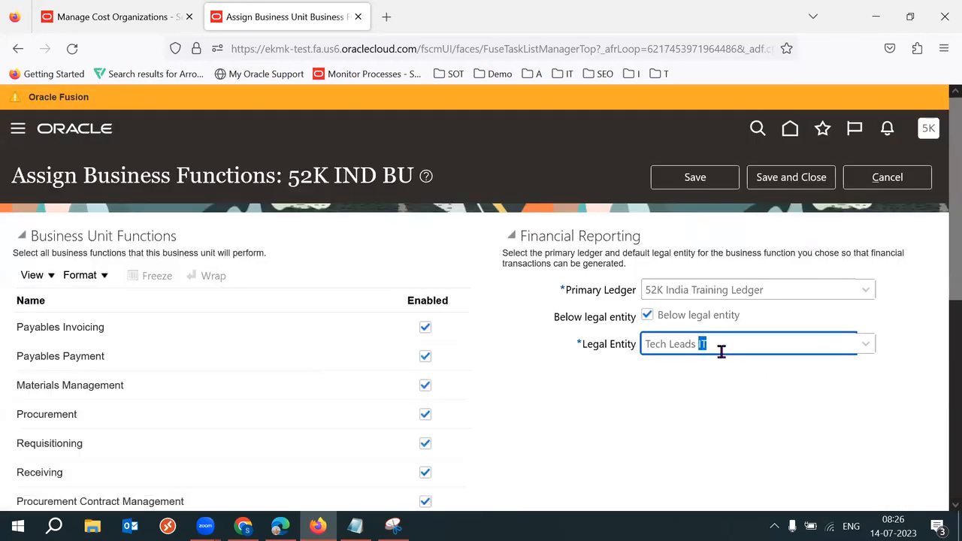
pyautogui.hotkey('ctrl', 'a')
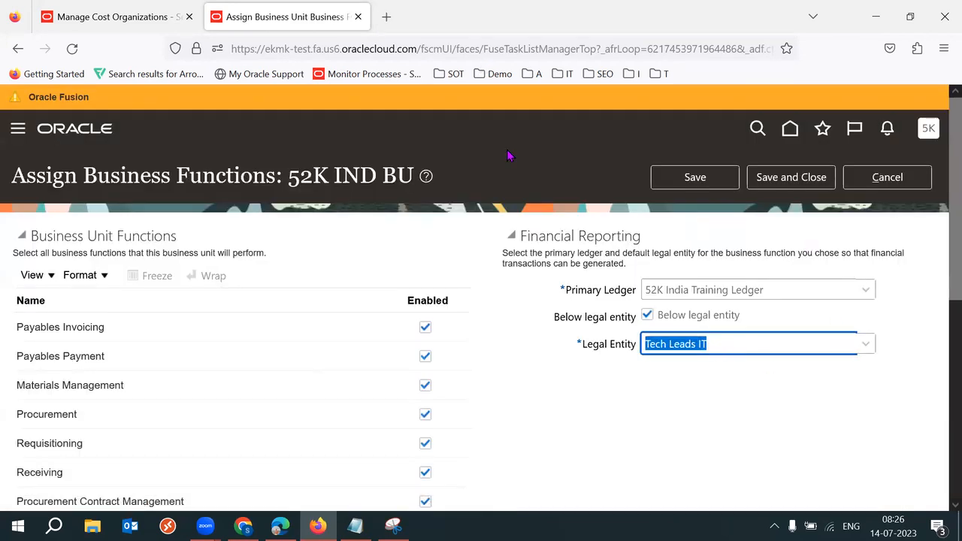
pyautogui.hotkey('ctrl', 'pageup')
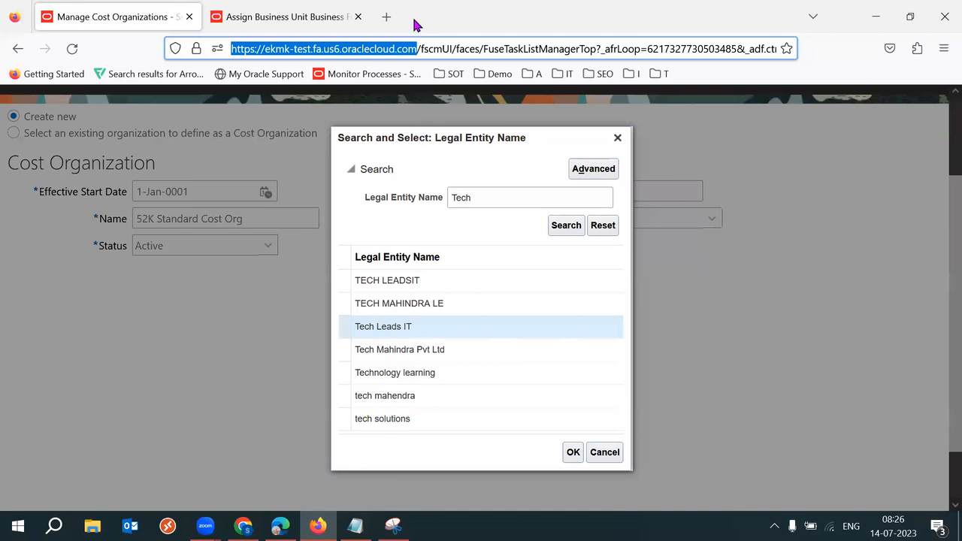
# Step: Confirm Tech Leads IT as the new cost organization's legal entity
pyautogui.click(572, 452)
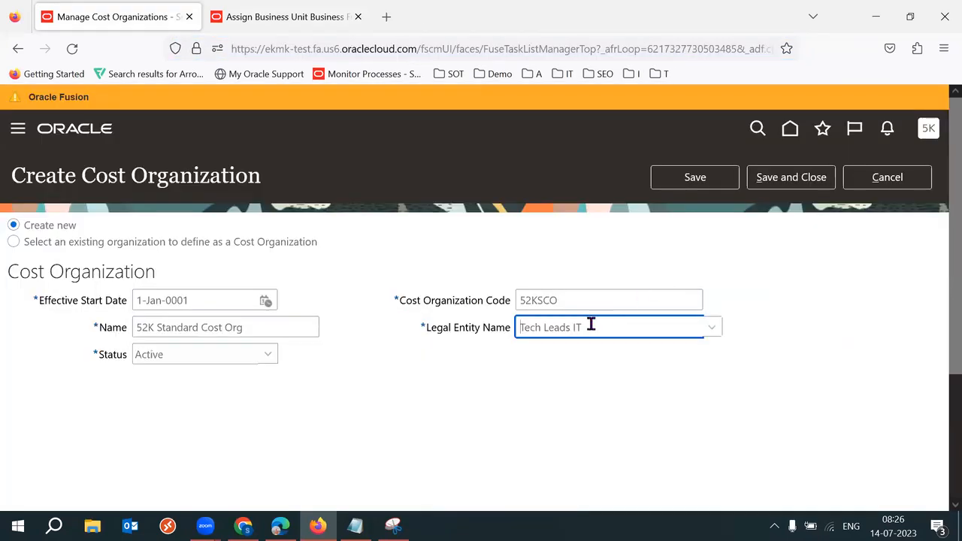
pyautogui.tripleClick(591, 324)
pyautogui.tripleClick(591, 324)
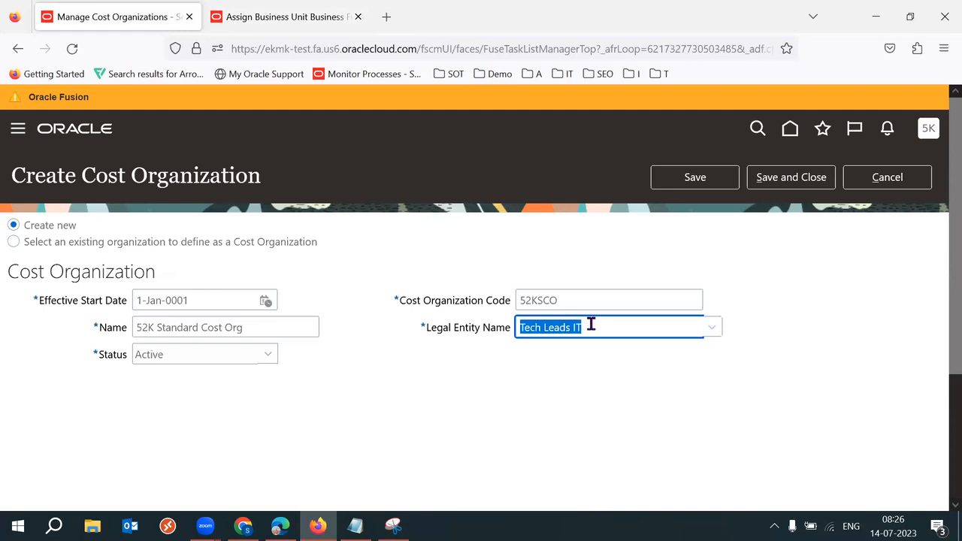
pyautogui.click(492, 400)
pyautogui.tripleClick(597, 329)
pyautogui.tripleClick(597, 328)
pyautogui.click(537, 386)
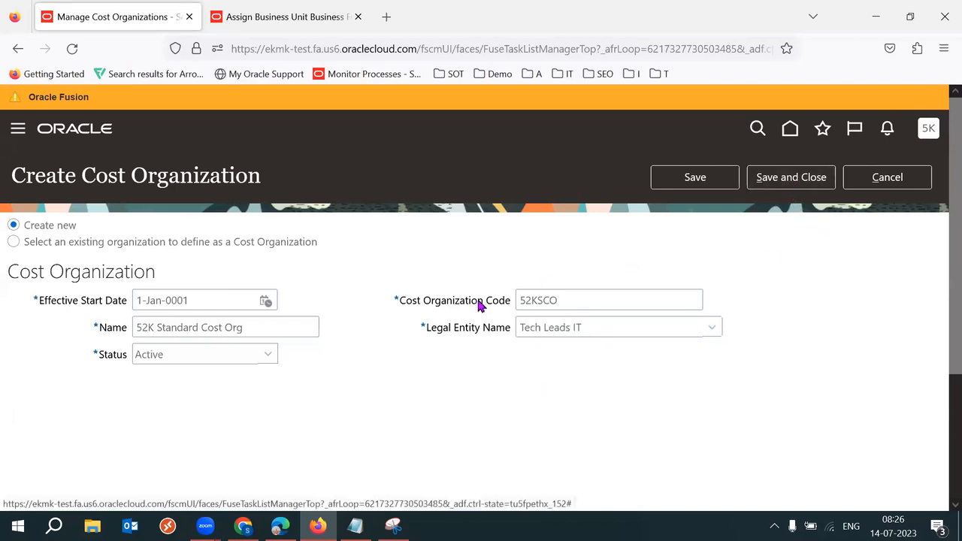
# Step: Check the name 52K Standard Cost Org and code 52KSCO, then switch to the 53 batch notes
pyautogui.tripleClick(299, 335)
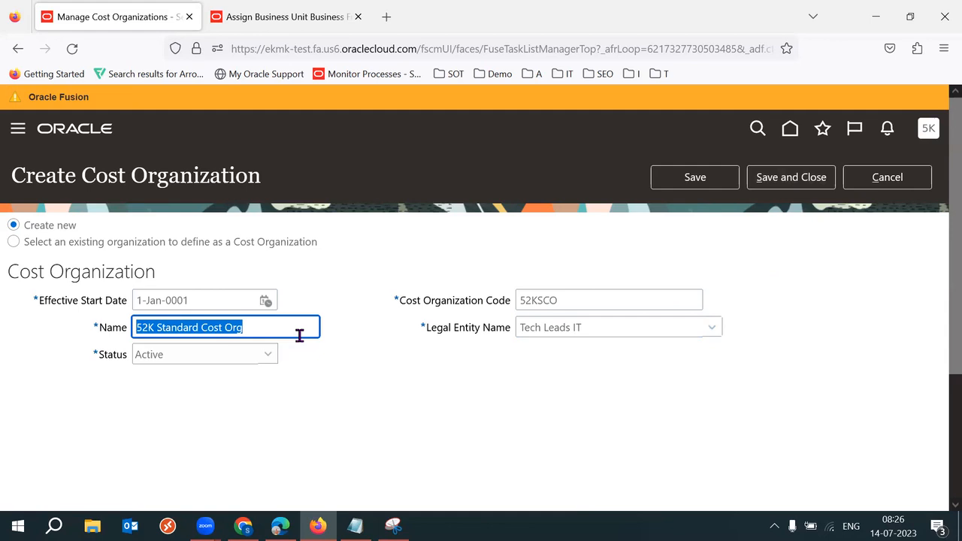
pyautogui.tripleClick(591, 303)
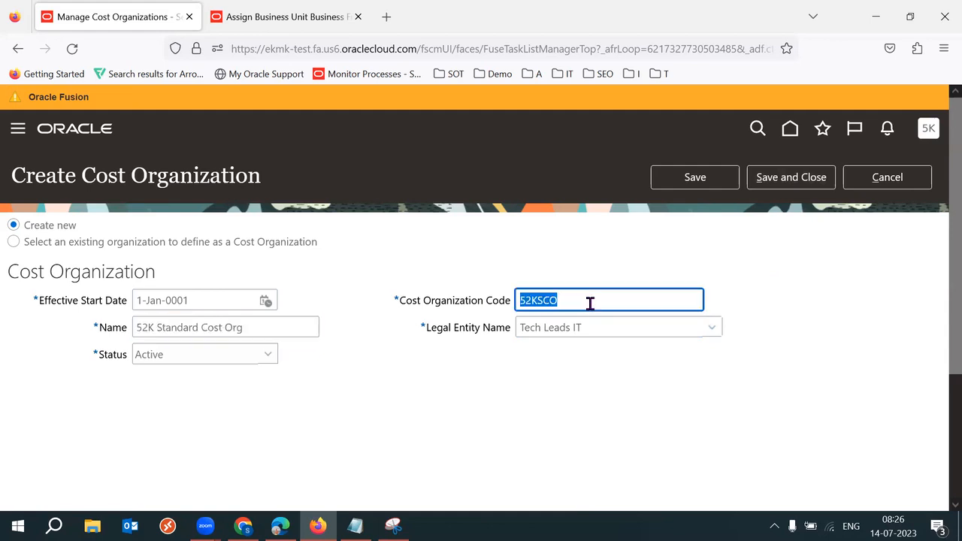
pyautogui.click(810, 287)
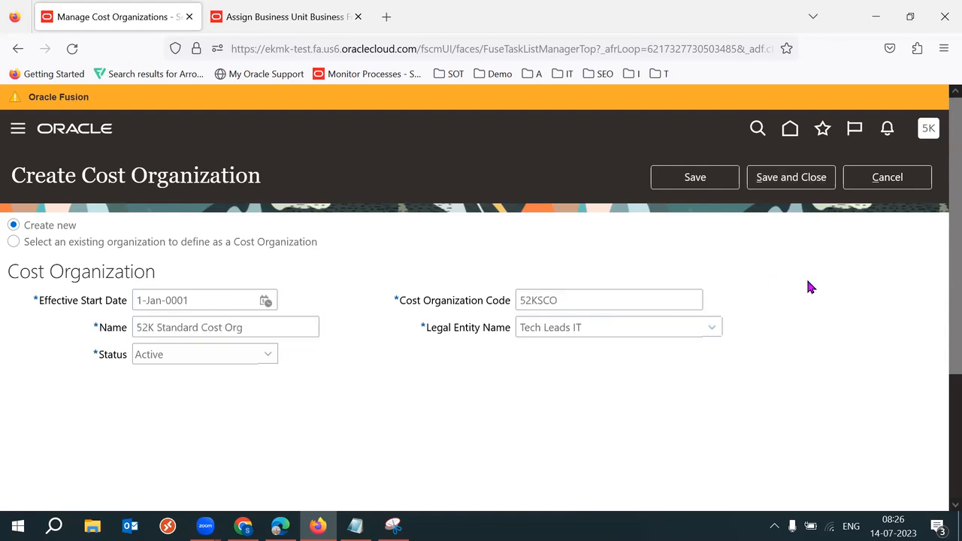
pyautogui.click(355, 526)
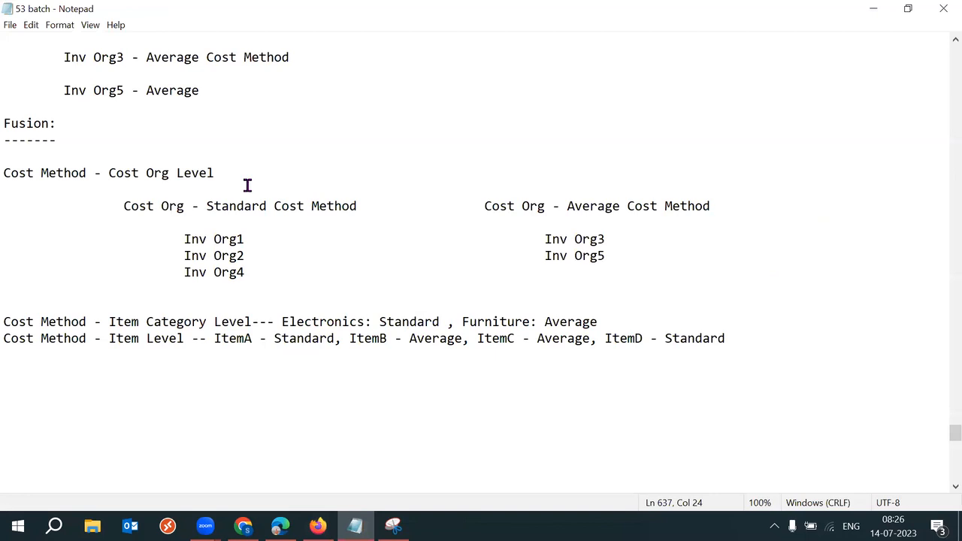
# Step: Highlight the notes putting Inv Org1, 2, 4 under Standard and Inv Org3, 5 under Average
pyautogui.moveTo(116, 191); pyautogui.dragTo(640, 270)
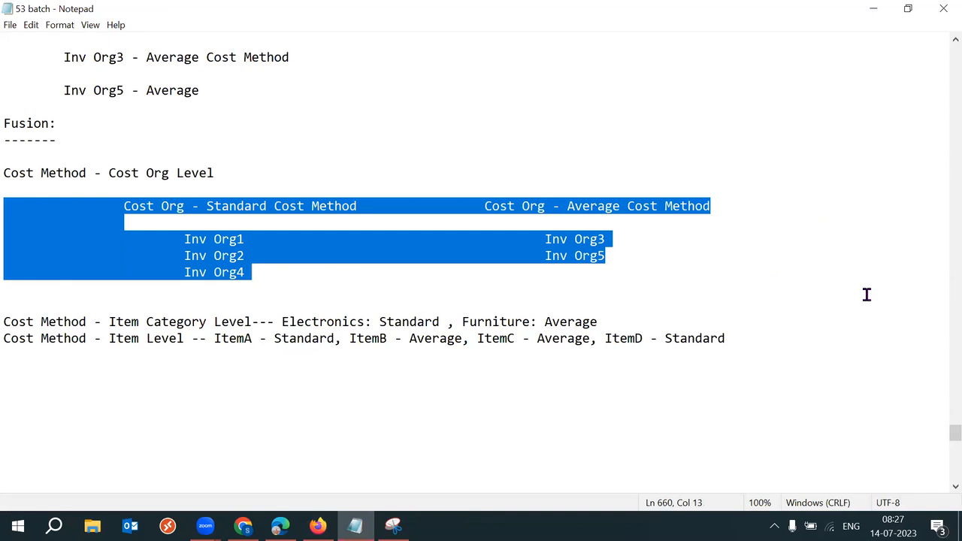
pyautogui.click(758, 271)
pyautogui.click(737, 210)
pyautogui.keyDown('shift'); pyautogui.click(279, 198); pyautogui.keyUp('shift')
pyautogui.keyDown('shift'); pyautogui.click(102, 196); pyautogui.keyUp('shift')
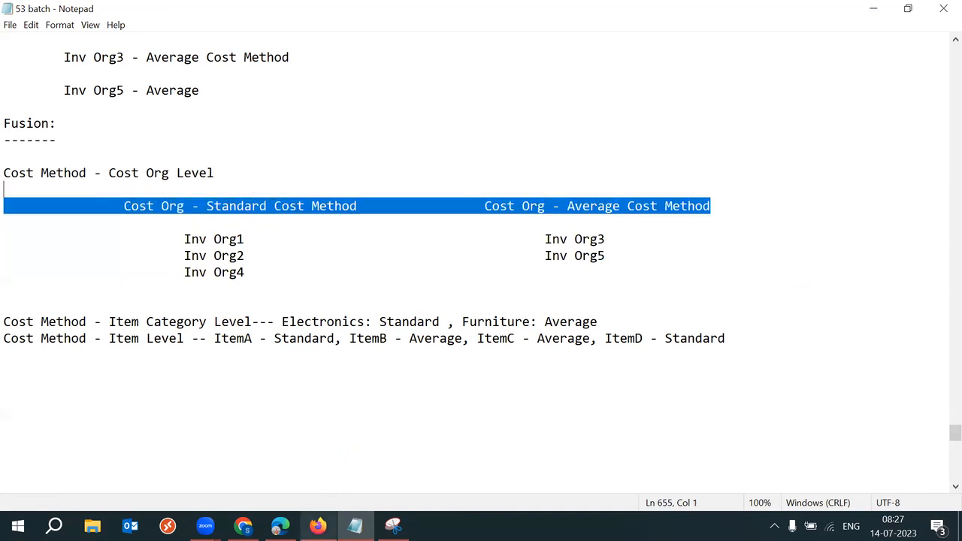
pyautogui.click(318, 526)
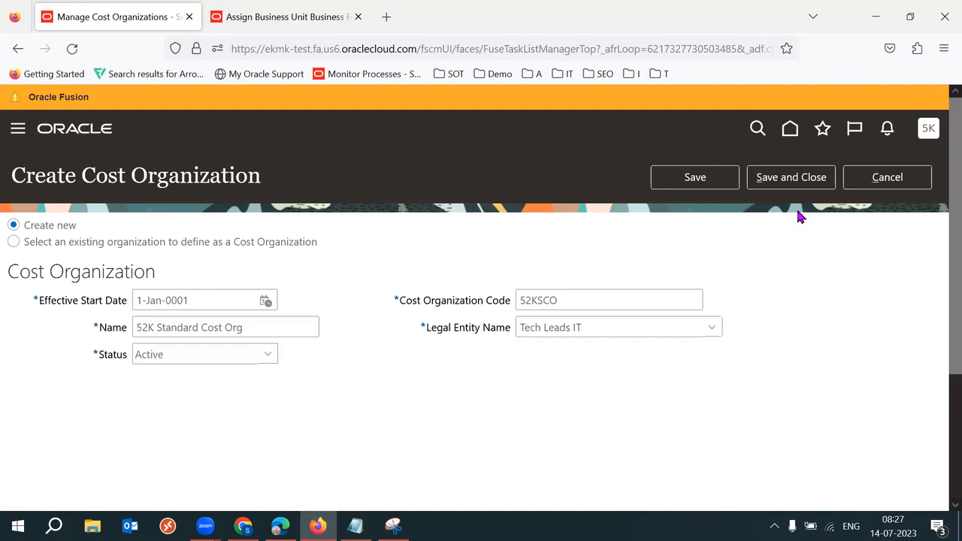
# Step: Save and close the new cost organization, then close the business unit functions page
pyautogui.click(789, 182)
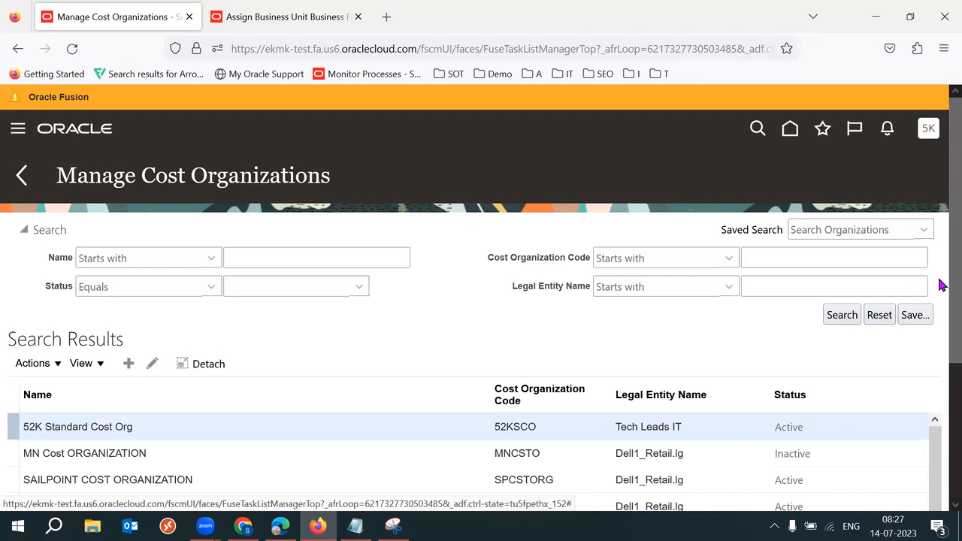
pyautogui.click(21, 175)
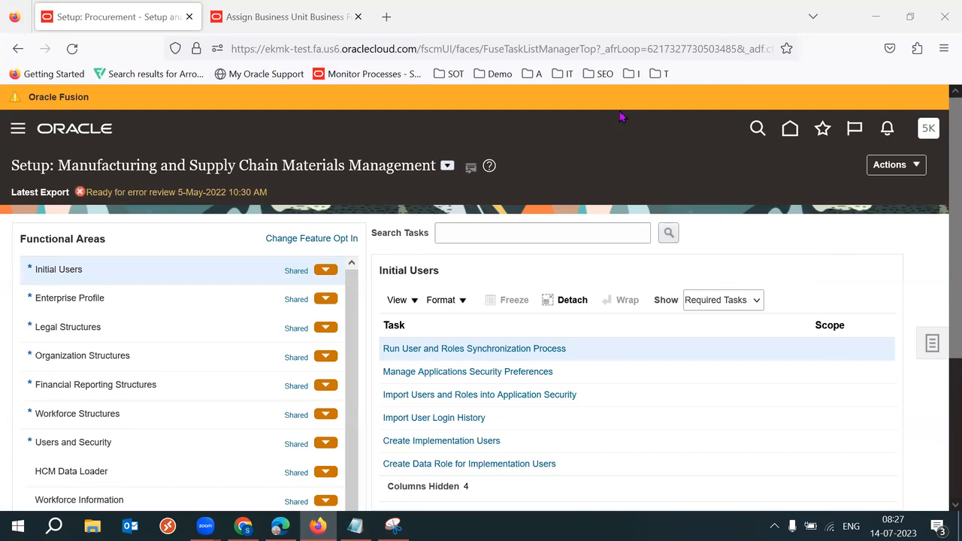
pyautogui.click(278, 16)
pyautogui.click(358, 17)
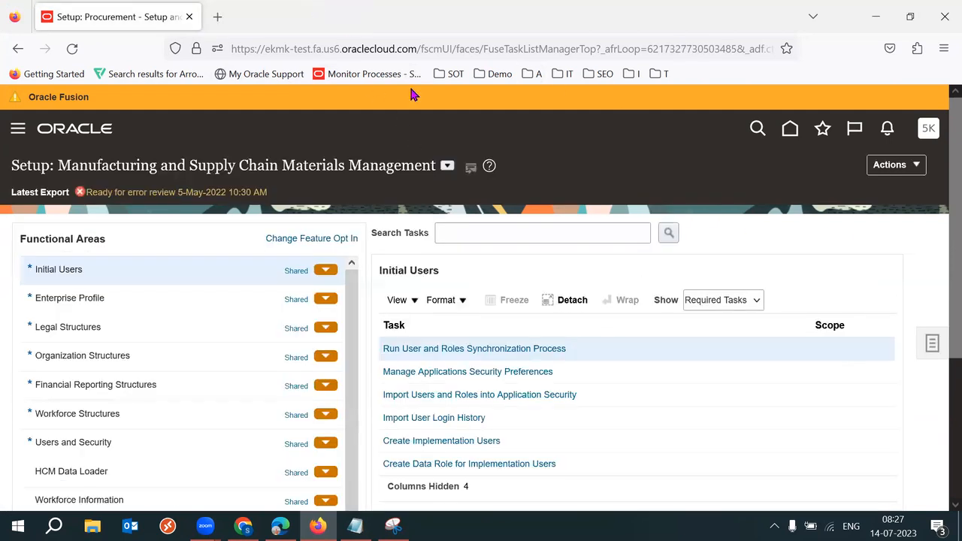
# Step: Switch the setup offering to Manufacturing and Supply Chain Materials Management
pyautogui.click(449, 167)
pyautogui.click(532, 256)
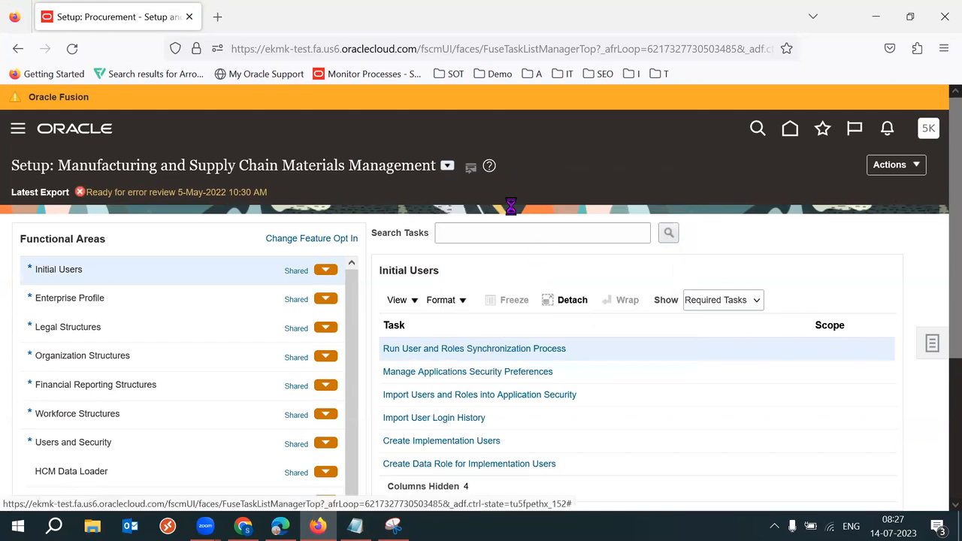
pyautogui.click(203, 166)
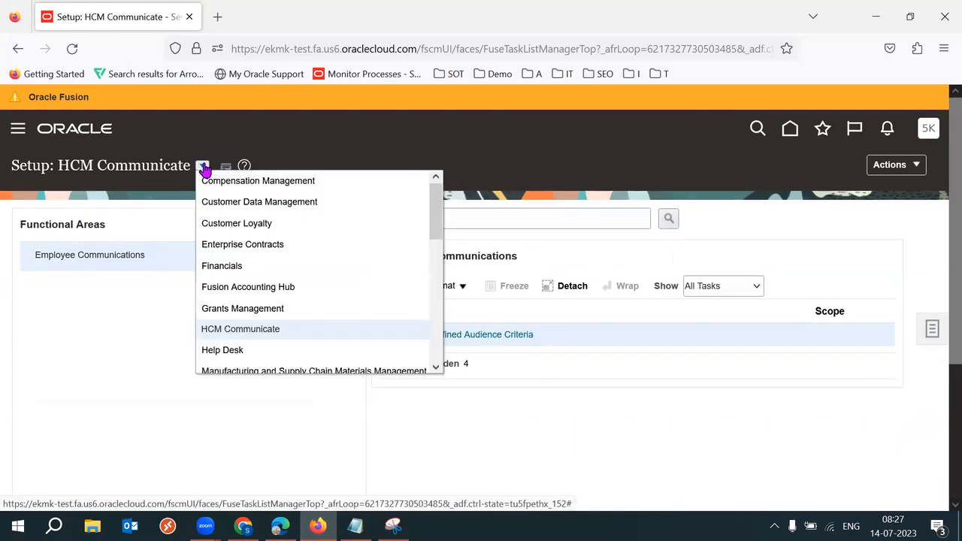
pyautogui.moveTo(439, 213); pyautogui.dragTo(443, 242)
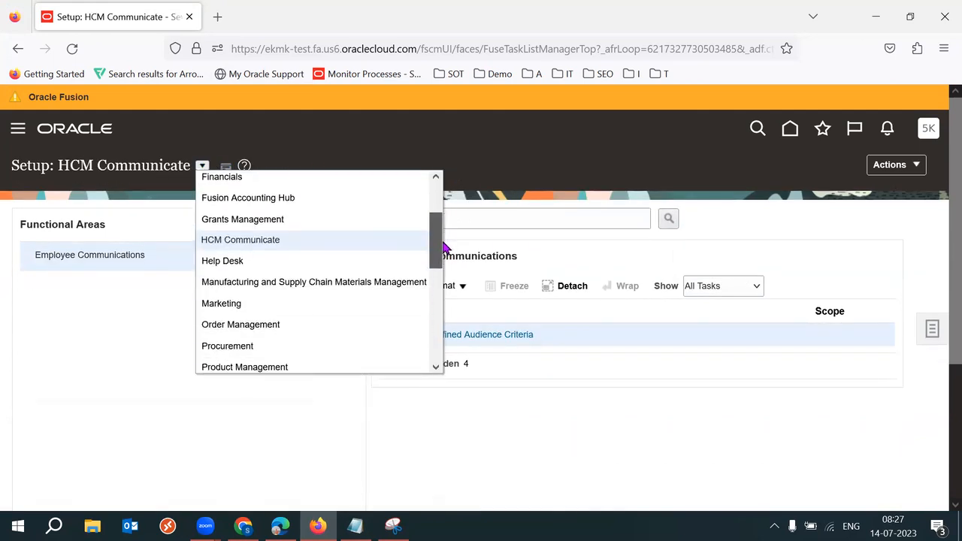
pyautogui.click(333, 283)
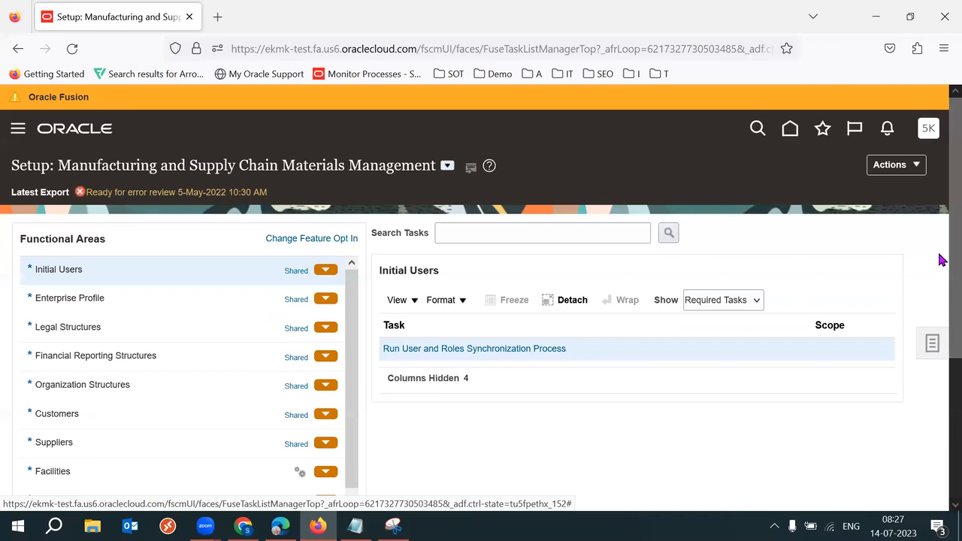
# Step: Show the Cost Accounting functional area tasks and locate Manage Cost Books
pyautogui.scroll(-3, 940, 260)
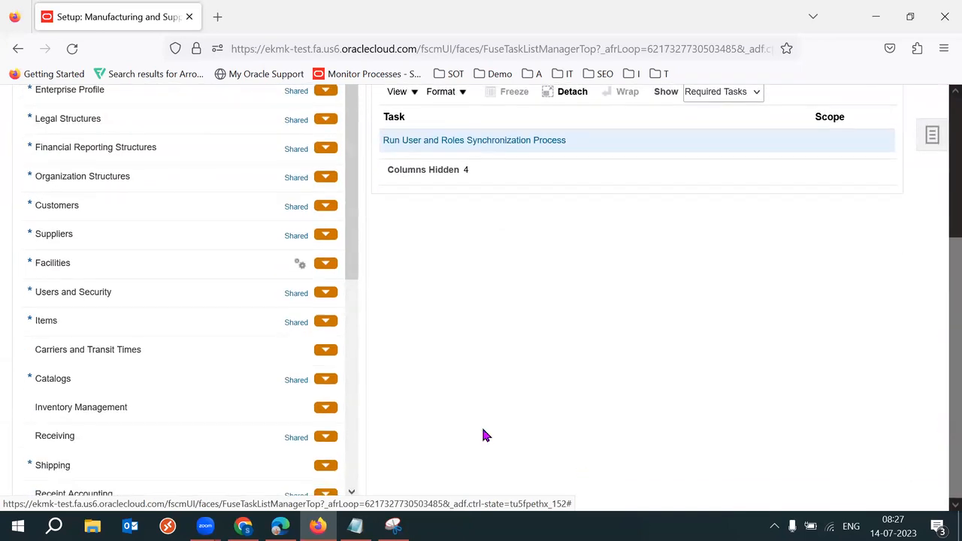
pyautogui.moveTo(358, 263); pyautogui.dragTo(363, 329)
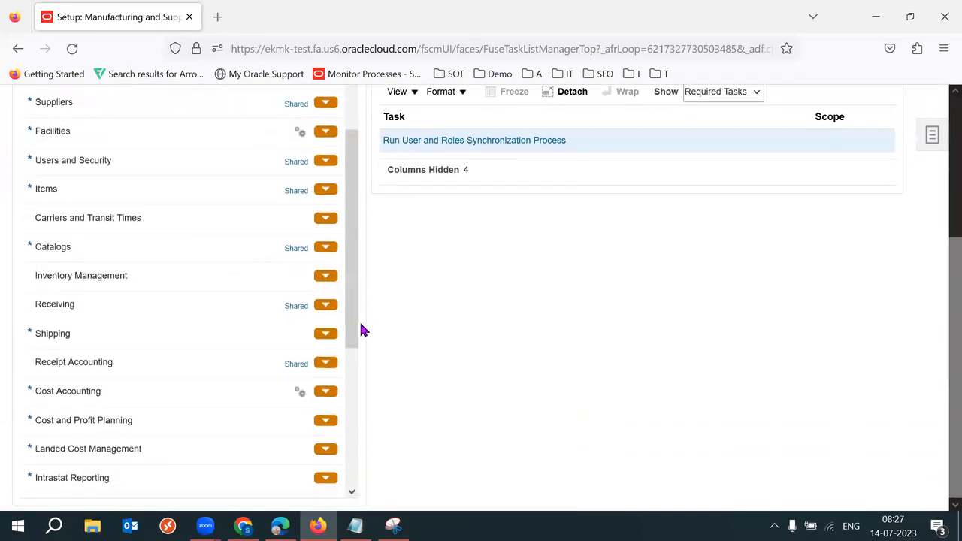
pyautogui.click(140, 398)
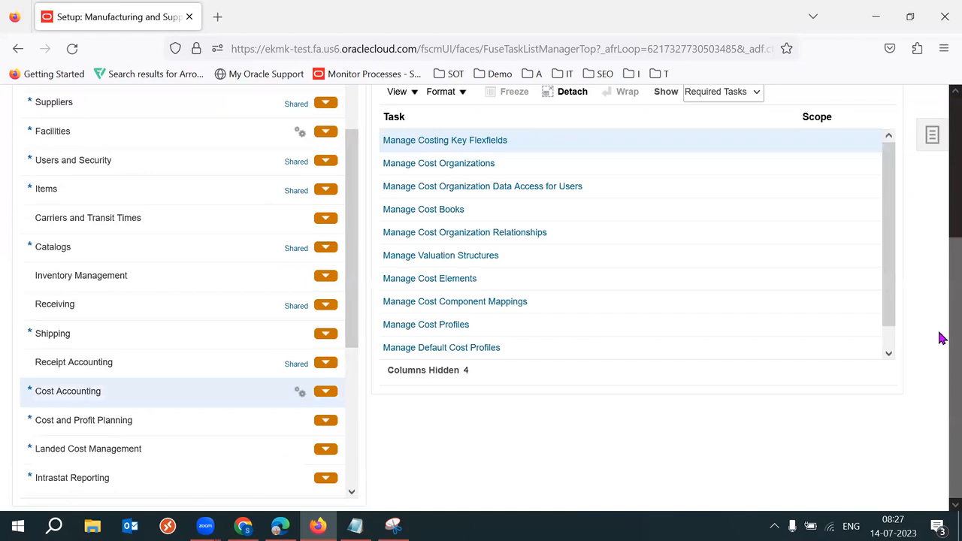
pyautogui.scroll(1, 942, 286)
pyautogui.scroll(1, 943, 286)
pyautogui.click(526, 299)
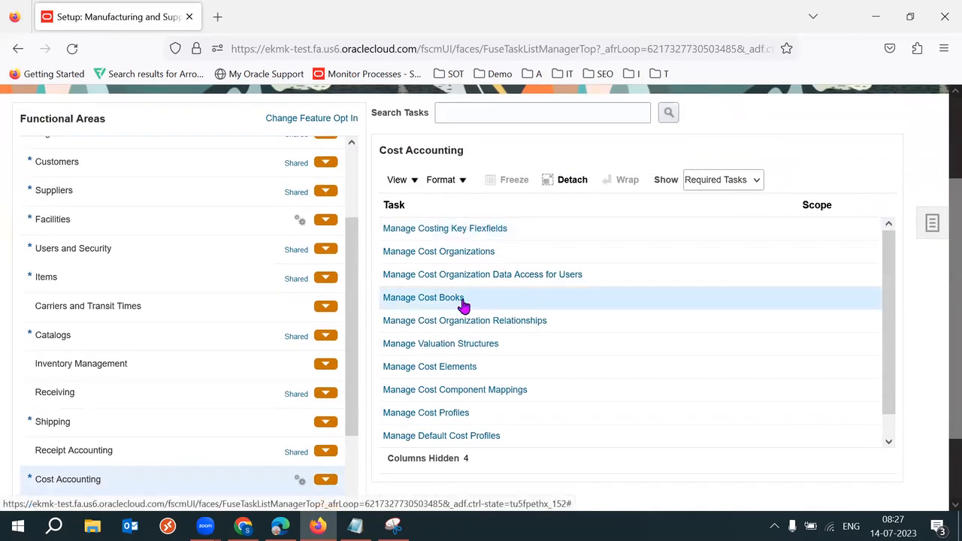
# Step: Add a new cost book row named 52K Cost Book
pyautogui.click(434, 300)
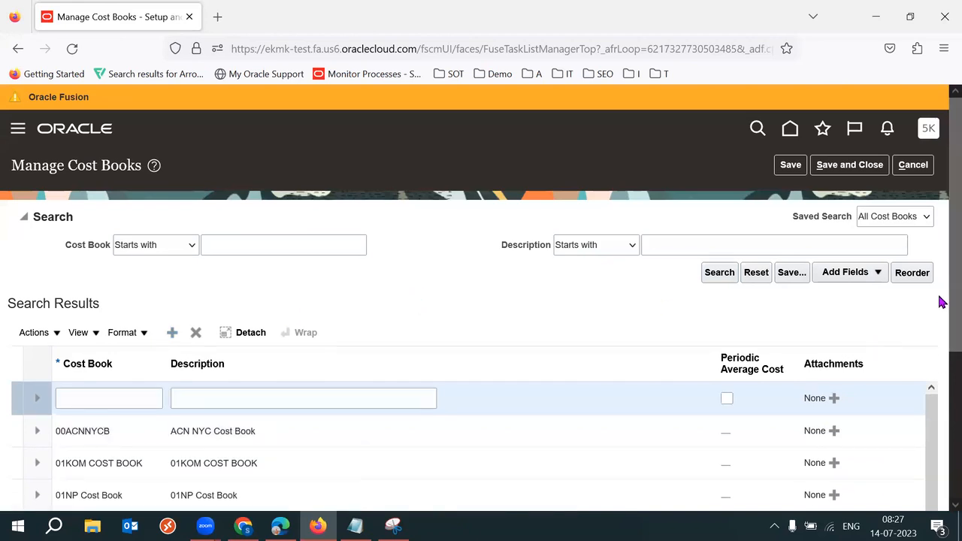
pyautogui.moveTo(951, 302); pyautogui.dragTo(952, 312)
pyautogui.click(67, 380)
pyautogui.write('5')
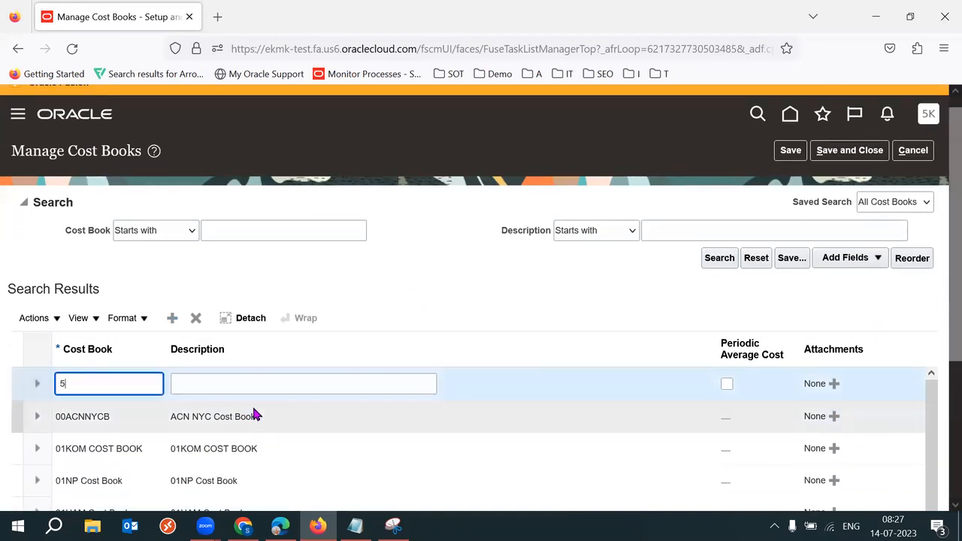
pyautogui.write('2K Cost Book')
# Step: Copy 52K Cost Book into the description, check both fields, and save and close
pyautogui.tripleClick(142, 379)
pyautogui.hotkey('ctrl', 'c')
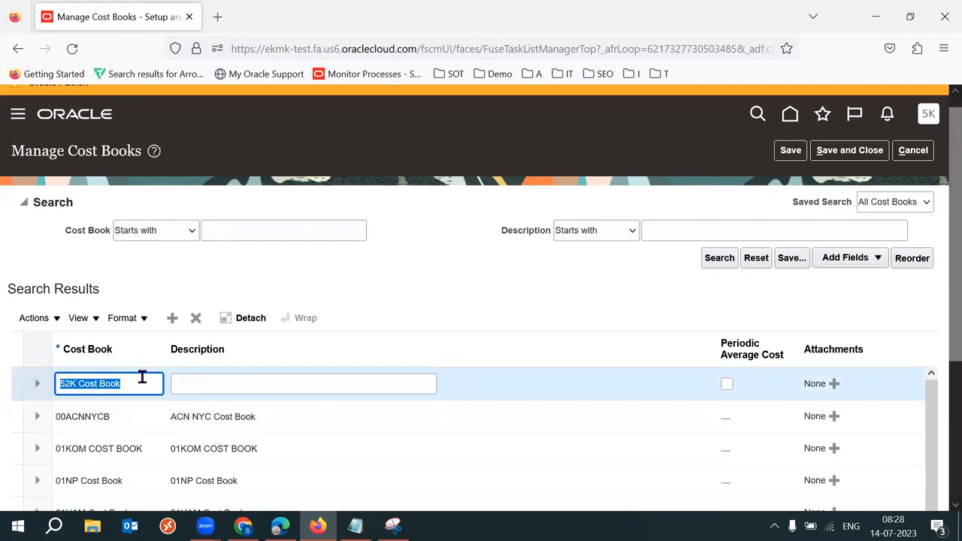
pyautogui.press('Tab')
pyautogui.hotkey('ctrl', 'v')
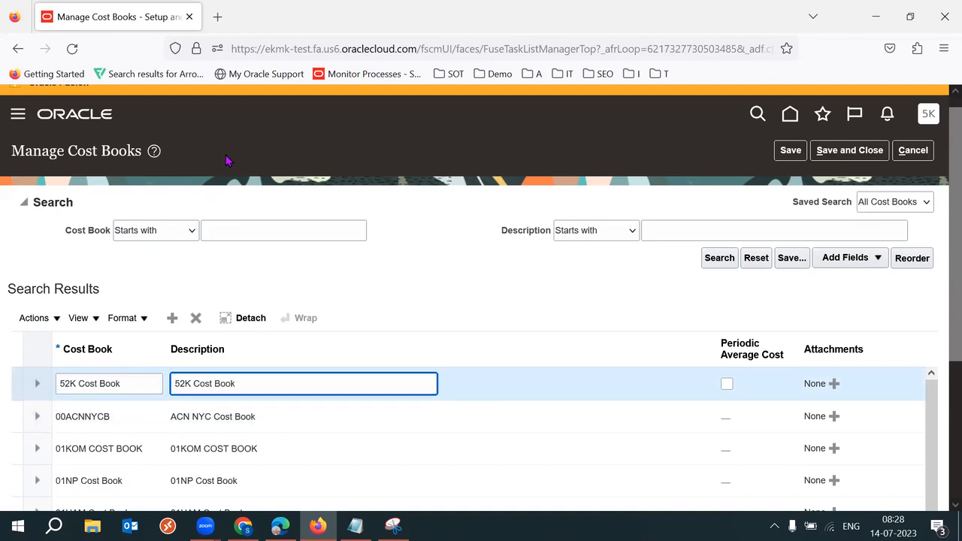
pyautogui.click(229, 160)
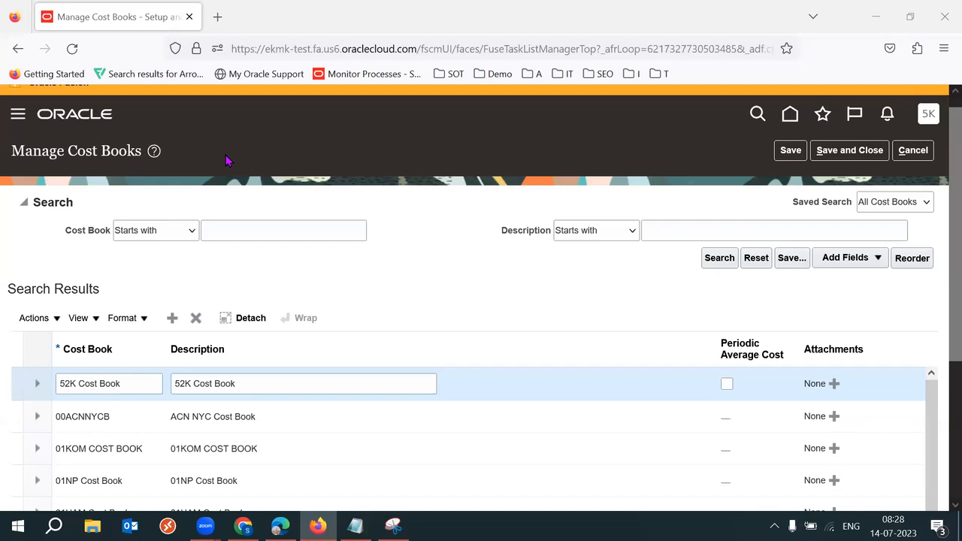
pyautogui.tripleClick(312, 392)
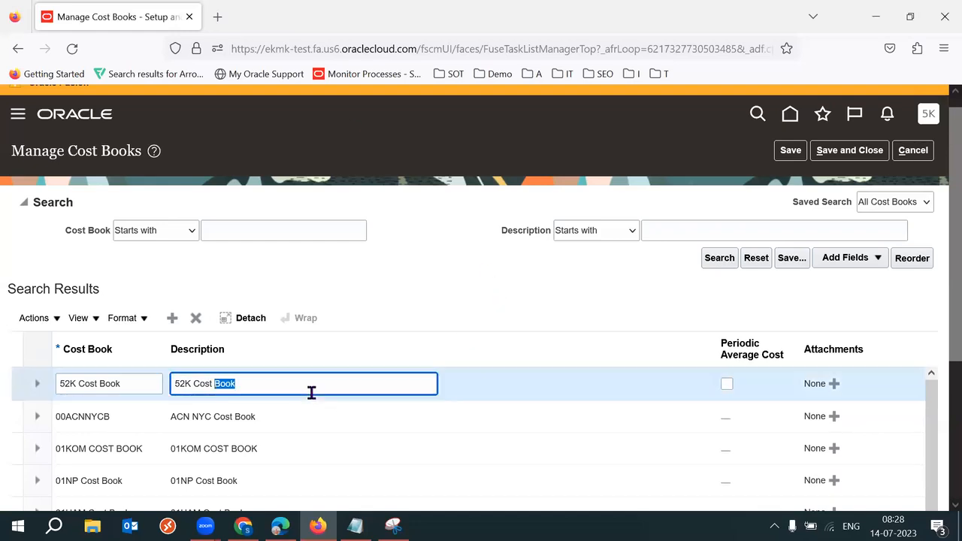
pyautogui.tripleClick(141, 389)
pyautogui.tripleClick(259, 388)
pyautogui.click(509, 314)
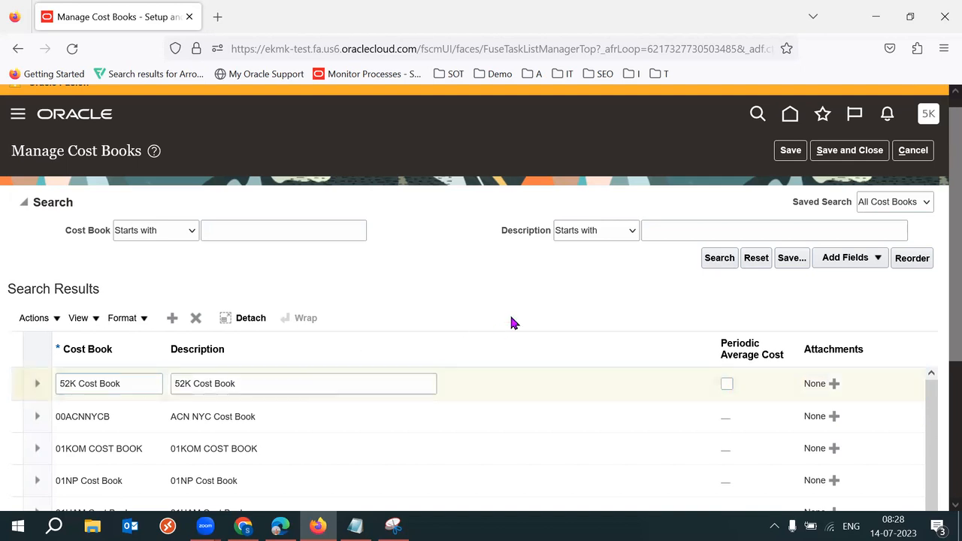
pyautogui.click(851, 150)
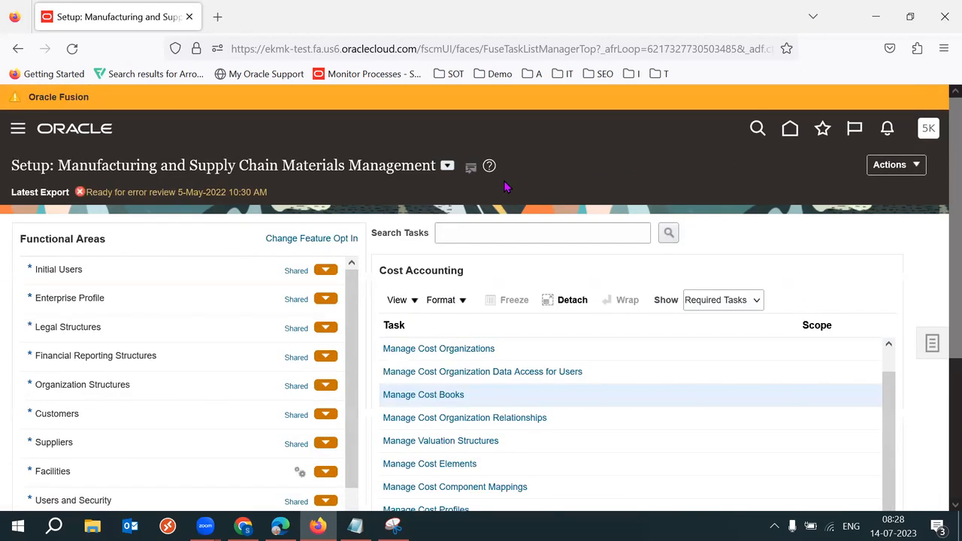
# Step: Start a cost organization relationship for 52K Standard Cost Org
pyautogui.scroll(-1, 942, 255)
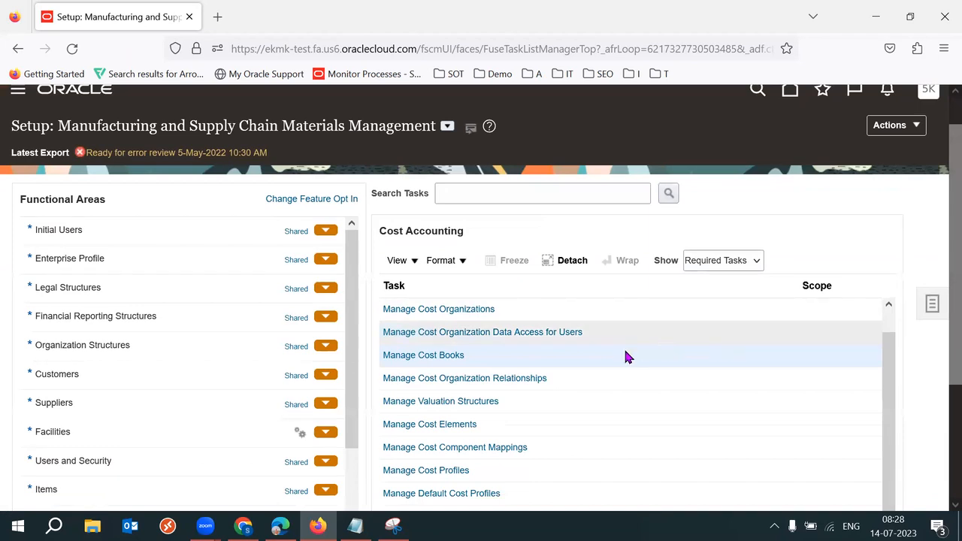
pyautogui.click(502, 380)
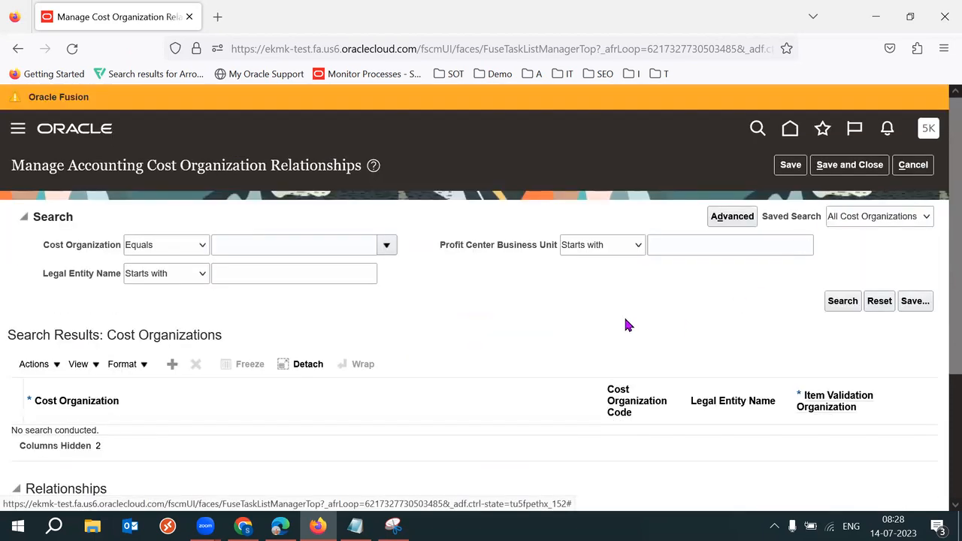
pyautogui.press('F11')
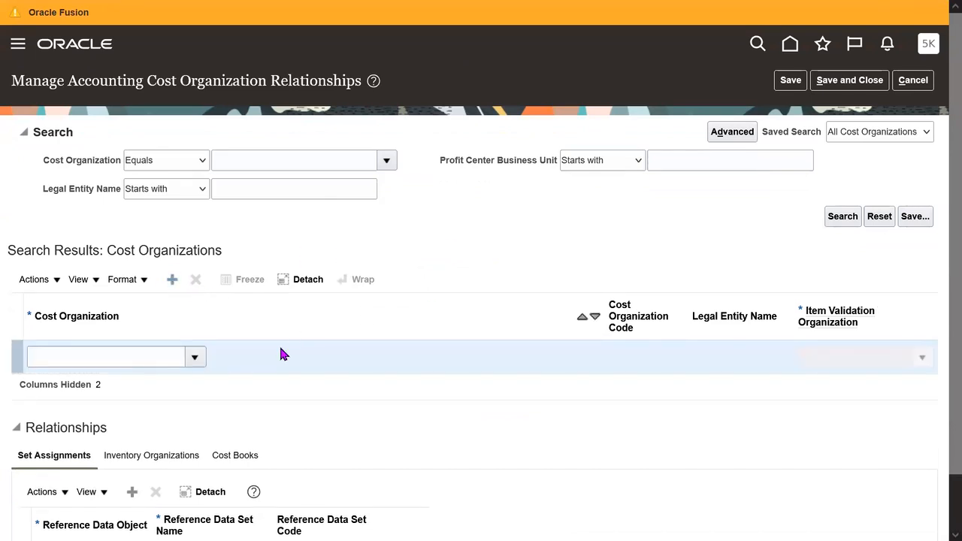
pyautogui.click(128, 359)
pyautogui.write('52K')
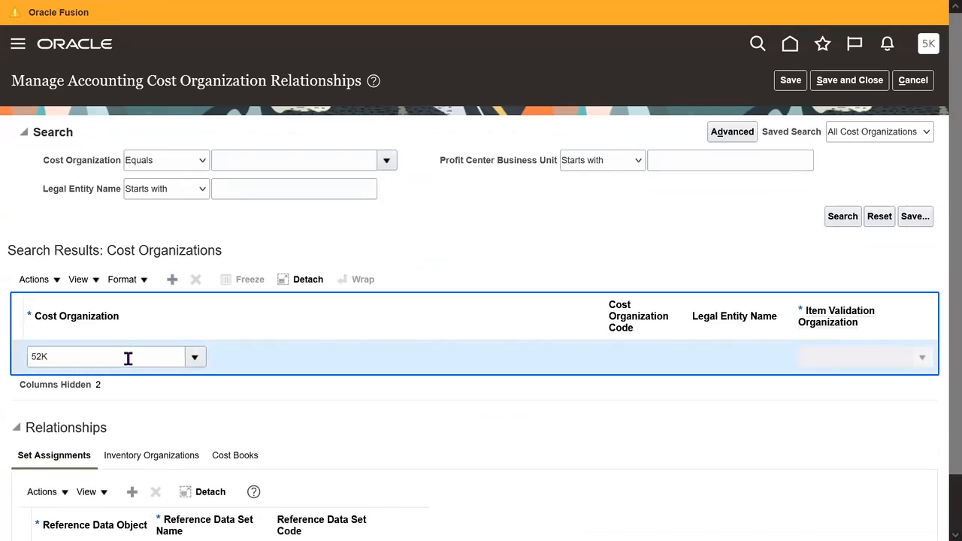
pyautogui.press('Tab')
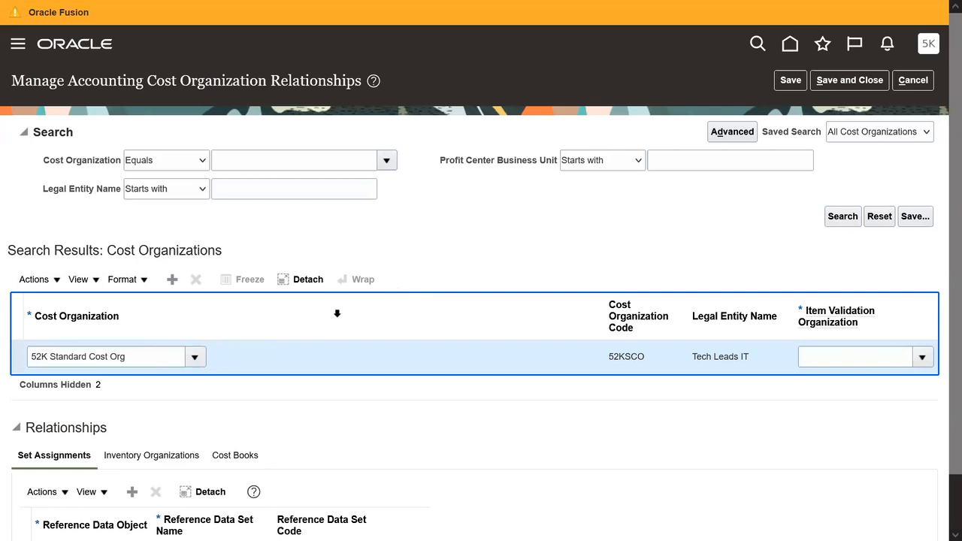
# Step: Search for and select 52K Item Master Org as the item validation organization
pyautogui.moveTo(945, 291); pyautogui.dragTo(943, 331)
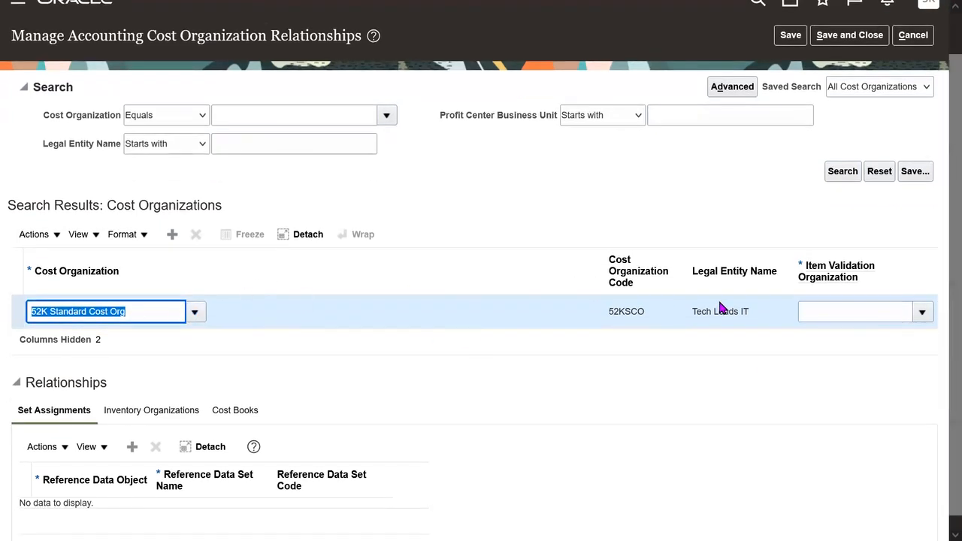
pyautogui.click(923, 312)
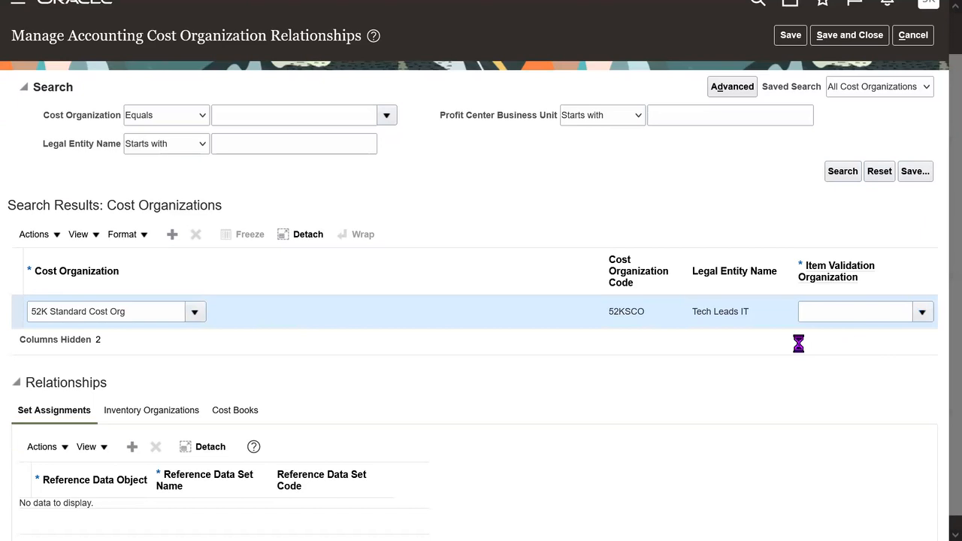
pyautogui.click(661, 288)
pyautogui.click(482, 243)
pyautogui.write('52K')
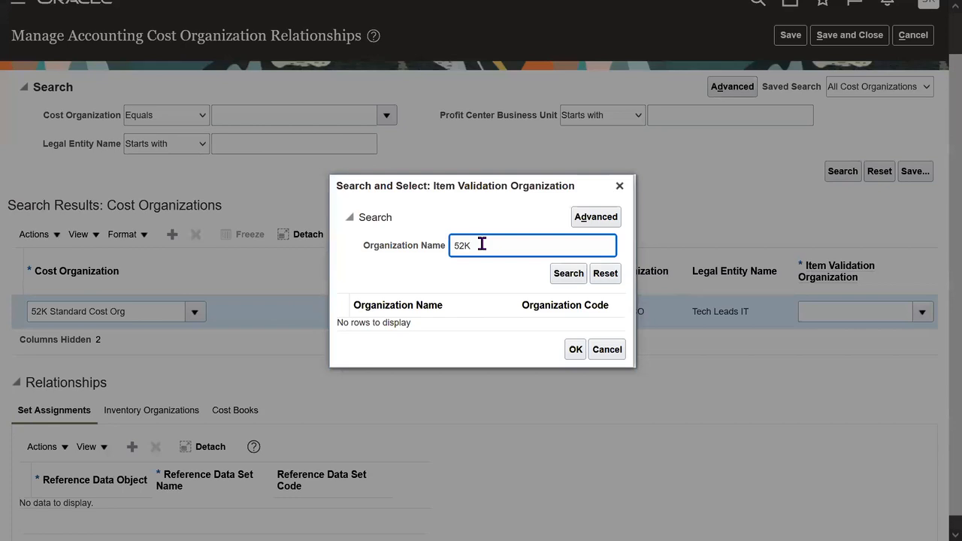
pyautogui.press('Return')
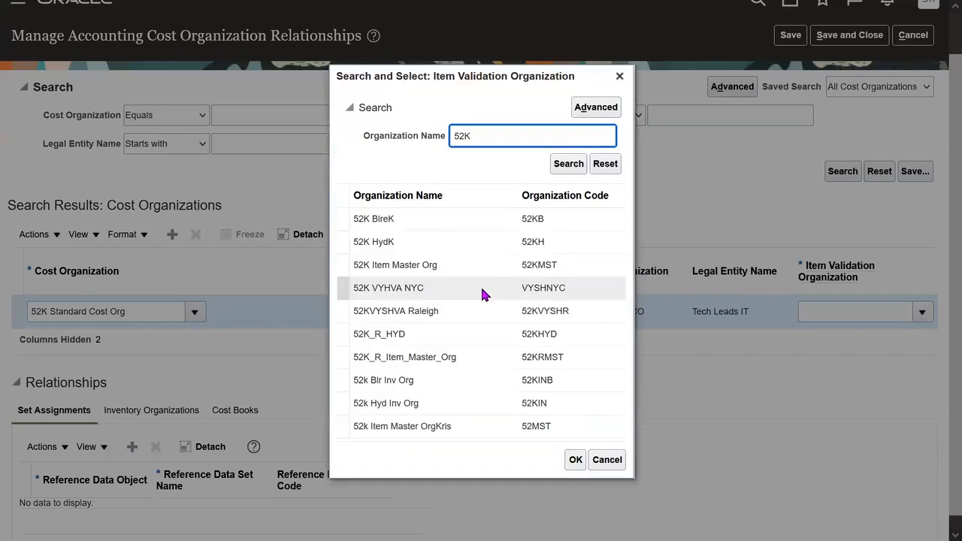
pyautogui.click(425, 265)
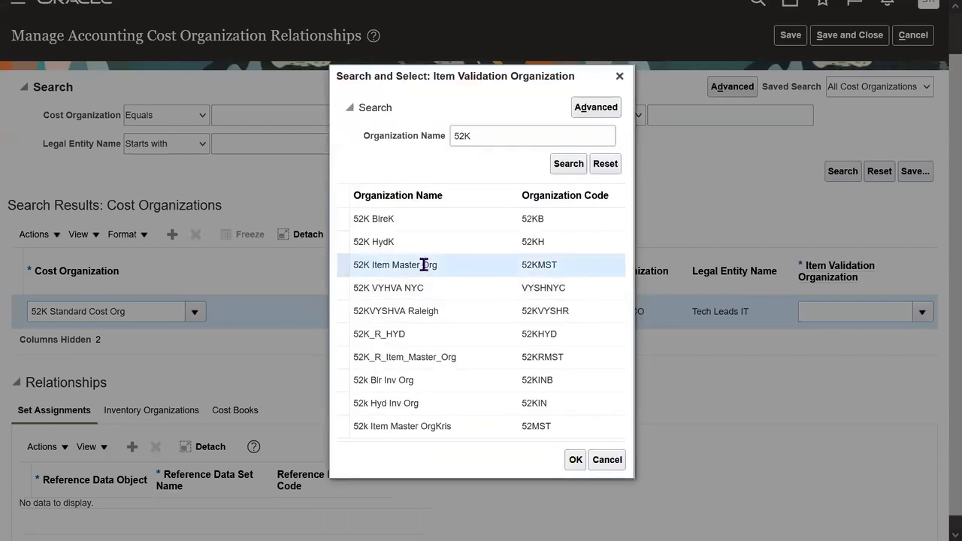
pyautogui.click(575, 459)
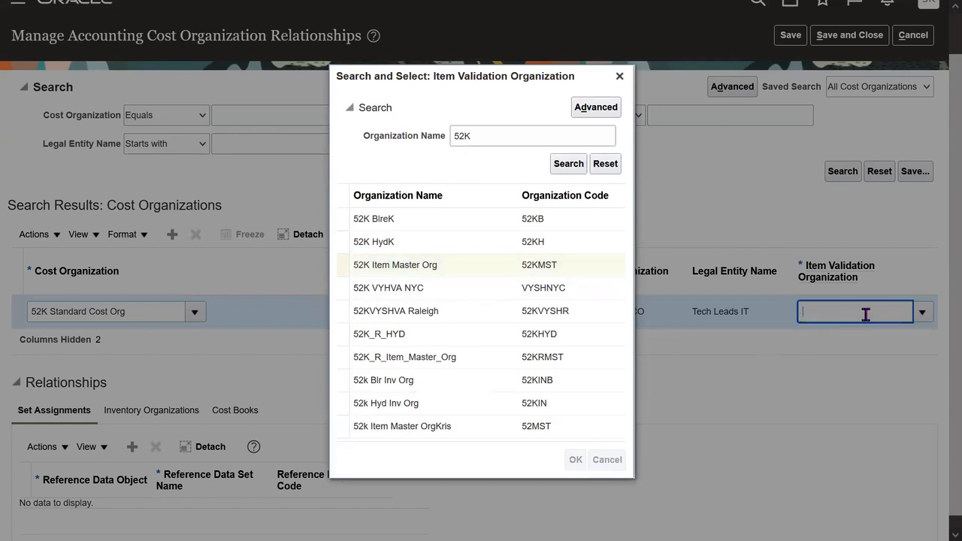
pyautogui.scroll(-1, 940, 376)
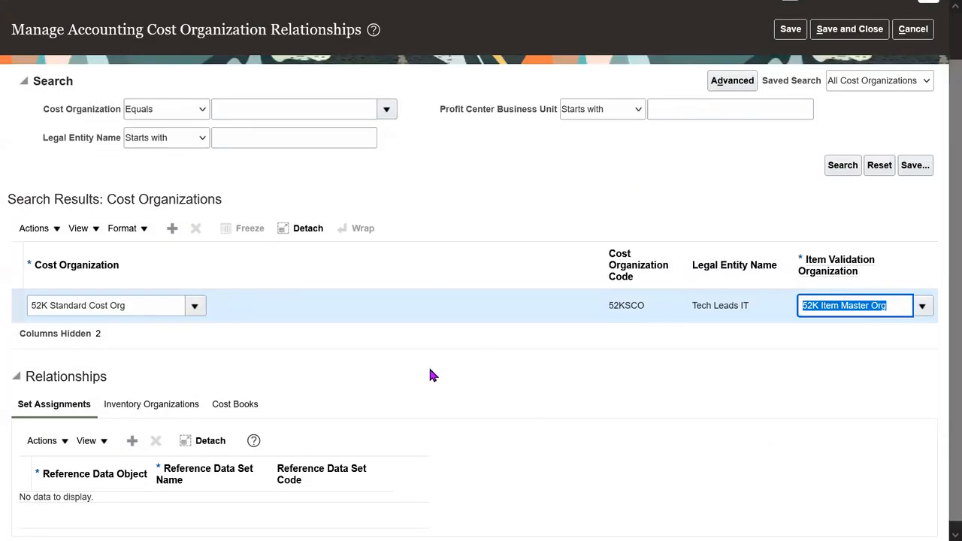
# Step: Add a set assignment row for the Costing Core Setups reference data object
pyautogui.click(131, 442)
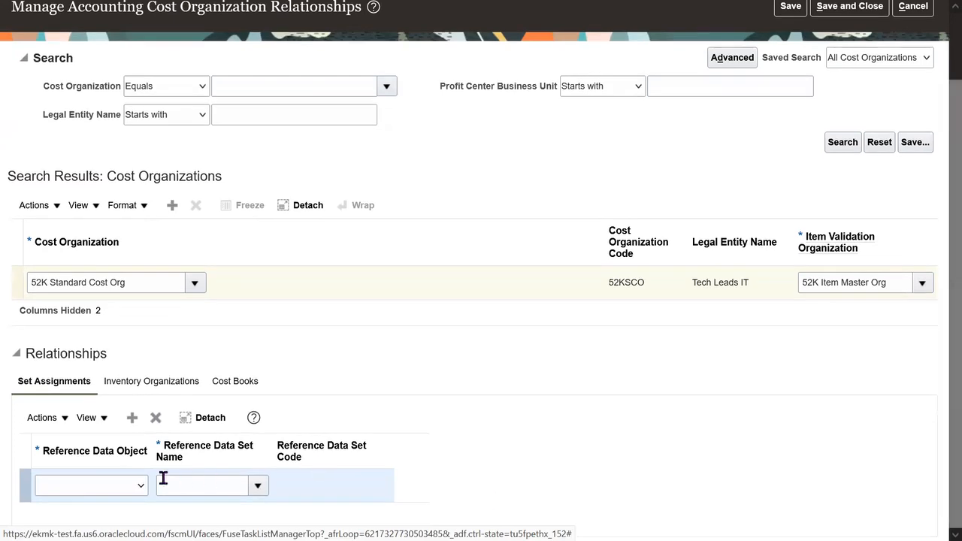
pyautogui.click(95, 489)
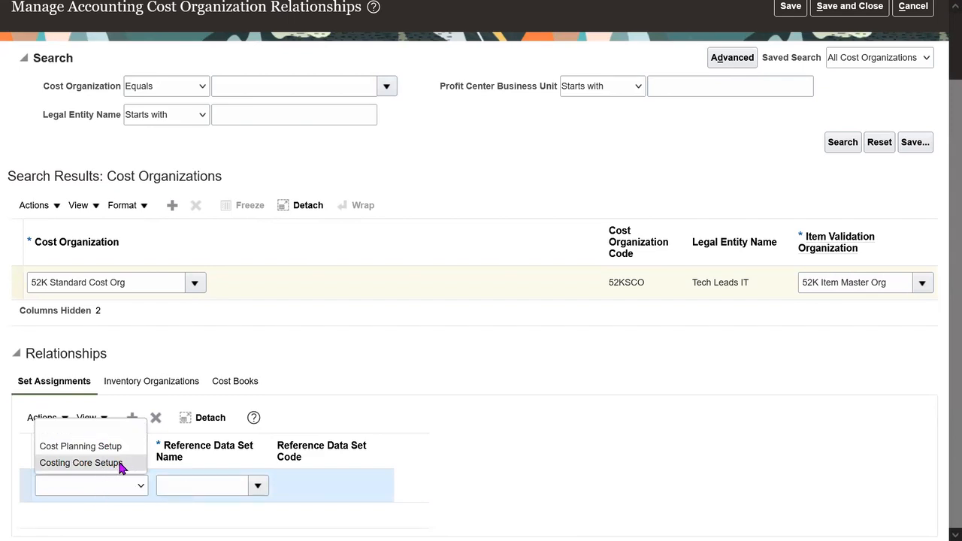
pyautogui.click(118, 463)
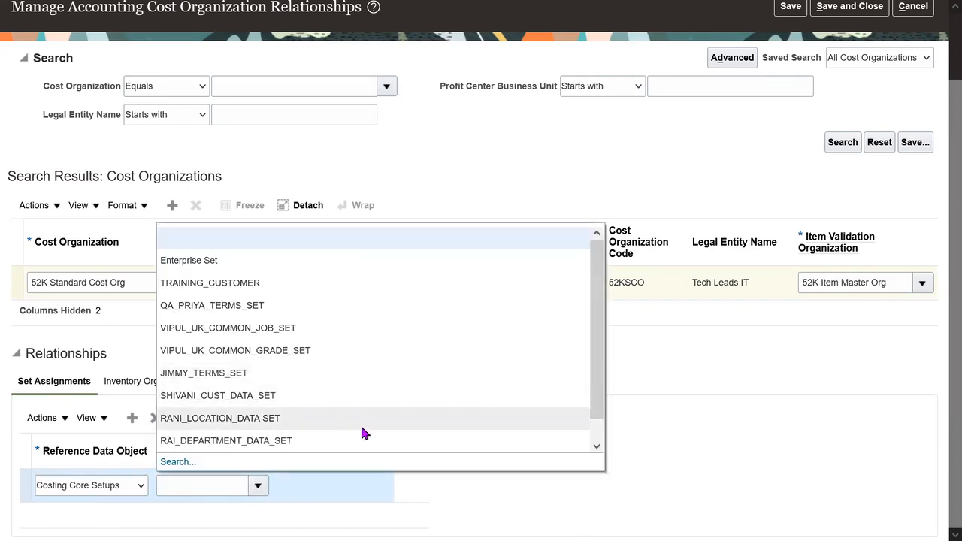
# Step: Search for and assign the 52K IND RDS reference data set
pyautogui.click(179, 461)
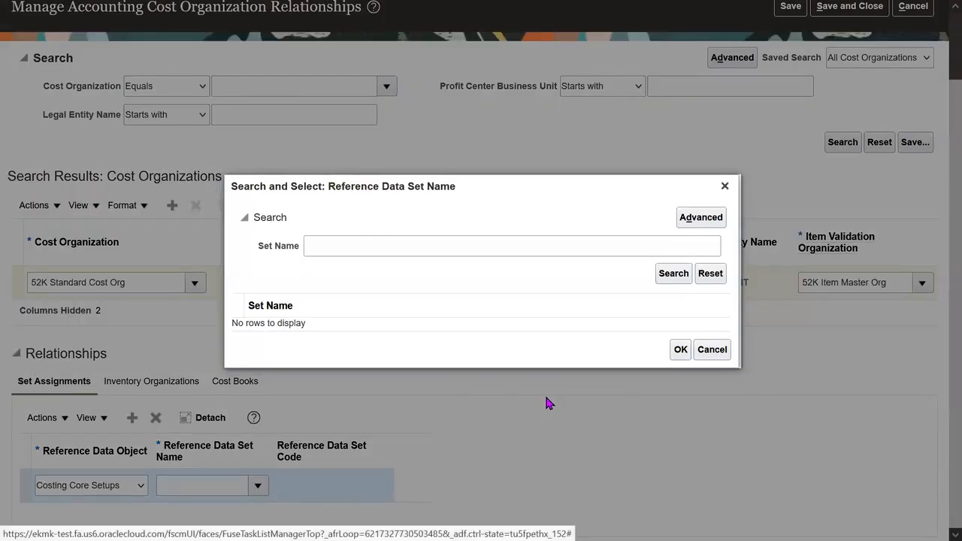
pyautogui.click(363, 245)
pyautogui.write('52K')
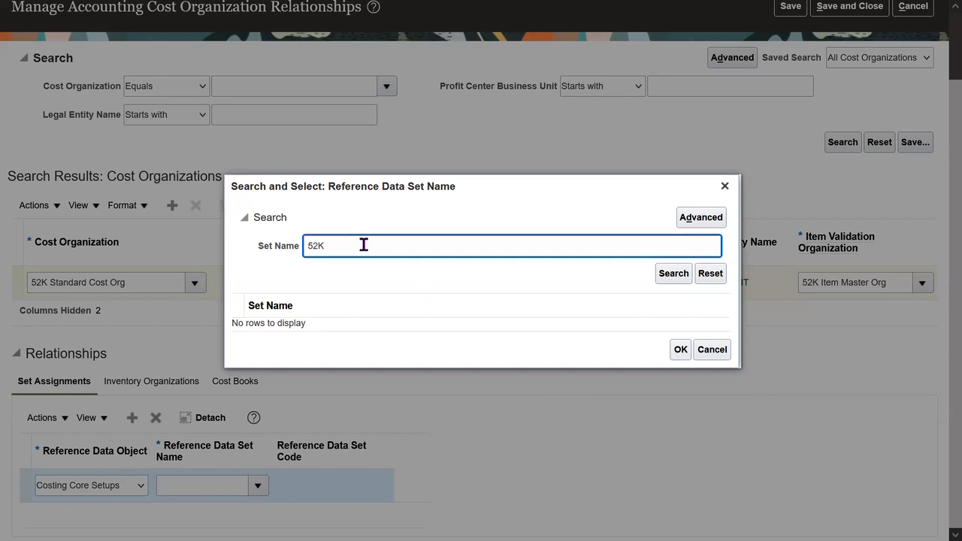
pyautogui.press('Return')
pyautogui.click(342, 309)
pyautogui.click(680, 367)
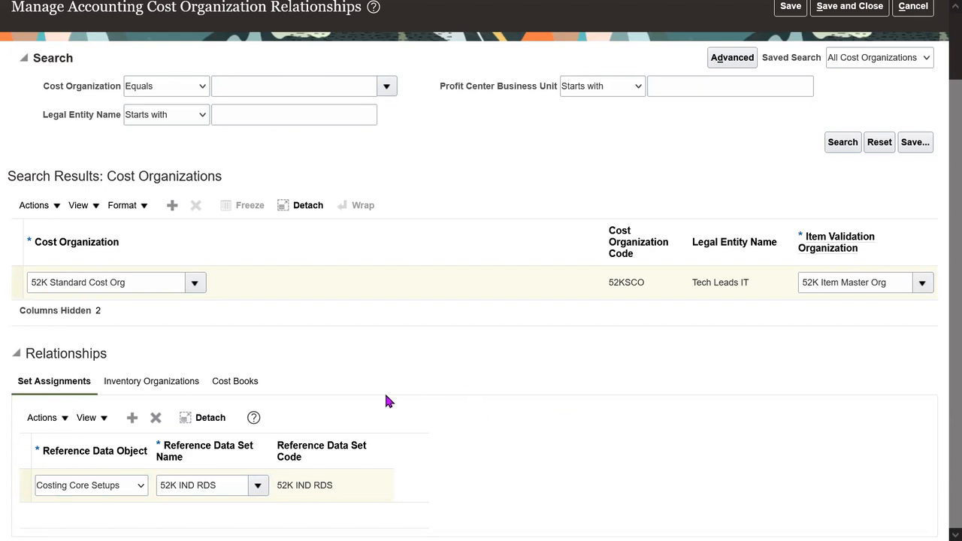
pyautogui.click(272, 489)
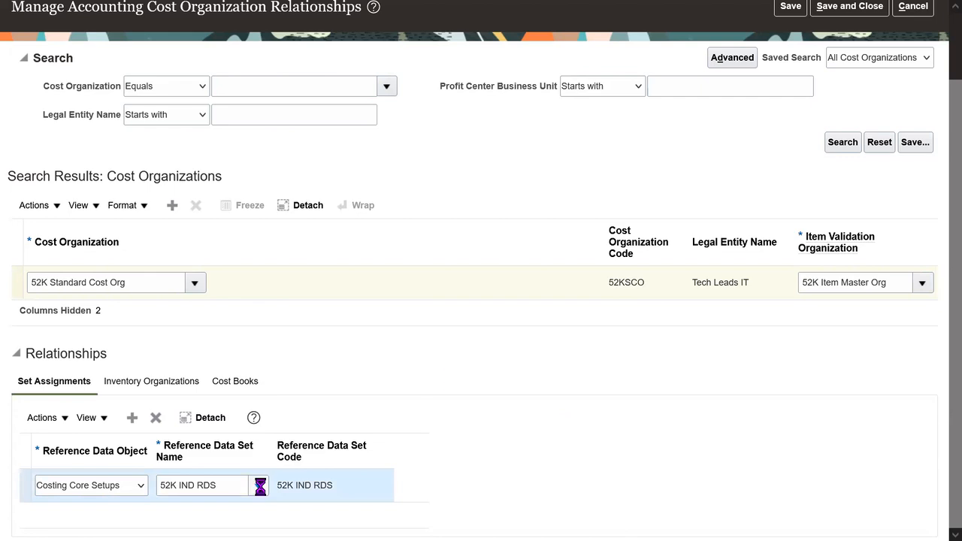
pyautogui.click(177, 463)
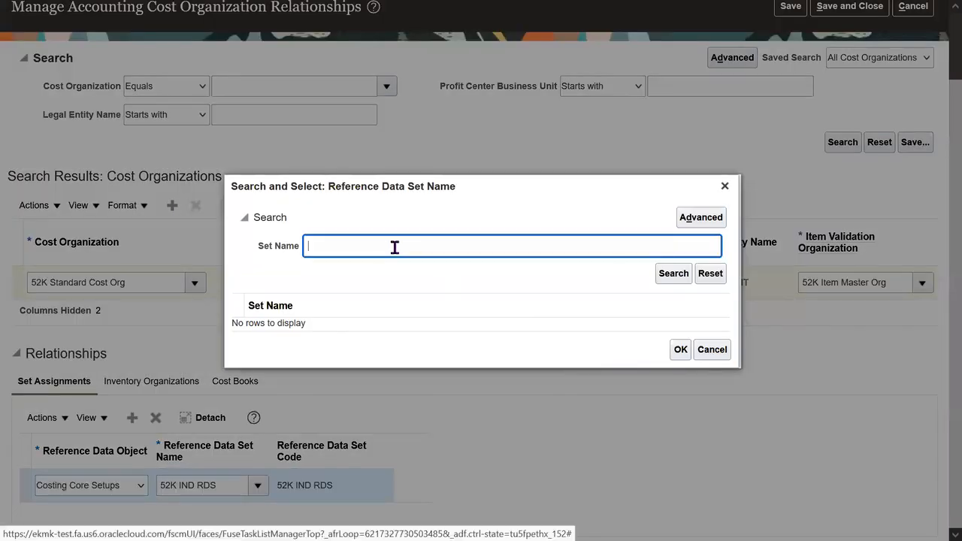
pyautogui.write('COMMON')
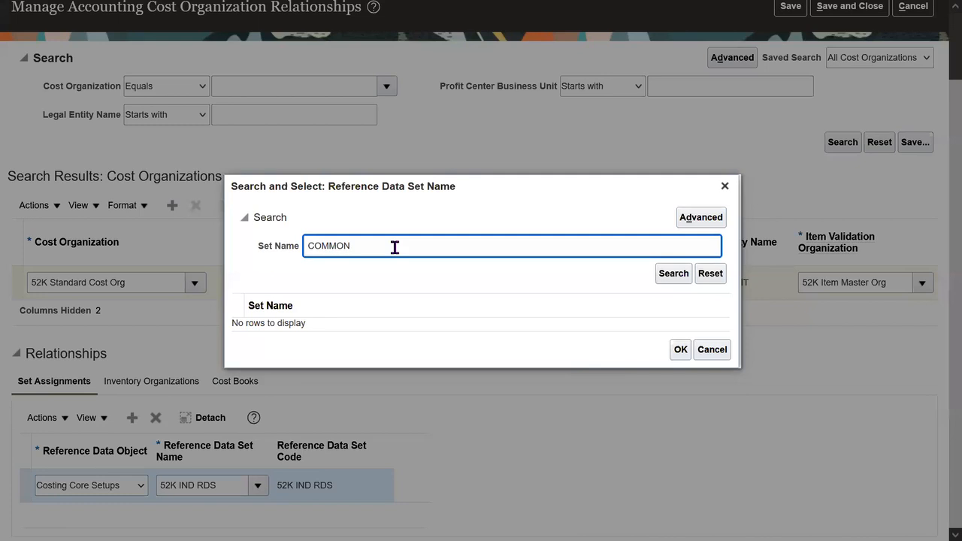
pyautogui.press('Return')
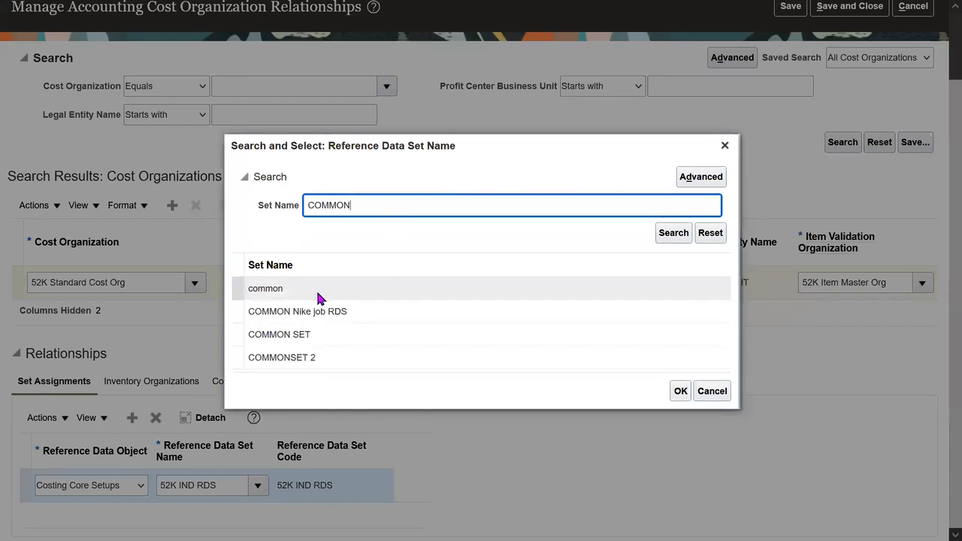
pyautogui.doubleClick(428, 206)
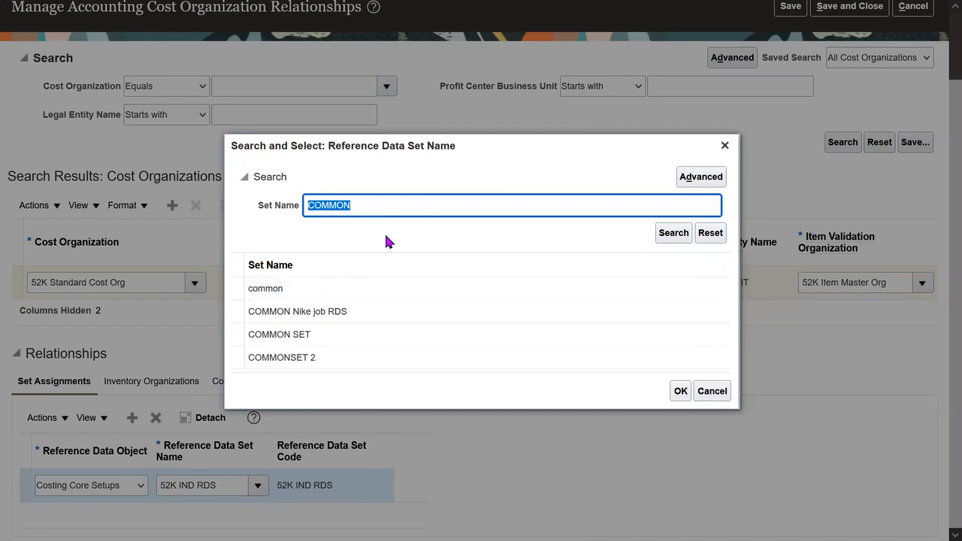
pyautogui.write('Enterprise')
pyautogui.press('Return')
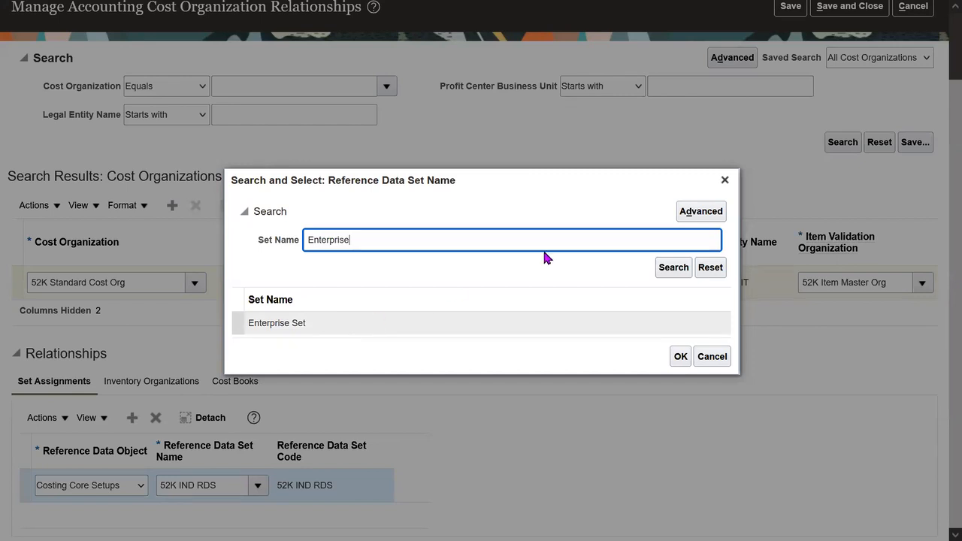
pyautogui.click(724, 181)
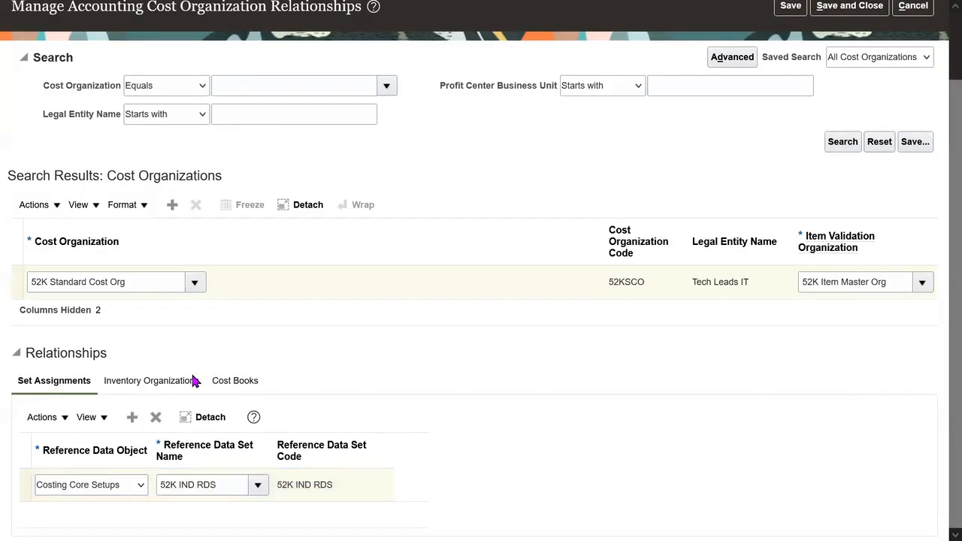
pyautogui.click(144, 381)
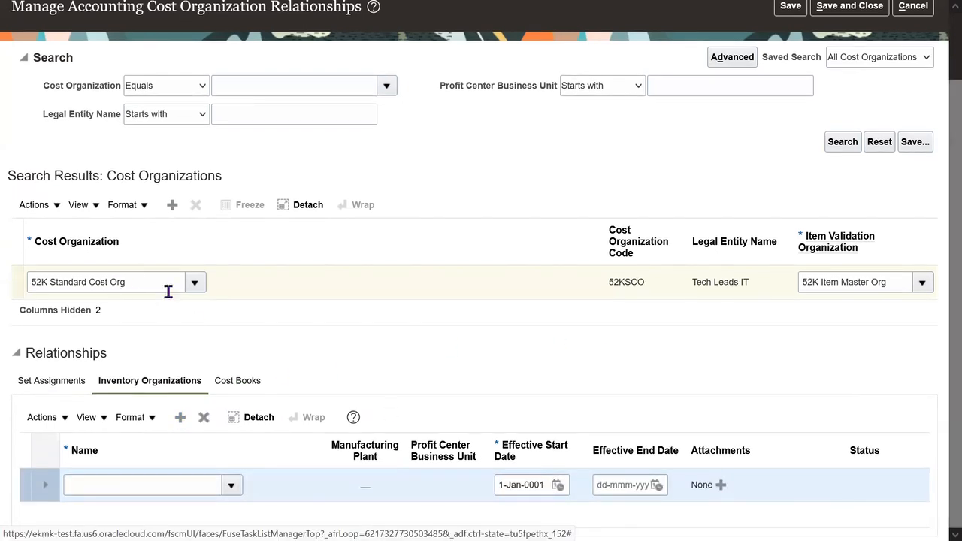
# Step: Pick 52K HydK in the first row and 52K BlreK in a newly added row
pyautogui.click(232, 487)
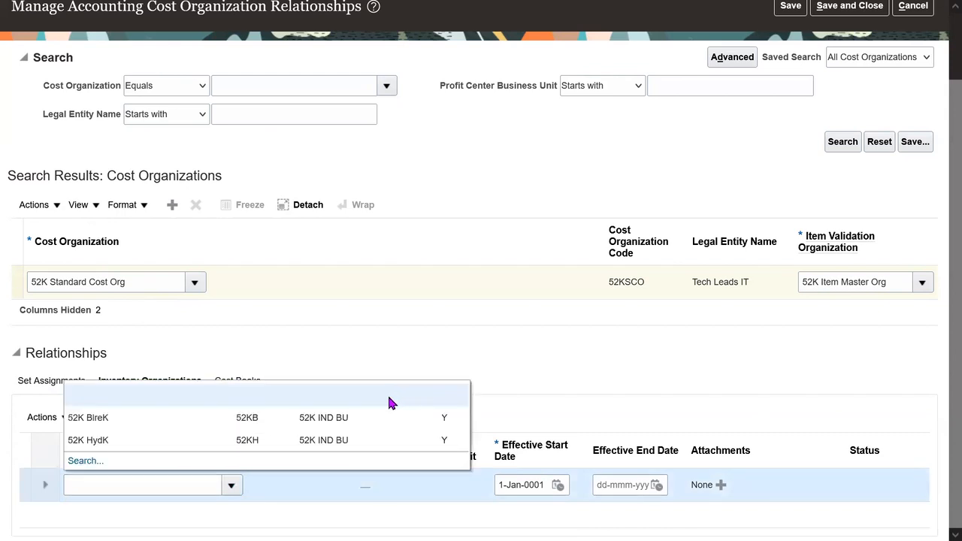
pyautogui.click(284, 438)
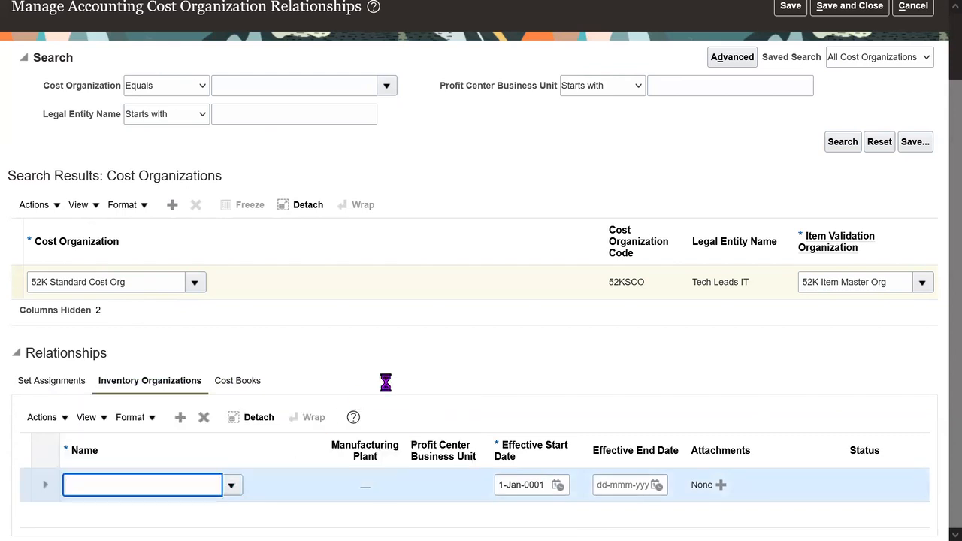
pyautogui.click(155, 285)
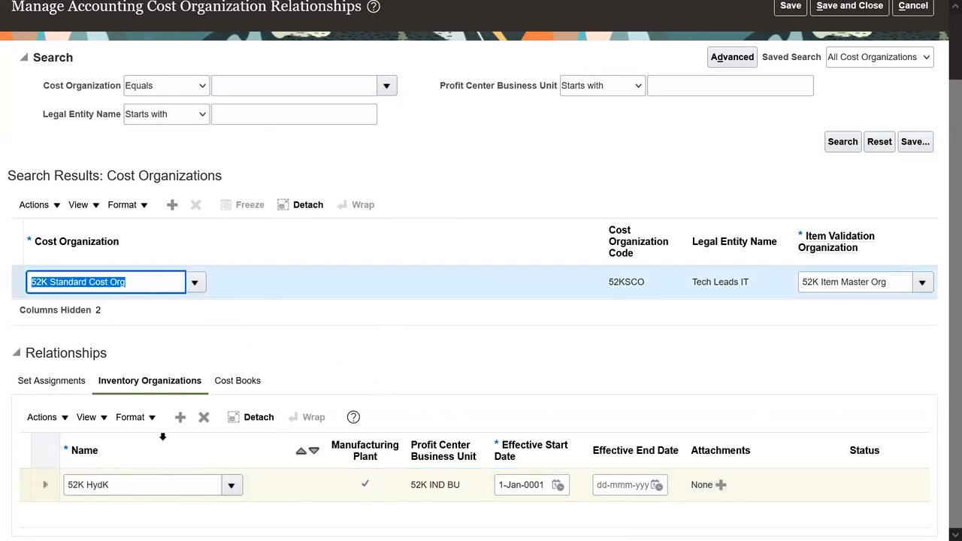
pyautogui.click(180, 418)
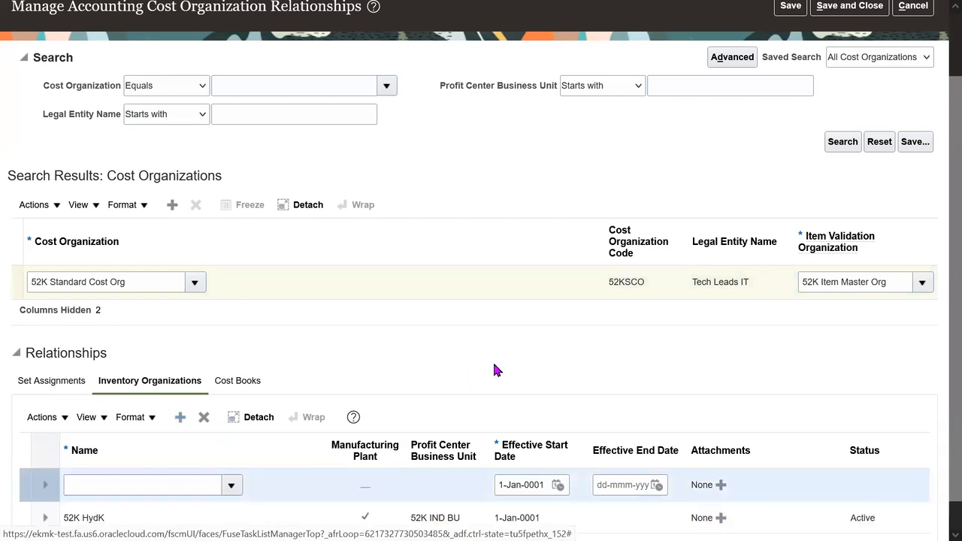
pyautogui.click(232, 485)
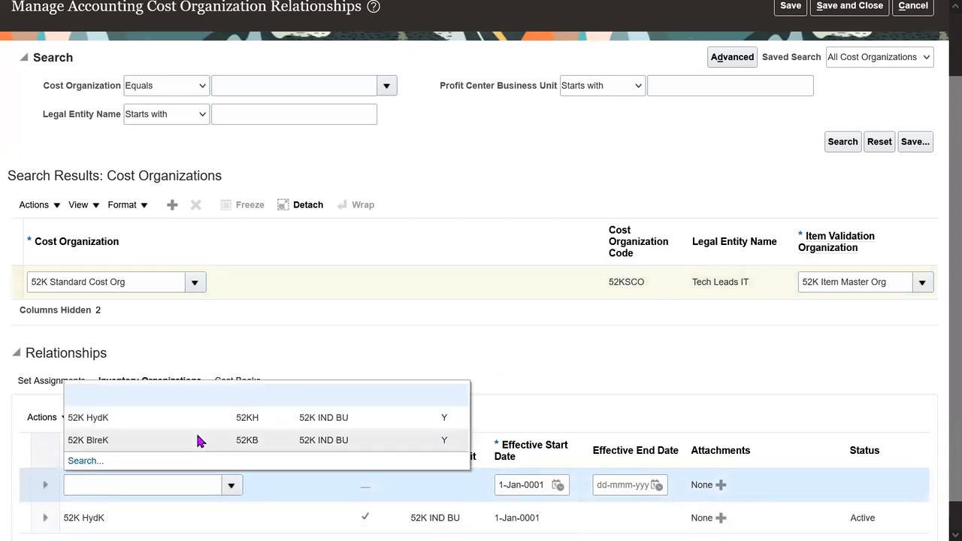
pyautogui.click(119, 436)
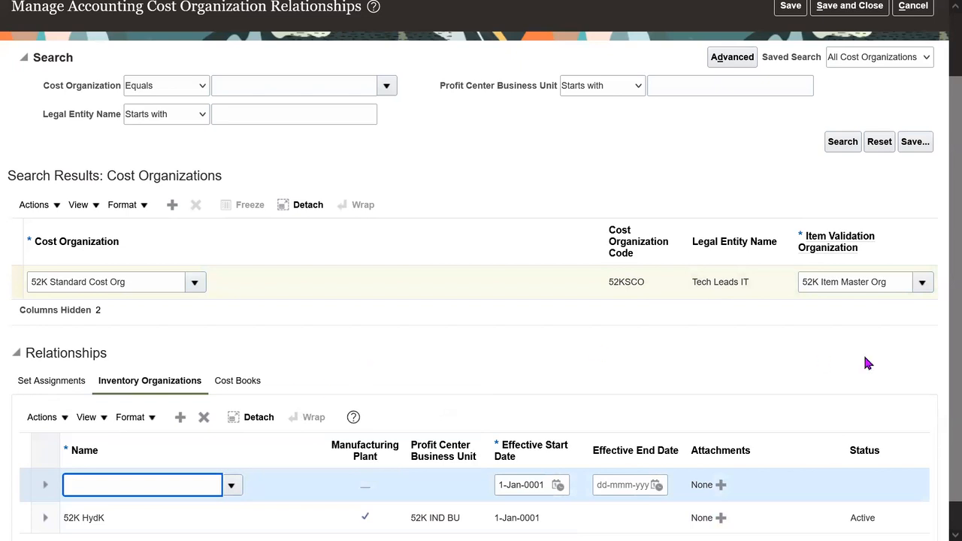
# Step: Check the 52K Standard Cost Org name and confirm both inventory organization rows
pyautogui.scroll(-1, 938, 312)
pyautogui.doubleClick(134, 250)
pyautogui.tripleClick(135, 251)
pyautogui.click(448, 323)
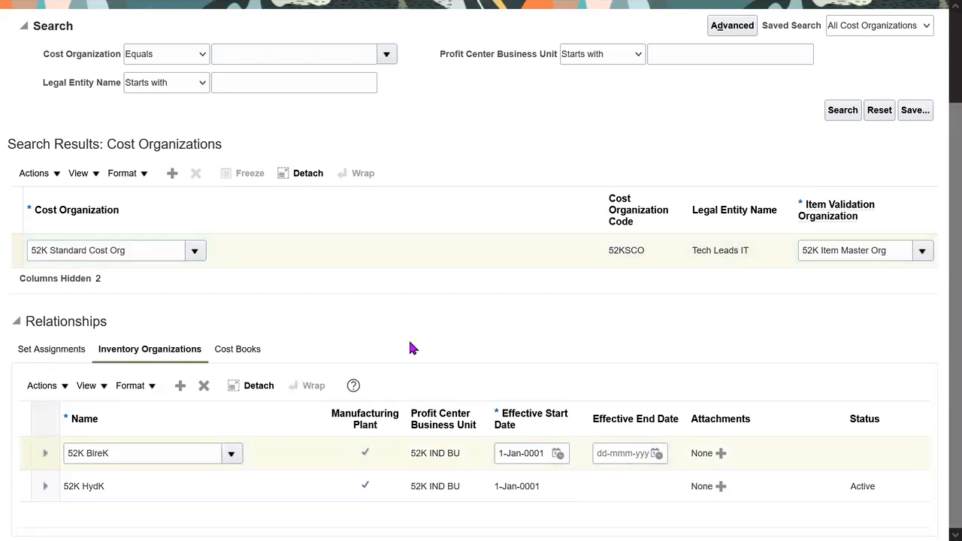
pyautogui.doubleClick(150, 252)
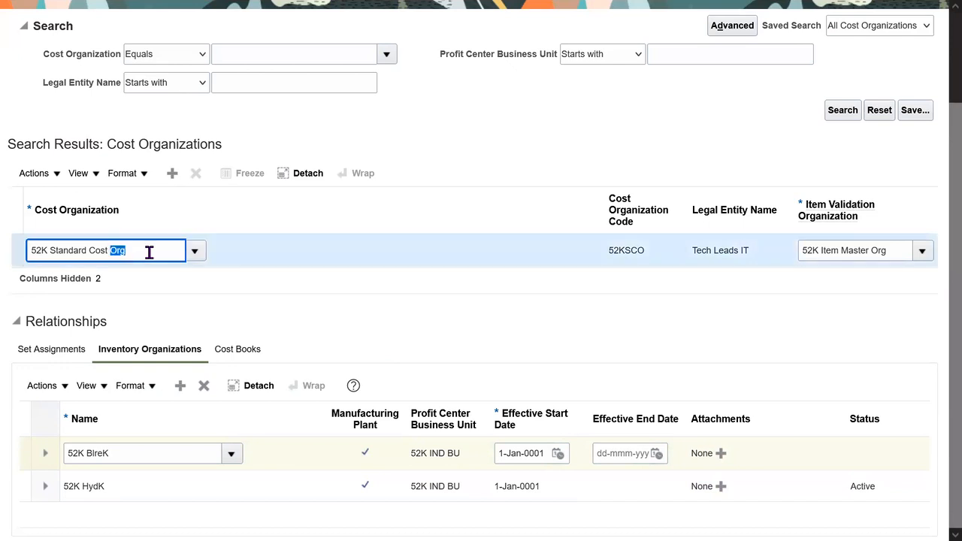
pyautogui.tripleClick(149, 252)
pyautogui.doubleClick(150, 252)
pyautogui.tripleClick(150, 251)
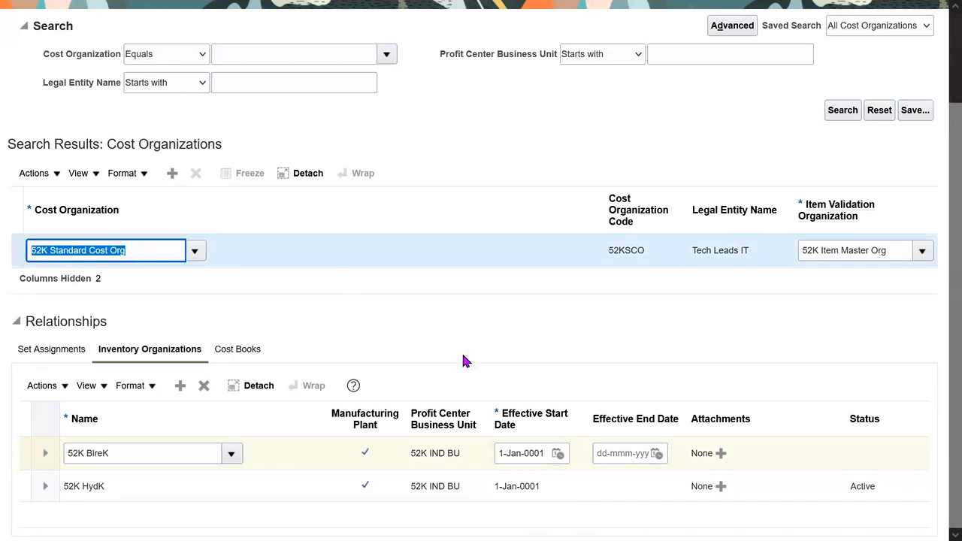
pyautogui.click(179, 456)
pyautogui.click(138, 486)
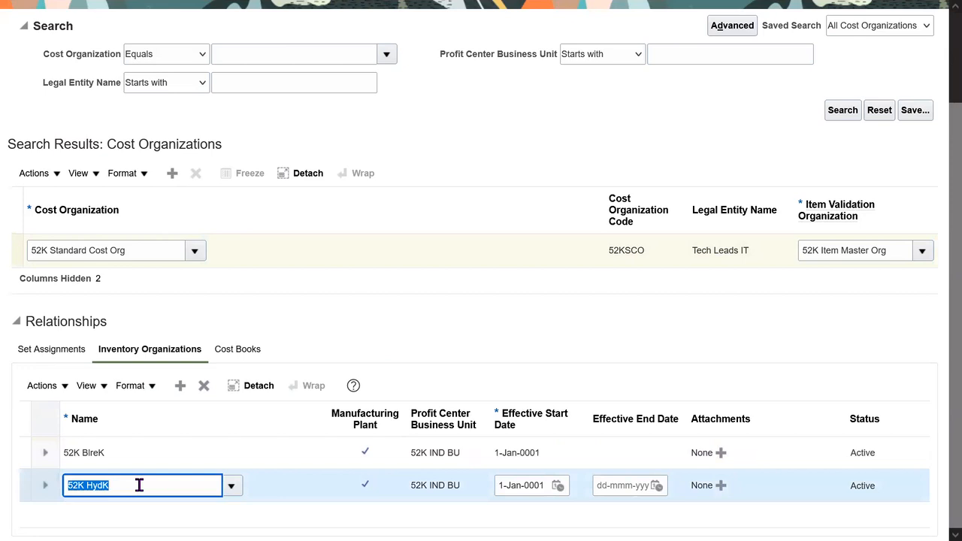
pyautogui.click(381, 342)
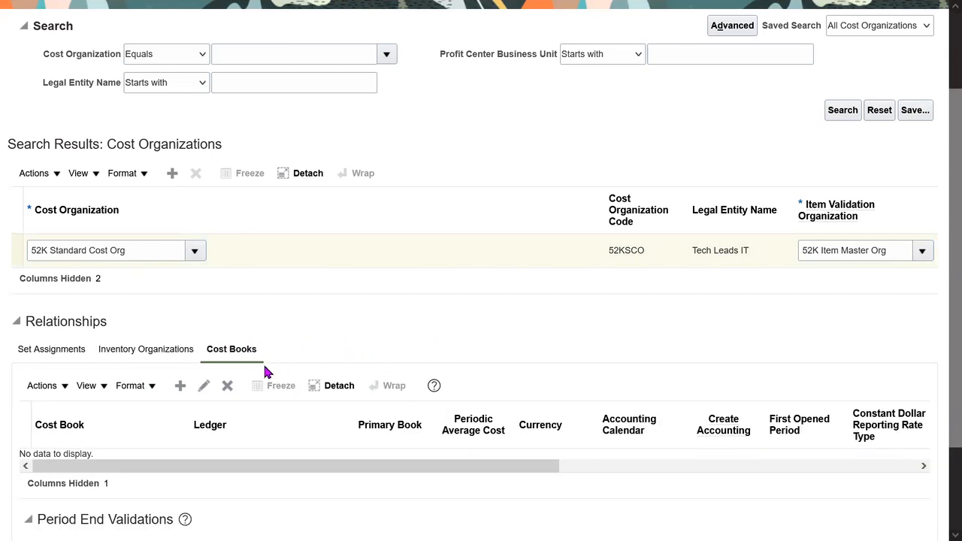
# Step: Start a cost book association with 52K Cost Book and 52K India Training Ledger
pyautogui.click(180, 386)
pyautogui.write('52K')
pyautogui.press('Tab')
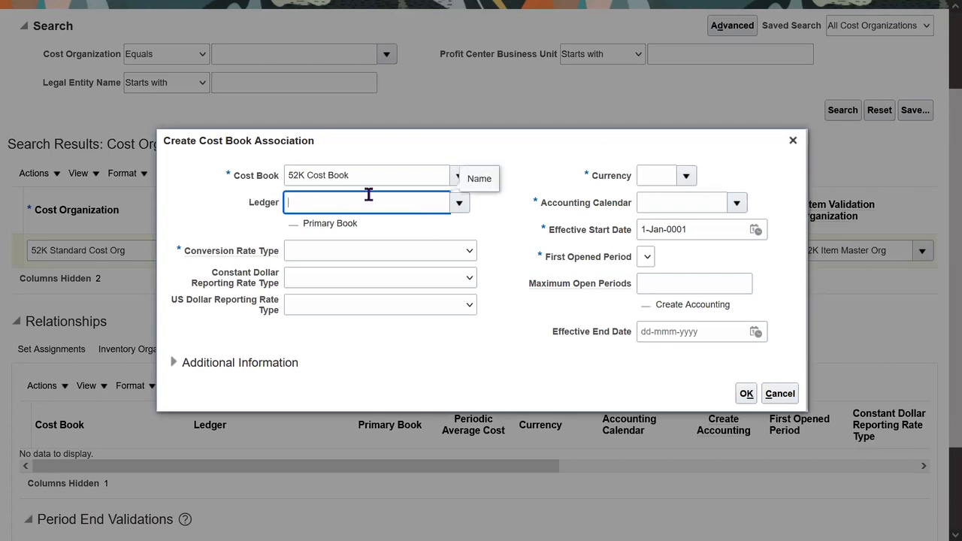
pyautogui.click(488, 230)
pyautogui.click(422, 205)
pyautogui.write('52')
pyautogui.press('Tab')
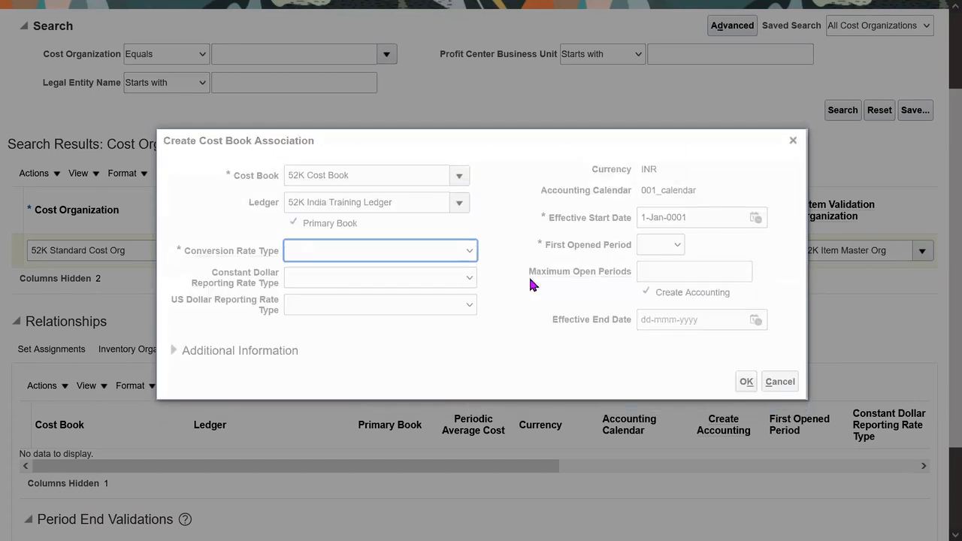
pyautogui.click(648, 161)
pyautogui.tripleClick(410, 208)
pyautogui.click(509, 224)
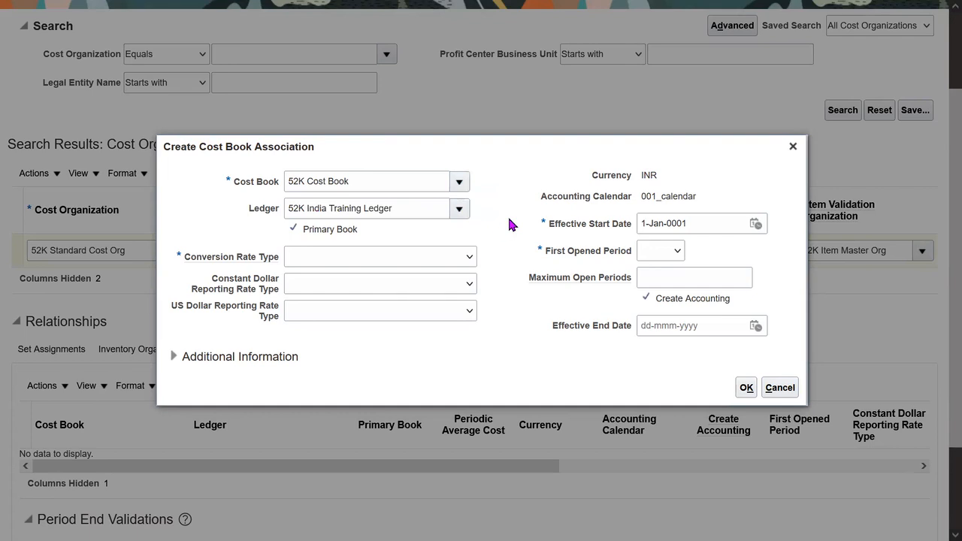
# Step: Set the conversion rate type to Corporate
pyautogui.click(422, 260)
pyautogui.press('c')
pyautogui.press('o')
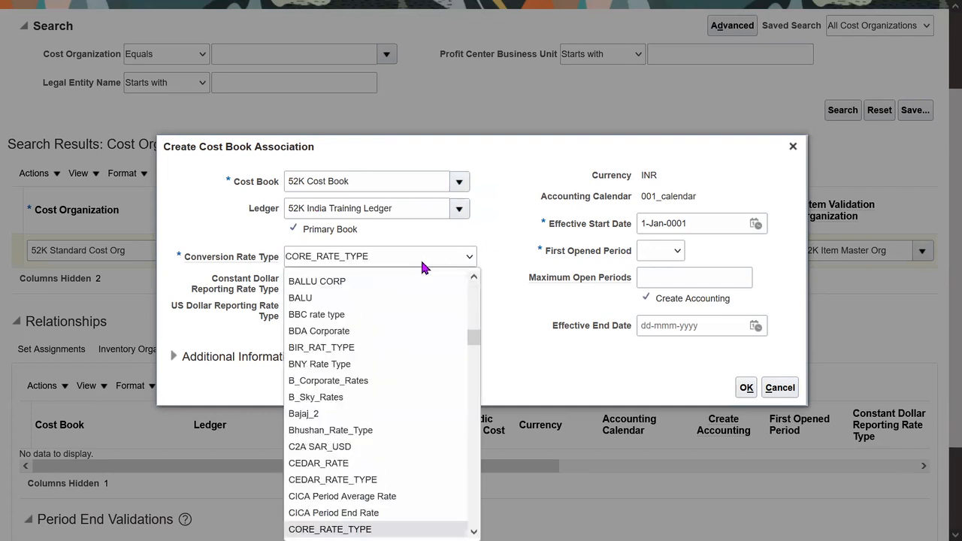
pyautogui.press('Down')
pyautogui.press('Down')
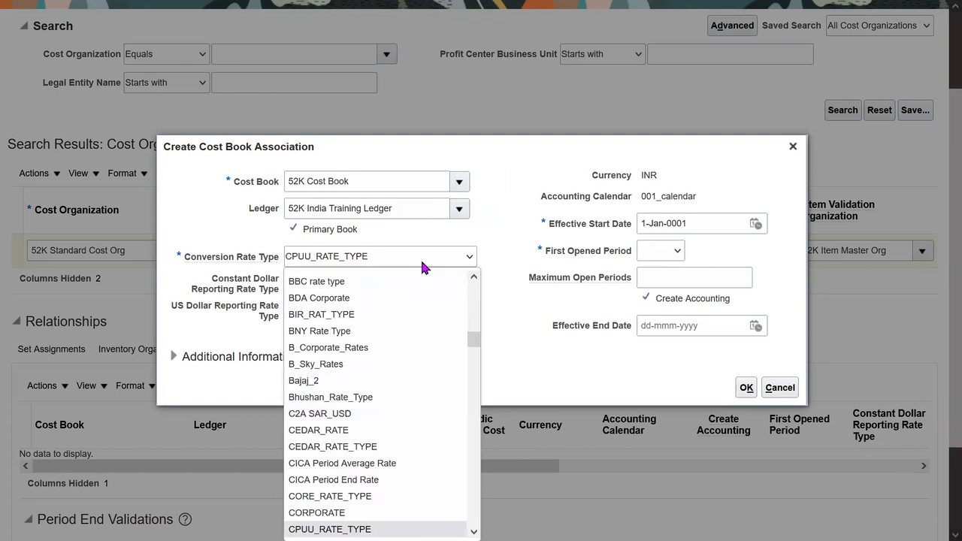
pyautogui.press('Down')
pyautogui.press('Down')
pyautogui.press('Down')
pyautogui.press('Down')
pyautogui.press('Down')
pyautogui.press('Return')
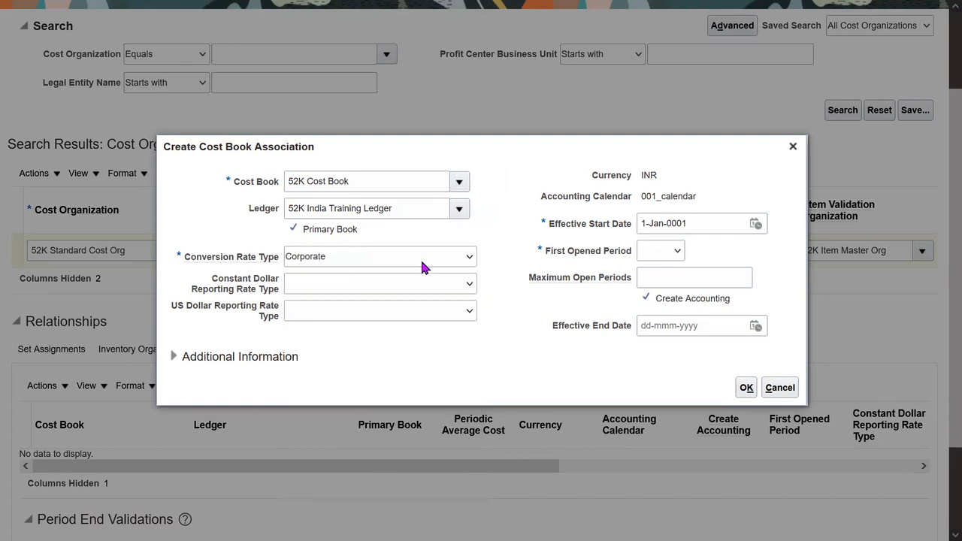
pyautogui.moveTo(201, 256); pyautogui.dragTo(288, 259)
pyautogui.click(512, 282)
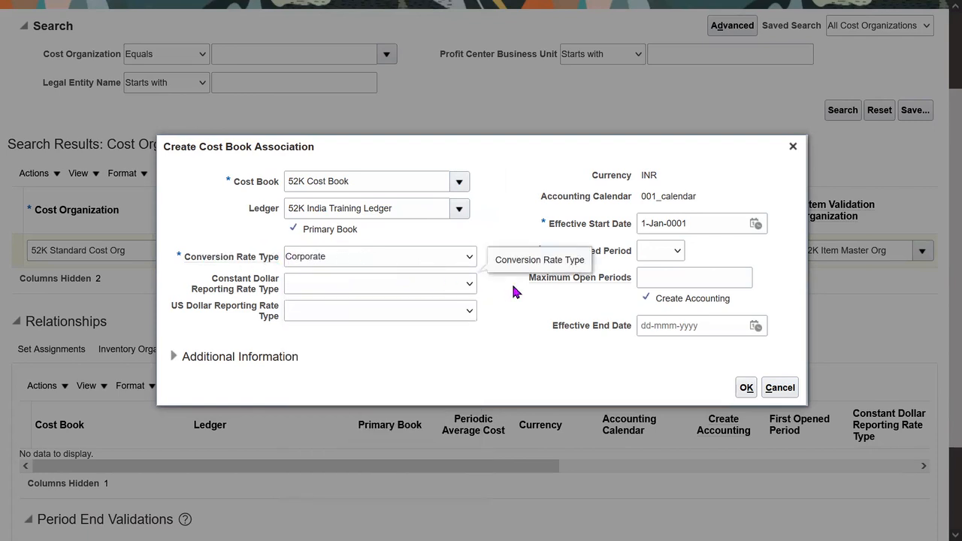
# Step: Set the first opened period to Apr-22
pyautogui.click(679, 250)
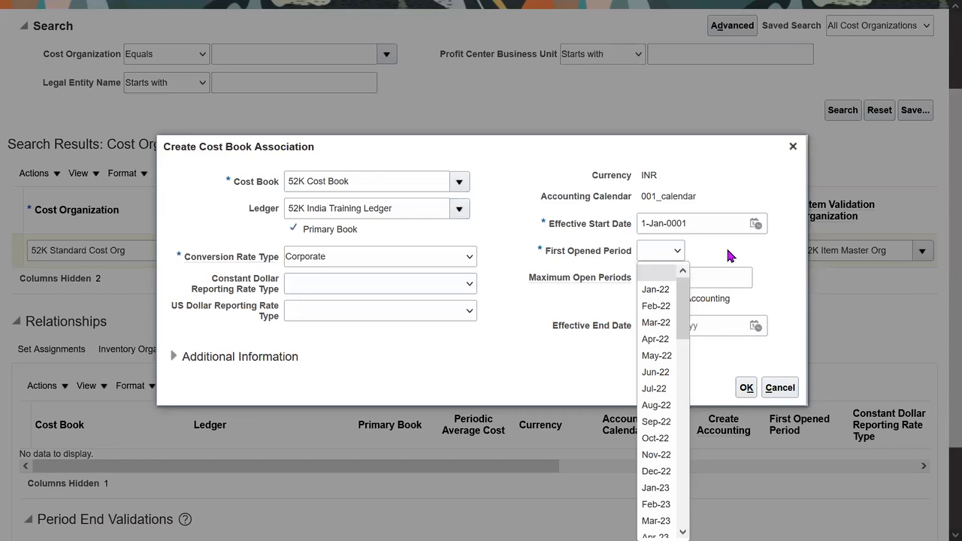
pyautogui.click(661, 340)
pyautogui.moveTo(548, 253); pyautogui.dragTo(591, 254)
pyautogui.tripleClick(588, 255)
pyautogui.tripleClick(589, 256)
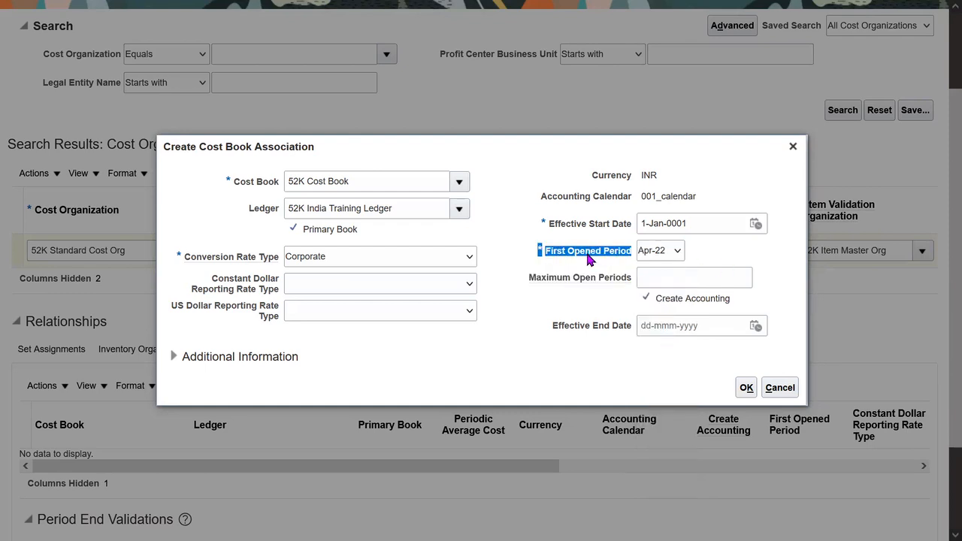
pyautogui.click(668, 250)
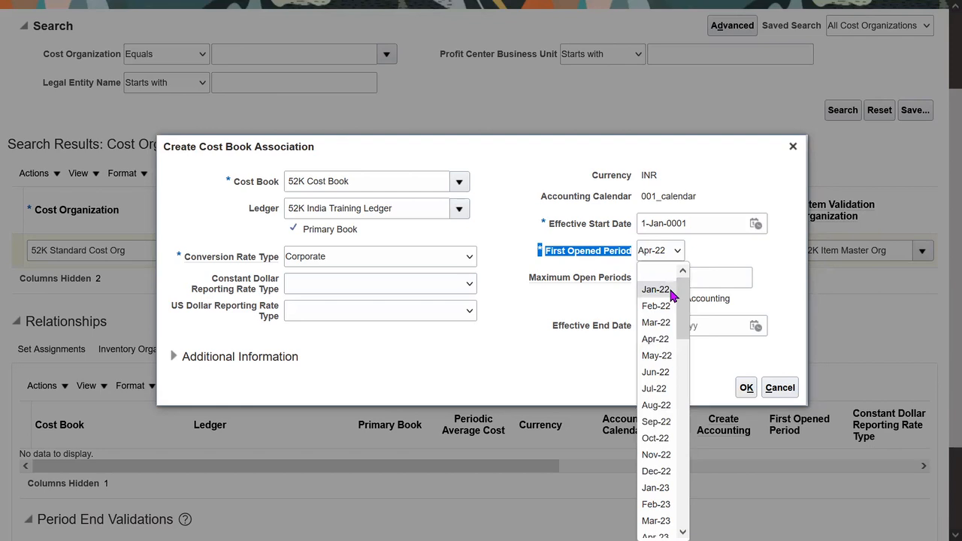
pyautogui.click(656, 339)
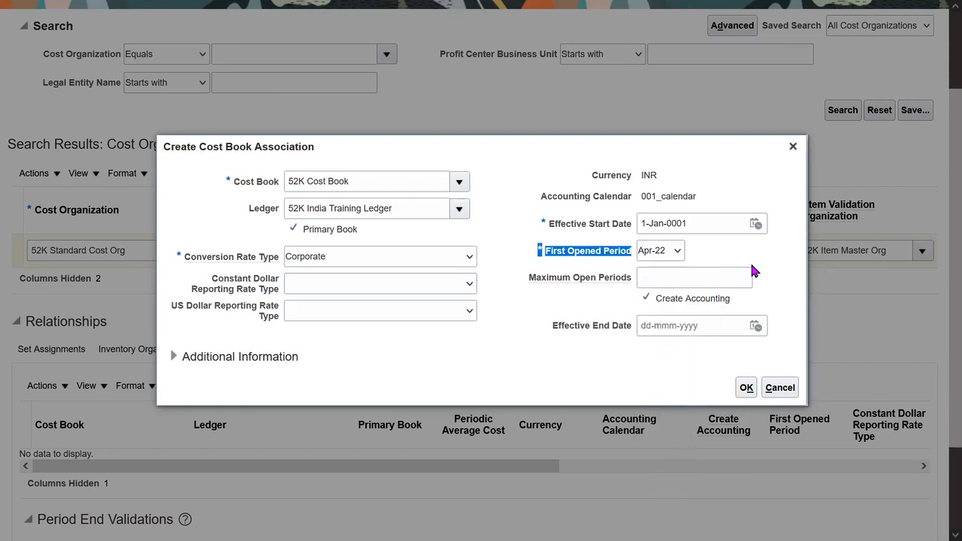
pyautogui.tripleClick(591, 257)
pyautogui.click(677, 256)
# Step: Keep Apr-22 as the first opened period and review the cost book and ledger values
pyautogui.click(671, 337)
pyautogui.click(761, 270)
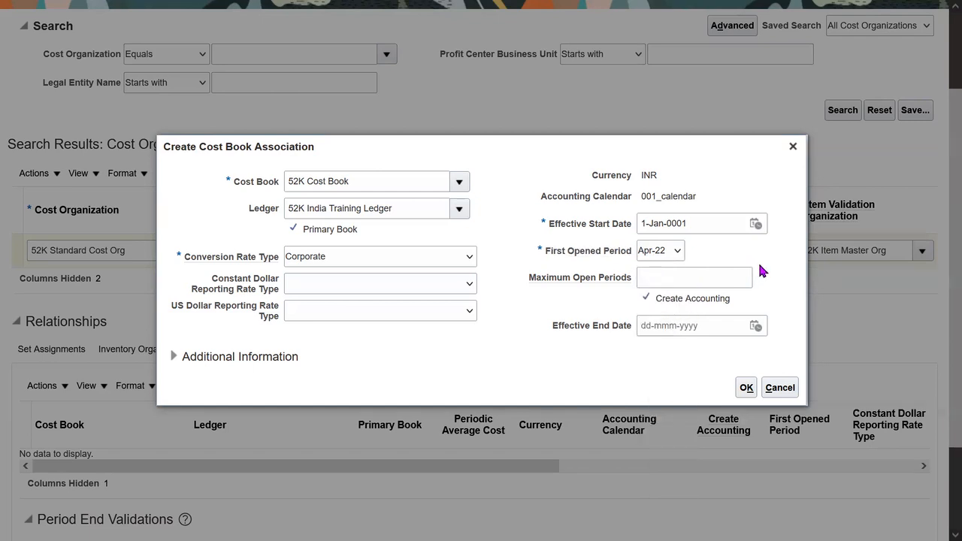
pyautogui.click(370, 181)
pyautogui.tripleClick(371, 180)
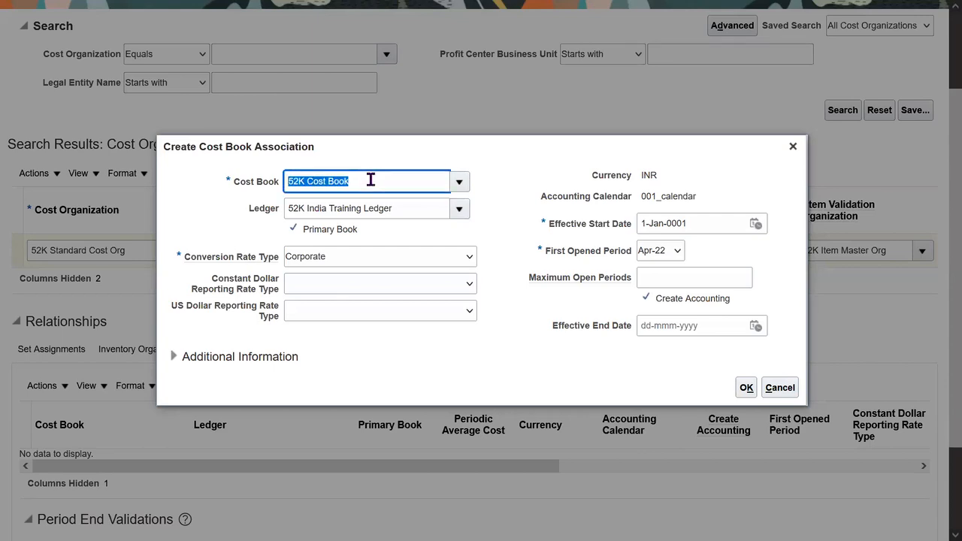
pyautogui.tripleClick(418, 211)
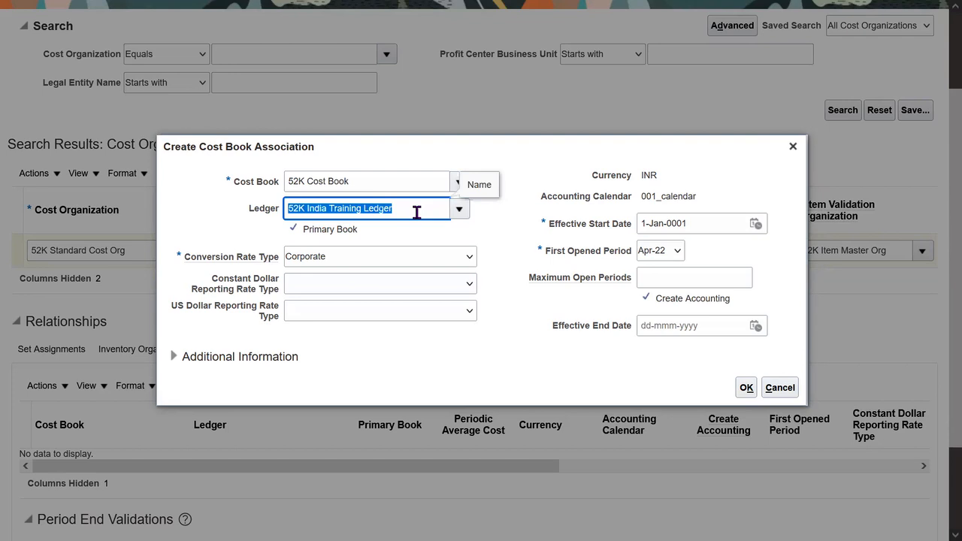
pyautogui.moveTo(538, 253); pyautogui.dragTo(630, 255)
pyautogui.click(677, 251)
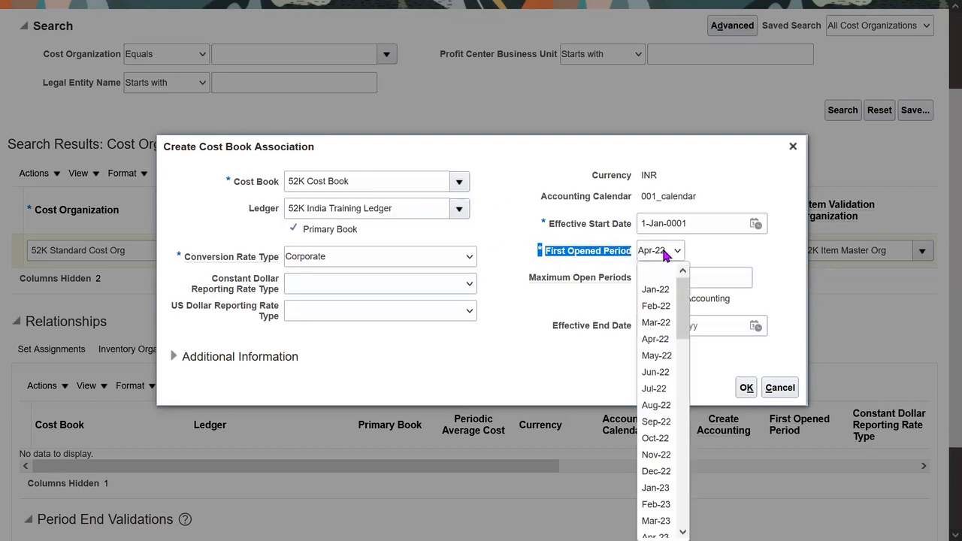
pyautogui.click(667, 338)
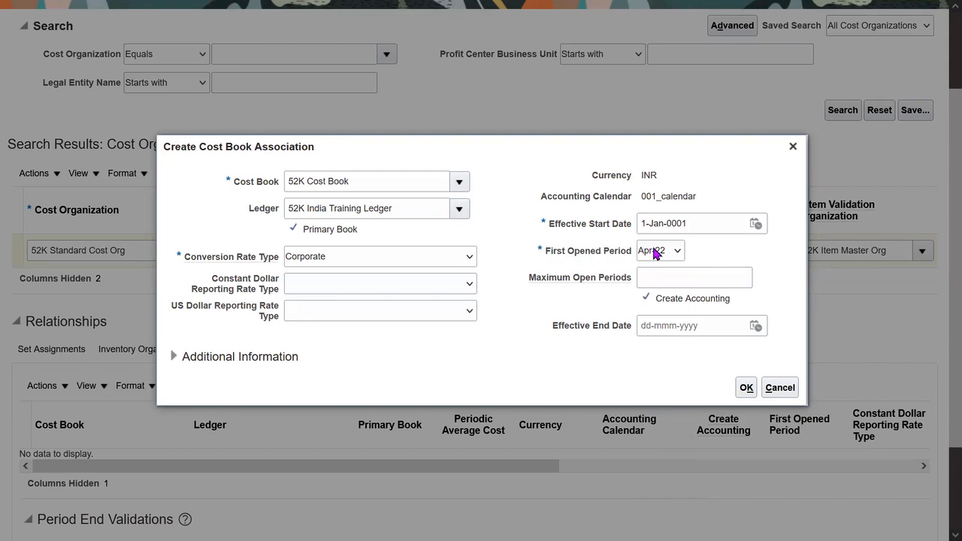
# Step: Review the period and conversion rate type fields, then submit the association
pyautogui.tripleClick(357, 182)
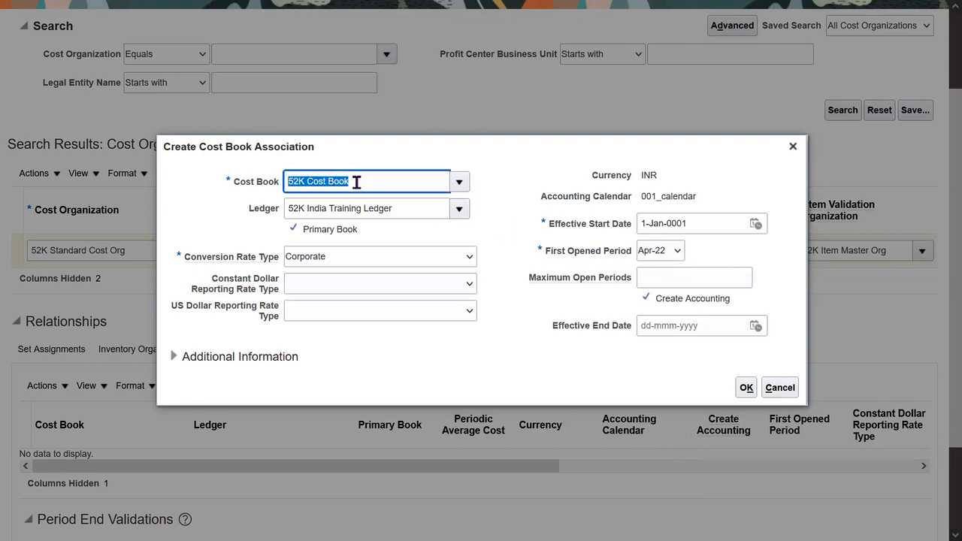
pyautogui.click(709, 242)
pyautogui.moveTo(535, 255); pyautogui.dragTo(597, 254)
pyautogui.click(726, 258)
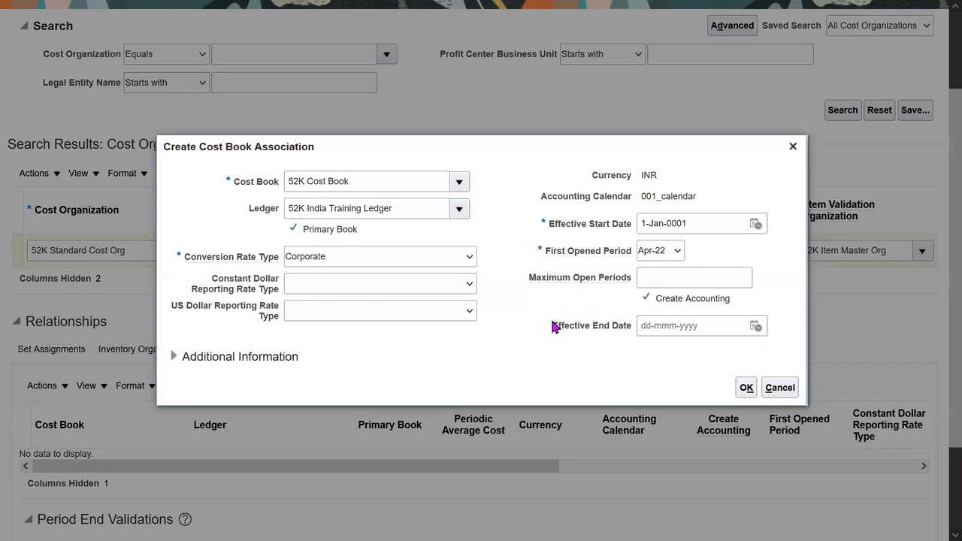
pyautogui.moveTo(197, 257); pyautogui.dragTo(275, 260)
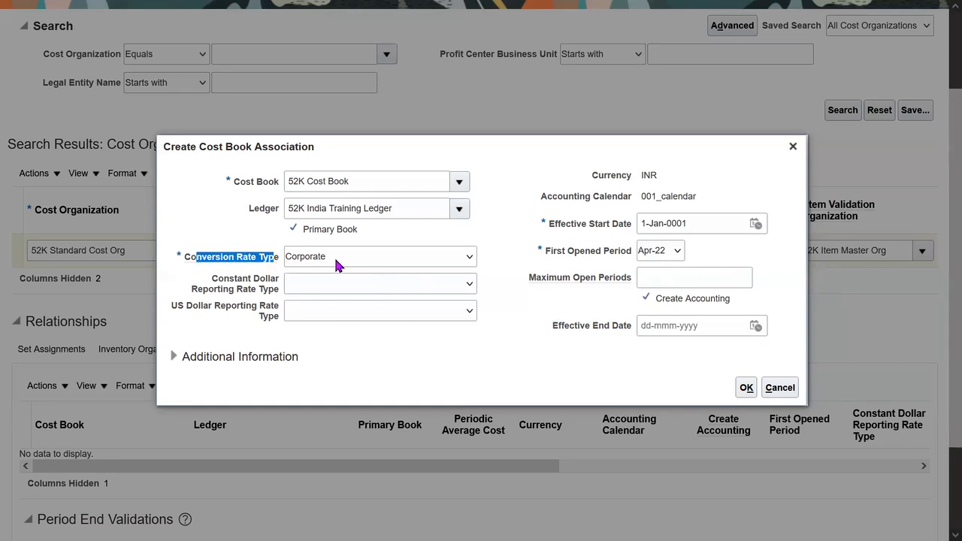
pyautogui.click(446, 391)
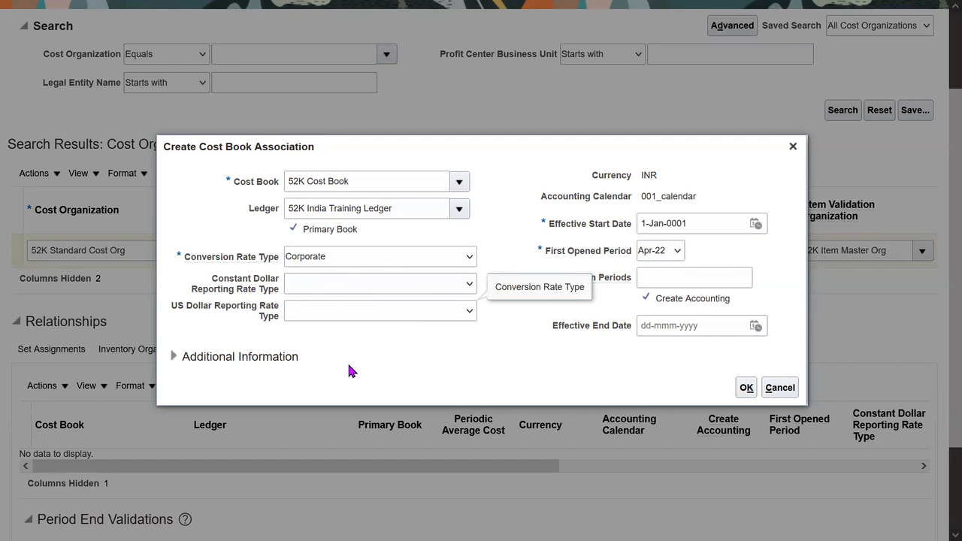
pyautogui.moveTo(201, 256); pyautogui.dragTo(268, 257)
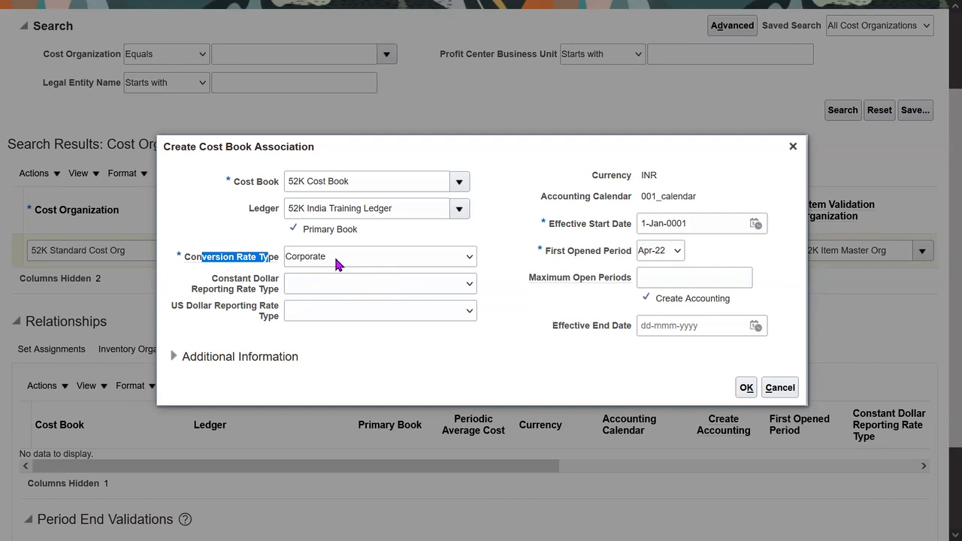
pyautogui.click(557, 332)
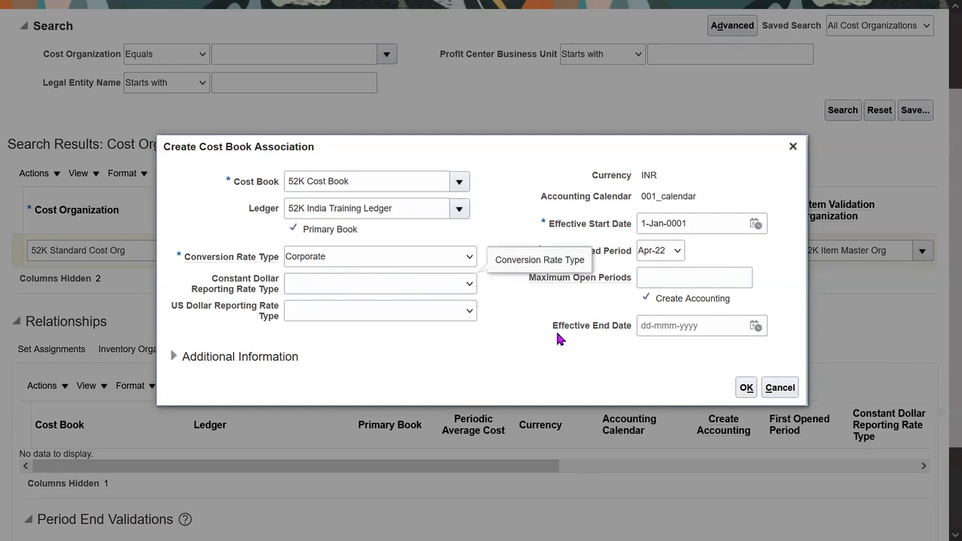
pyautogui.click(746, 387)
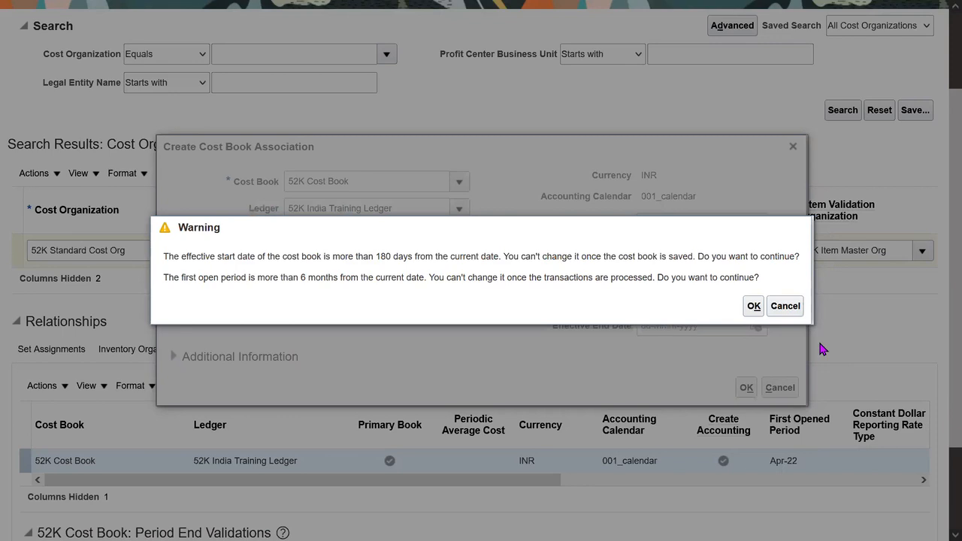
# Step: Resubmit and review the start-date and six-month first period warnings, then back out
pyautogui.click(784, 306)
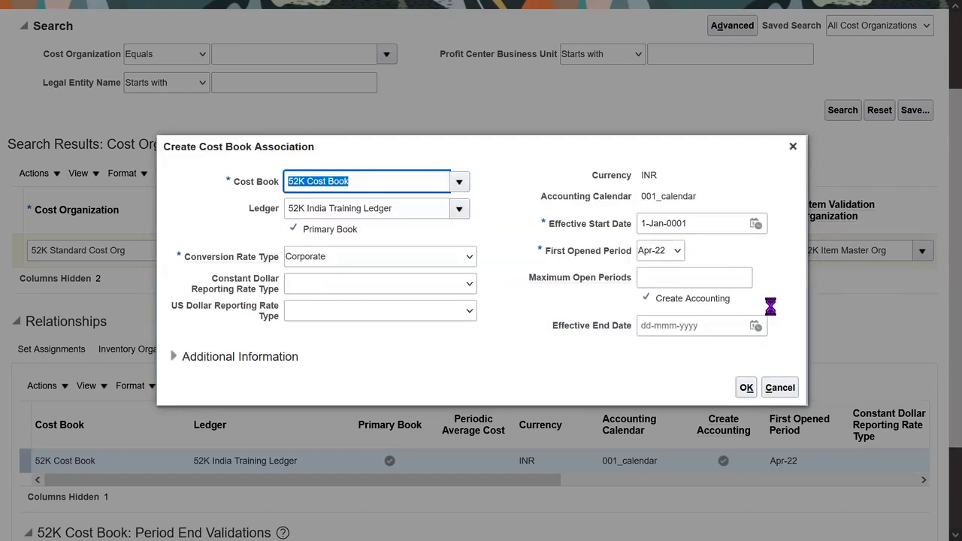
pyautogui.click(746, 388)
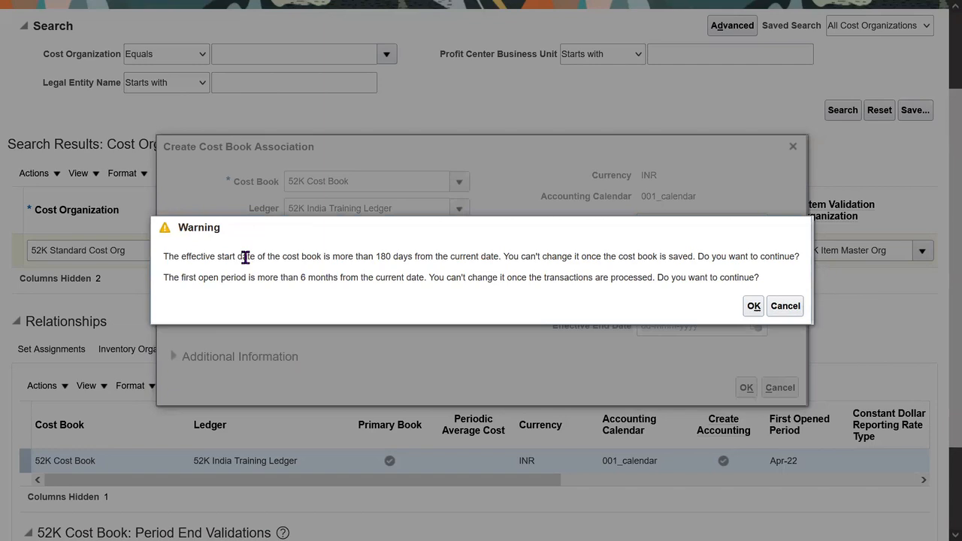
pyautogui.moveTo(239, 256); pyautogui.dragTo(742, 258)
pyautogui.moveTo(301, 277); pyautogui.dragTo(317, 277)
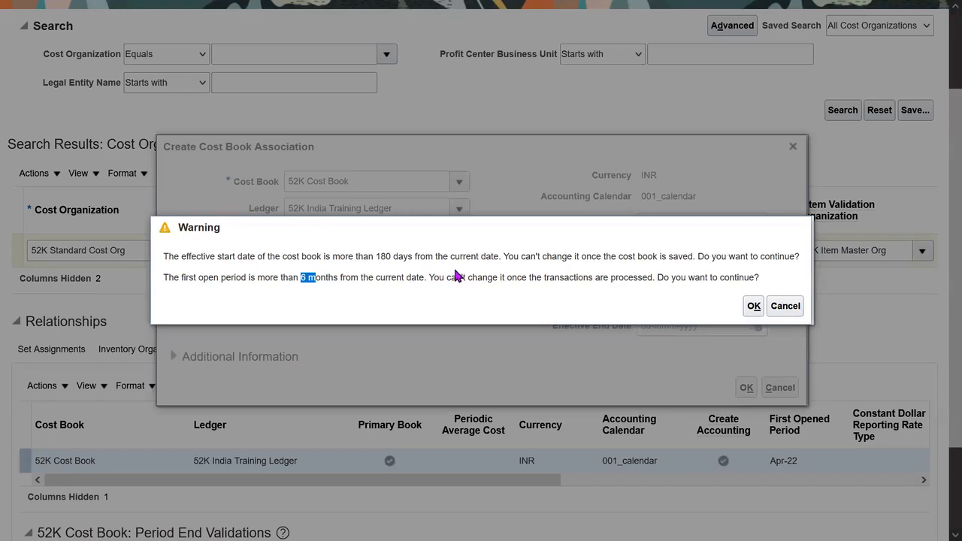
pyautogui.click(776, 306)
# Step: Change the first opened period to Apr-23 and resubmit the association
pyautogui.click(665, 256)
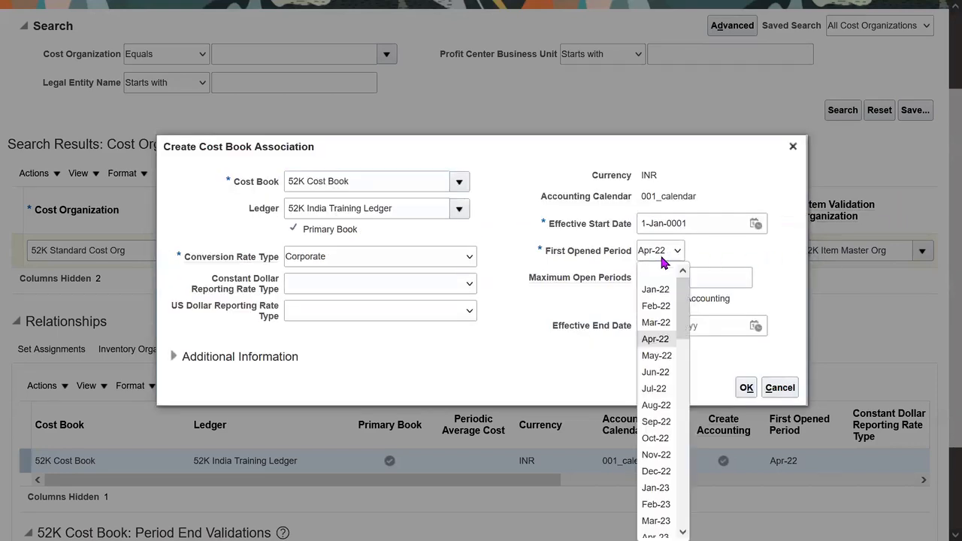
pyautogui.moveTo(689, 329); pyautogui.dragTo(692, 372)
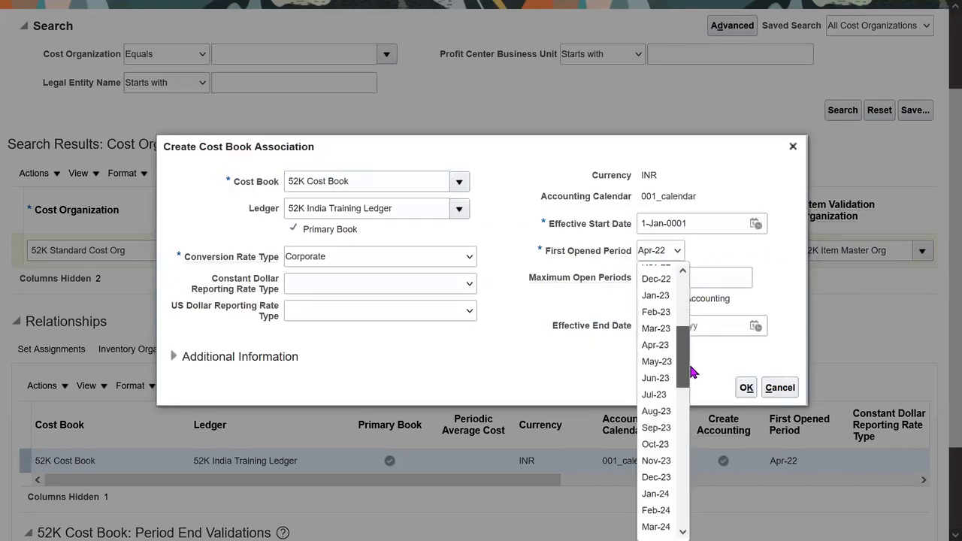
pyautogui.click(657, 345)
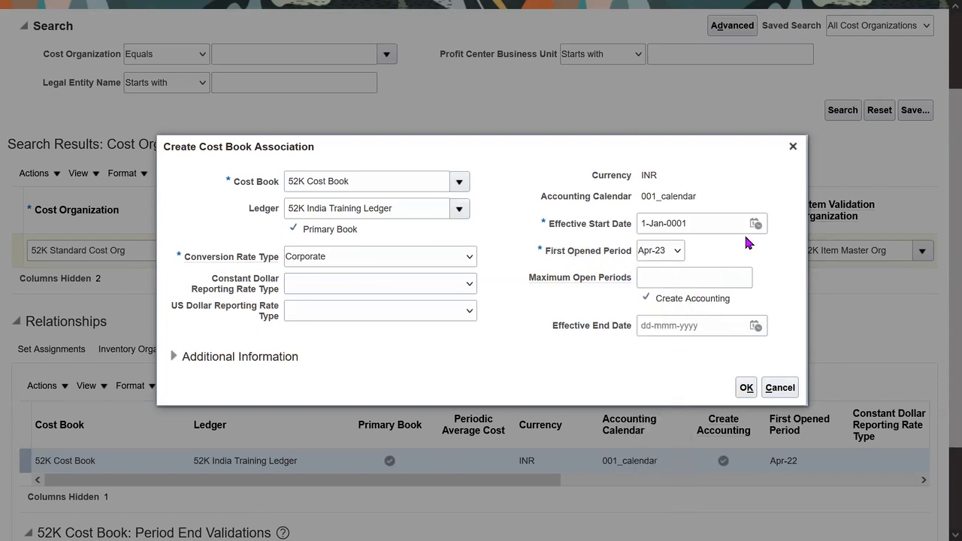
pyautogui.click(746, 387)
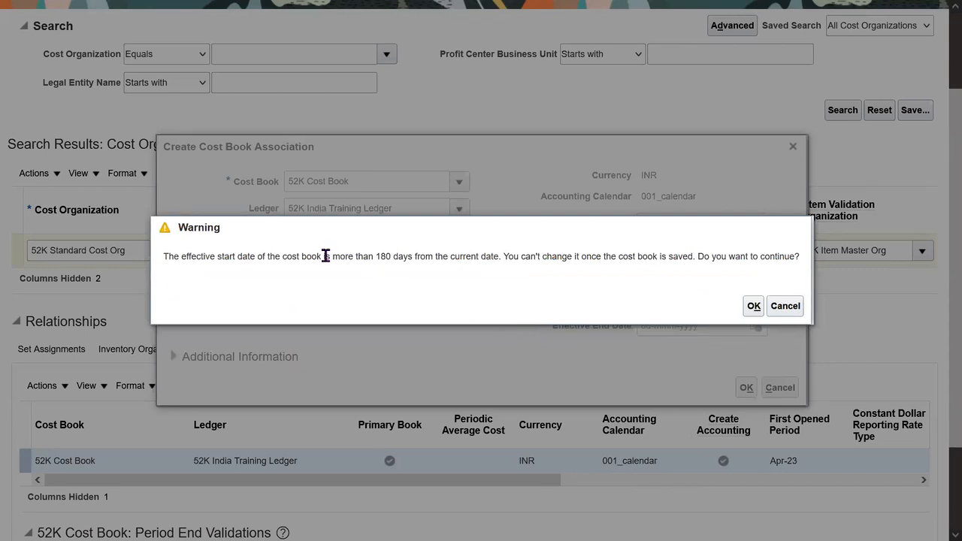
# Step: Review the remaining more-than-180-days start-date warning
pyautogui.moveTo(316, 256); pyautogui.dragTo(370, 256)
pyautogui.moveTo(769, 223); pyautogui.dragTo(770, 280)
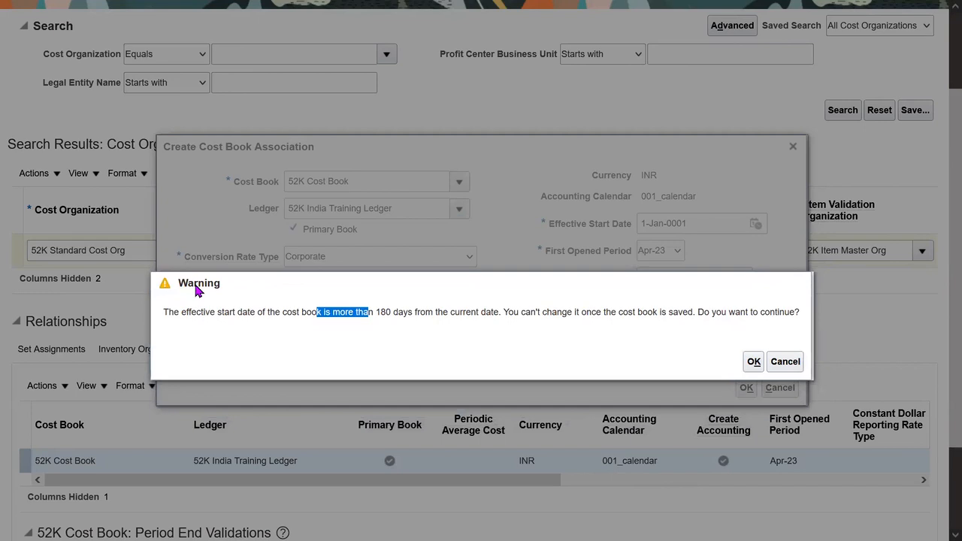
pyautogui.click(336, 350)
pyautogui.moveTo(341, 312); pyautogui.dragTo(389, 311)
pyautogui.click(624, 364)
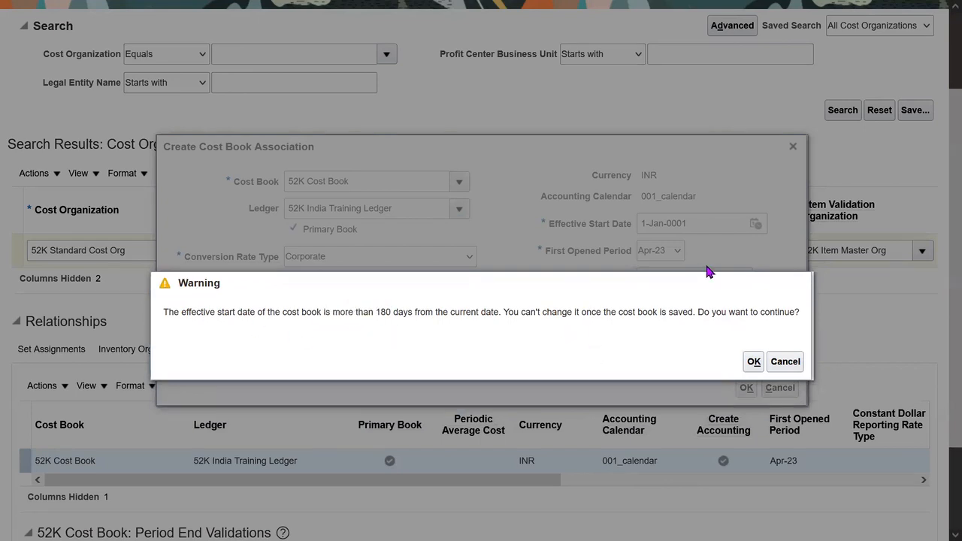
# Step: Accept the start date warning and review the Period End Validations section
pyautogui.click(754, 362)
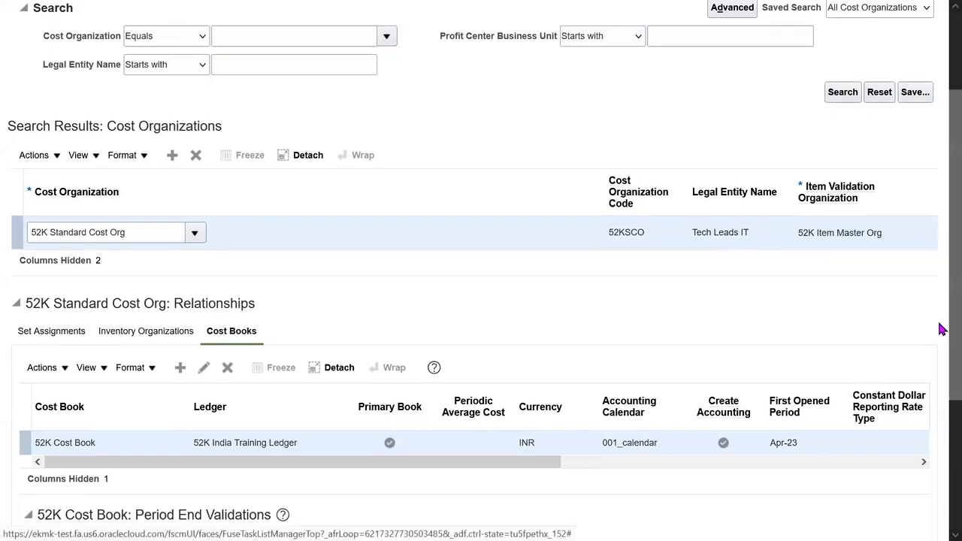
pyautogui.scroll(-3, 942, 327)
pyautogui.scroll(-1, 942, 440)
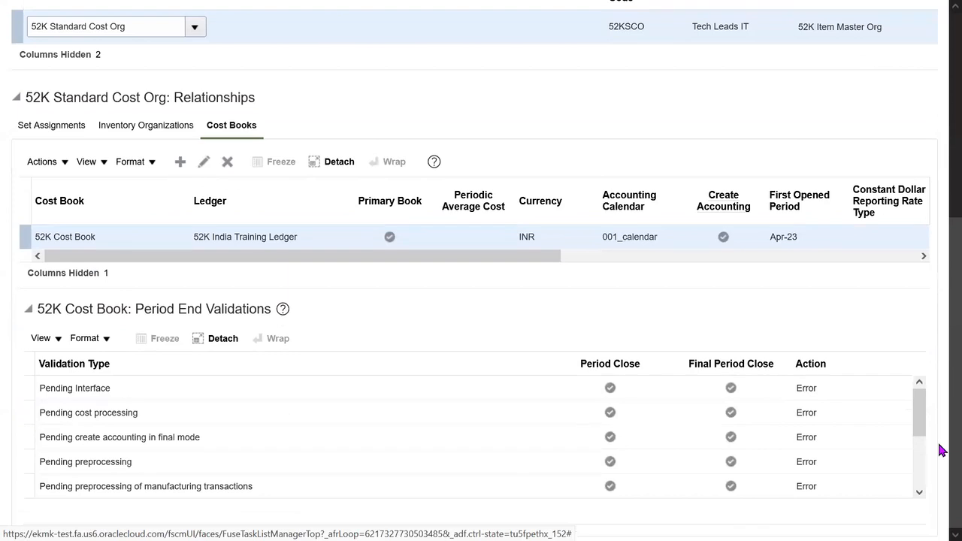
pyautogui.moveTo(135, 309); pyautogui.dragTo(255, 316)
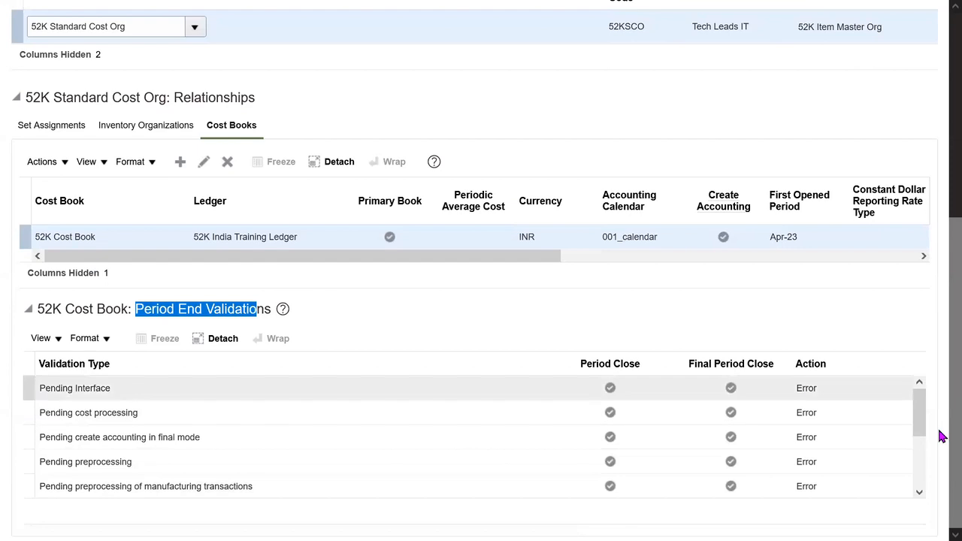
pyautogui.click(829, 307)
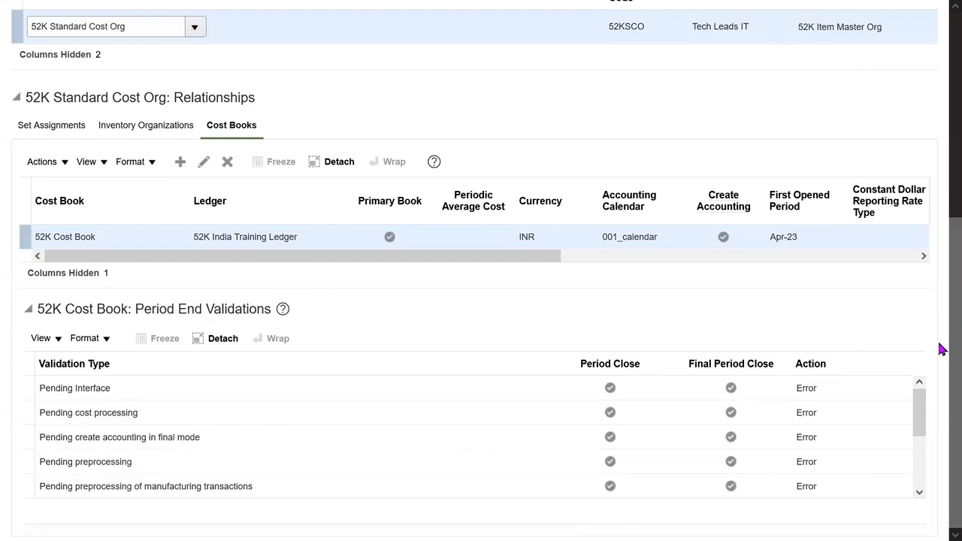
pyautogui.scroll(5, 940, 350)
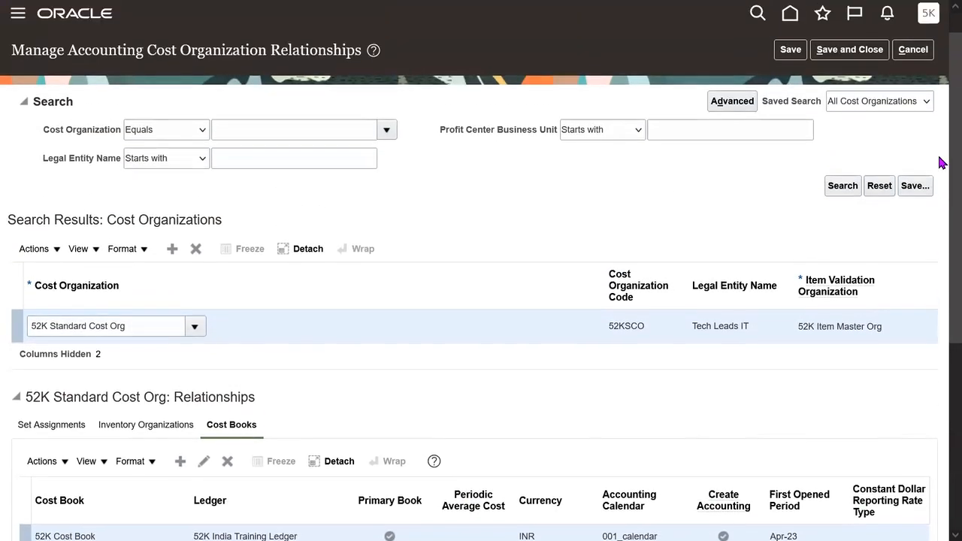
# Step: Save the 52K Cost Book link and scroll to its Error-level period end validations
pyautogui.click(791, 49)
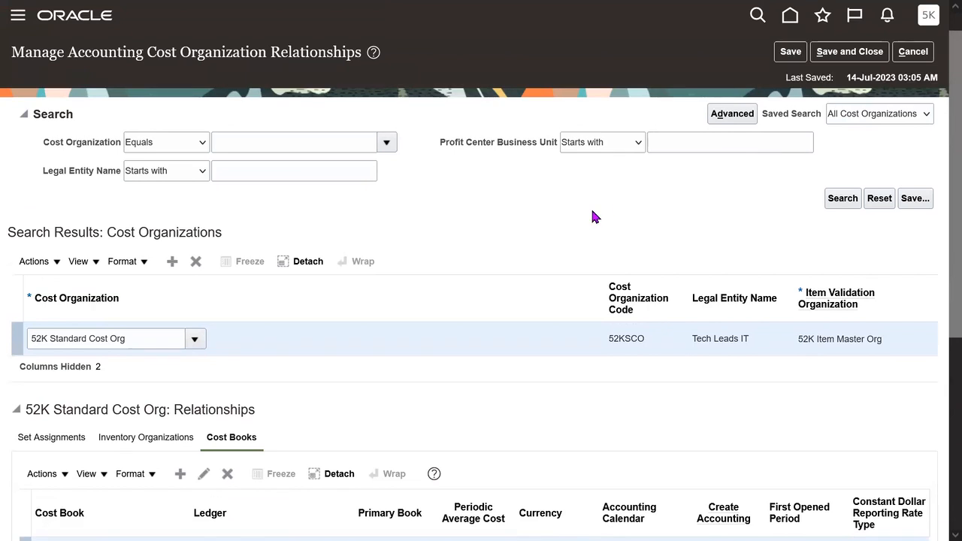
pyautogui.scroll(-4, 940, 346)
pyautogui.scroll(-1, 940, 425)
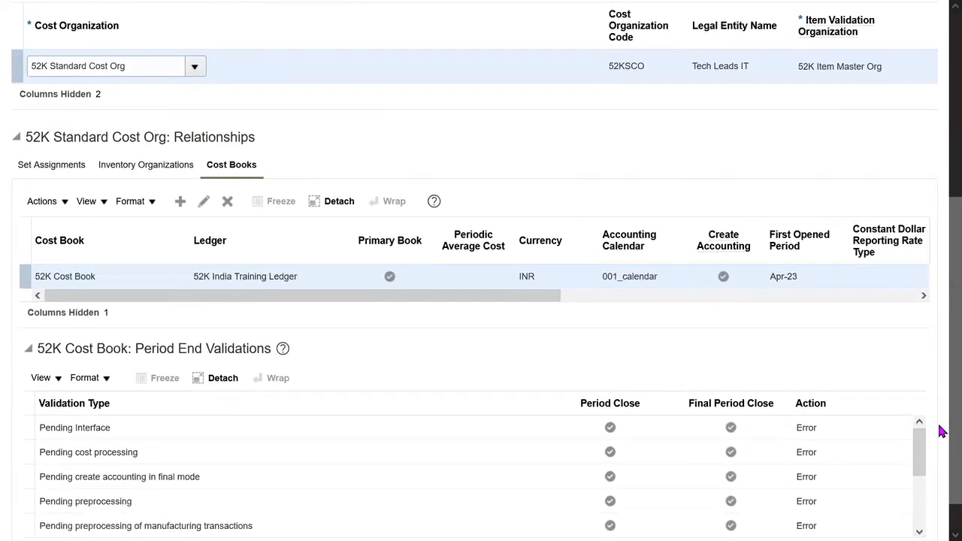
pyautogui.press('F11')
pyautogui.scroll(-1, 939, 391)
pyautogui.scroll(-3, 943, 396)
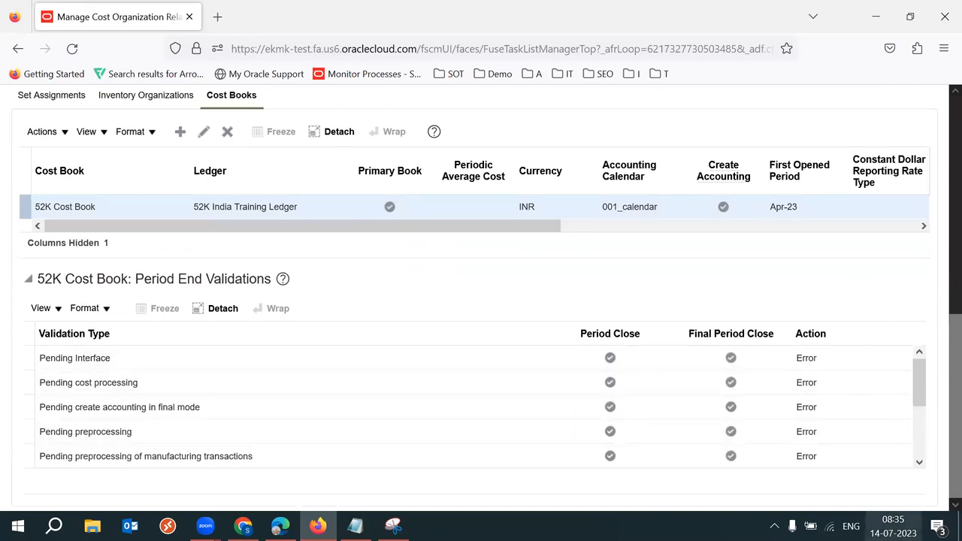
# Step: Check today's date in the system calendar and highlight part of the Period End Validations heading
pyautogui.click(893, 527)
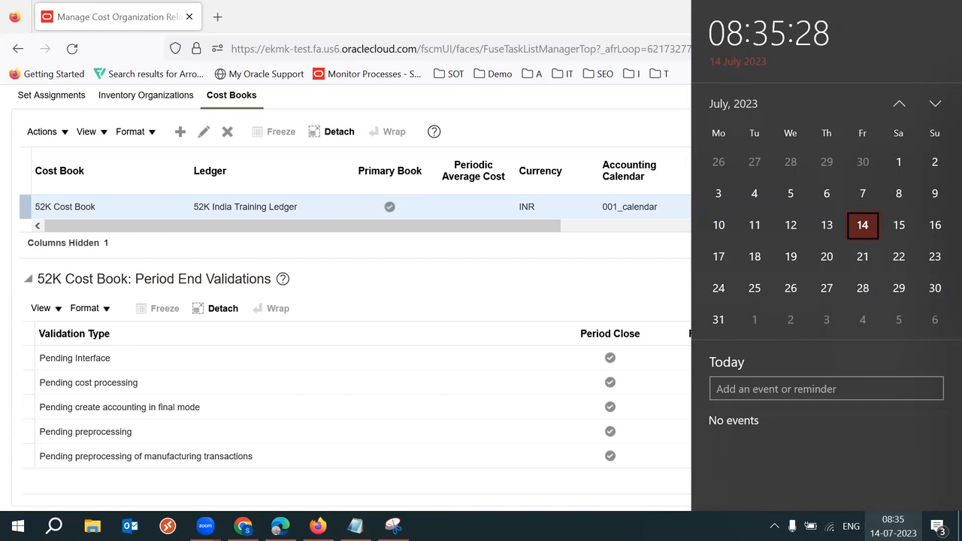
pyautogui.click(622, 273)
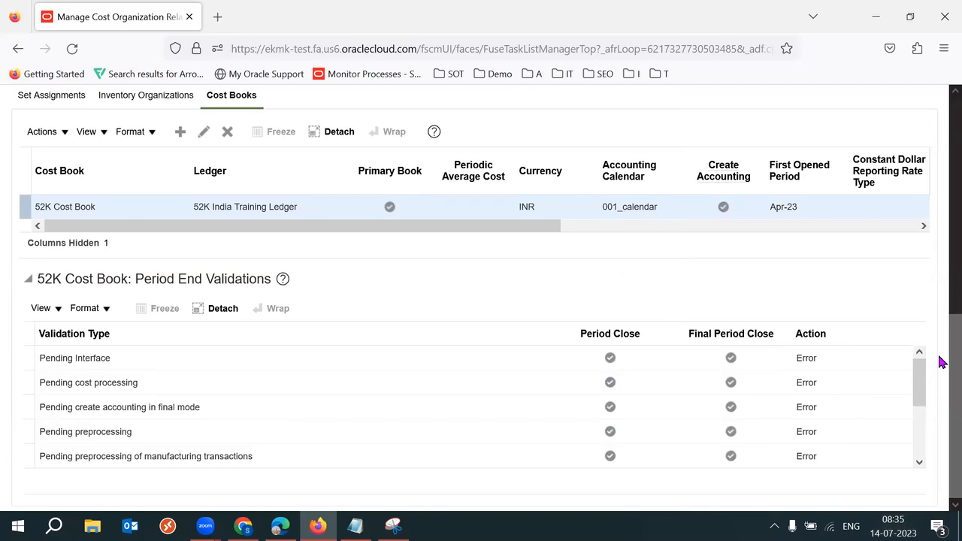
pyautogui.moveTo(165, 276); pyautogui.dragTo(235, 278)
pyautogui.click(541, 258)
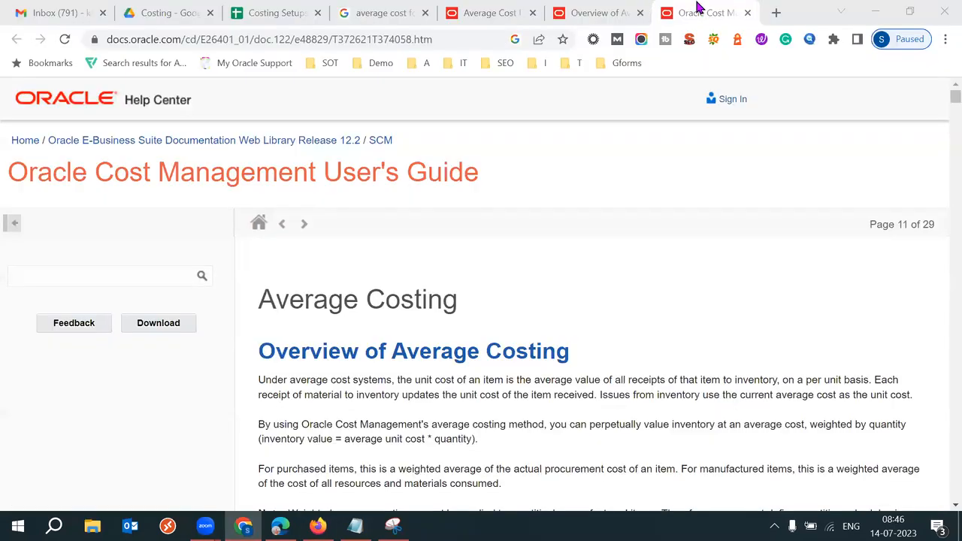
# Step: Close the costing documentation pages and go back to the Relationship step in Costing Setups
pyautogui.hotkey('ctrl', 'w')
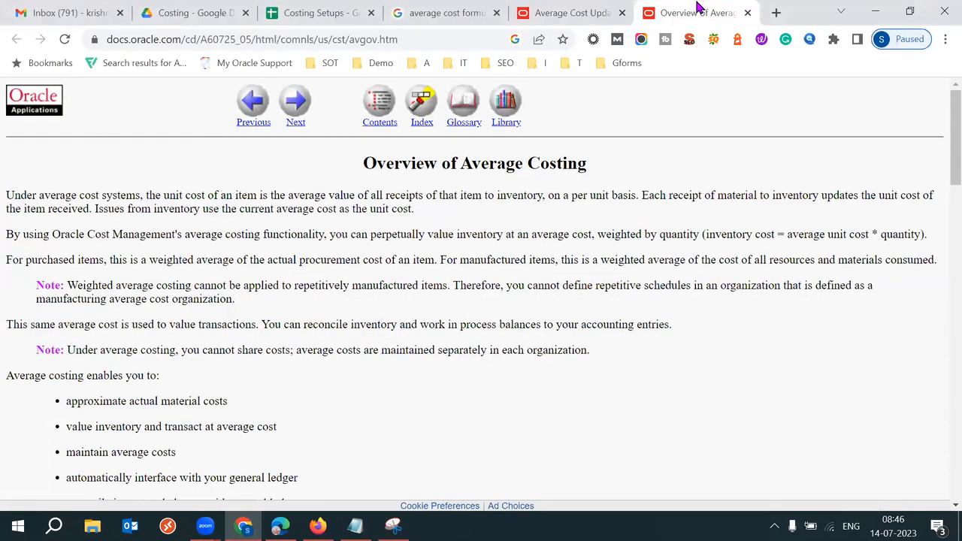
pyautogui.hotkey('ctrl', 'w')
pyautogui.hotkey('ctrl', 'w')
pyautogui.hotkey('ctrl', 'w')
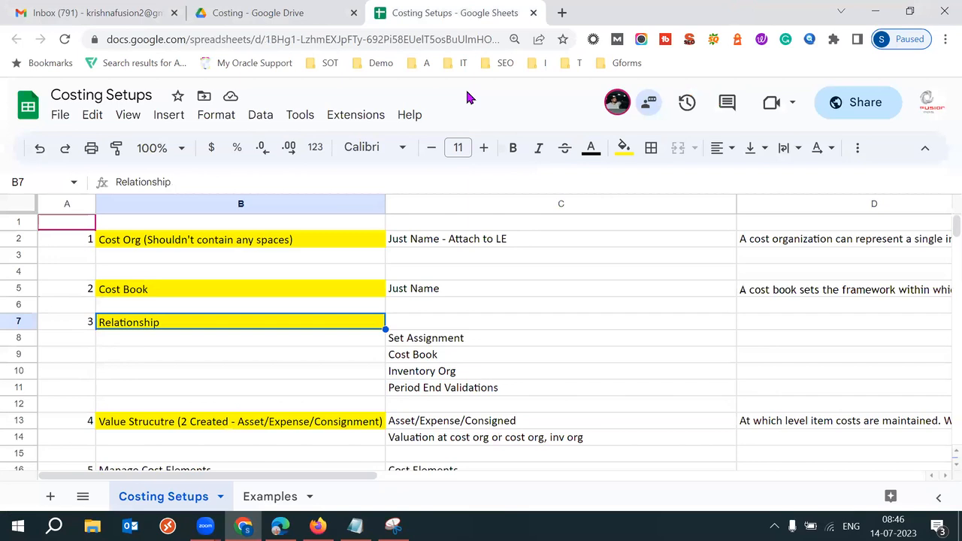
pyautogui.click(83, 320)
pyautogui.click(149, 328)
# Step: Review the Inventory Org, Cost Book and Set Assignment relationship items, then return to Oracle
pyautogui.click(454, 374)
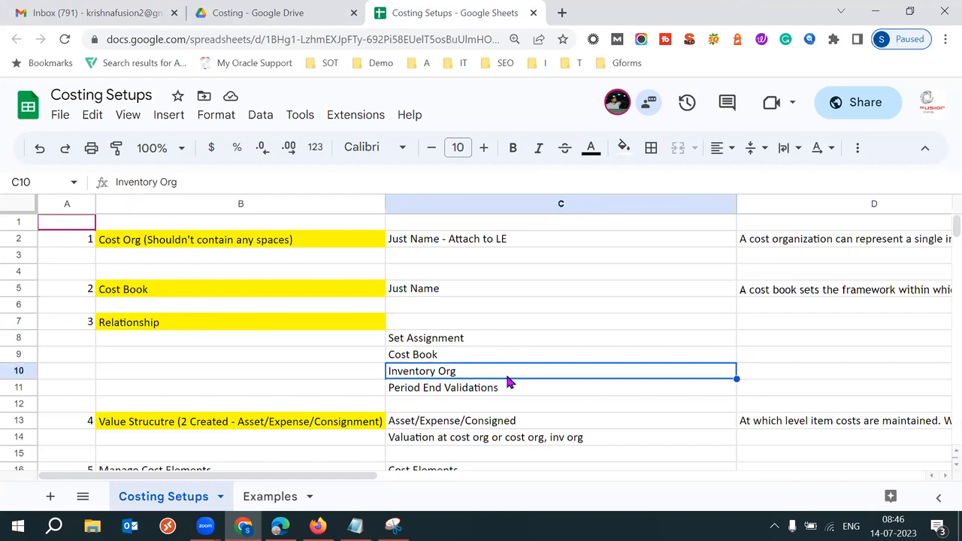
pyautogui.keyDown('shift'); pyautogui.click(458, 351); pyautogui.keyUp('shift')
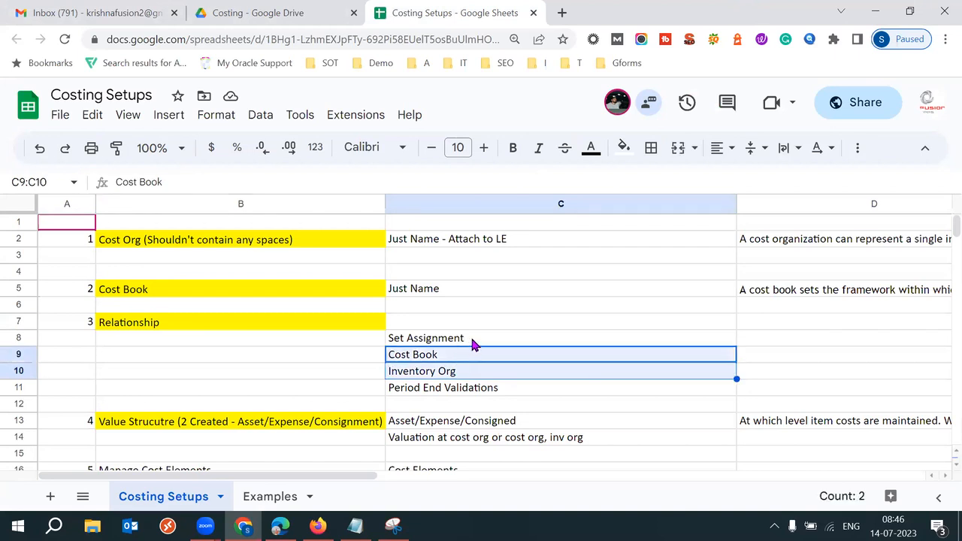
pyautogui.keyDown('shift'); pyautogui.click(472, 342); pyautogui.keyUp('shift')
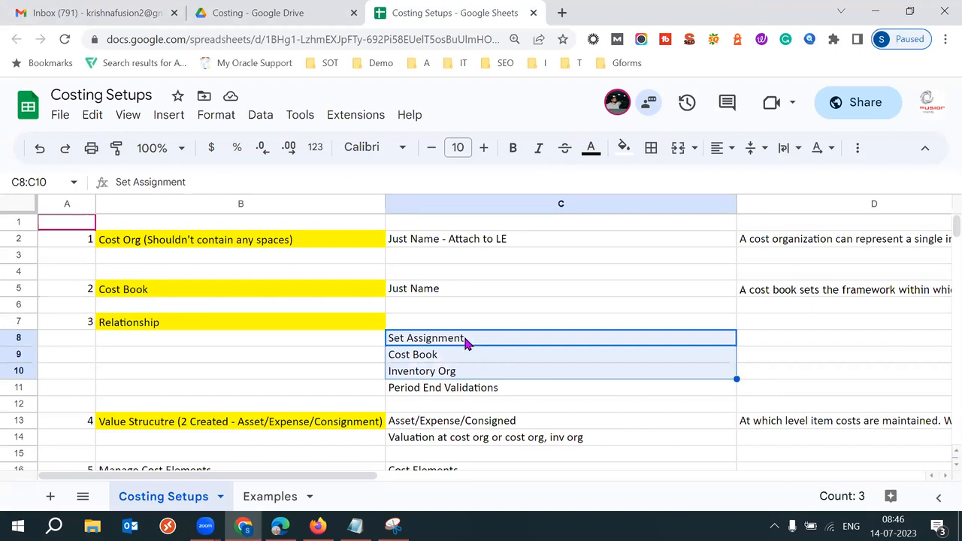
pyautogui.click(463, 336)
pyautogui.click(318, 525)
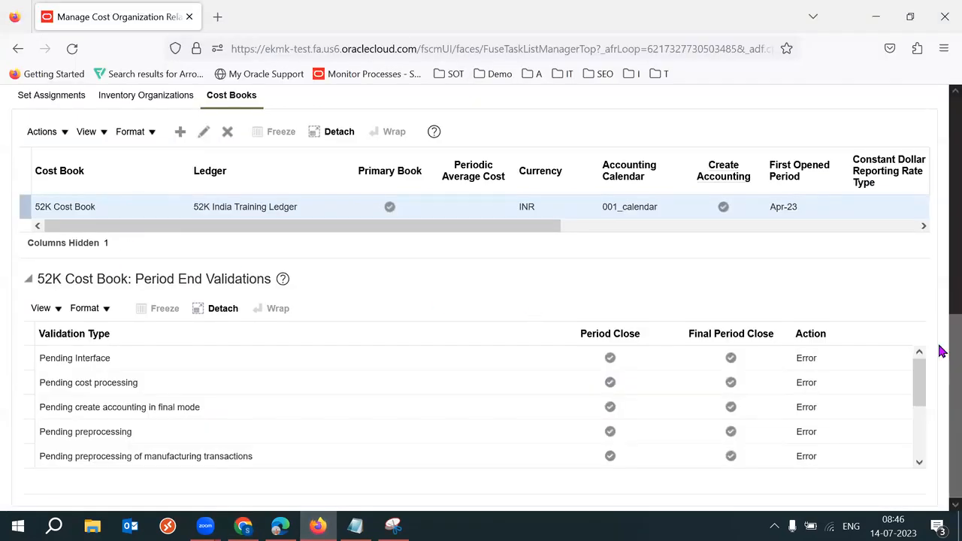
# Step: Confirm the cost org's set assignment is the 52K IND RDS data set
pyautogui.moveTo(945, 344); pyautogui.dragTo(939, 329)
pyautogui.click(43, 140)
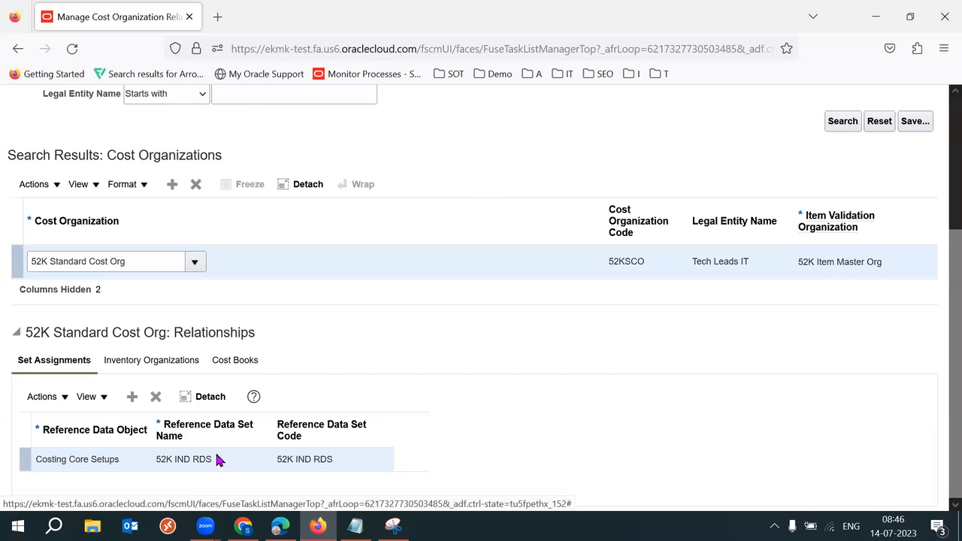
pyautogui.tripleClick(193, 461)
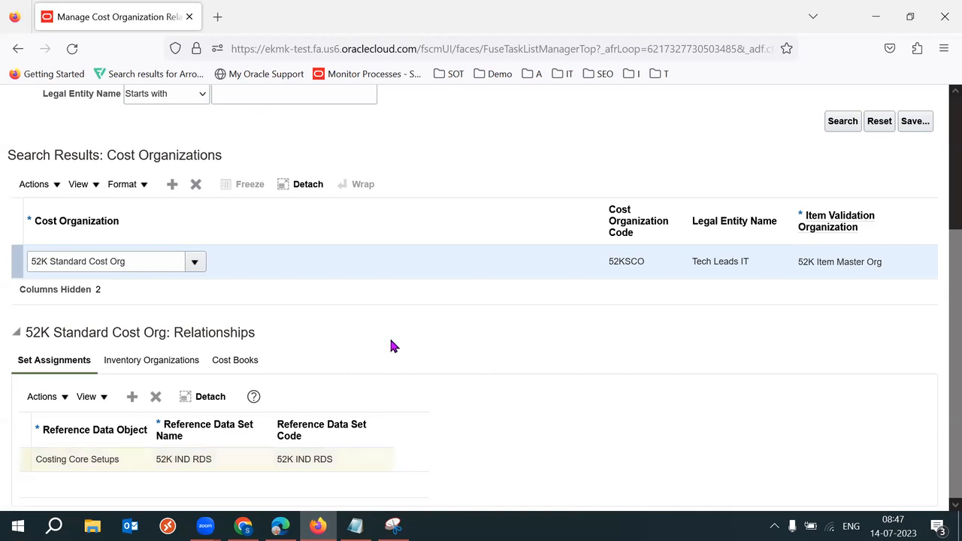
# Step: Show the 52K Cost Book and scroll to its Period End Validations section
pyautogui.click(172, 361)
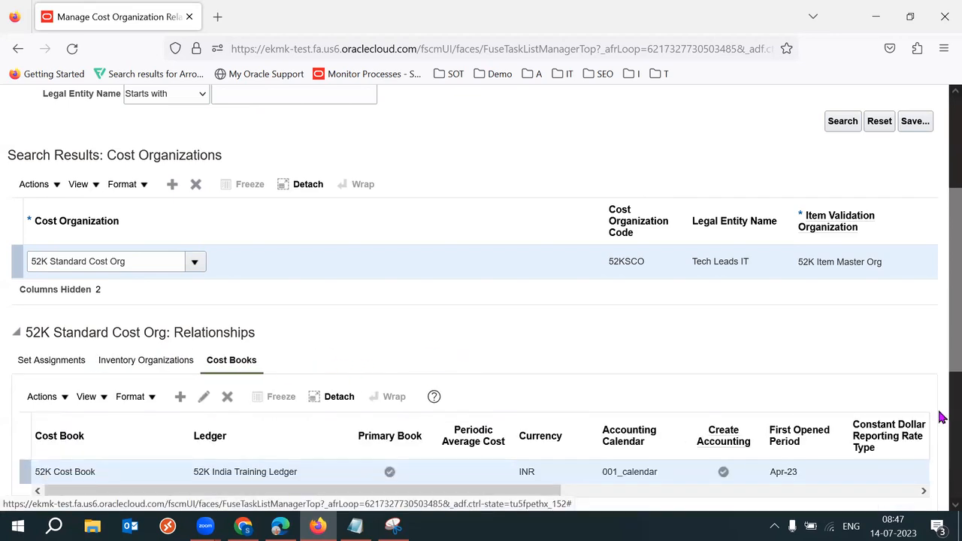
pyautogui.scroll(-3, 940, 398)
pyautogui.scroll(-3, 941, 425)
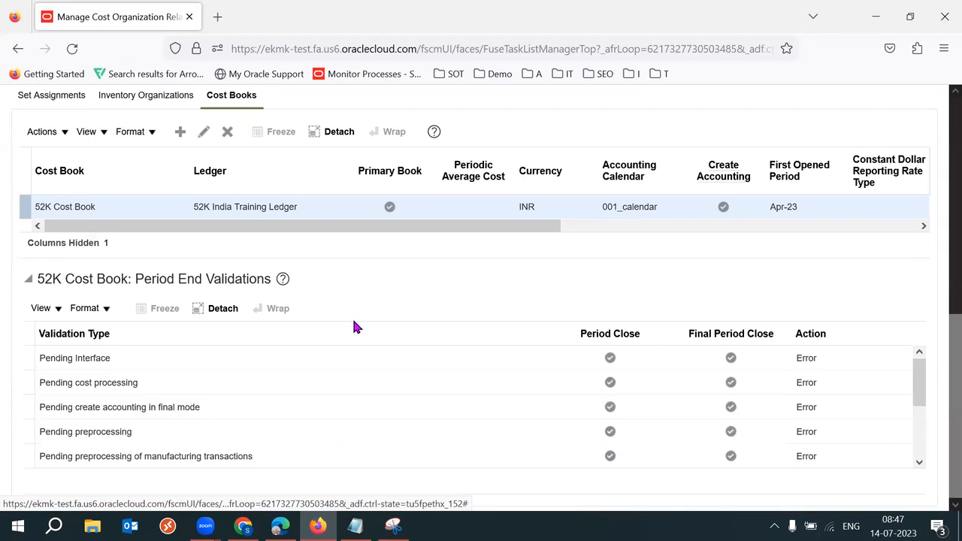
pyautogui.moveTo(81, 279); pyautogui.dragTo(262, 279)
pyautogui.tripleClick(262, 279)
pyautogui.click(412, 287)
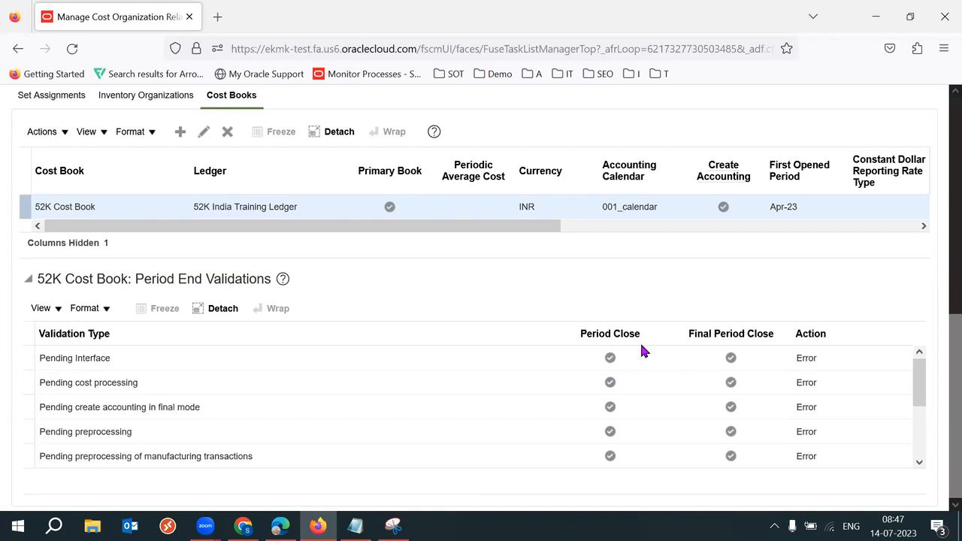
pyautogui.click(894, 526)
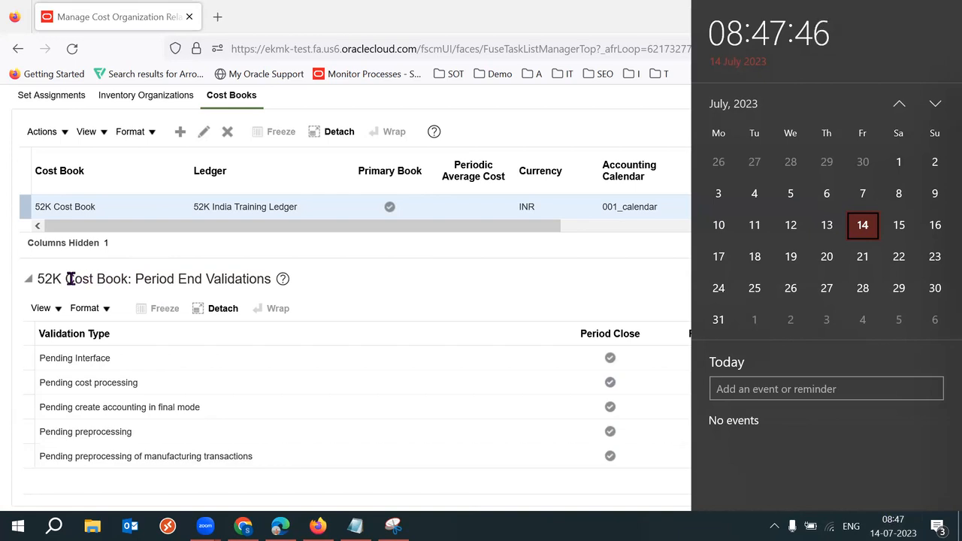
pyautogui.moveTo(66, 279); pyautogui.dragTo(134, 279)
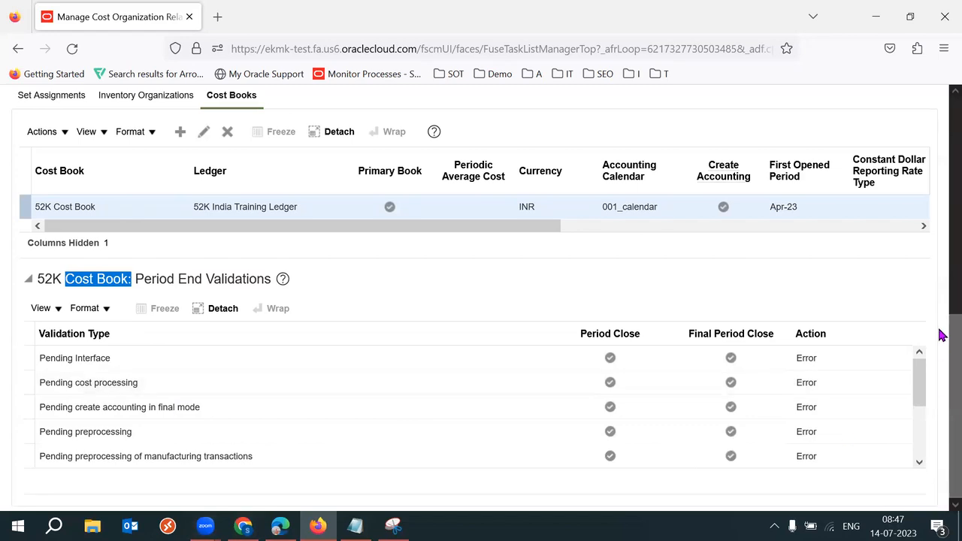
# Step: Select the Completed work orders not closed validation and edit the 52K Cost Book association
pyautogui.click(45, 334)
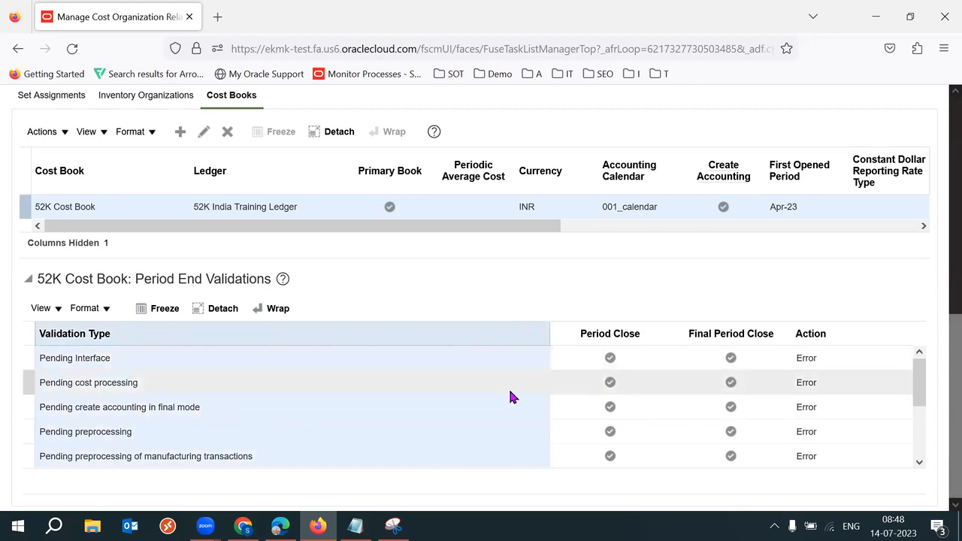
pyautogui.click(353, 358)
pyautogui.moveTo(920, 383); pyautogui.dragTo(932, 457)
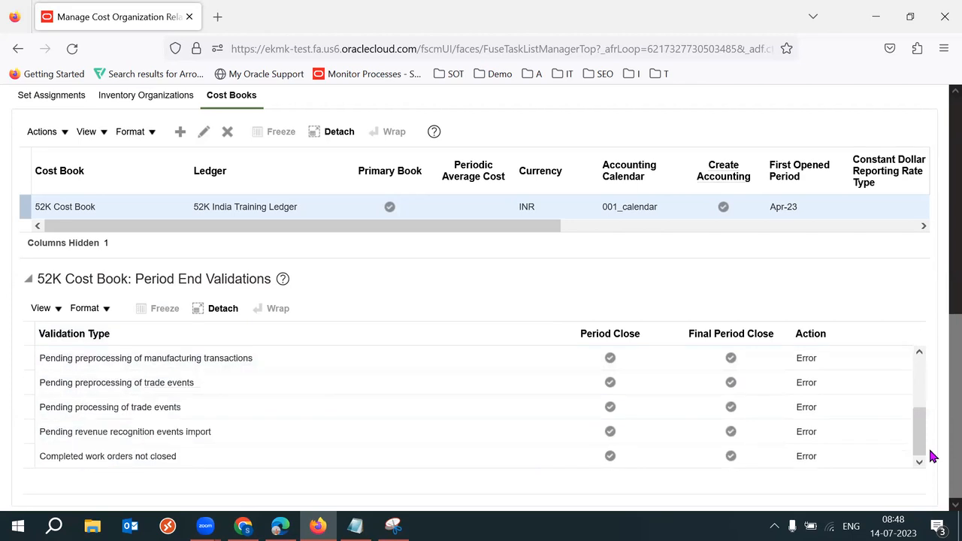
pyautogui.click(182, 456)
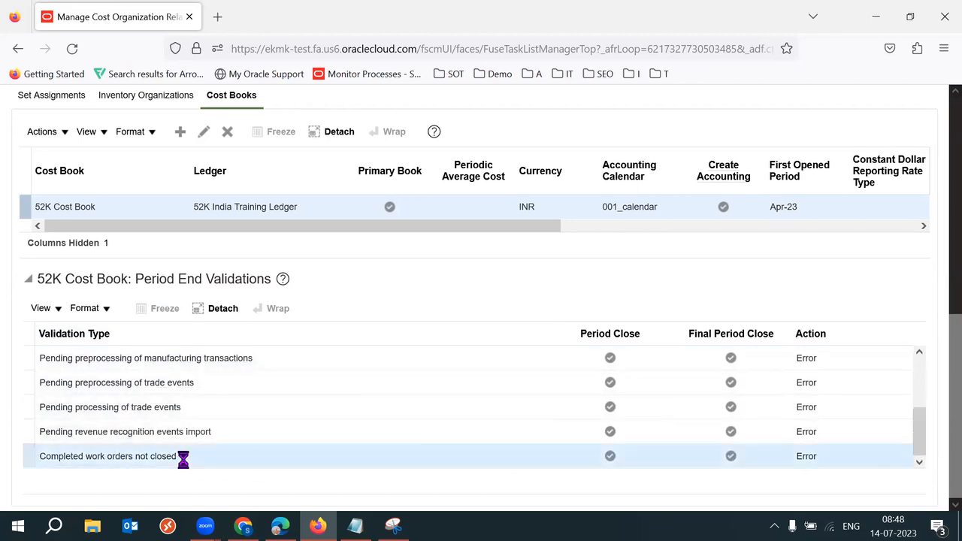
pyautogui.tripleClick(180, 457)
pyautogui.click(204, 133)
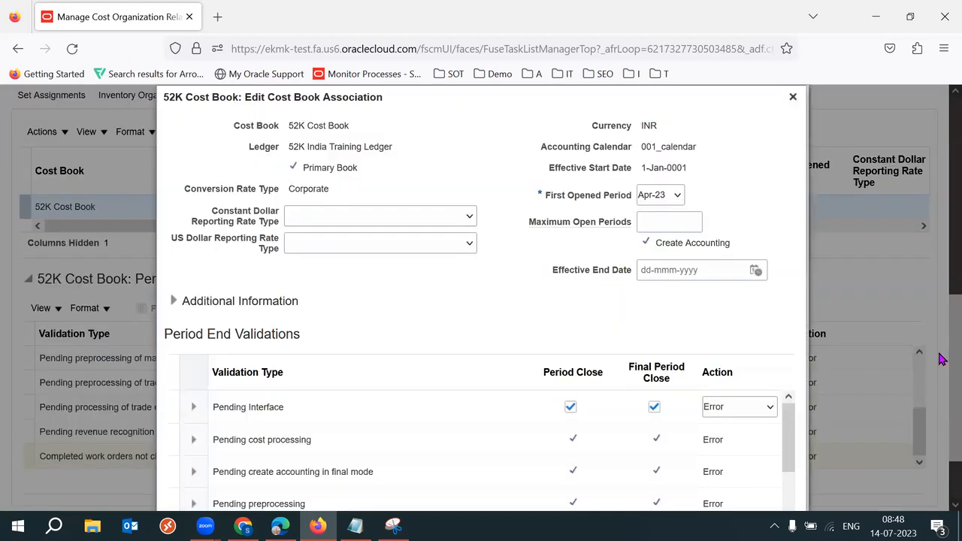
# Step: View the Error/Ignore action choices for Completed work orders not closed, then switch to the Notepad notes
pyautogui.scroll(-2, 940, 414)
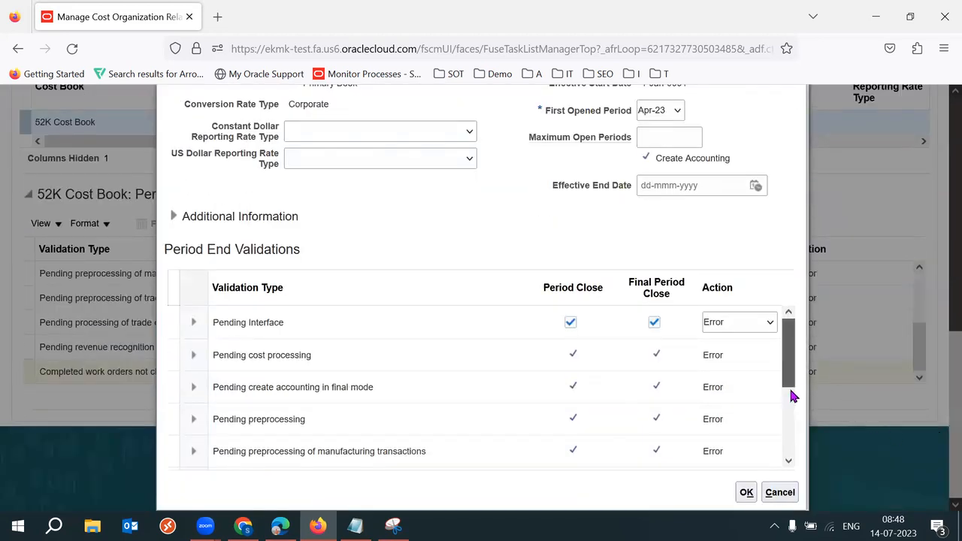
pyautogui.moveTo(792, 391); pyautogui.dragTo(793, 441)
pyautogui.click(351, 463)
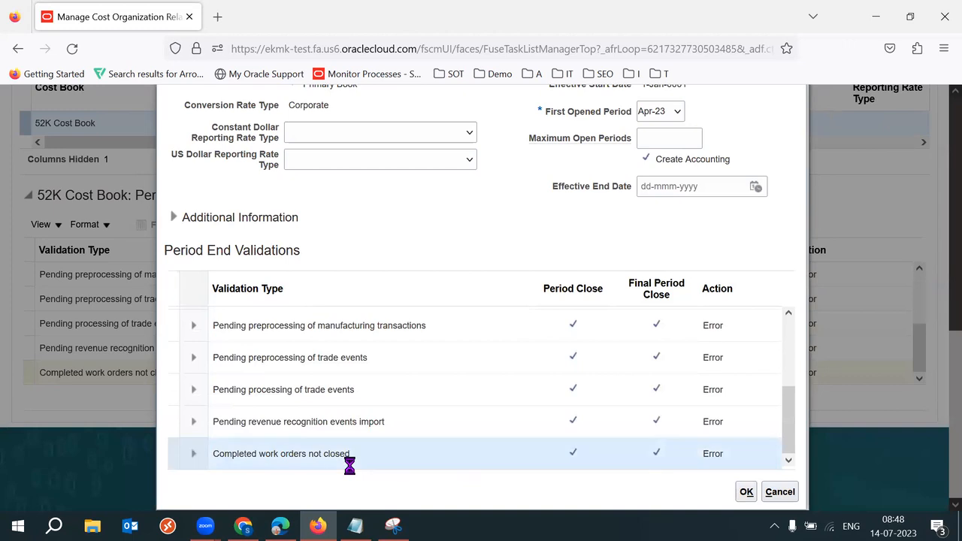
pyautogui.click(743, 462)
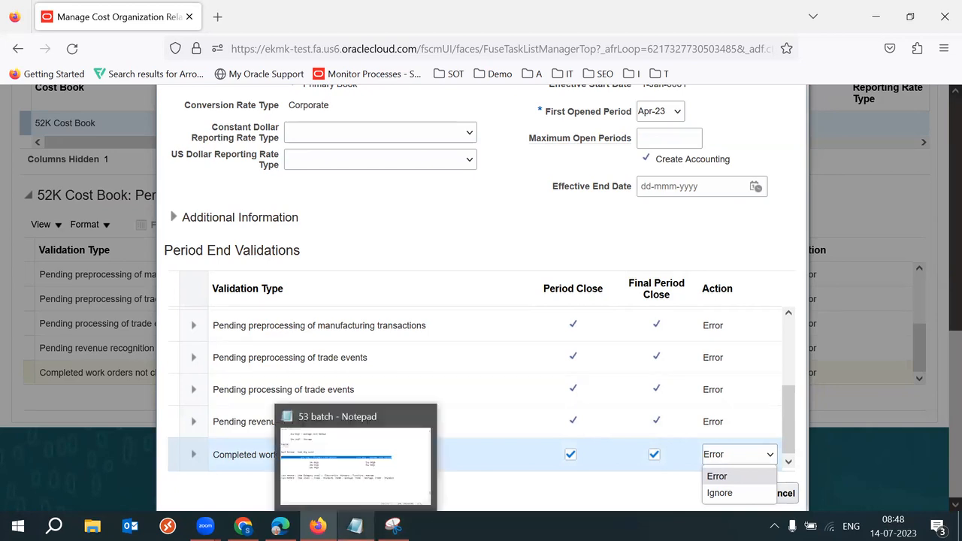
pyautogui.click(359, 448)
pyautogui.click(737, 345)
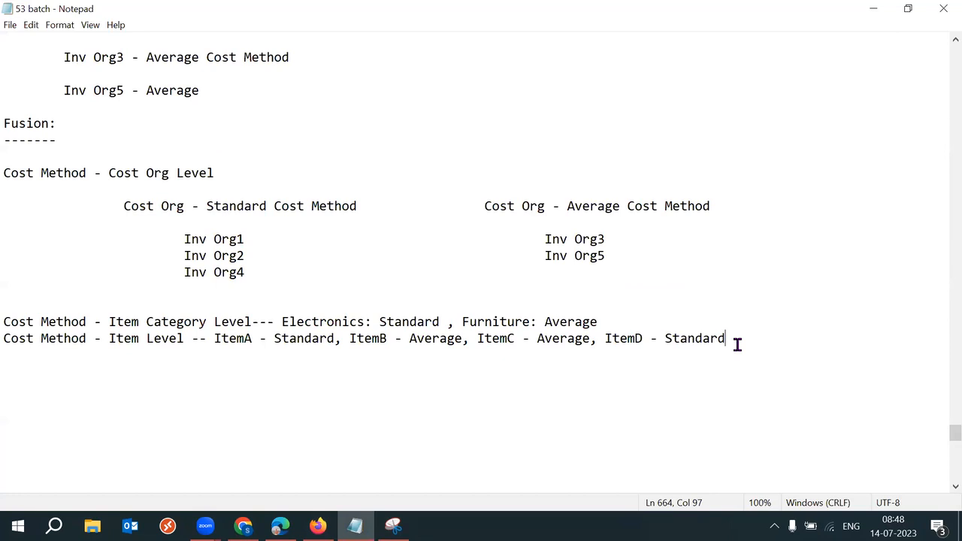
# Step: Add the line 'Work Order/MFG Order - Unreleased/Released' below the item level notes
pyautogui.press('Return')
pyautogui.press('Return')
pyautogui.write('Work Order/MFG')
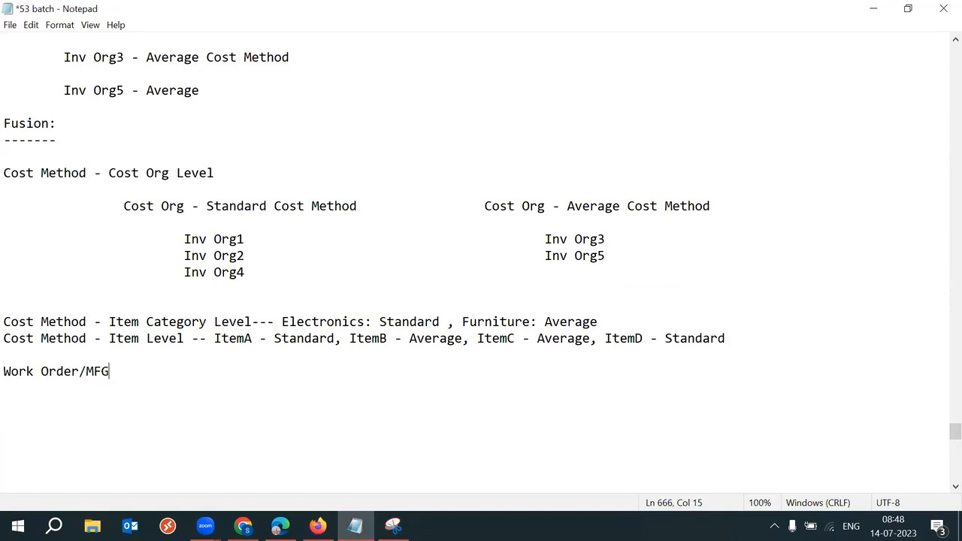
pyautogui.write(' Order -')
pyautogui.write('Unrelease')
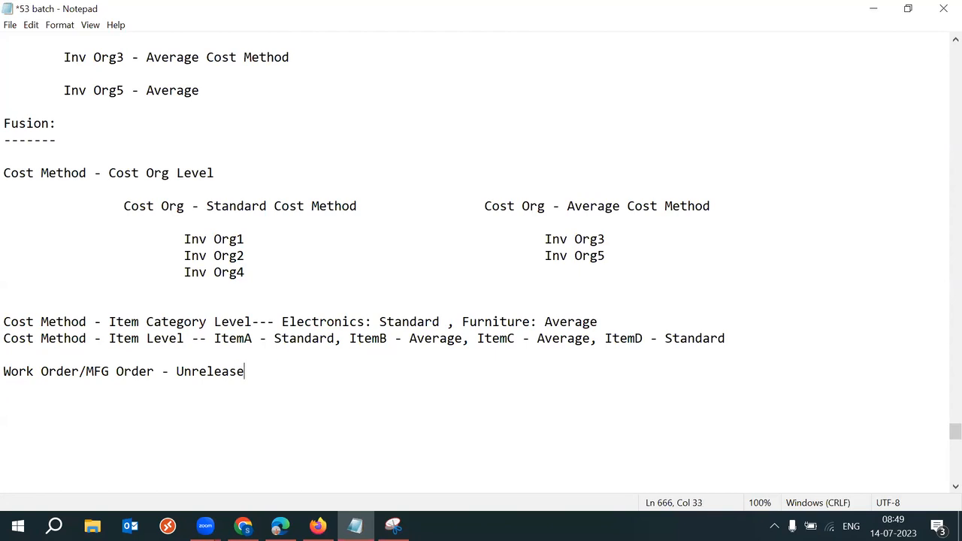
pyautogui.write('d/Released')
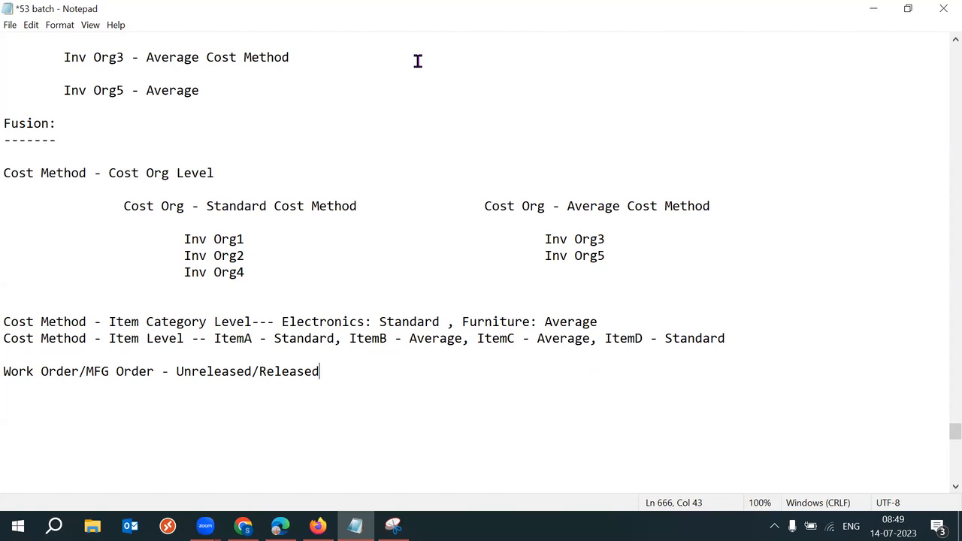
pyautogui.moveTo(253, 372); pyautogui.dragTo(178, 370)
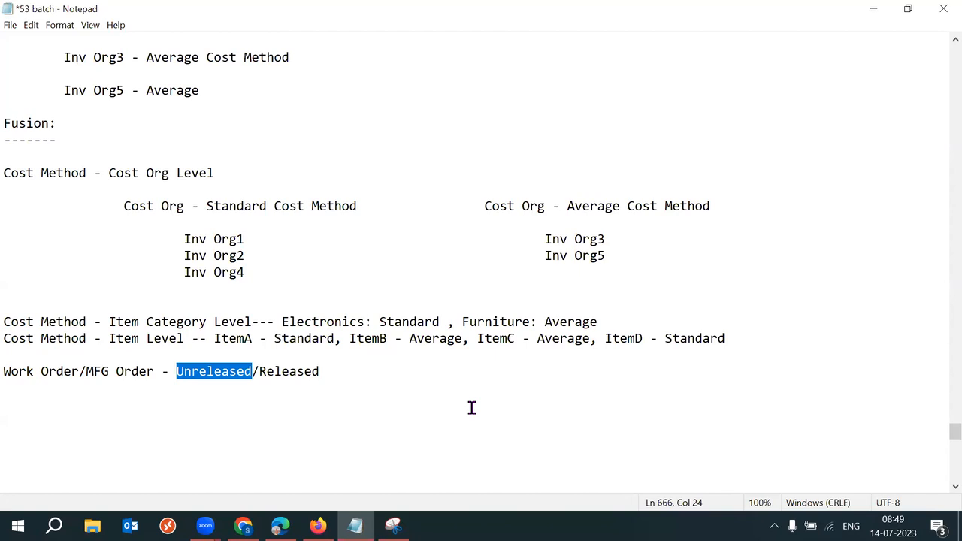
pyautogui.click(359, 376)
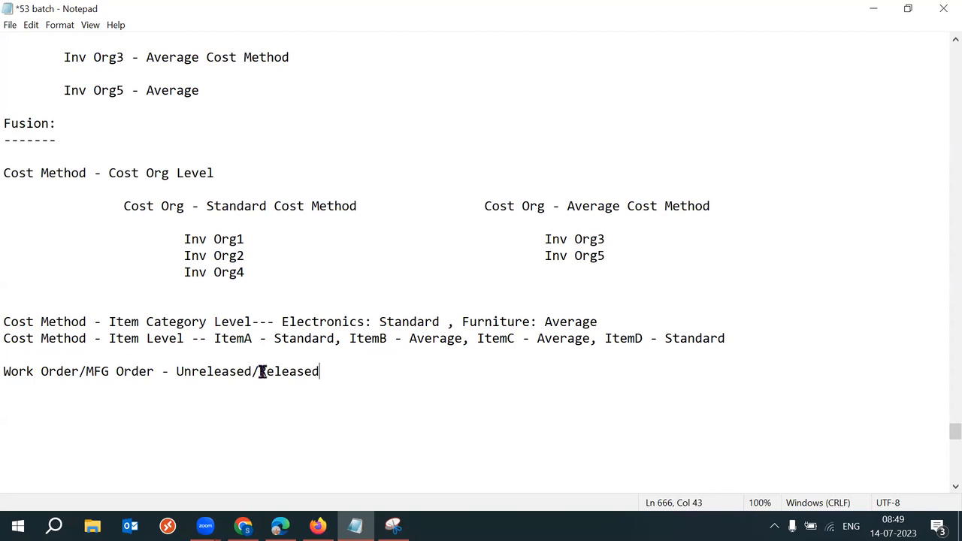
pyautogui.moveTo(254, 371); pyautogui.dragTo(177, 371)
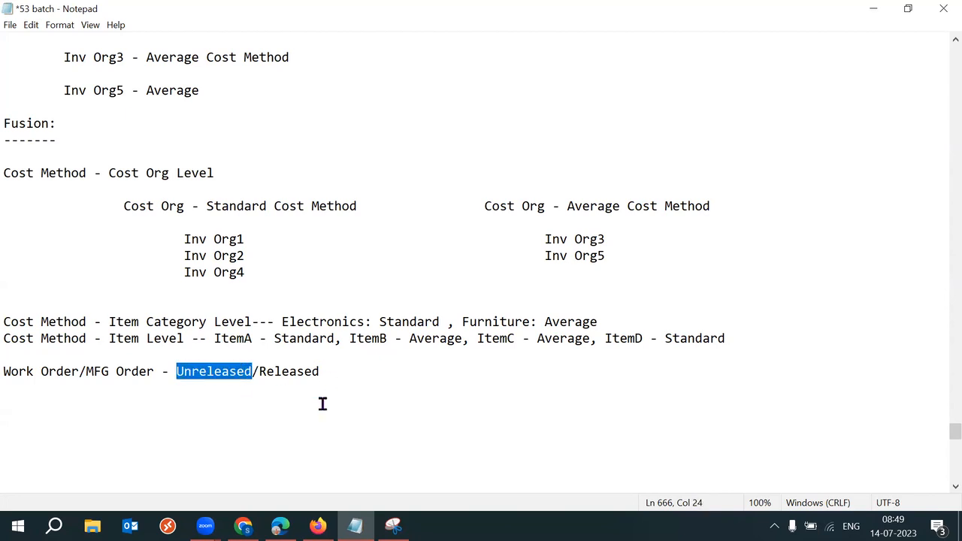
pyautogui.click(336, 375)
pyautogui.moveTo(354, 374); pyautogui.dragTo(258, 372)
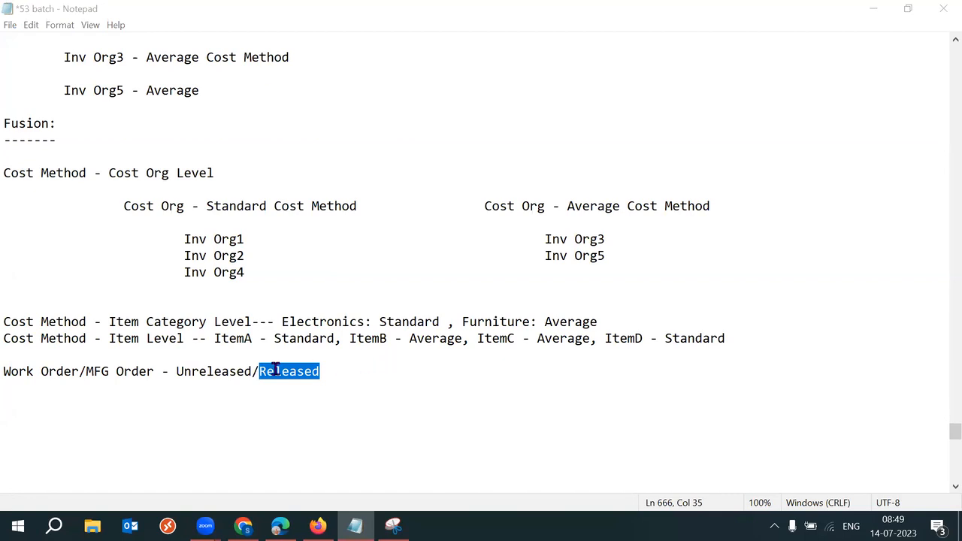
pyautogui.moveTo(175, 371); pyautogui.dragTo(256, 372)
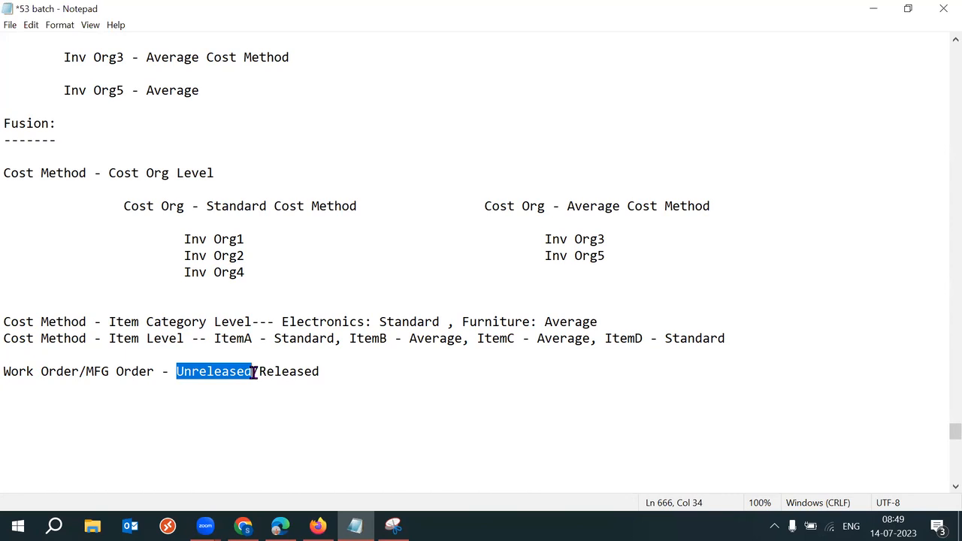
pyautogui.moveTo(342, 371); pyautogui.dragTo(258, 371)
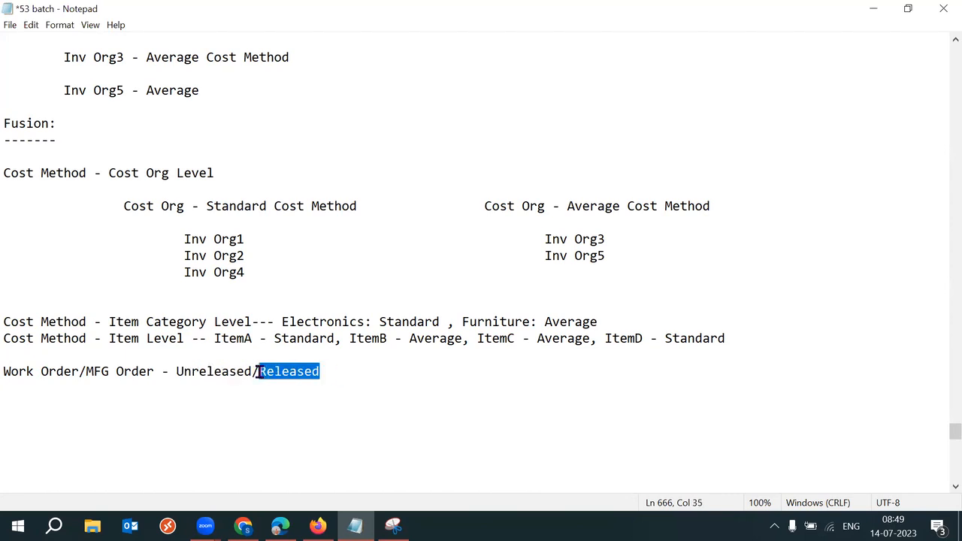
# Step: Reword the work order line to 'Unreleased - Released - Completed - Close'
pyautogui.click(259, 371)
pyautogui.write('-')
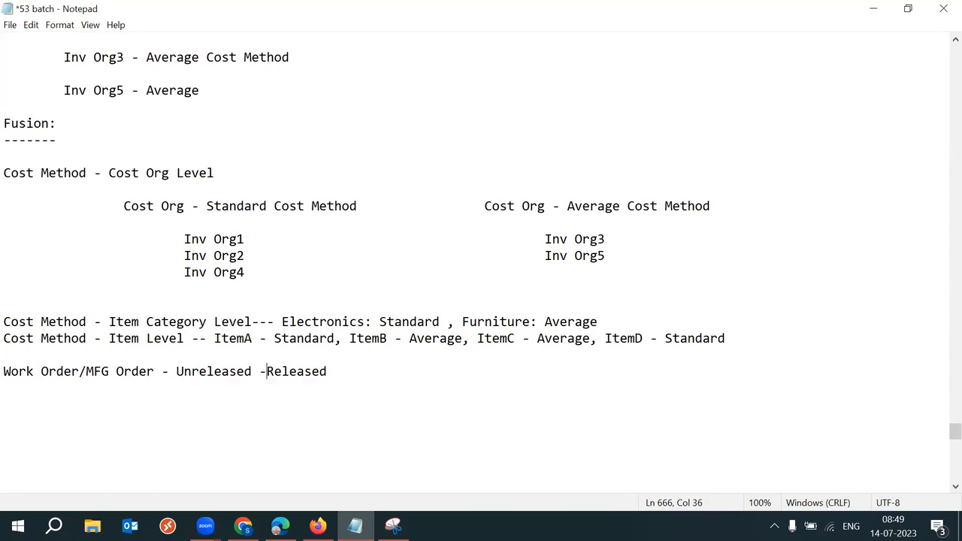
pyautogui.click(356, 371)
pyautogui.write('- Comp')
pyautogui.press('BackSpace')
pyautogui.press('BackSpace')
pyautogui.write('ompleted - ')
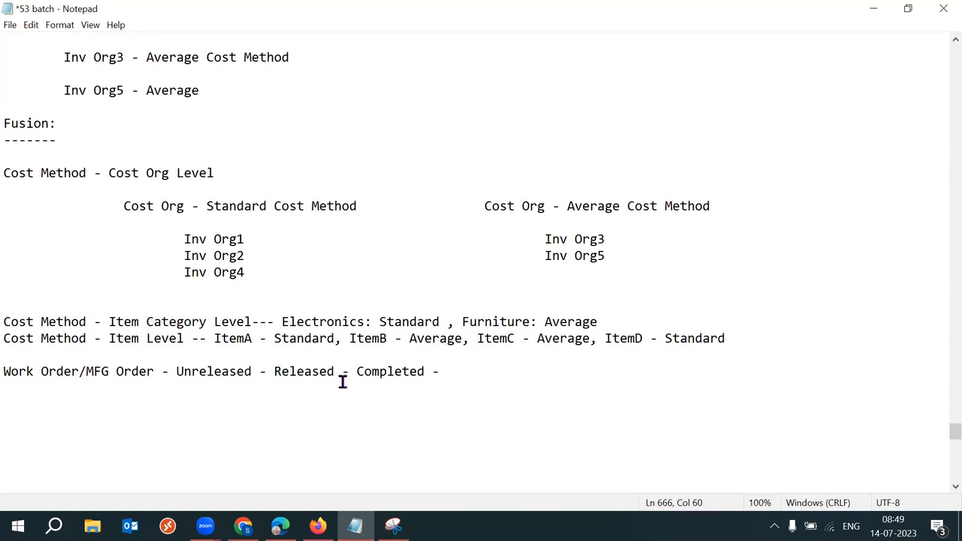
pyautogui.write('Closed')
pyautogui.press('BackSpace')
pyautogui.moveTo(449, 372); pyautogui.dragTo(489, 373)
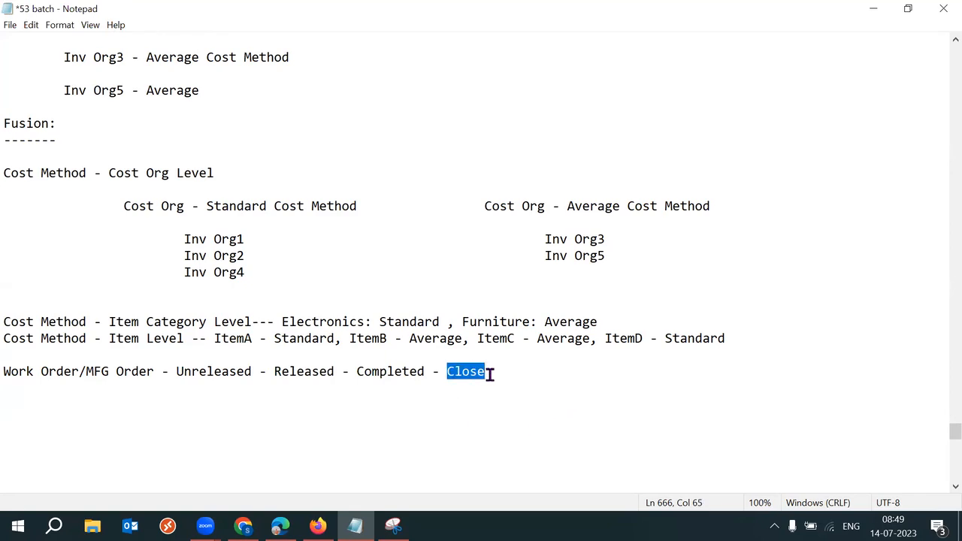
# Step: Check the Completed work orders not closed validation in the Oracle cost book dialog
pyautogui.moveTo(278, 528)
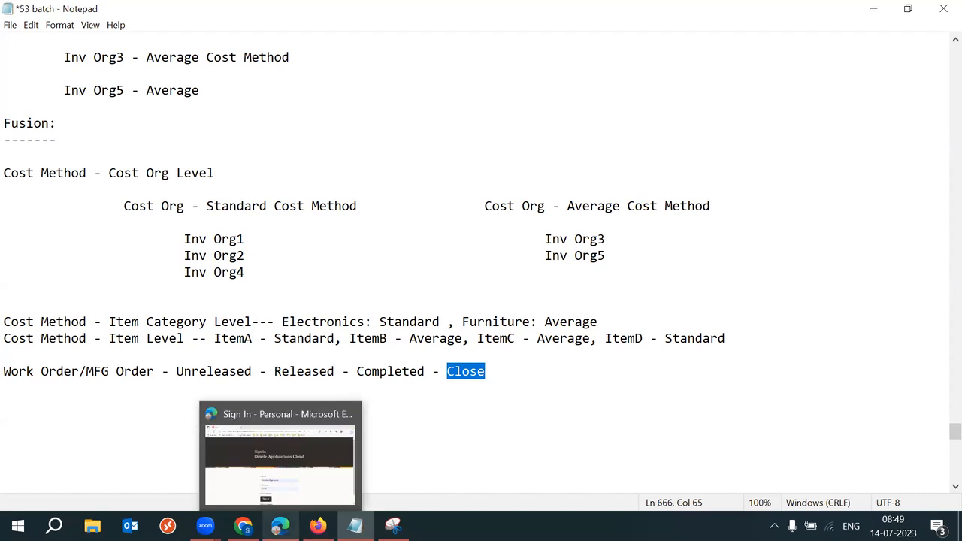
pyautogui.click(319, 526)
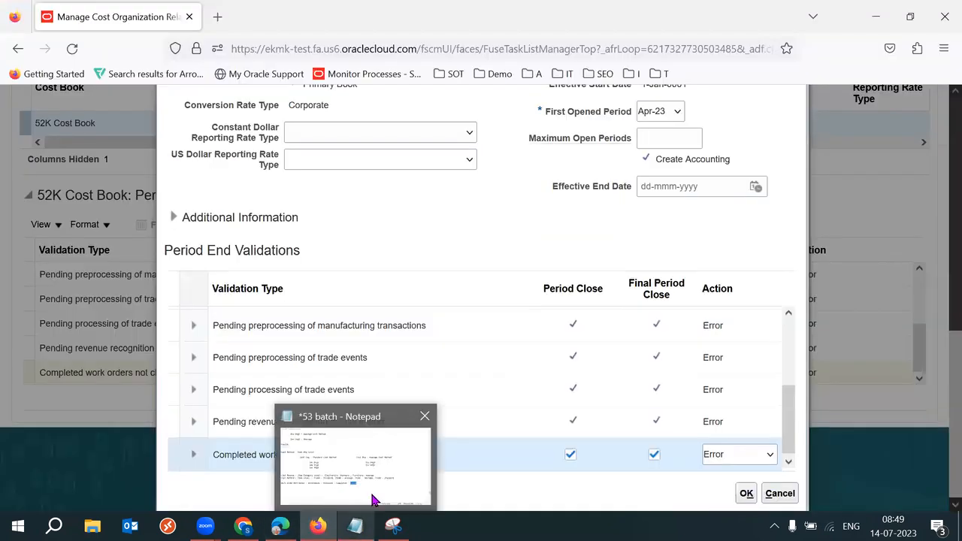
pyautogui.moveTo(218, 455); pyautogui.dragTo(351, 463)
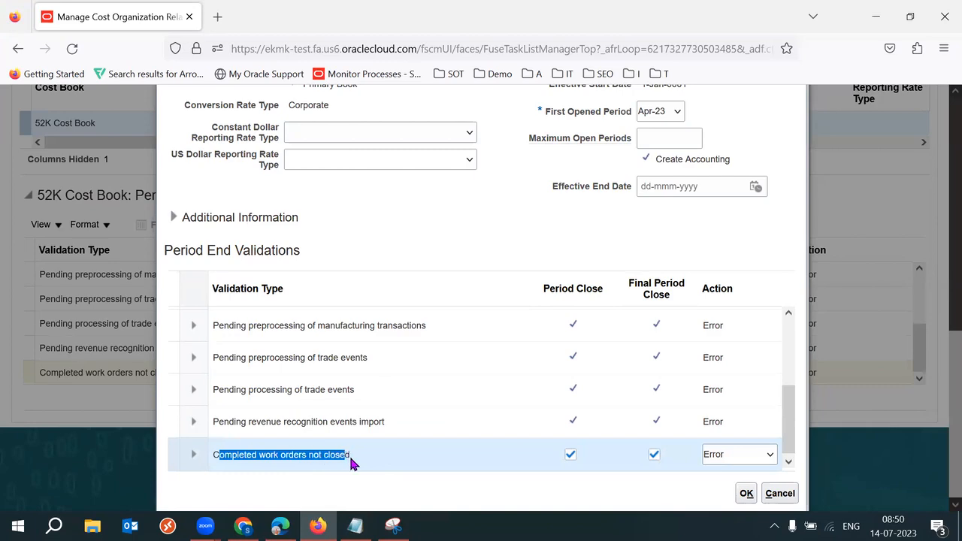
# Step: Insert a 'July:' heading with lines 123, 456 and 789 above the work order line
pyautogui.click(355, 526)
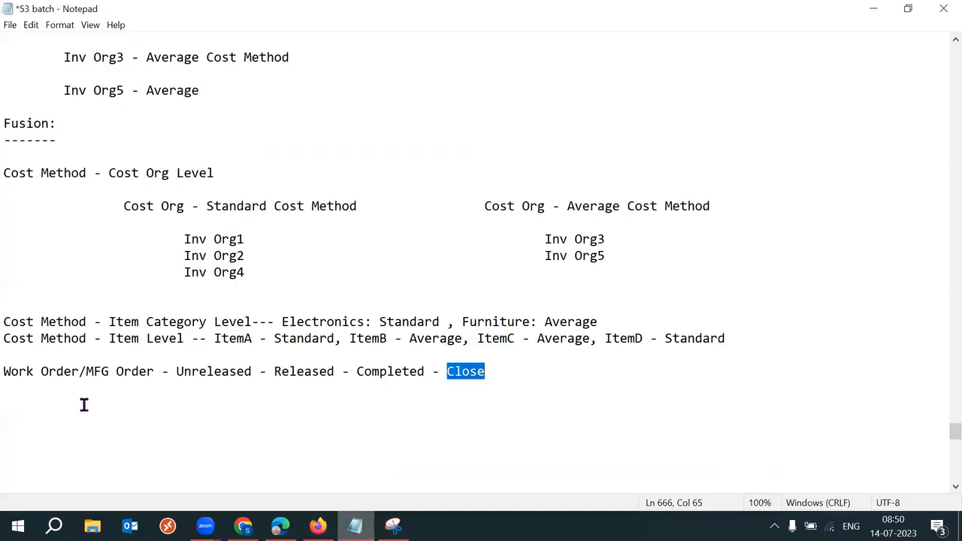
pyautogui.click(6, 372)
pyautogui.press('Return')
pyautogui.press('Return')
pyautogui.press('Up')
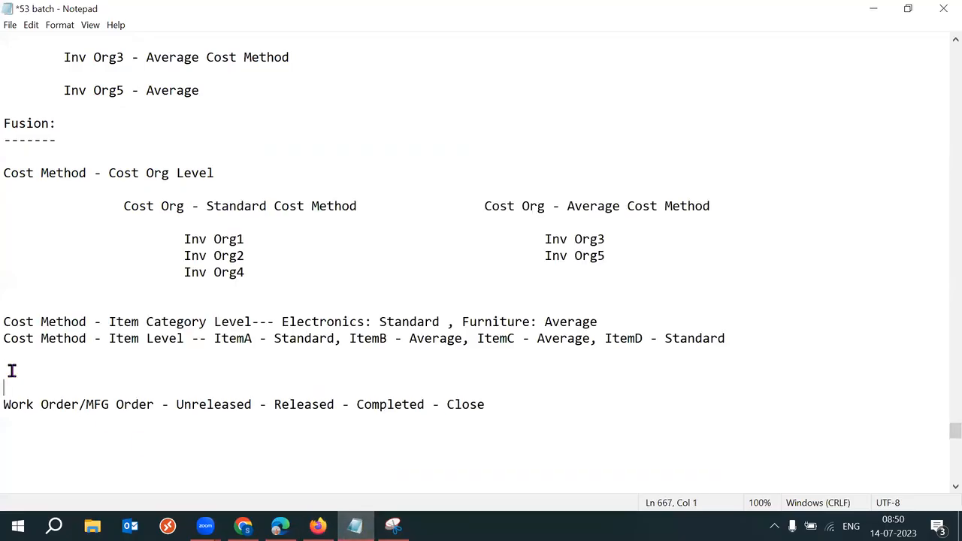
pyautogui.write('July:')
pyautogui.press('Return')
pyautogui.press('Return')
pyautogui.write('123')
pyautogui.press('Return')
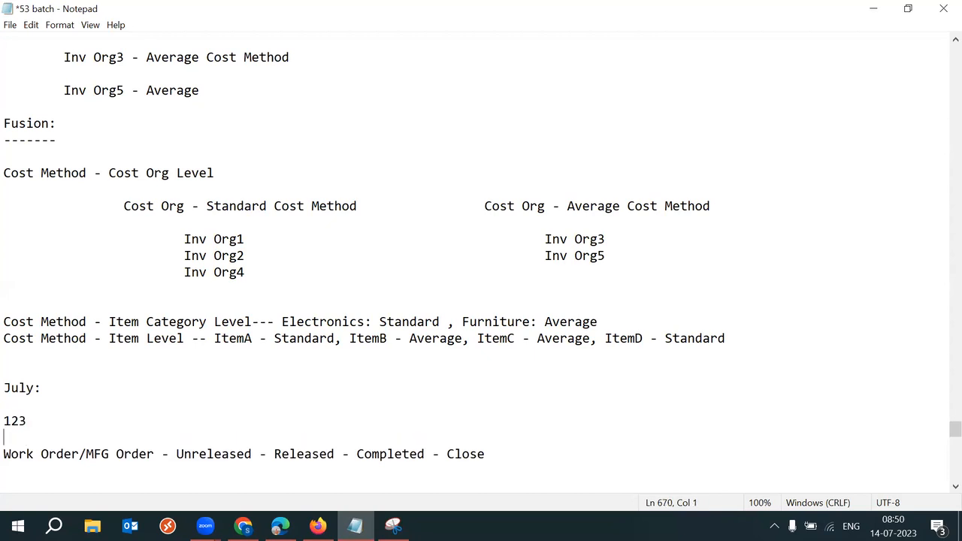
pyautogui.write('456')
pyautogui.press('Return')
pyautogui.write('789')
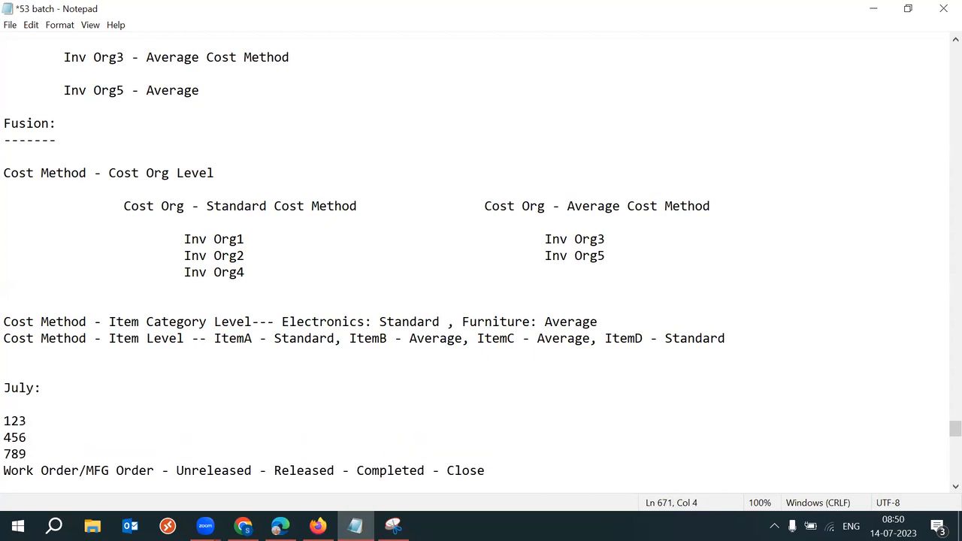
# Step: Delete ' - Close' so the work order line ends at Completed
pyautogui.click(955, 486)
pyautogui.click(956, 486)
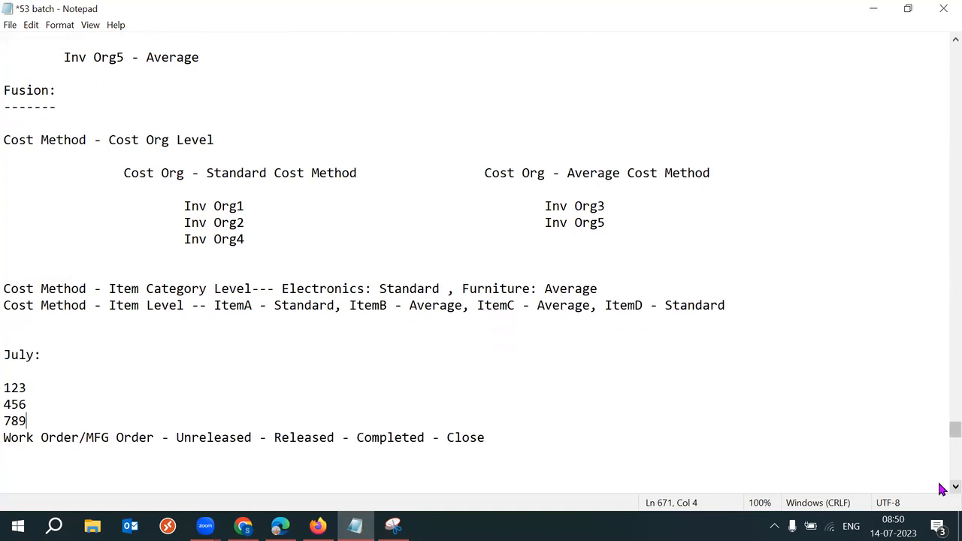
pyautogui.moveTo(36, 419); pyautogui.dragTo(12, 380)
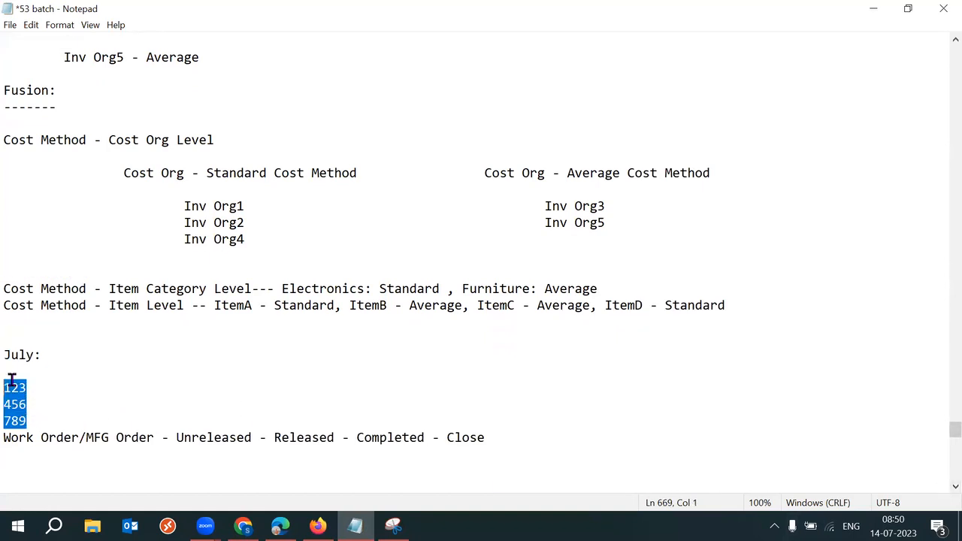
pyautogui.moveTo(492, 439); pyautogui.dragTo(357, 438)
pyautogui.press('BackSpace')
pyautogui.press('BackSpace')
pyautogui.press('BackSpace')
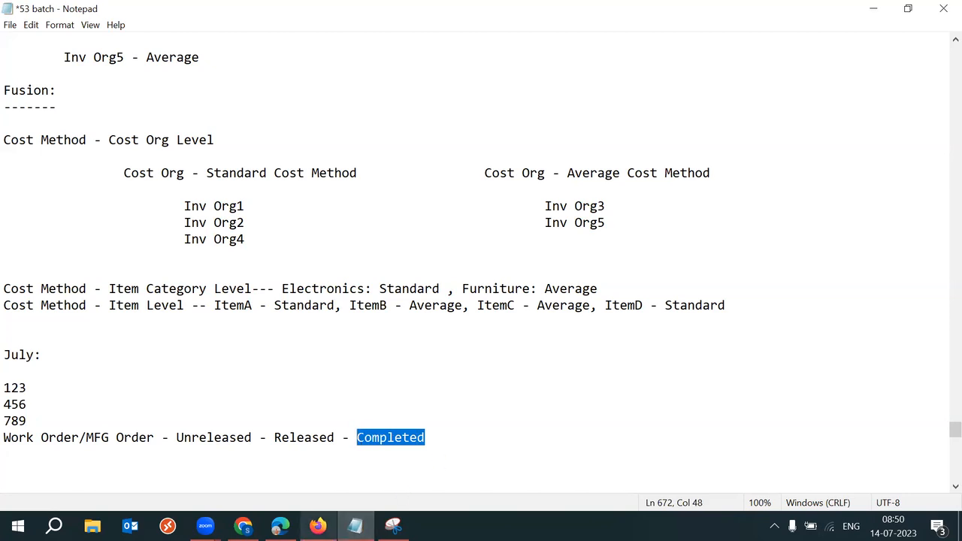
# Step: Return to the Oracle cost book dialog and select the Completed work orders not closed validation
pyautogui.moveTo(319, 526)
pyautogui.click(315, 467)
pyautogui.tripleClick(307, 456)
# Step: Compare the Completed work orders not closed validation against the July: notes and work order line
pyautogui.click(371, 478)
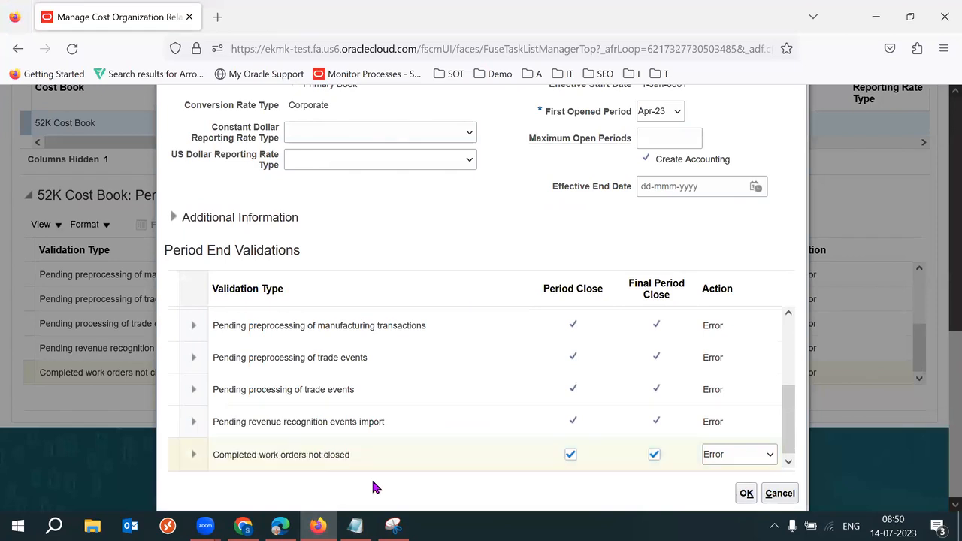
pyautogui.moveTo(238, 455); pyautogui.dragTo(351, 455)
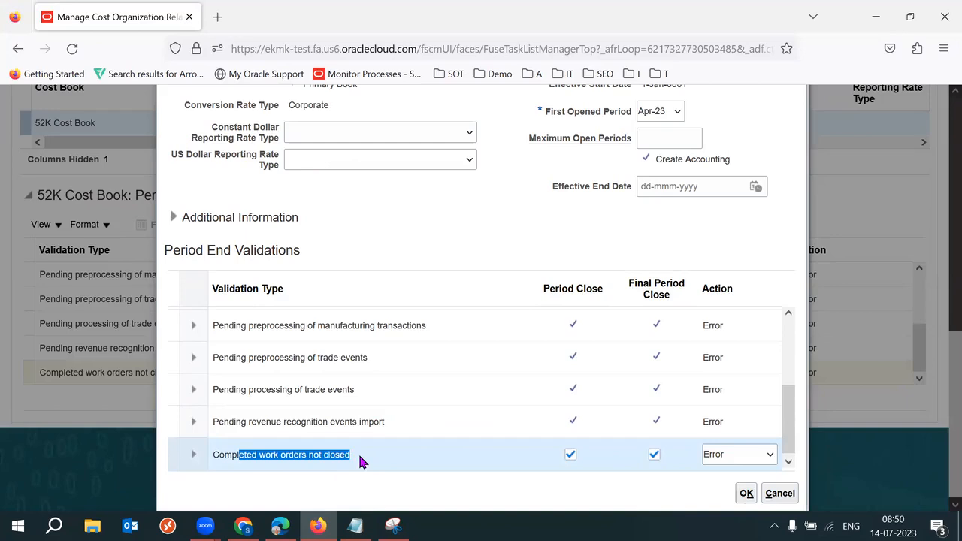
pyautogui.hotkey('alt', 'Tab')
pyautogui.moveTo(30, 421); pyautogui.dragTo(12, 404)
pyautogui.moveTo(464, 436); pyautogui.dragTo(350, 436)
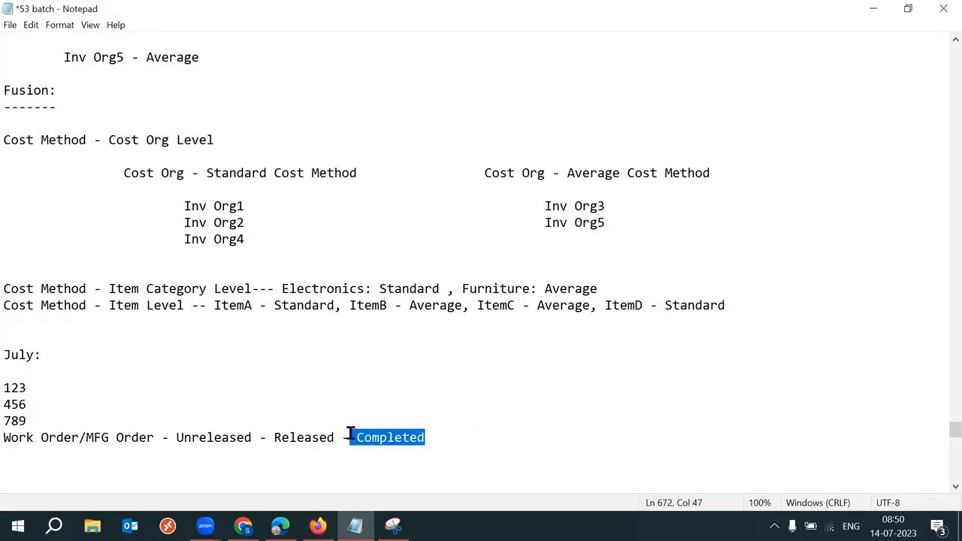
pyautogui.hotkey('alt', 'Tab')
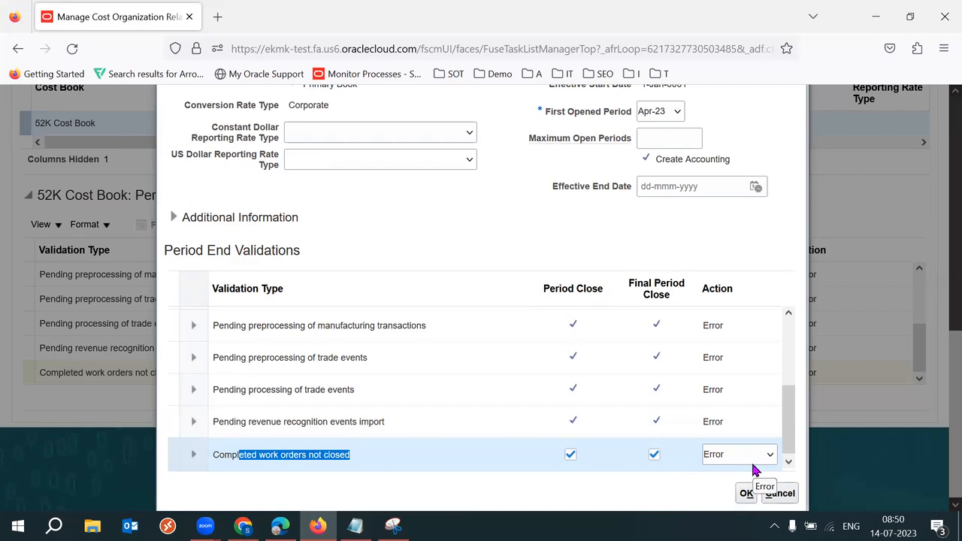
pyautogui.hotkey('alt', 'Tab')
# Step: Append ' - Close' back to the work order line and review the July: notes
pyautogui.click(504, 442)
pyautogui.write('- Close')
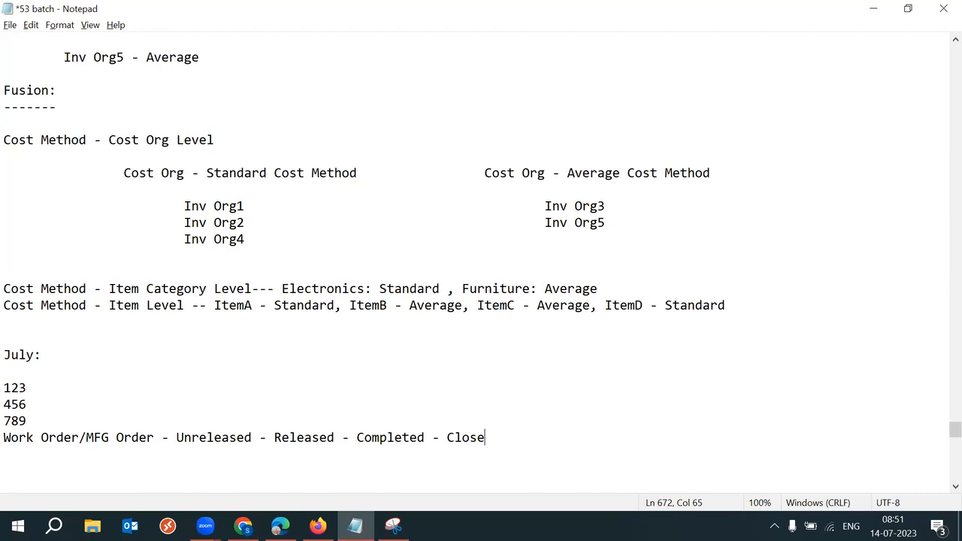
pyautogui.moveTo(42, 354); pyautogui.dragTo(4, 354)
pyautogui.moveTo(44, 423); pyautogui.dragTo(11, 387)
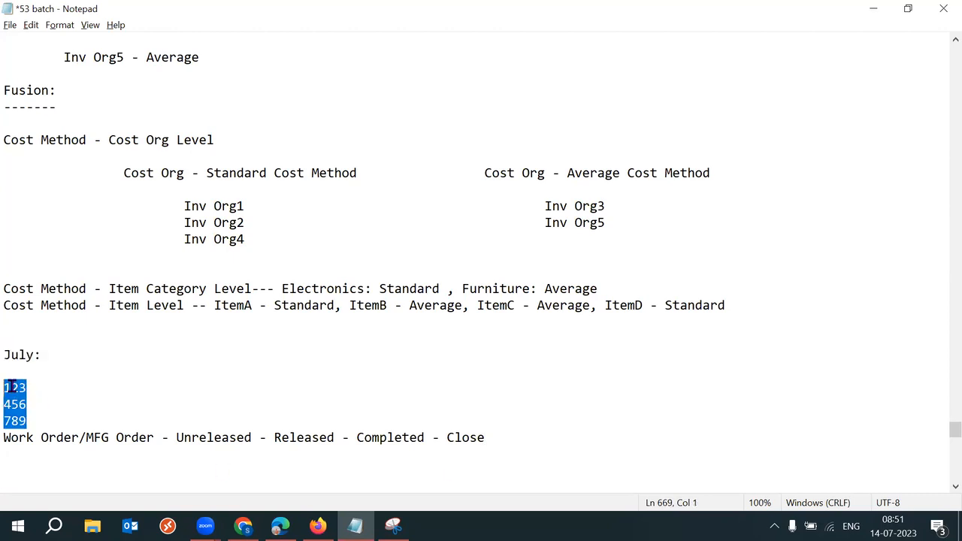
pyautogui.moveTo(425, 439); pyautogui.dragTo(509, 443)
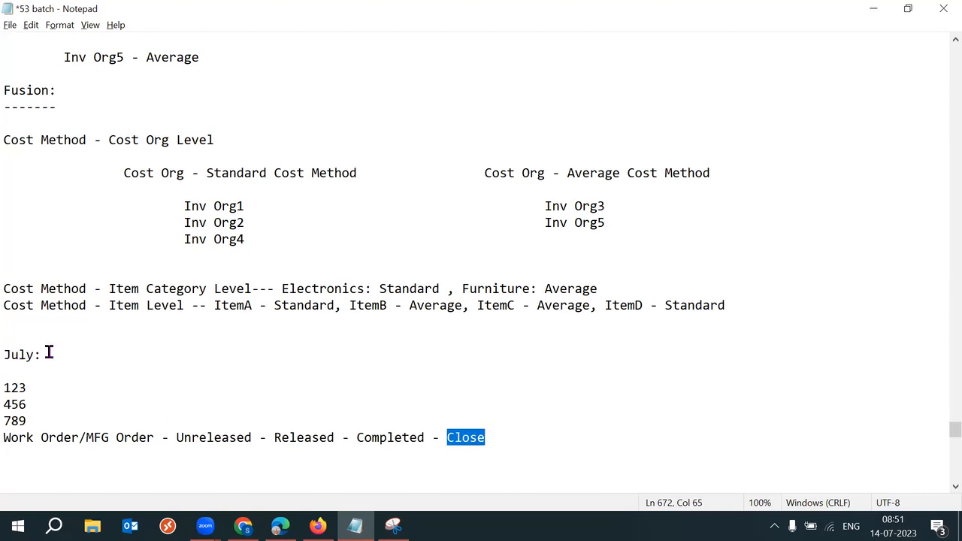
pyautogui.moveTo(76, 355); pyautogui.dragTo(12, 354)
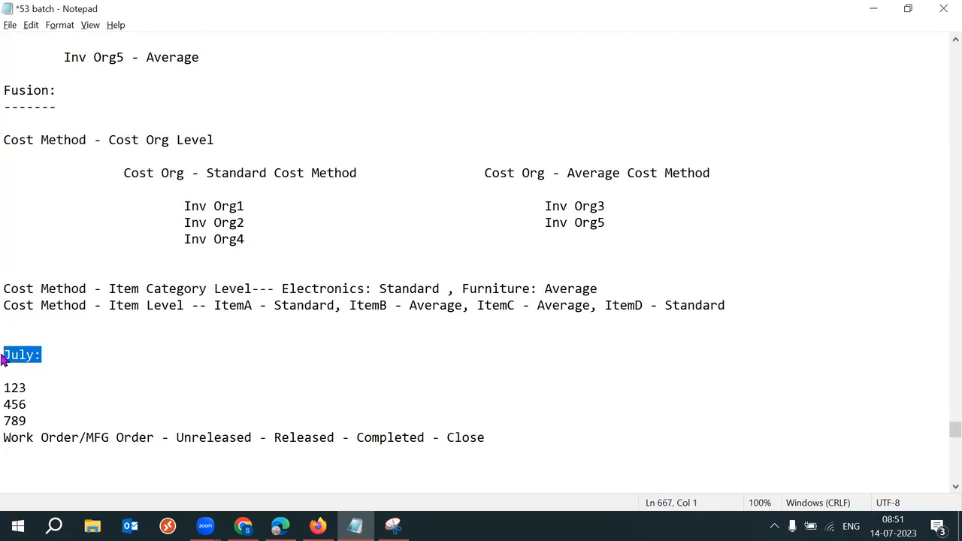
# Step: Set the Completed work orders not closed validation action to Ignore
pyautogui.hotkey('alt', 'Tab')
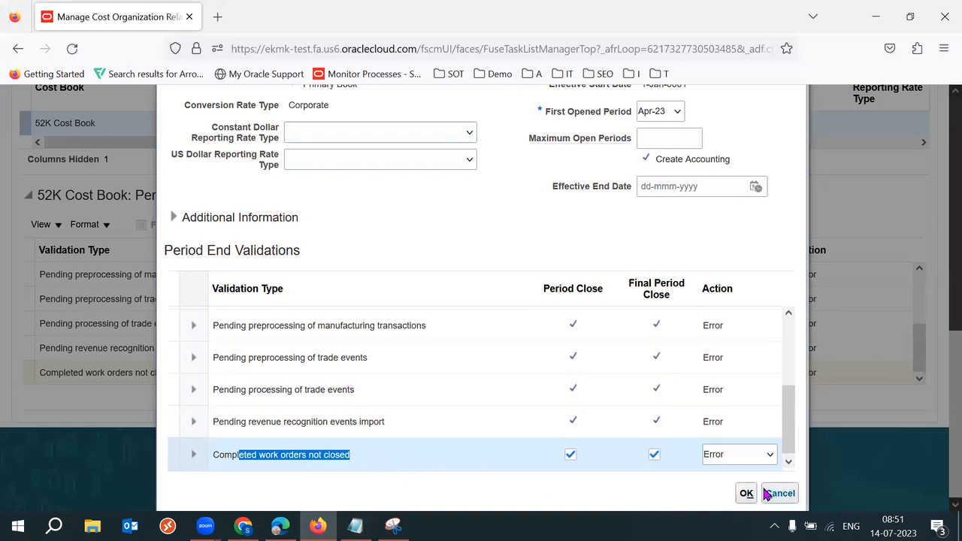
pyautogui.click(738, 462)
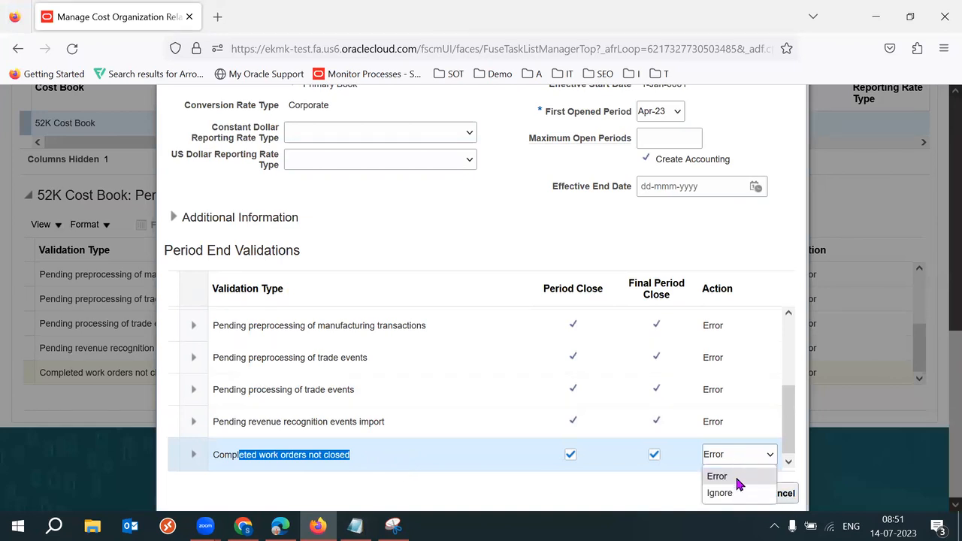
pyautogui.click(734, 494)
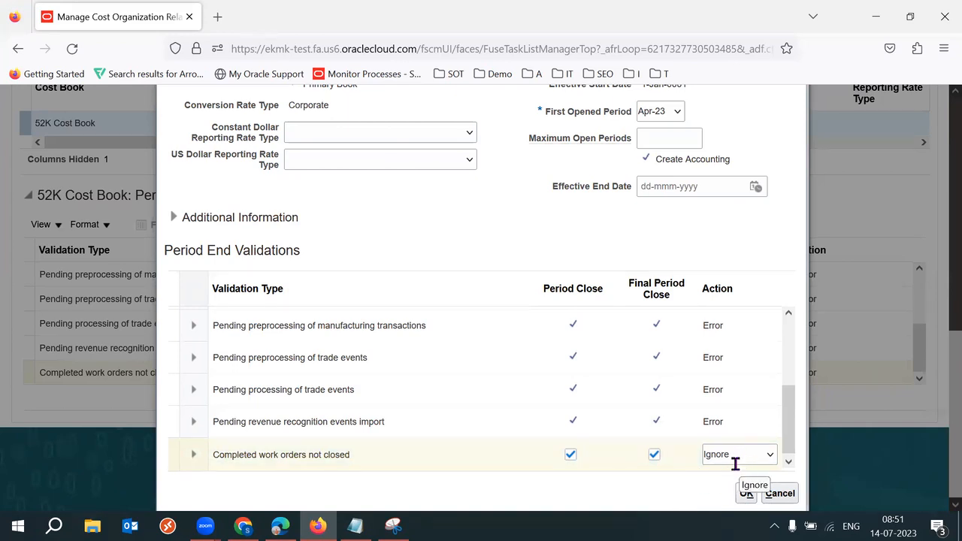
# Step: Delete 'Close' again so the work order line ends at Completed
pyautogui.hotkey('alt', 'Tab')
pyautogui.moveTo(449, 438); pyautogui.dragTo(549, 443)
pyautogui.press('BackSpace')
pyautogui.press('BackSpace')
pyautogui.press('BackSpace')
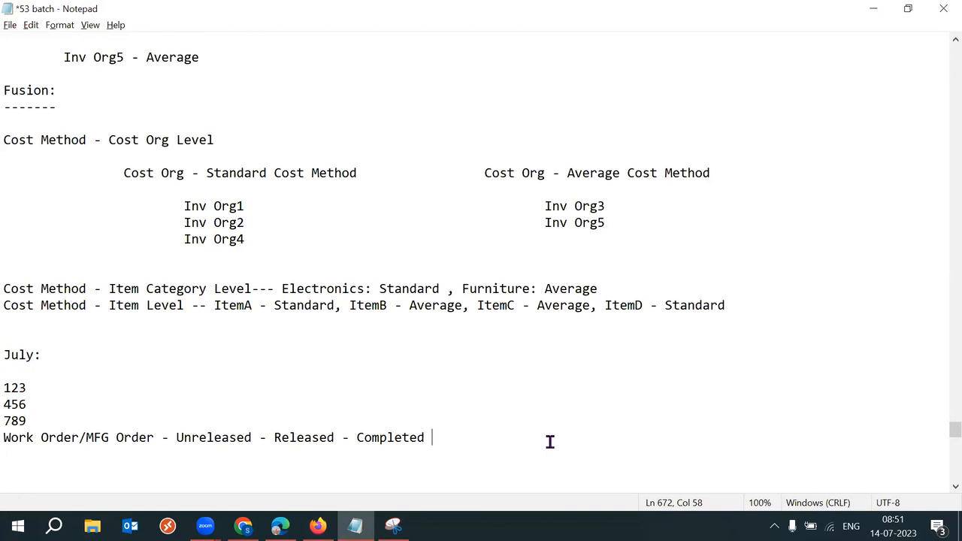
# Step: Review the Completed stage and July: heading in the notes, then set Completed work orders not closed to Error
pyautogui.moveTo(451, 438); pyautogui.dragTo(355, 438)
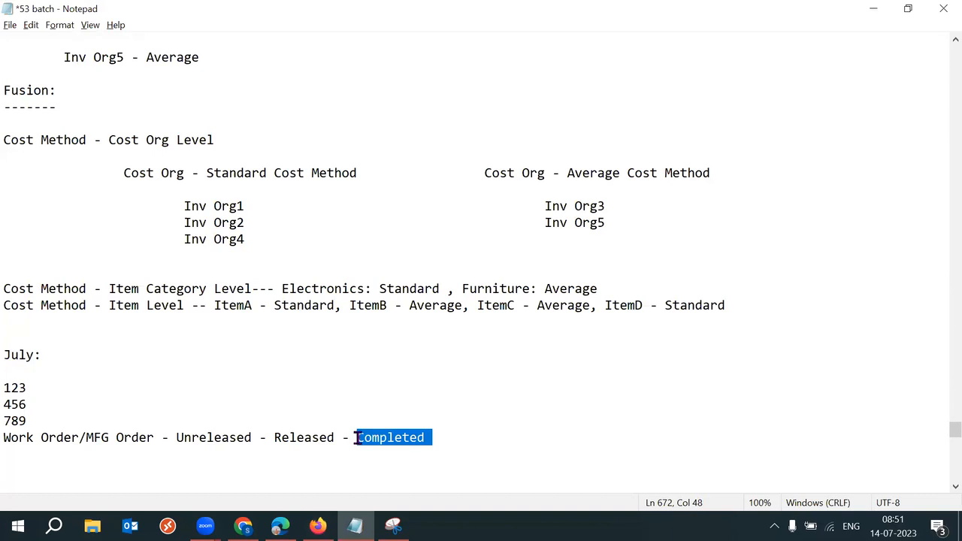
pyautogui.moveTo(45, 355); pyautogui.dragTo(6, 355)
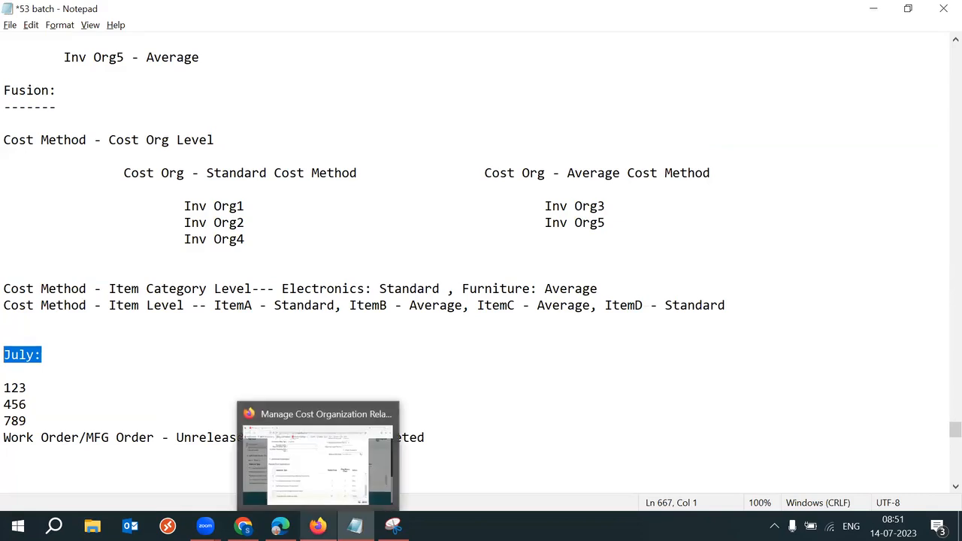
pyautogui.click(318, 526)
pyautogui.click(737, 455)
pyautogui.click(720, 477)
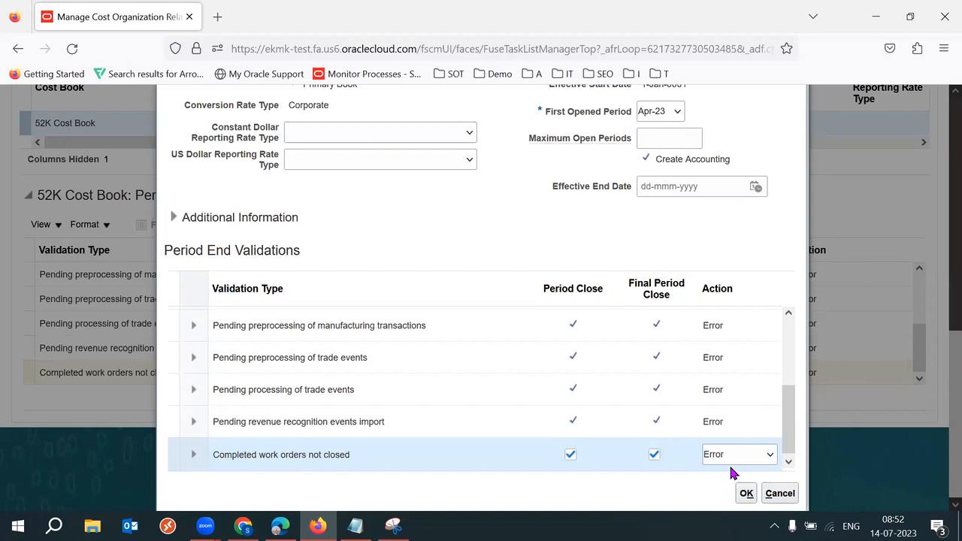
# Step: Set Completed work orders not closed to Ignore and check the '- Completed' stage in the notes
pyautogui.click(734, 457)
pyautogui.click(724, 498)
pyautogui.click(355, 526)
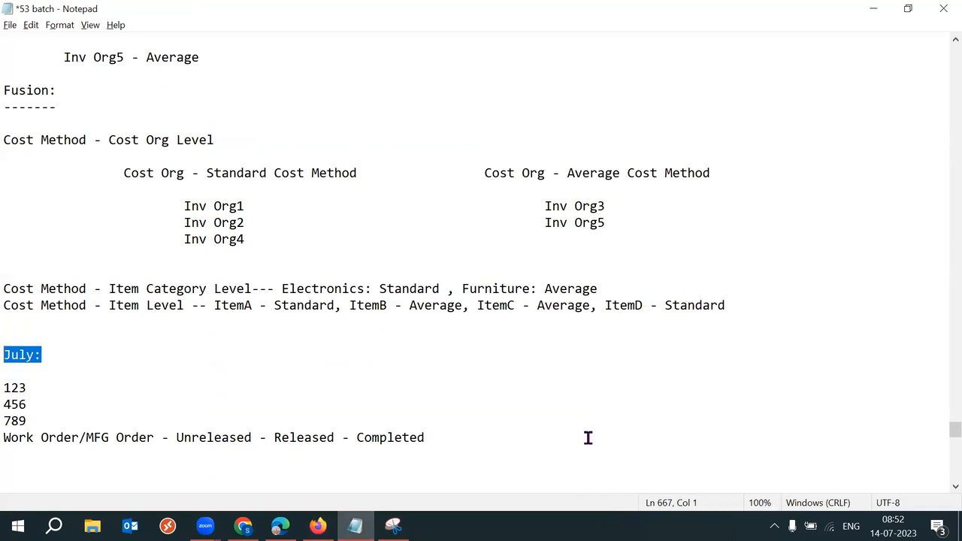
pyautogui.click(461, 442)
pyautogui.hotkey('shift', 'Left')
pyautogui.hotkey('shift', 'Left')
pyautogui.hotkey('shift', 'Left')
pyautogui.hotkey('shift', 'Left')
pyautogui.hotkey('shift', 'Left')
pyautogui.hotkey('shift', 'Left')
pyautogui.hotkey('shift', 'Left')
pyautogui.hotkey('shift', 'Left')
pyautogui.hotkey('shift', 'Left')
pyautogui.hotkey('shift', 'Left')
pyautogui.hotkey('shift', 'Left')
pyautogui.hotkey('shift', 'Left')
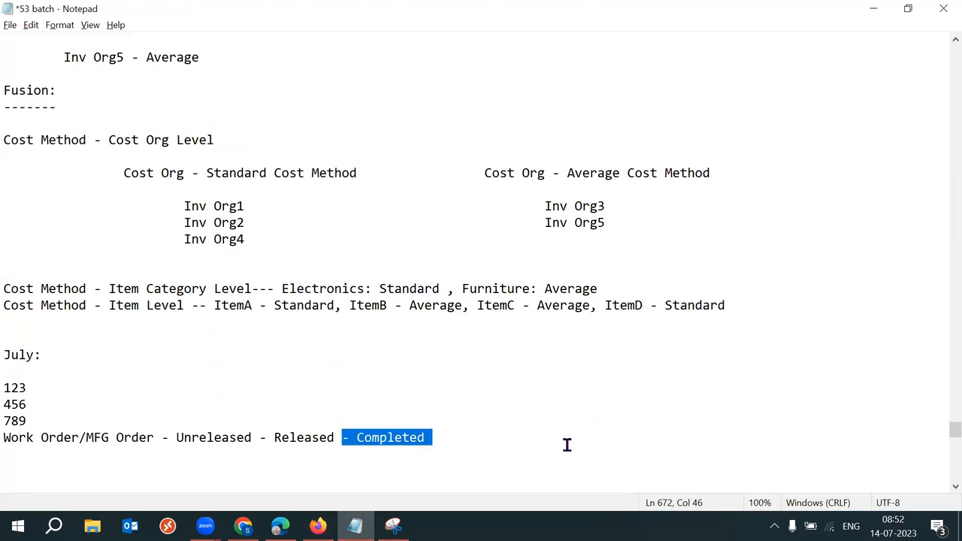
# Step: Scroll the validations table, then review the July: heading, the 123/456/789 lines and the Complete stage
pyautogui.click(318, 526)
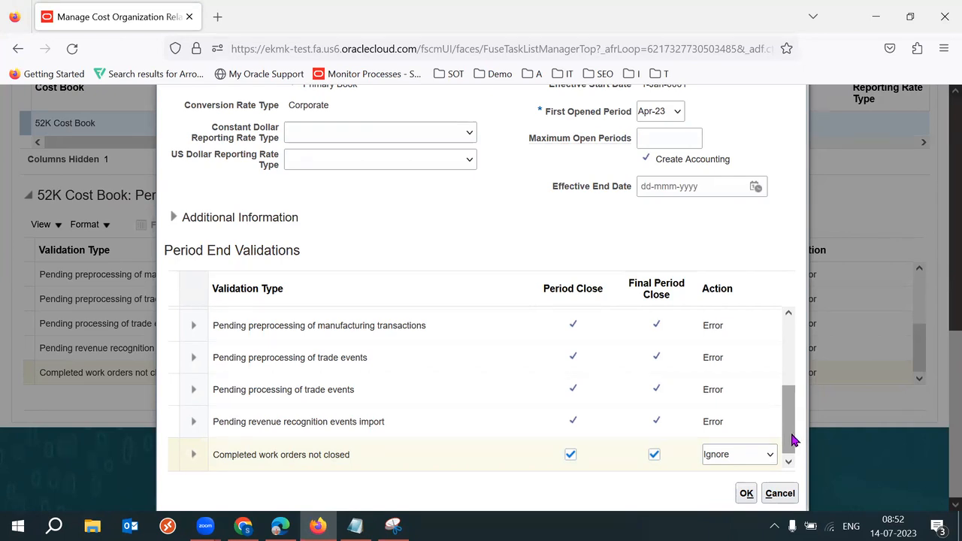
pyautogui.moveTo(794, 430); pyautogui.dragTo(795, 365)
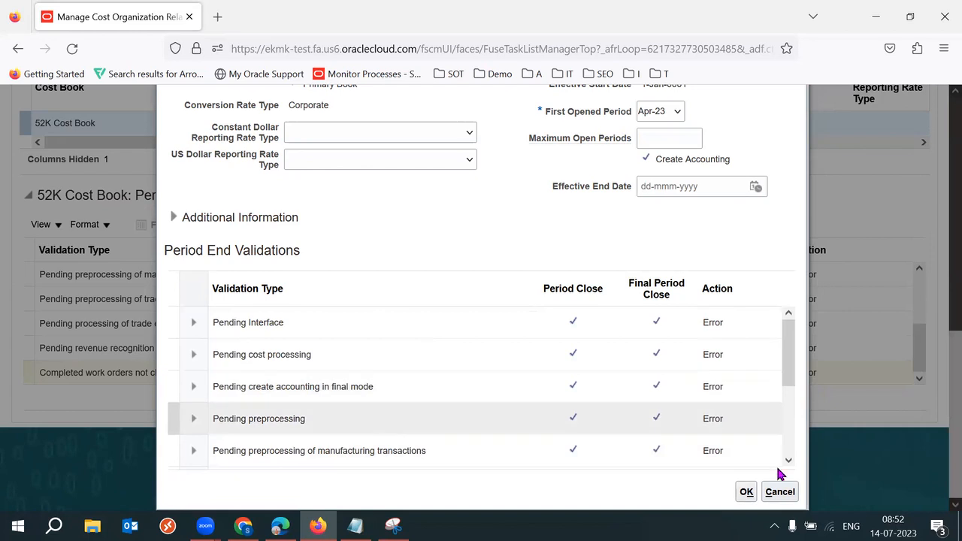
pyautogui.moveTo(786, 355); pyautogui.dragTo(797, 462)
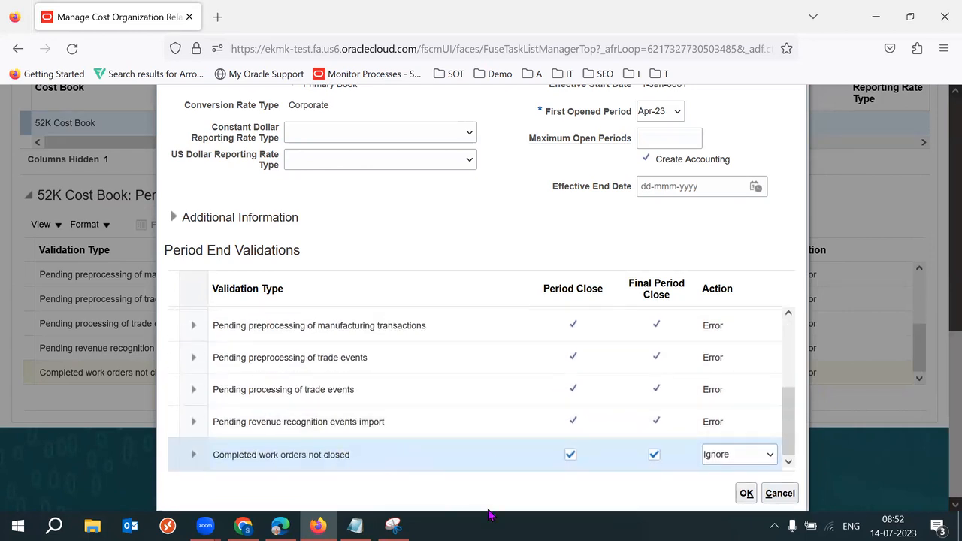
pyautogui.click(355, 526)
pyautogui.doubleClick(13, 355)
pyautogui.moveTo(52, 418); pyautogui.dragTo(11, 379)
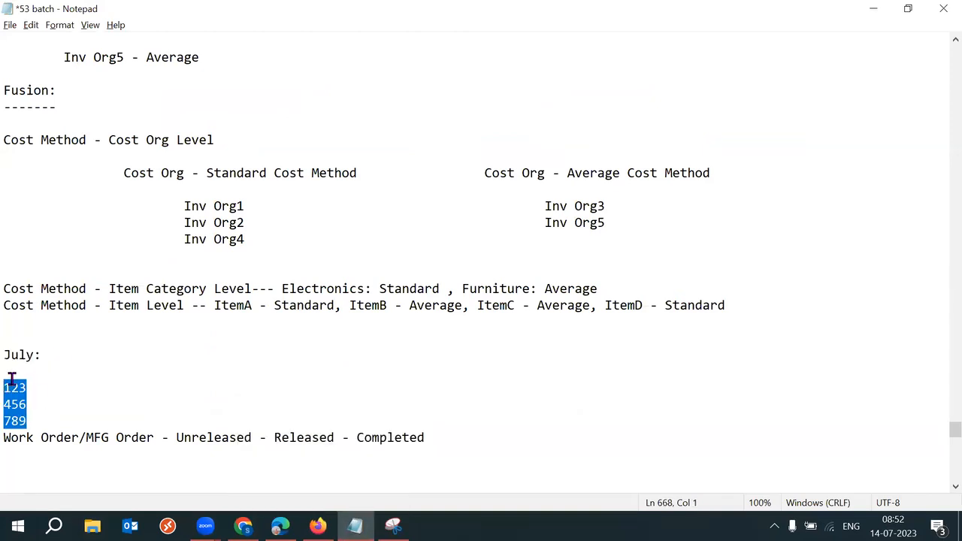
pyautogui.moveTo(351, 440); pyautogui.dragTo(418, 441)
pyautogui.click(435, 442)
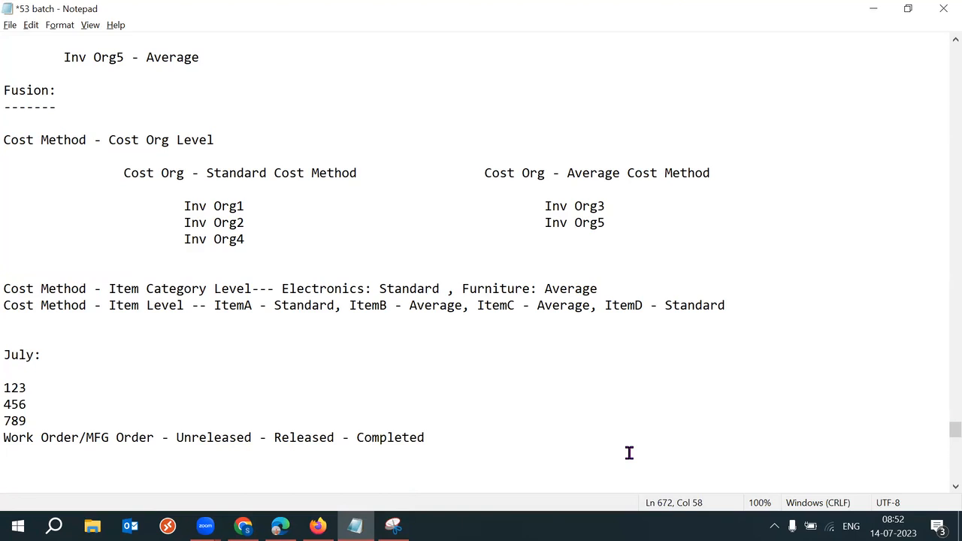
# Step: Try Error for Completed work orders not closed, then set it back to Ignore
pyautogui.hotkey('alt', 'Tab')
pyautogui.click(739, 455)
pyautogui.click(718, 475)
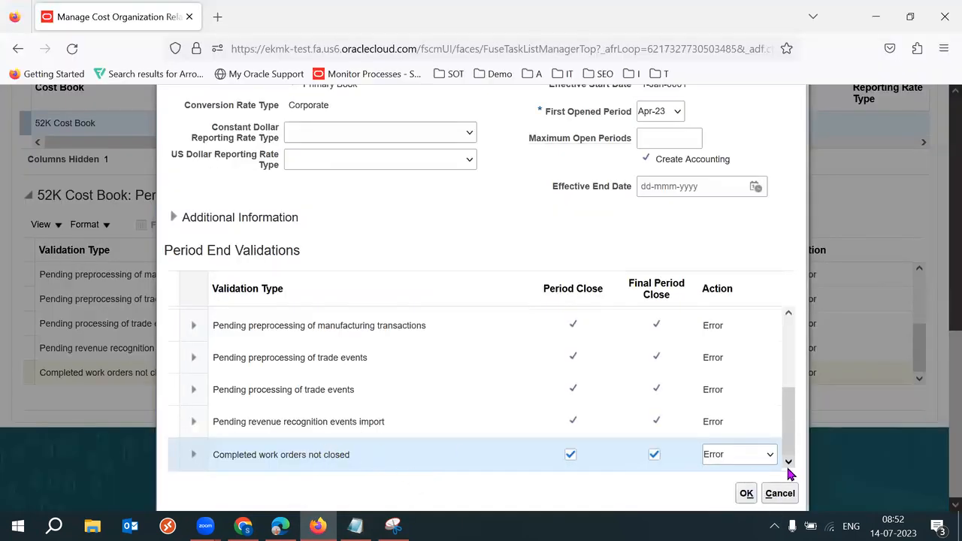
pyautogui.click(746, 461)
pyautogui.click(730, 492)
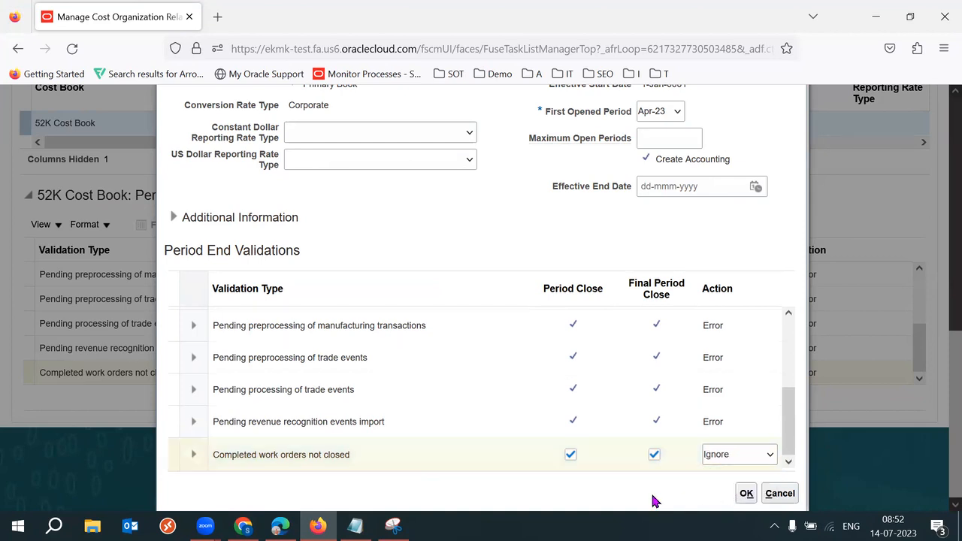
# Step: Re-read the notes from the July: heading through the work order line
pyautogui.hotkey('alt', 'Tab')
pyautogui.moveTo(432, 438); pyautogui.dragTo(4, 387)
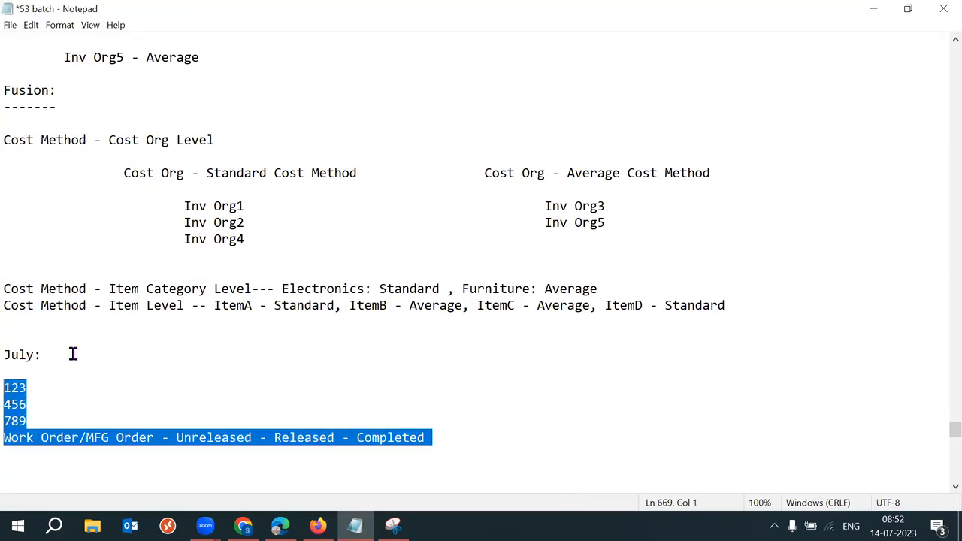
pyautogui.moveTo(71, 354); pyautogui.dragTo(6, 357)
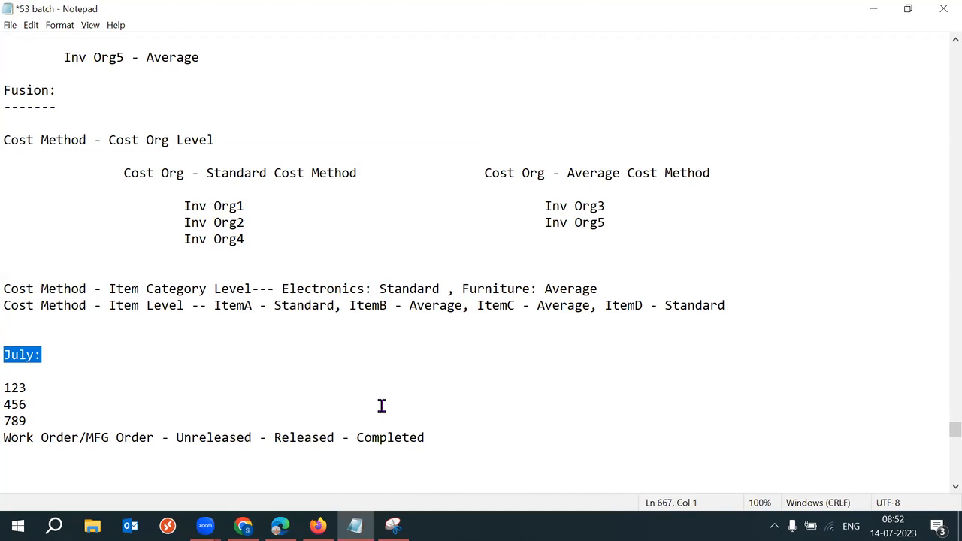
# Step: Locate the Pending create accounting in final mode validation, then return to the notes
pyautogui.hotkey('alt', 'Tab')
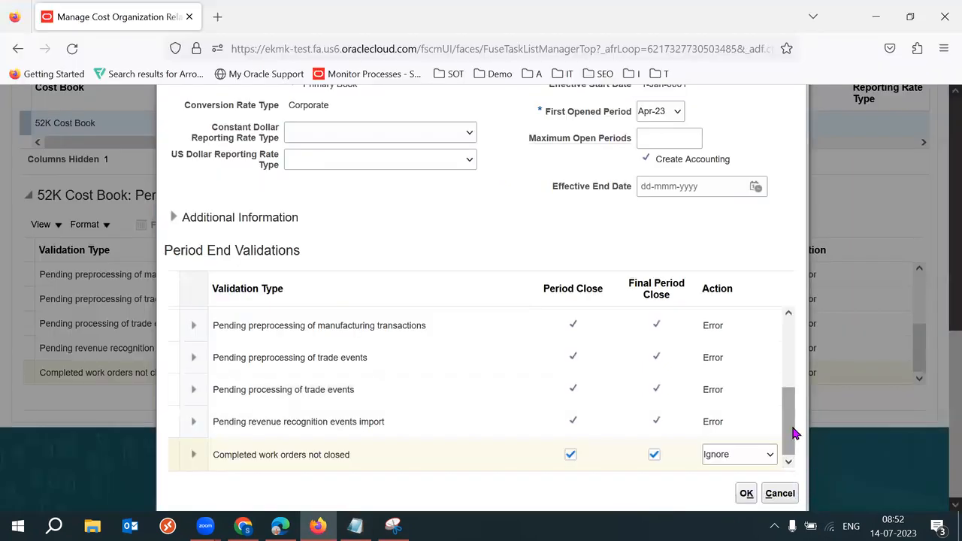
pyautogui.moveTo(790, 420); pyautogui.dragTo(786, 338)
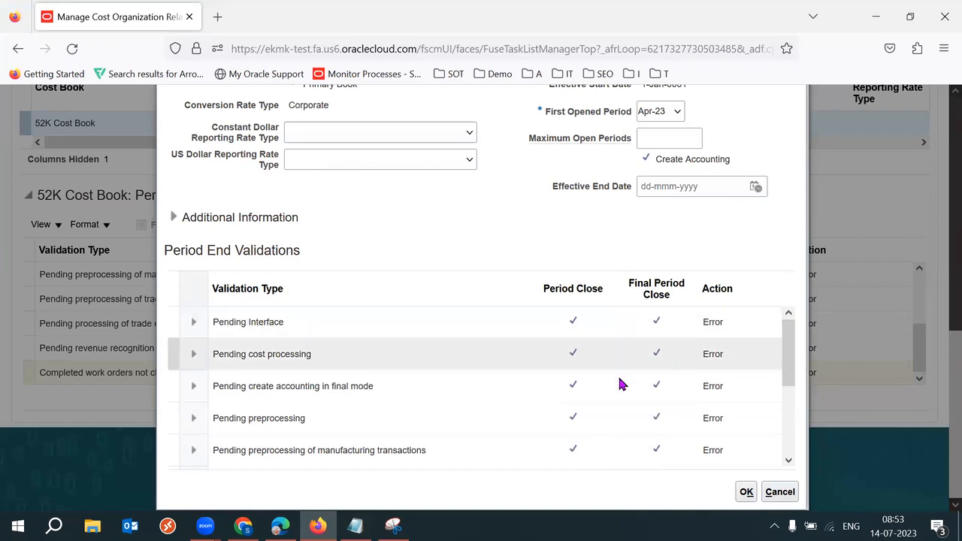
pyautogui.click(404, 387)
pyautogui.moveTo(268, 387); pyautogui.dragTo(391, 392)
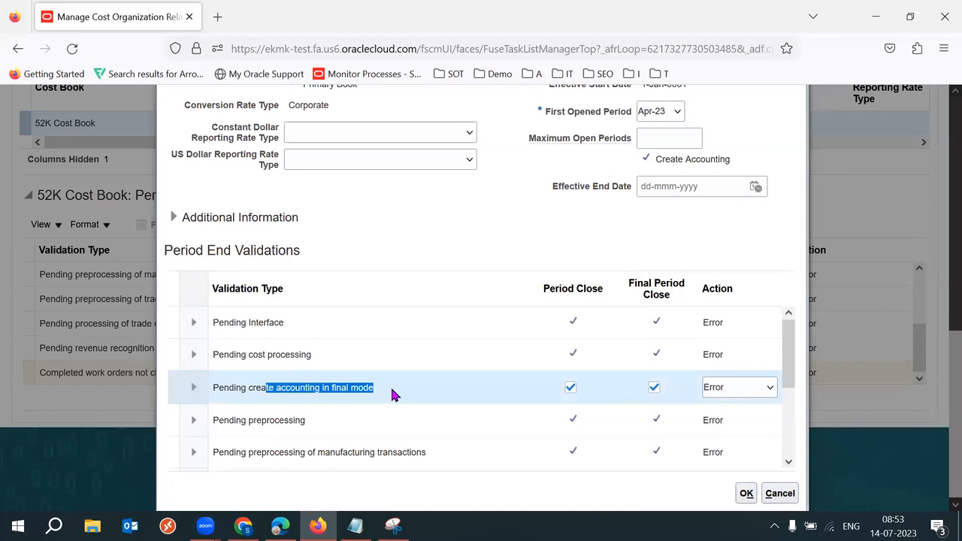
pyautogui.click(355, 526)
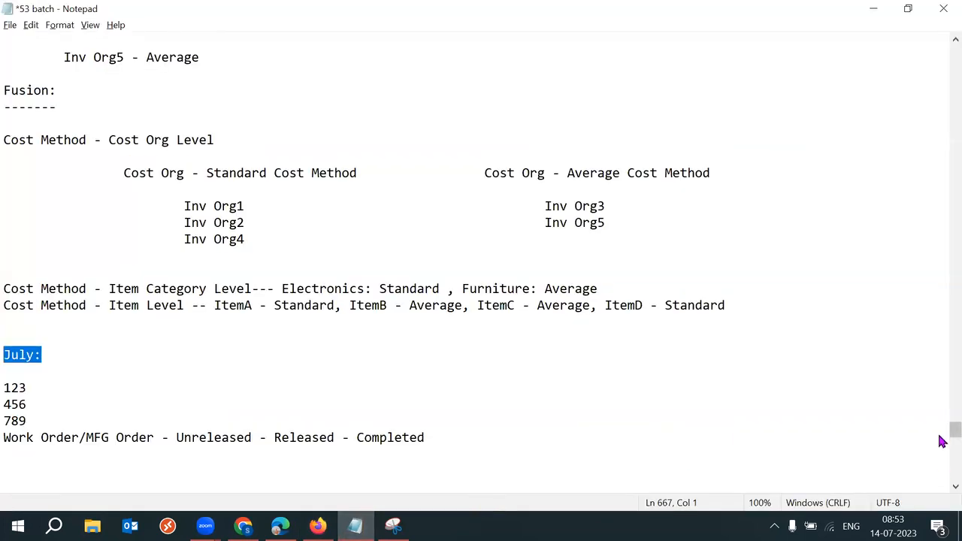
pyautogui.scroll(-5, 941, 442)
# Step: Add a new line 'Any Tx (Mis Issue etc) - Costed - Post Ledger' below the work order line
pyautogui.click(472, 229)
pyautogui.press('Return')
pyautogui.press('Return')
pyautogui.press('Return')
pyautogui.write('Any Tx')
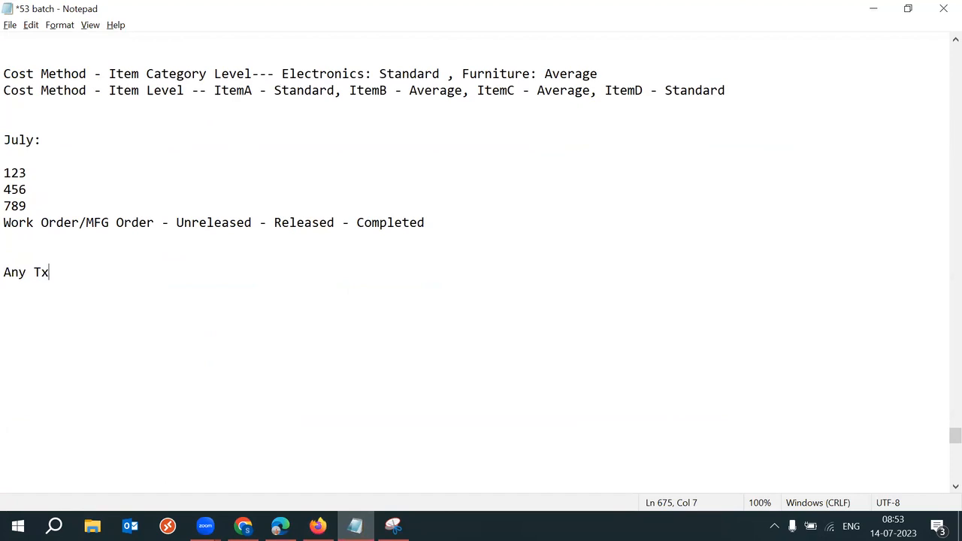
pyautogui.write(' (Mis Issue etv')
pyautogui.press('BackSpace')
pyautogui.write('c')
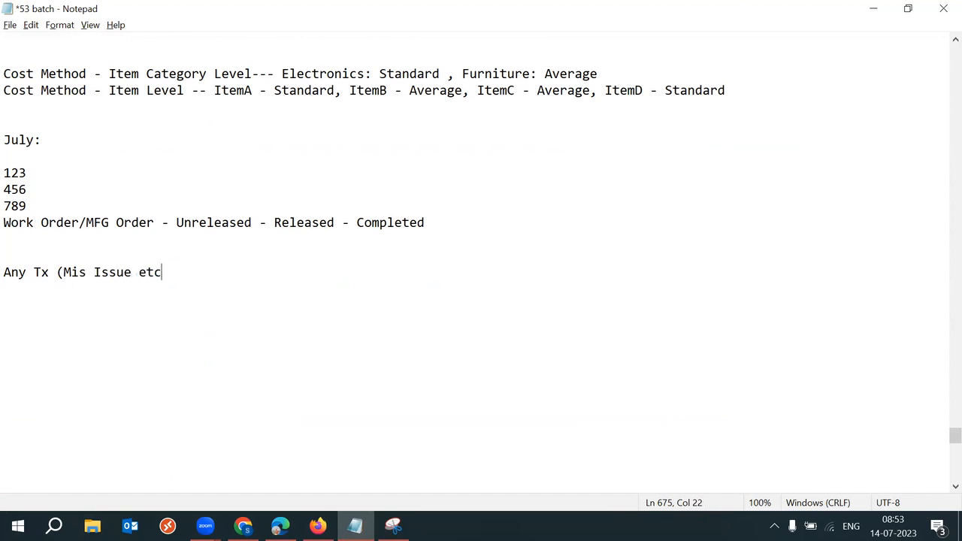
pyautogui.write(') - Costed')
pyautogui.write(' ->')
pyautogui.press('BackSpace')
pyautogui.press('BackSpace')
pyautogui.write('Post L')
pyautogui.write('edge')
pyautogui.write('s')
pyautogui.press('BackSpace')
pyautogui.write('r')
# Step: Insert 'Program: Create Accounting -' before Post Ledger in the new transaction line
pyautogui.moveTo(261, 274); pyautogui.dragTo(342, 273)
pyautogui.click(342, 273)
pyautogui.click(258, 272)
pyautogui.write('Create A')
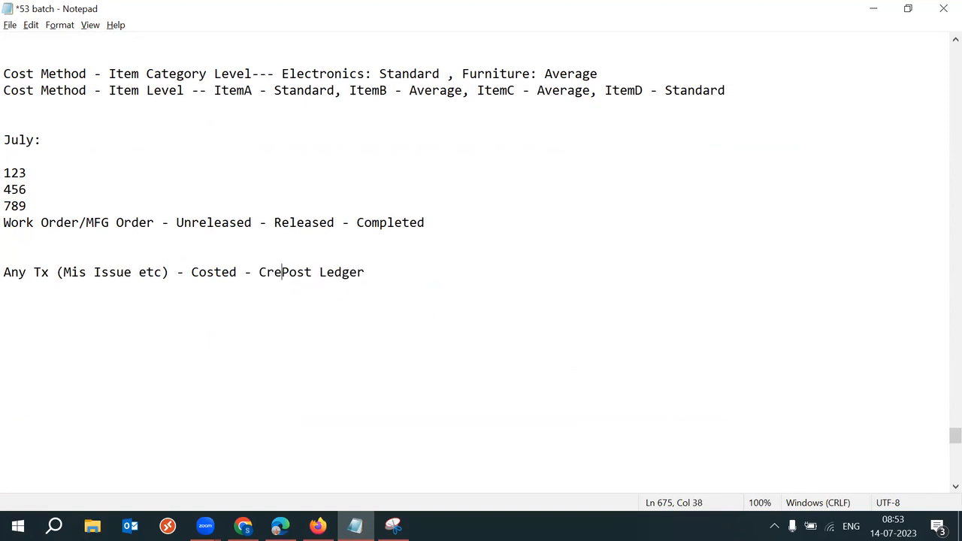
pyautogui.write('C')
pyautogui.write('clu')
pyautogui.press('BackSpace')
pyautogui.press('BackSpace')
pyautogui.press('BackSpace')
pyautogui.press('BackSpace')
pyautogui.write('ccounting')
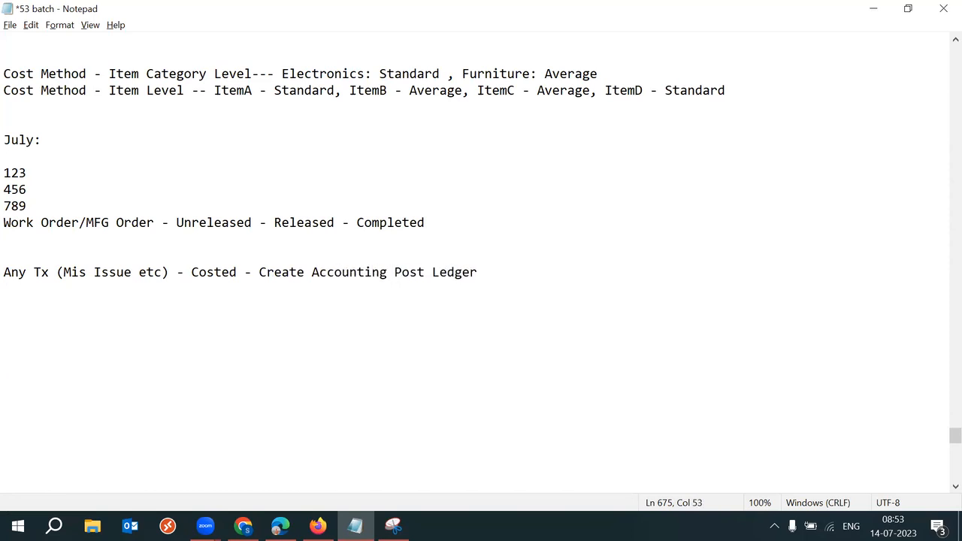
pyautogui.click(259, 272)
pyautogui.write('Program:')
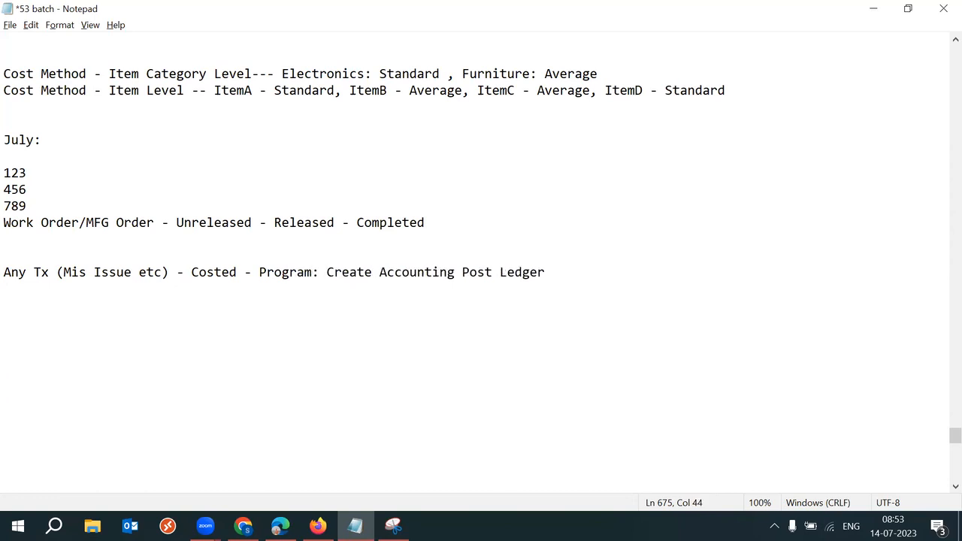
pyautogui.click(459, 272)
pyautogui.write('-')
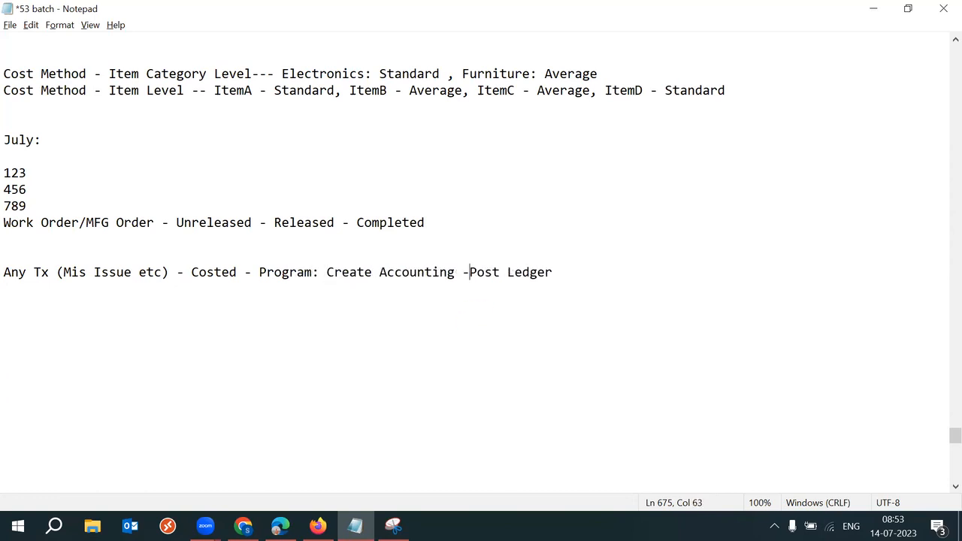
pyautogui.moveTo(478, 272); pyautogui.dragTo(554, 275)
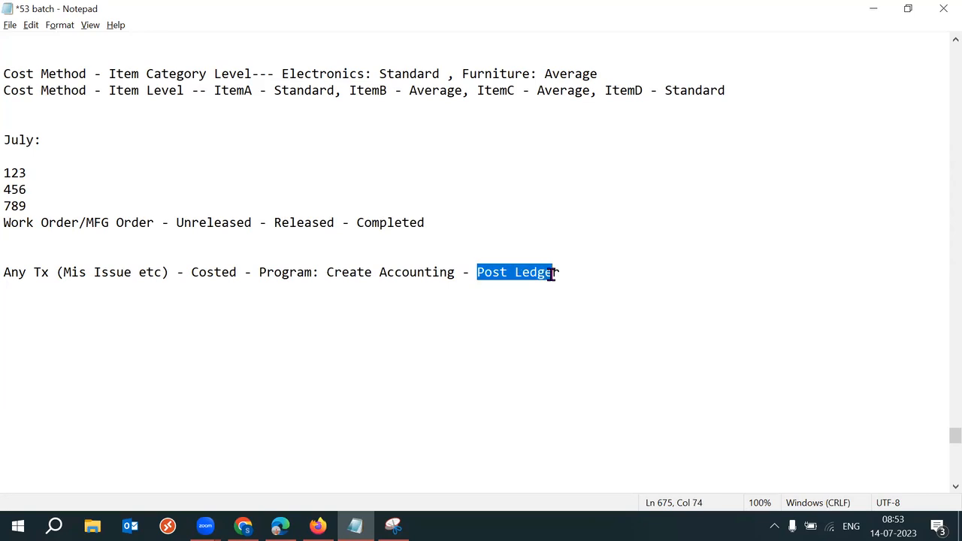
pyautogui.moveTo(455, 272); pyautogui.dragTo(254, 274)
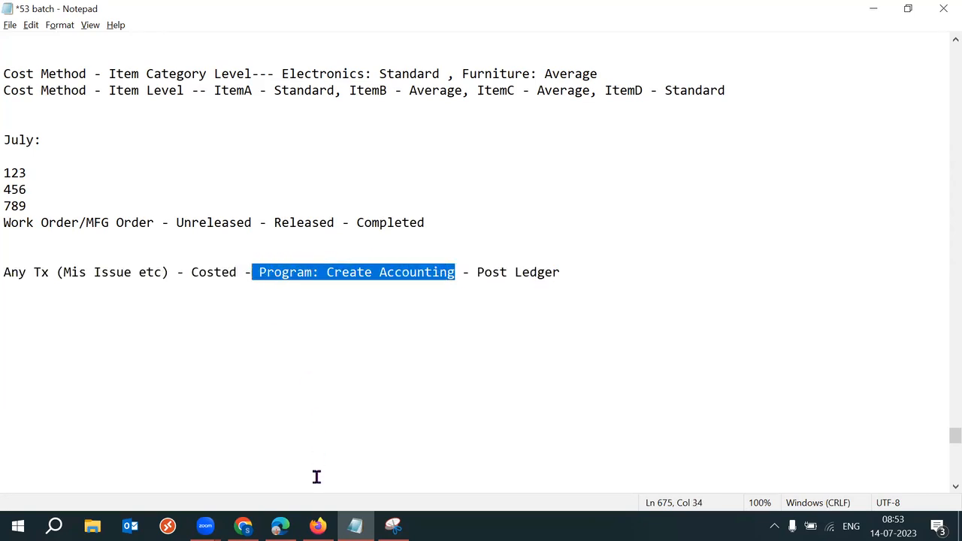
# Step: Set the Pending create accounting in final mode validation action to Ignore
pyautogui.click(318, 526)
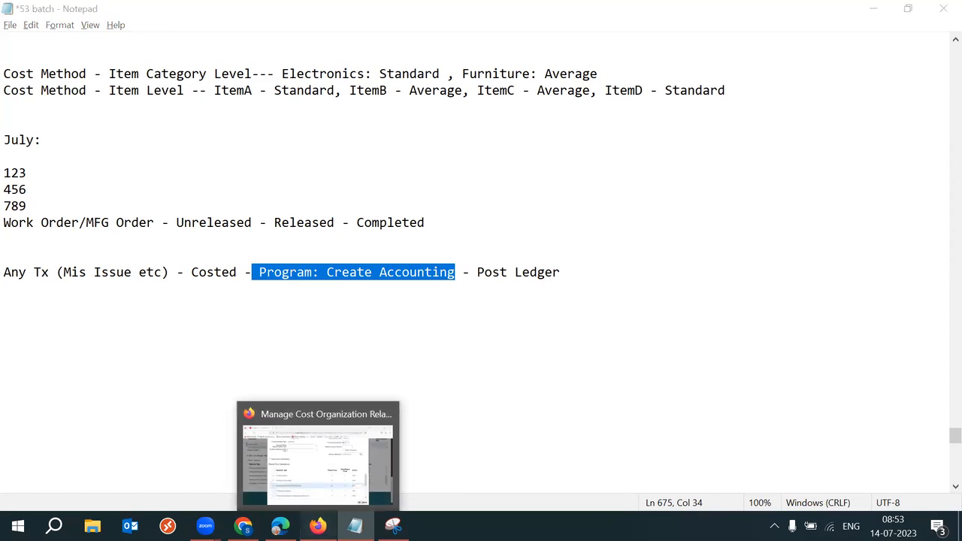
pyautogui.doubleClick(363, 392)
pyautogui.tripleClick(363, 393)
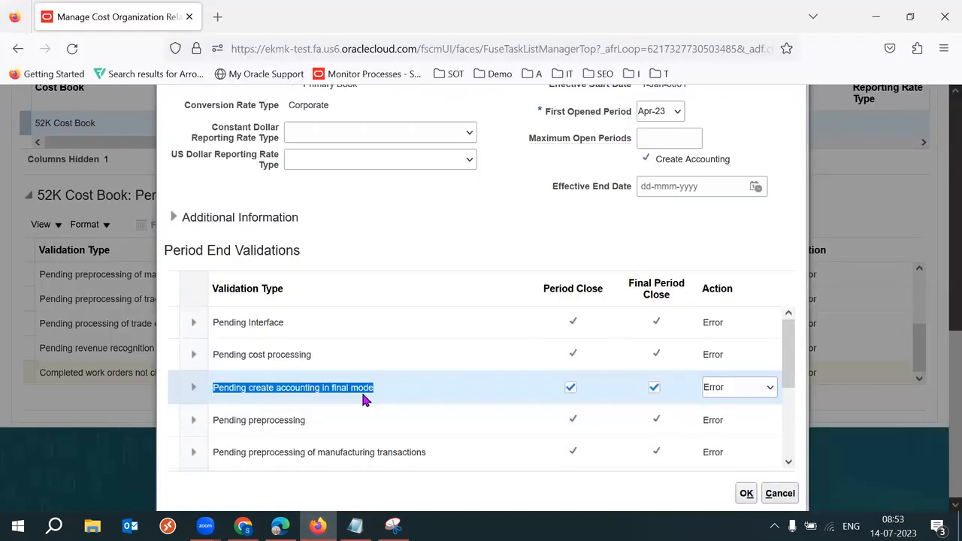
pyautogui.doubleClick(363, 394)
pyautogui.moveTo(251, 391); pyautogui.dragTo(340, 388)
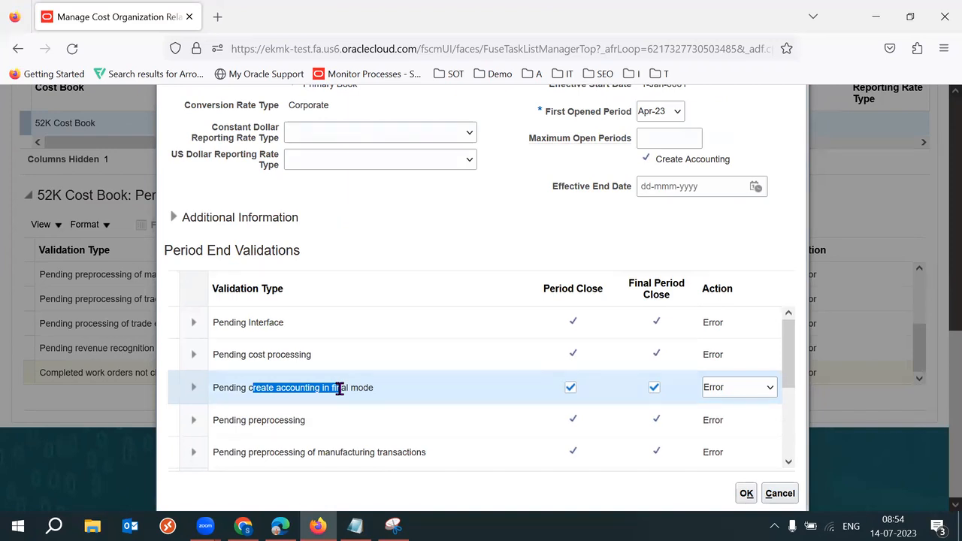
pyautogui.click(768, 389)
pyautogui.click(726, 428)
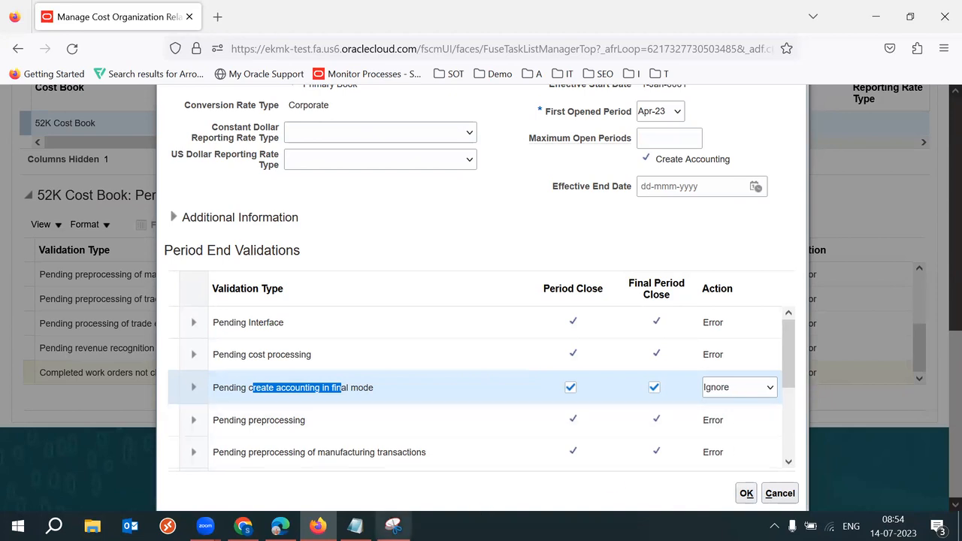
# Step: Check the Post Ledger part of the transaction note in Notepad
pyautogui.click(355, 527)
pyautogui.click(537, 284)
pyautogui.moveTo(462, 273); pyautogui.dragTo(262, 275)
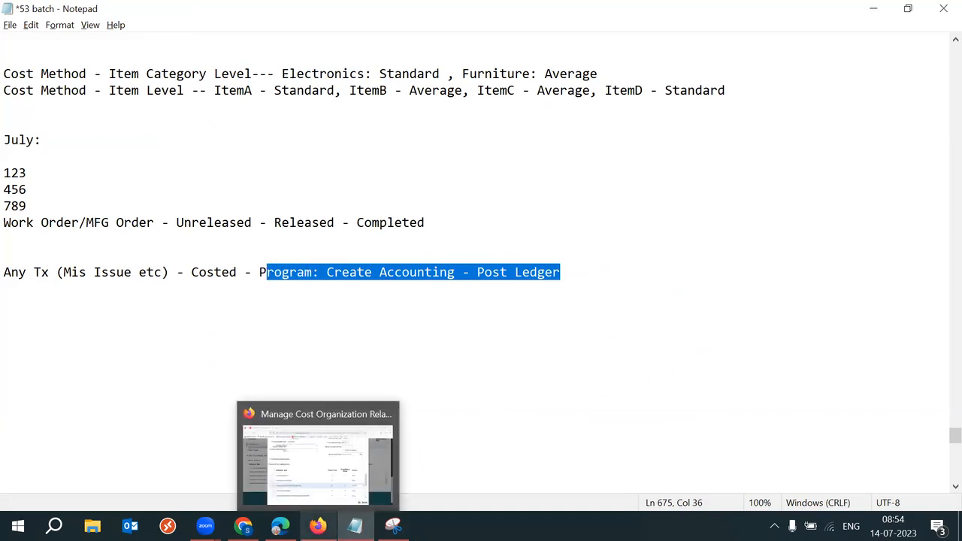
# Step: Change the Pending create accounting in final mode action to Error
pyautogui.click(318, 526)
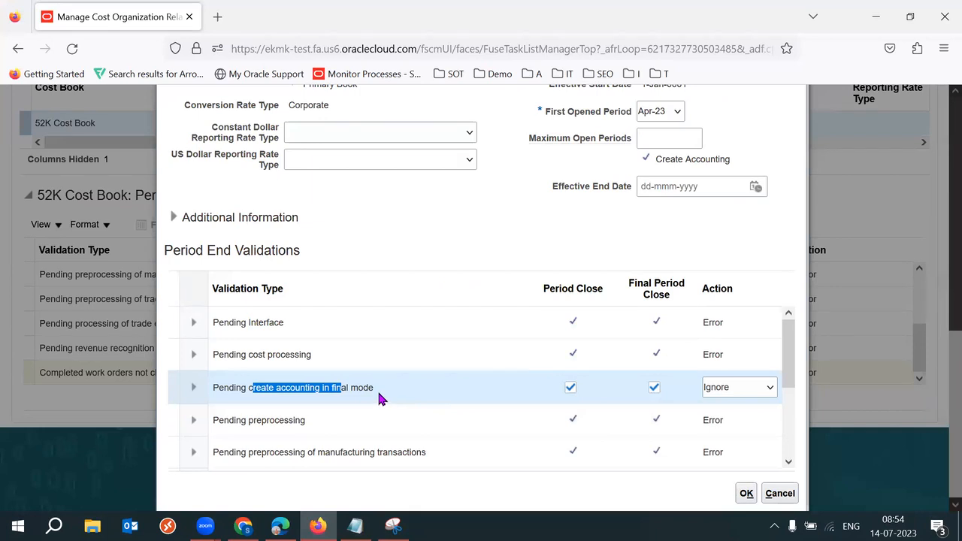
pyautogui.click(423, 399)
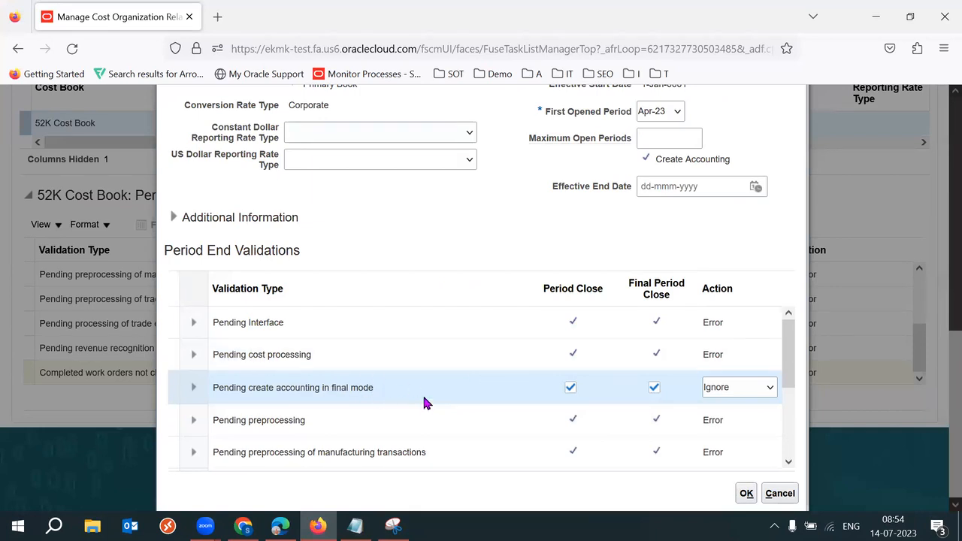
pyautogui.moveTo(294, 389); pyautogui.dragTo(378, 397)
pyautogui.click(303, 398)
pyautogui.tripleClick(304, 403)
pyautogui.click(382, 398)
pyautogui.moveTo(291, 392); pyautogui.dragTo(370, 401)
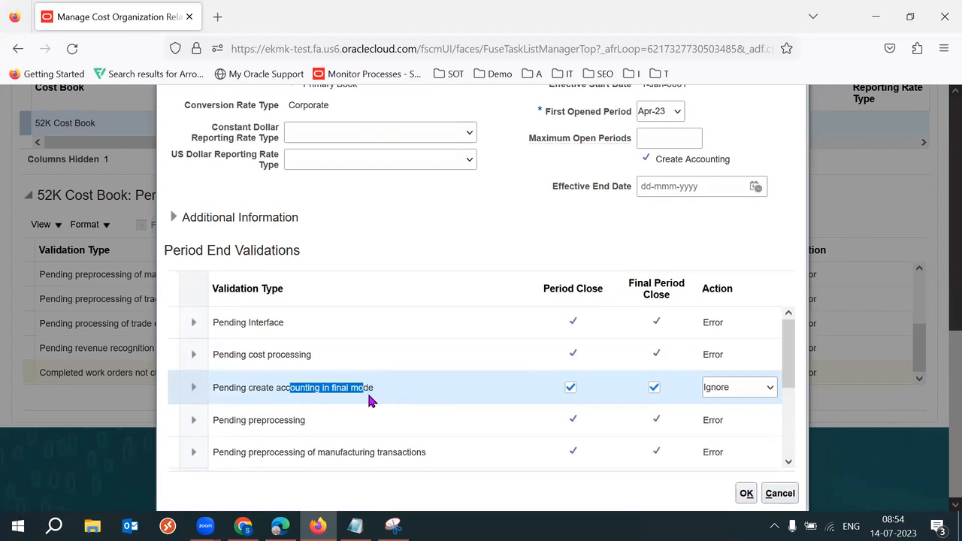
pyautogui.click(755, 396)
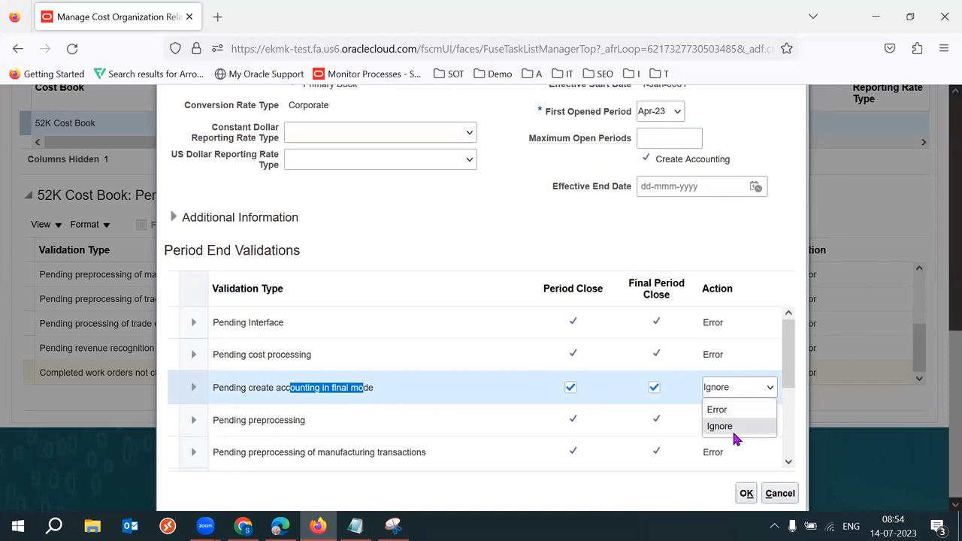
pyautogui.click(731, 412)
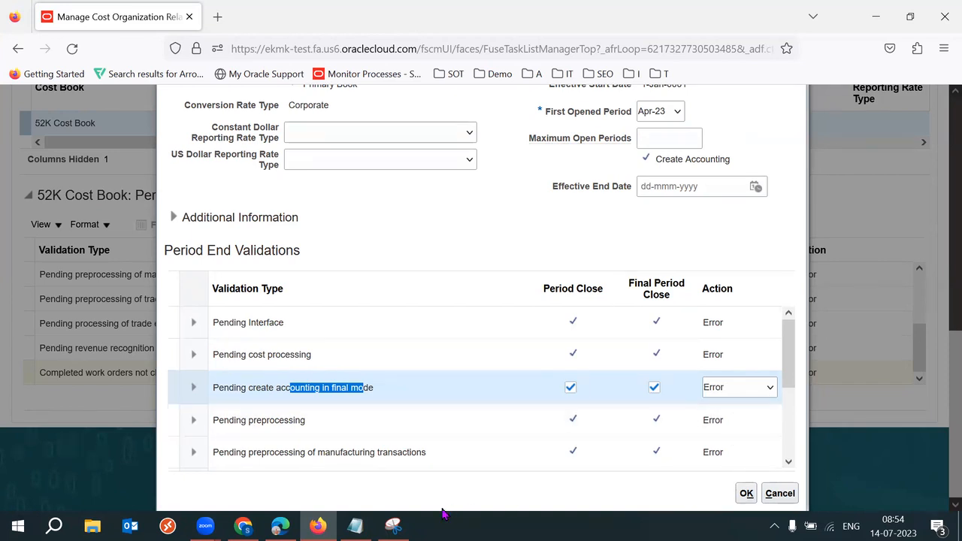
# Step: Review 'Create Accounting - Post Ledger' in the transaction note
pyautogui.click(355, 526)
pyautogui.click(501, 311)
pyautogui.moveTo(477, 268); pyautogui.dragTo(578, 272)
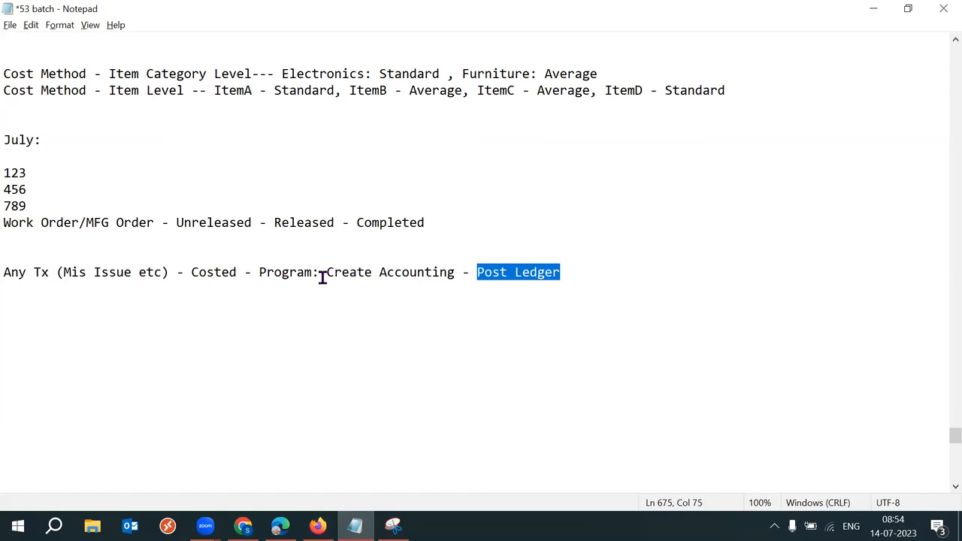
pyautogui.moveTo(322, 275); pyautogui.dragTo(475, 284)
pyautogui.click(455, 321)
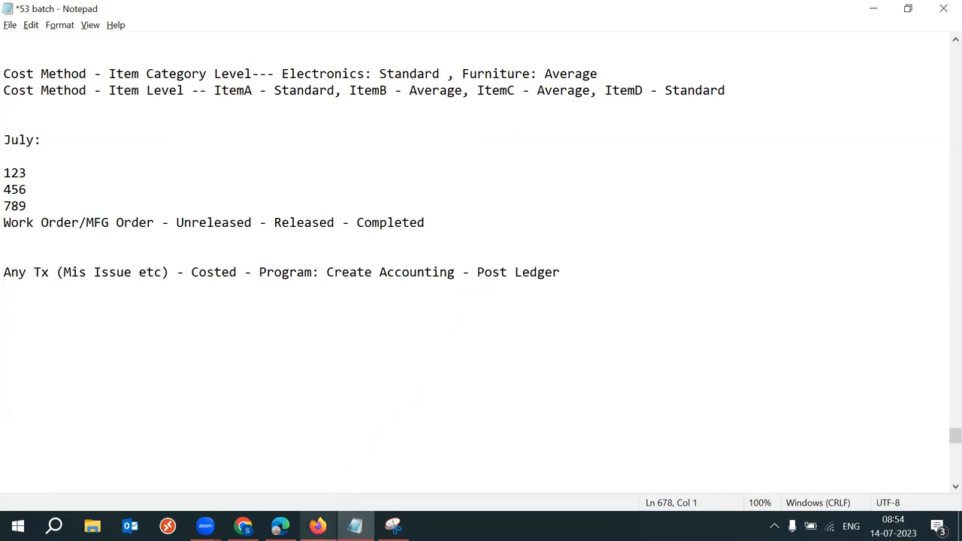
# Step: Select the Pending Interface validation, then look at 'Mis Issue etc)' in the notes
pyautogui.click(318, 527)
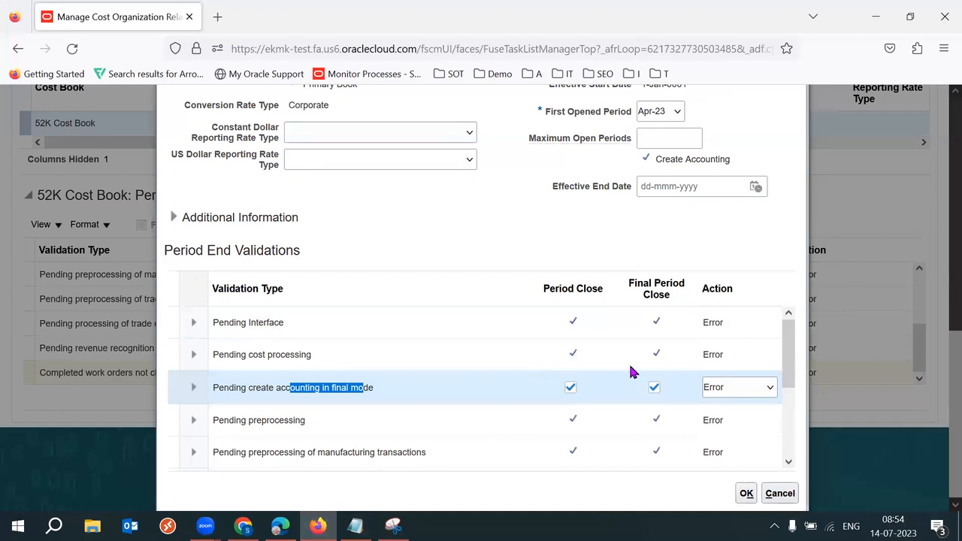
pyautogui.click(468, 322)
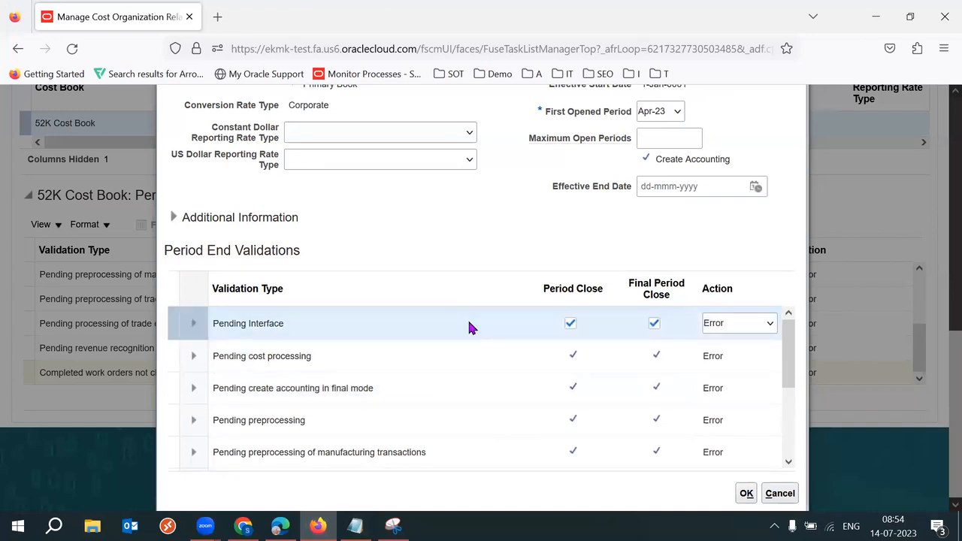
pyautogui.tripleClick(262, 324)
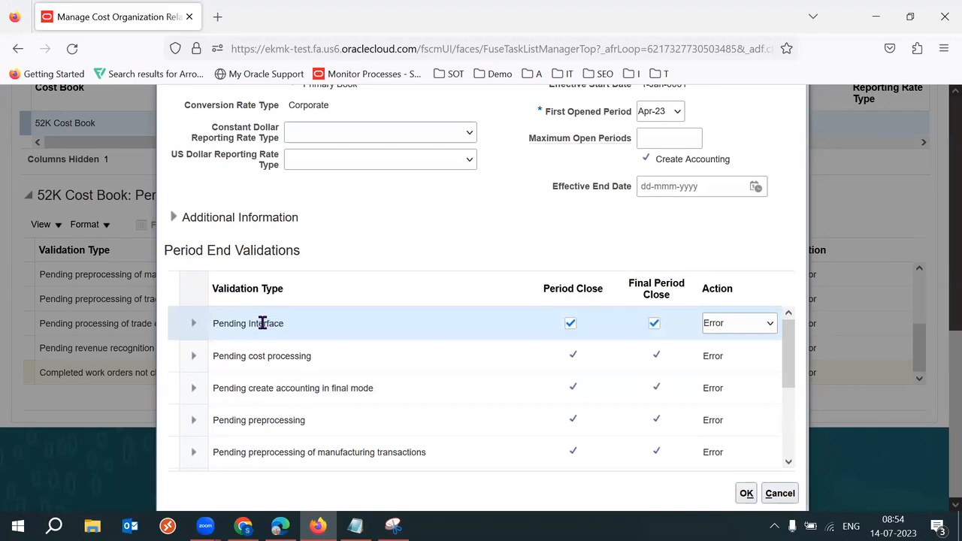
pyautogui.click(421, 232)
pyautogui.tripleClick(247, 338)
pyautogui.click(459, 218)
pyautogui.hotkey('alt', 'Tab')
pyautogui.moveTo(170, 272); pyautogui.dragTo(60, 272)
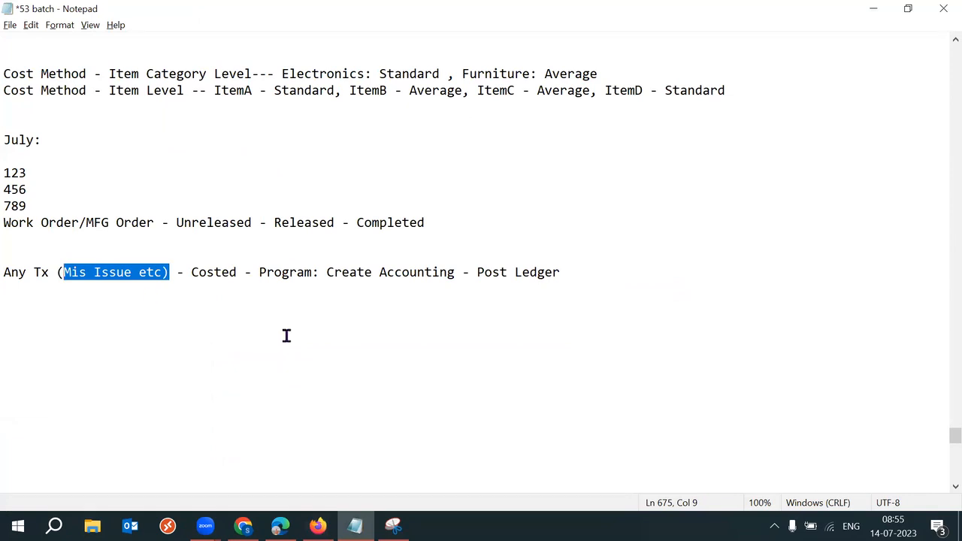
pyautogui.click(138, 283)
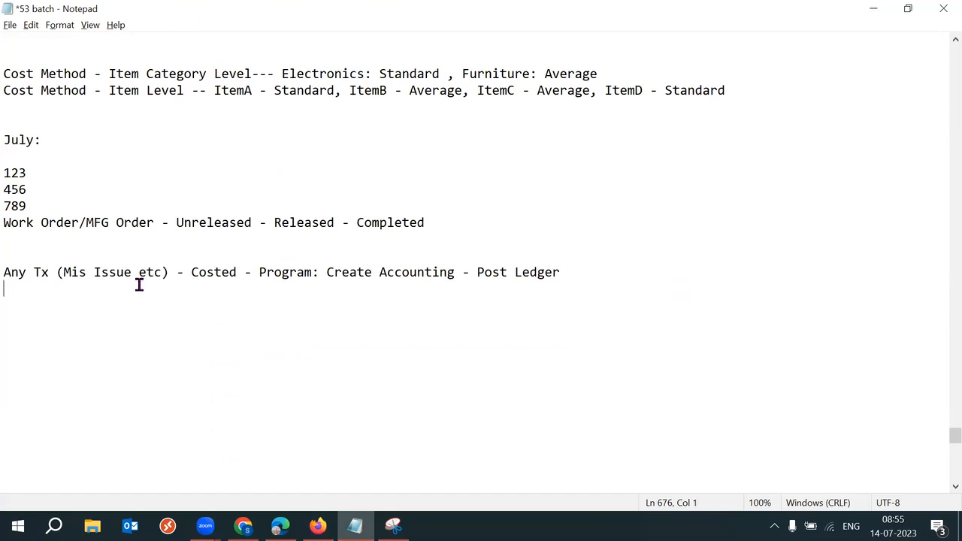
pyautogui.moveTo(137, 274); pyautogui.dragTo(63, 272)
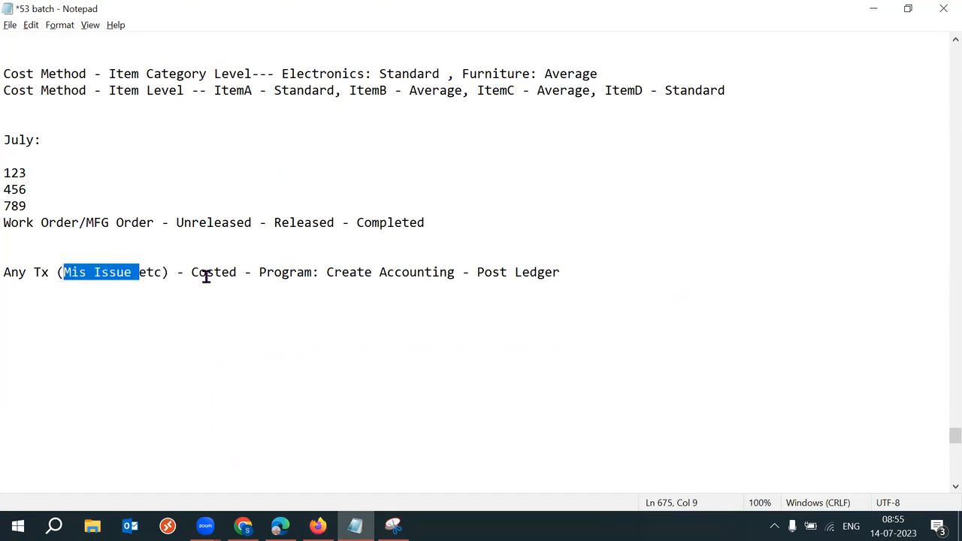
pyautogui.moveTo(183, 272); pyautogui.dragTo(245, 273)
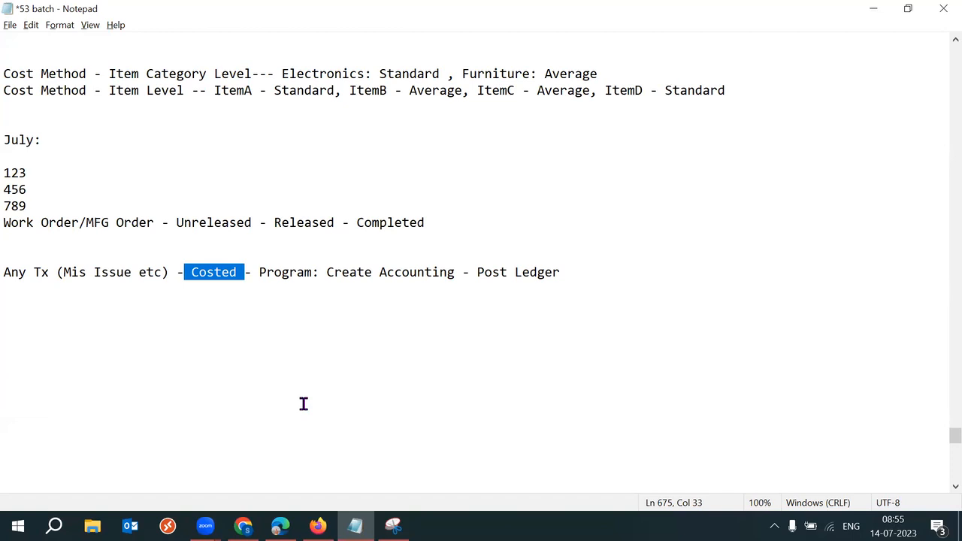
pyautogui.click(248, 326)
pyautogui.moveTo(191, 272); pyautogui.dragTo(259, 273)
pyautogui.click(318, 526)
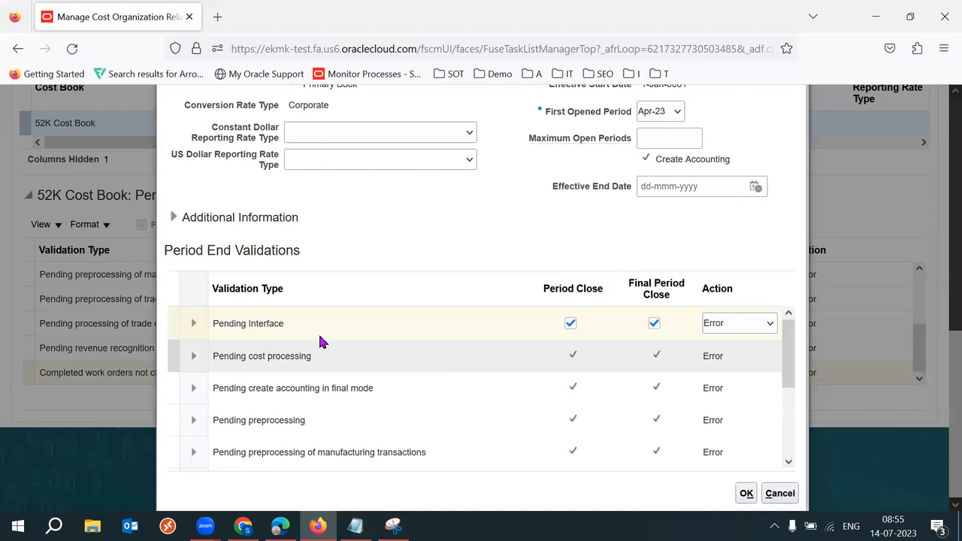
pyautogui.doubleClick(282, 323)
pyautogui.click(283, 322)
pyautogui.tripleClick(283, 323)
pyautogui.tripleClick(282, 322)
pyautogui.doubleClick(283, 323)
pyautogui.click(283, 323)
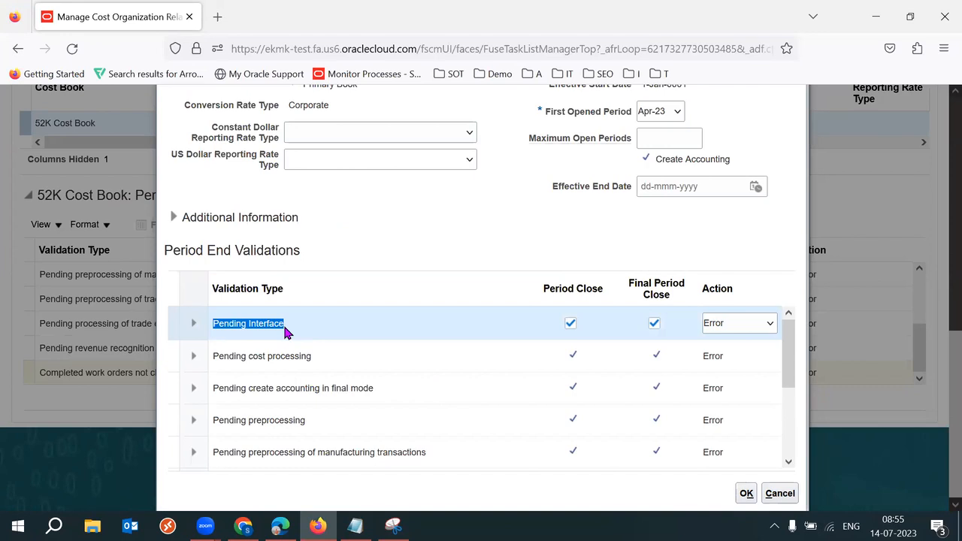
pyautogui.click(355, 526)
# Step: Add the note line 'Transfer Tranactions from Inventory to Costing' below the transaction line
pyautogui.click(608, 283)
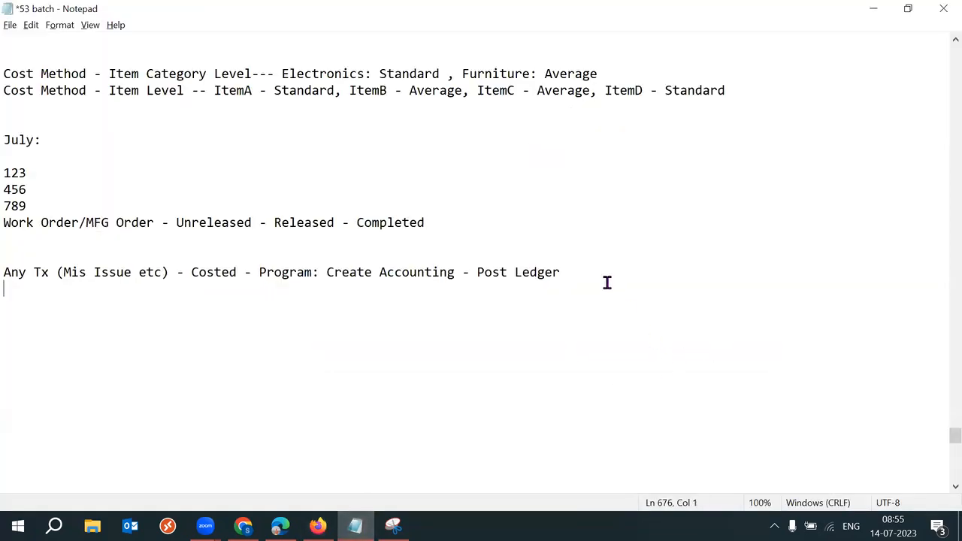
pyautogui.press('Return')
pyautogui.write('Transfer Tranactions fr')
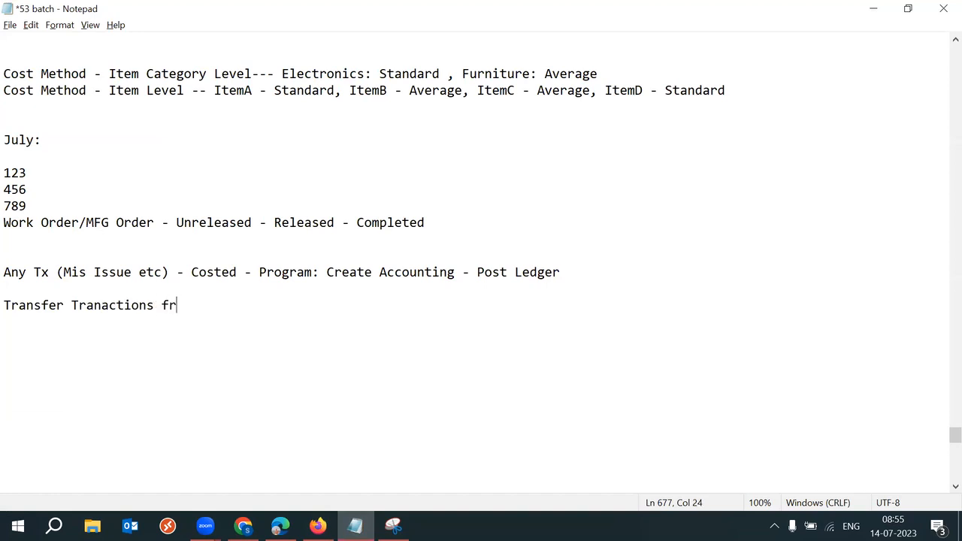
pyautogui.write('om Inventory ')
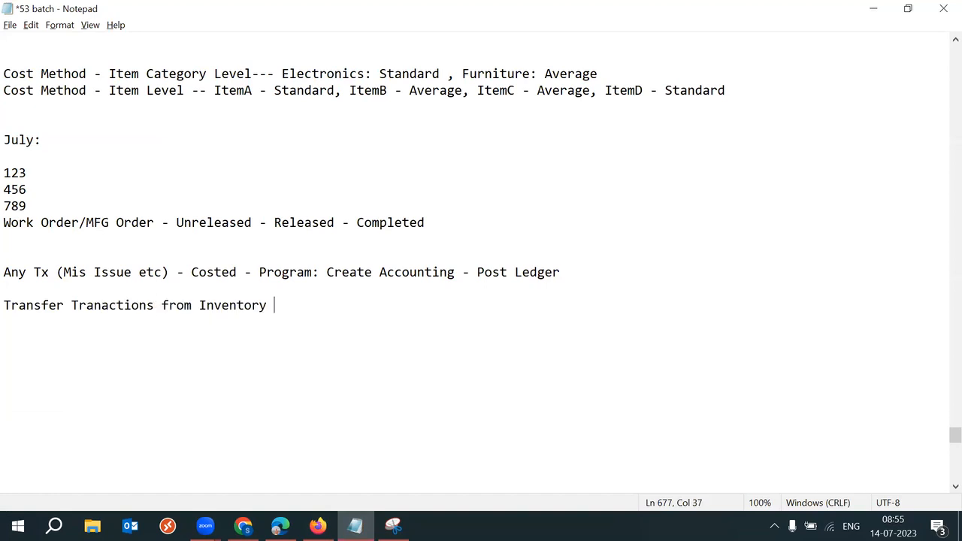
pyautogui.write('to Costing')
pyautogui.moveTo(400, 306); pyautogui.dragTo(198, 307)
pyautogui.click(421, 316)
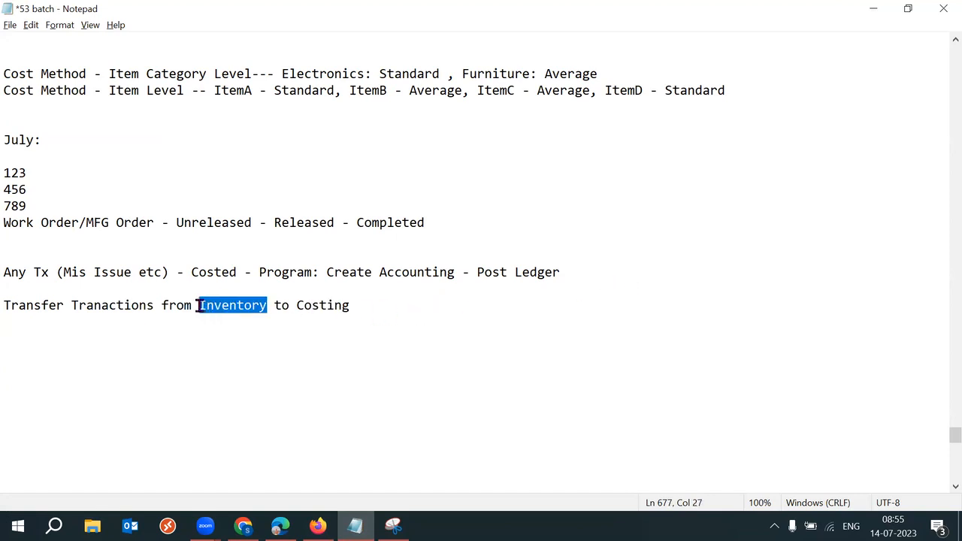
pyautogui.moveTo(297, 307); pyautogui.dragTo(352, 305)
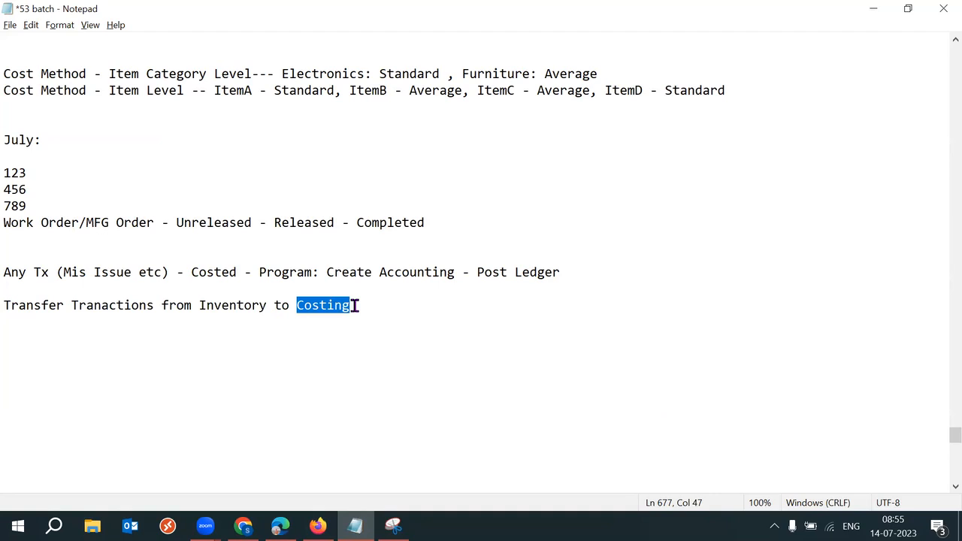
pyautogui.moveTo(193, 305); pyautogui.dragTo(356, 306)
# Step: Check the Pending Interface validation action, keeping it at Error
pyautogui.click(319, 526)
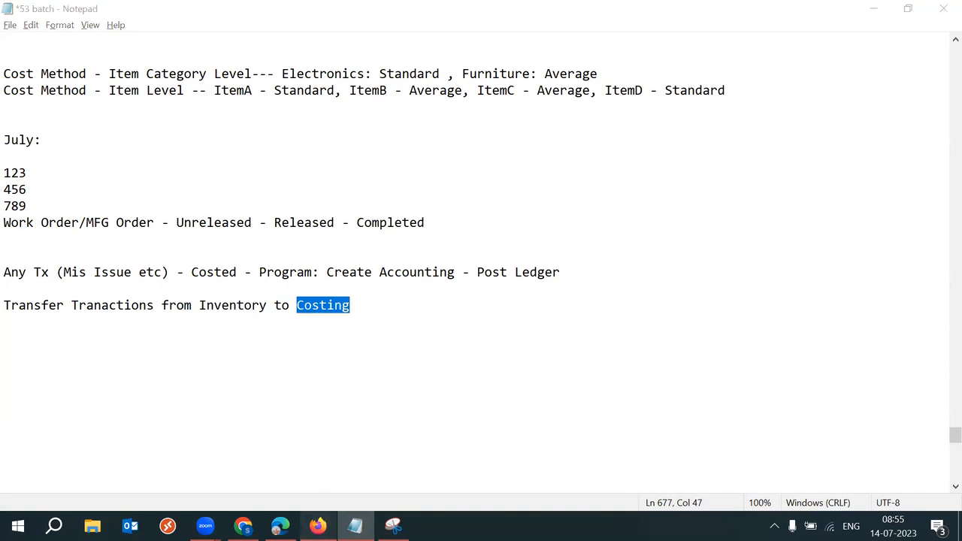
pyautogui.click(324, 326)
pyautogui.click(736, 326)
pyautogui.click(737, 345)
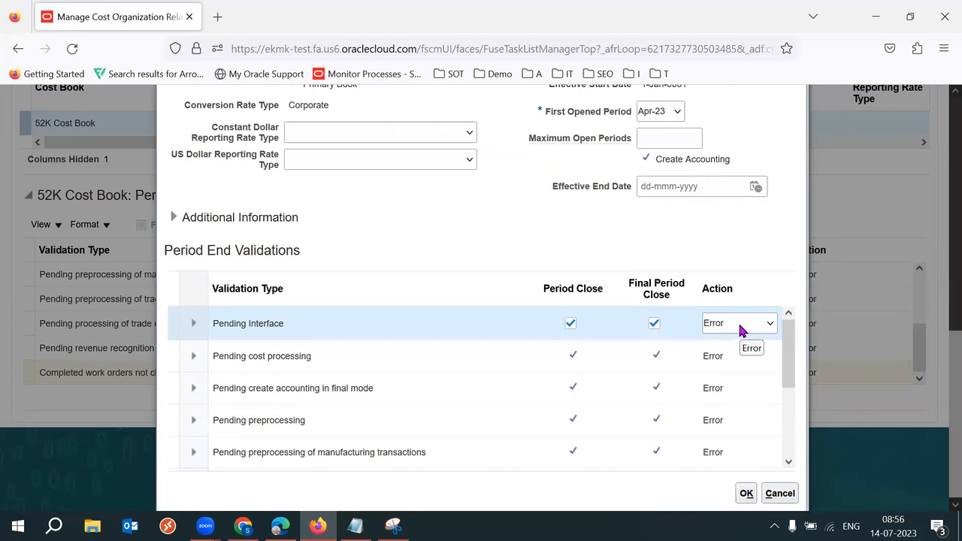
# Step: Review the Inventory and Costing words in the transfer note
pyautogui.click(355, 526)
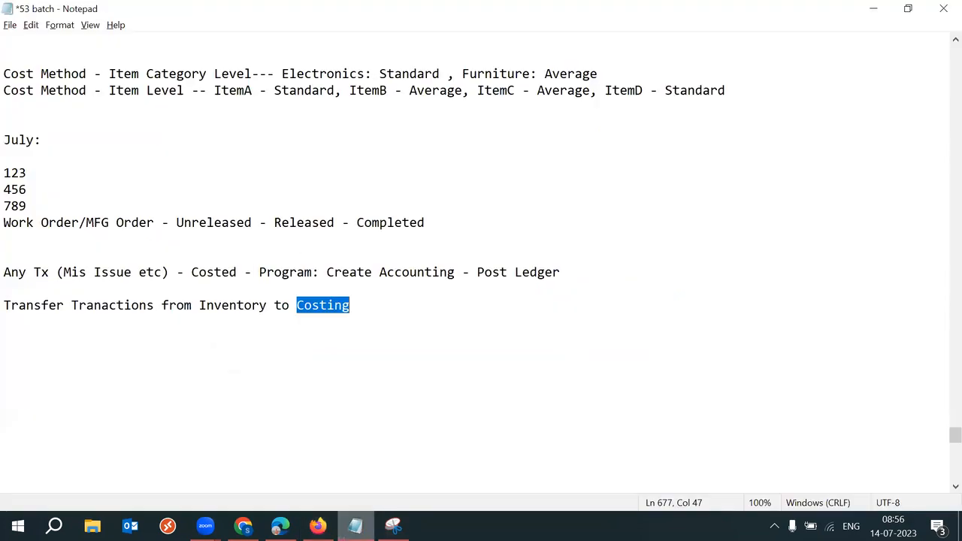
pyautogui.moveTo(267, 305); pyautogui.dragTo(194, 307)
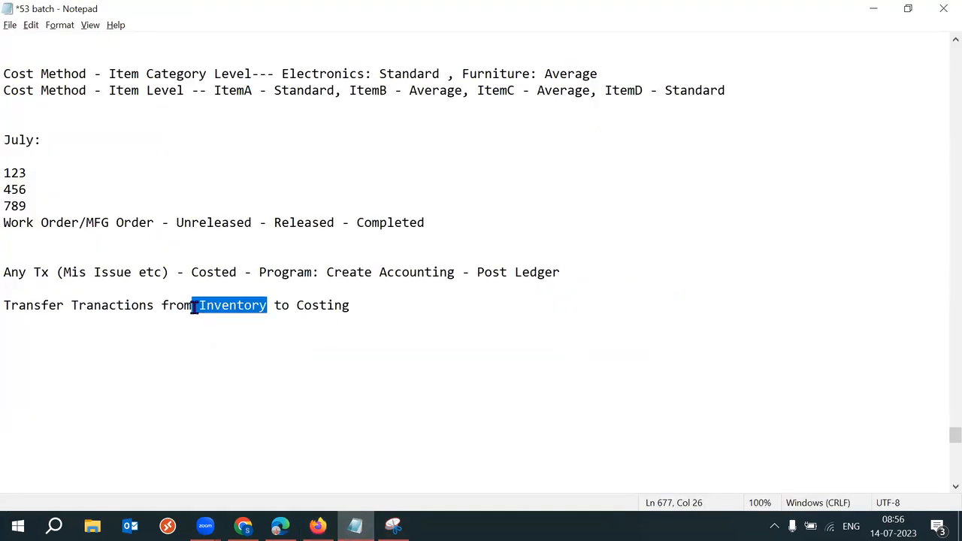
pyautogui.moveTo(304, 305); pyautogui.dragTo(3, 304)
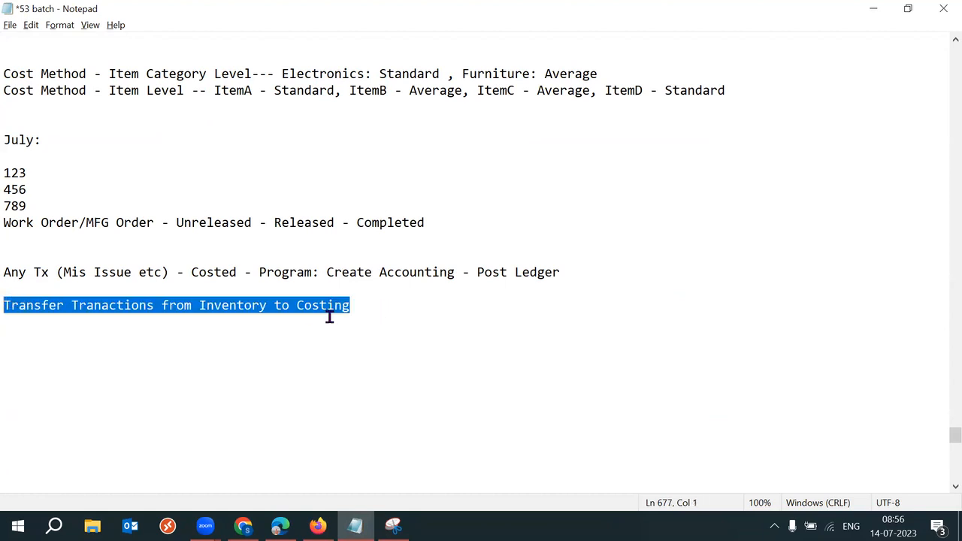
pyautogui.click(408, 322)
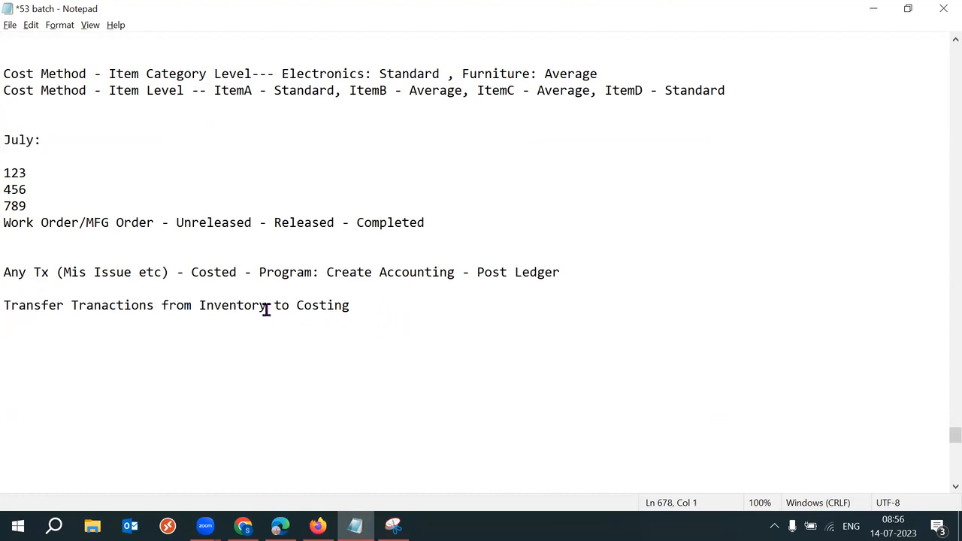
pyautogui.moveTo(266, 310); pyautogui.dragTo(199, 305)
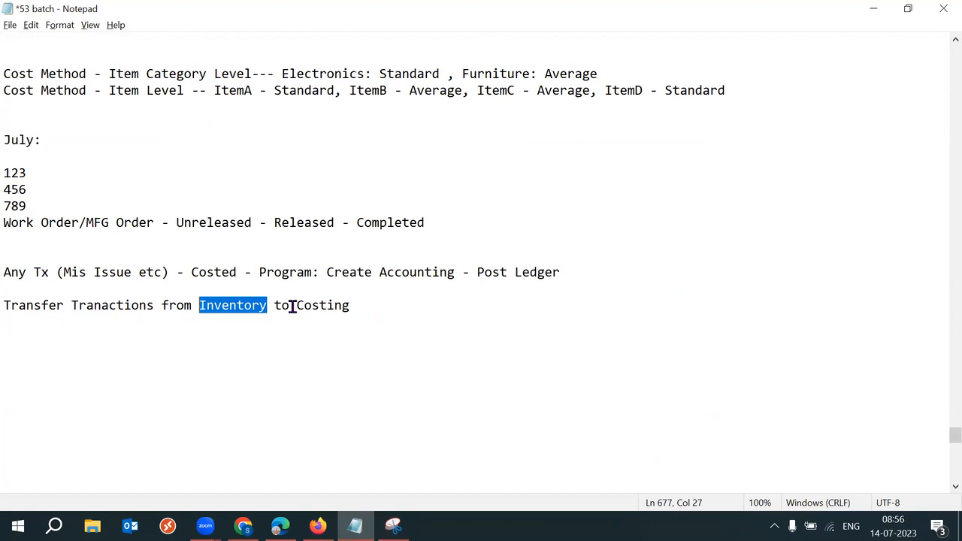
pyautogui.moveTo(294, 308); pyautogui.dragTo(371, 307)
pyautogui.click(318, 526)
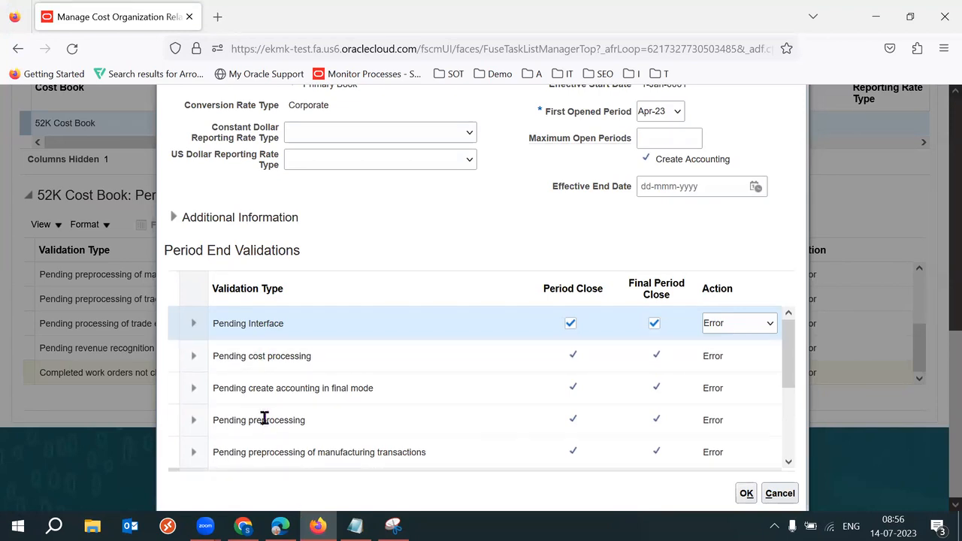
pyautogui.moveTo(790, 343)
pyautogui.mouseDown()
pyautogui.moveTo(795, 430)
pyautogui.moveTo(793, 327)
pyautogui.mouseUp()
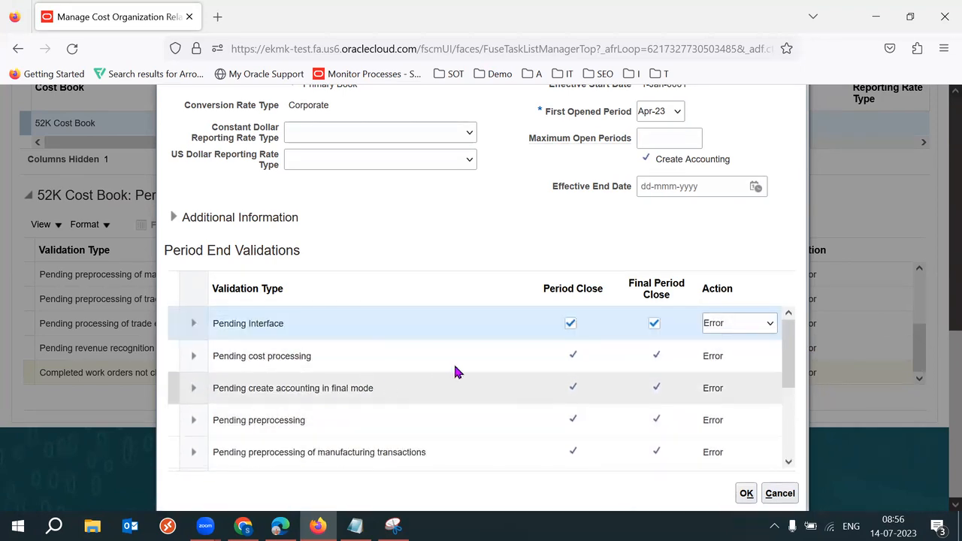
pyautogui.click(506, 234)
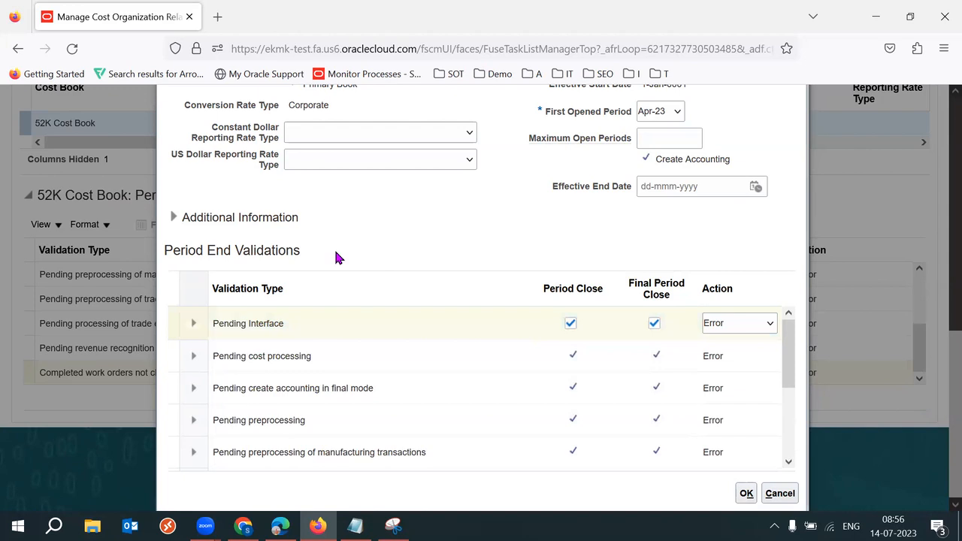
pyautogui.tripleClick(273, 252)
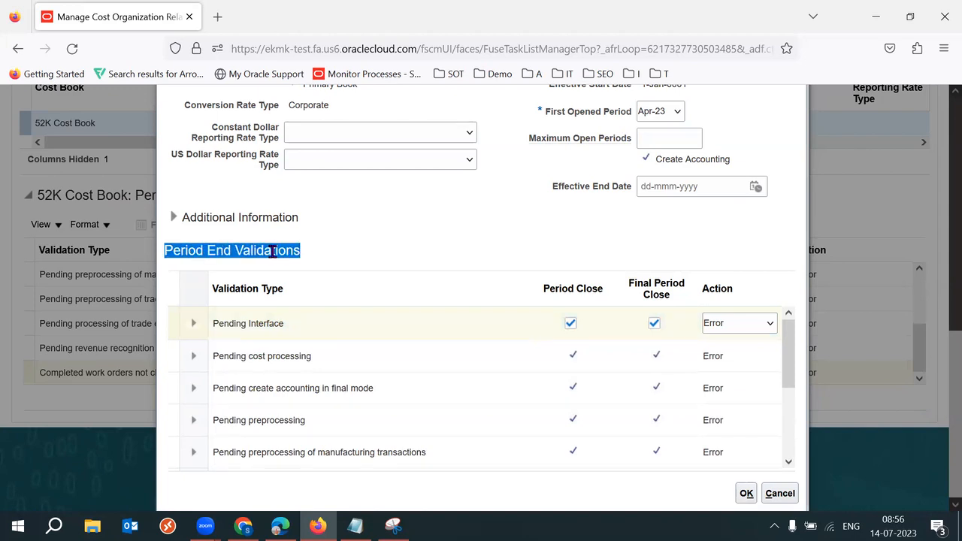
pyautogui.click(273, 252)
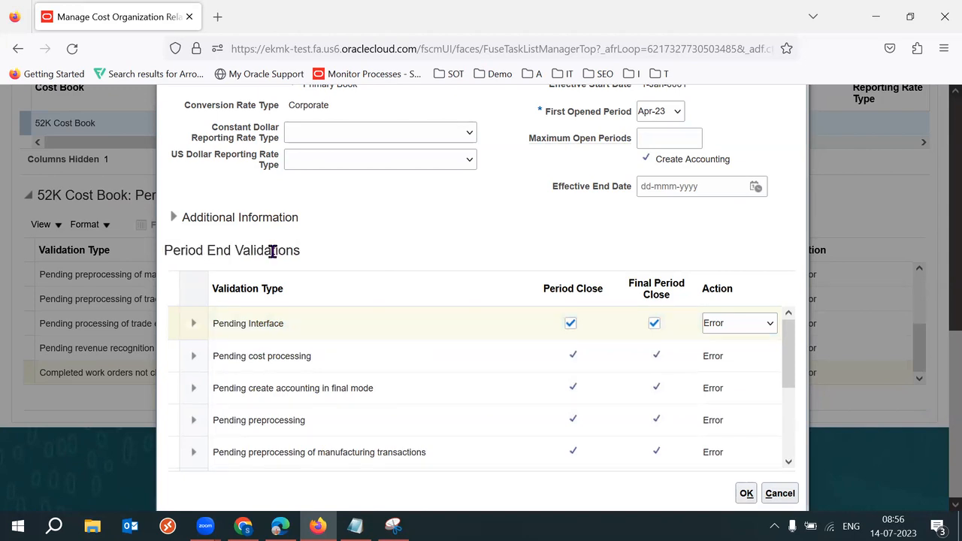
pyautogui.moveTo(235, 251); pyautogui.dragTo(323, 259)
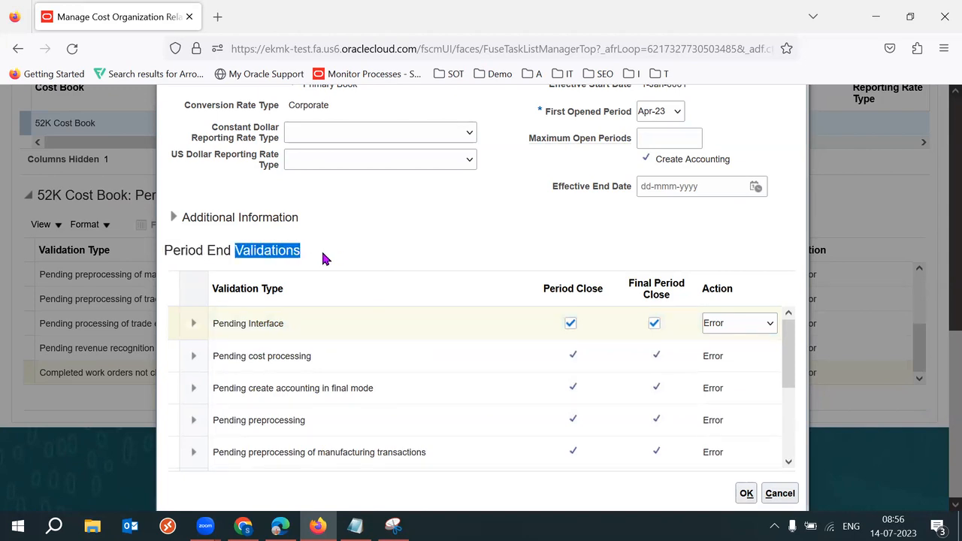
pyautogui.click(324, 258)
pyautogui.moveTo(243, 252); pyautogui.dragTo(304, 257)
pyautogui.click(305, 253)
pyautogui.moveTo(235, 251); pyautogui.dragTo(303, 258)
pyautogui.click(259, 339)
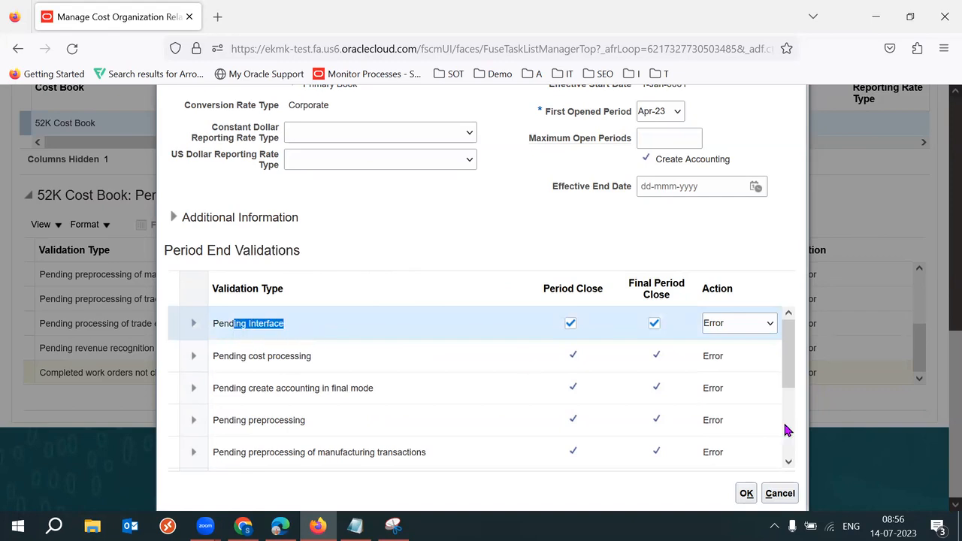
pyautogui.scroll(-1, 787, 351)
pyautogui.moveTo(335, 352); pyautogui.dragTo(412, 353)
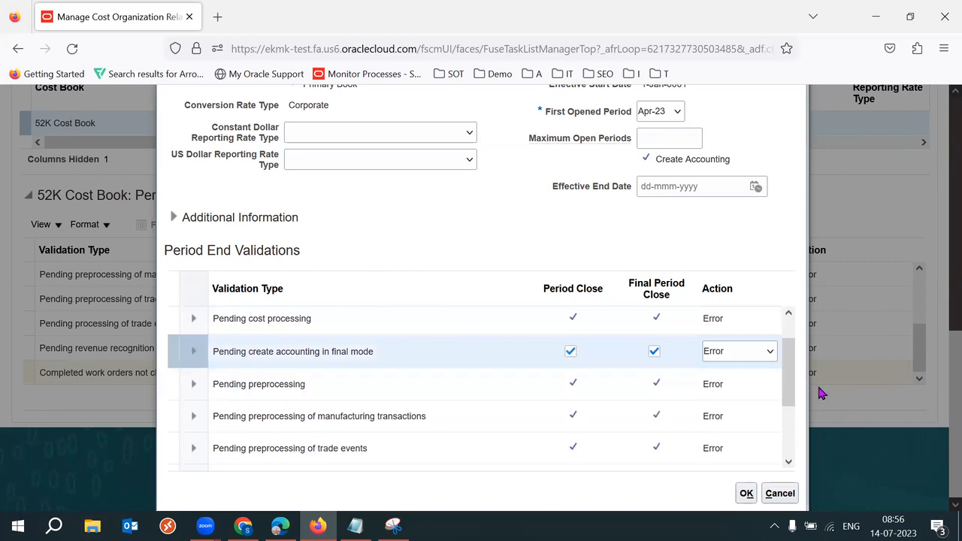
pyautogui.moveTo(790, 361); pyautogui.dragTo(799, 426)
pyautogui.click(353, 454)
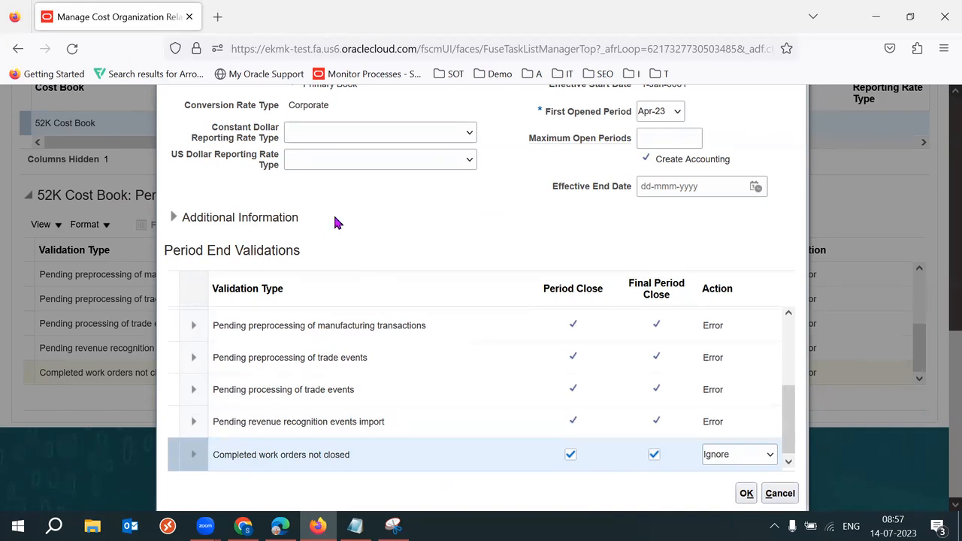
pyautogui.moveTo(207, 250); pyautogui.dragTo(287, 251)
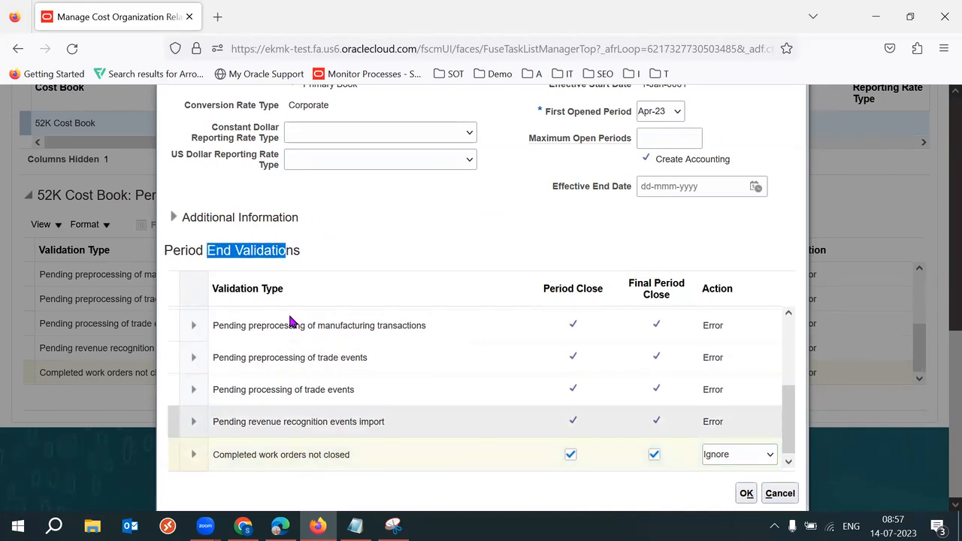
# Step: Set revenue recognition import, trade event processing and preprocessing, and manufacturing transactions validations to Ignore
pyautogui.click(745, 423)
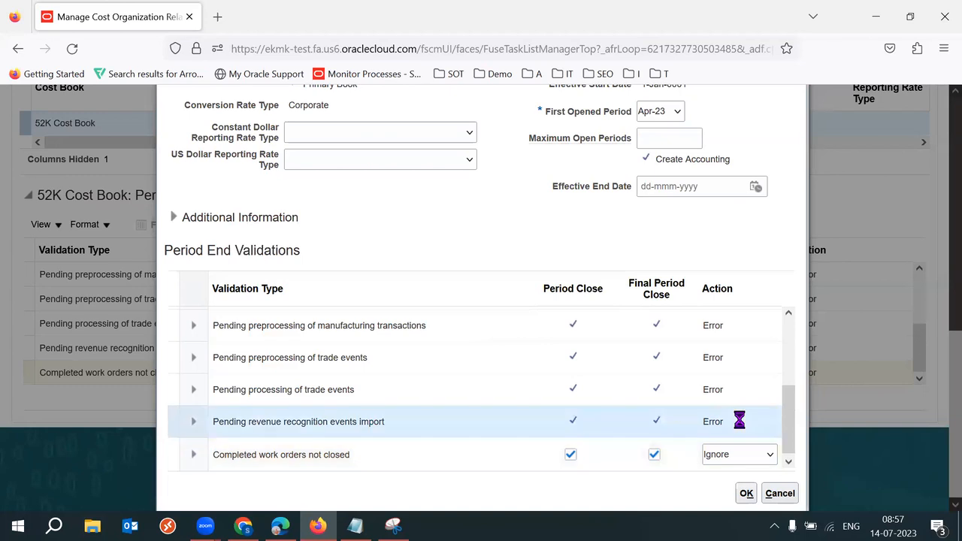
pyautogui.click(756, 426)
pyautogui.click(728, 459)
pyautogui.click(731, 388)
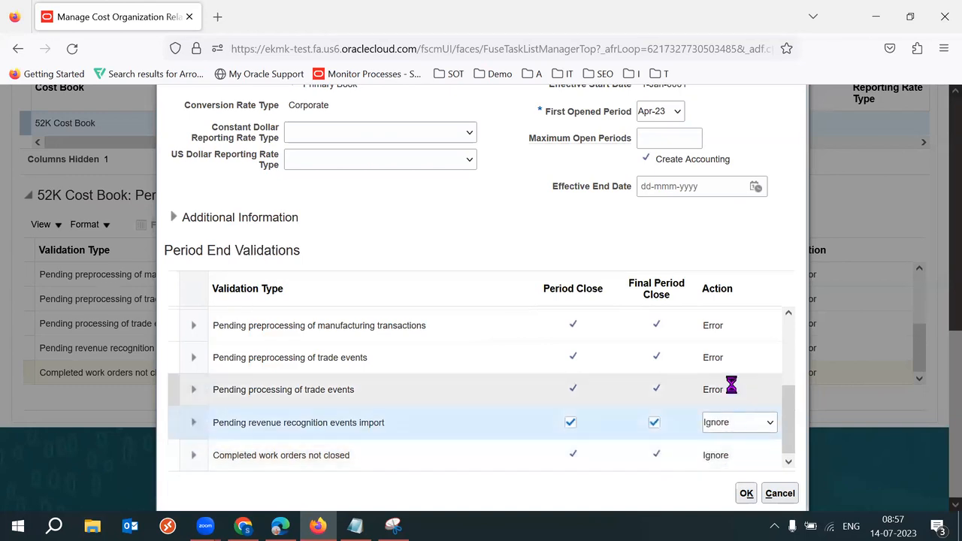
pyautogui.click(749, 391)
pyautogui.click(741, 429)
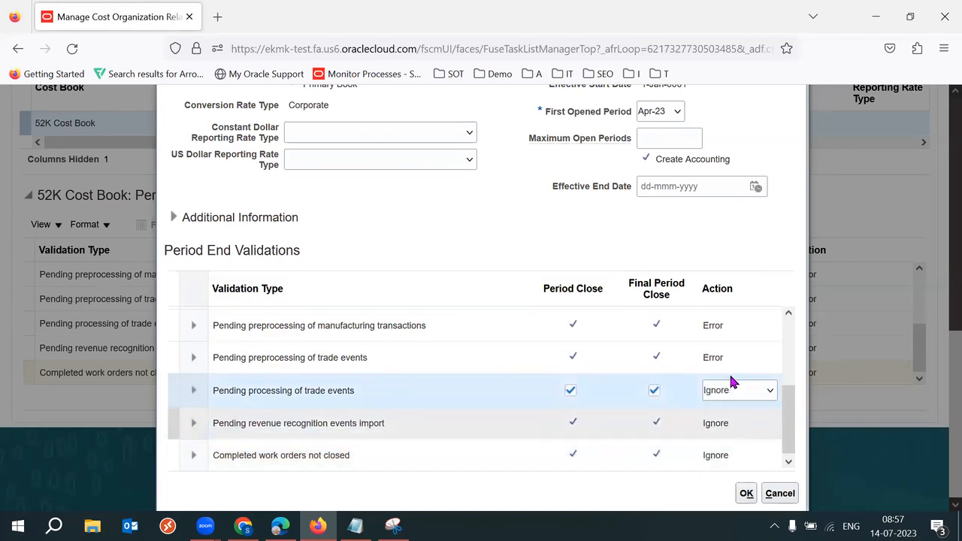
pyautogui.click(730, 358)
pyautogui.click(734, 359)
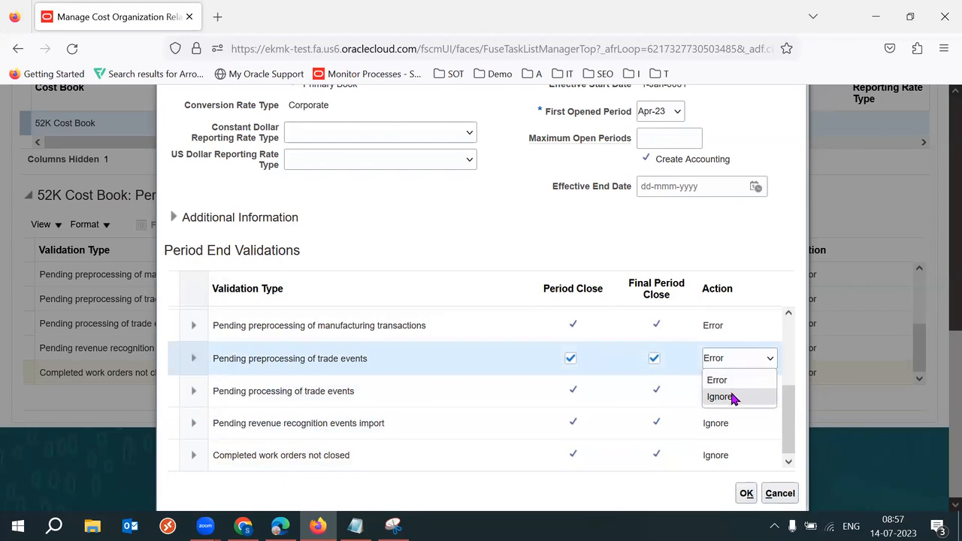
pyautogui.click(728, 396)
pyautogui.click(730, 327)
pyautogui.click(747, 329)
pyautogui.click(737, 365)
# Step: Revert manufacturing transactions and preprocessing of trade events validations back to Error
pyautogui.moveTo(790, 401); pyautogui.dragTo(790, 350)
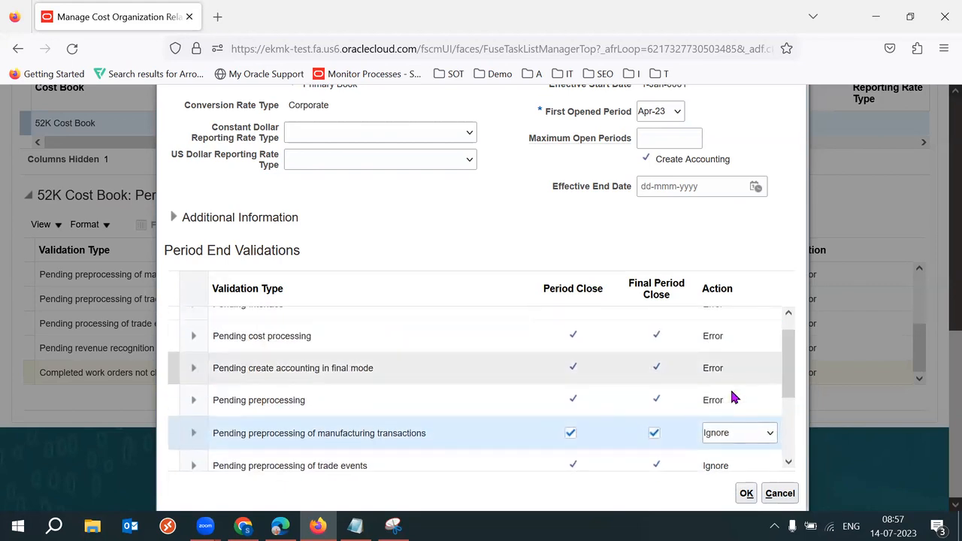
pyautogui.click(732, 399)
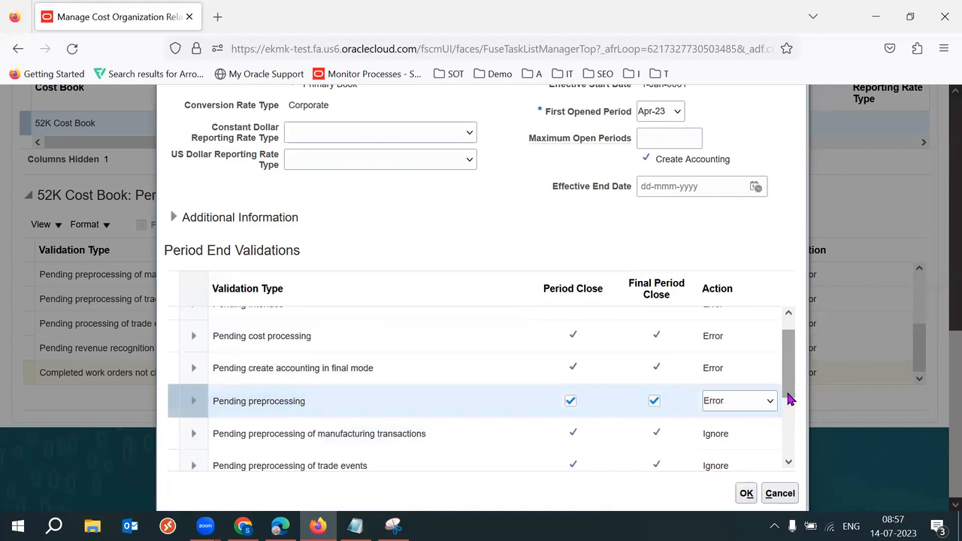
pyautogui.moveTo(796, 376); pyautogui.dragTo(795, 399)
pyautogui.click(756, 397)
pyautogui.click(761, 399)
pyautogui.click(742, 415)
pyautogui.click(752, 424)
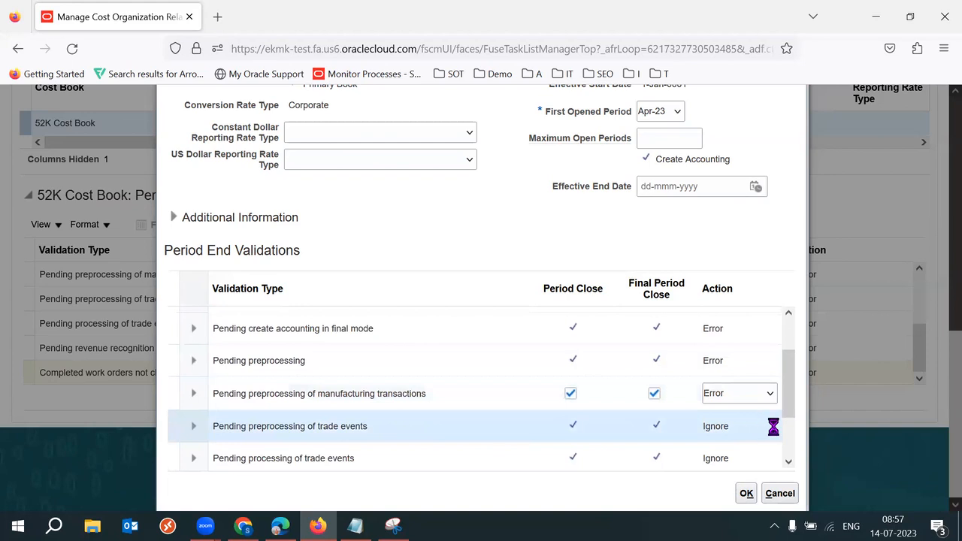
pyautogui.click(756, 430)
pyautogui.click(745, 447)
# Step: Set processing of trade events, revenue recognition import and Completed work orders not closed to Error
pyautogui.moveTo(790, 401); pyautogui.dragTo(790, 428)
pyautogui.click(741, 421)
pyautogui.click(738, 417)
pyautogui.click(722, 436)
pyautogui.moveTo(791, 409); pyautogui.dragTo(794, 434)
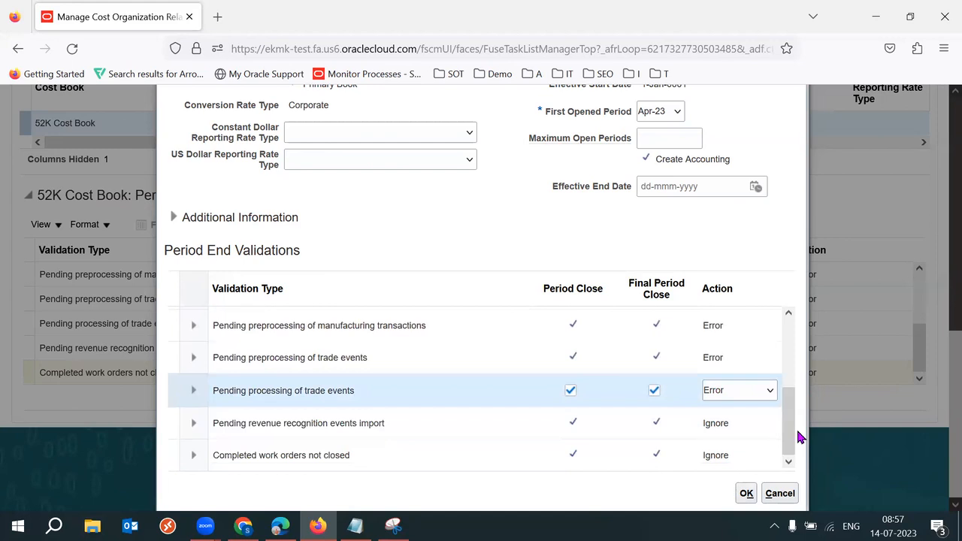
pyautogui.click(751, 425)
pyautogui.click(744, 425)
pyautogui.click(720, 444)
pyautogui.click(740, 451)
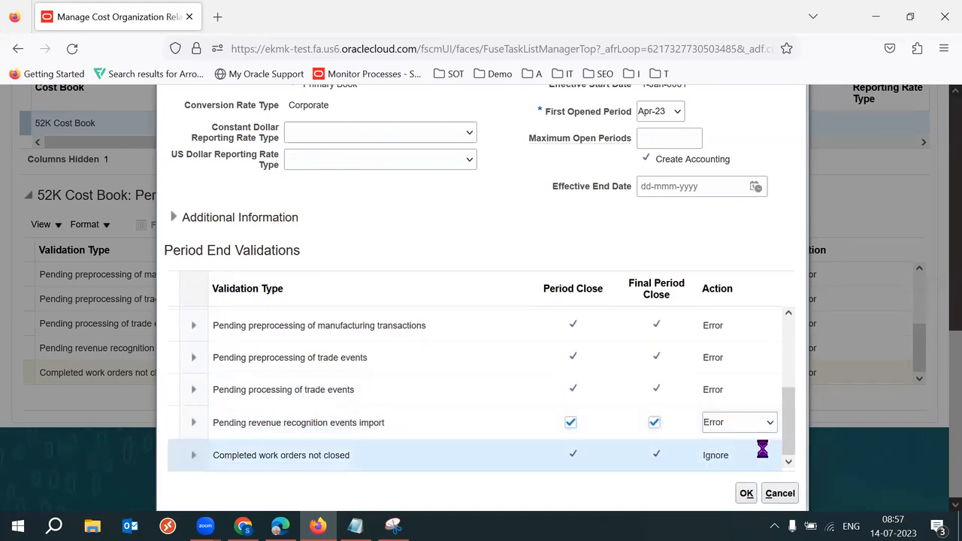
pyautogui.click(756, 458)
pyautogui.click(722, 475)
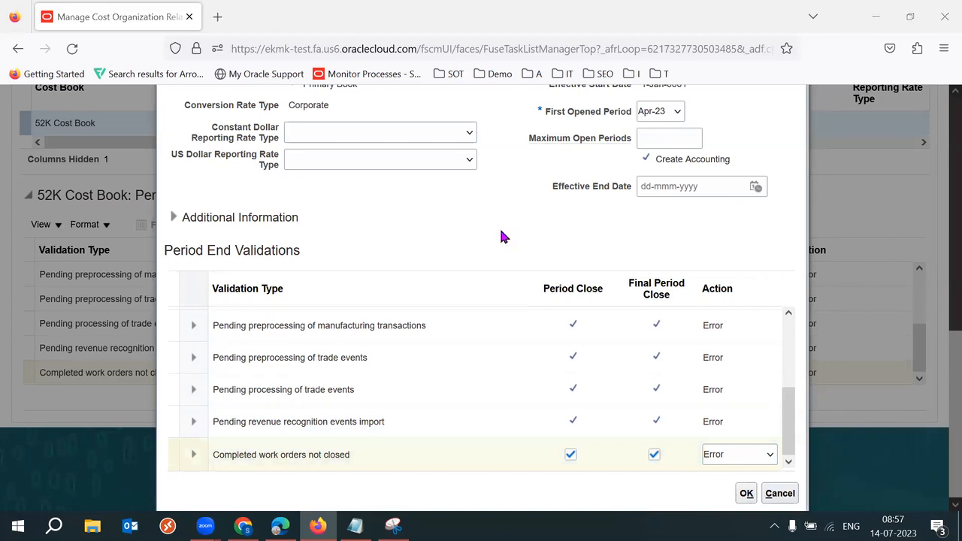
# Step: Accept the Edit Cost Book dialog with all period end validations at Error, then save and close
pyautogui.moveTo(791, 420); pyautogui.dragTo(789, 331)
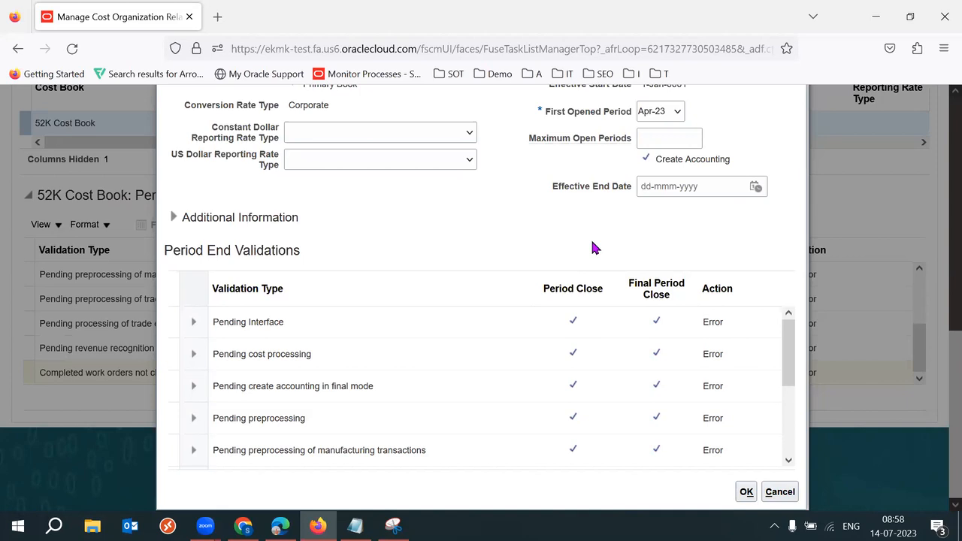
pyautogui.click(748, 493)
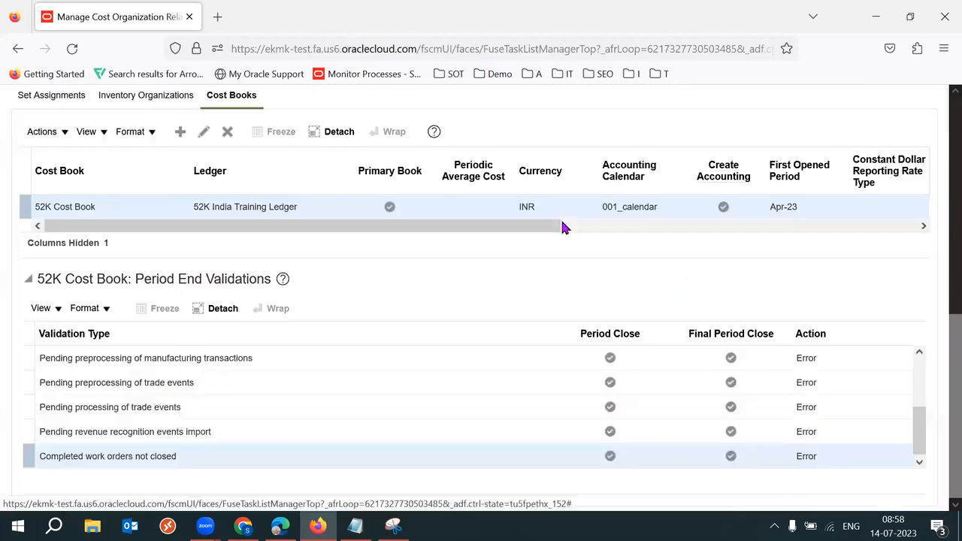
pyautogui.scroll(8, 940, 426)
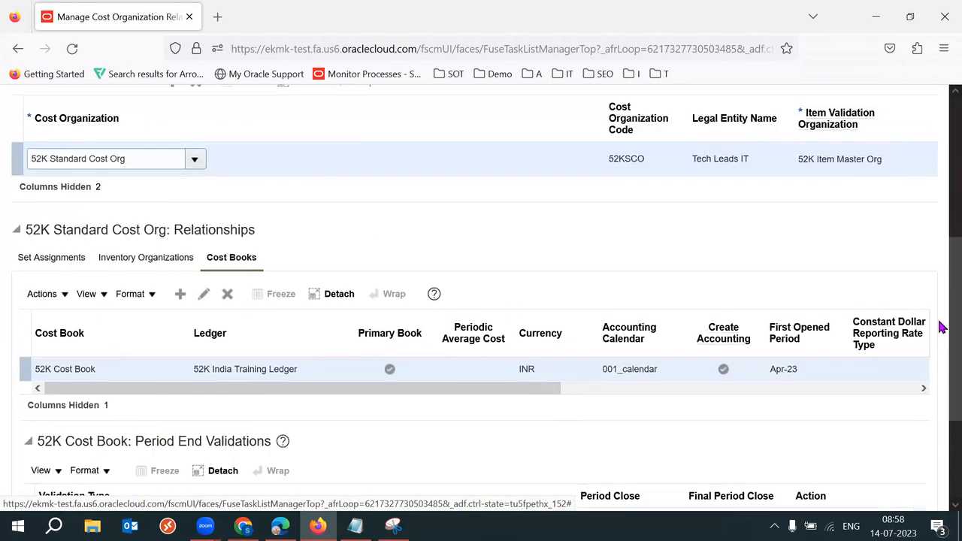
pyautogui.scroll(1, 940, 217)
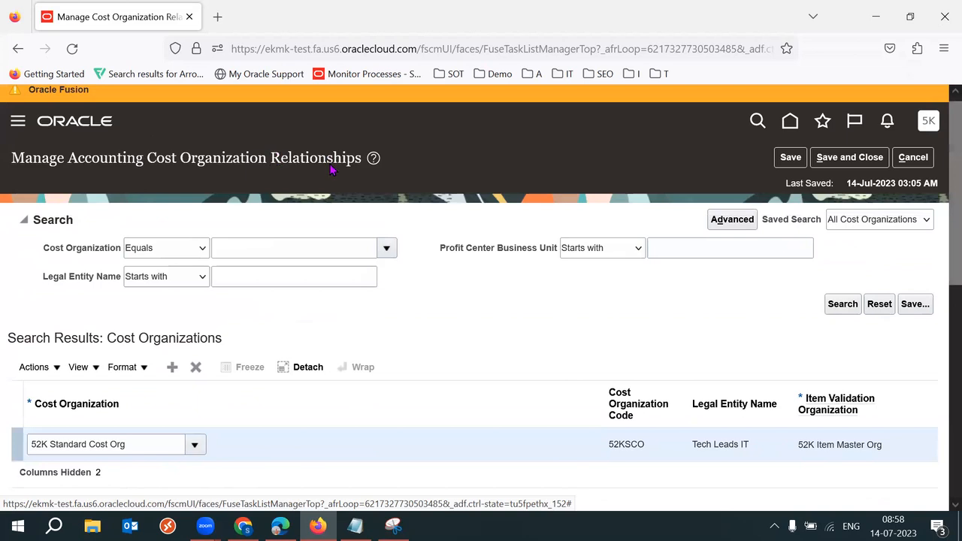
pyautogui.click(870, 157)
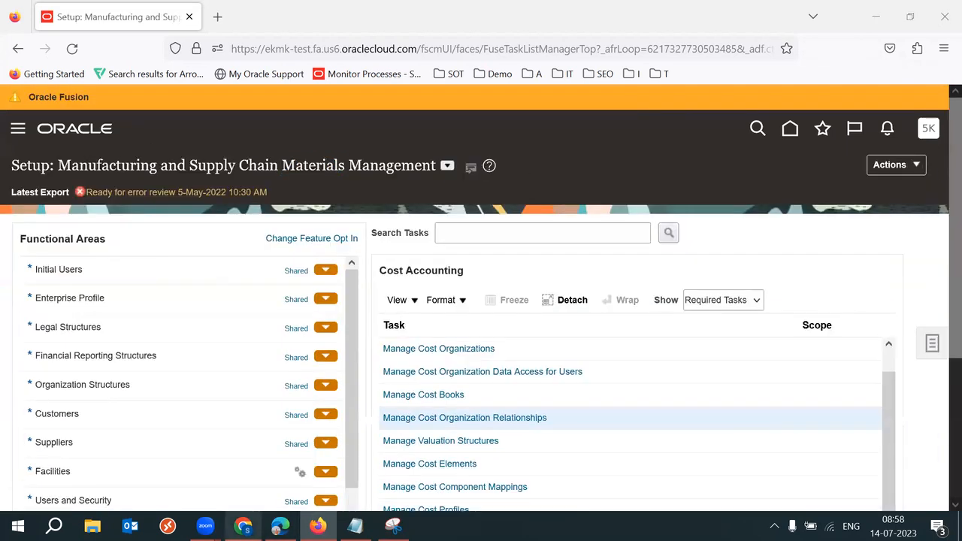
# Step: Bring up the Costing Setups spreadsheet and move down through the setup steps in column B
pyautogui.click(242, 527)
pyautogui.click(202, 377)
pyautogui.click(202, 381)
pyautogui.press('Down')
pyautogui.press('Down')
pyautogui.press('Down')
pyautogui.press('Down')
pyautogui.press('Down')
pyautogui.press('Down')
pyautogui.press('Down')
pyautogui.press('Down')
pyautogui.press('Down')
pyautogui.press('Down')
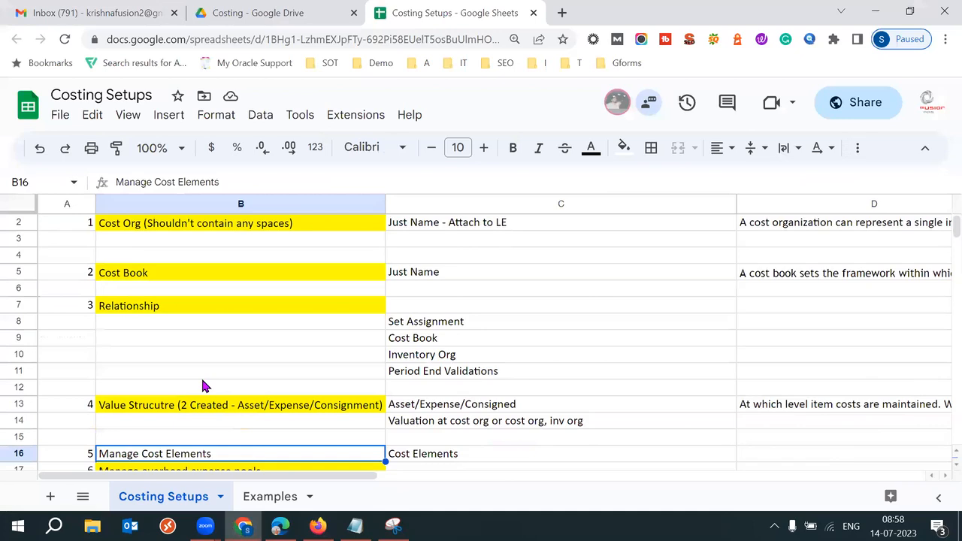
pyautogui.click(86, 322)
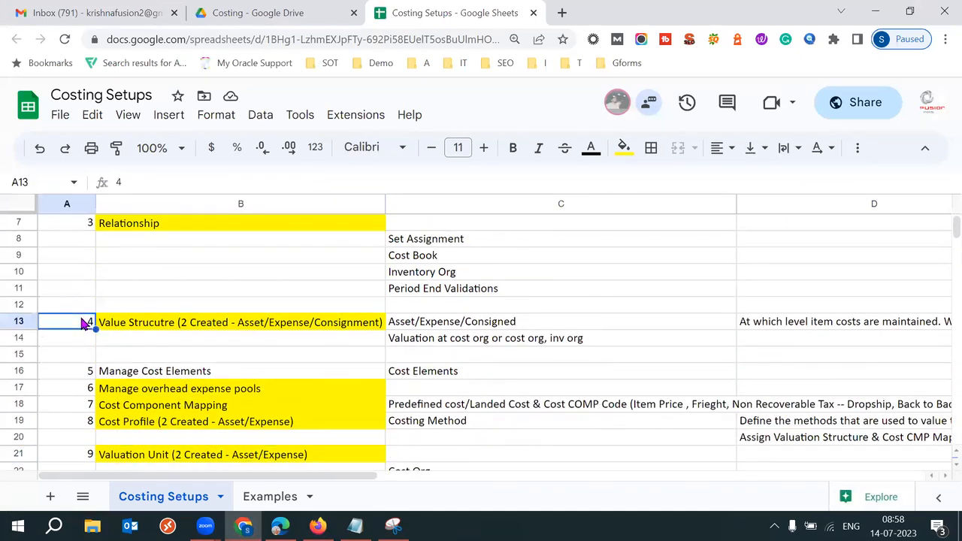
pyautogui.click(225, 327)
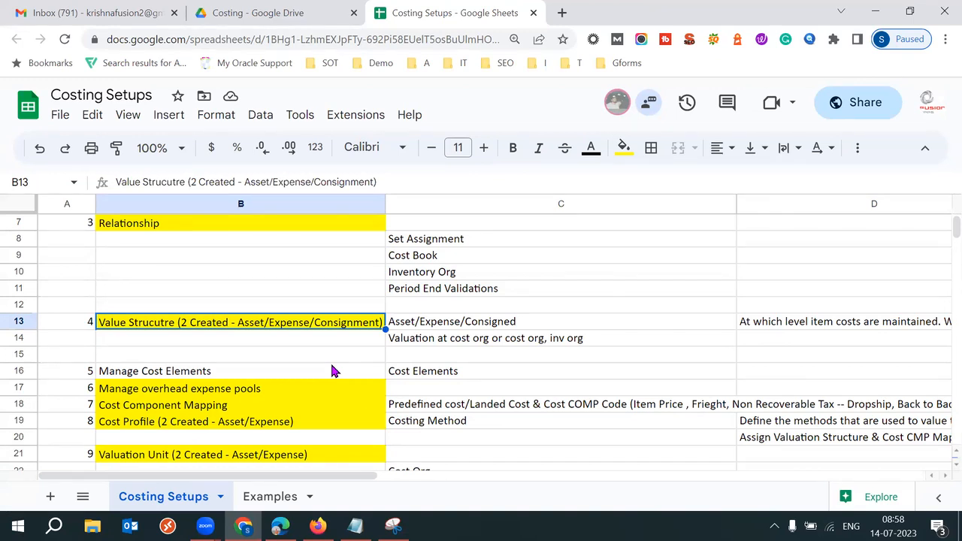
pyautogui.click(443, 340)
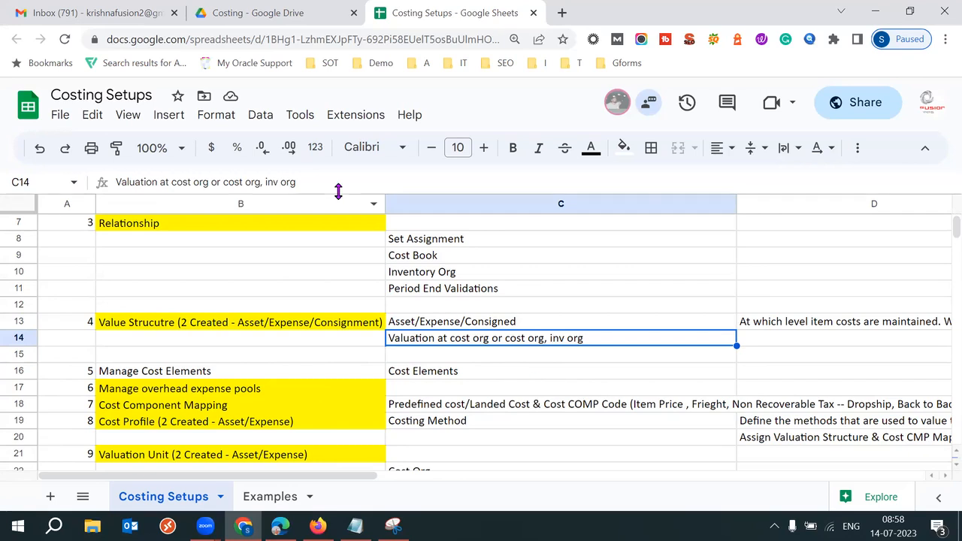
pyautogui.moveTo(266, 182); pyautogui.dragTo(294, 181)
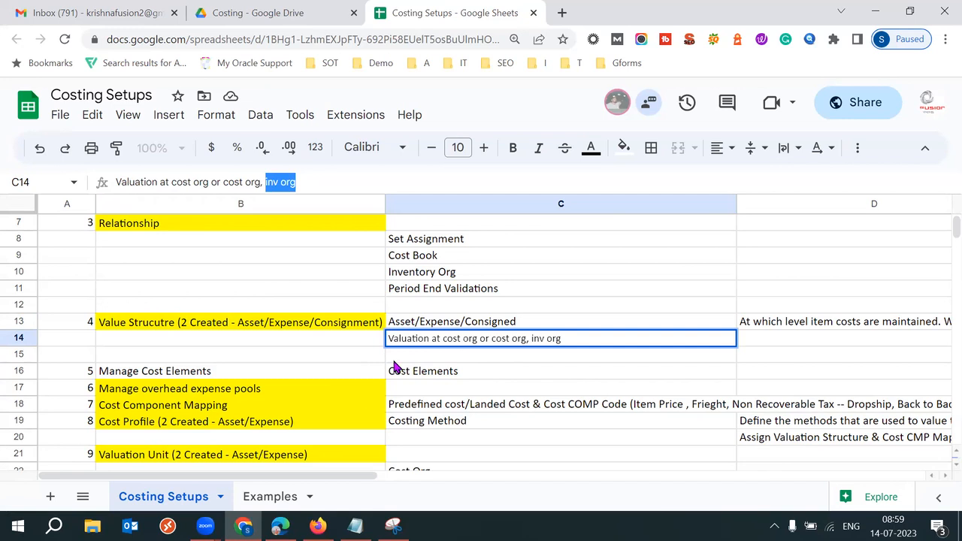
pyautogui.click(355, 526)
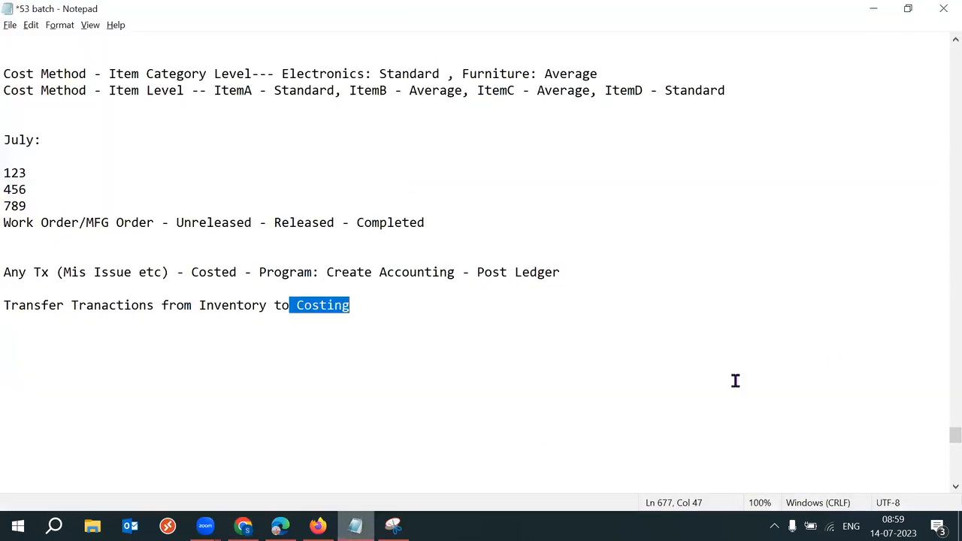
# Step: Below the Transfer line, type indented 'Cost Org' above 'Inv Org1, Inv Org2'
pyautogui.click(419, 314)
pyautogui.press('Return')
pyautogui.press('Return')
pyautogui.press('Return')
pyautogui.press('Return')
pyautogui.press('Tab')
pyautogui.write('Inv Org')
pyautogui.press('Up')
pyautogui.press('Up')
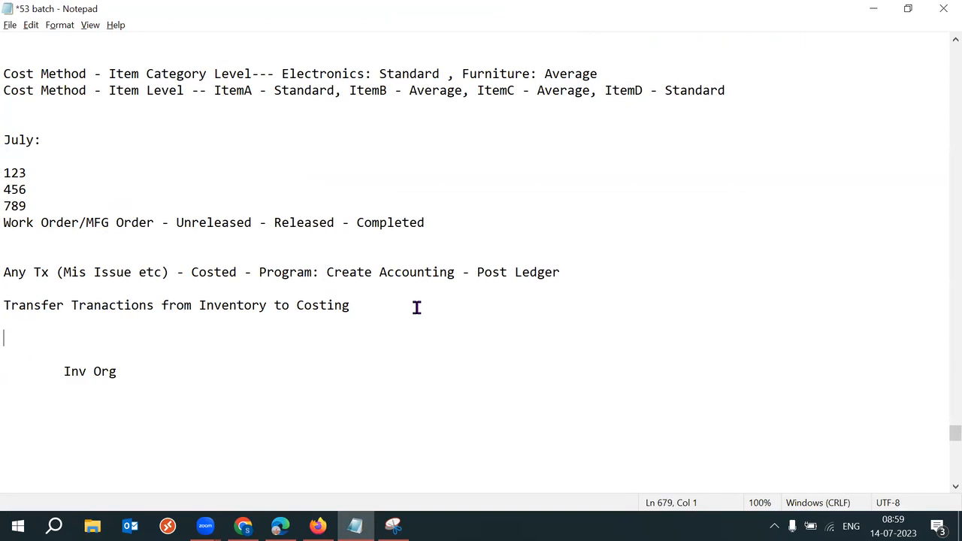
pyautogui.press('Return')
pyautogui.press('Tab')
pyautogui.write('Cost Org')
pyautogui.moveTo(51, 361); pyautogui.dragTo(155, 345)
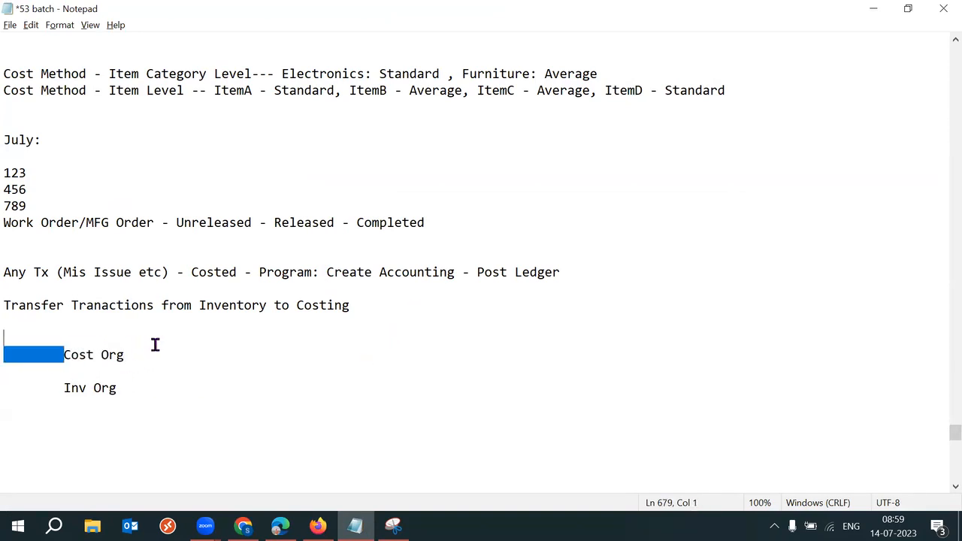
pyautogui.moveTo(117, 388); pyautogui.dragTo(75, 385)
pyautogui.click(153, 389)
pyautogui.write('1, Inv Org2')
pyautogui.click(58, 354)
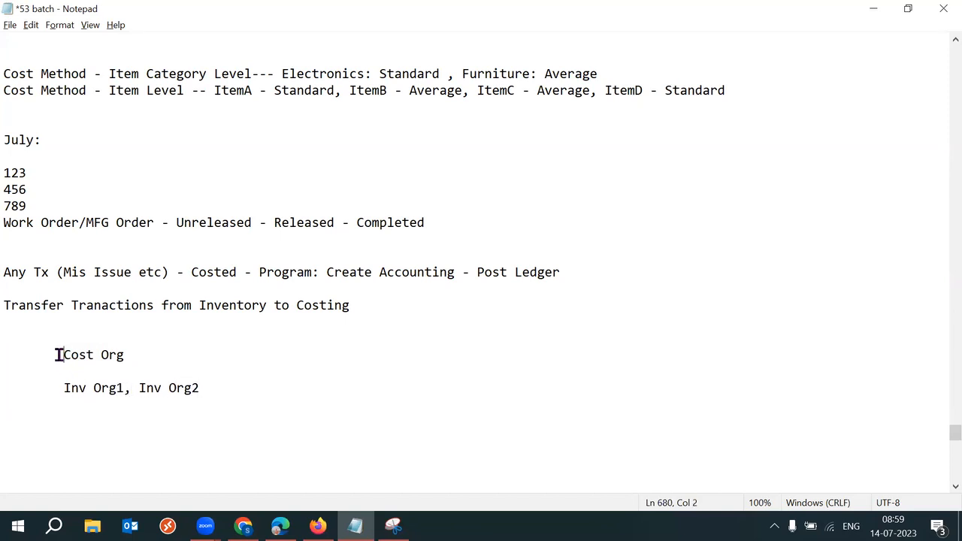
pyautogui.press('Tab')
# Step: Add indented 'RM' and 'FG' lines beneath the inventory orgs line
pyautogui.moveTo(60, 389); pyautogui.dragTo(212, 392)
pyautogui.moveTo(123, 357); pyautogui.dragTo(196, 358)
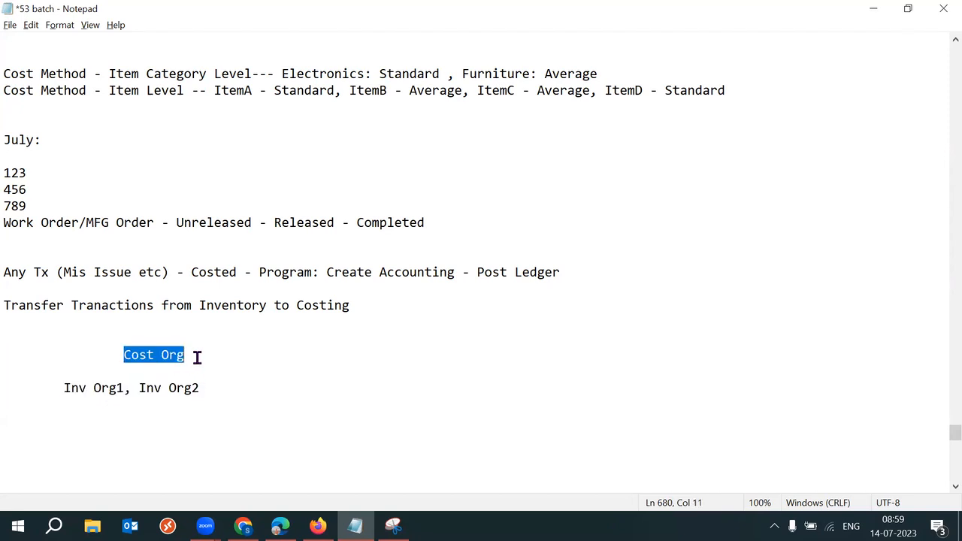
pyautogui.click(233, 394)
pyautogui.press('Return')
pyautogui.press('Tab')
pyautogui.press('Return')
pyautogui.press('Tab')
pyautogui.write('SI')
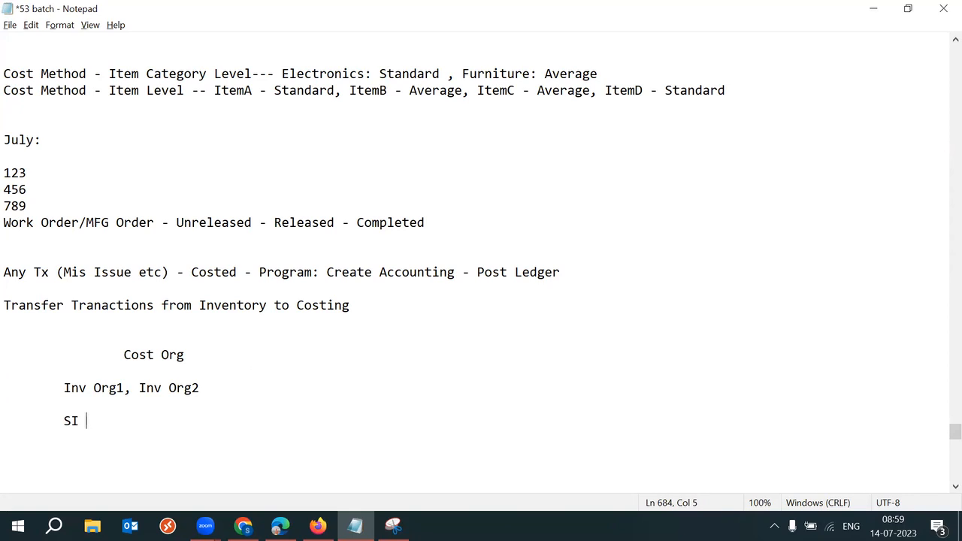
pyautogui.press('BackSpace')
pyautogui.press('BackSpace')
pyautogui.press('BackSpace')
pyautogui.write('RM')
pyautogui.press('Return')
pyautogui.press('Tab')
pyautogui.write('FG')
# Step: Highlight the RM/FG, inventory org and Cost Org lines, then return to the Costing Setups sheet
pyautogui.click(65, 421)
pyautogui.keyDown('shift'); pyautogui.click(119, 445); pyautogui.keyUp('shift')
pyautogui.moveTo(63, 388); pyautogui.dragTo(124, 390)
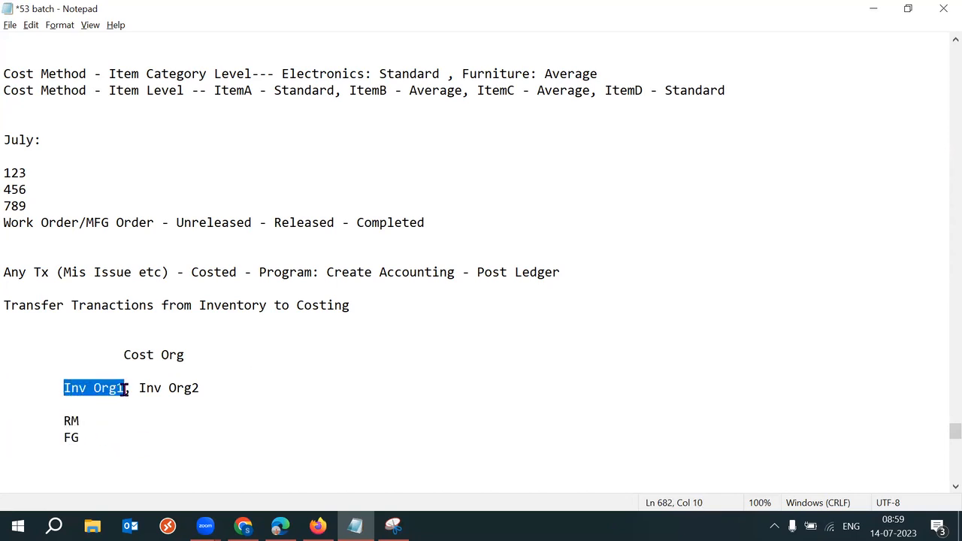
pyautogui.moveTo(202, 388); pyautogui.dragTo(63, 389)
pyautogui.moveTo(124, 355); pyautogui.dragTo(186, 355)
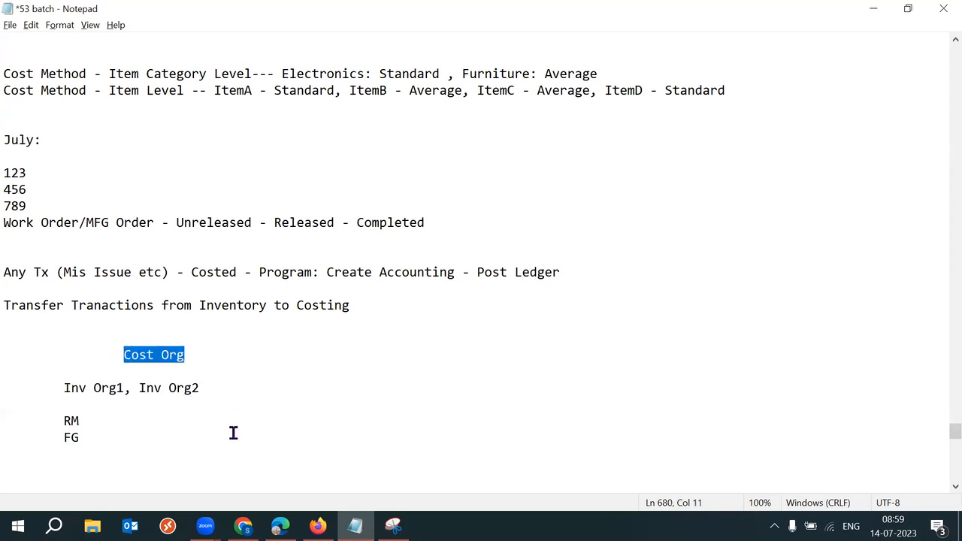
pyautogui.click(243, 525)
pyautogui.click(167, 317)
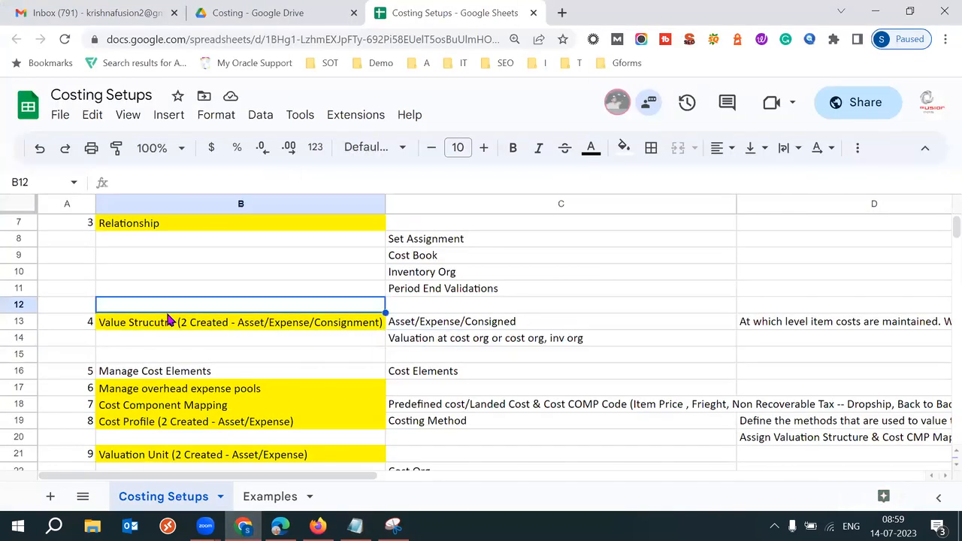
pyautogui.click(141, 330)
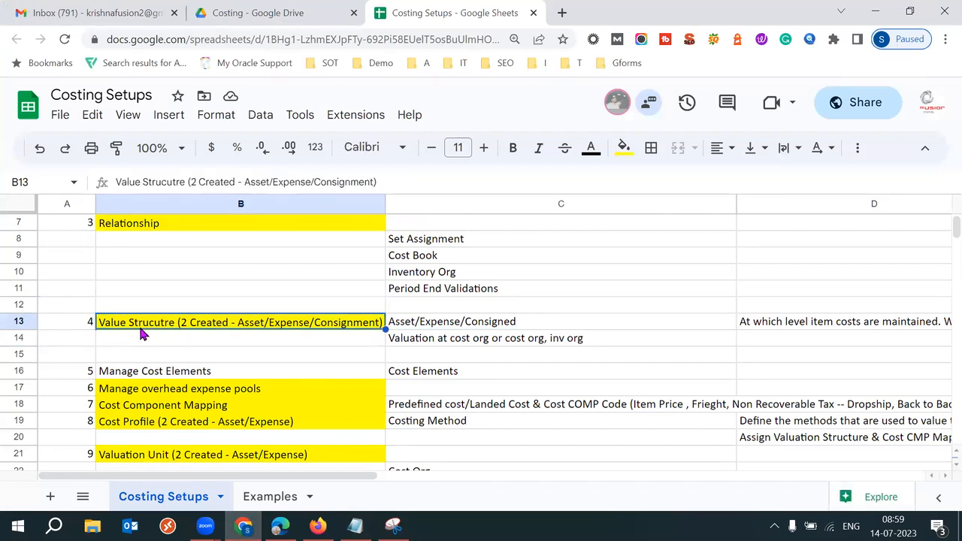
pyautogui.click(460, 325)
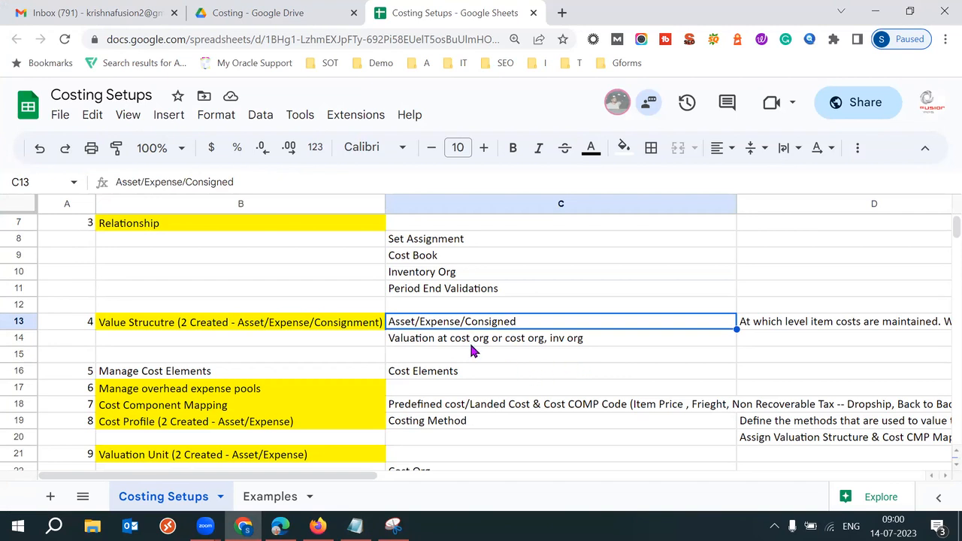
pyautogui.doubleClick(117, 184)
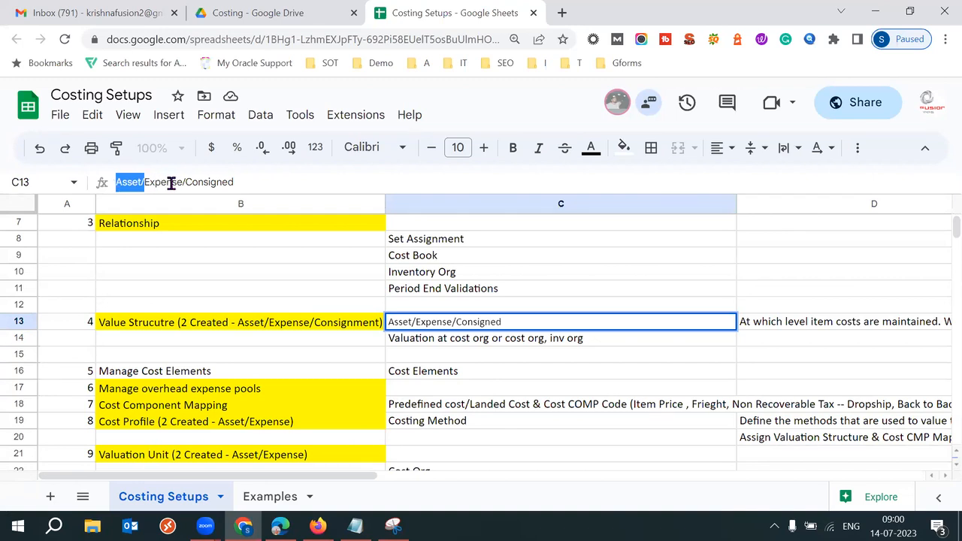
pyautogui.moveTo(185, 184); pyautogui.dragTo(146, 185)
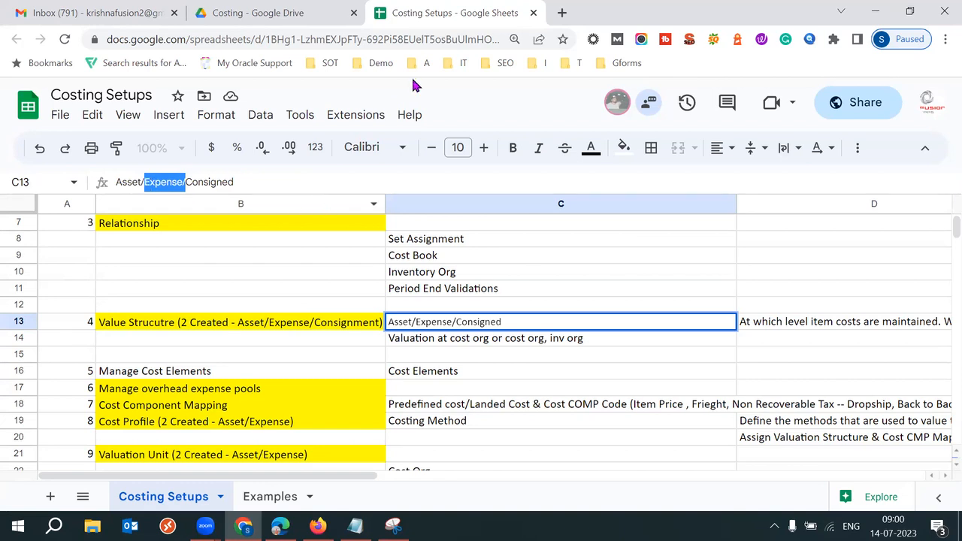
pyautogui.click(288, 188)
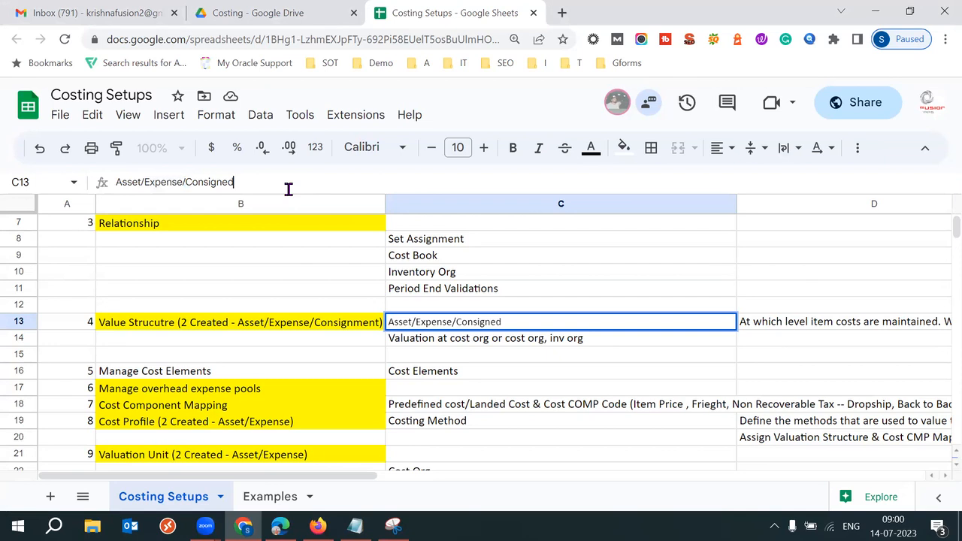
pyautogui.moveTo(183, 182); pyautogui.dragTo(249, 181)
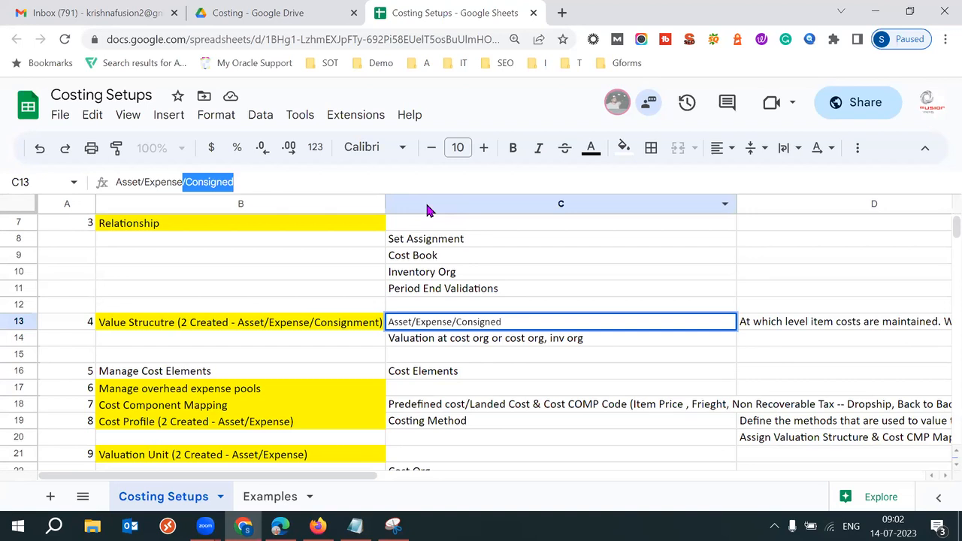
# Step: Highlight Expense, Expense/ and Consigned within cell C13 without changing it
pyautogui.click(450, 320)
pyautogui.moveTo(454, 319); pyautogui.dragTo(416, 322)
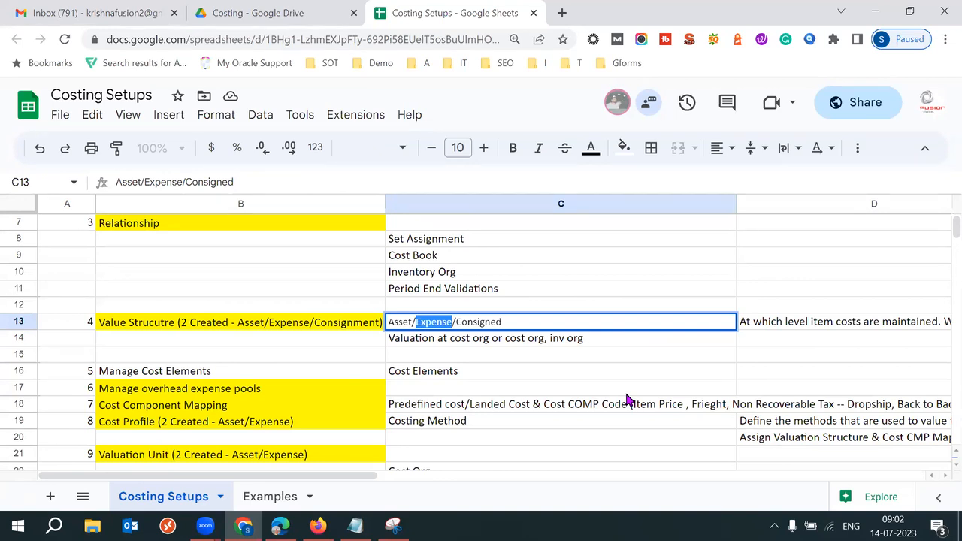
pyautogui.click(409, 323)
pyautogui.doubleClick(455, 322)
pyautogui.moveTo(442, 322); pyautogui.dragTo(416, 323)
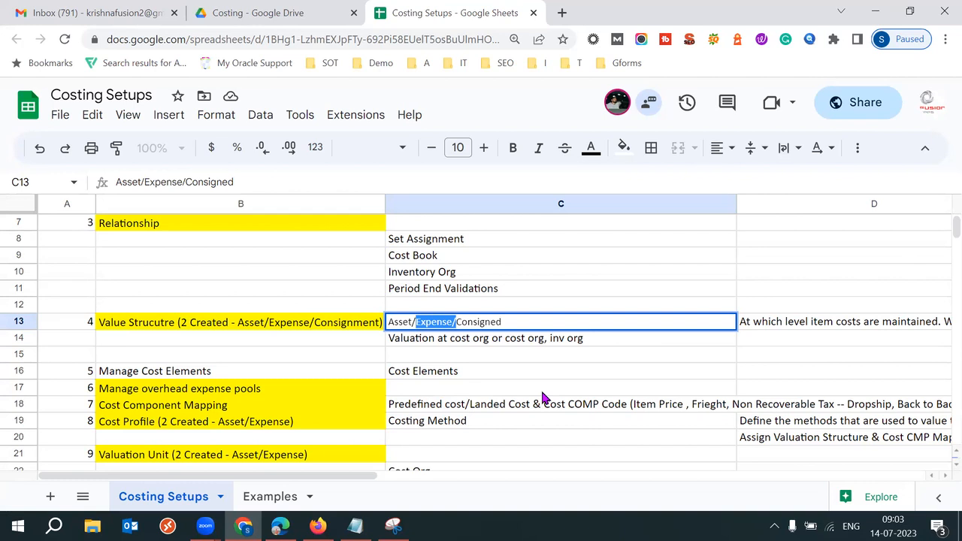
pyautogui.click(515, 323)
pyautogui.moveTo(548, 323); pyautogui.dragTo(387, 325)
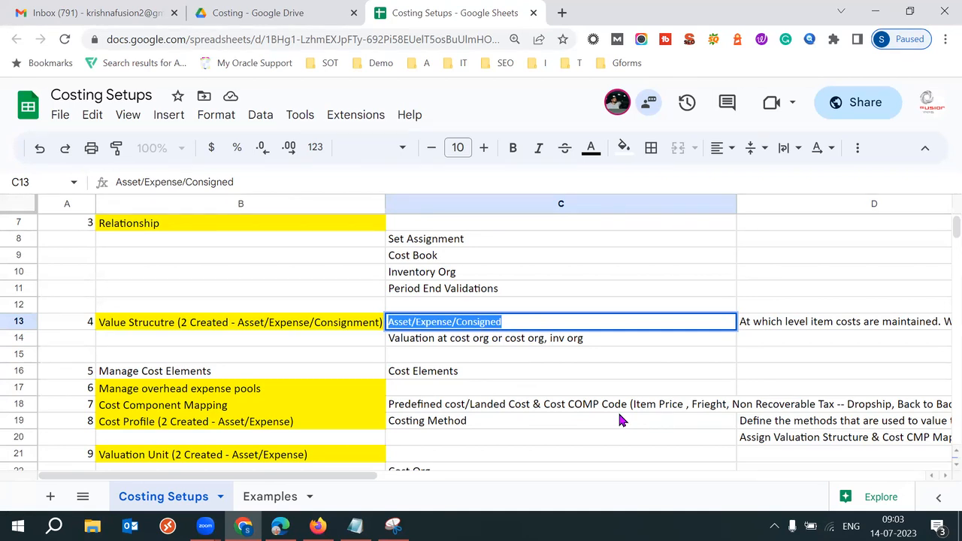
pyautogui.click(257, 325)
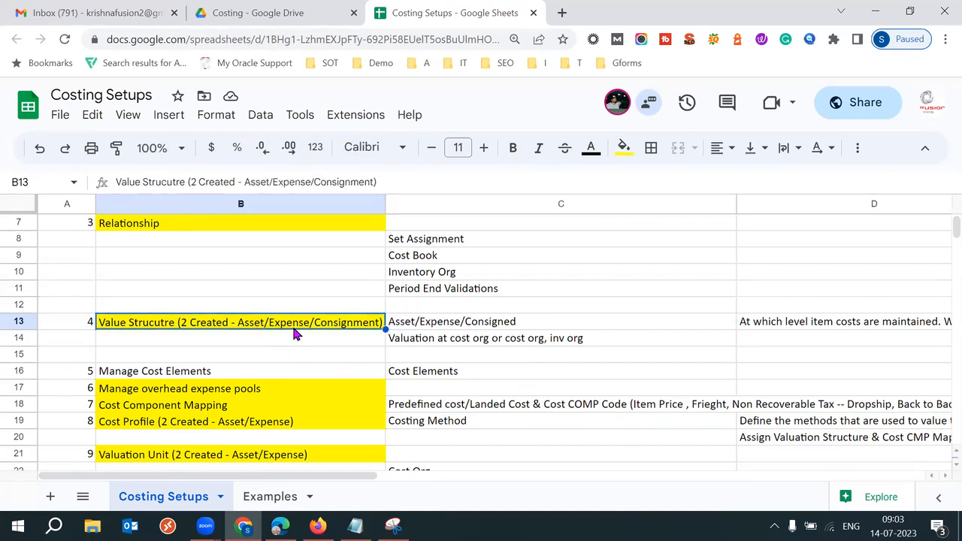
pyautogui.click(425, 325)
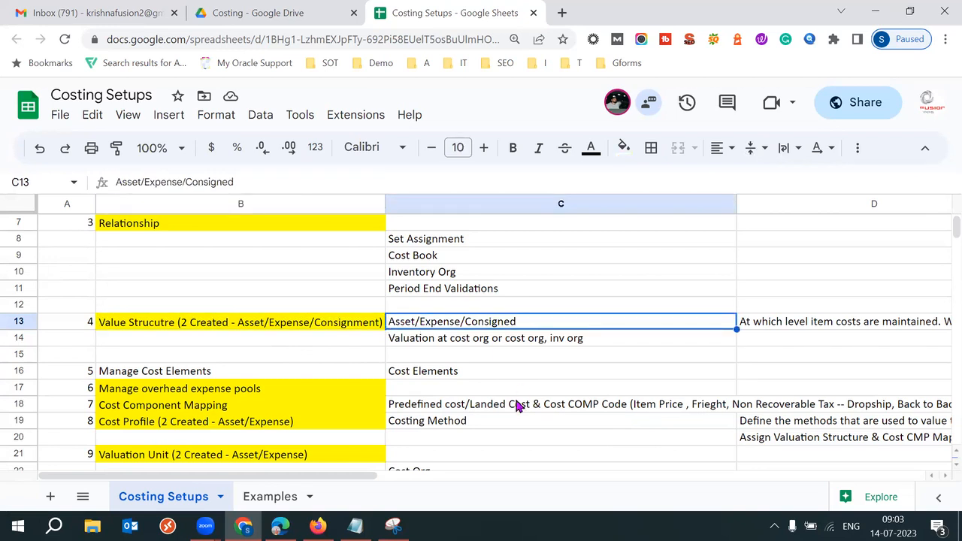
# Step: Highlight more of C13's text, including Asset/Expense/, then return to the Oracle setup page
pyautogui.doubleClick(460, 321)
pyautogui.moveTo(454, 322); pyautogui.dragTo(502, 322)
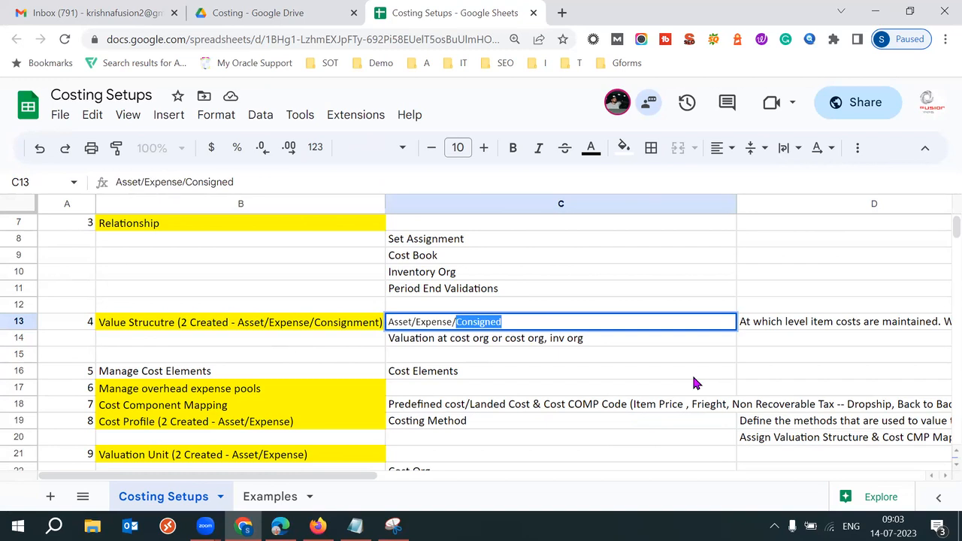
pyautogui.click(289, 325)
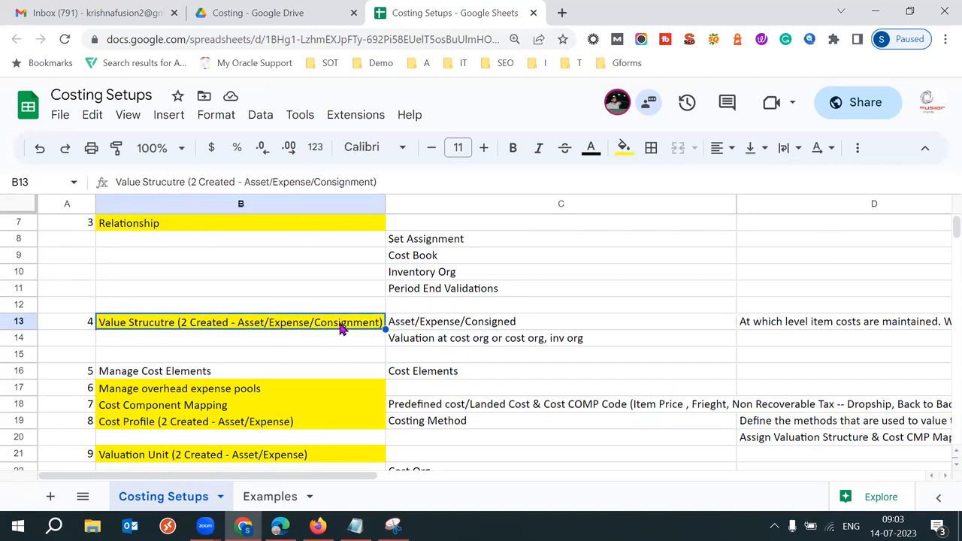
pyautogui.click(440, 325)
pyautogui.moveTo(186, 182); pyautogui.dragTo(116, 184)
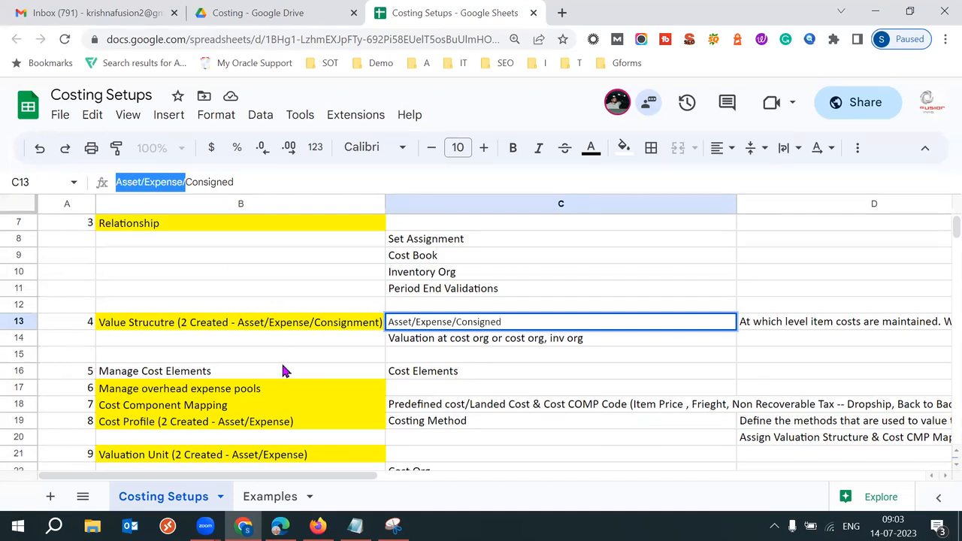
pyautogui.click(85, 322)
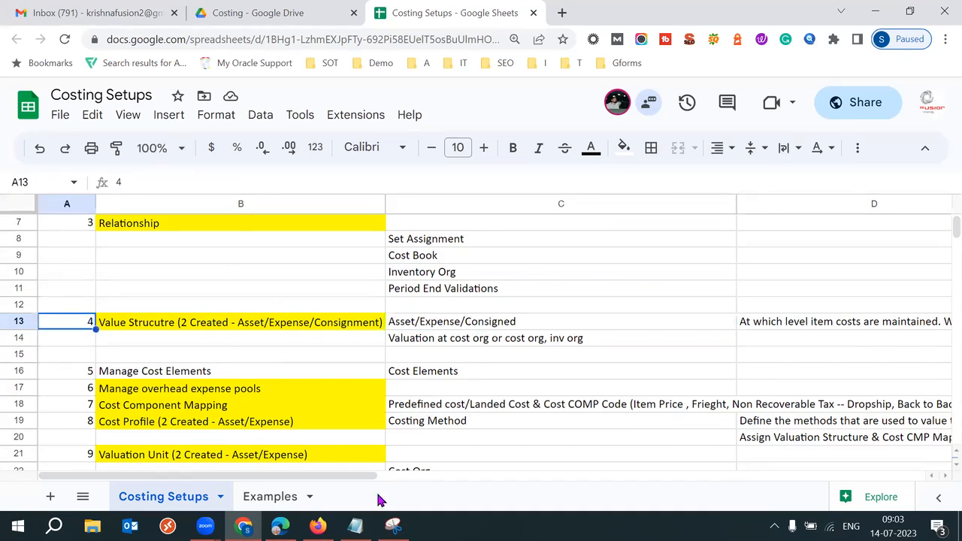
pyautogui.click(318, 526)
# Step: Open Manage Valuation Structures and start creating a new valuation structure
pyautogui.scroll(-3, 939, 294)
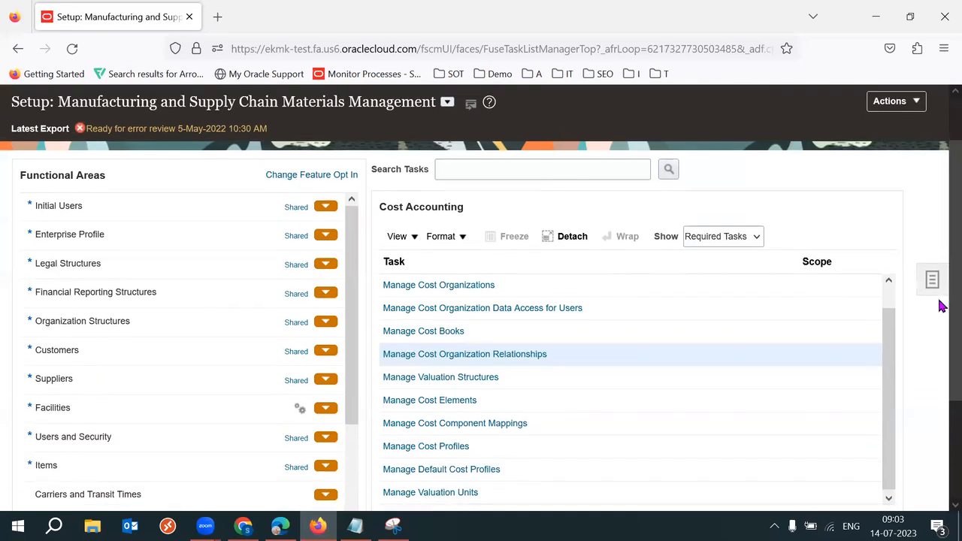
pyautogui.click(455, 343)
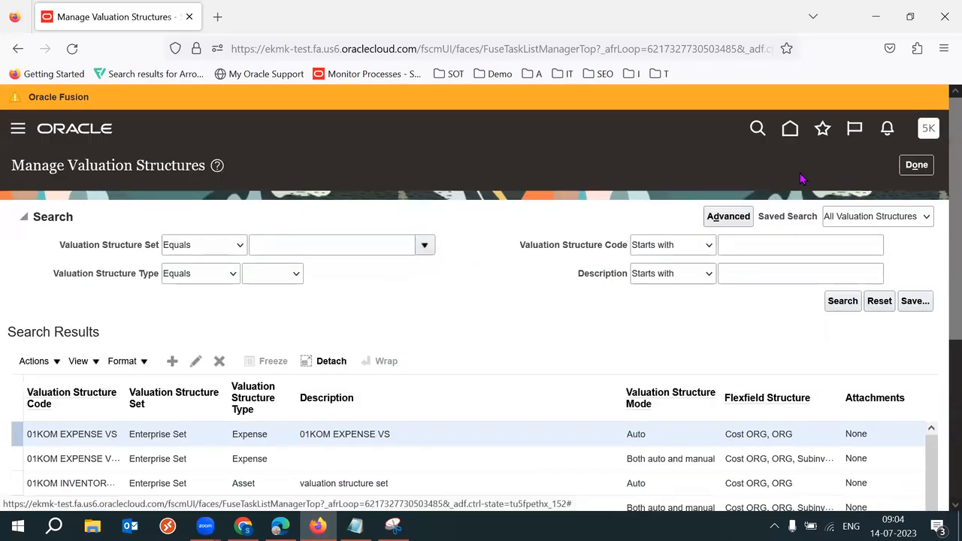
pyautogui.doubleClick(112, 167)
pyautogui.click(471, 319)
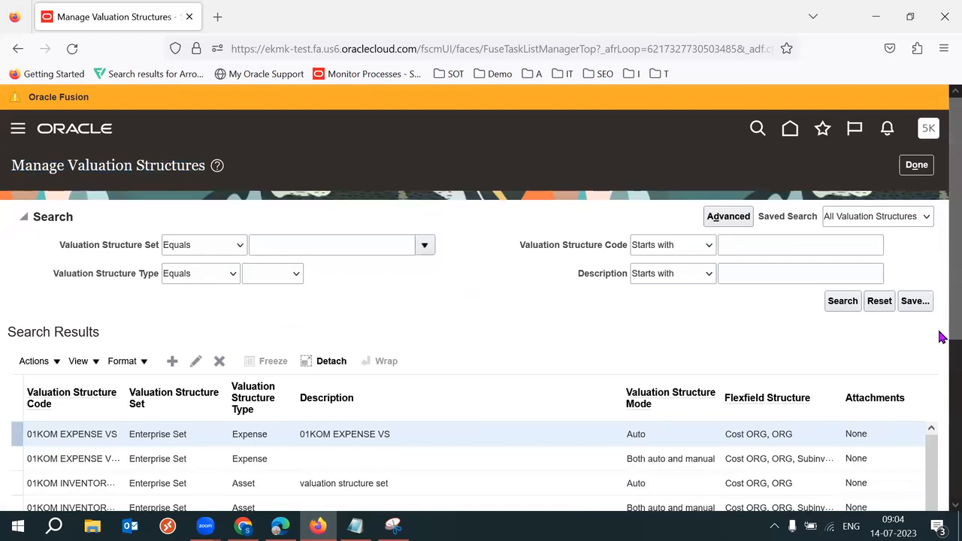
pyautogui.moveTo(954, 328); pyautogui.dragTo(954, 339)
pyautogui.click(172, 345)
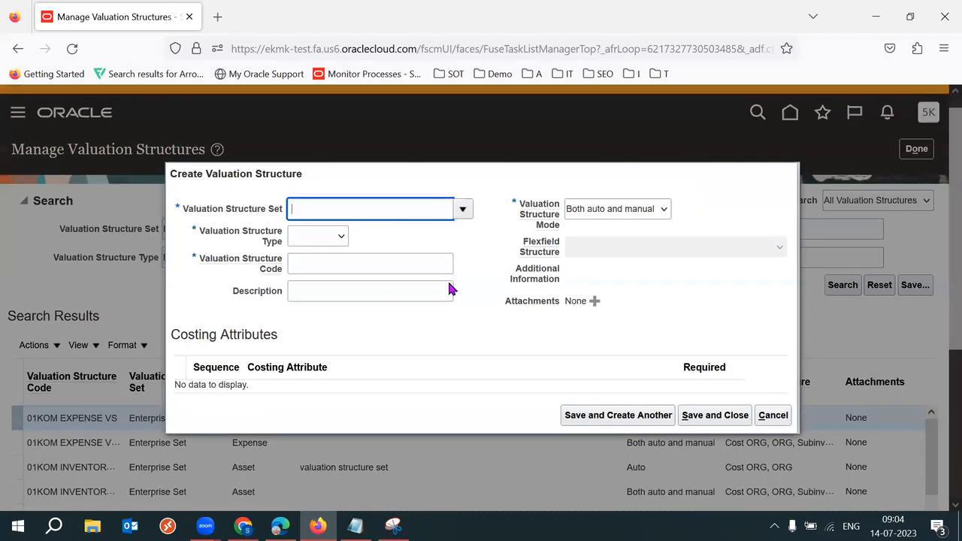
# Step: Search for and select 52K IND RDS as the valuation structure set
pyautogui.write('52K')
pyautogui.press('Tab')
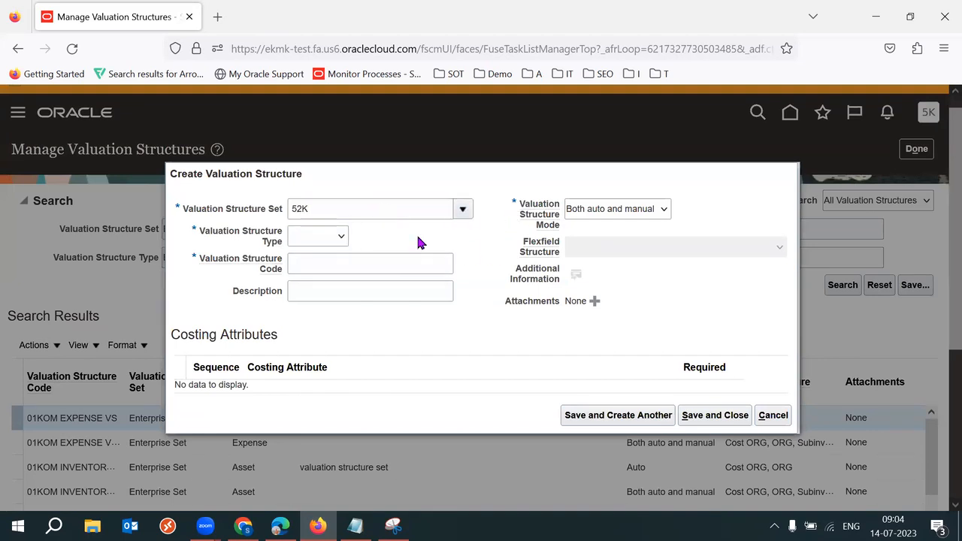
pyautogui.click(310, 458)
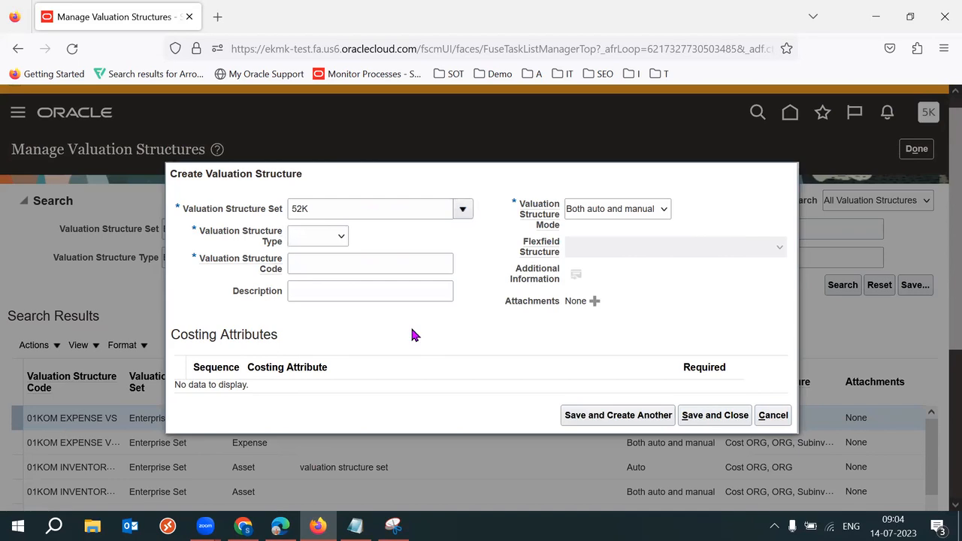
pyautogui.click(384, 280)
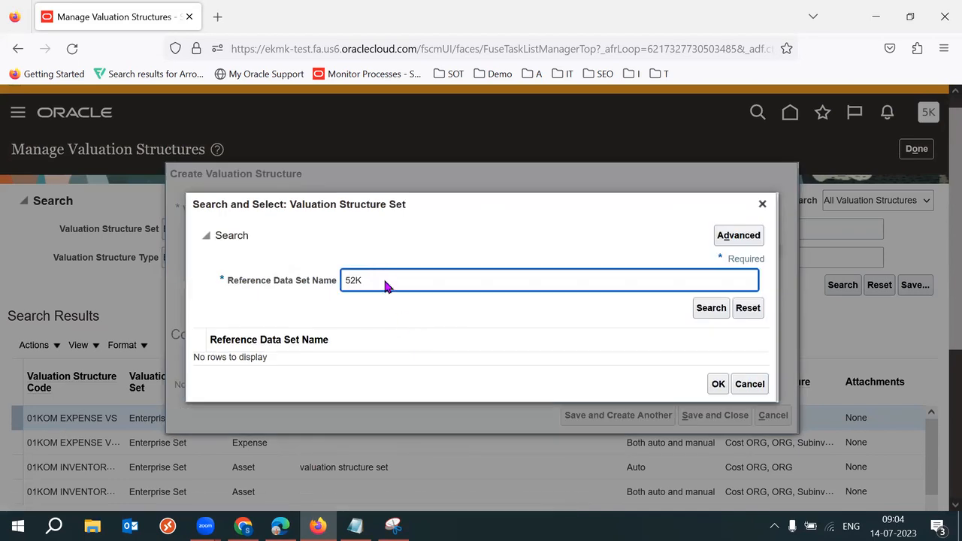
pyautogui.press('Return')
pyautogui.click(714, 402)
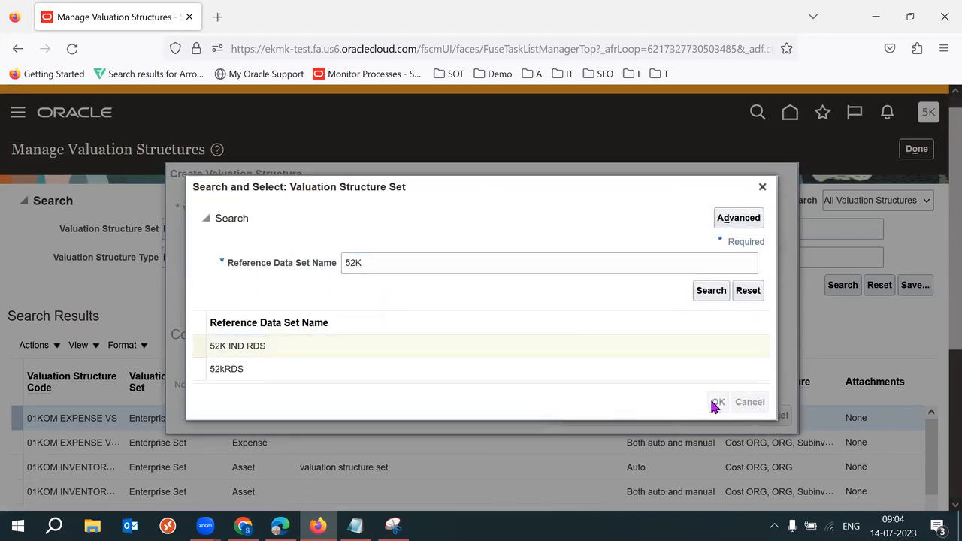
# Step: Set type Asset, code 52K INV VS, and mode Both auto and manual
pyautogui.click(317, 237)
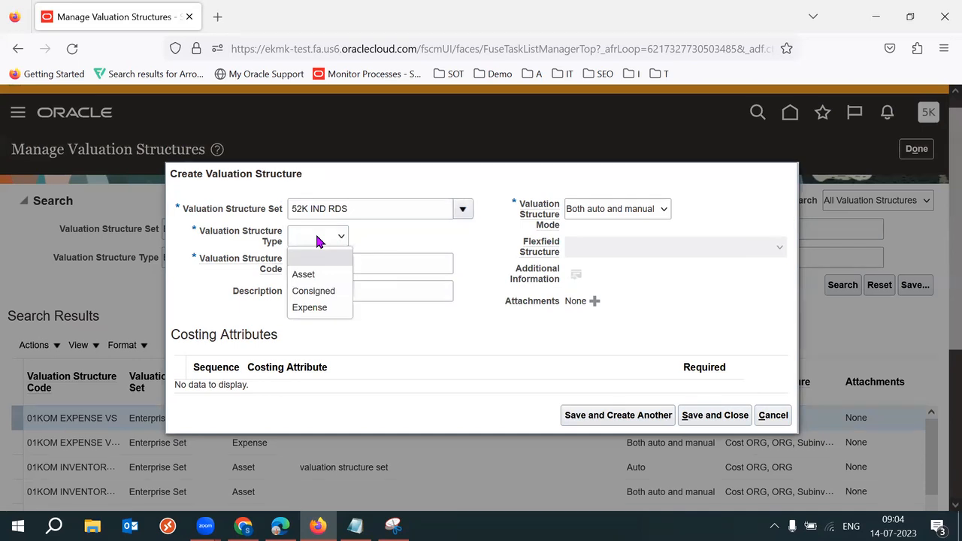
pyautogui.click(316, 274)
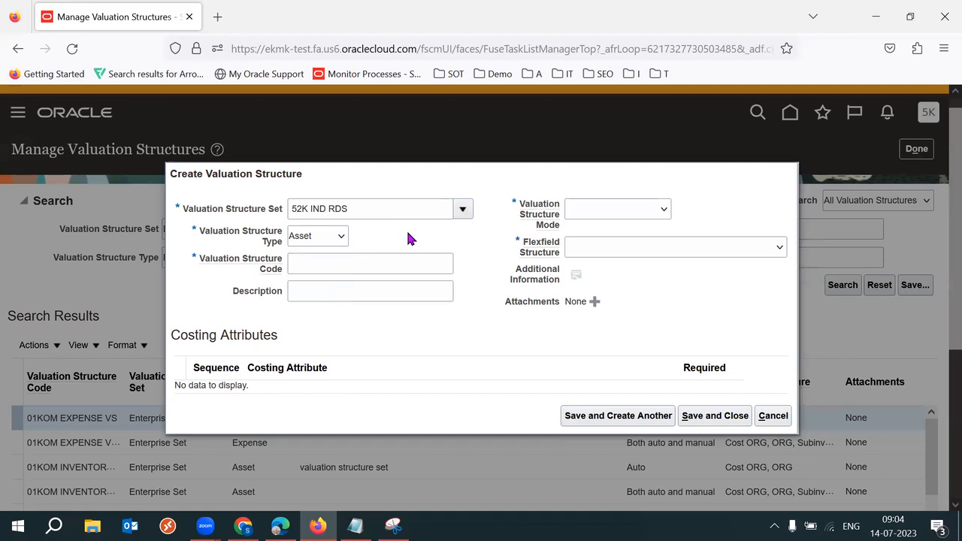
pyautogui.click(359, 258)
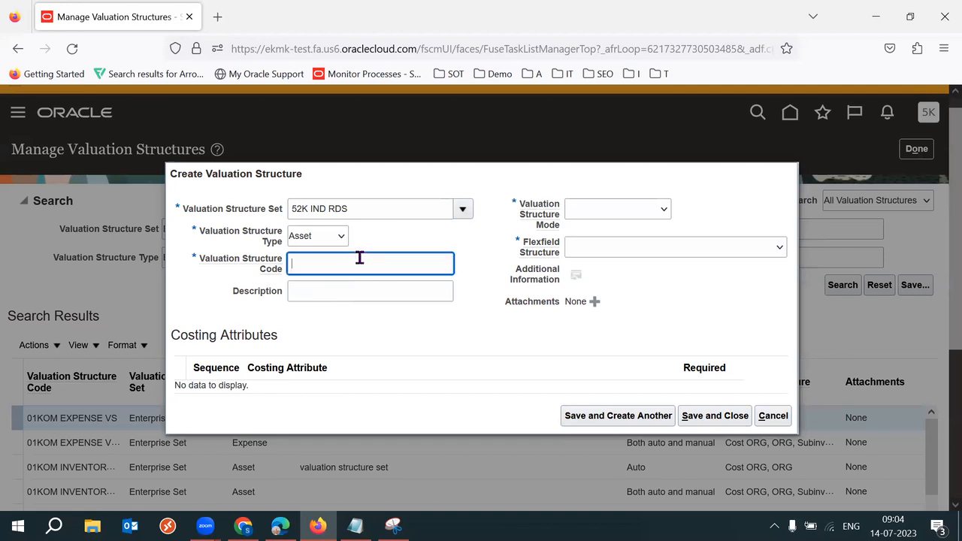
pyautogui.write('52K')
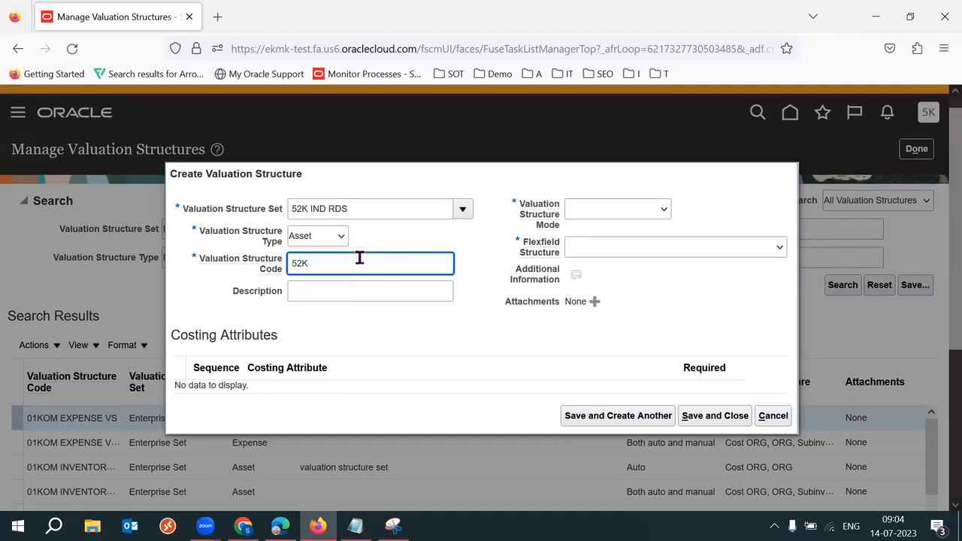
pyautogui.write(' INV VS')
pyautogui.click(645, 209)
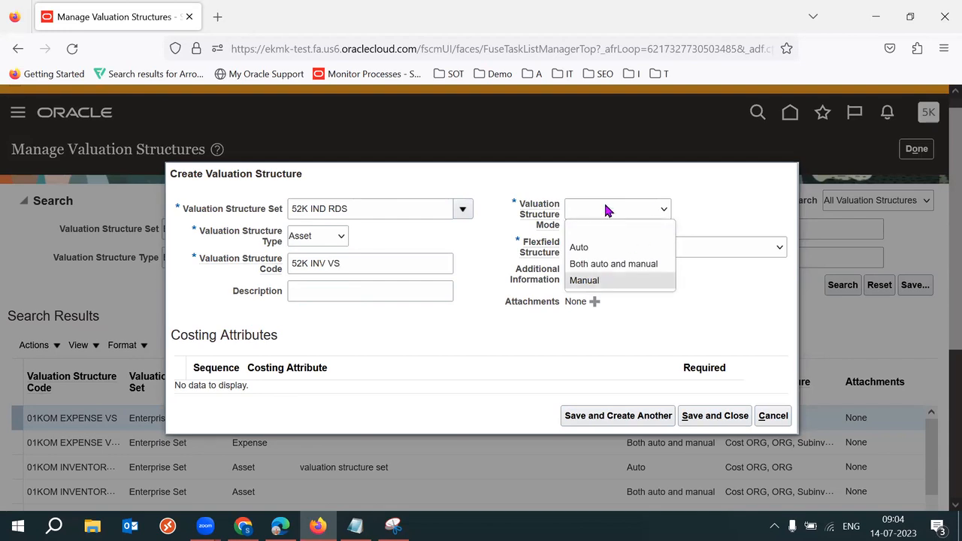
pyautogui.click(630, 265)
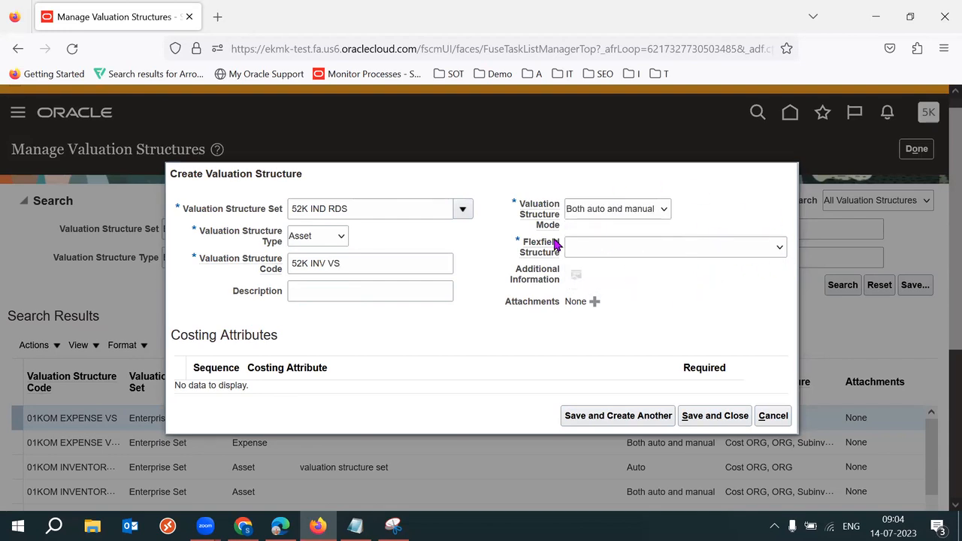
pyautogui.moveTo(522, 205); pyautogui.dragTo(554, 230)
pyautogui.click(788, 205)
# Step: Review the cost org hierarchy notes in Notepad before choosing the flexfield structure
pyautogui.click(684, 250)
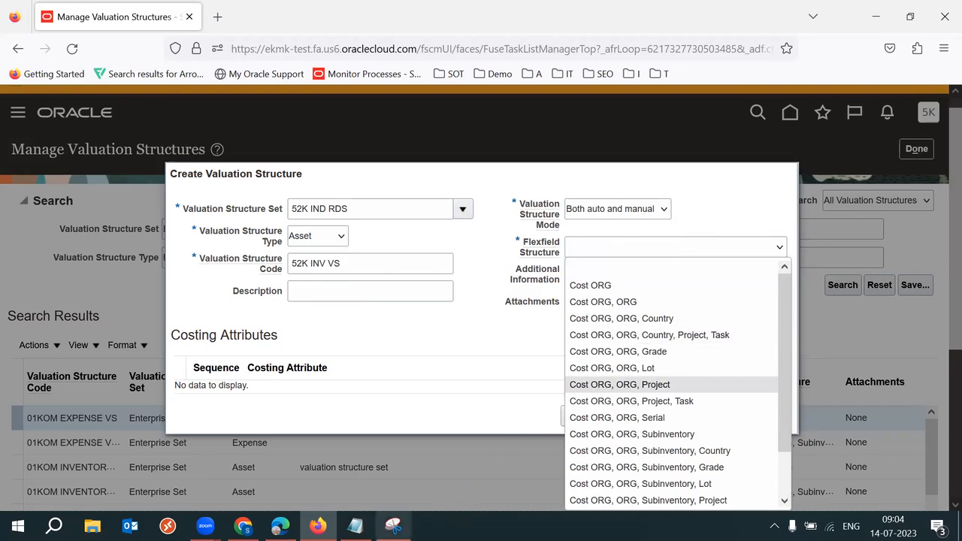
pyautogui.click(355, 526)
pyautogui.moveTo(81, 340); pyautogui.dragTo(173, 436)
pyautogui.moveTo(63, 437); pyautogui.dragTo(86, 438)
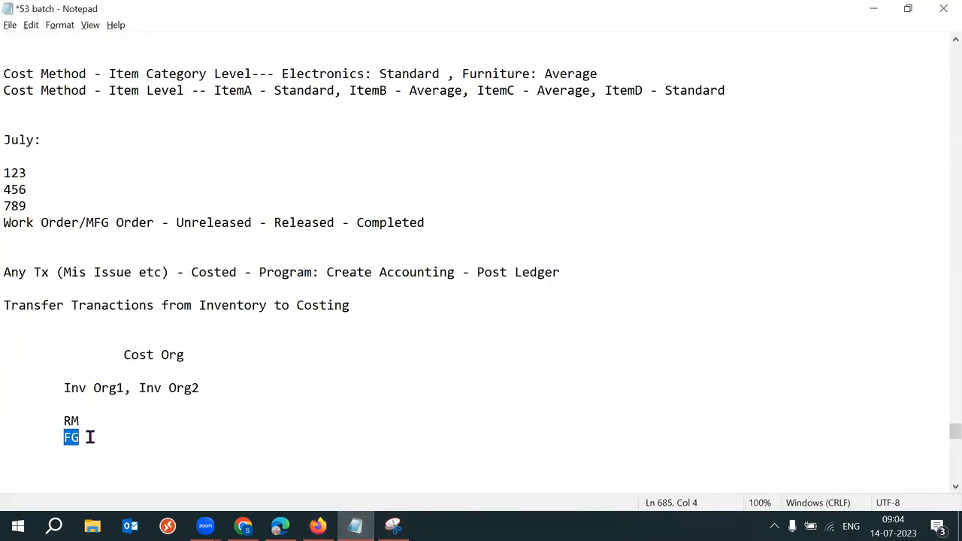
pyautogui.click(61, 389)
pyautogui.keyDown('shift'); pyautogui.click(167, 397); pyautogui.keyUp('shift')
pyautogui.moveTo(122, 358); pyautogui.dragTo(155, 357)
pyautogui.click(314, 376)
pyautogui.hotkey('alt', 'Tab')
# Step: Try flexfield structures Cost ORG, then Cost ORG, ORG, then Cost ORG, ORG, Subinventory
pyautogui.click(674, 249)
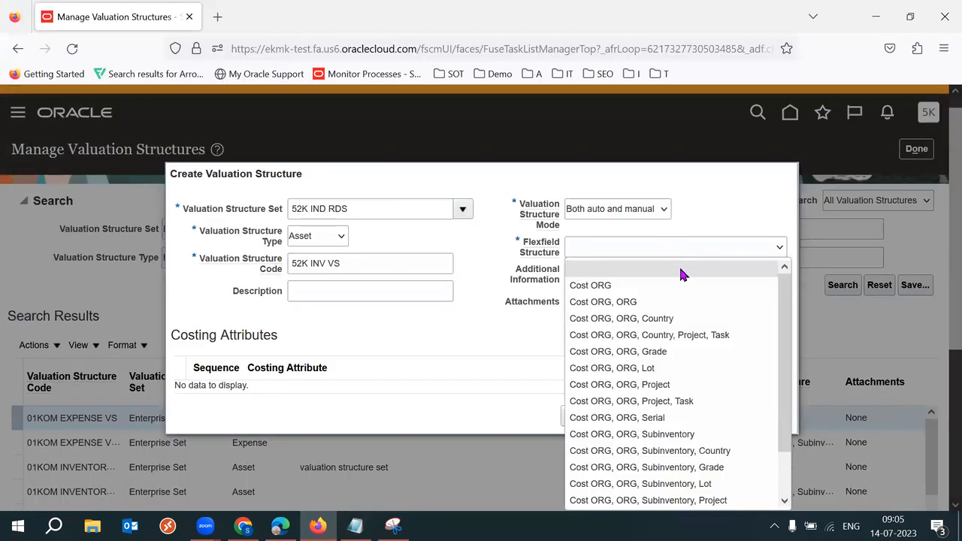
pyautogui.click(649, 287)
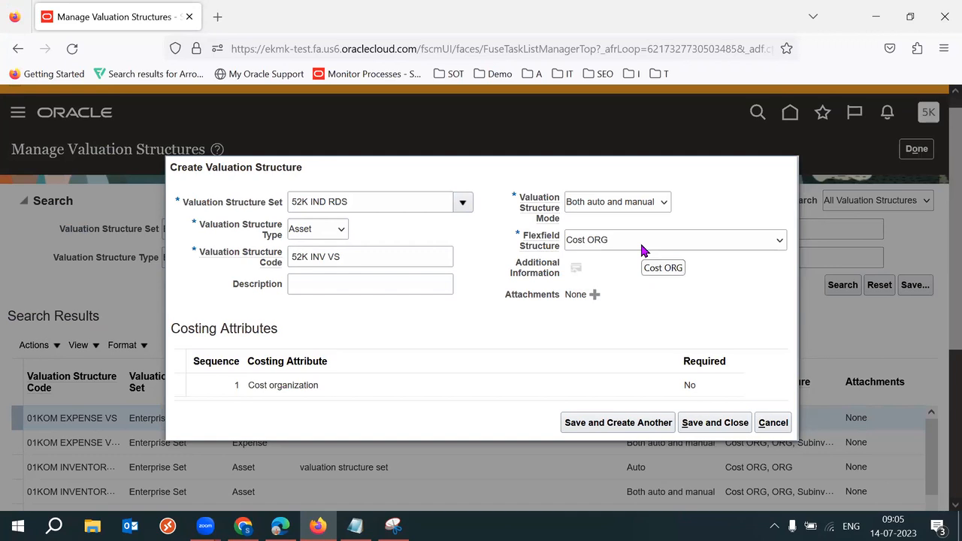
pyautogui.click(641, 243)
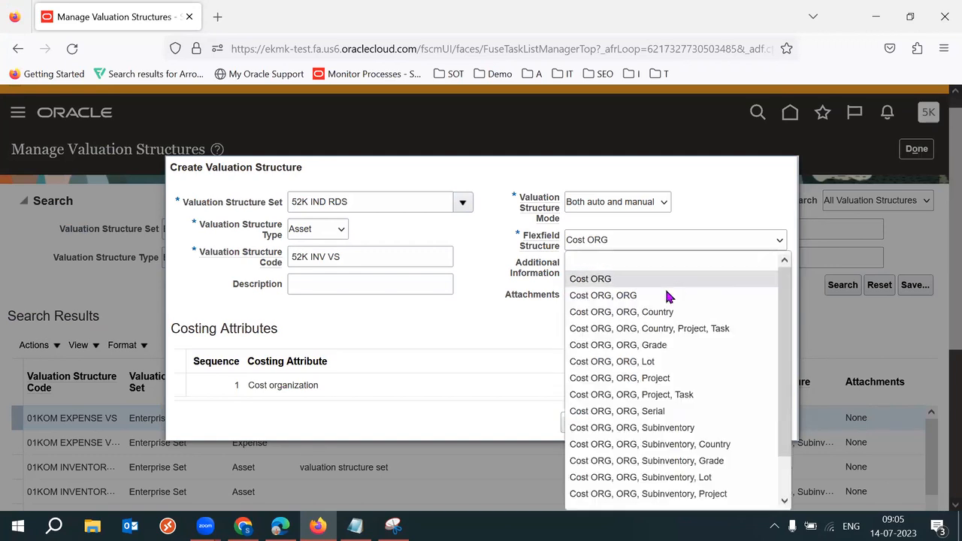
pyautogui.click(664, 293)
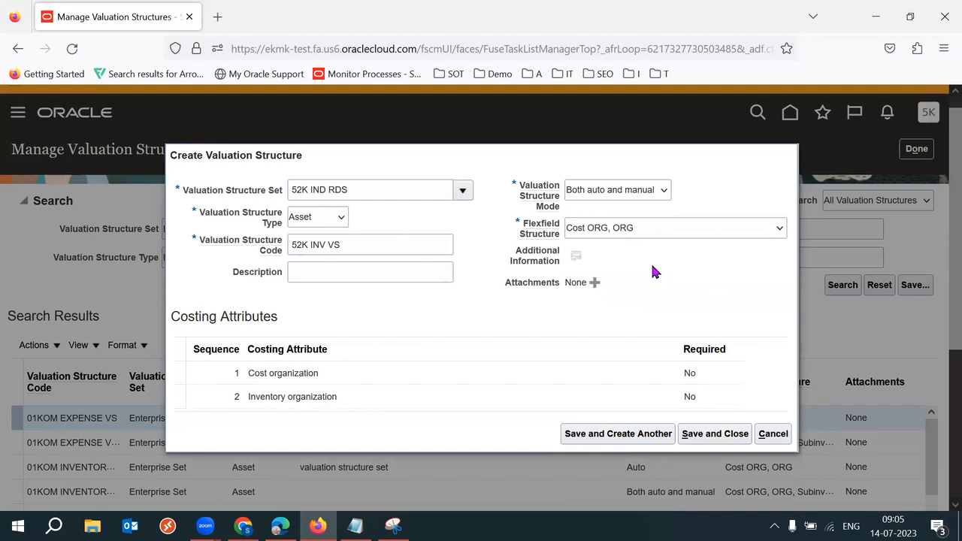
pyautogui.click(602, 230)
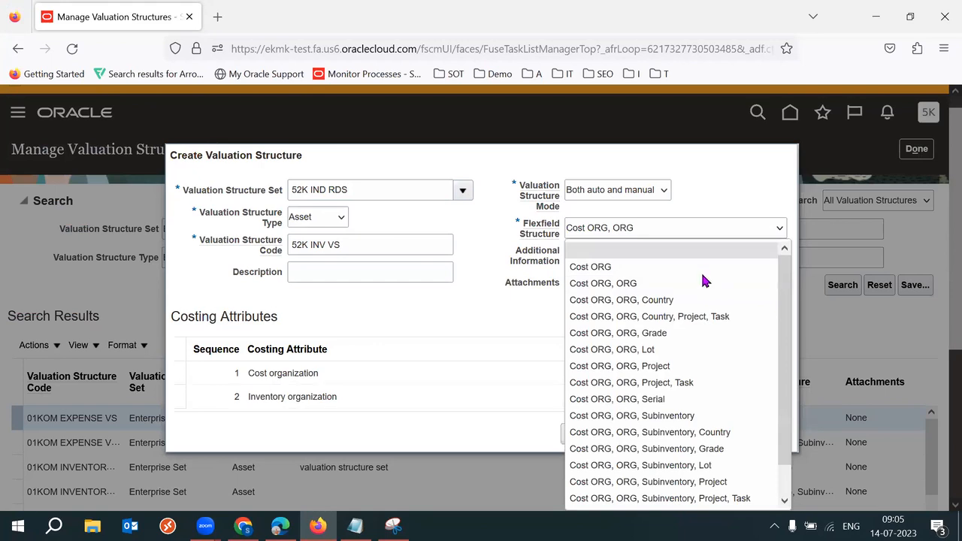
pyautogui.click(681, 418)
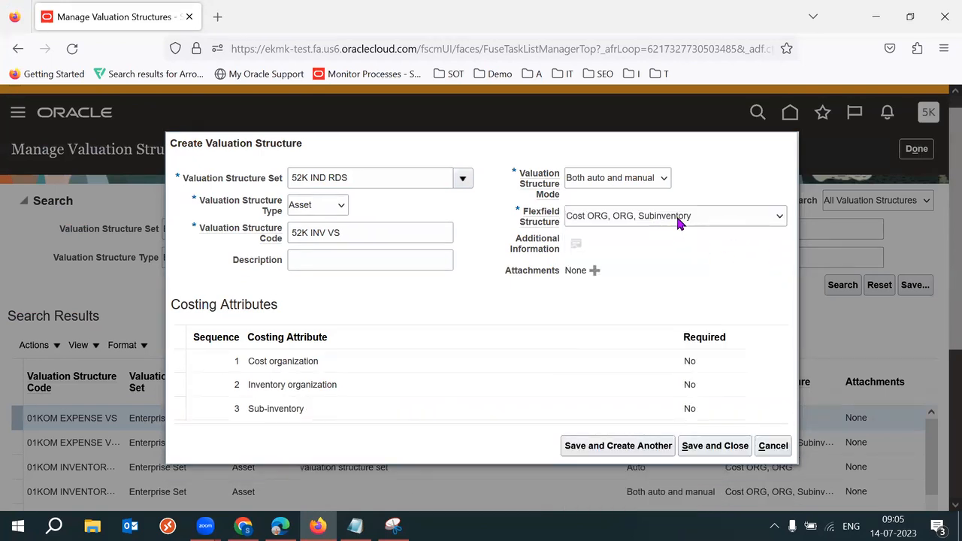
pyautogui.click(582, 216)
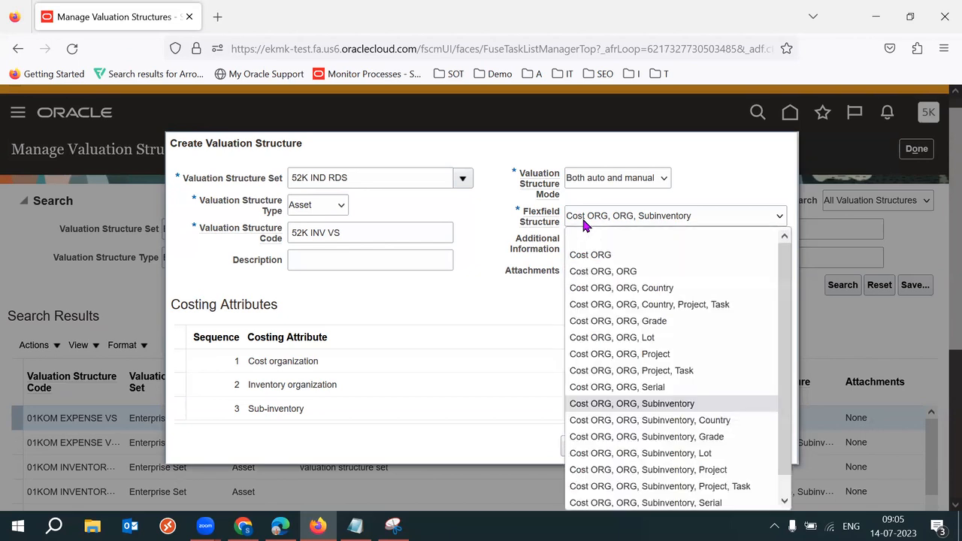
# Step: Set the flexfield structure back to Cost ORG, ORG
pyautogui.scroll(-2, 786, 452)
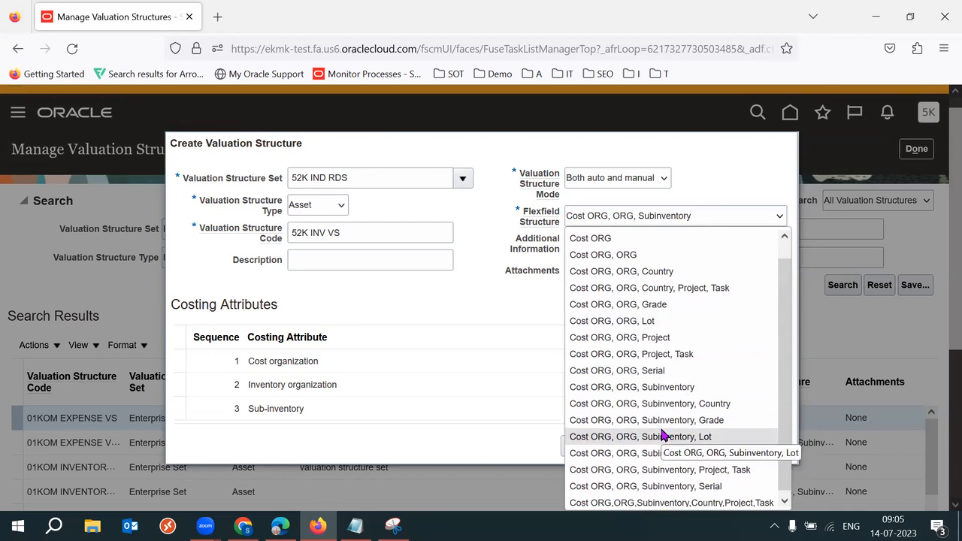
pyautogui.click(615, 255)
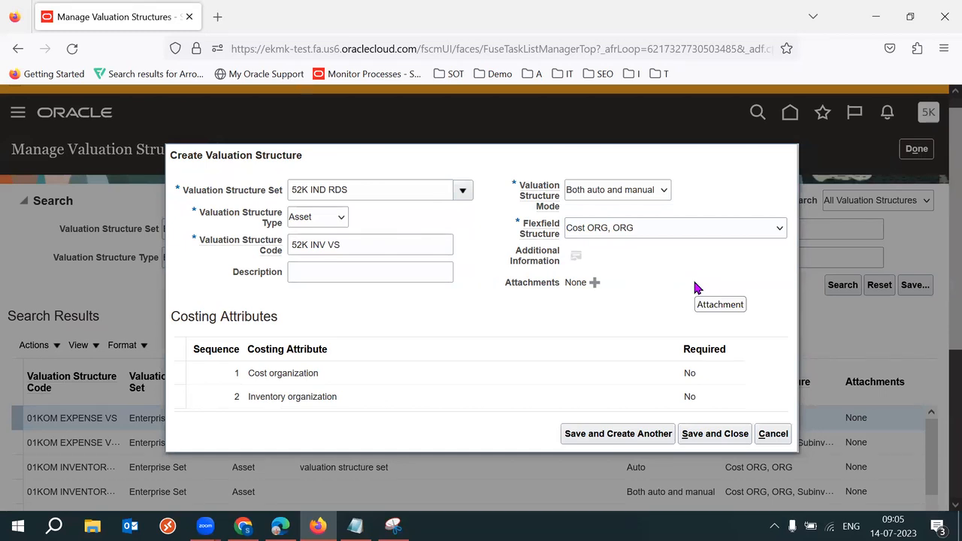
pyautogui.click(665, 226)
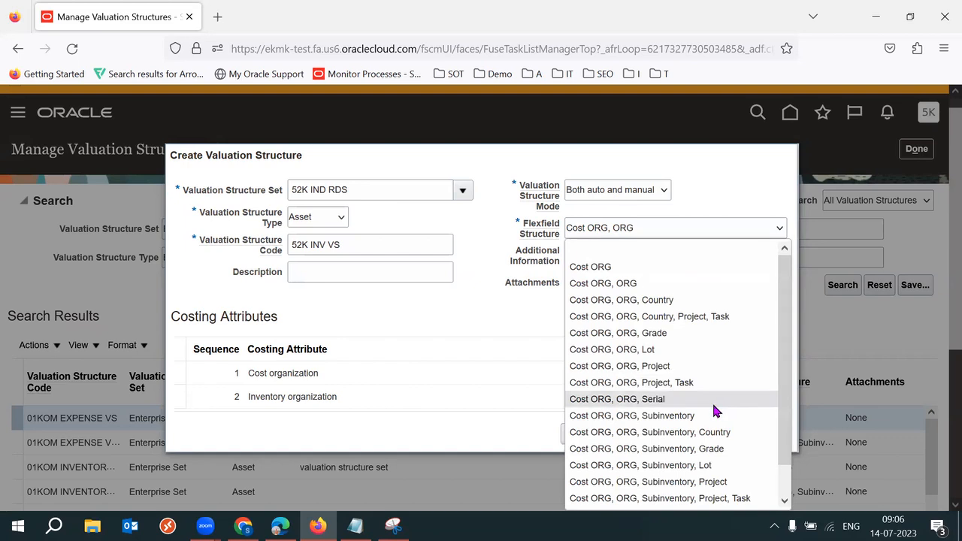
pyautogui.click(627, 283)
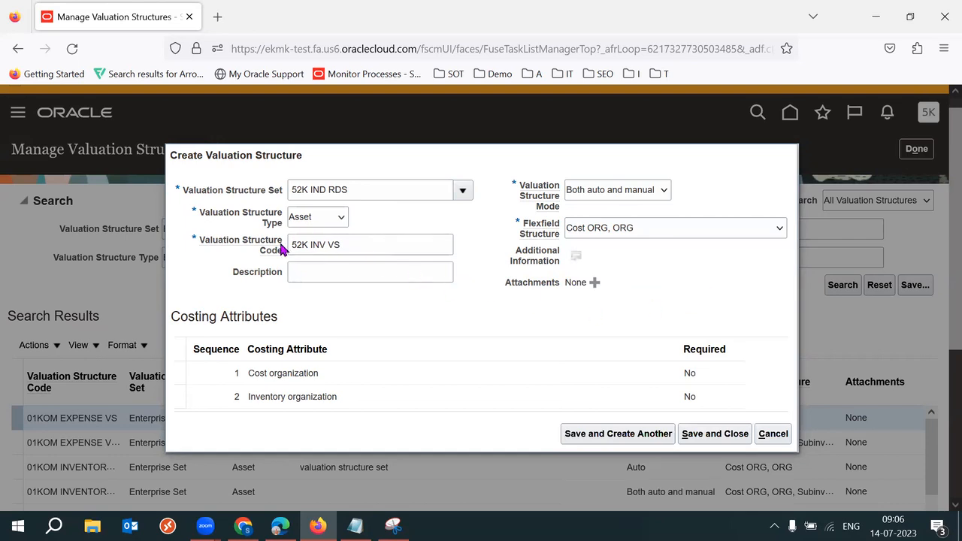
# Step: Select the code 52K INV VS, save the structure, and begin a new one
pyautogui.tripleClick(350, 249)
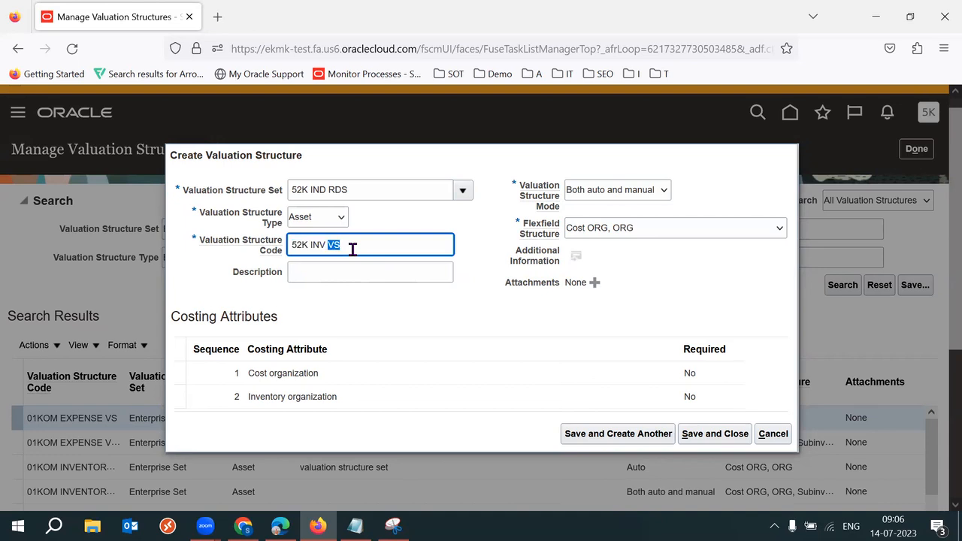
pyautogui.click(628, 292)
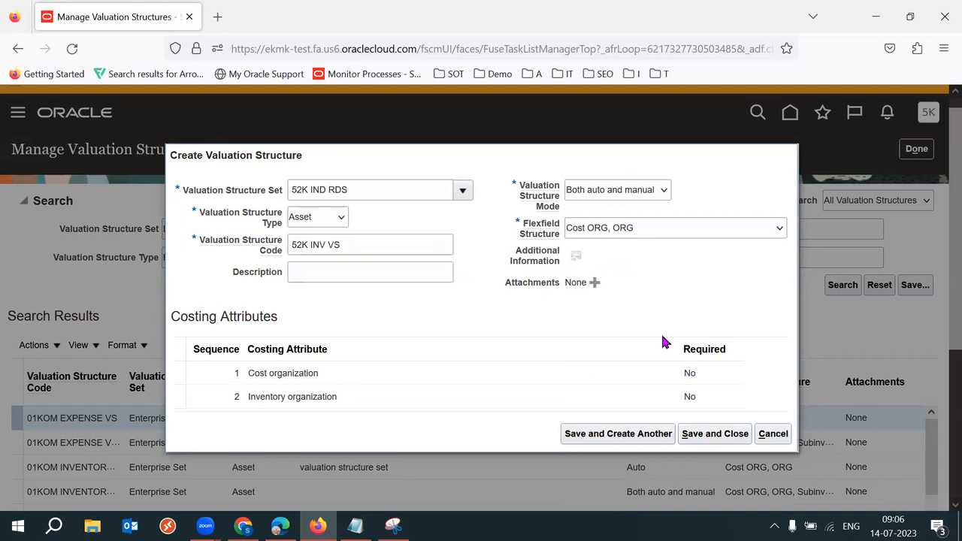
pyautogui.click(384, 252)
pyautogui.tripleClick(383, 252)
pyautogui.hotkey('ctrl', 'c')
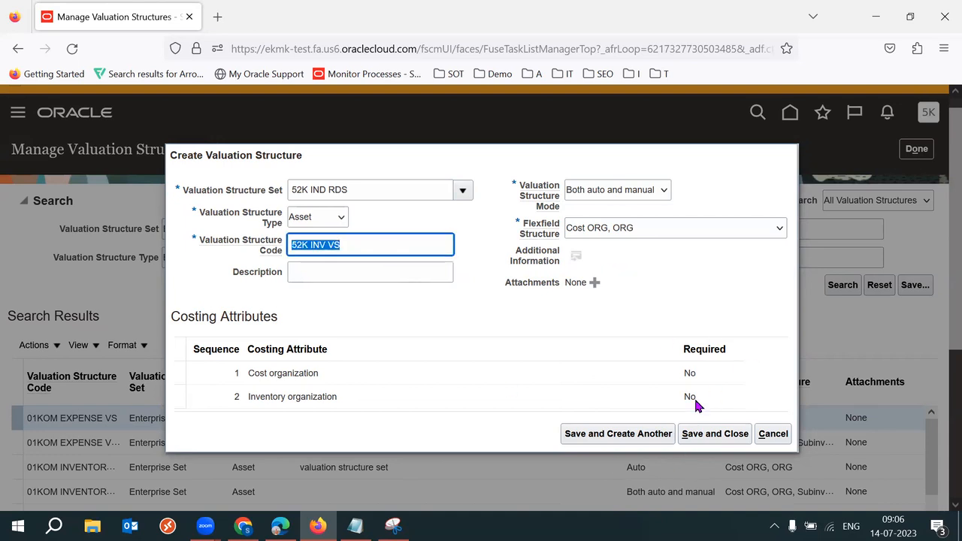
pyautogui.click(639, 434)
pyautogui.click(338, 204)
# Step: Enter set 52K IND RDS, type Expense, and code 52K EXP VS
pyautogui.write('52K')
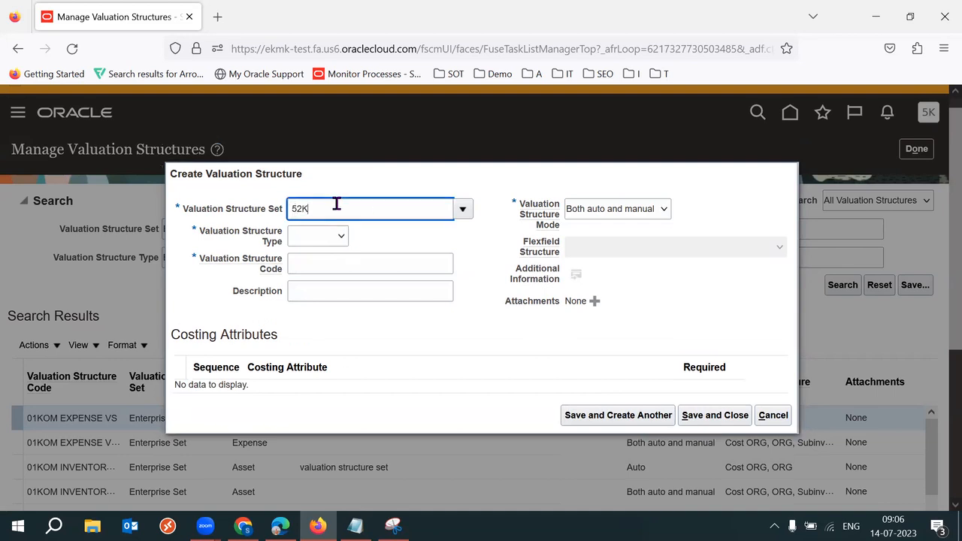
pyautogui.press('Tab')
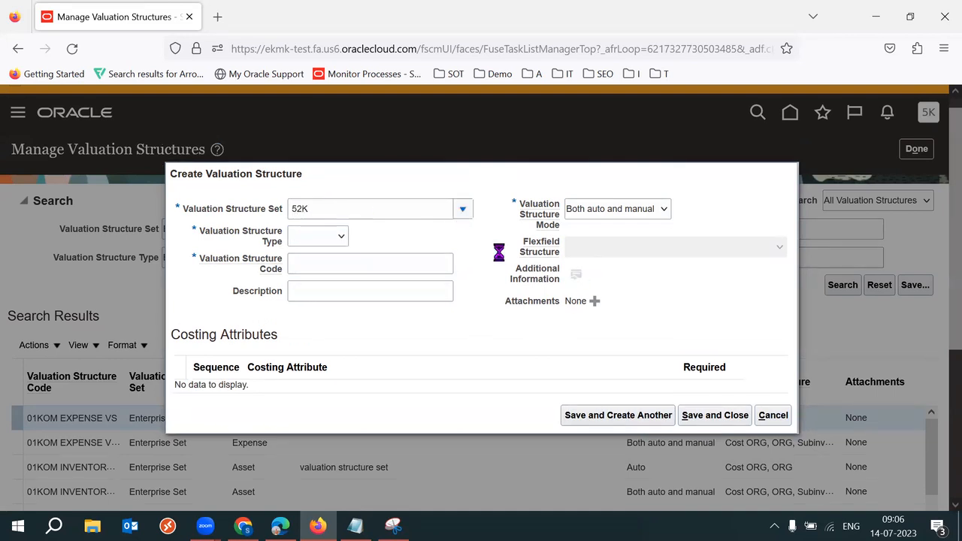
pyautogui.click(400, 269)
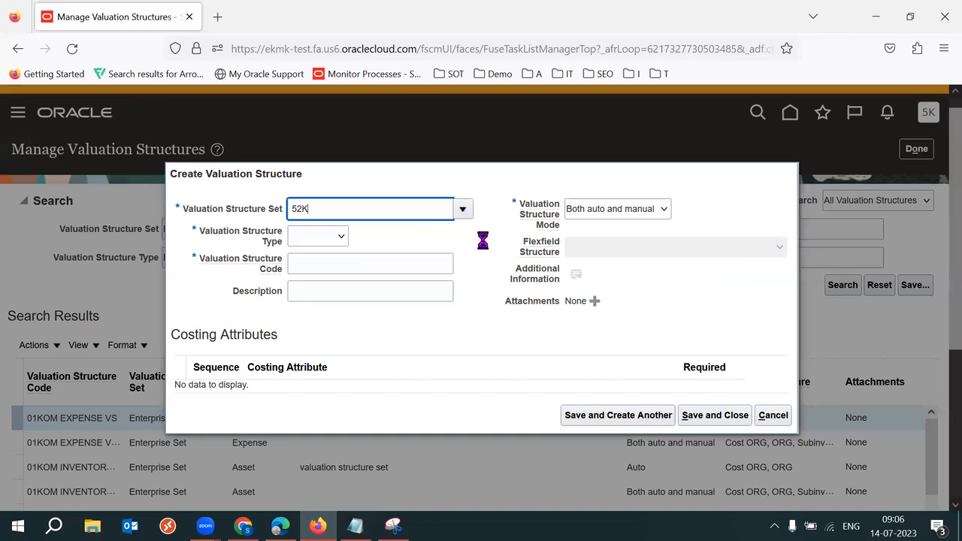
pyautogui.click(326, 236)
pyautogui.click(310, 309)
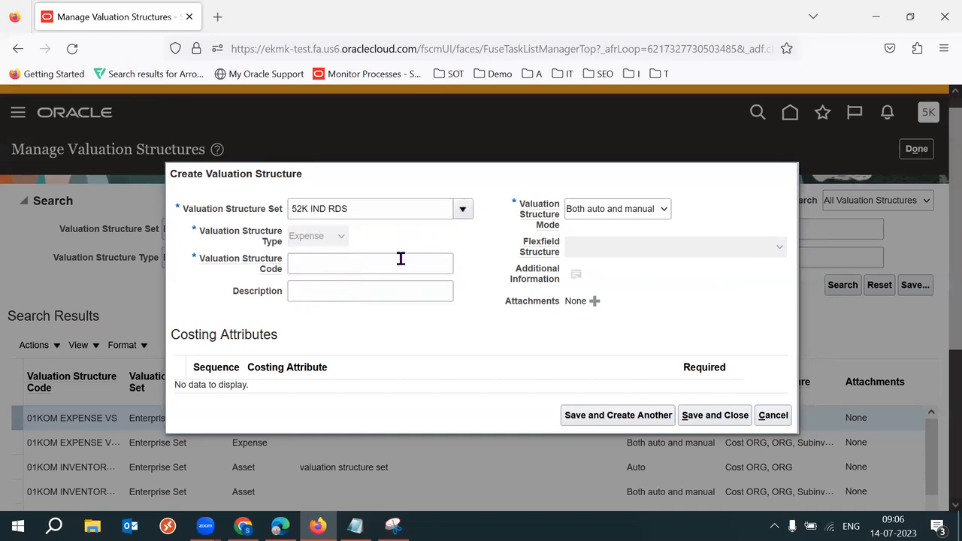
pyautogui.click(340, 268)
pyautogui.hotkey('ctrl', 'v')
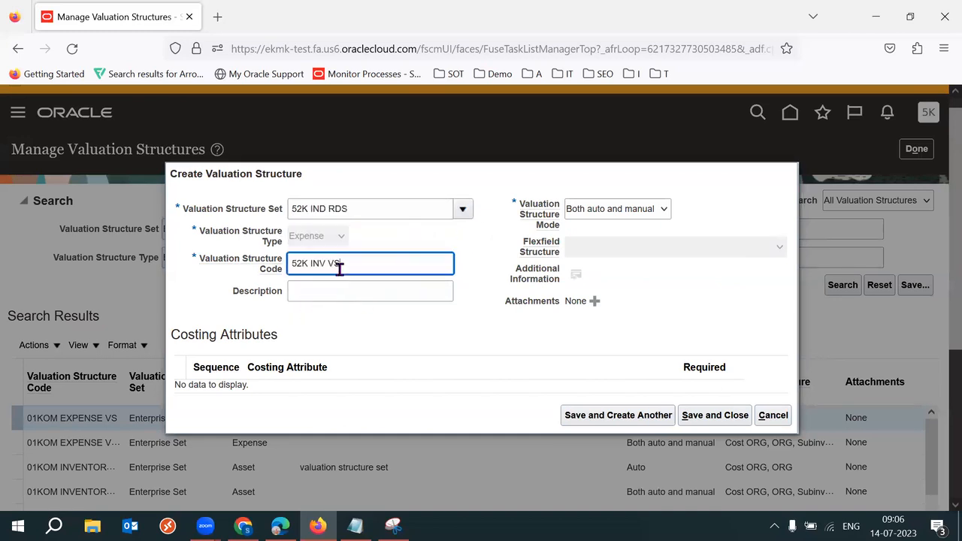
pyautogui.press('Left')
pyautogui.press('Left')
pyautogui.press('Left')
pyautogui.press('BackSpace')
pyautogui.press('BackSpace')
pyautogui.press('BackSpace')
pyautogui.write('EXP')
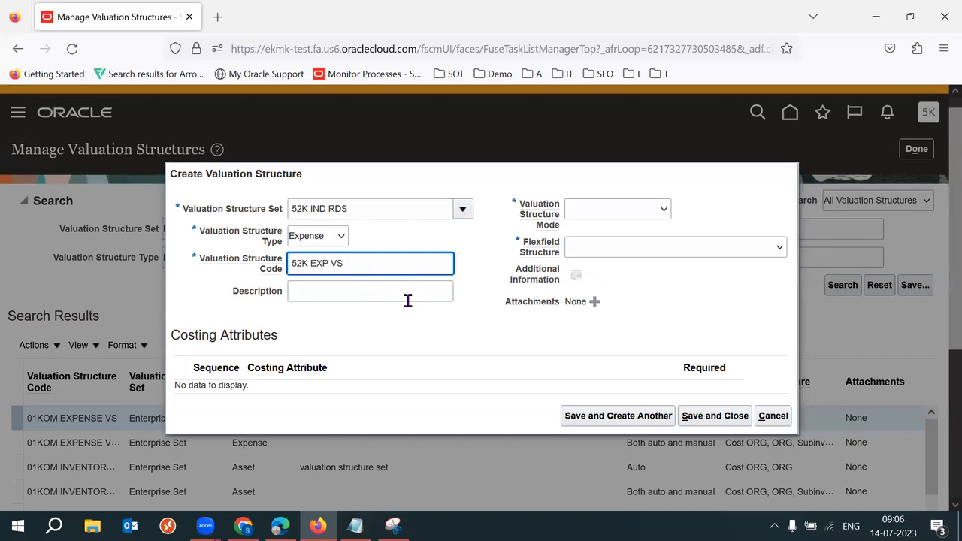
# Step: Set mode Both auto and manual with flexfield Cost ORG, ORG, then save and close
pyautogui.click(656, 211)
pyautogui.click(627, 262)
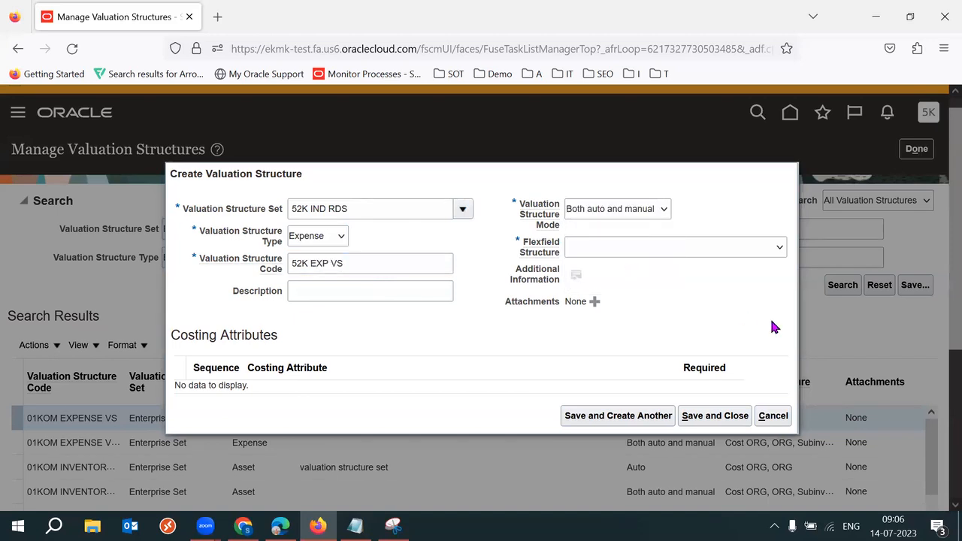
pyautogui.click(685, 248)
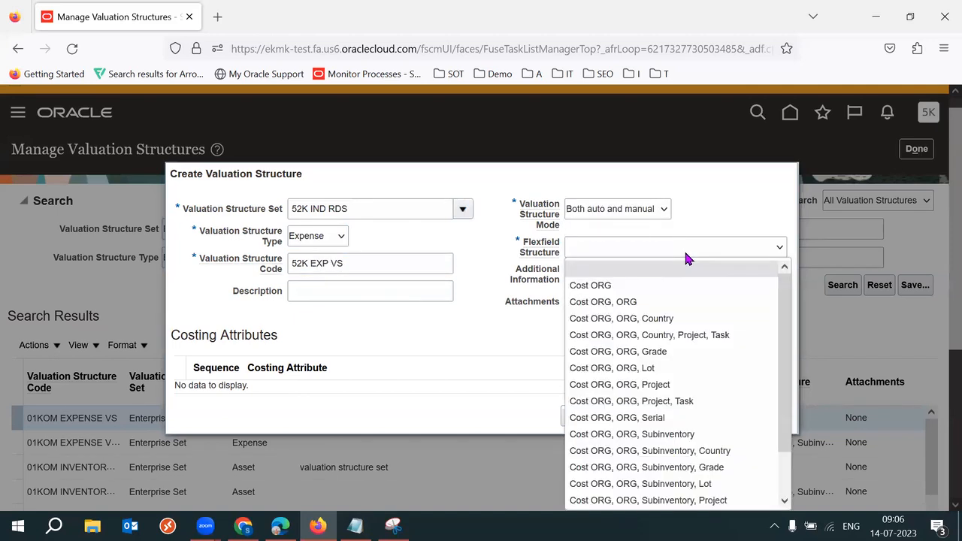
pyautogui.click(648, 302)
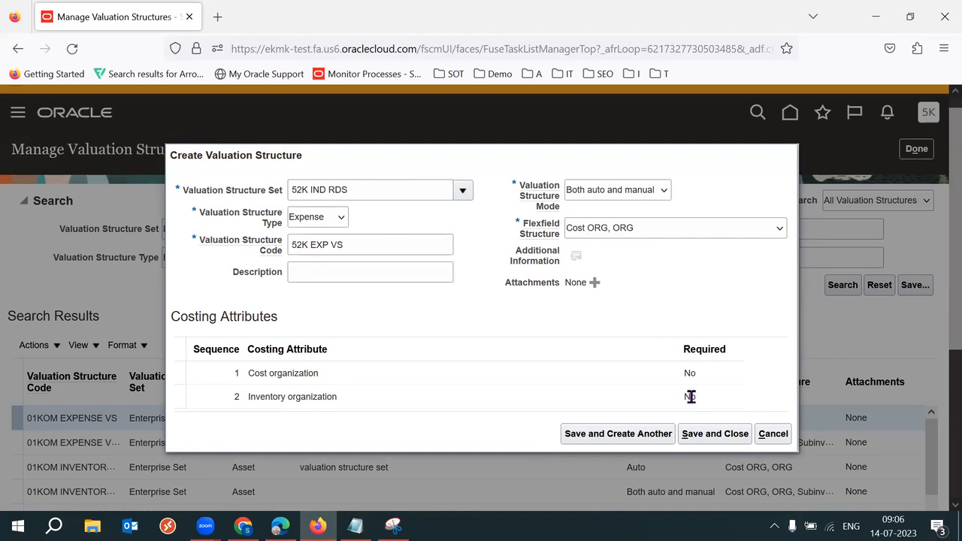
pyautogui.click(712, 436)
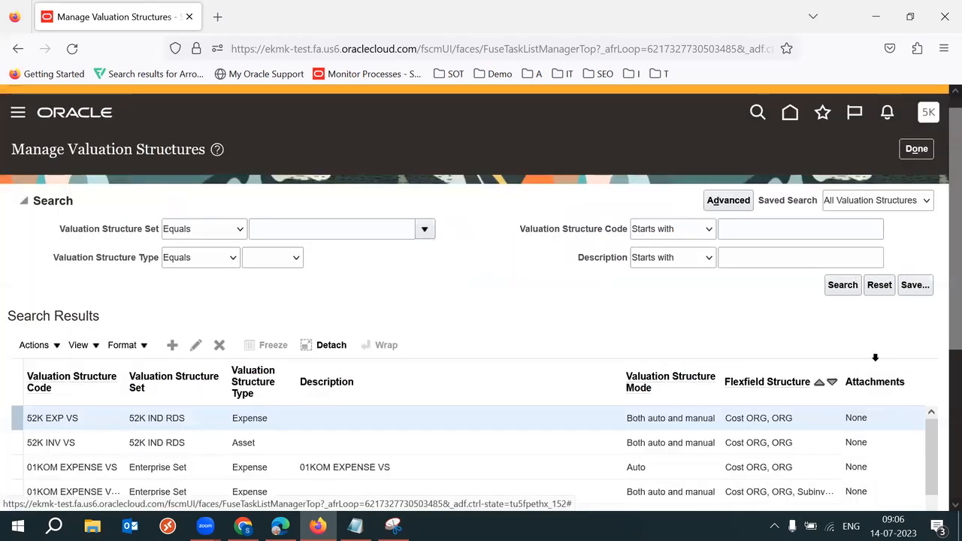
# Step: Review the 52K INV VS and 52K EXP VS rows, then open and cancel a new structure
pyautogui.scroll(-3, 938, 299)
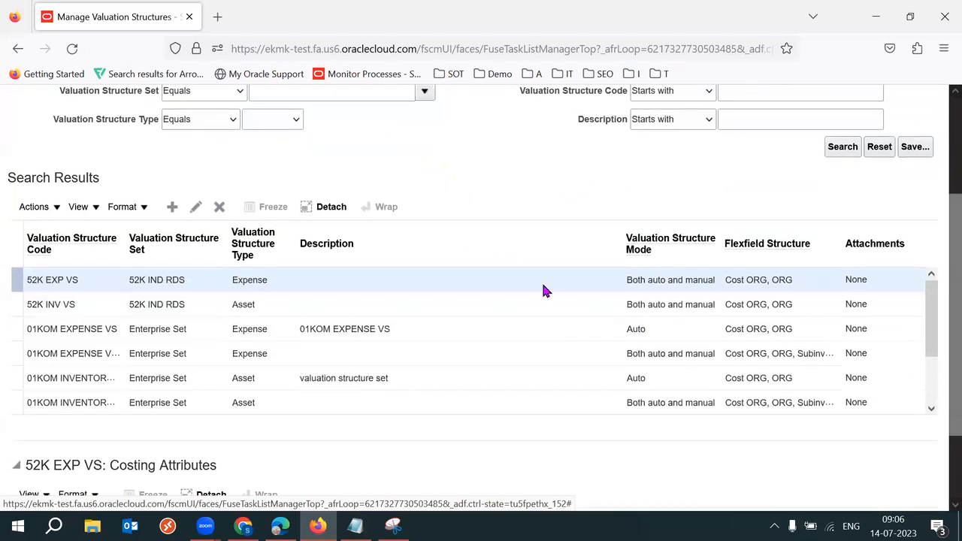
pyautogui.click(259, 304)
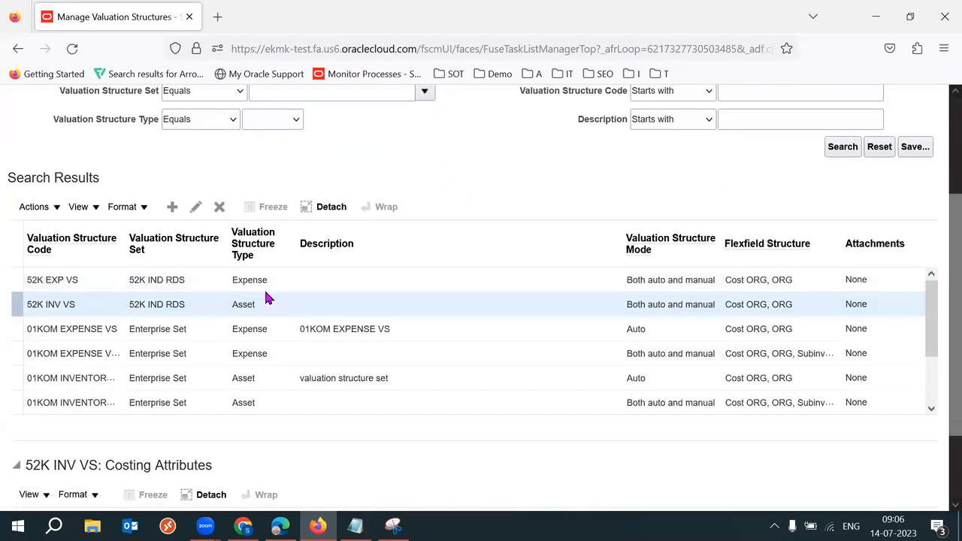
pyautogui.click(265, 282)
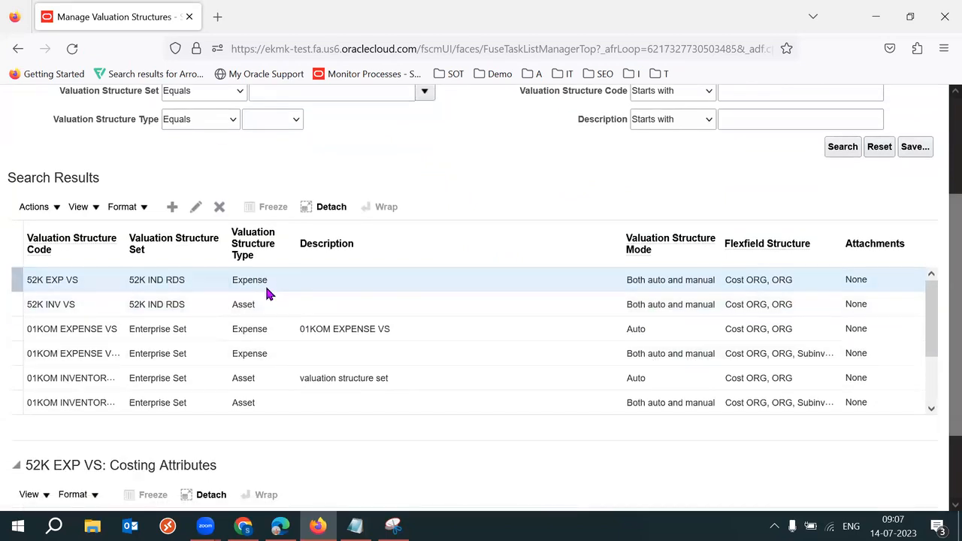
pyautogui.click(172, 207)
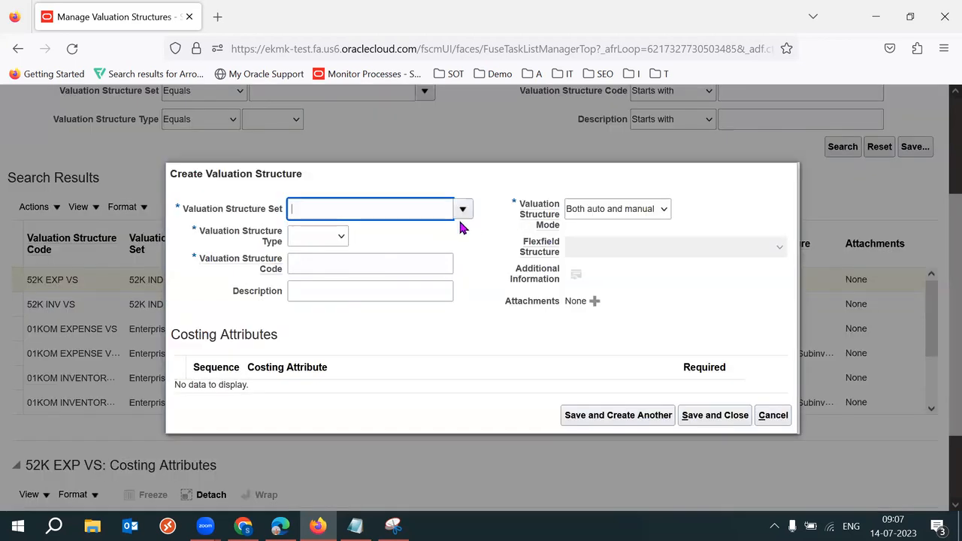
pyautogui.click(320, 236)
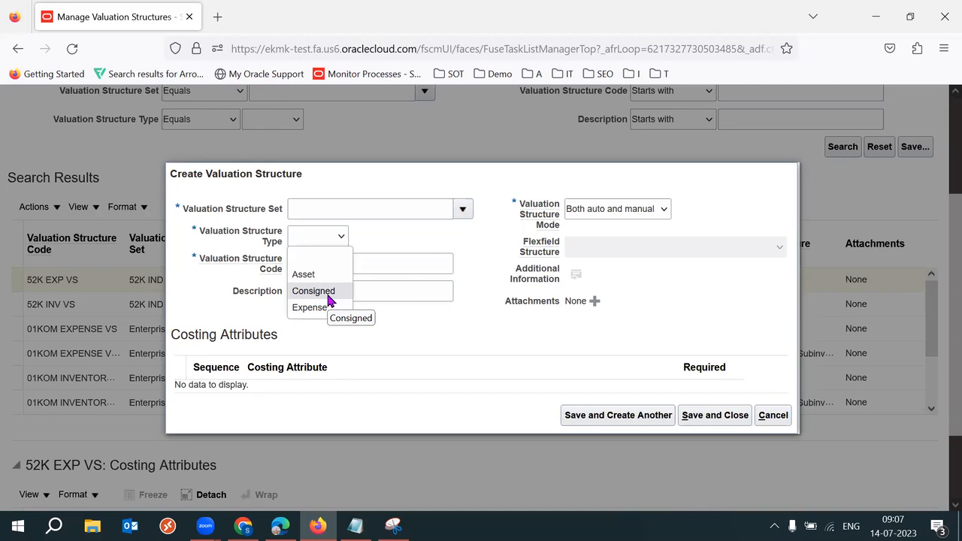
pyautogui.click(772, 415)
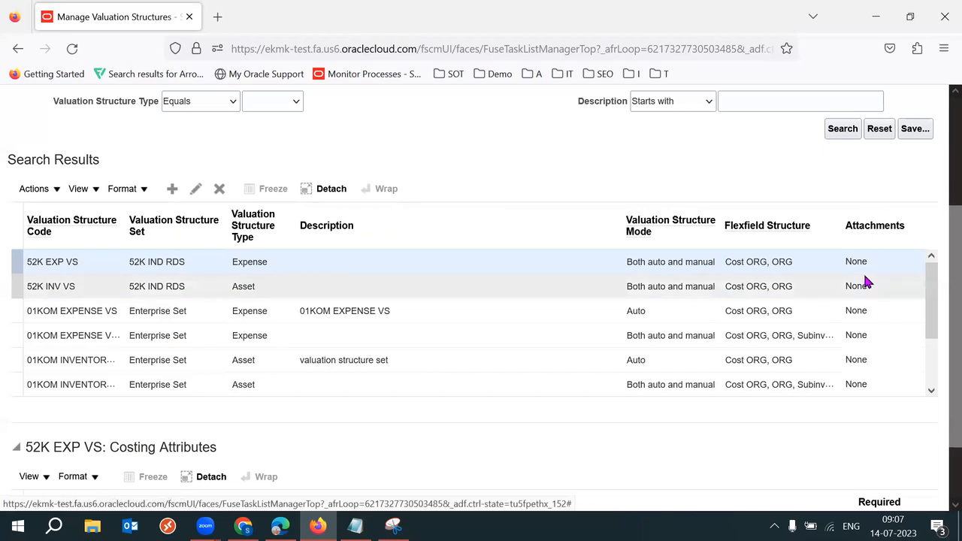
# Step: Finish with valuation structures and switch to the Costing Setups spreadsheet
pyautogui.scroll(3, 940, 226)
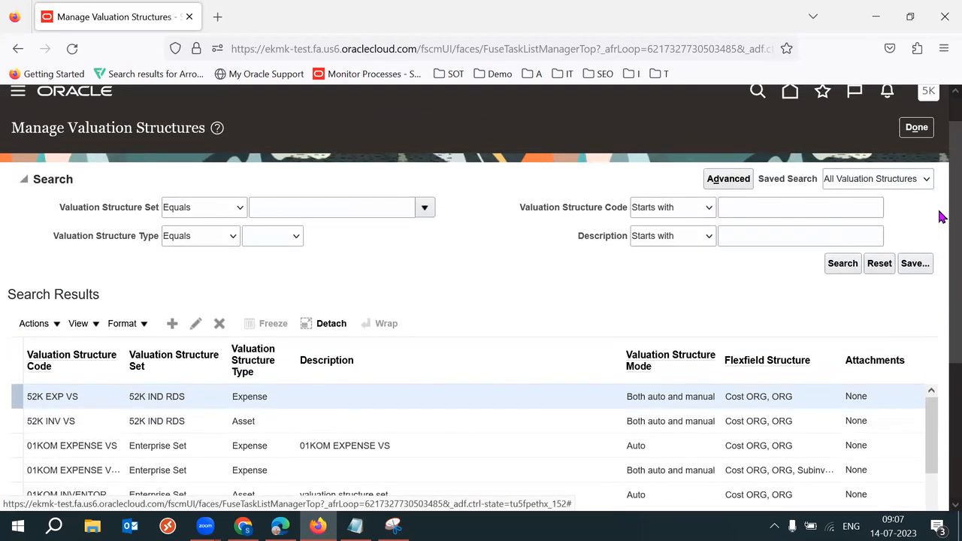
pyautogui.click(913, 132)
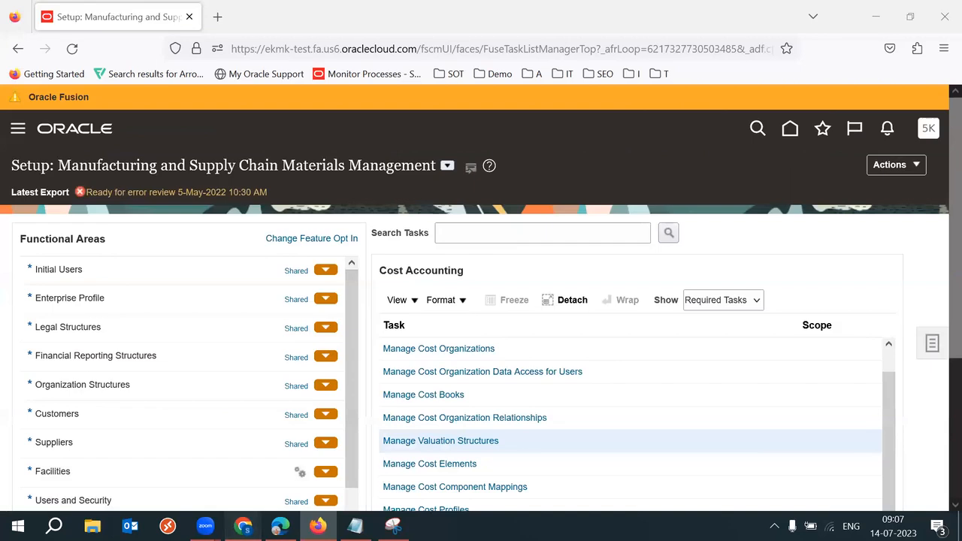
pyautogui.click(243, 527)
pyautogui.click(269, 328)
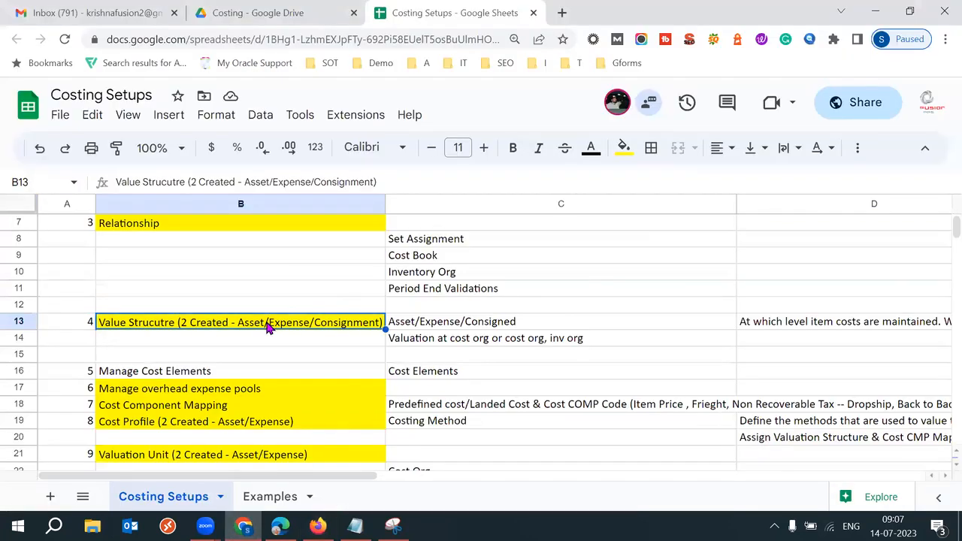
pyautogui.click(251, 455)
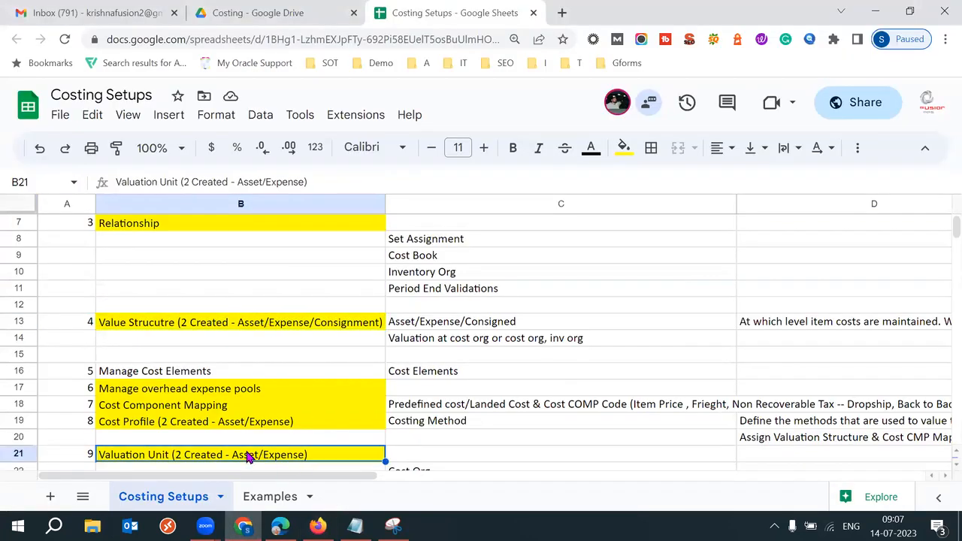
pyautogui.click(267, 329)
pyautogui.click(250, 466)
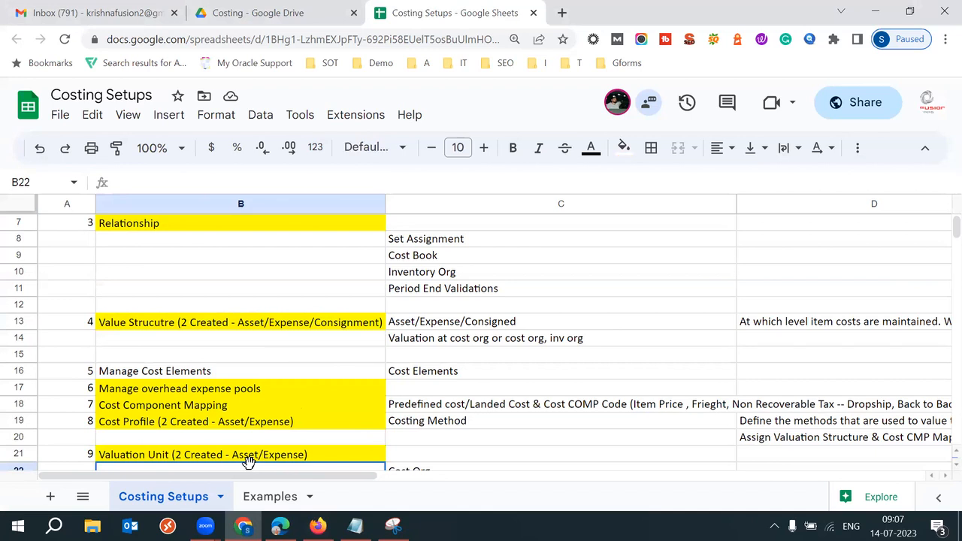
pyautogui.click(235, 461)
pyautogui.click(279, 321)
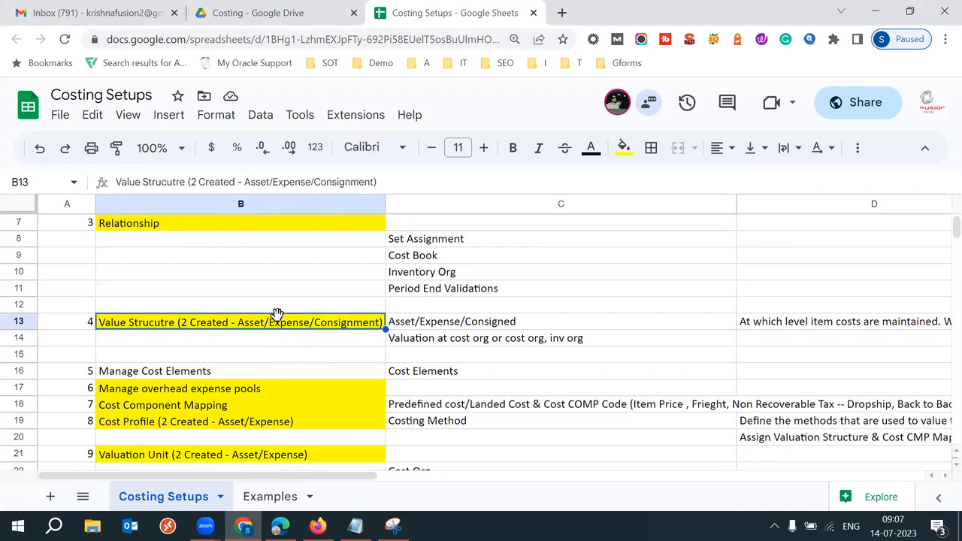
pyautogui.click(246, 376)
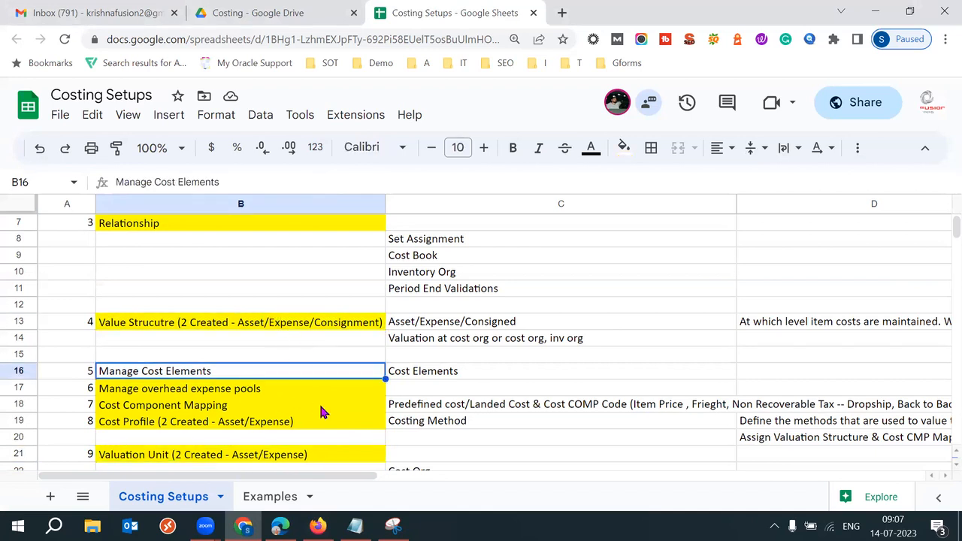
pyautogui.press('Down')
pyautogui.press('Down')
pyautogui.press('Down')
pyautogui.press('Down')
pyautogui.press('Down')
pyautogui.press('Down')
pyautogui.press('Down')
pyautogui.press('Down')
pyautogui.press('Down')
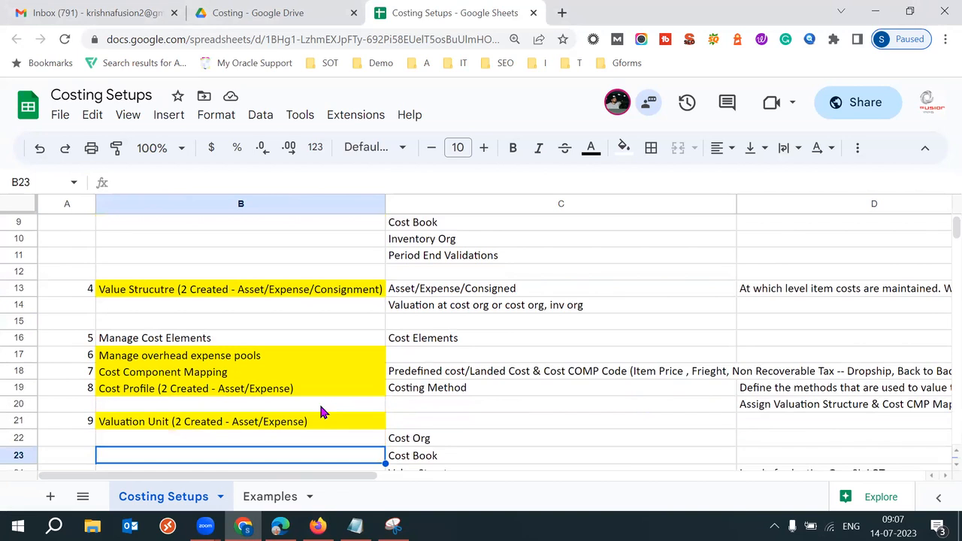
pyautogui.click(87, 306)
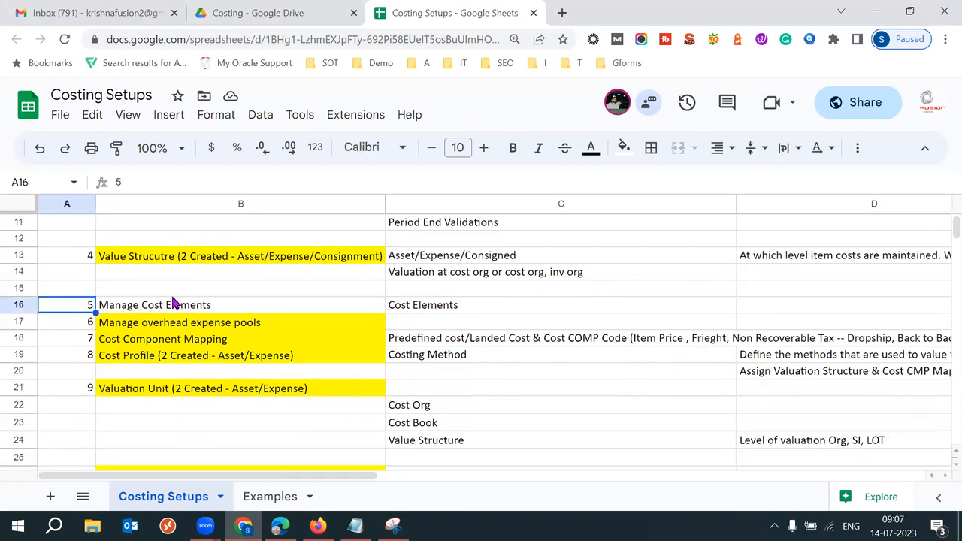
pyautogui.click(172, 305)
pyautogui.click(457, 312)
pyautogui.click(340, 306)
pyautogui.click(440, 308)
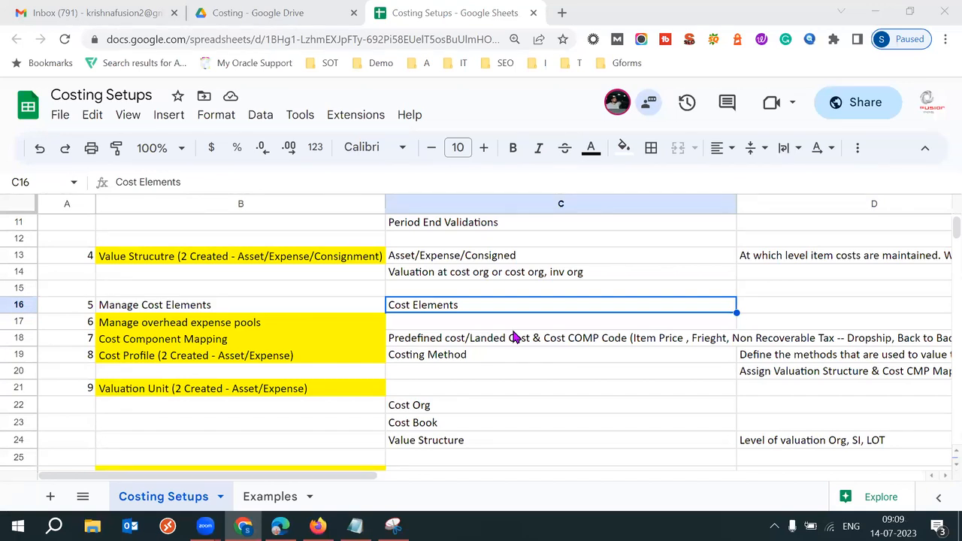
pyautogui.tripleClick(435, 308)
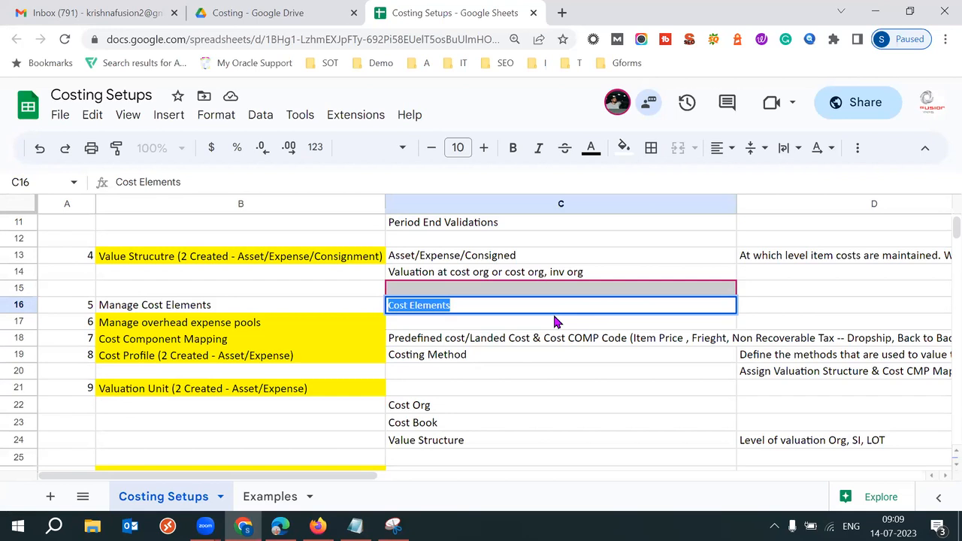
pyautogui.tripleClick(489, 306)
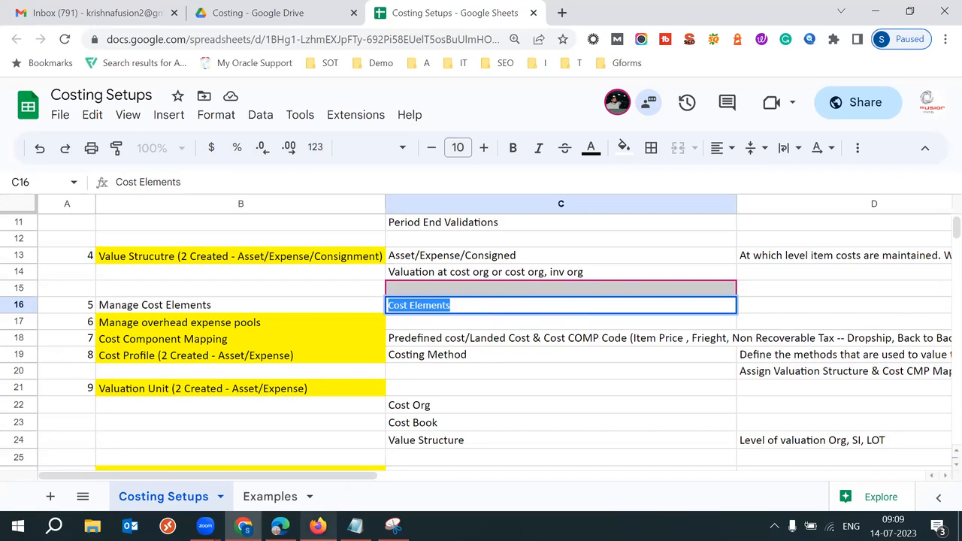
# Step: Return to the Oracle setup page, open the Manage Cost Elements task and add a new row
pyautogui.moveTo(318, 526)
pyautogui.click(316, 459)
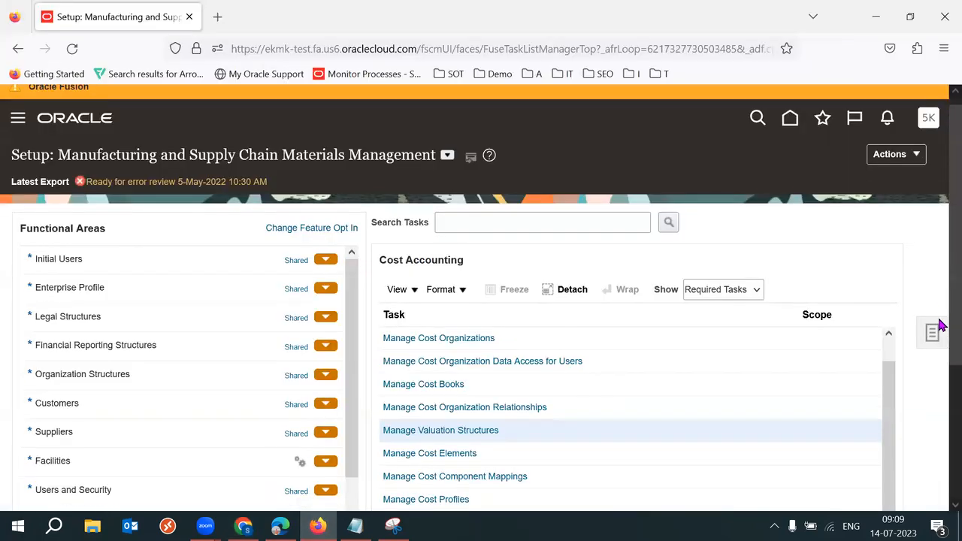
pyautogui.scroll(-2, 811, 361)
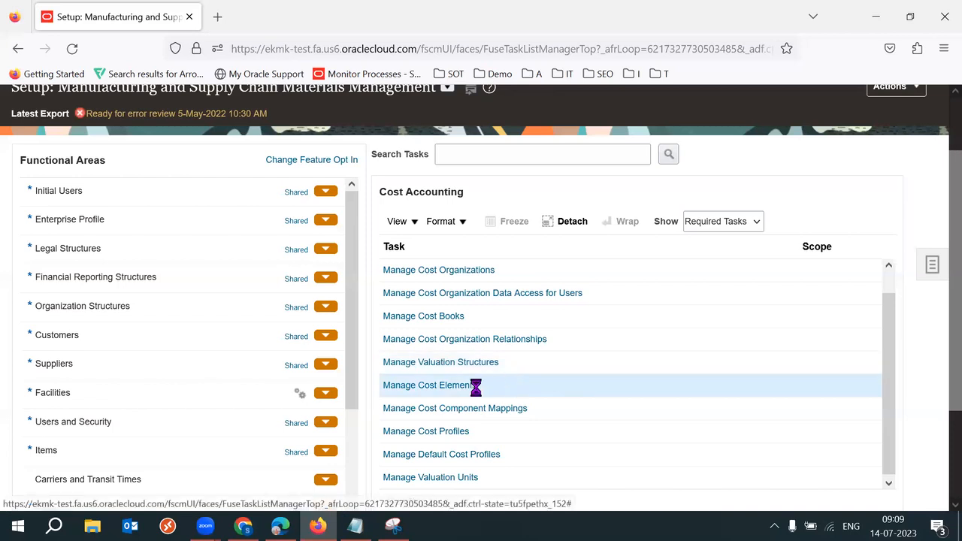
pyautogui.click(432, 387)
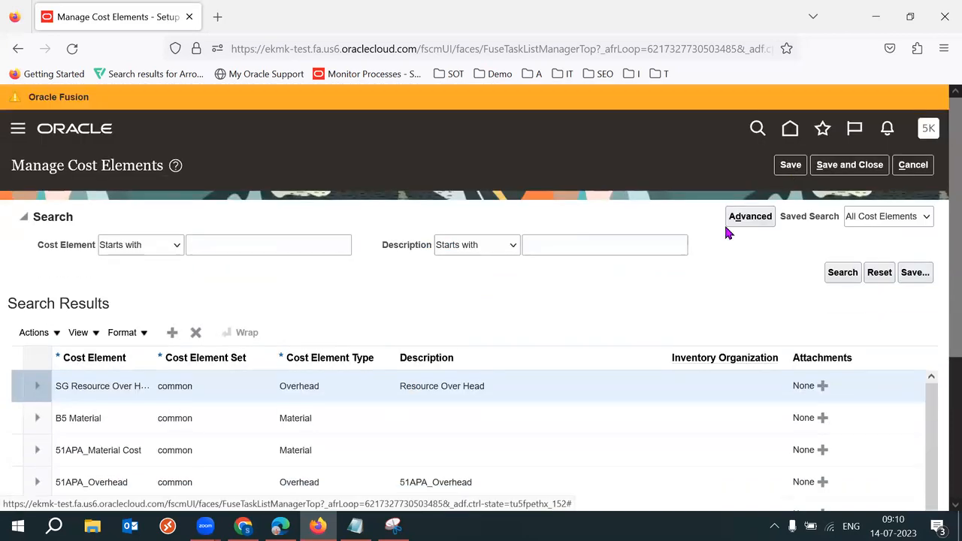
pyautogui.scroll(-3, 942, 298)
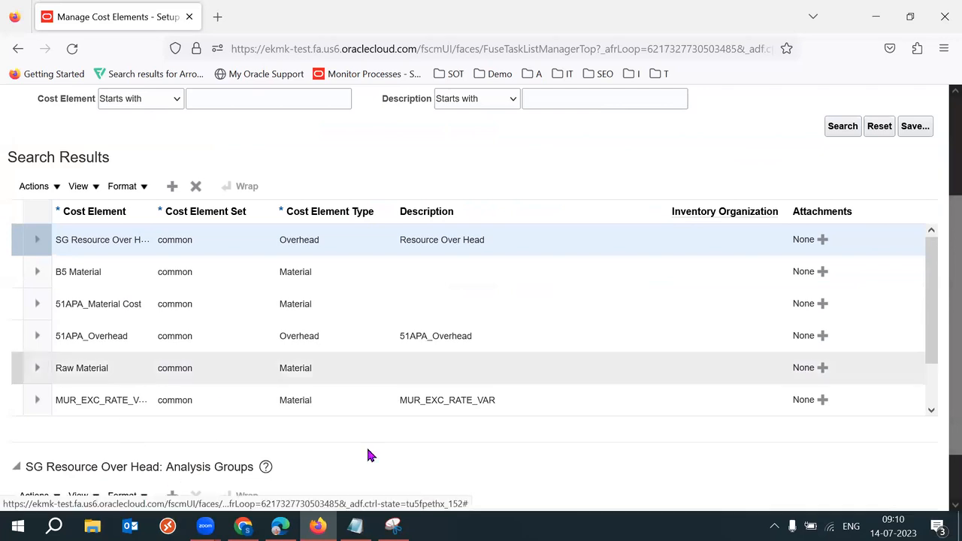
pyautogui.scroll(3, 942, 264)
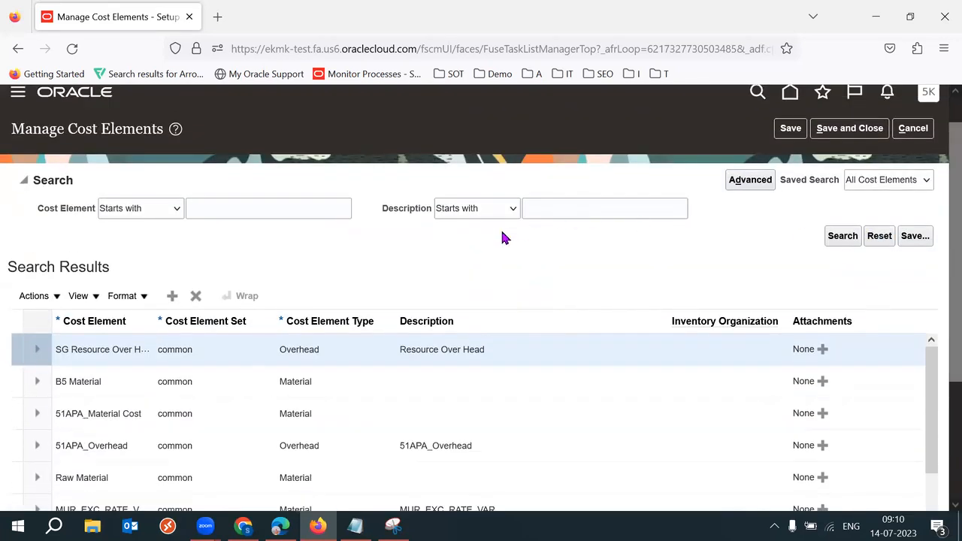
pyautogui.click(173, 296)
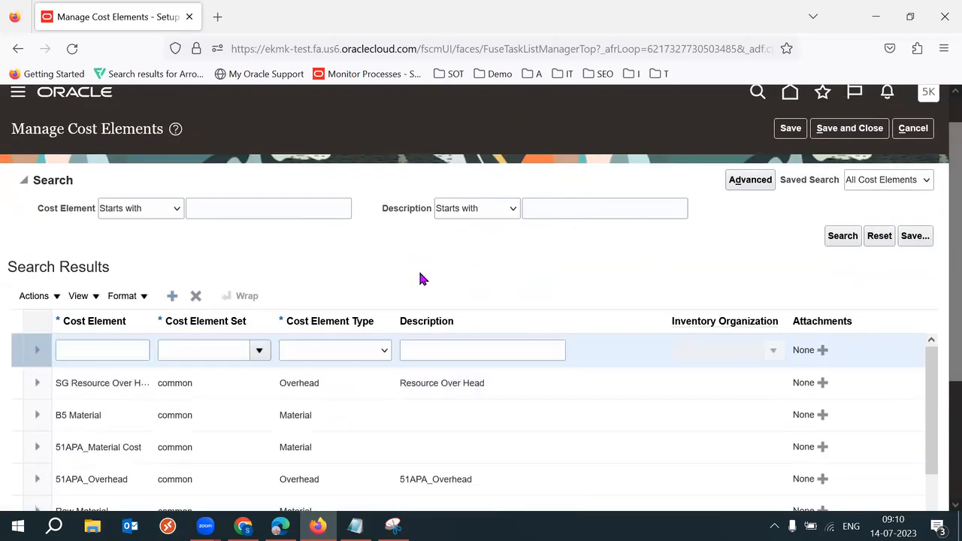
# Step: Enter '52K Material Cost' as the new row's cost element name
pyautogui.scroll(-1, 942, 267)
pyautogui.scroll(-1, 942, 267)
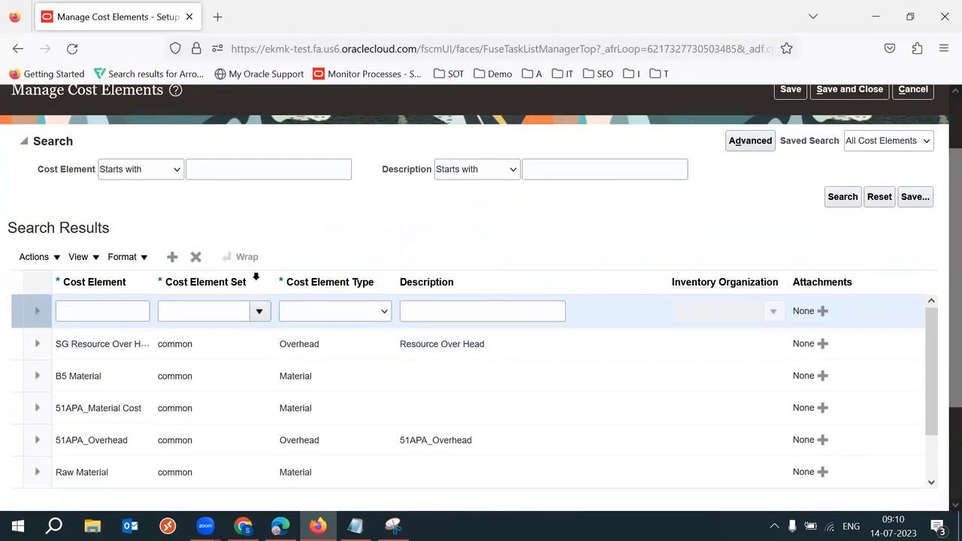
pyautogui.click(102, 310)
pyautogui.write('52Ks')
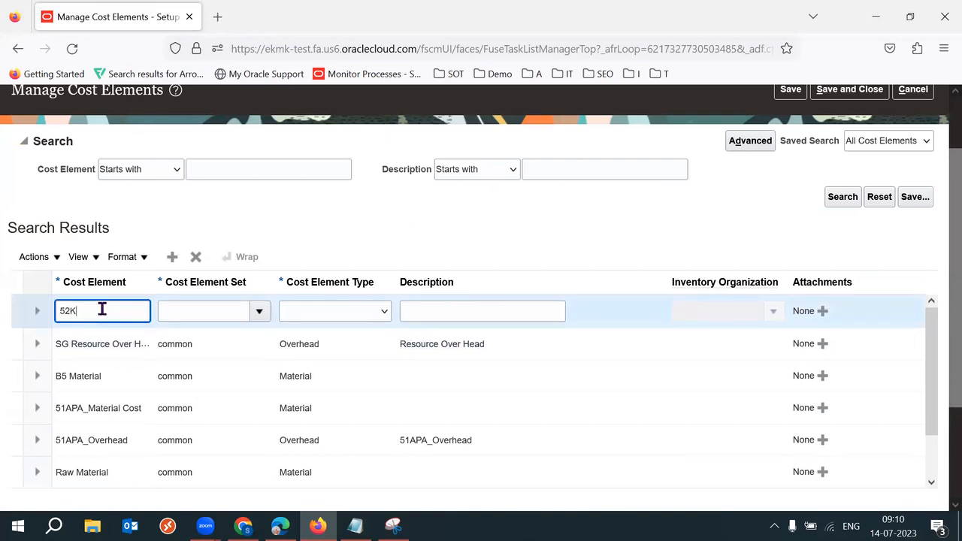
pyautogui.press('BackSpace')
pyautogui.scroll(-1, 710, 275)
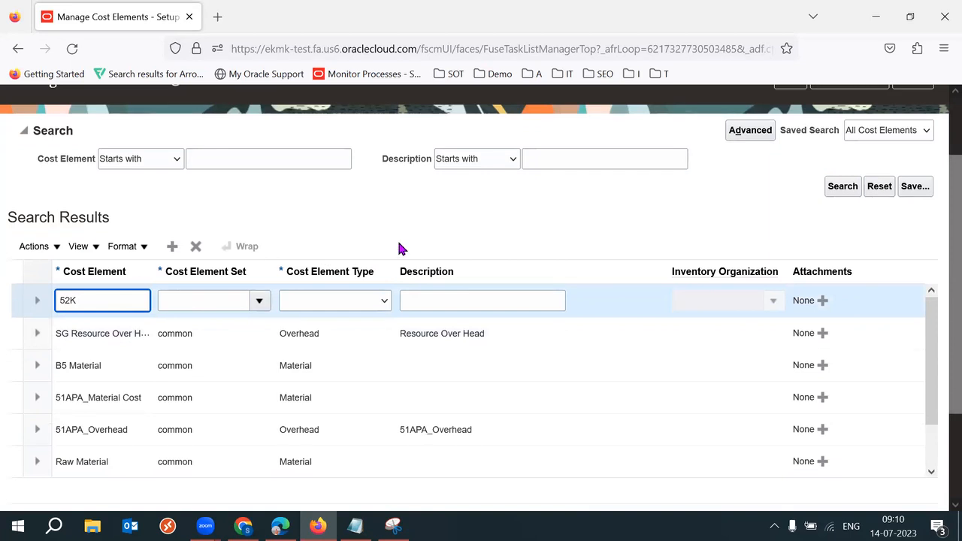
pyautogui.write('Material Cost')
pyautogui.press('Tab')
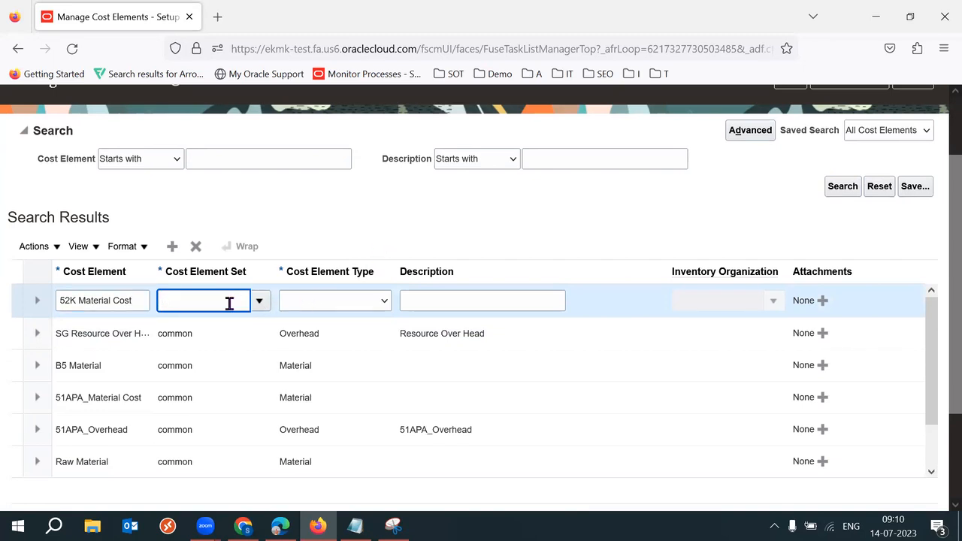
# Step: Search for '52K' in the Cost Element Set list and assign 52K IND RDS to the row
pyautogui.click(259, 300)
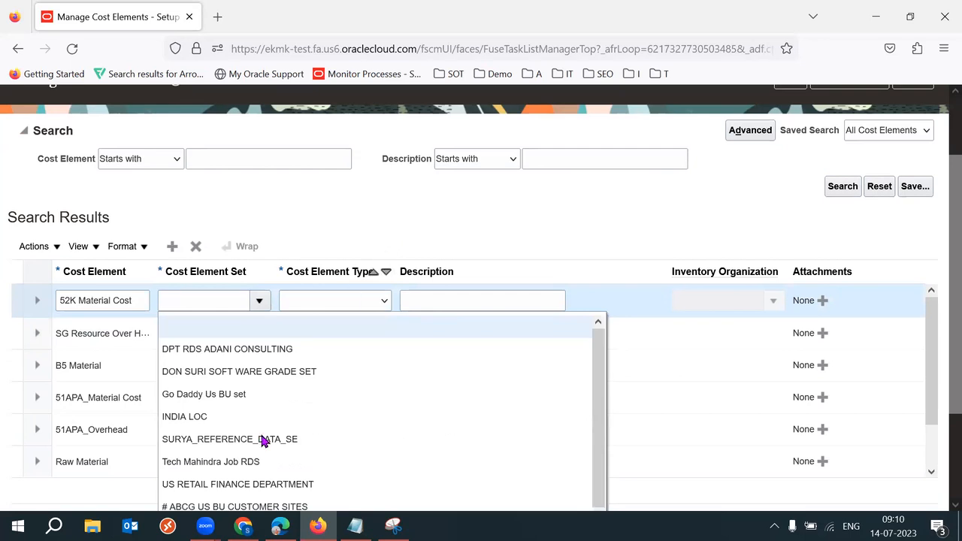
pyautogui.moveTo(954, 350); pyautogui.dragTo(955, 414)
pyautogui.click(180, 457)
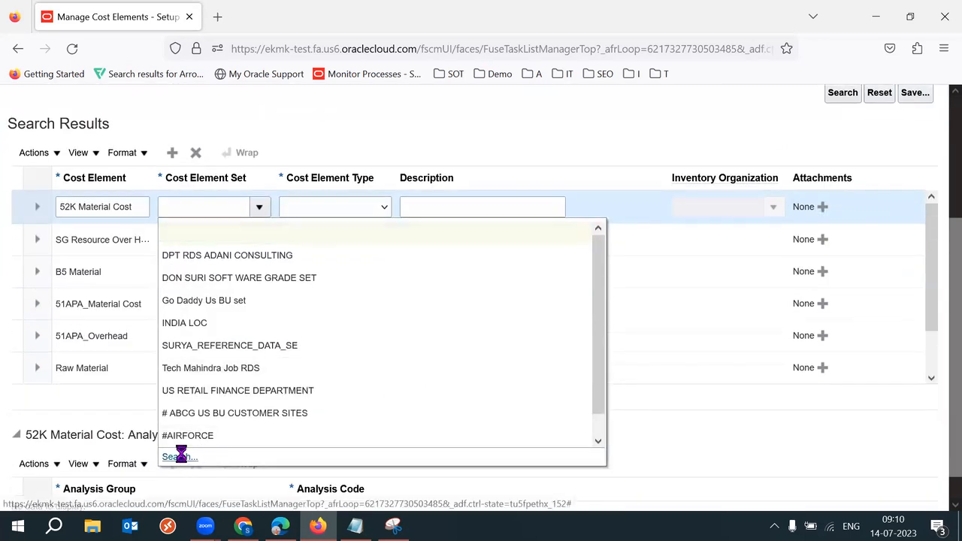
pyautogui.write('52K')
pyautogui.press('Return')
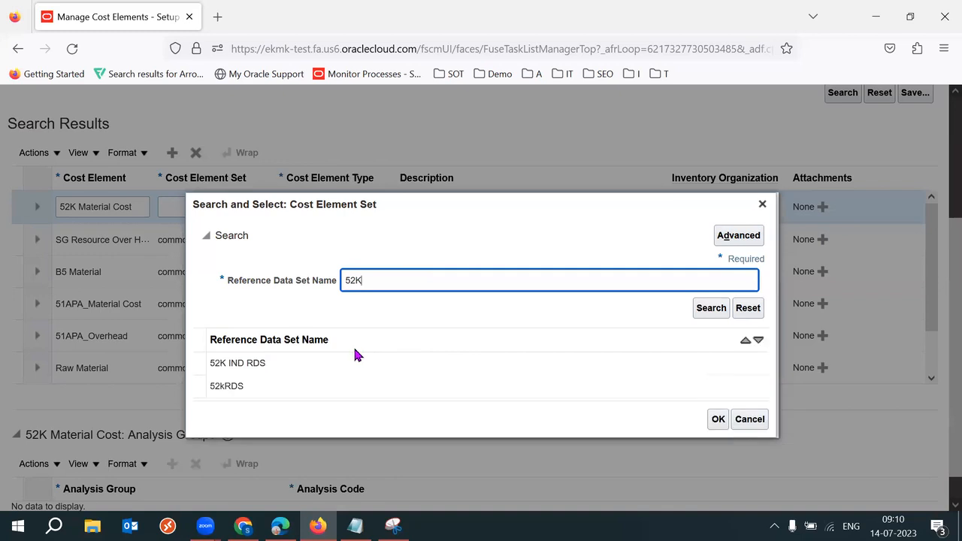
pyautogui.click(286, 347)
pyautogui.click(717, 403)
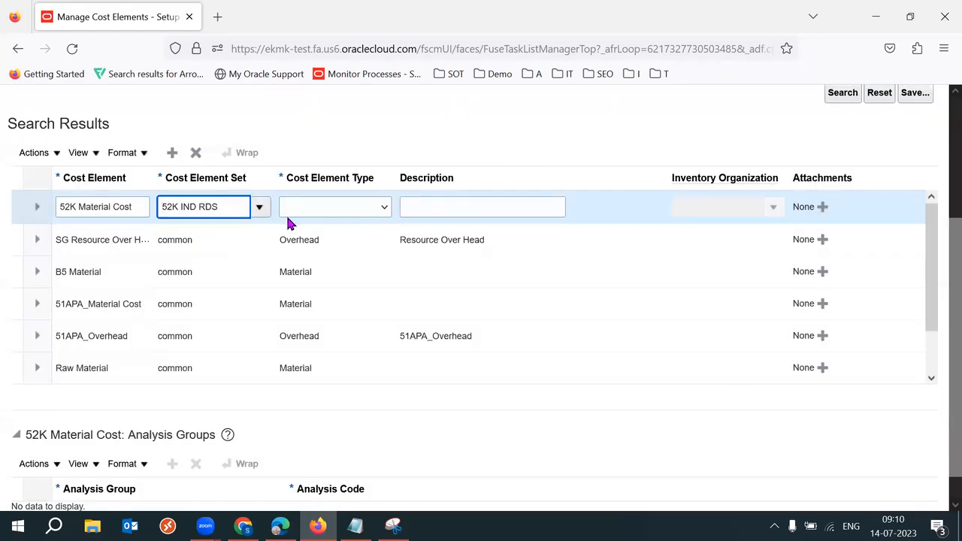
pyautogui.tripleClick(133, 207)
pyautogui.doubleClick(133, 207)
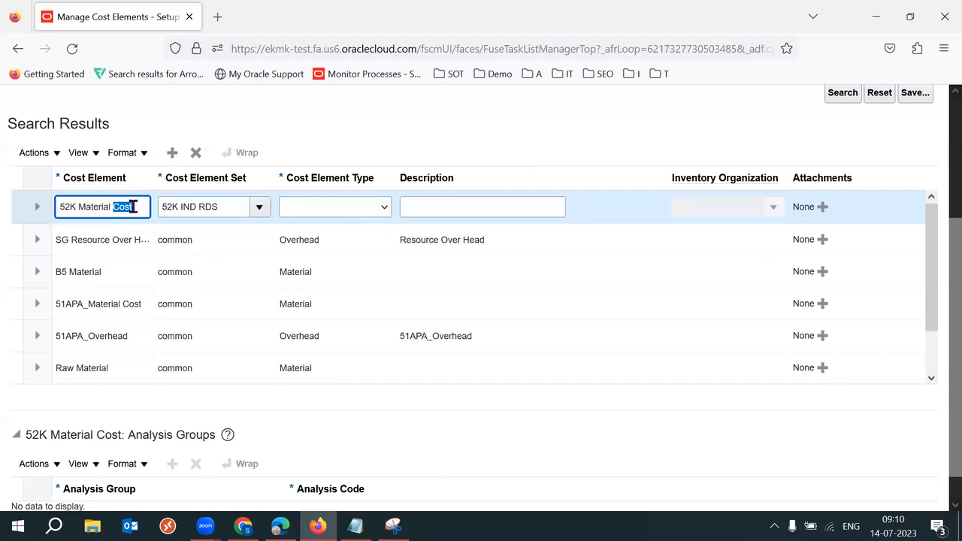
# Step: Show the Cost Element Type options for the 52K Material Cost row
pyautogui.click(372, 204)
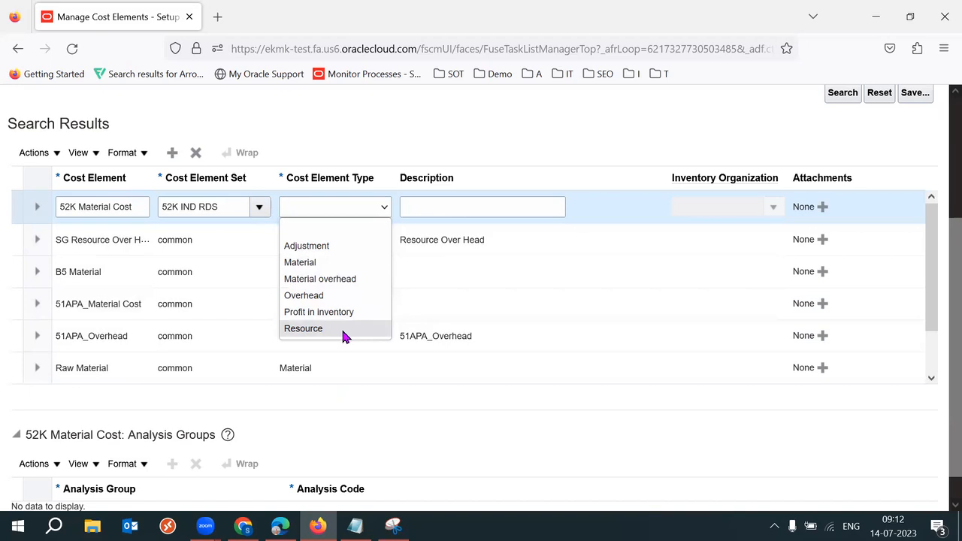
# Step: Set 52K Material Cost's type to Material and add another blank cost element row
pyautogui.click(316, 264)
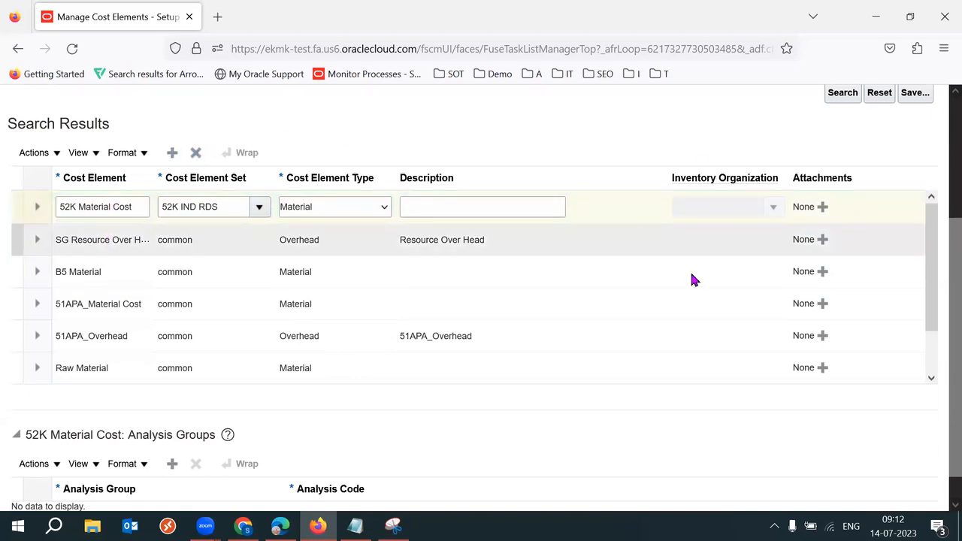
pyautogui.scroll(-1, 942, 372)
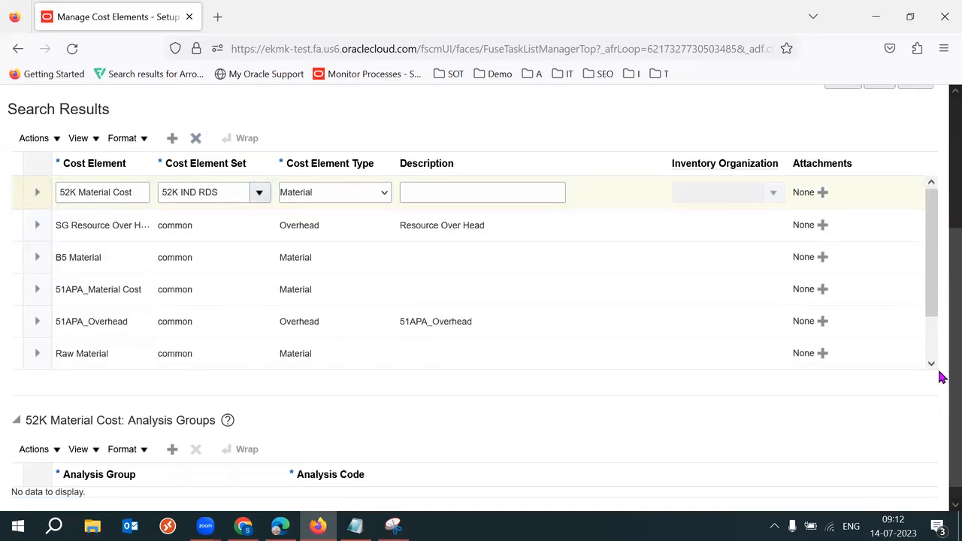
pyautogui.scroll(3, 940, 354)
pyautogui.click(172, 219)
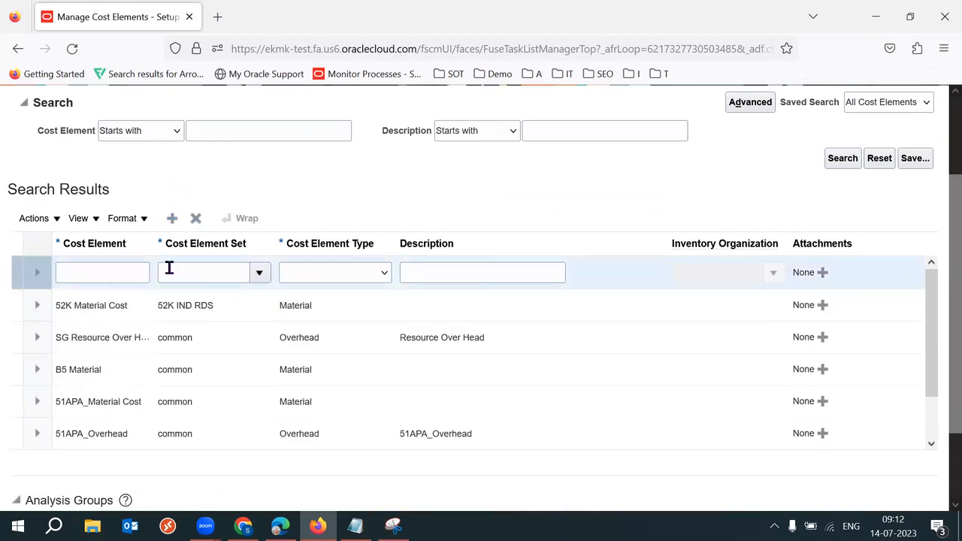
# Step: Name the new row '52K Tranporation Cost' and assign it cost element set 52K IND RDS
pyautogui.click(117, 275)
pyautogui.write('52K')
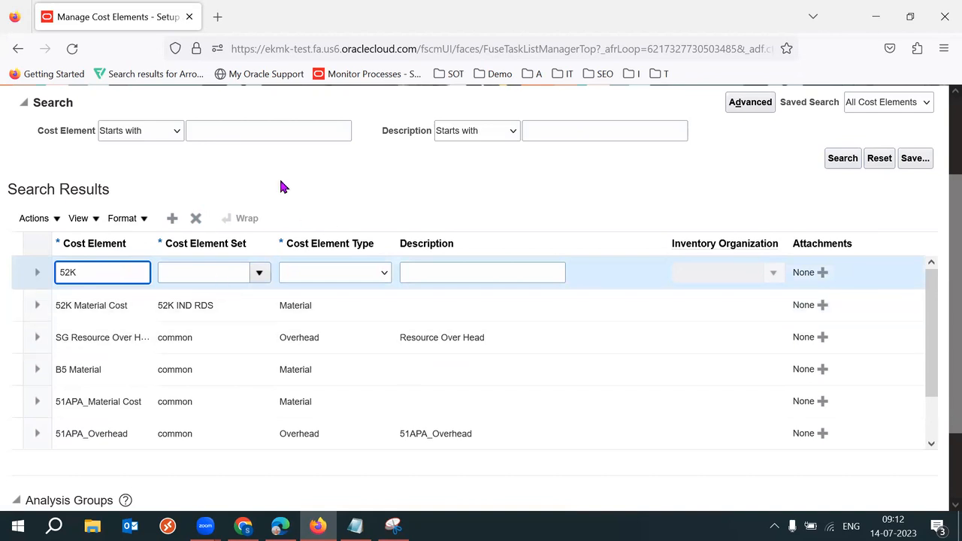
pyautogui.write(' Tranporation Cost')
pyautogui.click(233, 272)
pyautogui.write('52K')
pyautogui.press('Tab')
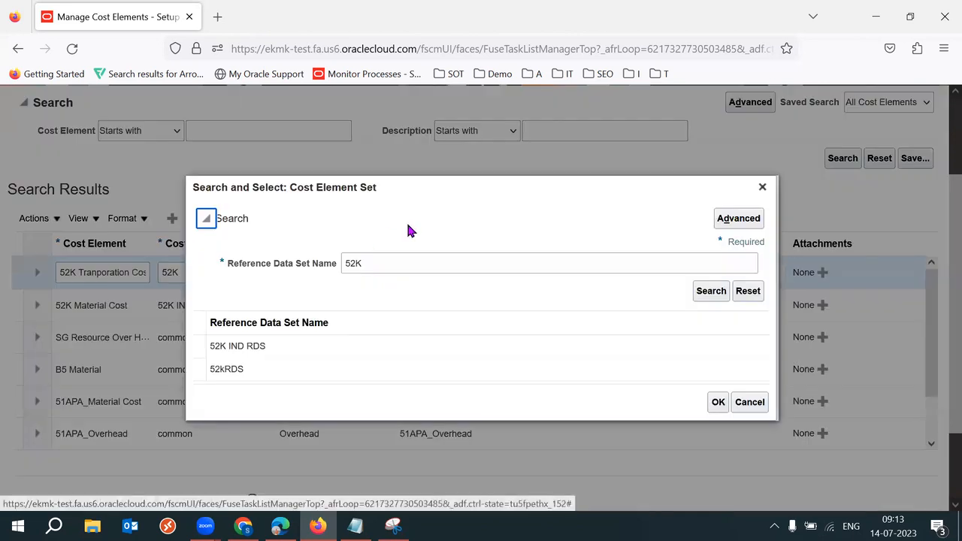
pyautogui.click(282, 354)
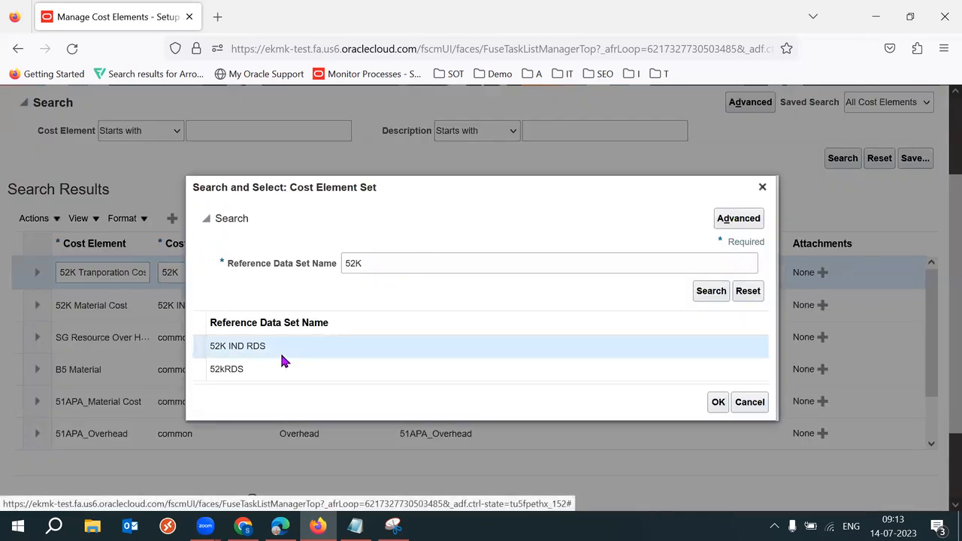
pyautogui.click(718, 402)
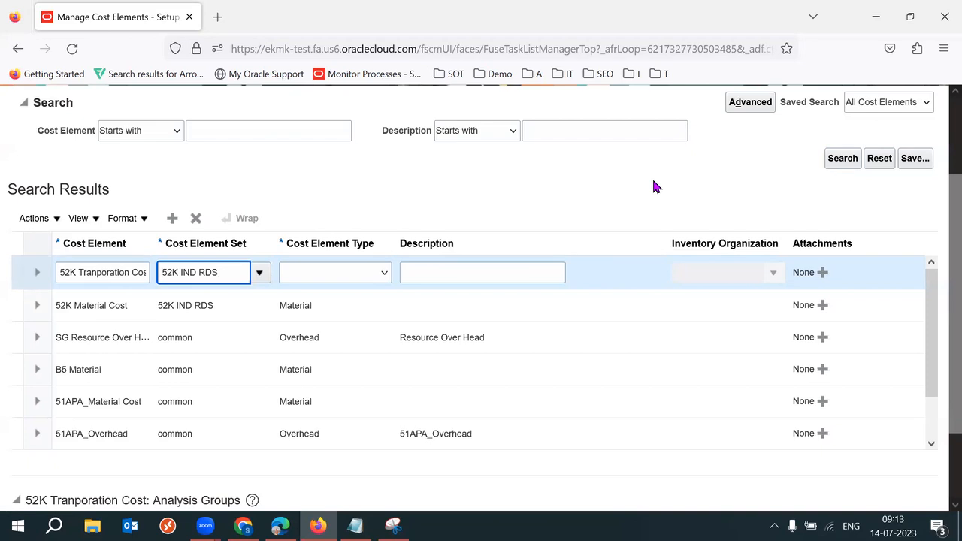
# Step: Set the 52K Tranporation Cost type to Material and save the cost elements
pyautogui.click(359, 274)
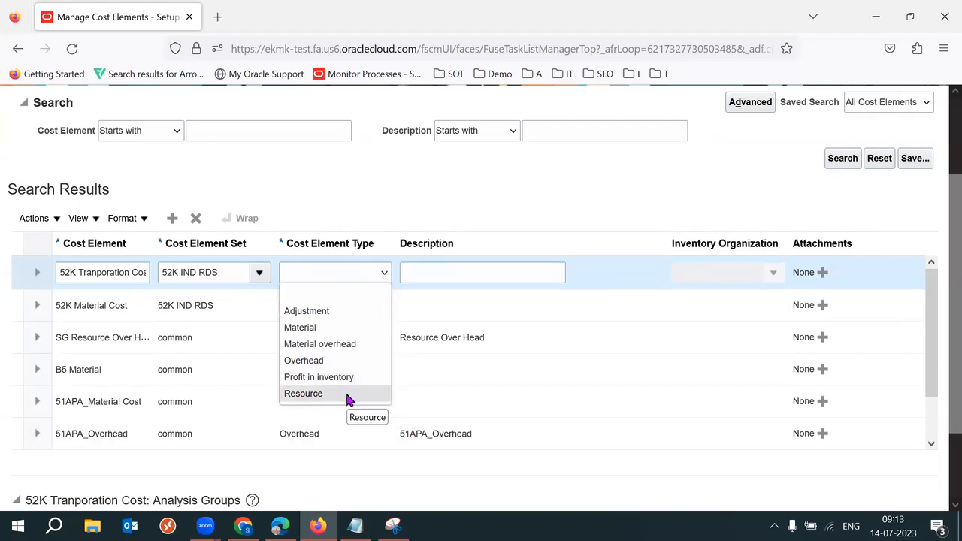
pyautogui.click(369, 331)
pyautogui.tripleClick(126, 270)
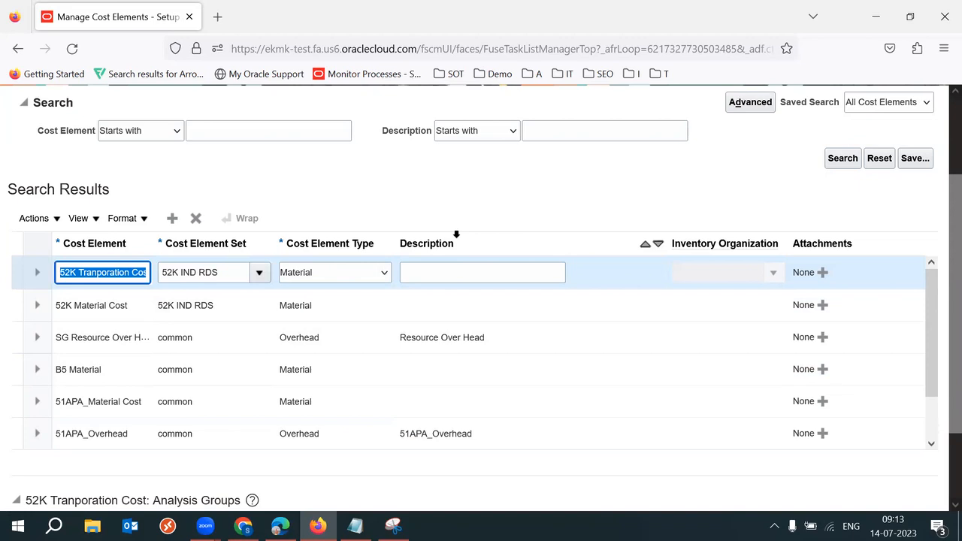
pyautogui.scroll(2, 940, 285)
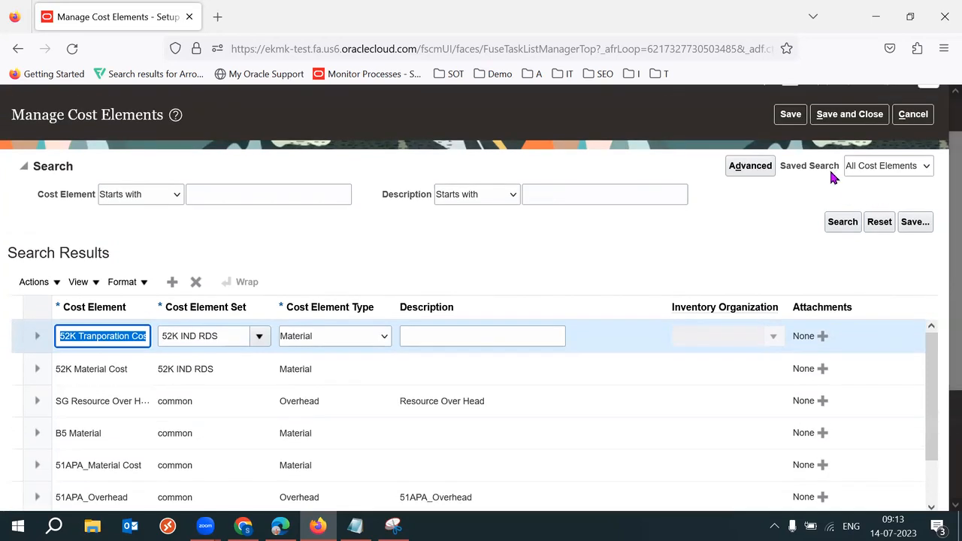
pyautogui.click(791, 113)
pyautogui.moveTo(952, 305); pyautogui.dragTo(940, 354)
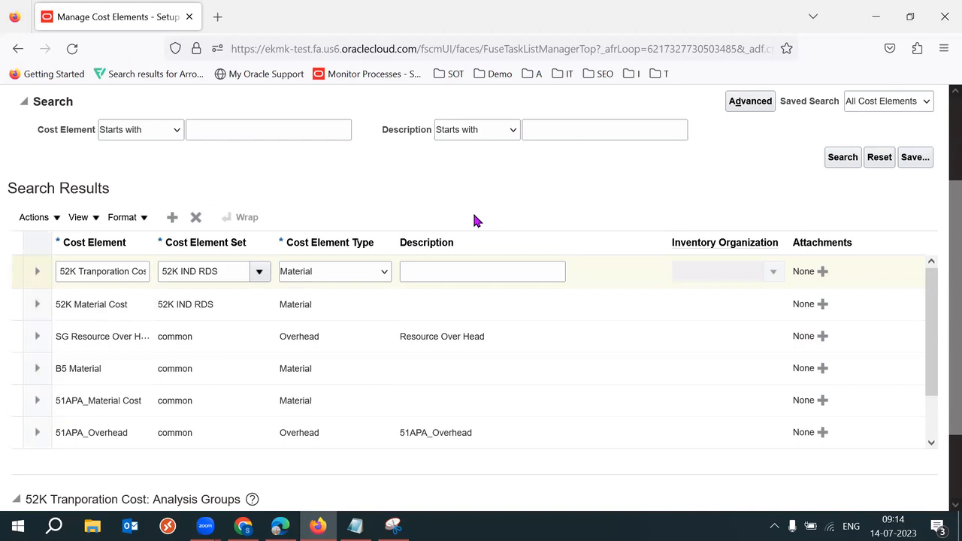
# Step: Check both 52K rows show type Material, then Save and Close the Manage Cost Elements page
pyautogui.click(93, 305)
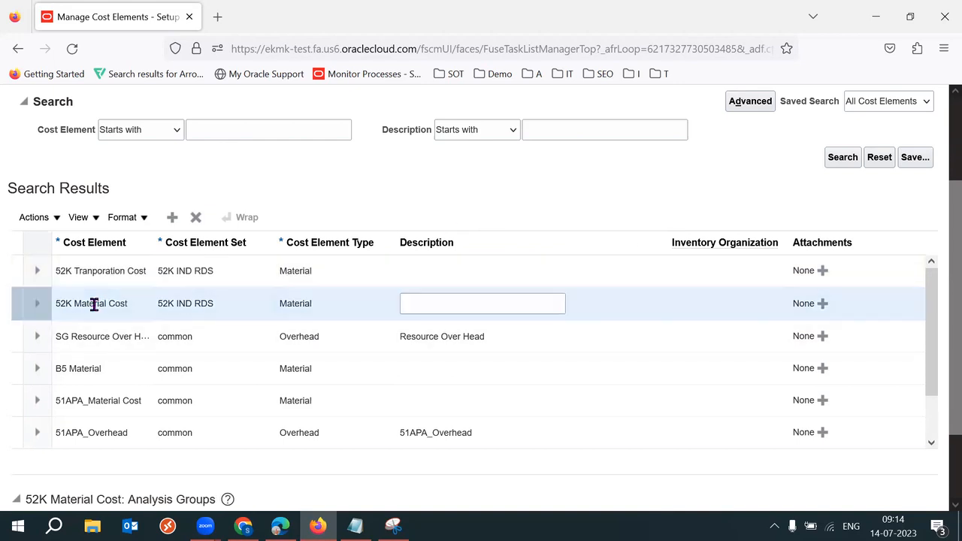
pyautogui.doubleClick(304, 302)
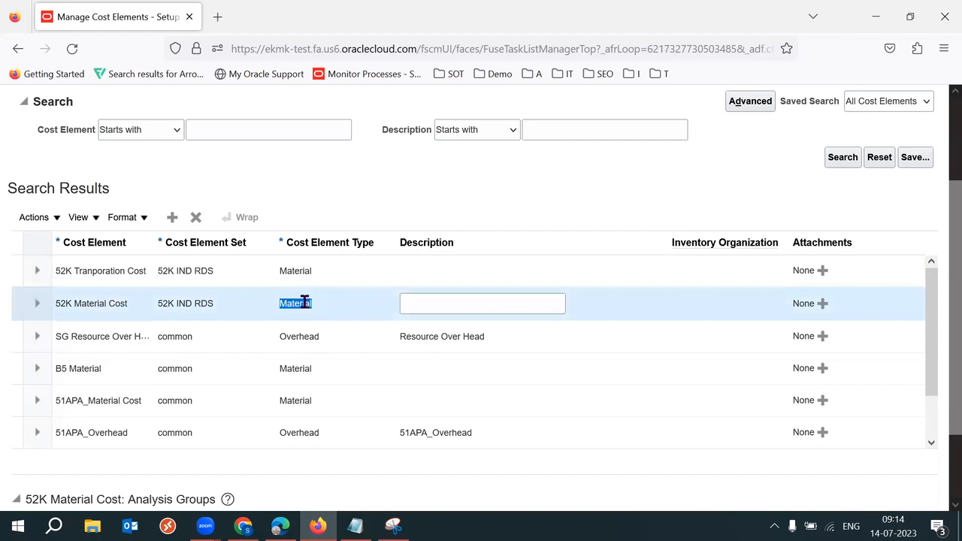
pyautogui.doubleClick(304, 302)
pyautogui.click(285, 271)
pyautogui.doubleClick(289, 270)
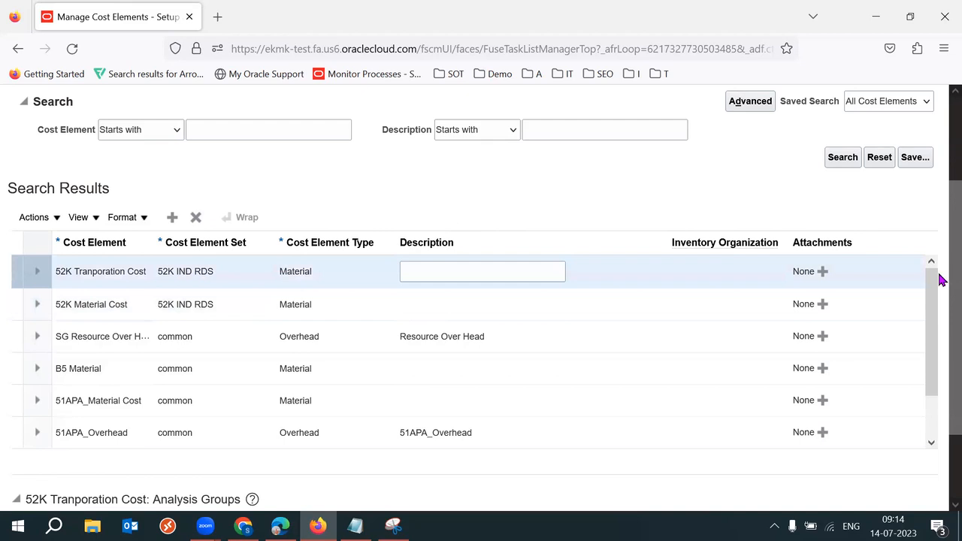
pyautogui.scroll(-2, 940, 300)
pyautogui.scroll(-1, 940, 323)
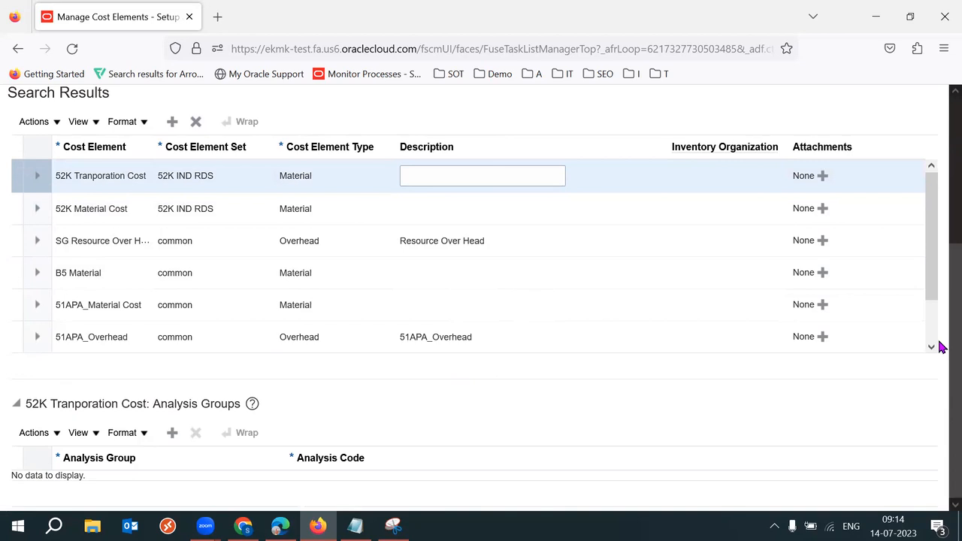
pyautogui.scroll(5, 941, 328)
pyautogui.click(849, 120)
# Step: In the Costing Setups sheet, select 'overhead expense pools' in cell B17 for step 6
pyautogui.hotkey('alt', 'Tab')
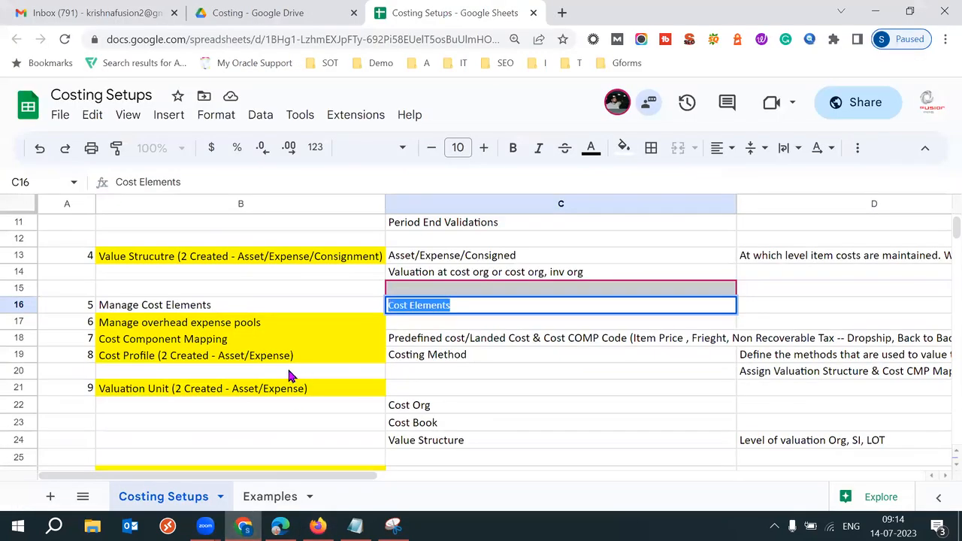
pyautogui.click(166, 324)
pyautogui.click(91, 325)
pyautogui.click(208, 328)
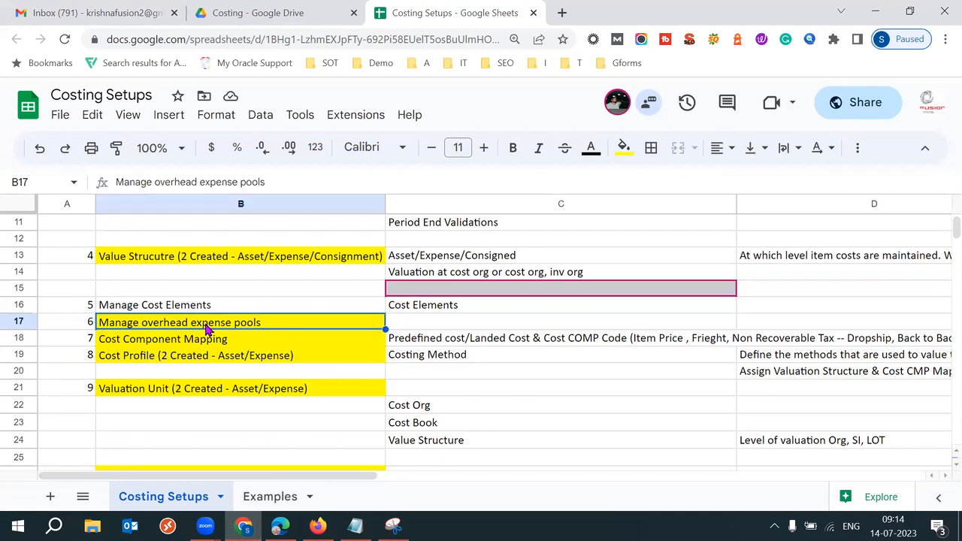
pyautogui.tripleClick(206, 323)
pyautogui.click(272, 324)
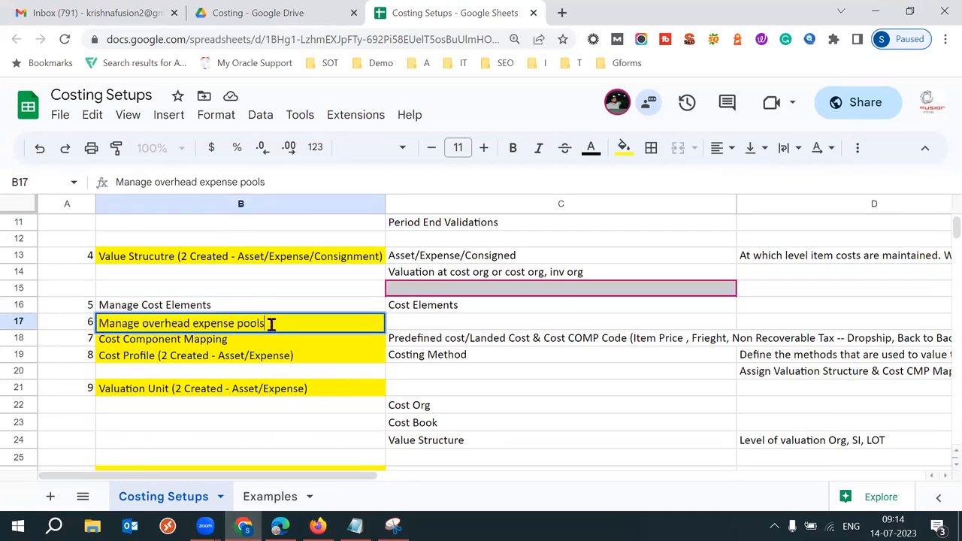
pyautogui.moveTo(144, 324); pyautogui.dragTo(275, 324)
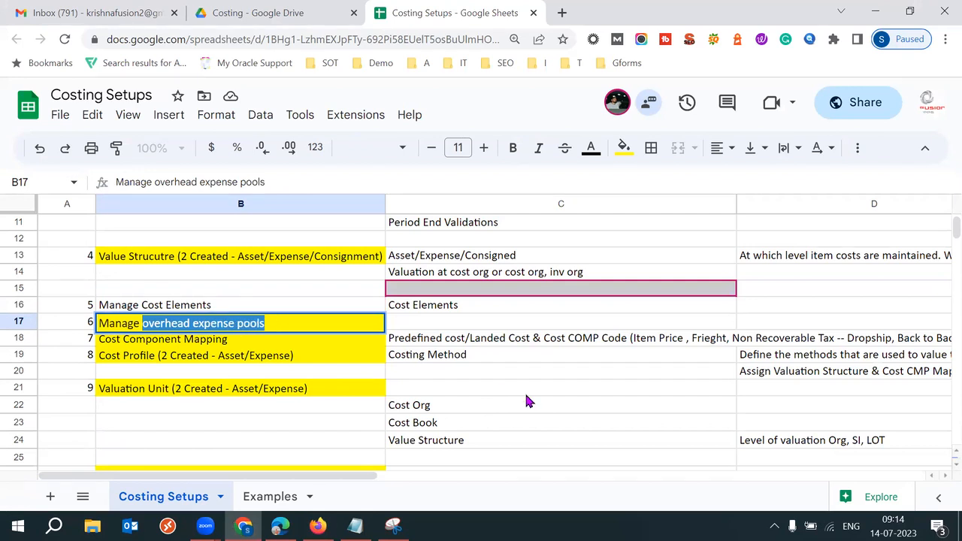
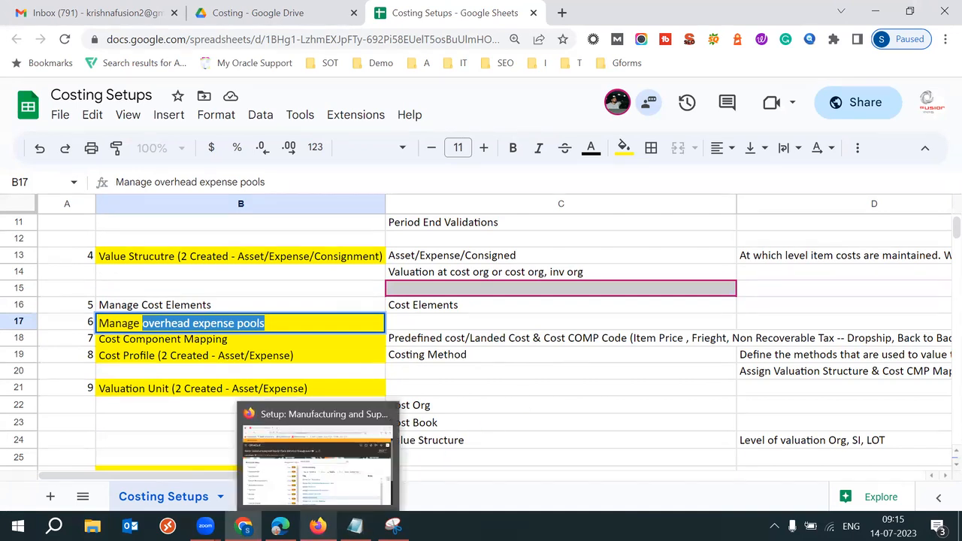
# Step: Bring the Oracle setup page in Firefox to the front and scroll down to the Cost Accounting task list
pyautogui.click(318, 526)
pyautogui.scroll(-2, 938, 296)
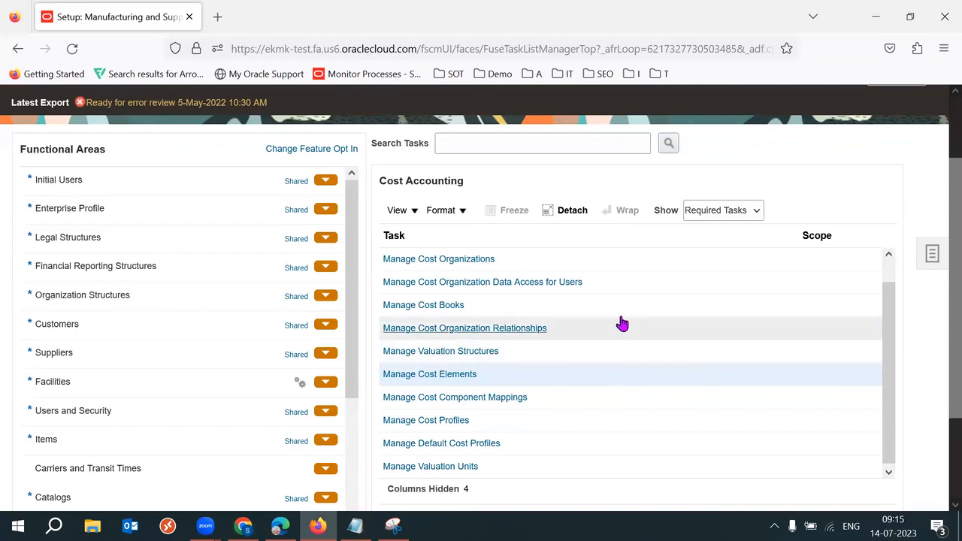
# Step: Show All Tasks, then open Manage Overhead Expense Pools to view the Labour Charge and Machinery Charge pools
pyautogui.click(750, 213)
pyautogui.click(711, 235)
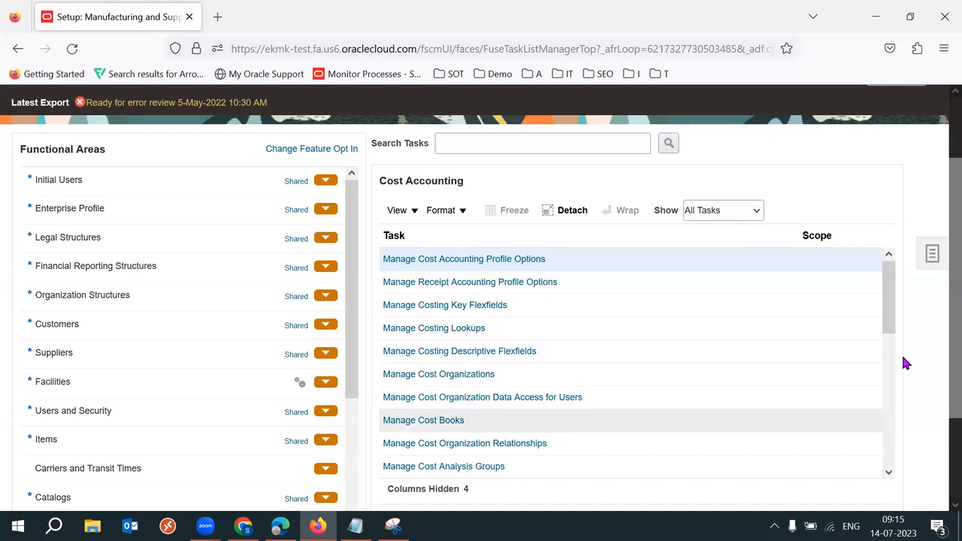
pyautogui.scroll(-3, 894, 316)
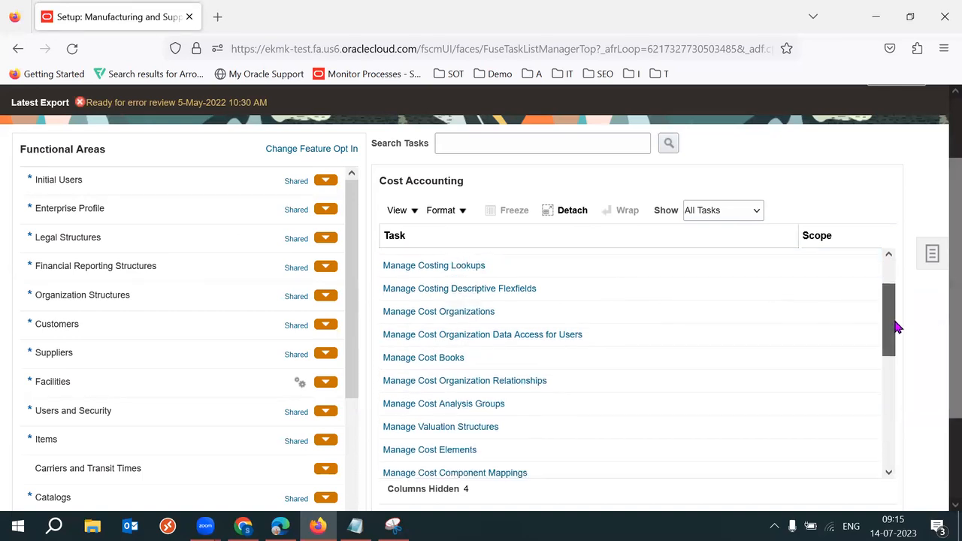
pyautogui.scroll(-4, 896, 361)
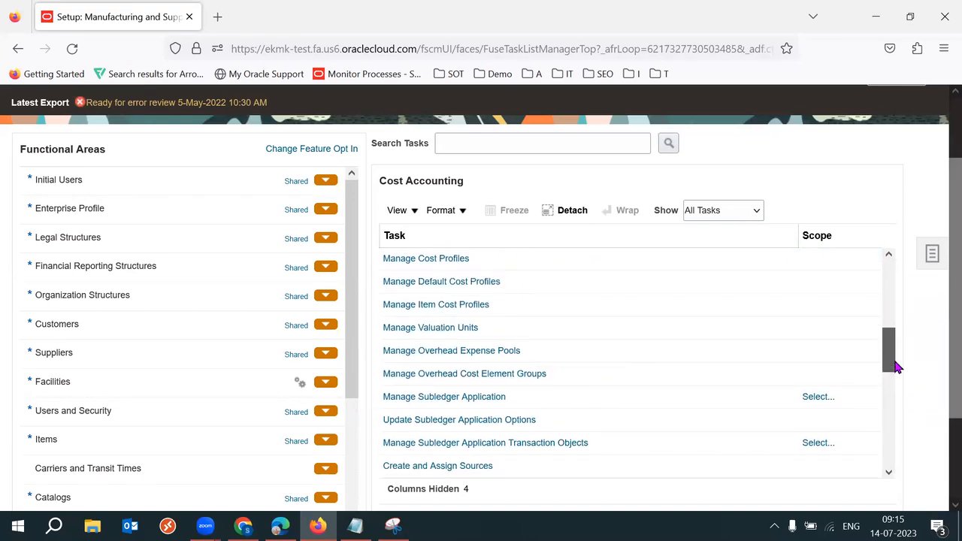
pyautogui.click(464, 353)
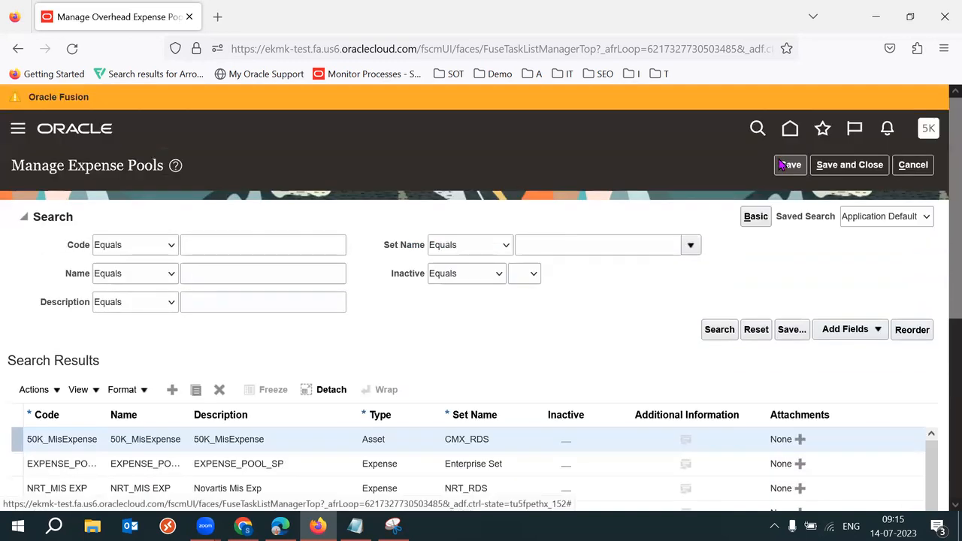
pyautogui.scroll(-2, 940, 223)
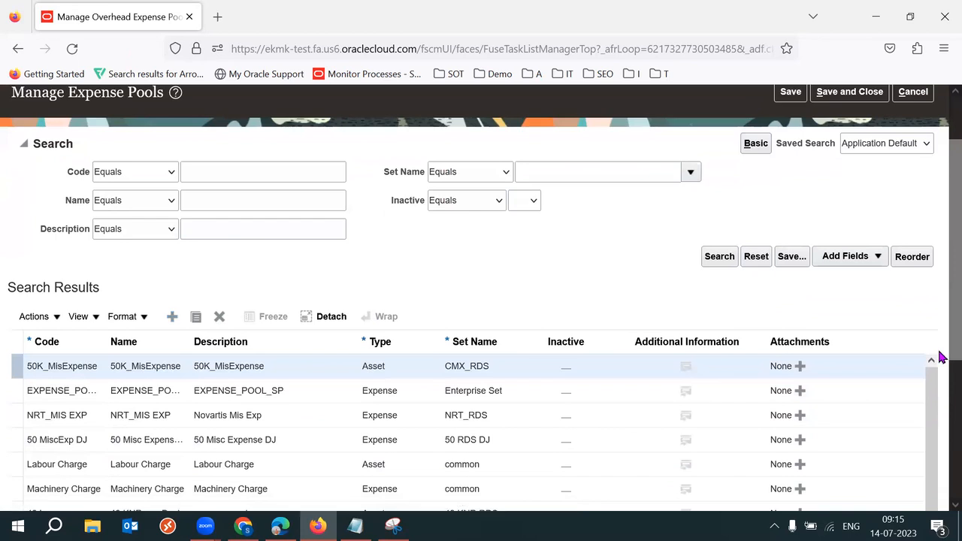
# Step: Add a new expense pool row with code, name and description all set to 52K Exp Pool
pyautogui.click(71, 359)
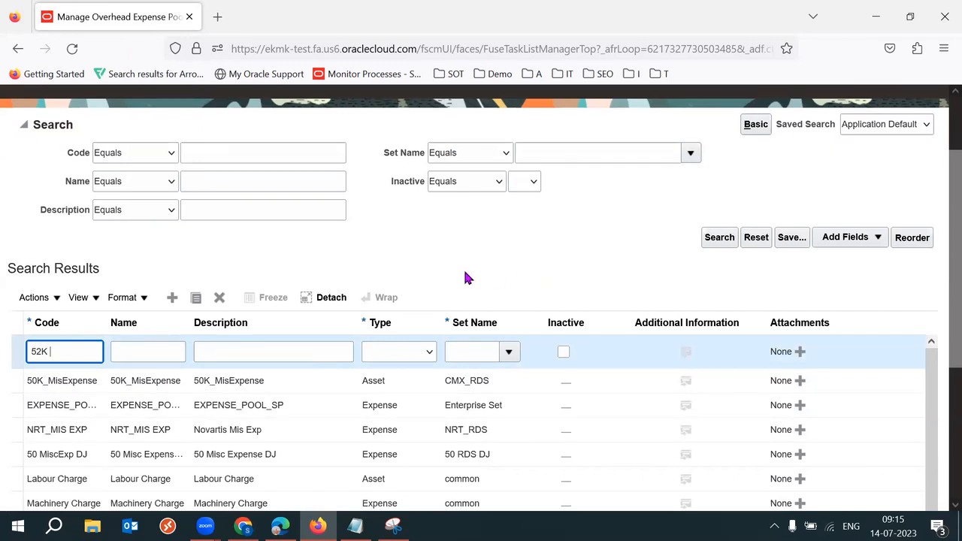
pyautogui.scroll(-3, 939, 421)
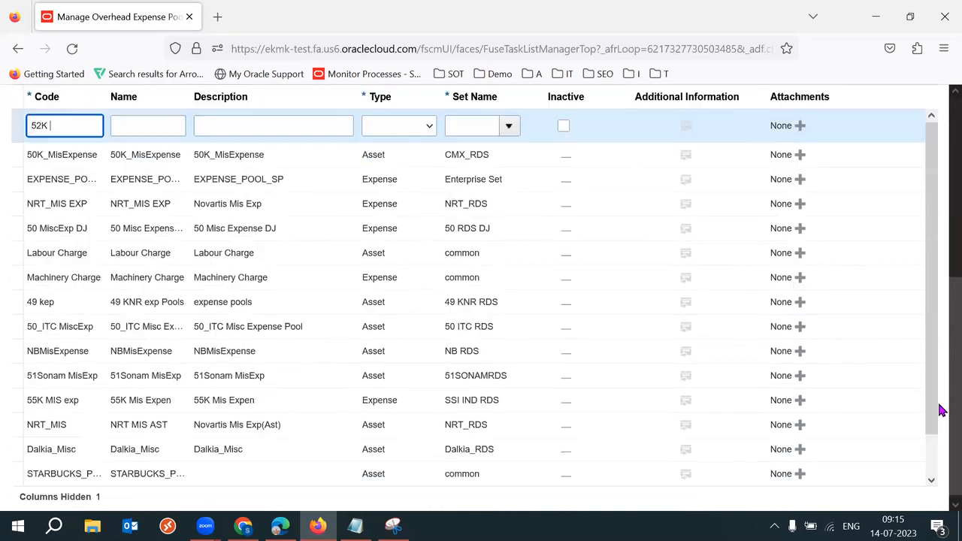
pyautogui.scroll(3, 939, 330)
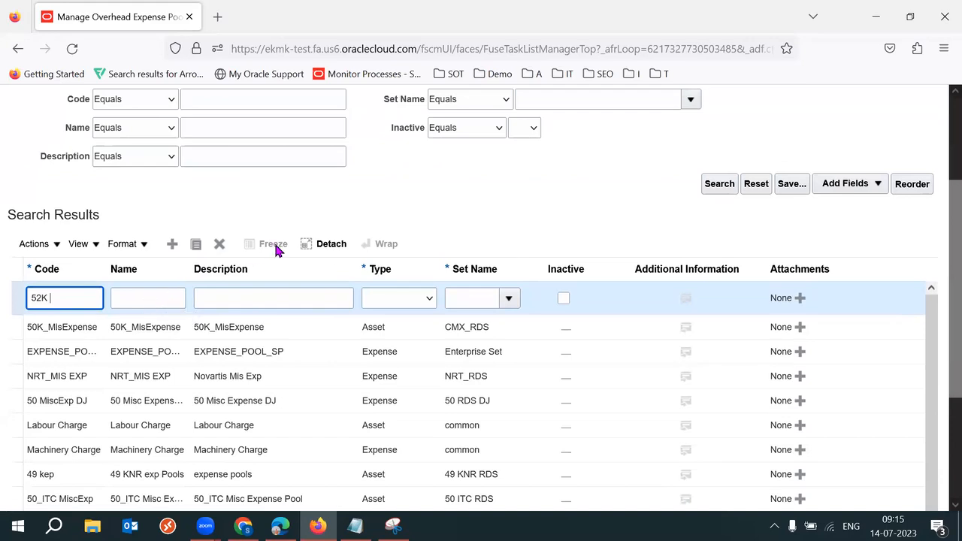
pyautogui.write('xp Pool')
pyautogui.doubleClick(78, 298)
pyautogui.tripleClick(78, 298)
pyautogui.hotkey('ctrl', 'c')
pyautogui.press('Tab')
pyautogui.hotkey('ctrl', 'v')
pyautogui.press('Tab')
pyautogui.hotkey('ctrl', 'v')
# Step: Set the pool type to Asset and assign set name 52K IND RDS
pyautogui.click(416, 303)
pyautogui.click(397, 339)
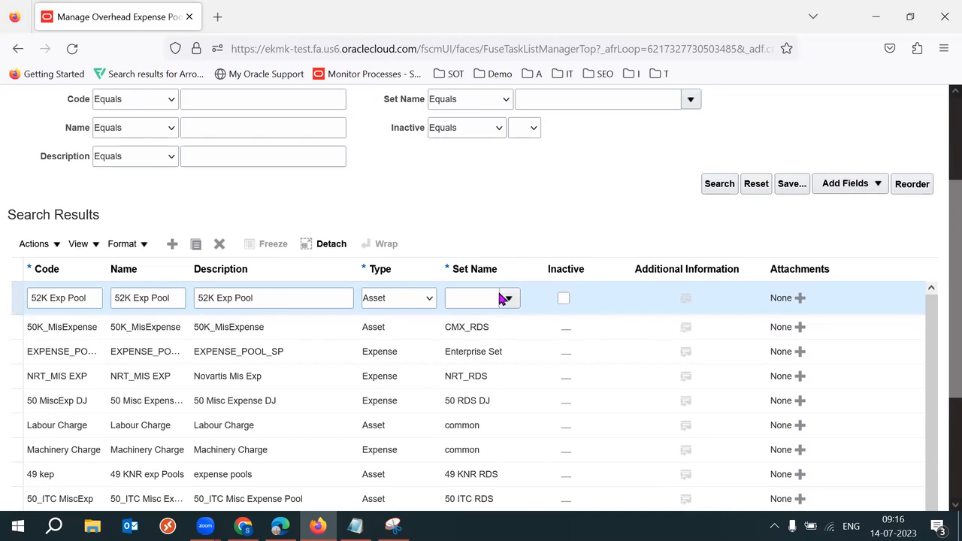
pyautogui.moveTo(953, 292); pyautogui.dragTo(942, 410)
pyautogui.click(466, 370)
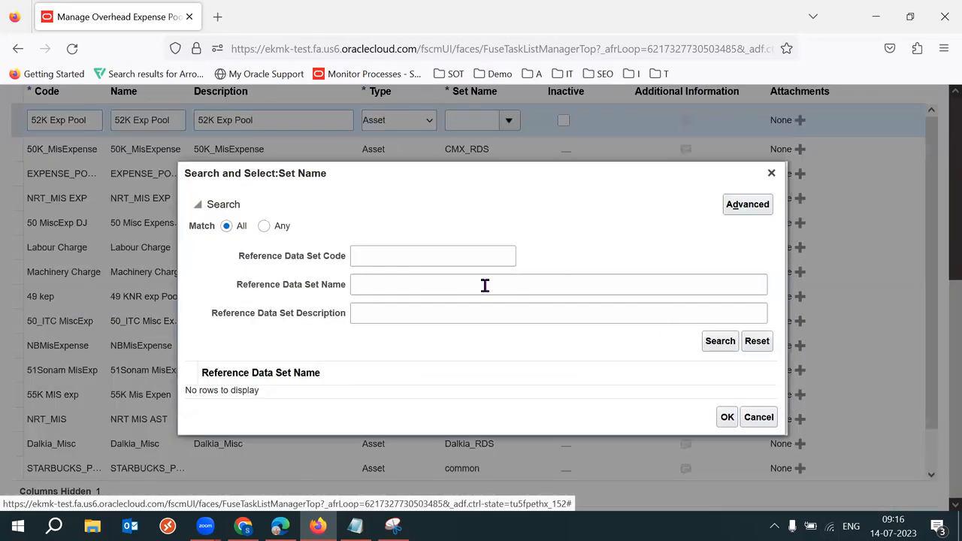
pyautogui.click(418, 264)
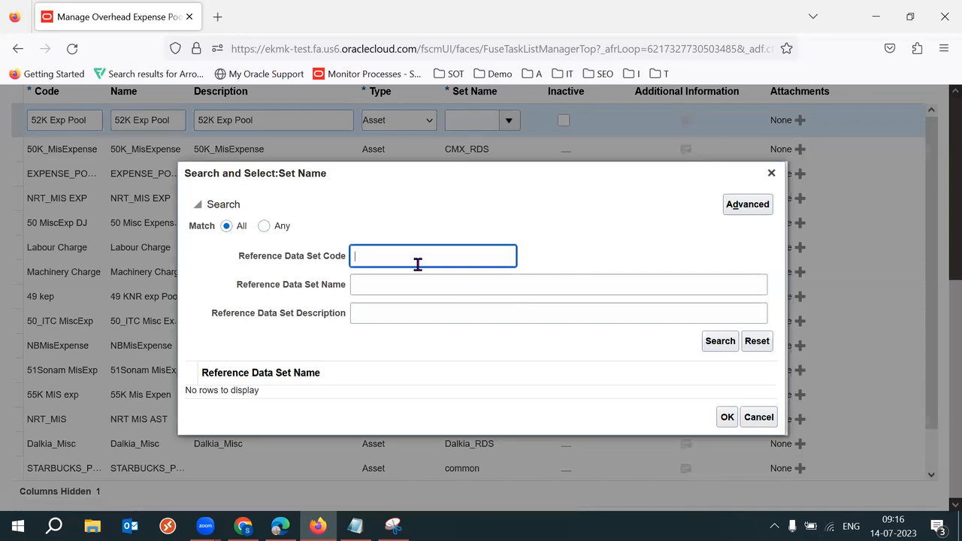
pyautogui.write('52K')
pyautogui.press('Return')
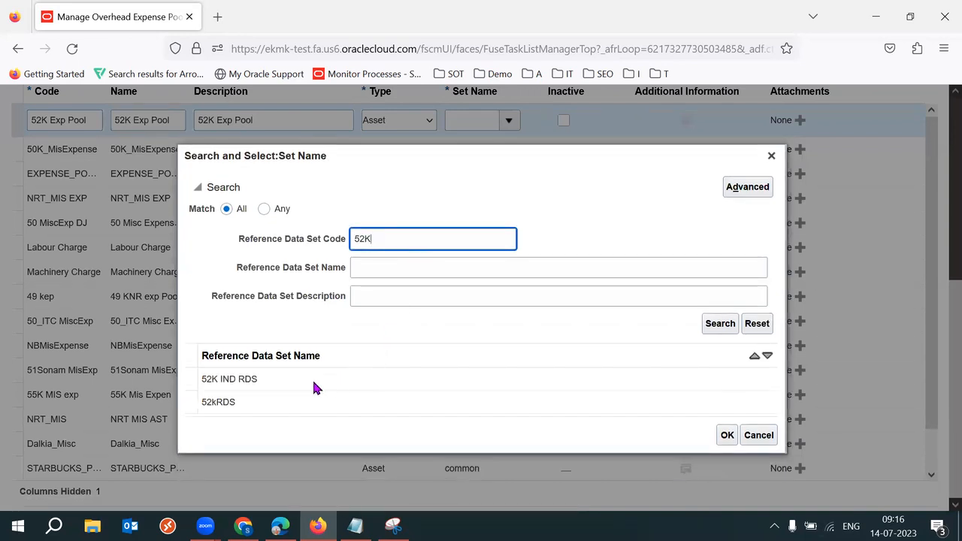
pyautogui.click(312, 379)
pyautogui.click(727, 436)
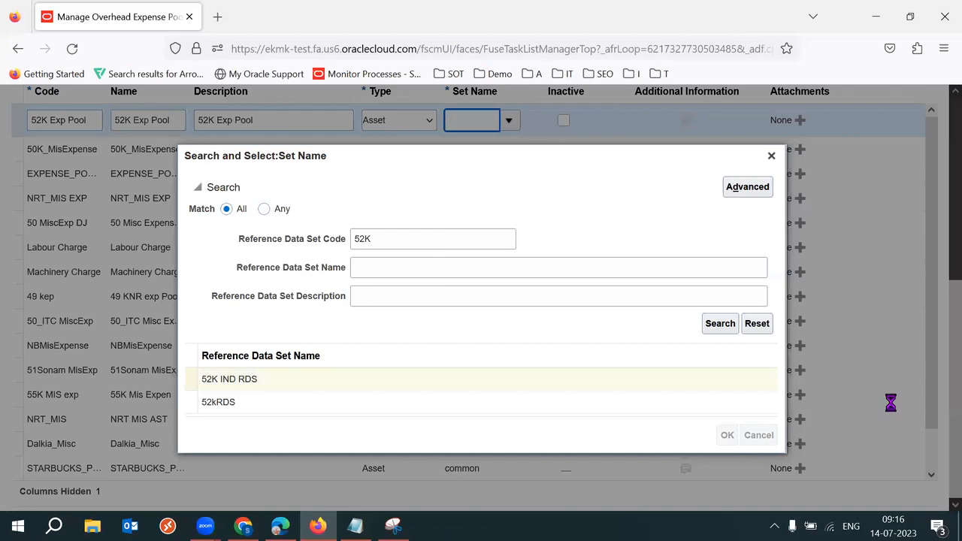
# Step: Verify the pool's description, then Save and Close the new expense pool
pyautogui.scroll(5, 941, 409)
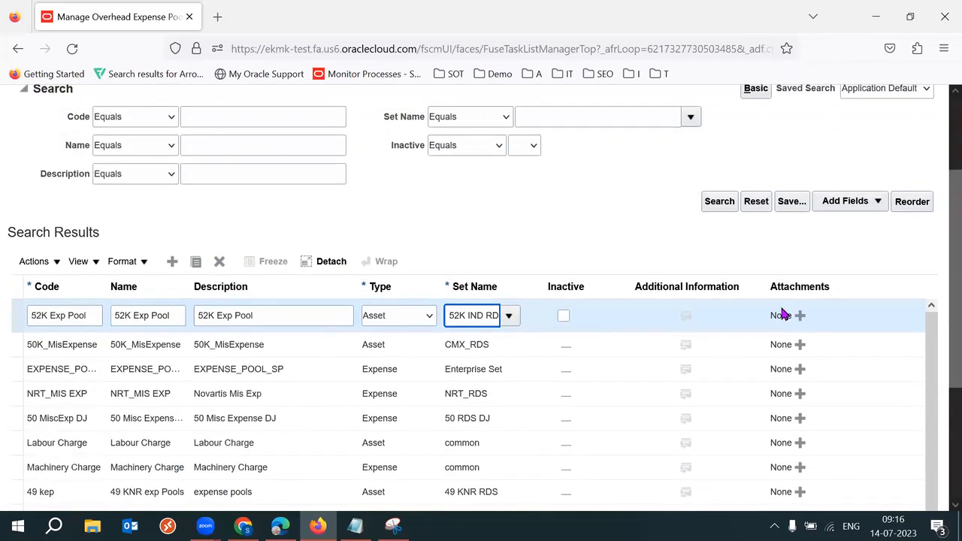
pyautogui.tripleClick(281, 309)
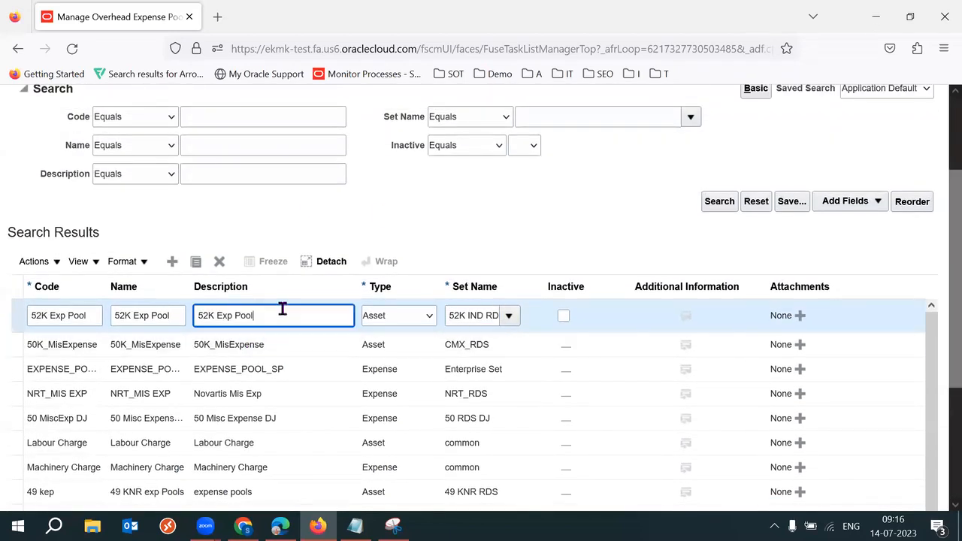
pyautogui.click(524, 226)
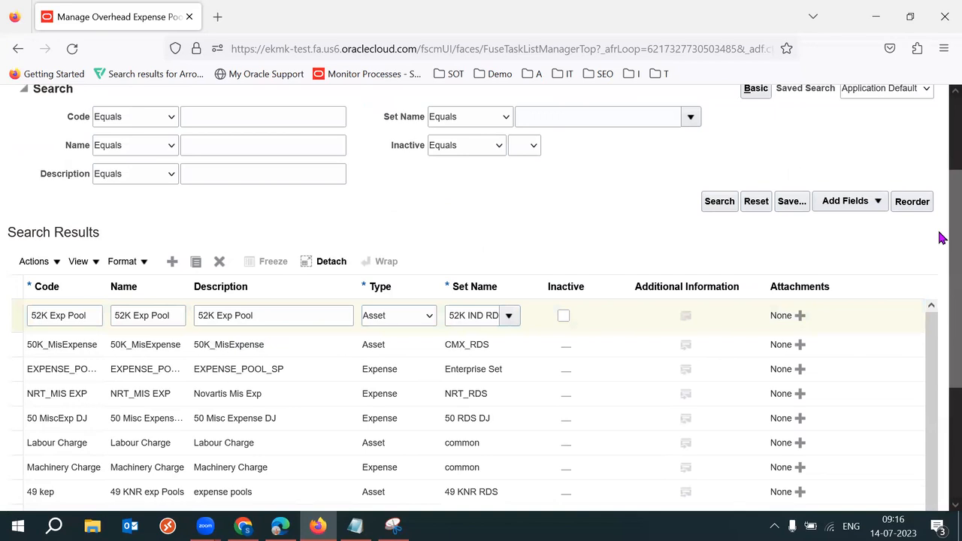
pyautogui.scroll(3, 940, 233)
pyautogui.click(872, 142)
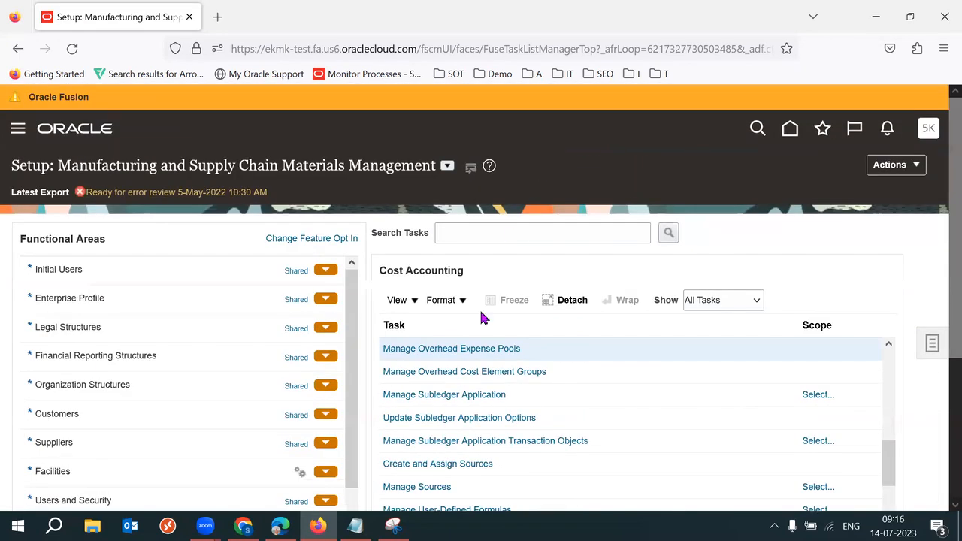
pyautogui.click(243, 526)
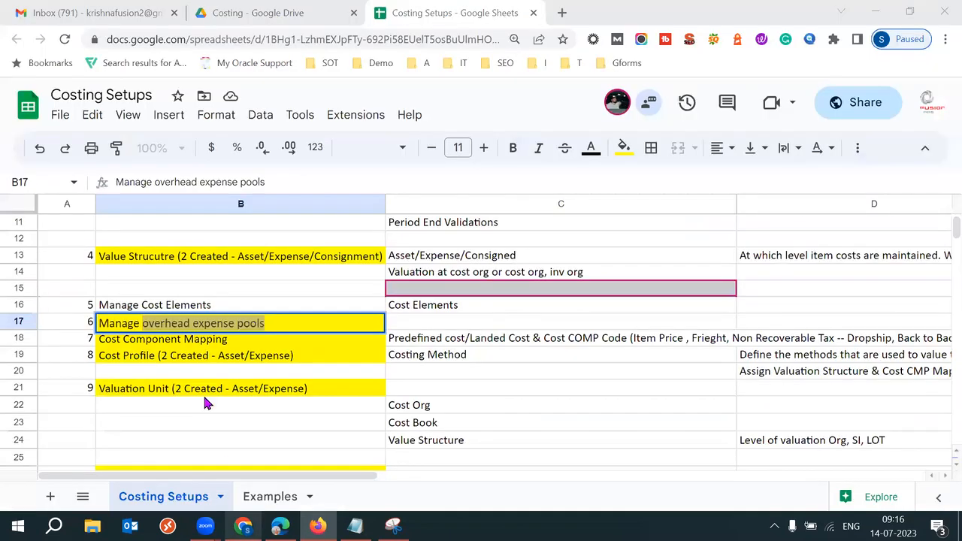
pyautogui.click(167, 344)
pyautogui.click(85, 344)
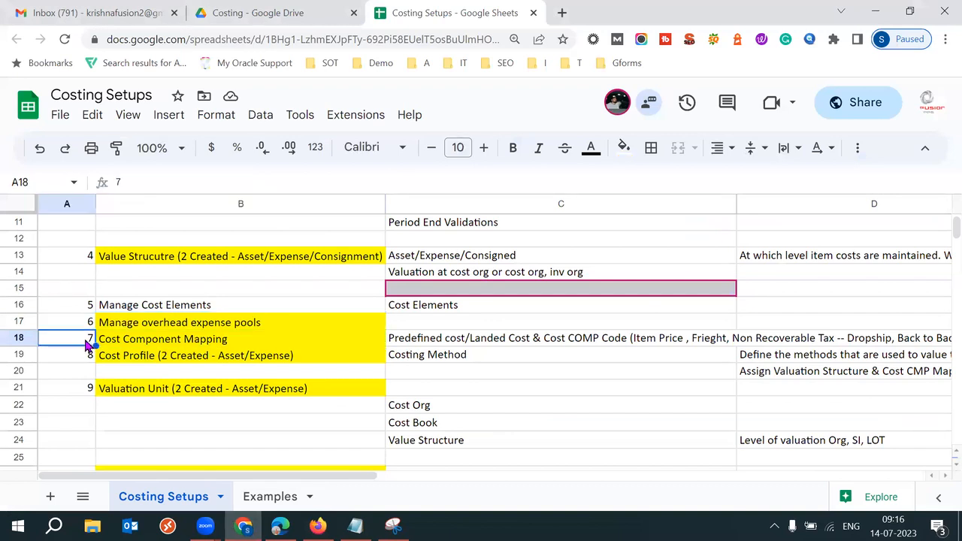
pyautogui.press('Down')
pyautogui.press('Down')
pyautogui.press('Down')
pyautogui.press('Down')
pyautogui.press('Down')
pyautogui.press('Down')
pyautogui.press('Down')
pyautogui.press('Down')
pyautogui.press('Down')
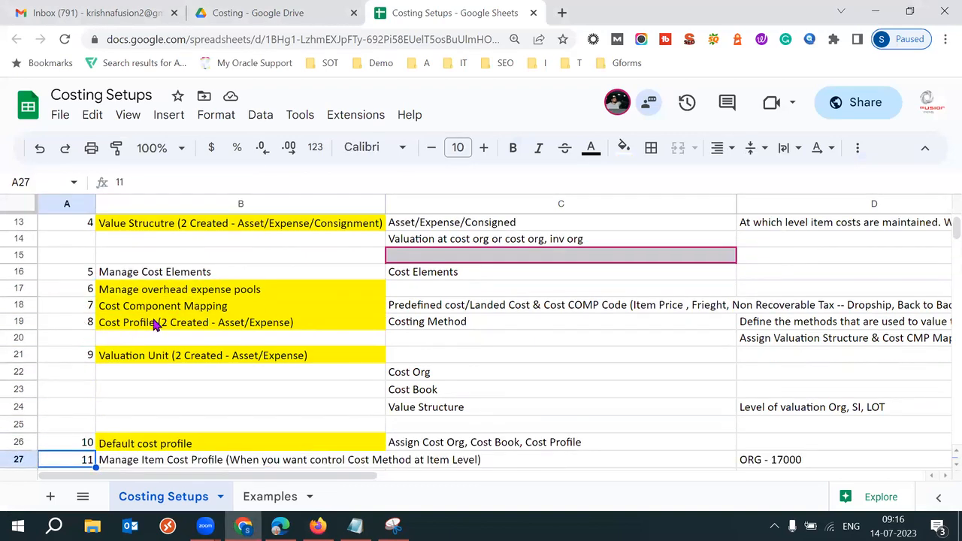
pyautogui.click(180, 306)
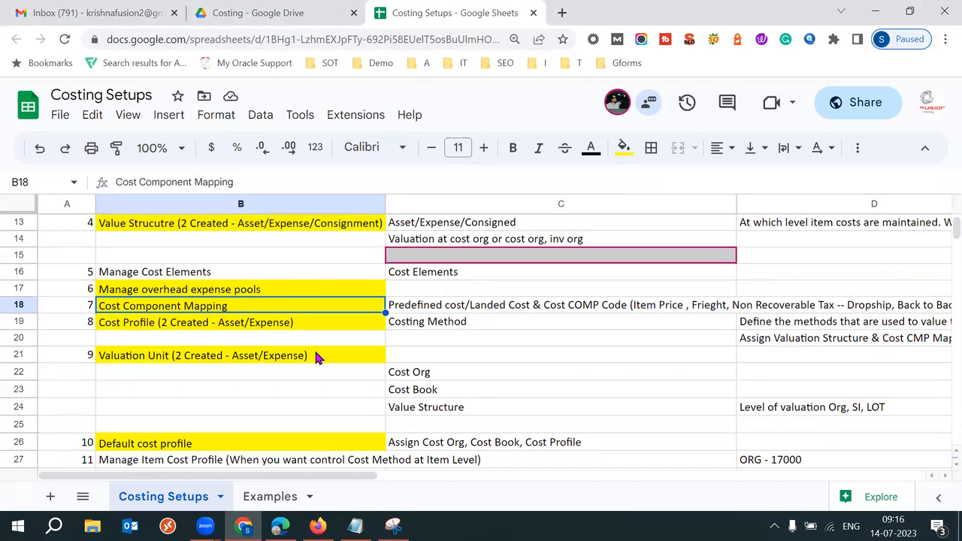
pyautogui.click(230, 274)
pyautogui.click(440, 282)
pyautogui.click(344, 274)
pyautogui.click(440, 275)
pyautogui.click(300, 284)
pyautogui.click(404, 275)
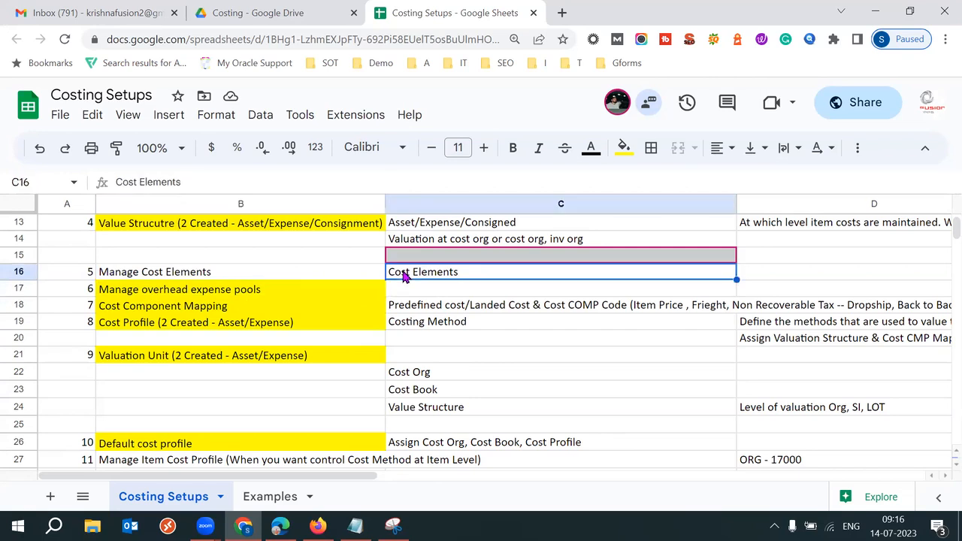
pyautogui.click(216, 315)
pyautogui.click(194, 308)
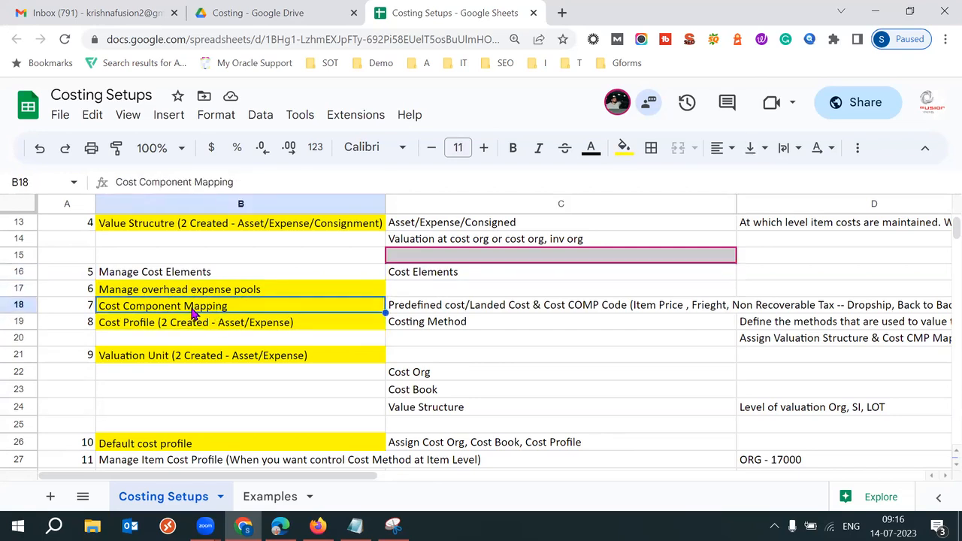
pyautogui.tripleClick(192, 307)
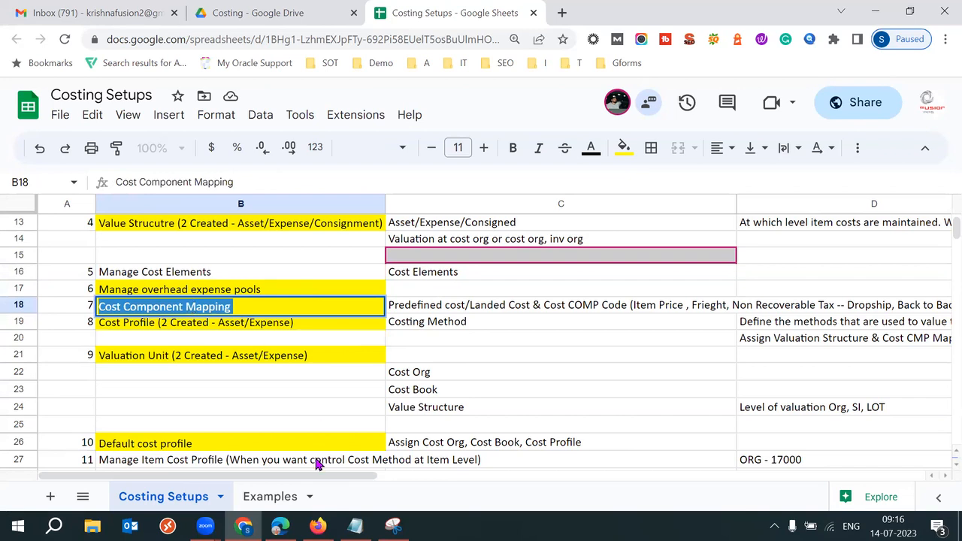
pyautogui.click(318, 527)
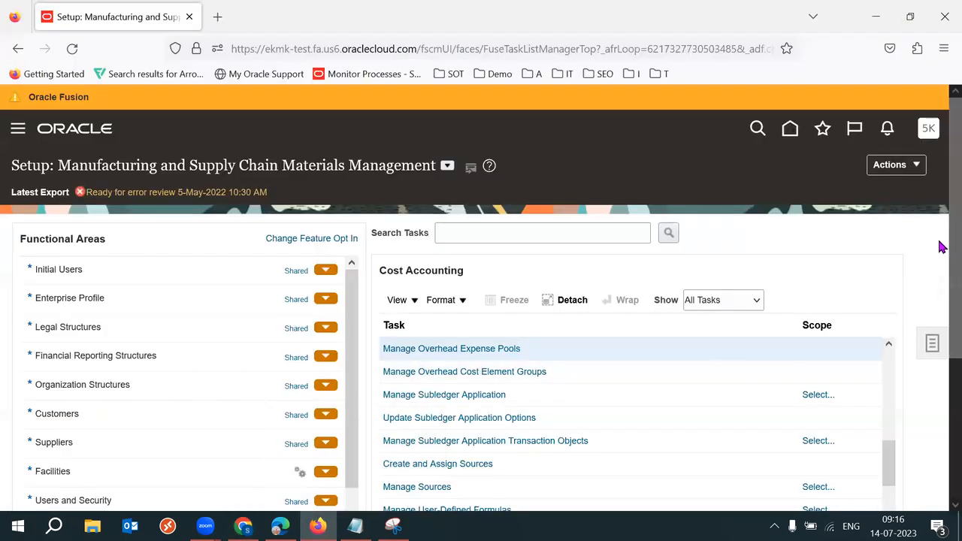
# Step: Open Manage Cost Component Mappings and view the component groups, such as 49 knr cost component
pyautogui.scroll(-2, 940, 293)
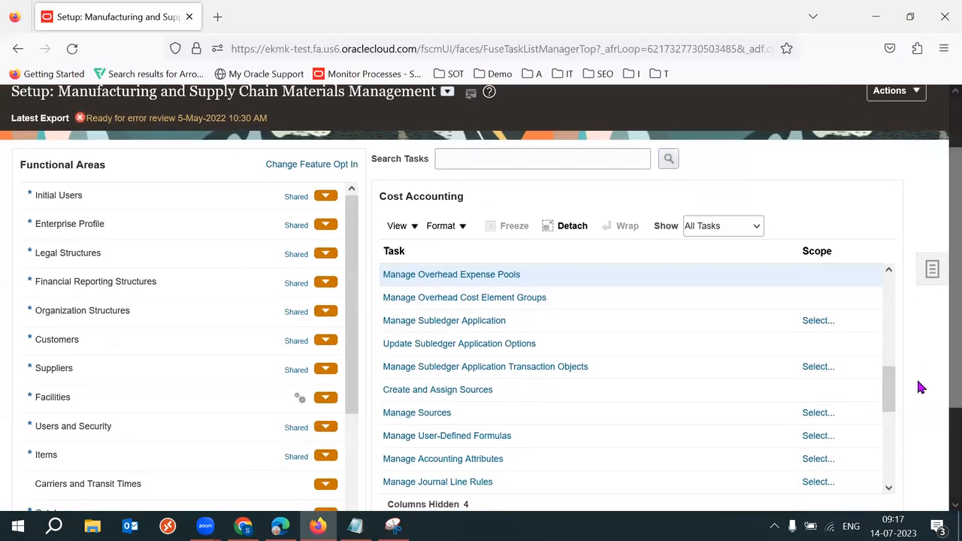
pyautogui.moveTo(892, 404); pyautogui.dragTo(895, 381)
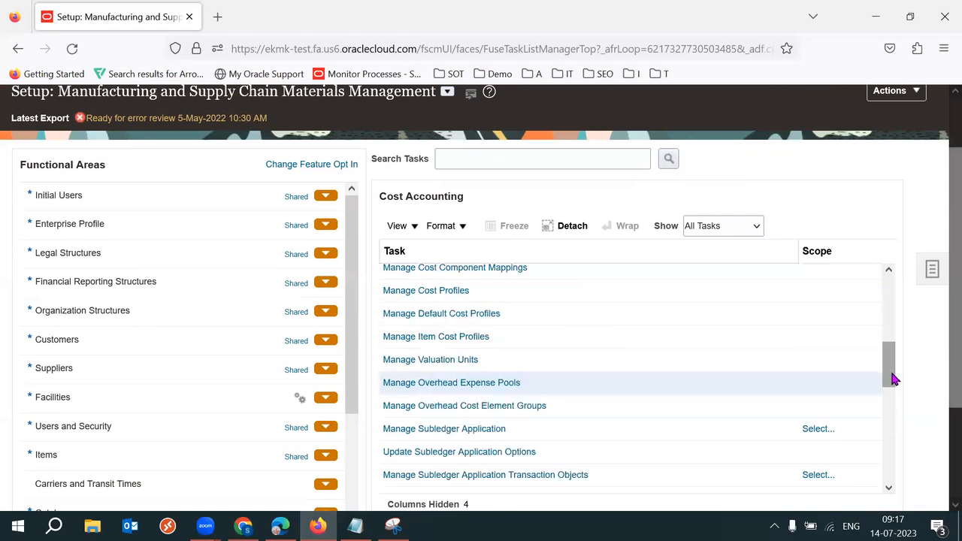
pyautogui.click(476, 269)
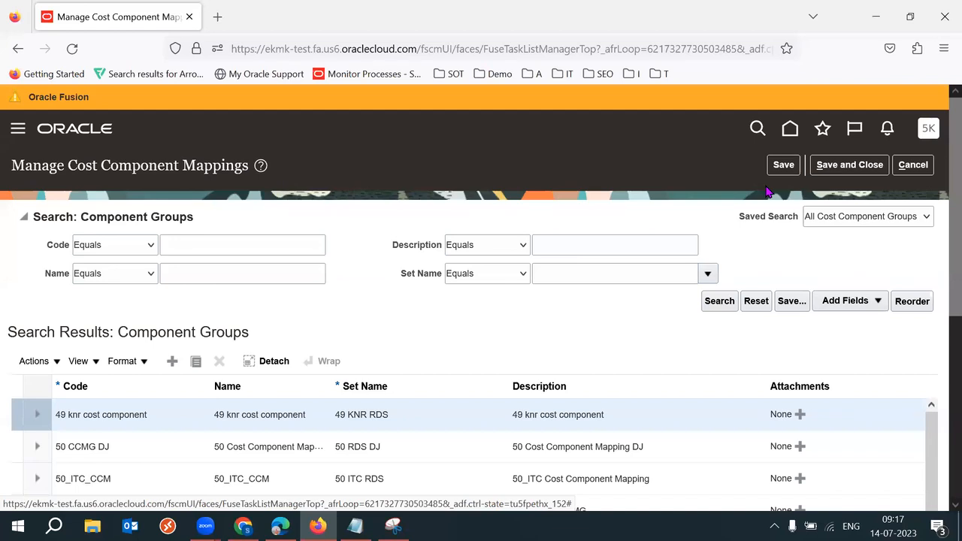
pyautogui.scroll(-2, 939, 200)
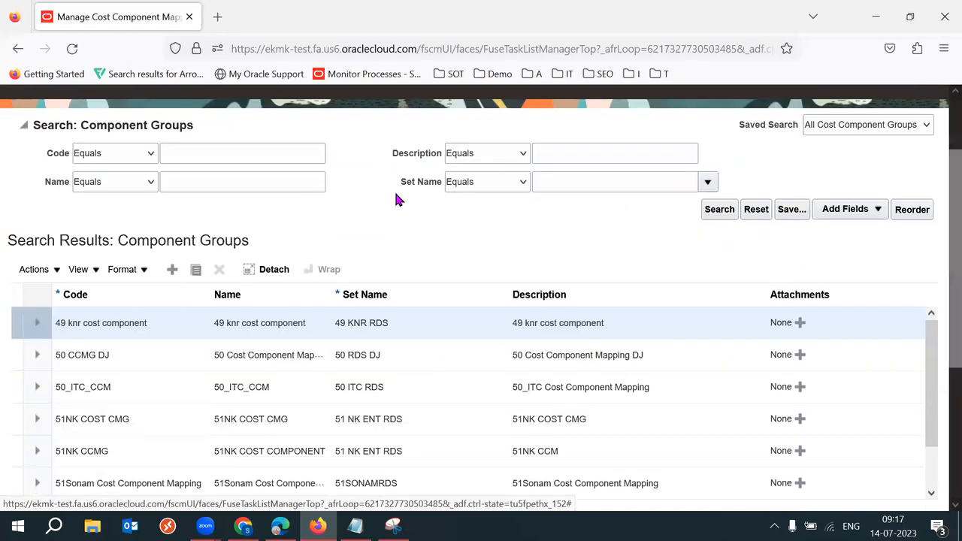
# Step: Add a component group row with code and name both set to 52K Elements Mapping
pyautogui.click(172, 269)
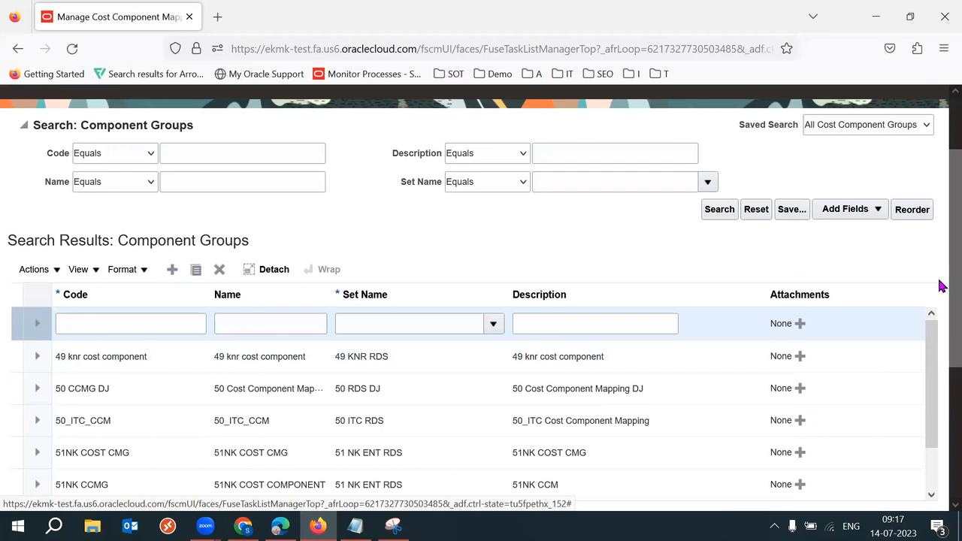
pyautogui.scroll(-1, 938, 283)
pyautogui.click(147, 291)
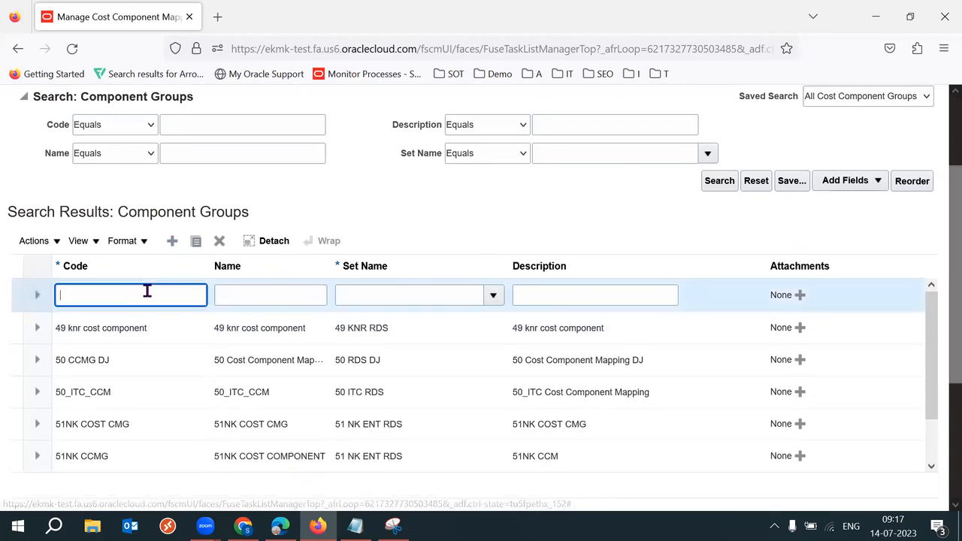
pyautogui.write('52K')
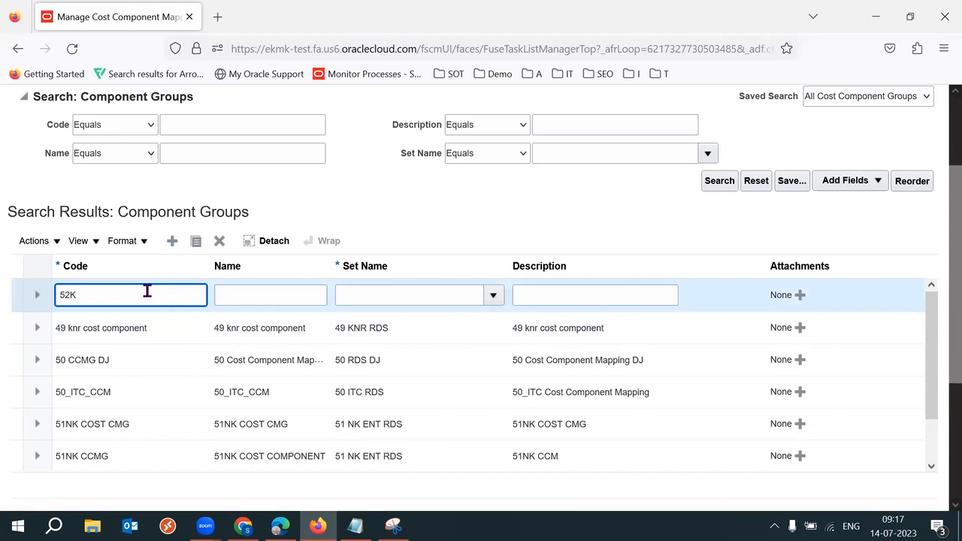
pyautogui.write(' Elements Mapping')
pyautogui.hotkey('ctrl', 'a')
pyautogui.hotkey('ctrl', 'c')
pyautogui.press('Tab')
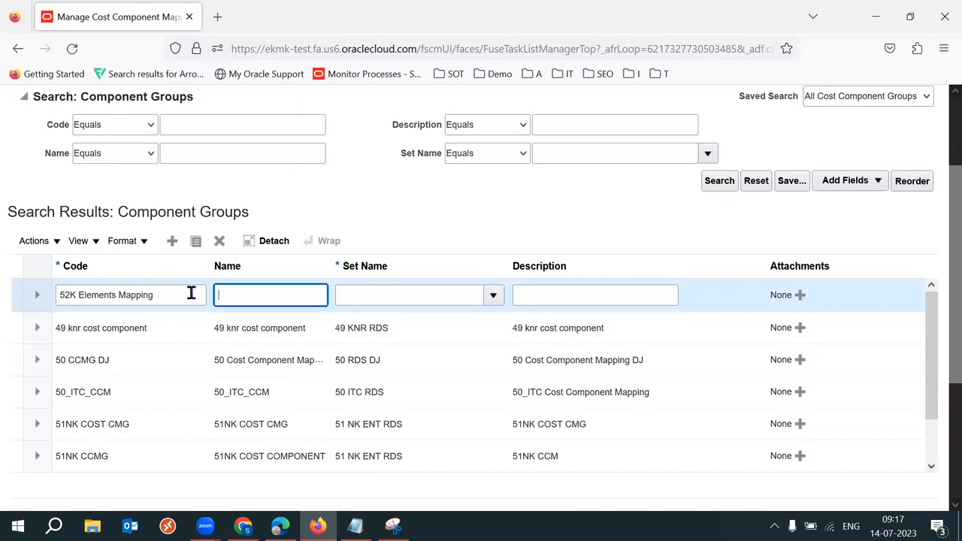
pyautogui.hotkey('ctrl', 'v')
# Step: Search for the reference data set and assign 52K IND RDS as the group's set name
pyautogui.click(397, 294)
pyautogui.click(490, 295)
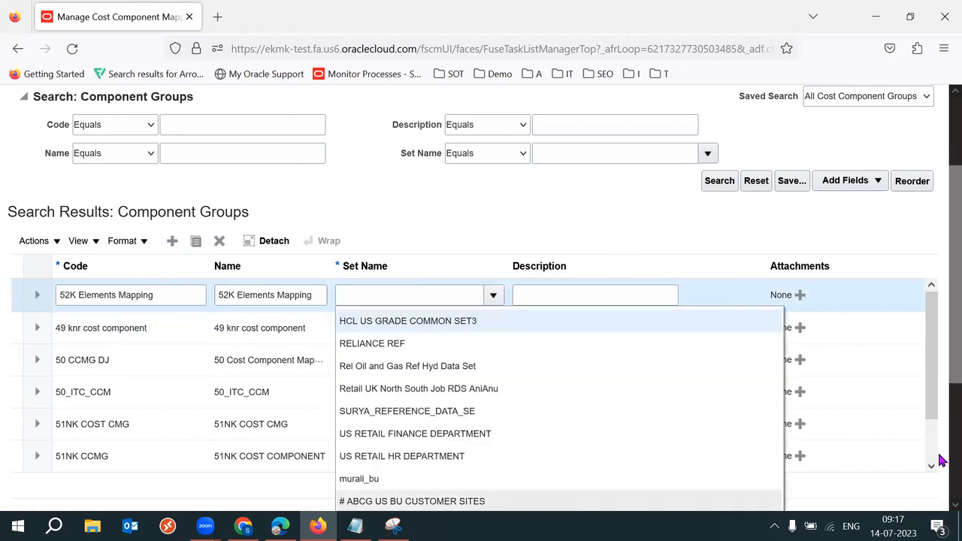
pyautogui.scroll(-3, 939, 451)
pyautogui.click(351, 374)
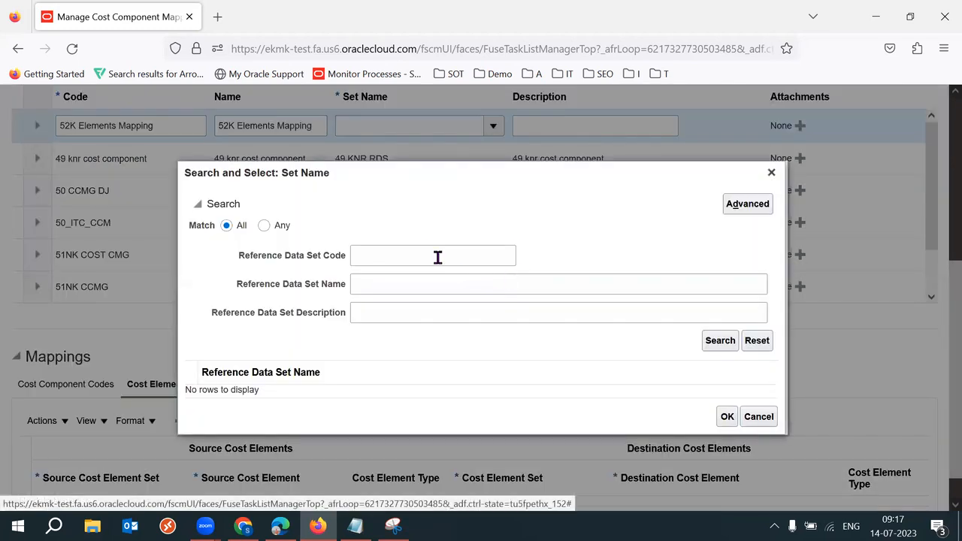
pyautogui.click(437, 257)
pyautogui.write('52K')
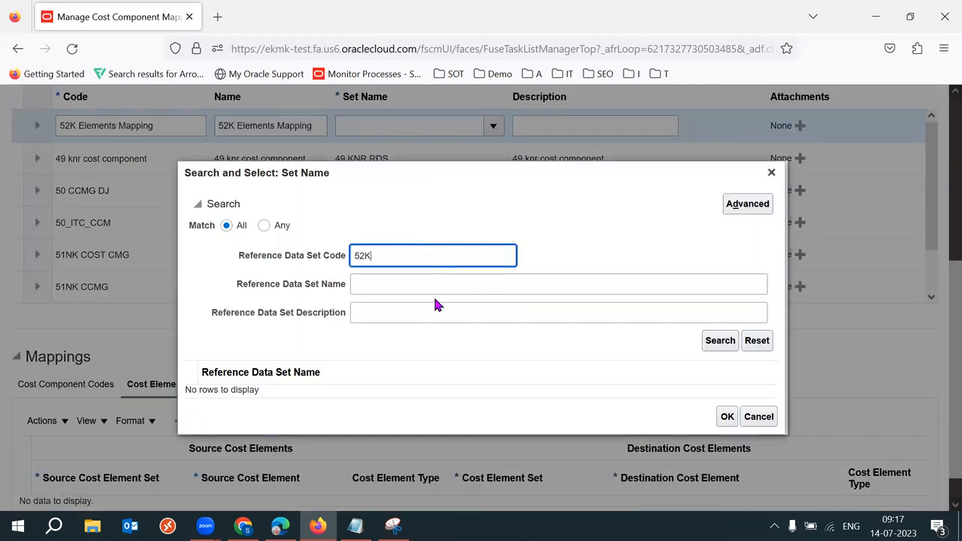
pyautogui.press('Return')
pyautogui.click(411, 384)
pyautogui.click(728, 436)
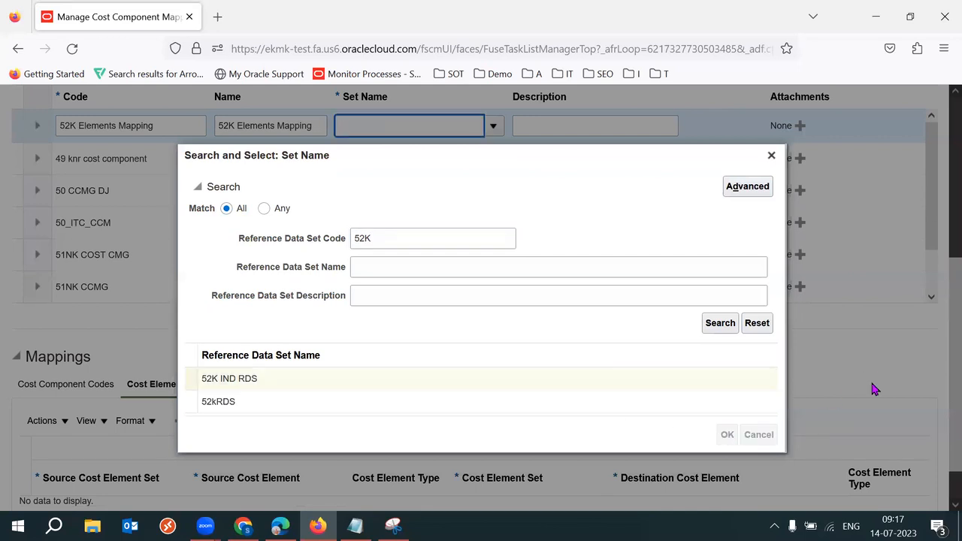
pyautogui.moveTo(940, 428); pyautogui.dragTo(940, 451)
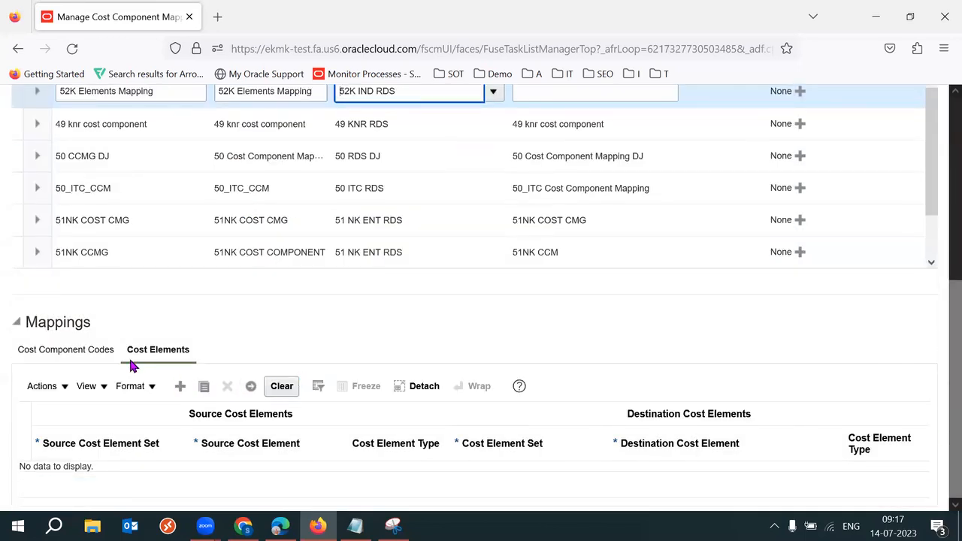
# Step: Add a new row on the Cost Component Codes tab with source Predefined
pyautogui.click(95, 359)
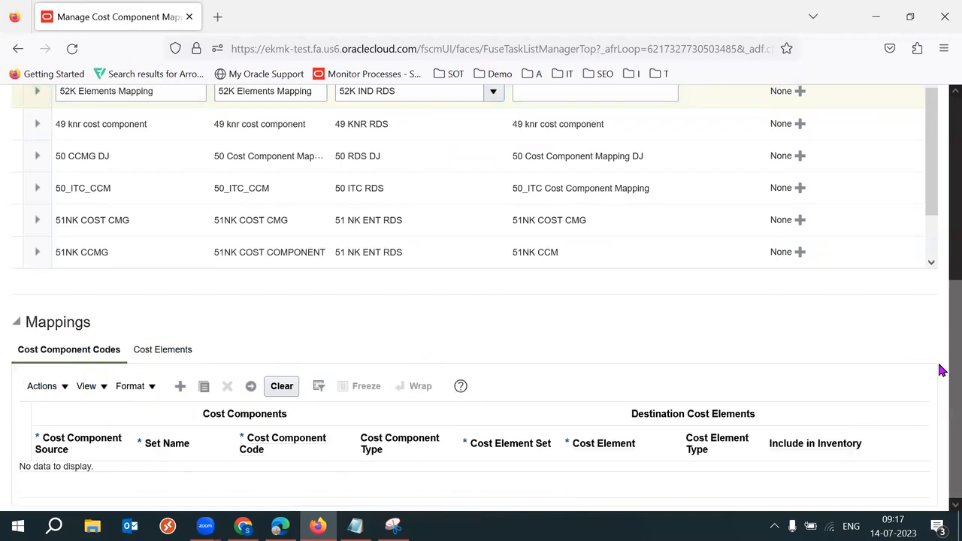
pyautogui.click(180, 386)
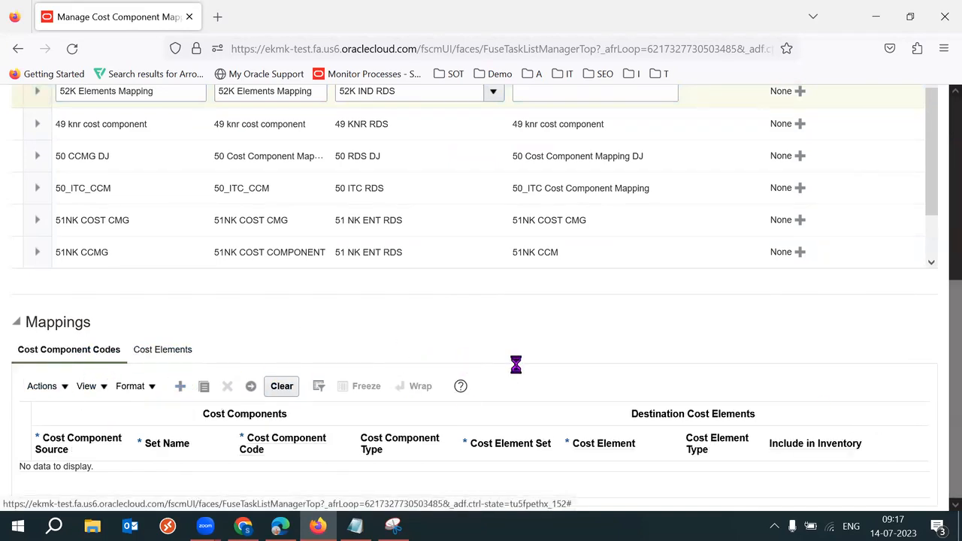
pyautogui.click(103, 485)
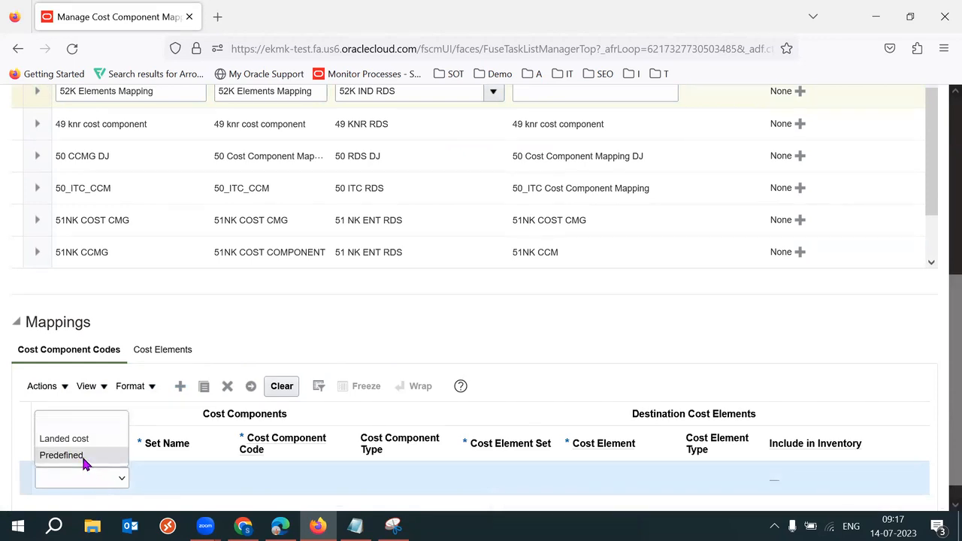
pyautogui.click(81, 454)
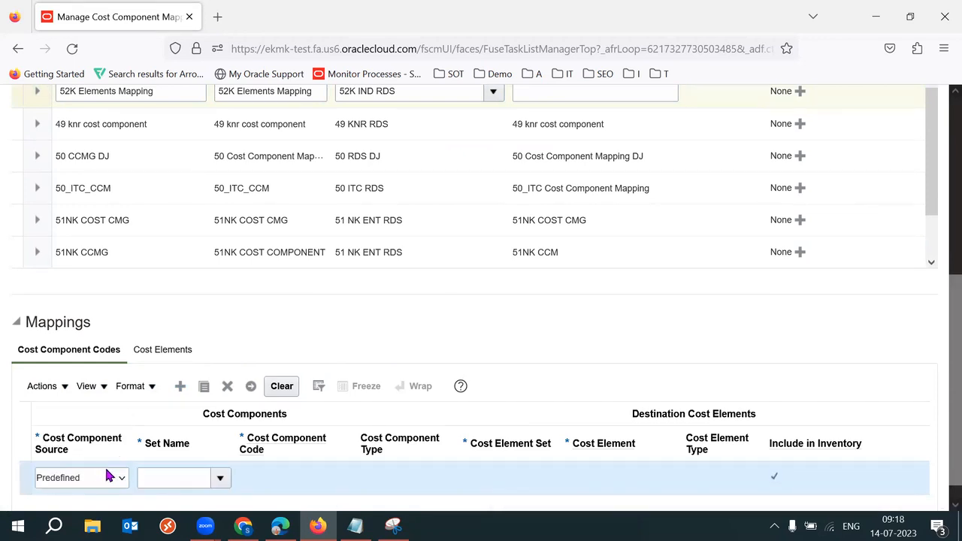
pyautogui.scroll(-1, 941, 361)
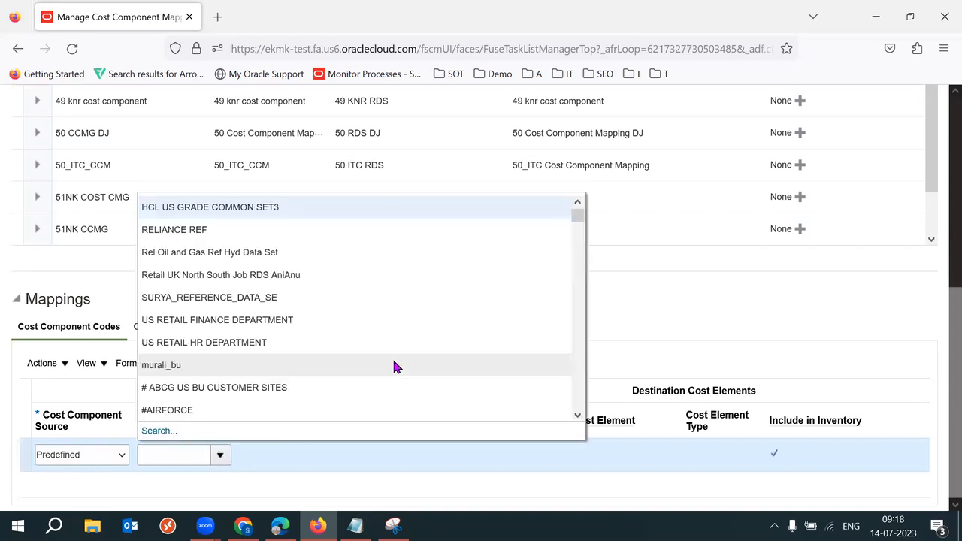
# Step: Search set names and assign Enterprise Set to the new mapping row
pyautogui.click(161, 430)
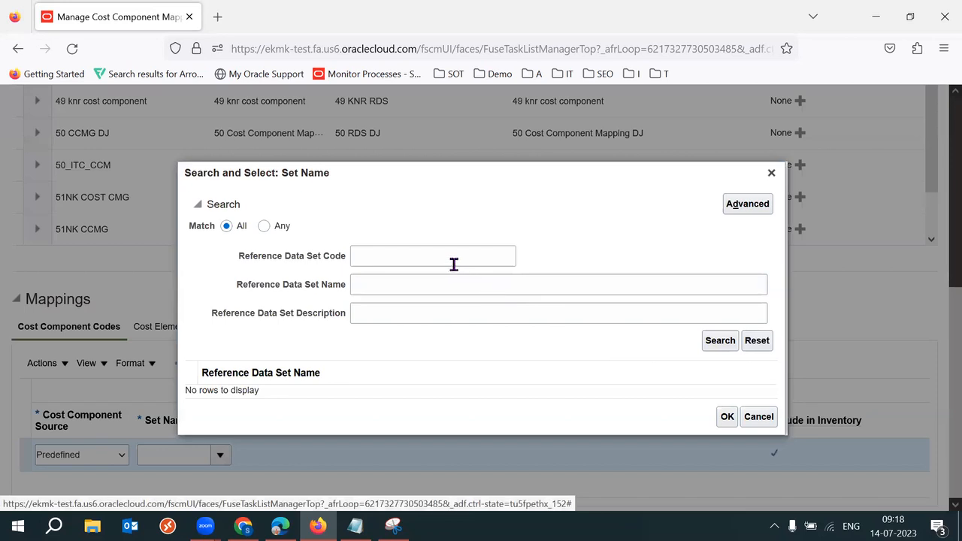
pyautogui.click(452, 260)
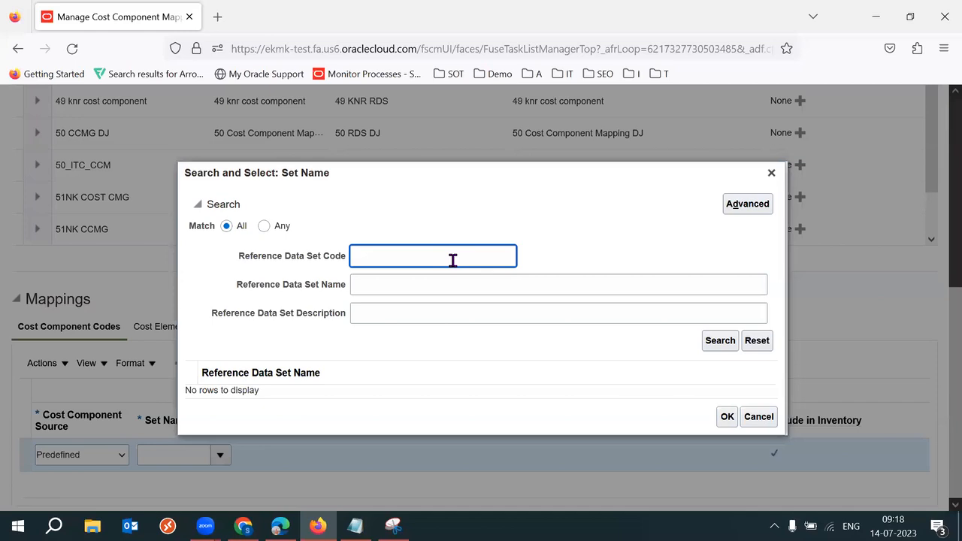
pyautogui.write('Enter')
pyautogui.press('BackSpace')
pyautogui.press('BackSpace')
pyautogui.press('BackSpace')
pyautogui.press('BackSpace')
pyautogui.press('BackSpace')
pyautogui.press('Tab')
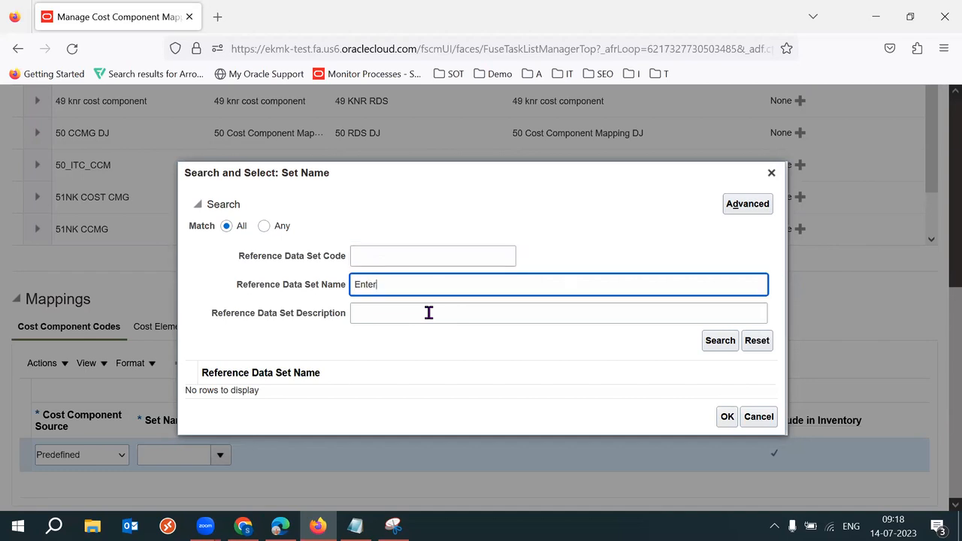
pyautogui.press('Return')
pyautogui.click(247, 392)
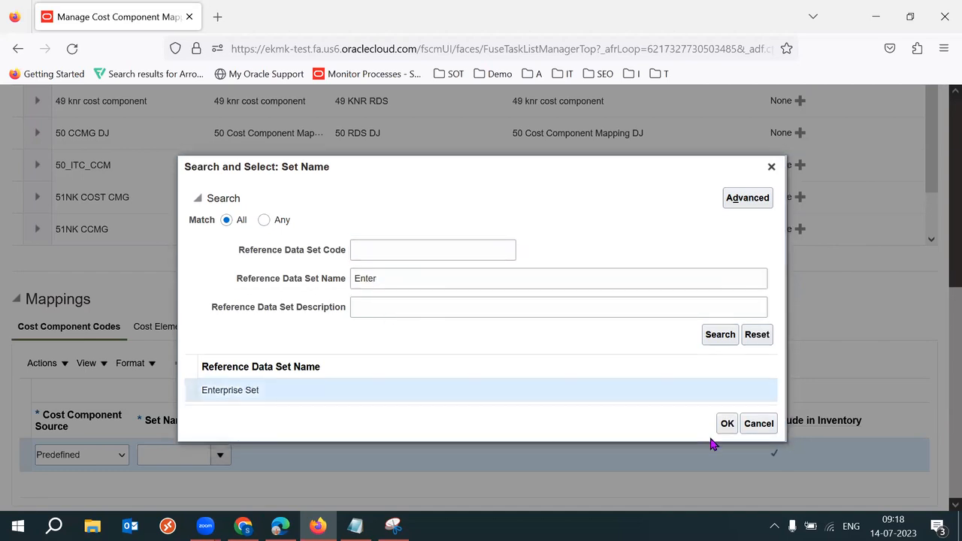
pyautogui.click(727, 425)
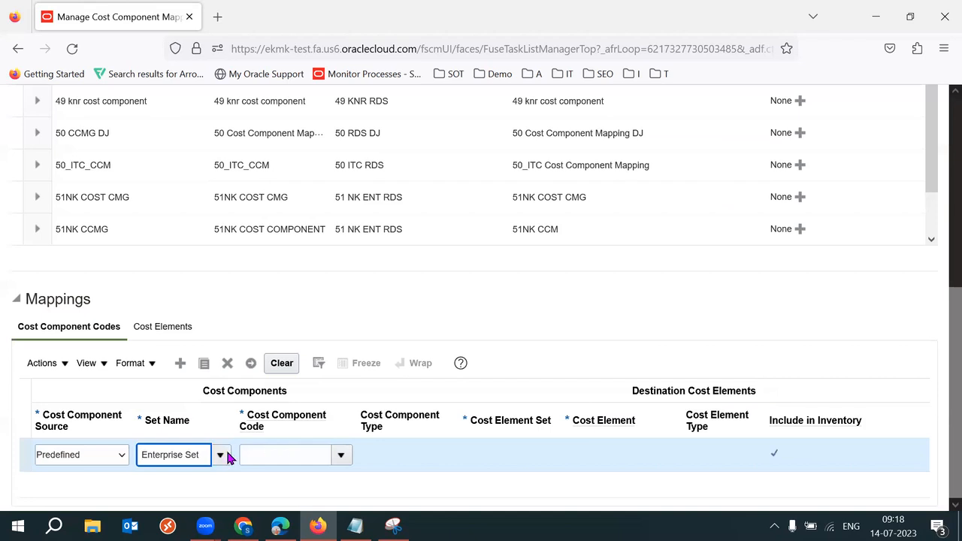
pyautogui.click(214, 454)
pyautogui.click(739, 332)
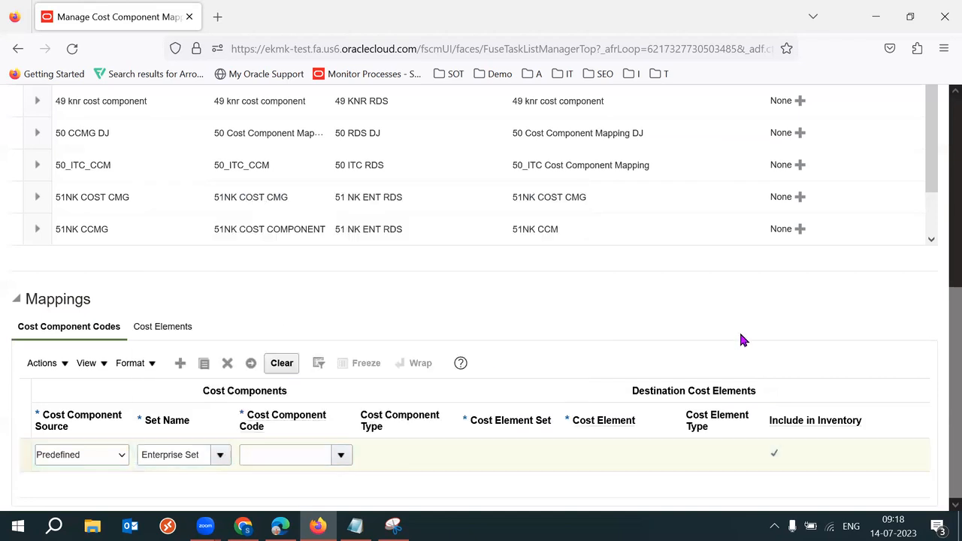
pyautogui.moveTo(940, 242); pyautogui.dragTo(940, 481)
pyautogui.click(193, 456)
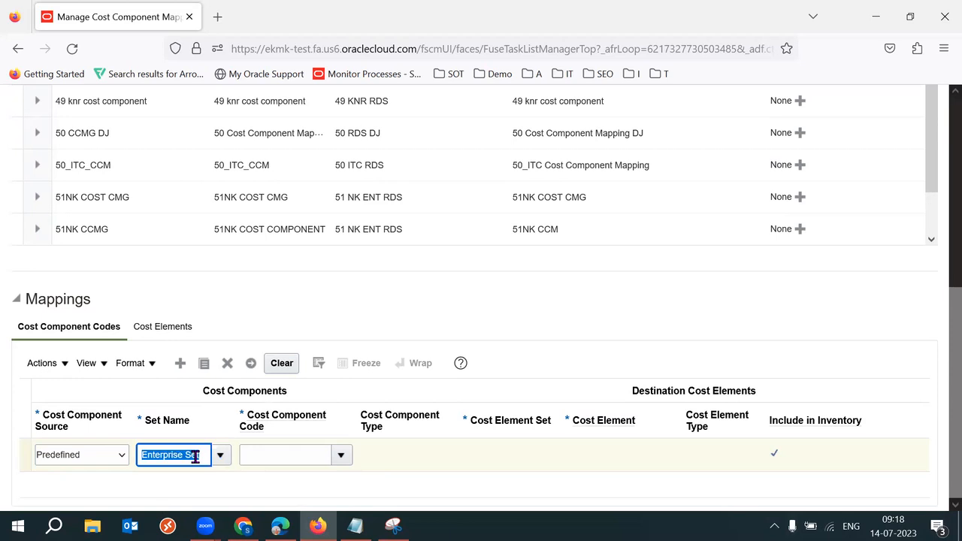
pyautogui.click(345, 458)
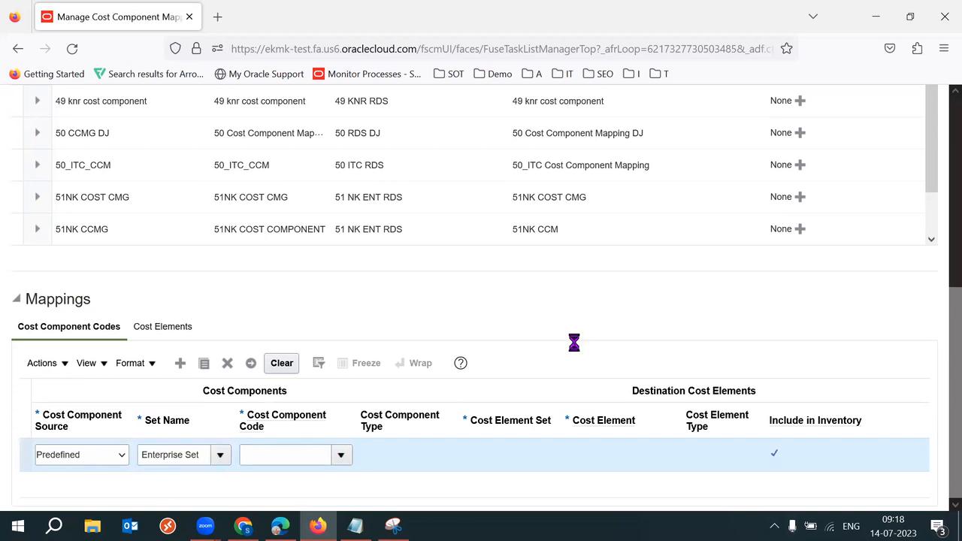
pyautogui.click(255, 479)
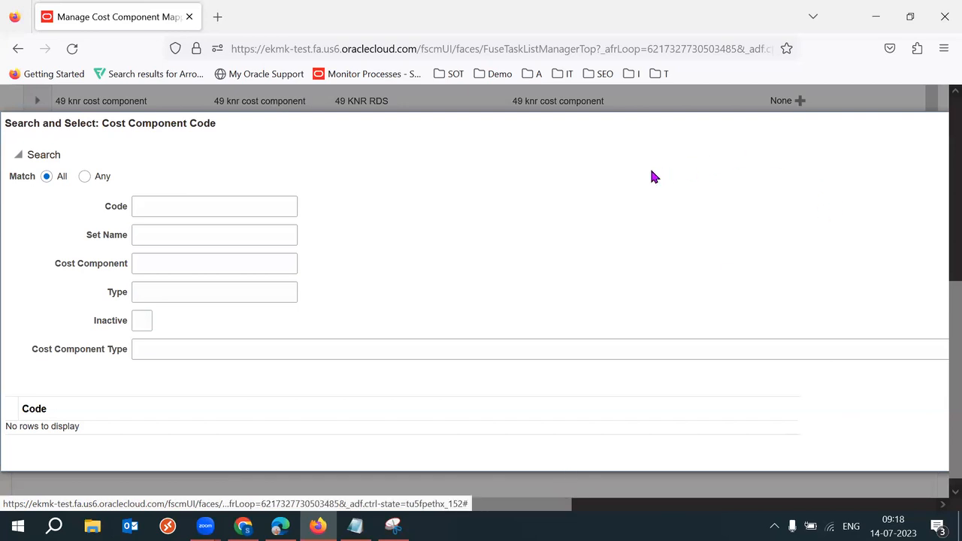
pyautogui.click(945, 50)
pyautogui.click(849, 384)
pyautogui.click(849, 383)
pyautogui.click(849, 384)
pyautogui.click(696, 303)
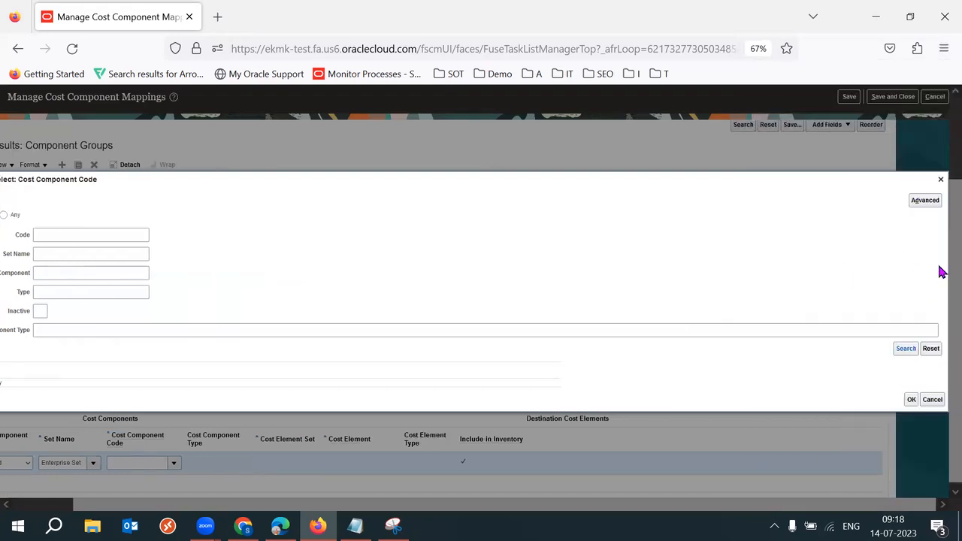
pyautogui.click(940, 180)
pyautogui.click(944, 48)
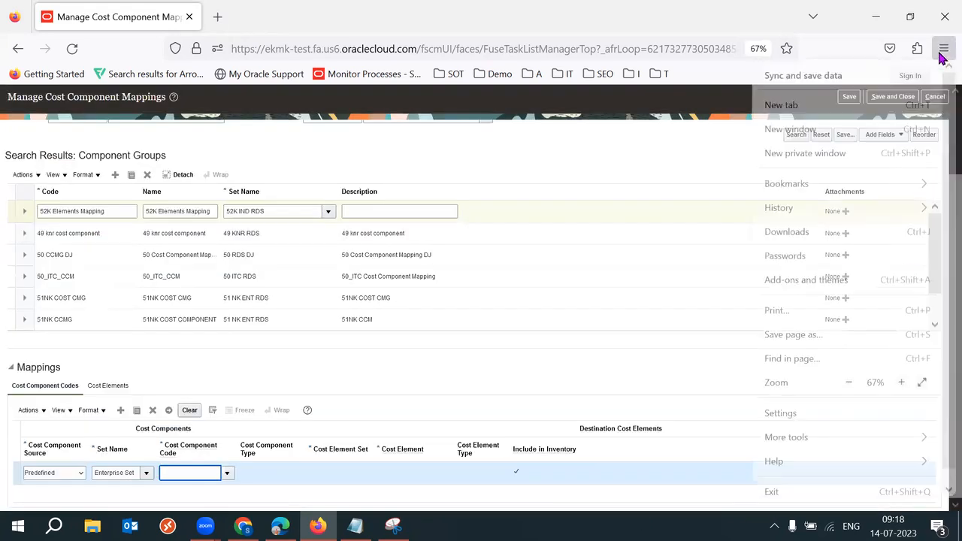
pyautogui.click(902, 383)
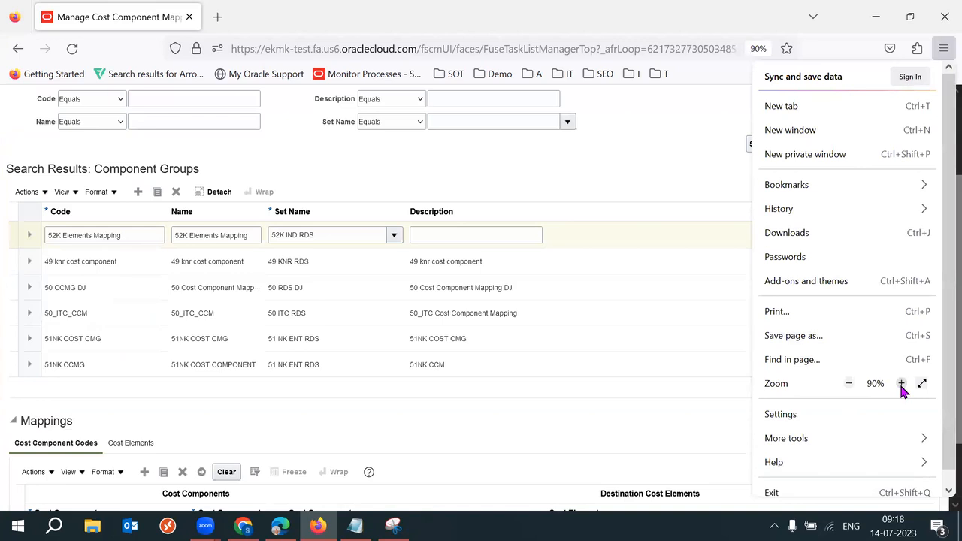
pyautogui.click(901, 384)
pyautogui.click(602, 493)
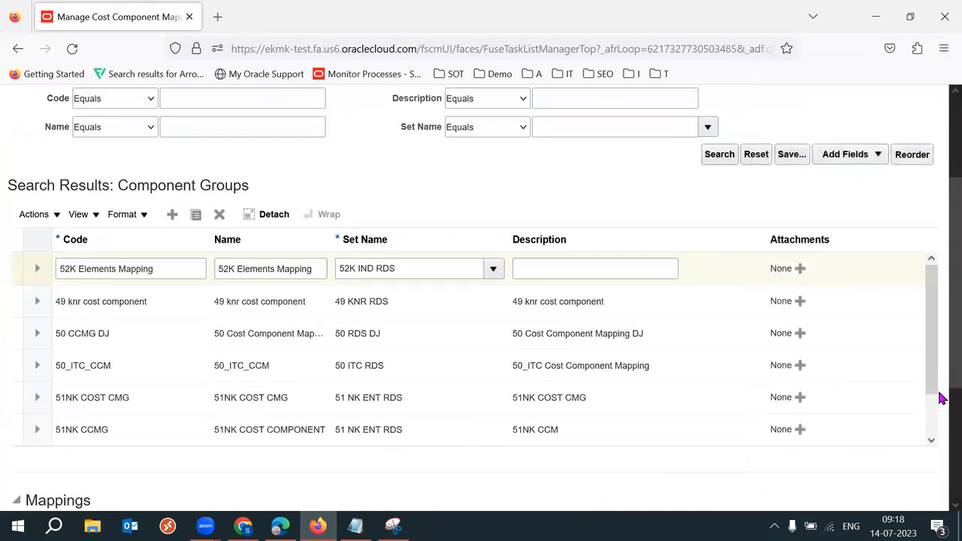
pyautogui.scroll(-3, 940, 399)
# Step: Change the mapping row's set name to COMMON SET
pyautogui.click(186, 455)
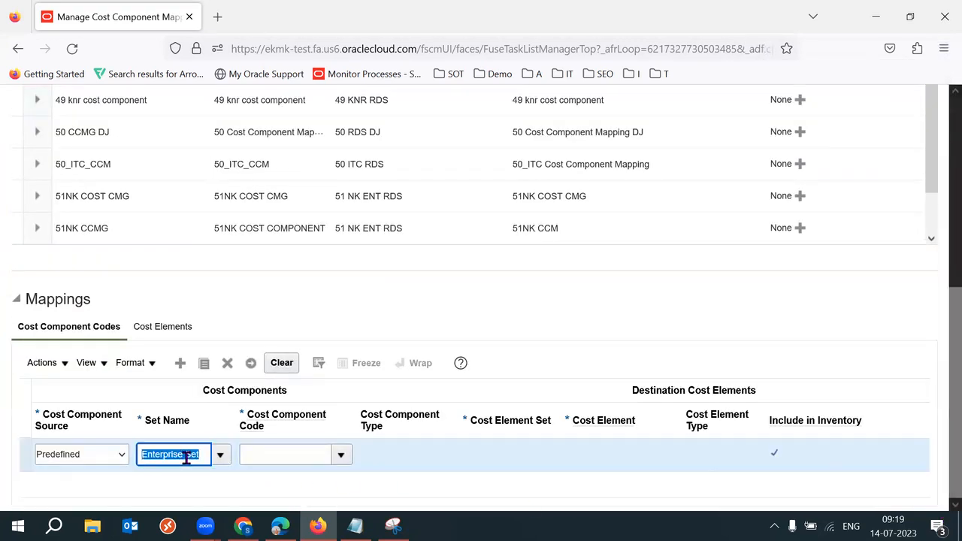
pyautogui.write('Comm')
pyautogui.press('Tab')
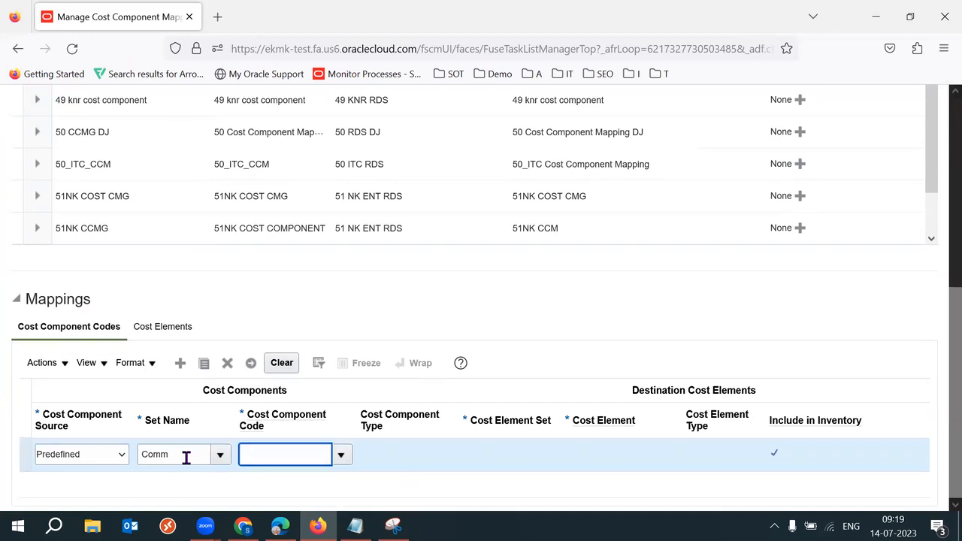
pyautogui.click(462, 286)
pyautogui.write('COMM')
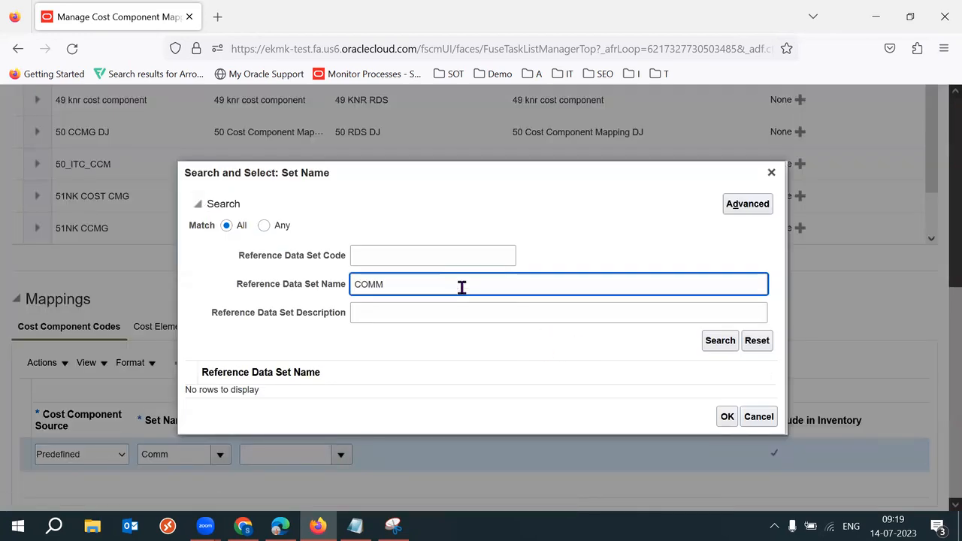
pyautogui.press('Return')
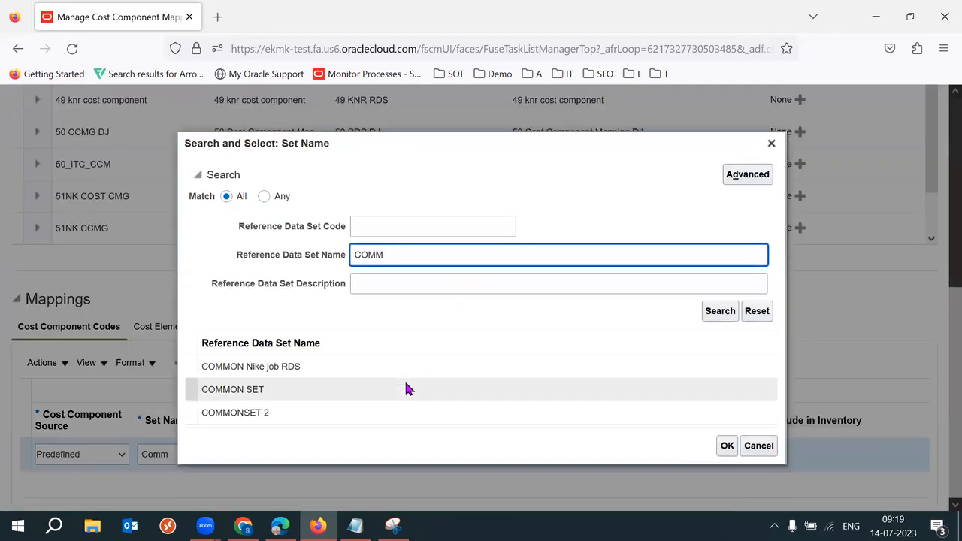
pyautogui.click(408, 390)
pyautogui.click(723, 447)
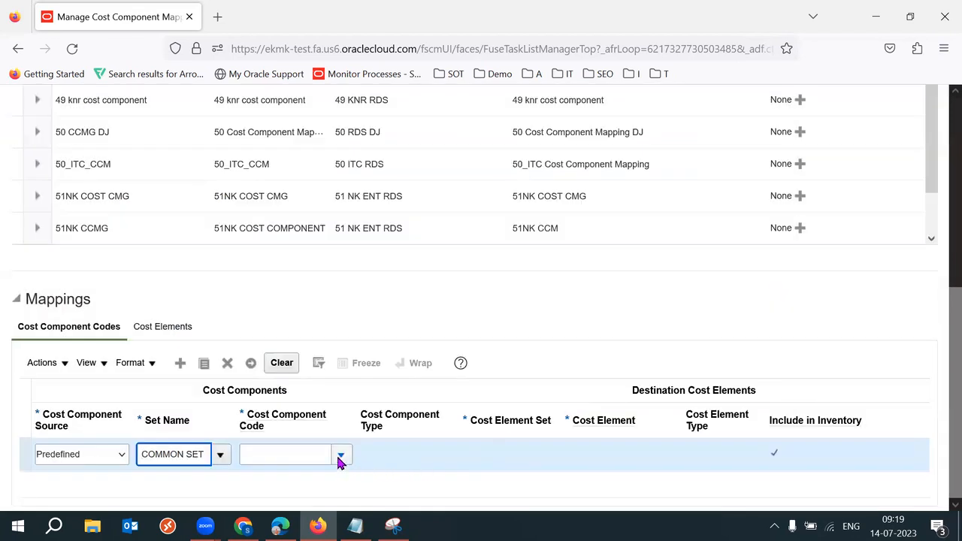
# Step: Enter Item as the cost component code, then delete the draft mapping row
pyautogui.click(340, 456)
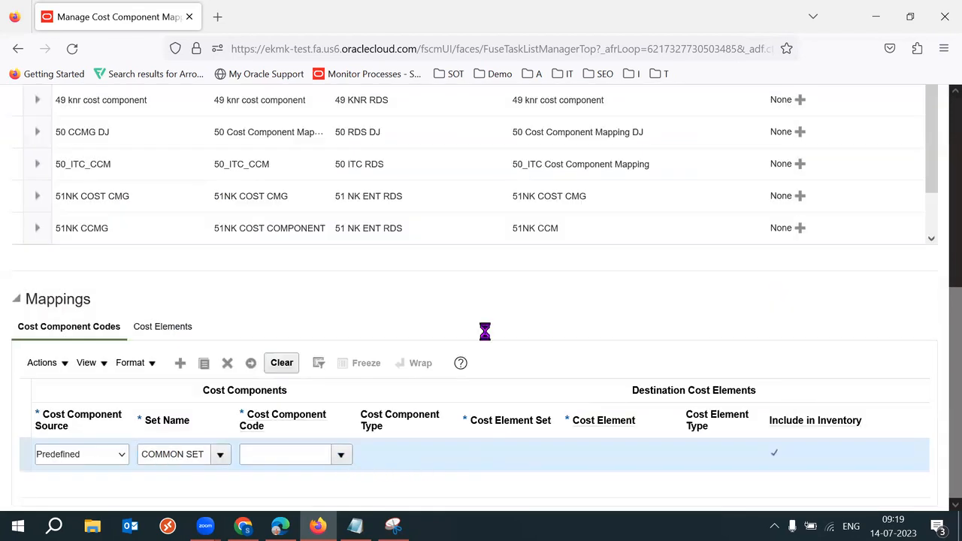
pyautogui.click(268, 477)
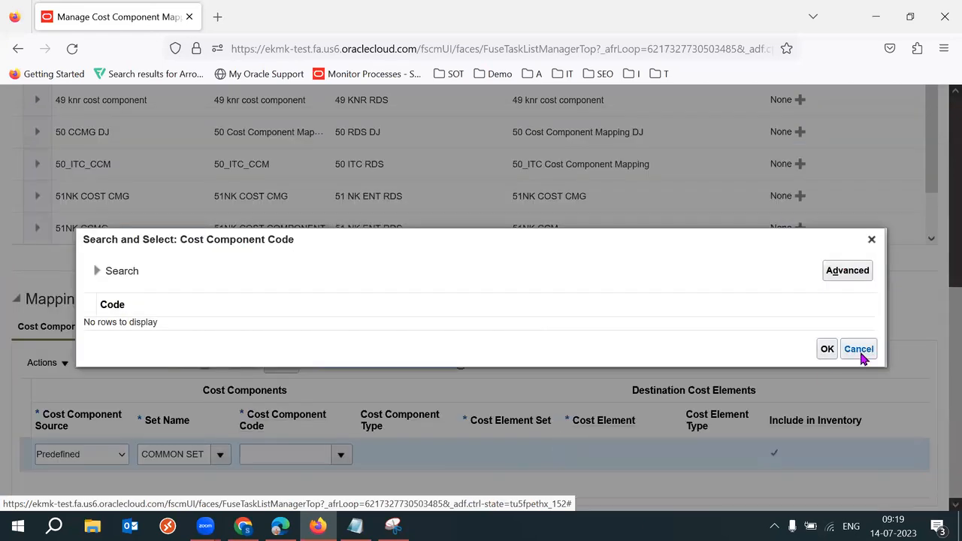
pyautogui.click(859, 350)
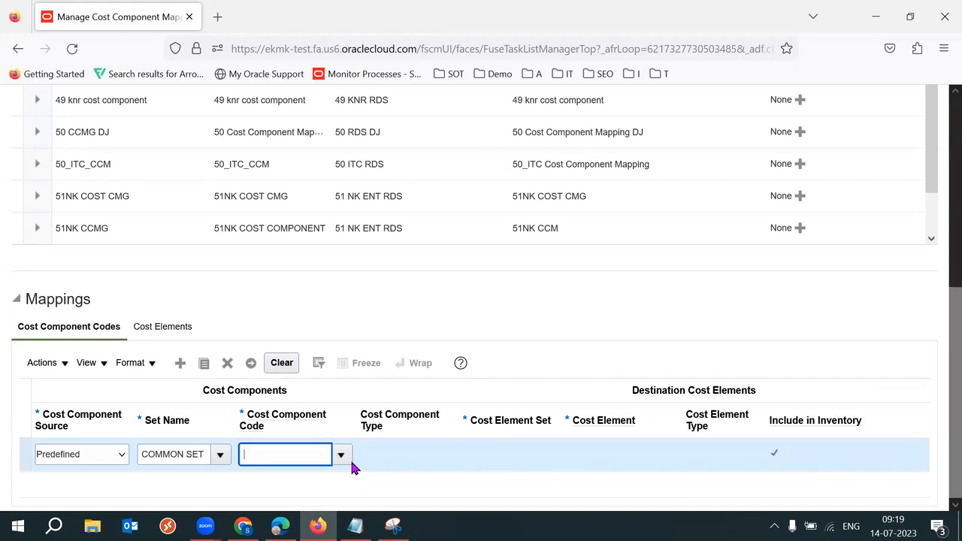
pyautogui.write('Item')
pyautogui.press('Tab')
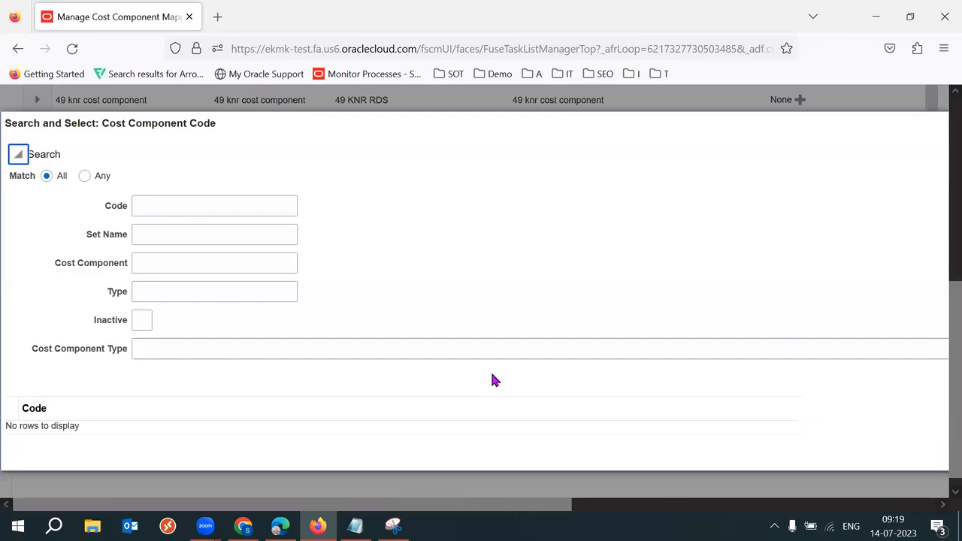
pyautogui.press('Escape')
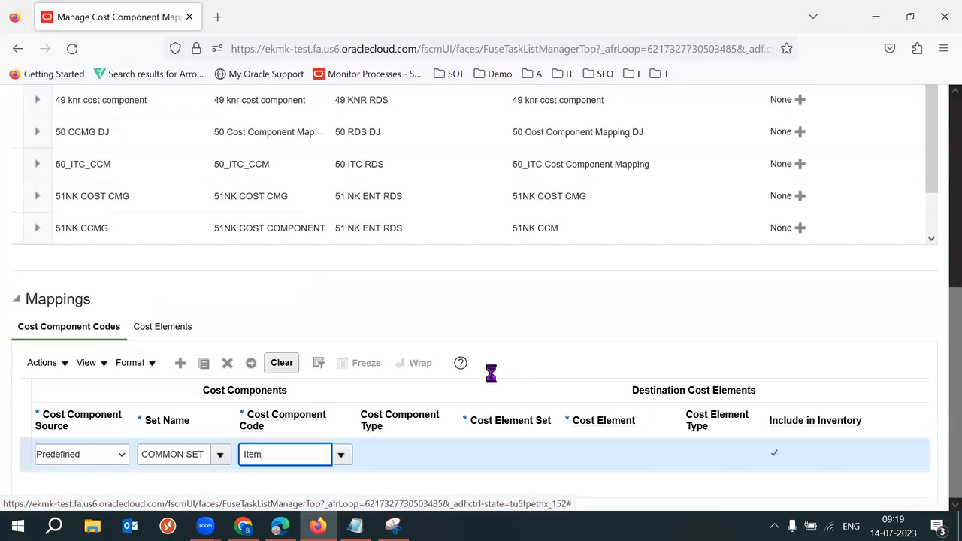
pyautogui.click(228, 363)
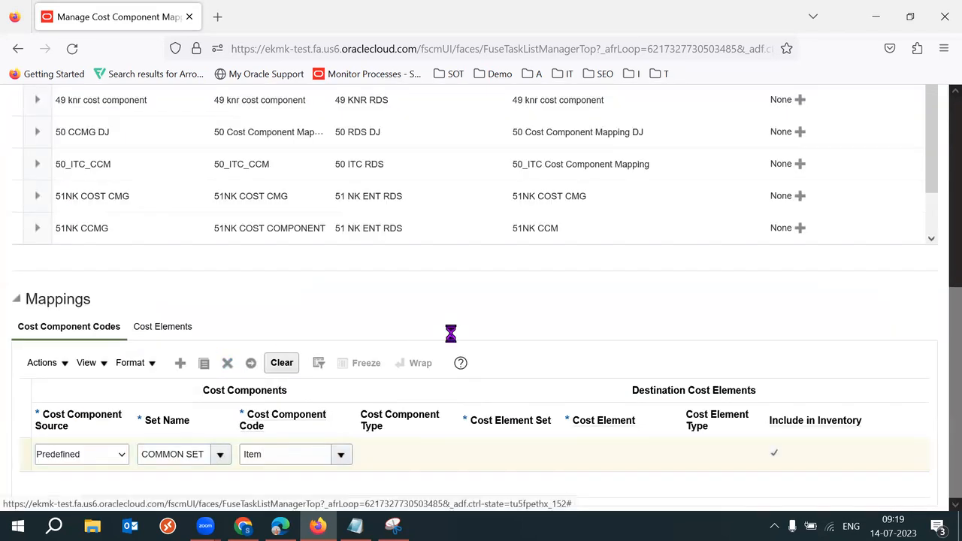
# Step: Add a new mapping row with source Predefined under 52K Elements Mapping
pyautogui.click(211, 129)
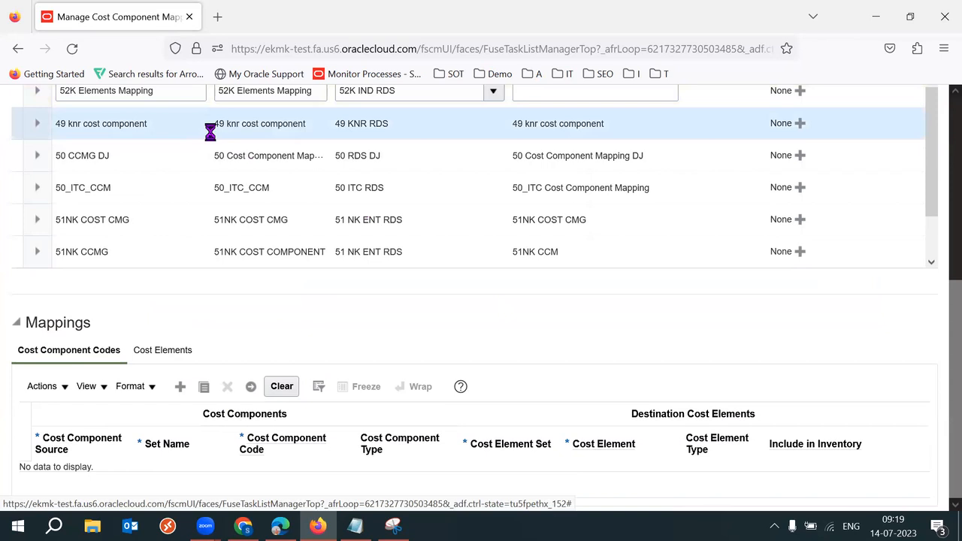
pyautogui.scroll(-3, 942, 428)
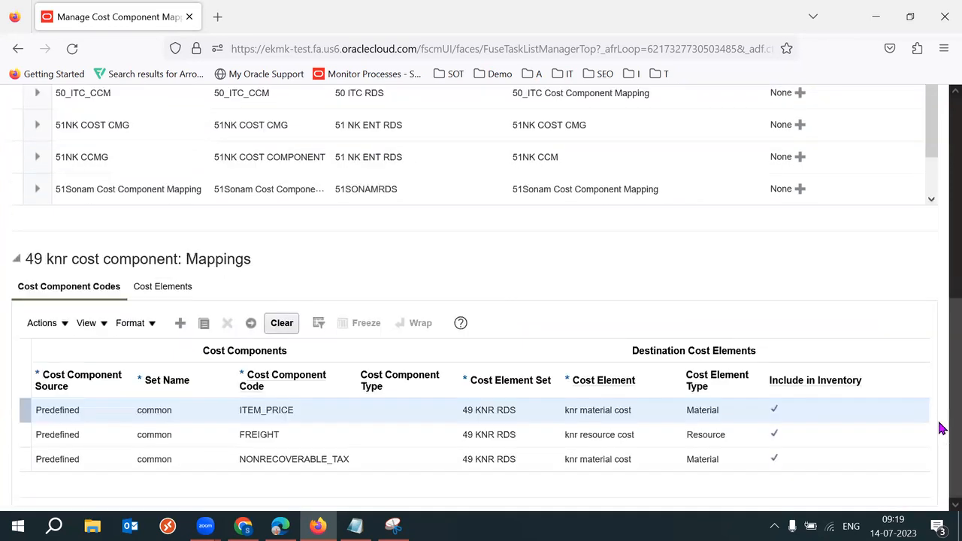
pyautogui.scroll(3, 942, 379)
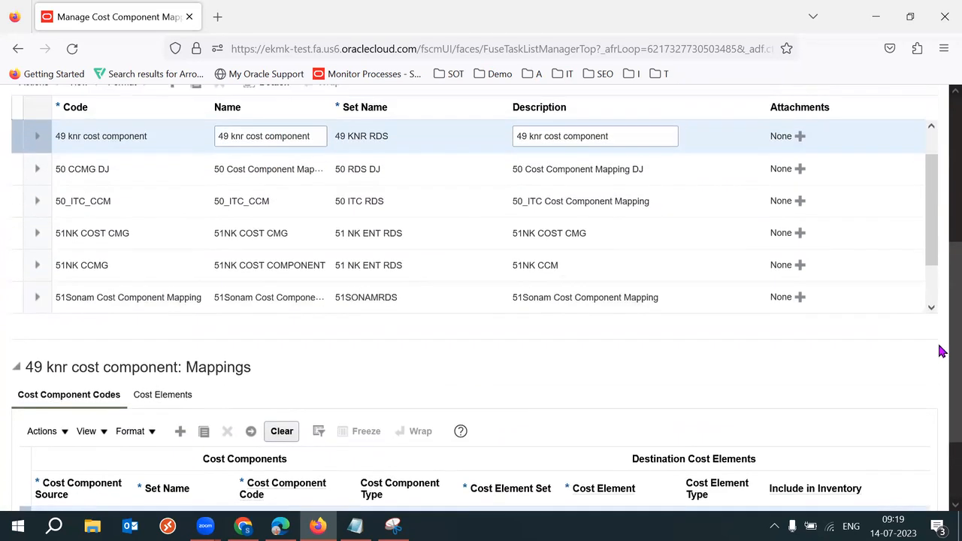
pyautogui.moveTo(937, 235); pyautogui.dragTo(935, 181)
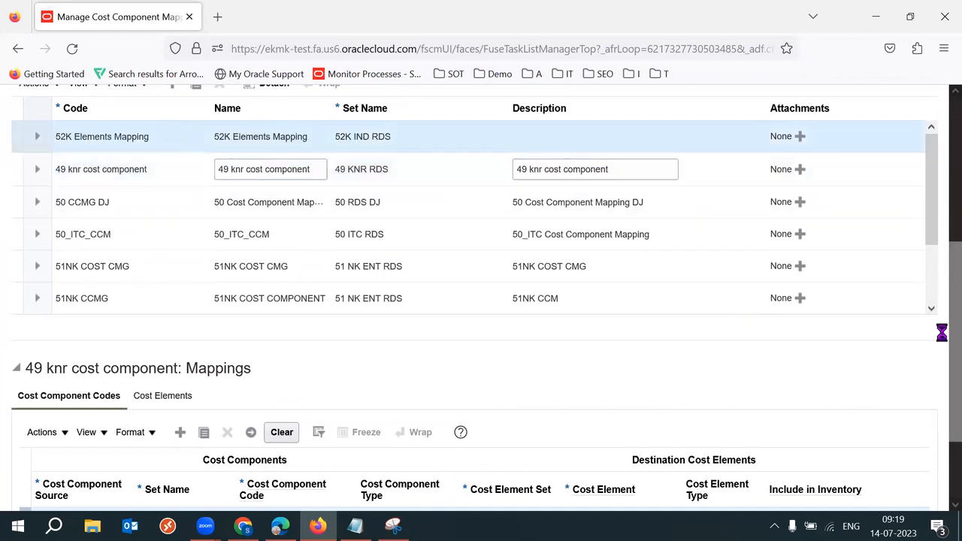
pyautogui.scroll(-1, 939, 331)
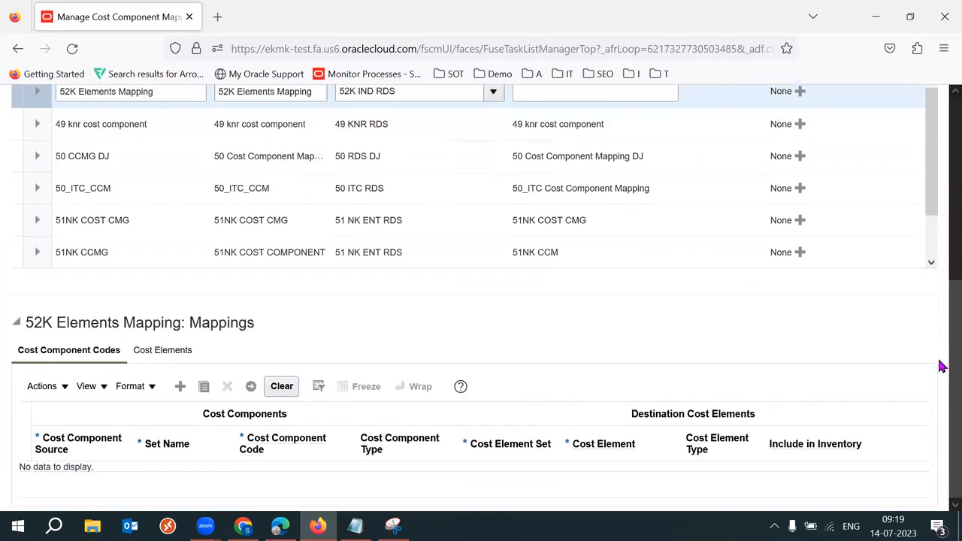
pyautogui.click(179, 386)
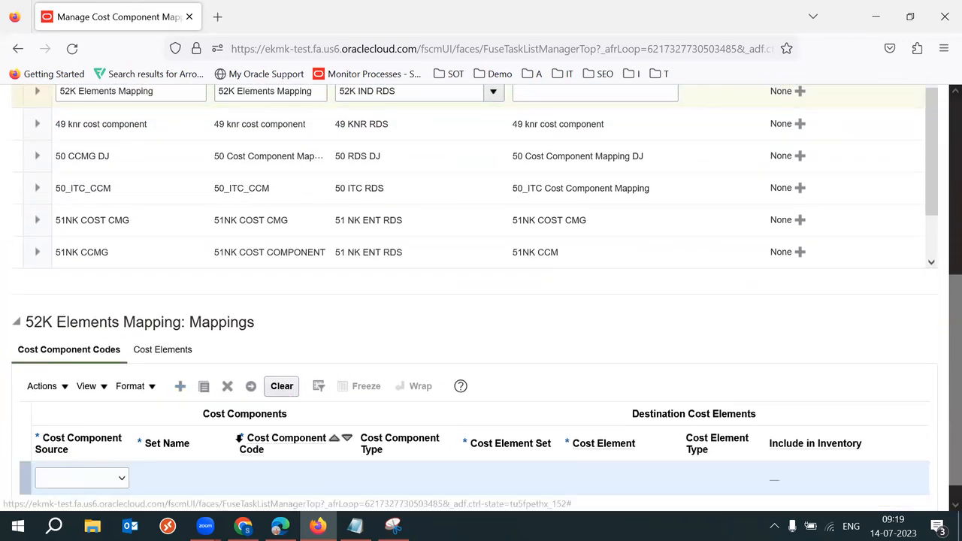
pyautogui.click(105, 480)
pyautogui.click(75, 454)
# Step: Open the Set Name search and start a code search with 'Comm'
pyautogui.moveTo(951, 375); pyautogui.dragTo(941, 430)
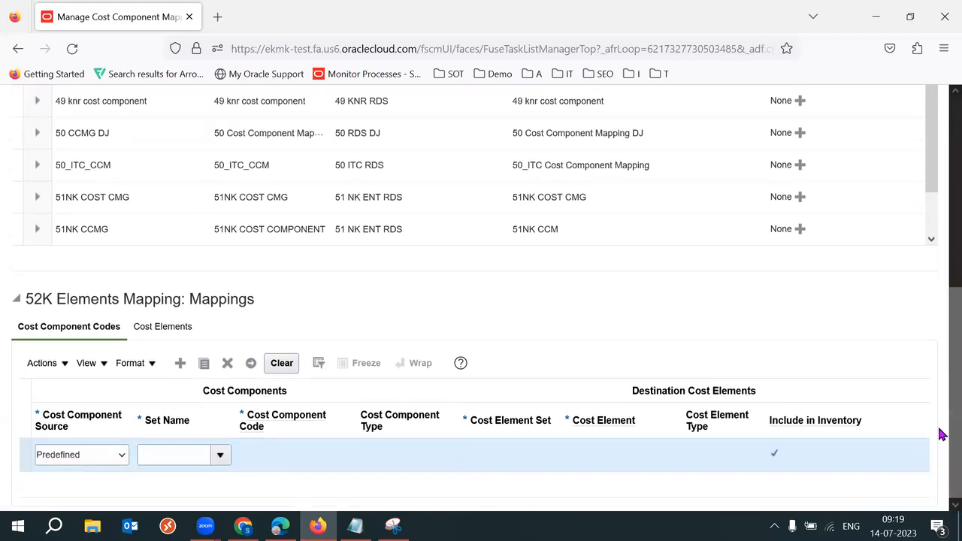
pyautogui.click(222, 455)
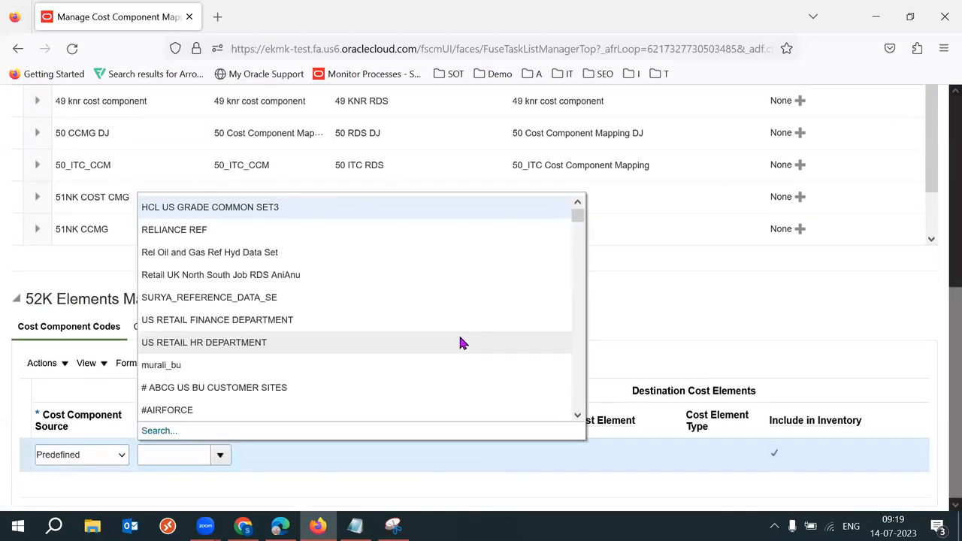
pyautogui.click(158, 429)
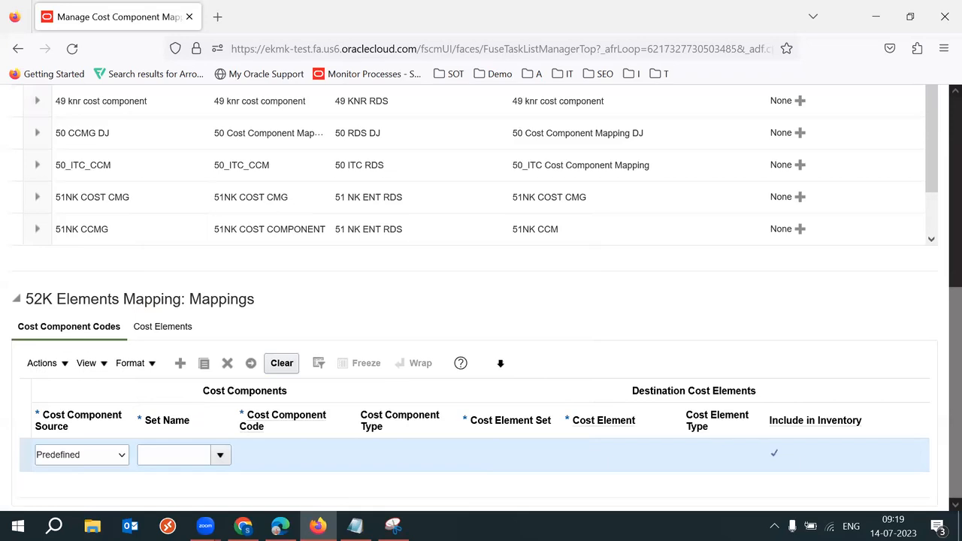
pyautogui.click(399, 259)
pyautogui.write('Co')
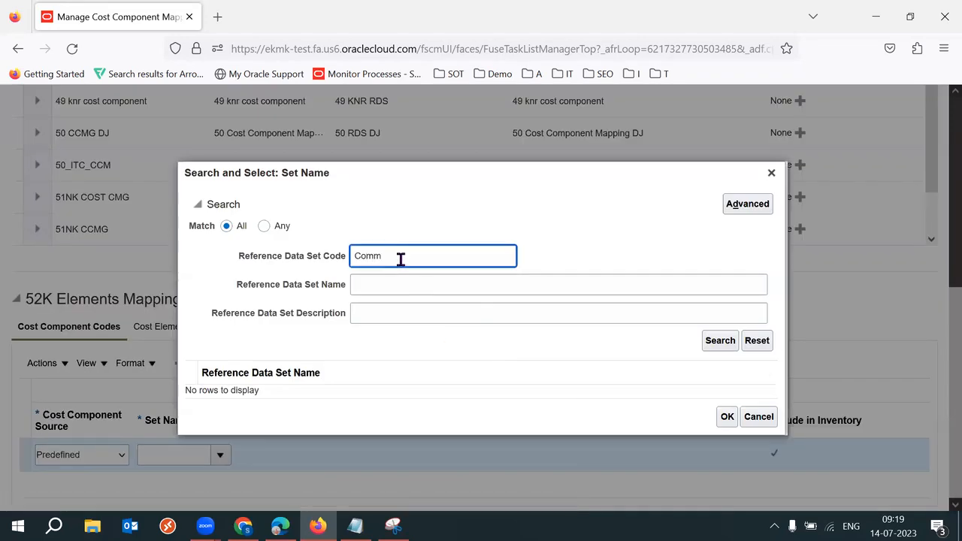
pyautogui.write('mm')
# Step: Search reference data set names for 'Com' and then 'C', browse the results, and cancel without choosing
pyautogui.press('BackSpace')
pyautogui.press('BackSpace')
pyautogui.press('BackSpace')
pyautogui.press('BackSpace')
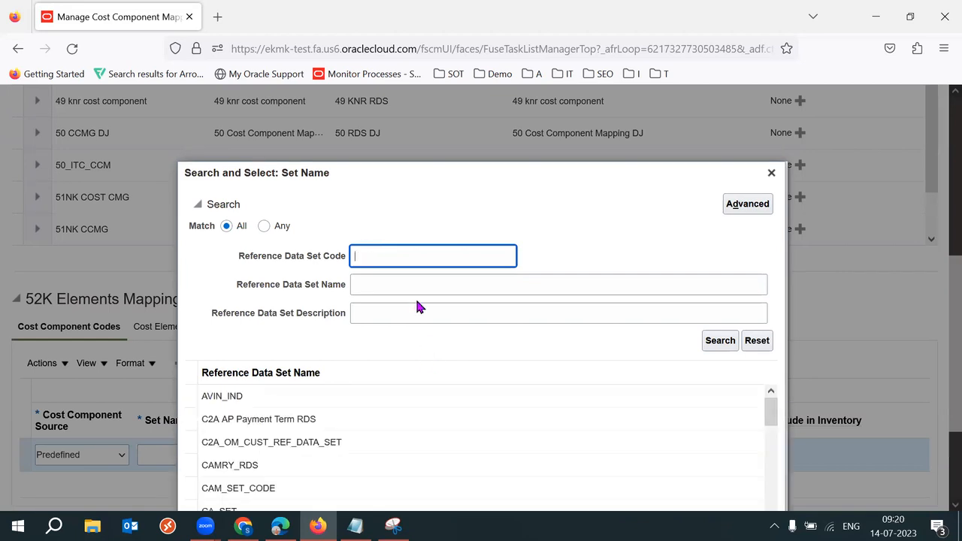
pyautogui.press('Tab')
pyautogui.write('Com')
pyautogui.press('Return')
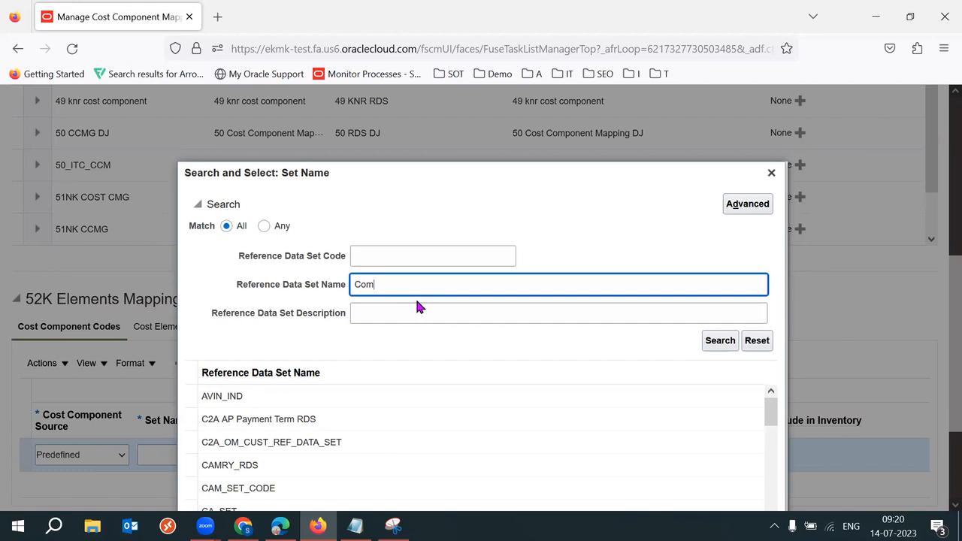
pyautogui.press('BackSpace')
pyautogui.press('BackSpace')
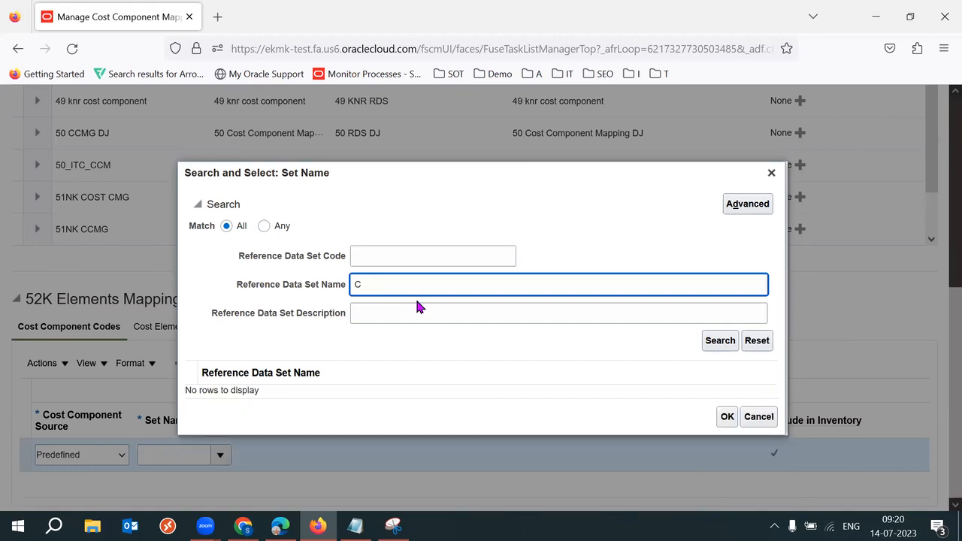
pyautogui.press('Return')
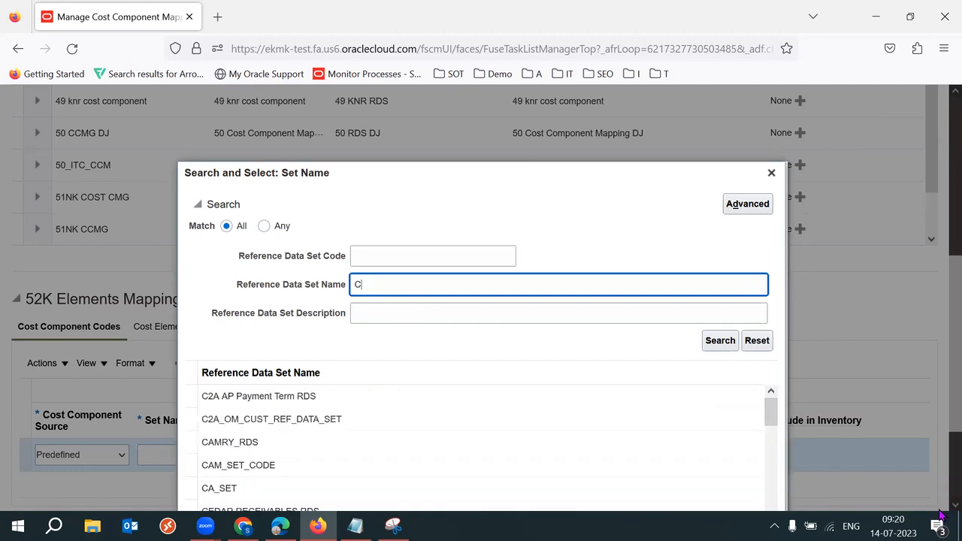
pyautogui.scroll(-2, 834, 369)
pyautogui.moveTo(772, 270); pyautogui.dragTo(778, 443)
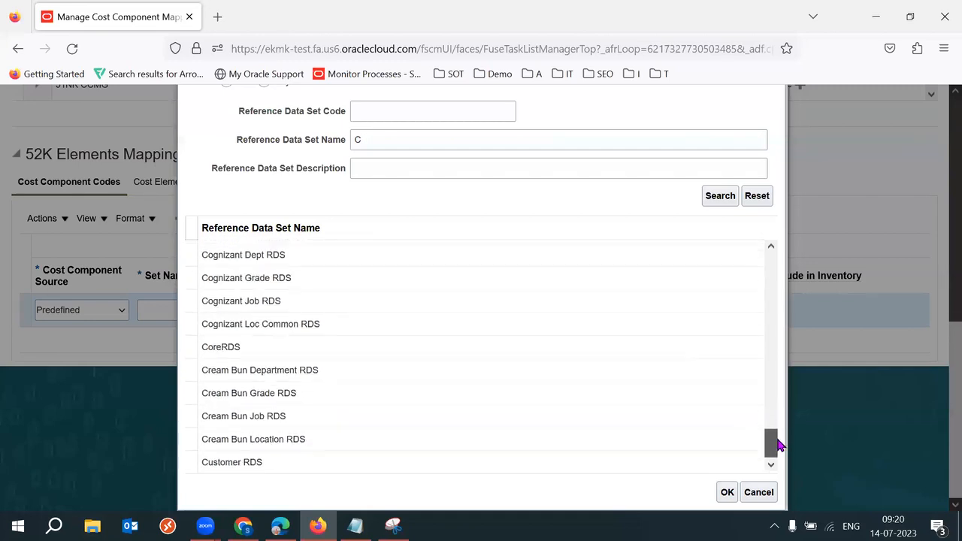
pyautogui.click(753, 493)
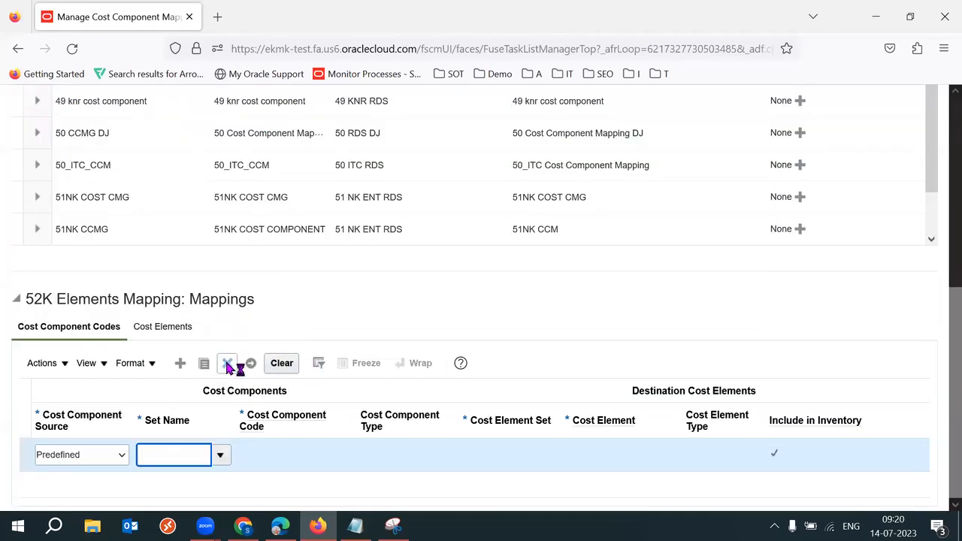
# Step: Delete the empty Predefined row and inspect 49 knr cost component's ITEM_PRICE mapping with set common
pyautogui.click(228, 364)
pyautogui.scroll(3, 940, 331)
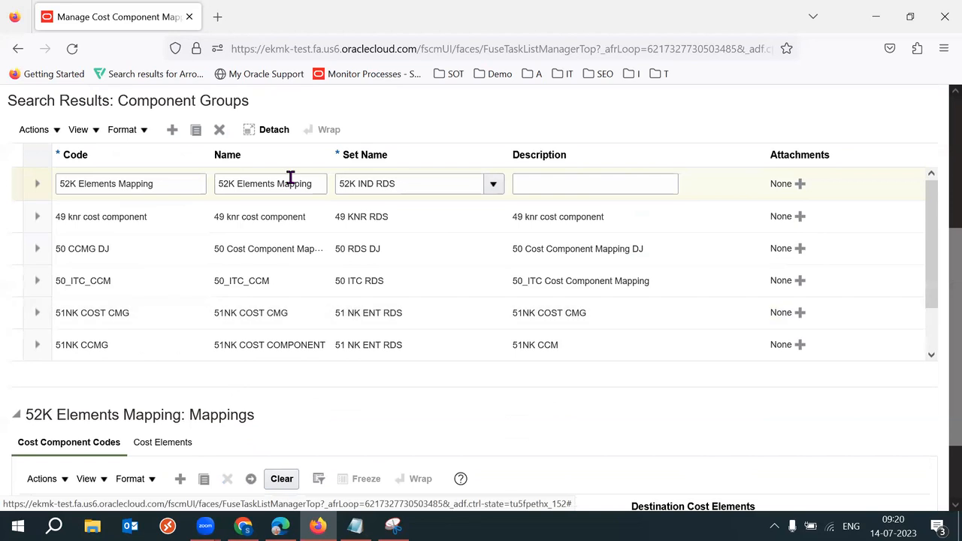
pyautogui.click(172, 219)
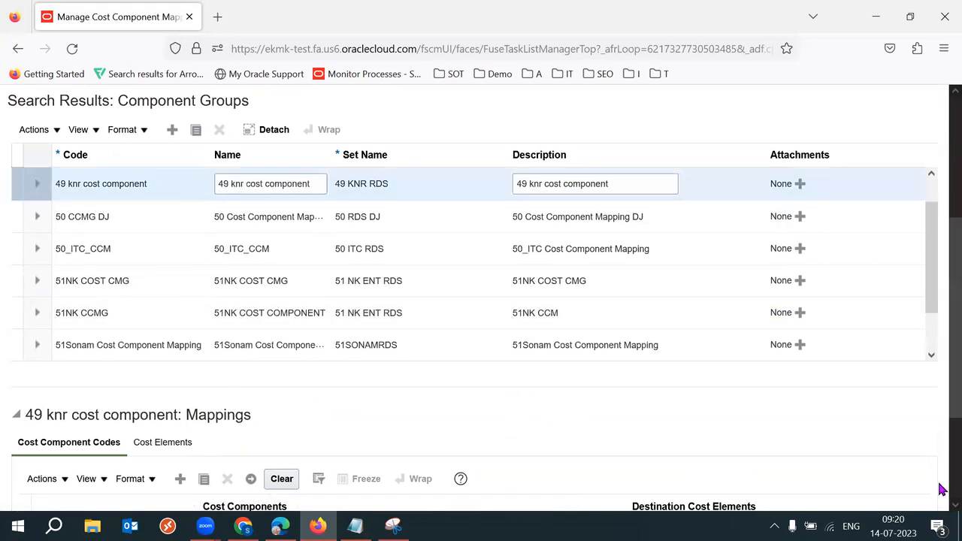
pyautogui.scroll(-5, 939, 488)
pyautogui.click(180, 415)
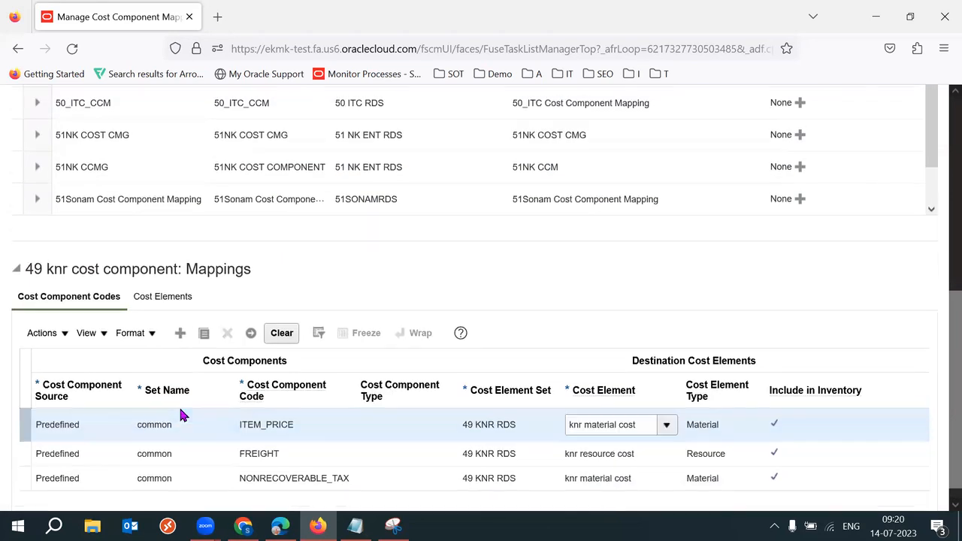
pyautogui.doubleClick(170, 423)
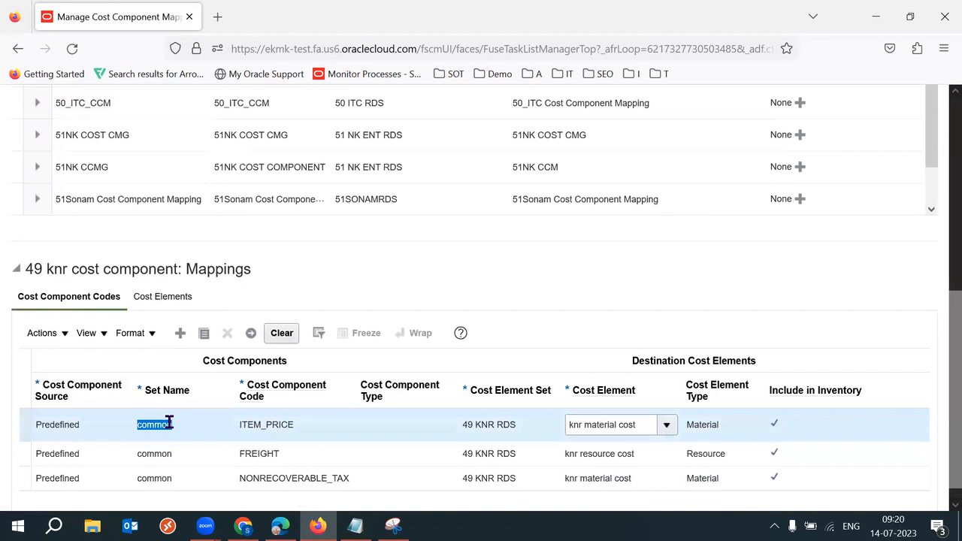
pyautogui.click(139, 425)
pyautogui.moveTo(178, 427); pyautogui.dragTo(177, 426)
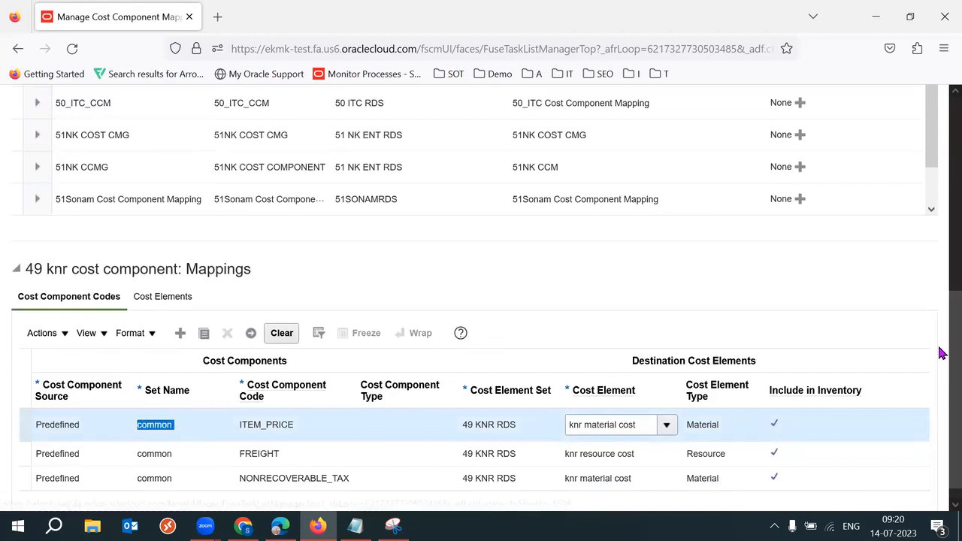
# Step: Select the 52K Elements Mapping group, which shows no mappings yet
pyautogui.scroll(2, 939, 342)
pyautogui.scroll(1, 929, 205)
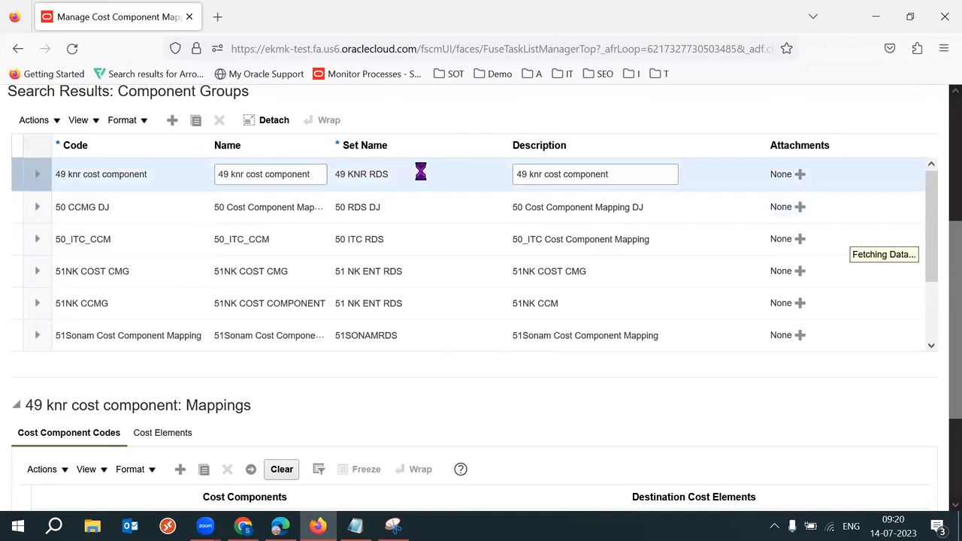
pyautogui.moveTo(951, 322); pyautogui.dragTo(938, 406)
pyautogui.click(180, 386)
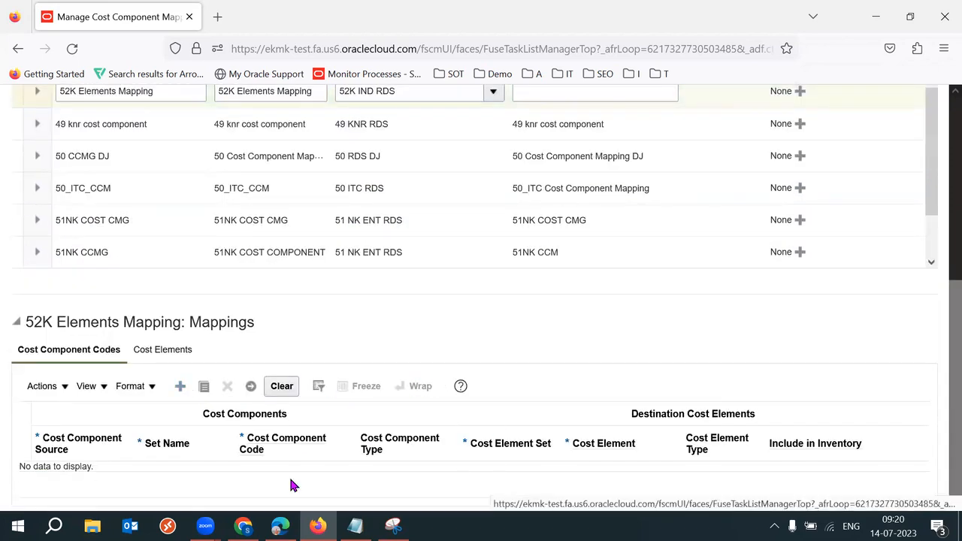
# Step: Give the new mapping row source Predefined and set name common, then search for a cost component code
pyautogui.click(93, 481)
pyautogui.click(63, 455)
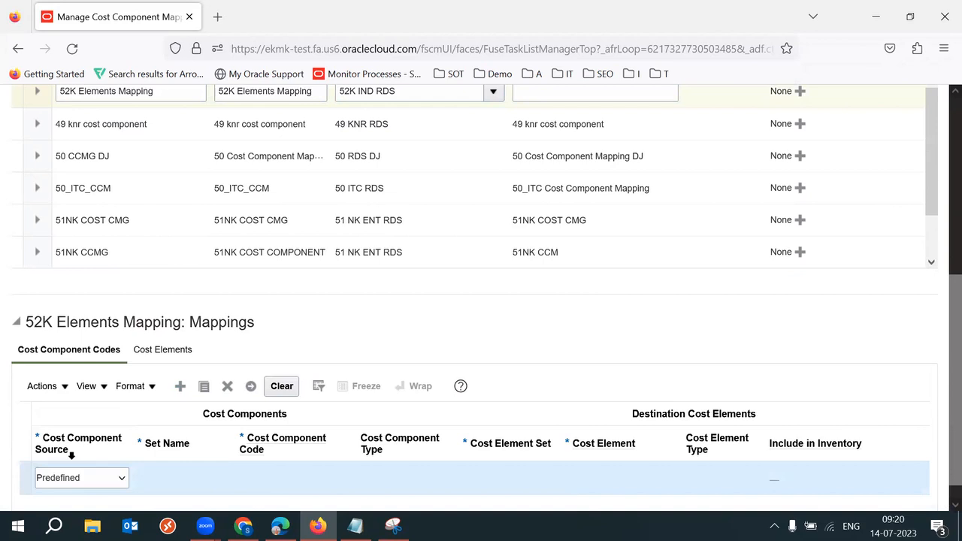
pyautogui.click(194, 480)
pyautogui.write('common')
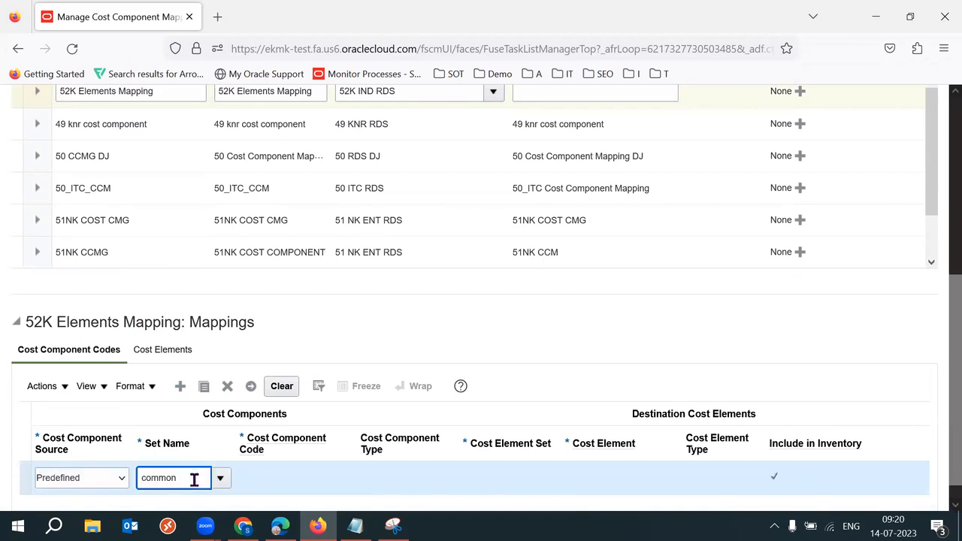
pyautogui.press('Tab')
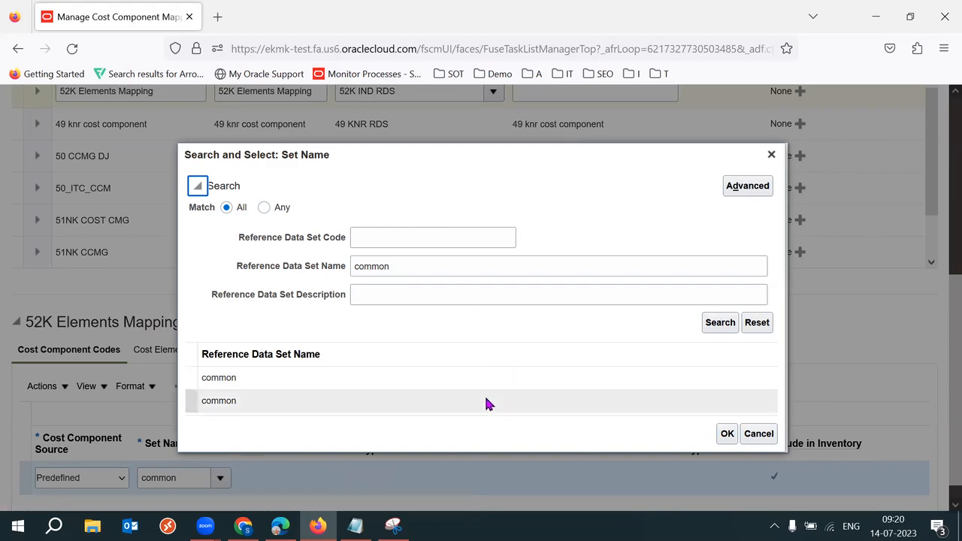
pyautogui.click(379, 380)
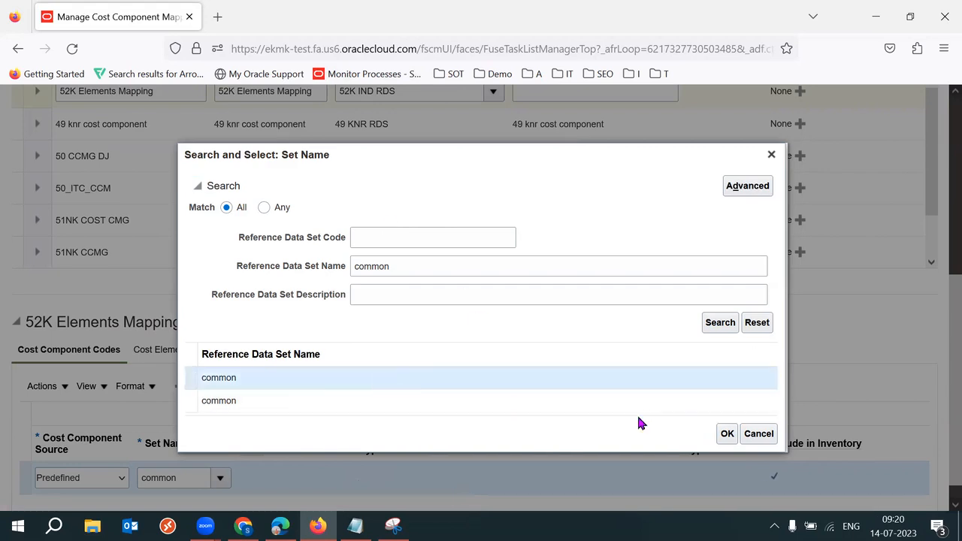
pyautogui.click(727, 434)
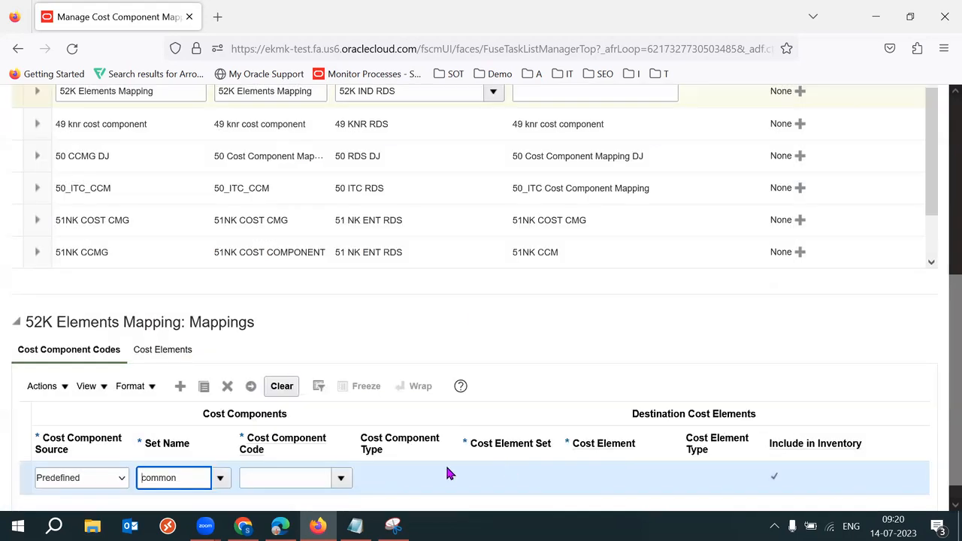
pyautogui.click(342, 479)
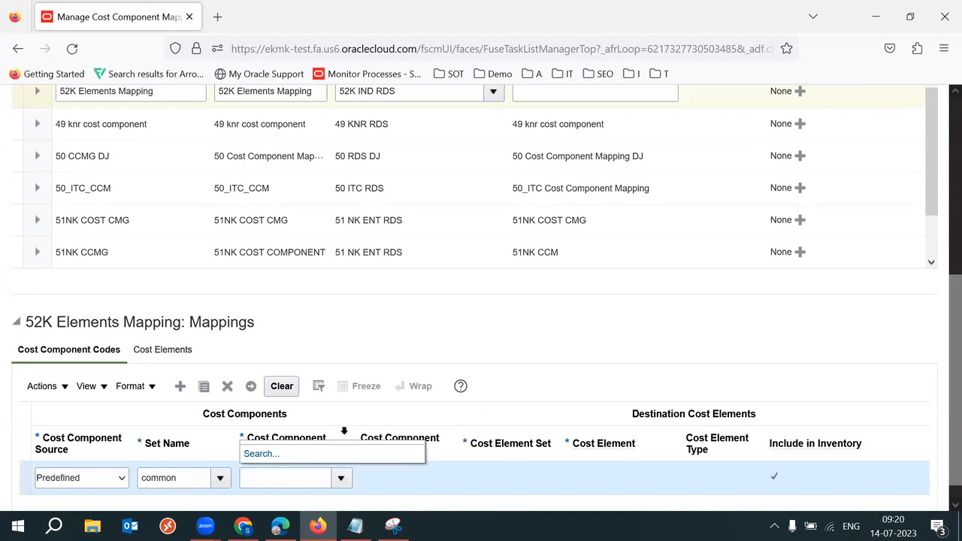
pyautogui.click(261, 454)
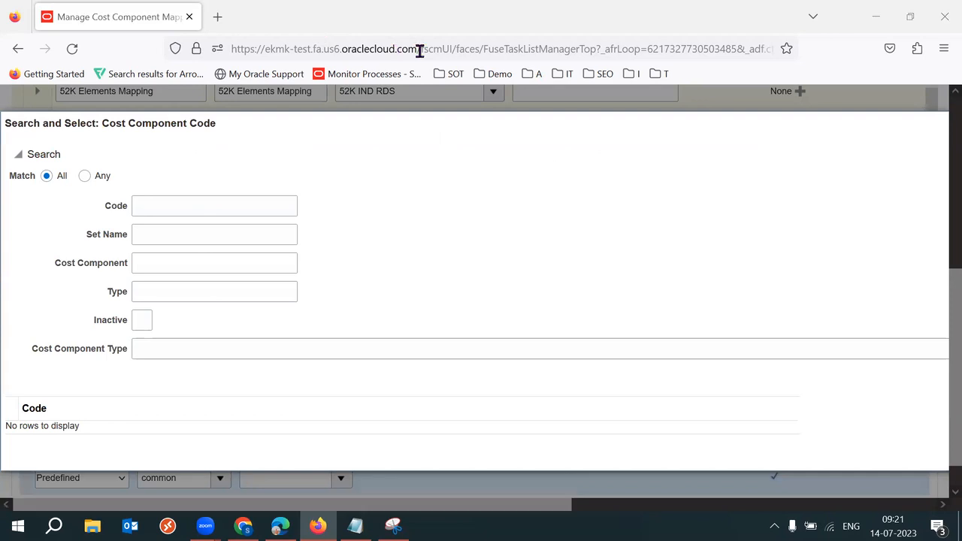
# Step: Load the environment's base web address in a new browser tab to reach the Fusion welcome page
pyautogui.moveTo(420, 49); pyautogui.dragTo(290, 49)
pyautogui.moveTo(201, 49); pyautogui.dragTo(201, 49)
pyautogui.hotkey('ctrl', 'c')
pyautogui.click(229, 17)
pyautogui.hotkey('ctrl', 'v')
pyautogui.press('Return')
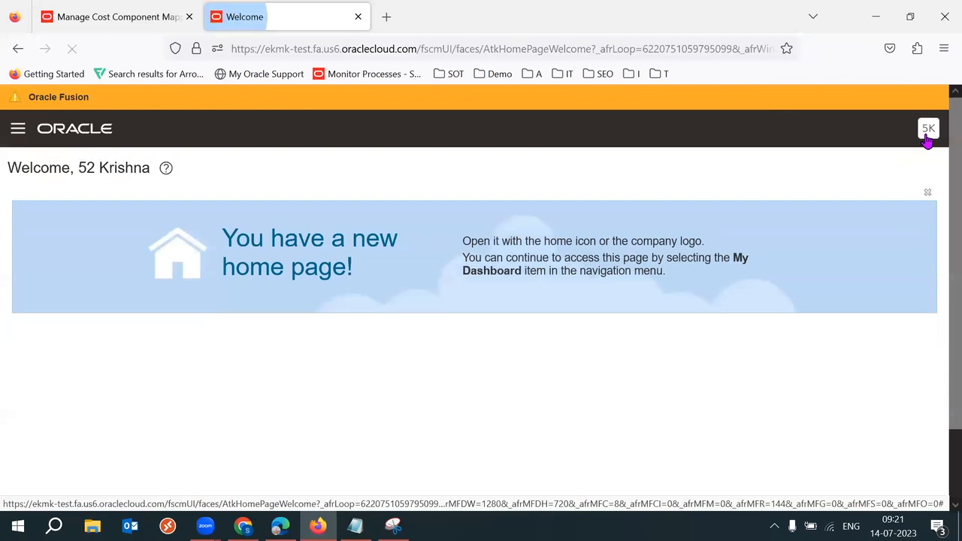
# Step: In Setup and Maintenance, go to Financials > Enterprise Profile > All Tasks > Manage Reference Data Sets
pyautogui.click(928, 130)
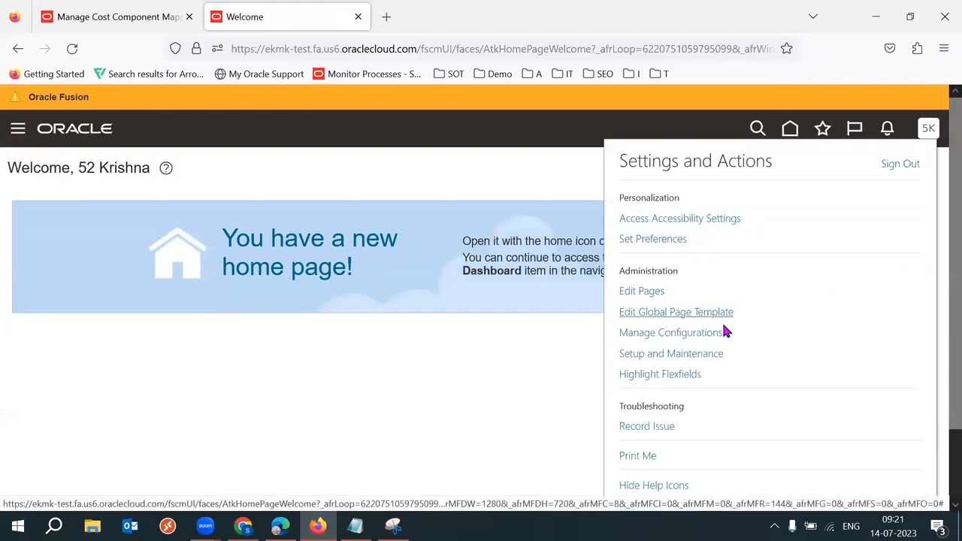
pyautogui.click(672, 353)
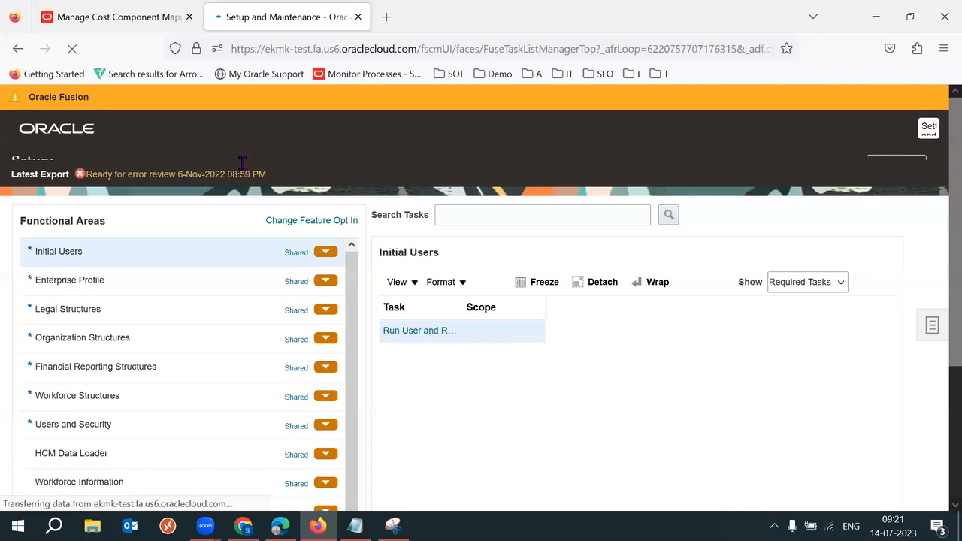
pyautogui.click(257, 166)
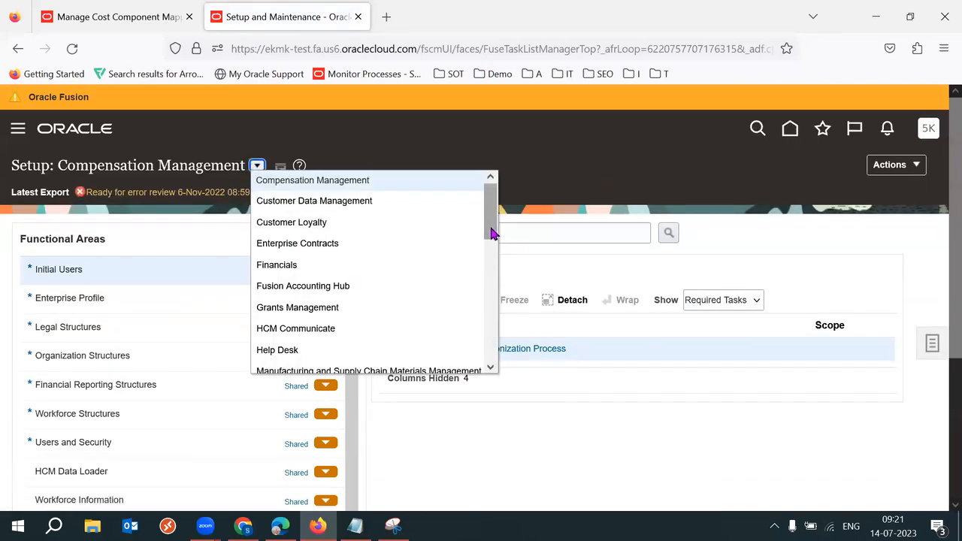
pyautogui.moveTo(493, 234); pyautogui.dragTo(494, 239)
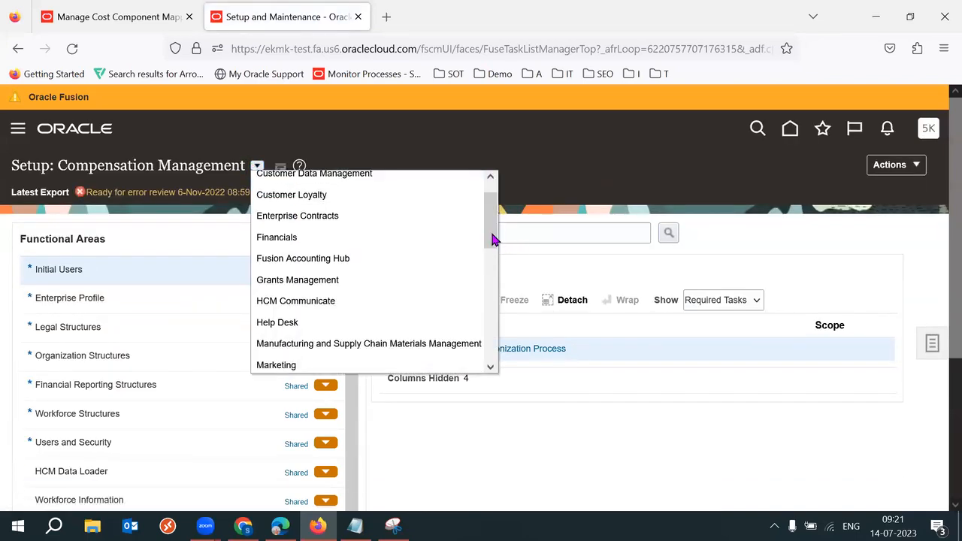
pyautogui.click(382, 237)
pyautogui.click(98, 300)
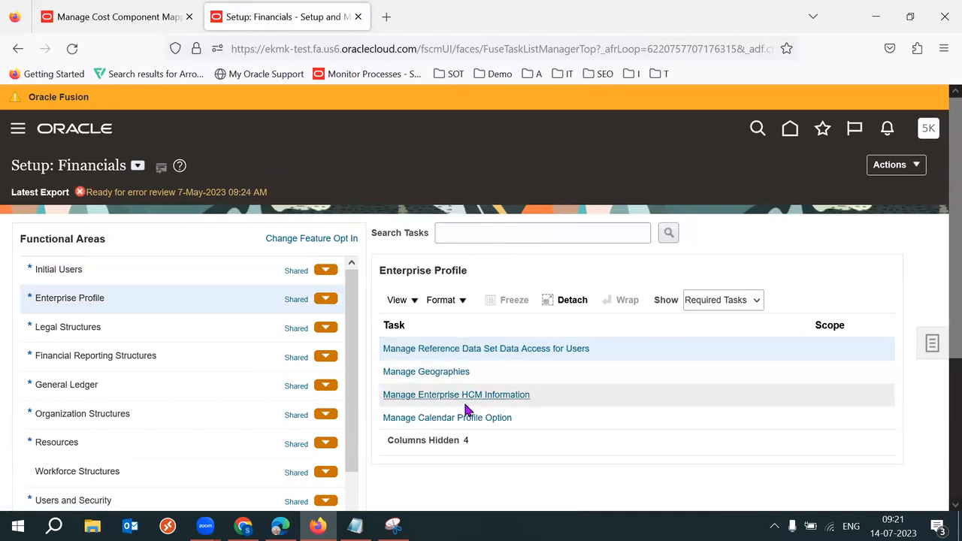
pyautogui.click(724, 301)
pyautogui.click(707, 323)
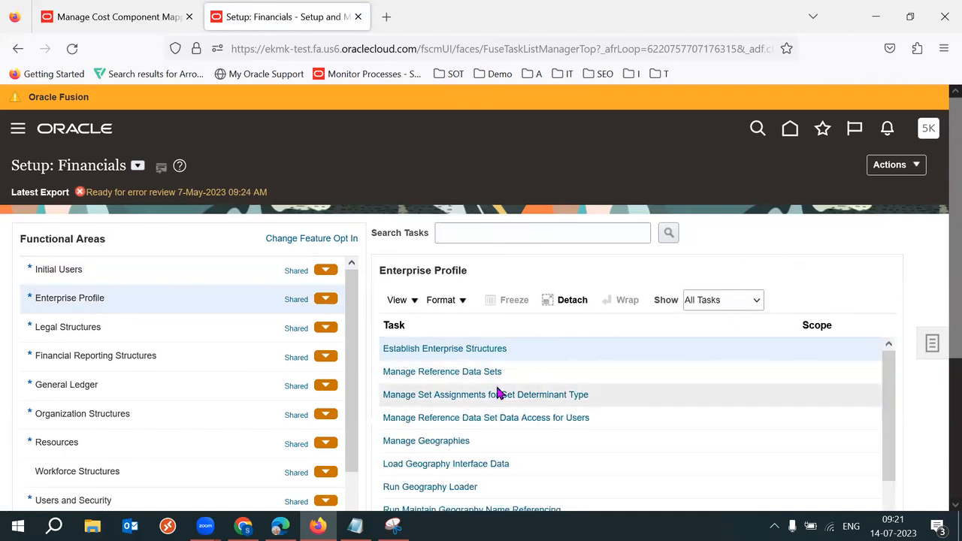
pyautogui.click(456, 371)
# Step: Clear the stray pasted text from the Set Code search field
pyautogui.click(193, 228)
pyautogui.hotkey('ctrl', 'v')
pyautogui.hotkey('ctrl', 'a')
pyautogui.press('BackSpace')
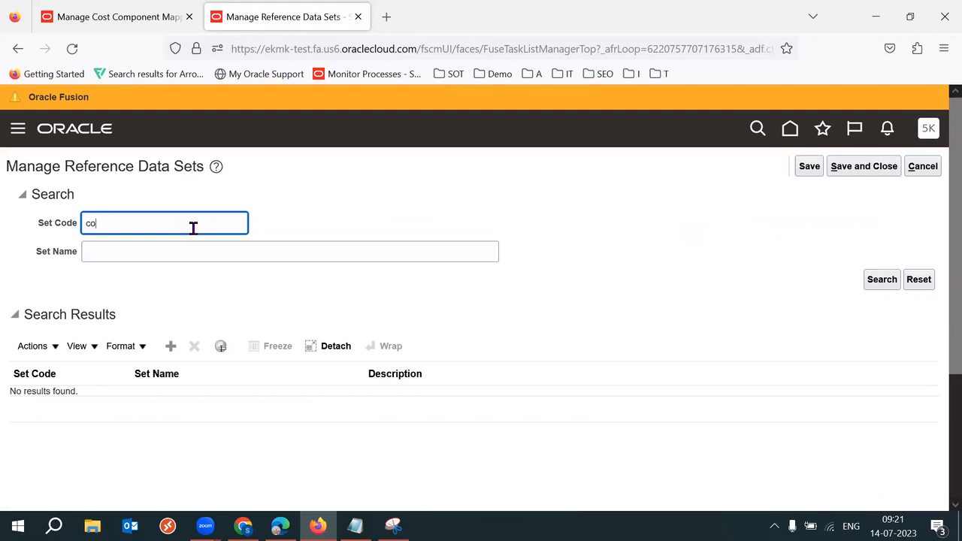
# Step: Search reference data sets for 'common' and check who created the COMMON and COMMON SET records
pyautogui.write('common')
pyautogui.press('Return')
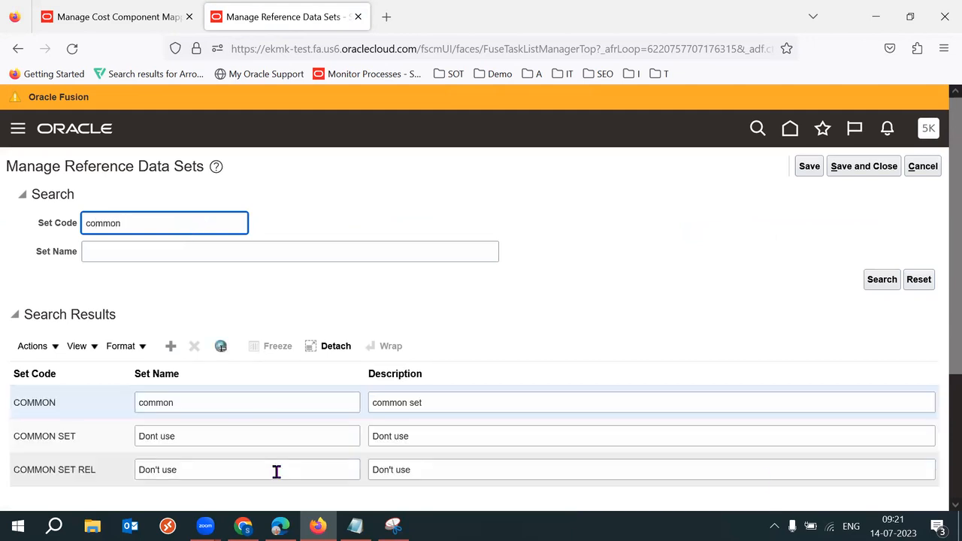
pyautogui.scroll(-2, 938, 376)
pyautogui.click(205, 344)
pyautogui.doubleClick(204, 345)
pyautogui.click(78, 290)
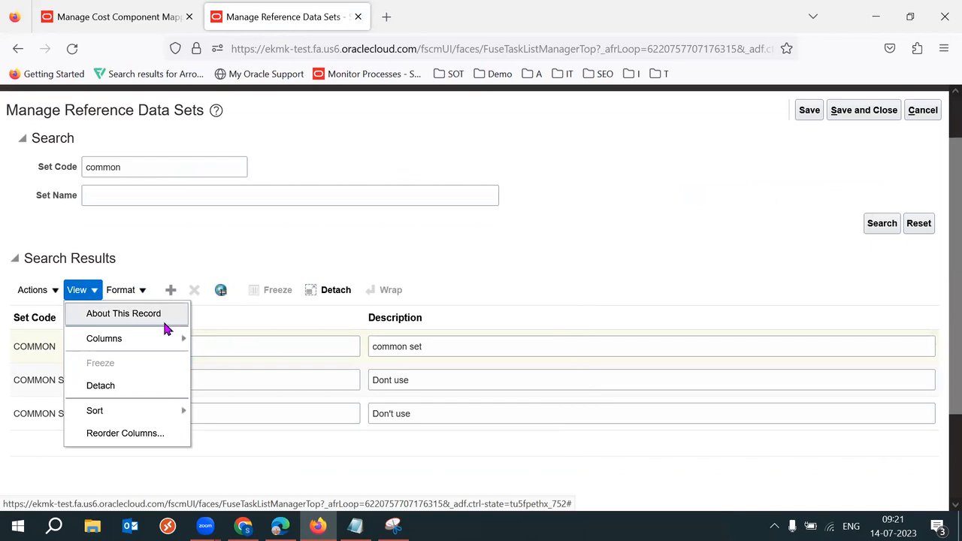
pyautogui.click(162, 319)
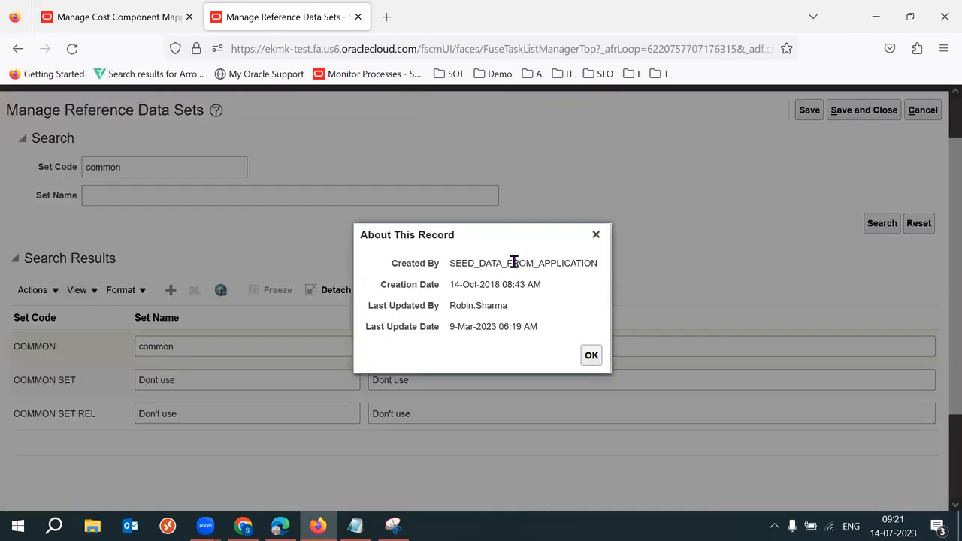
pyautogui.doubleClick(514, 262)
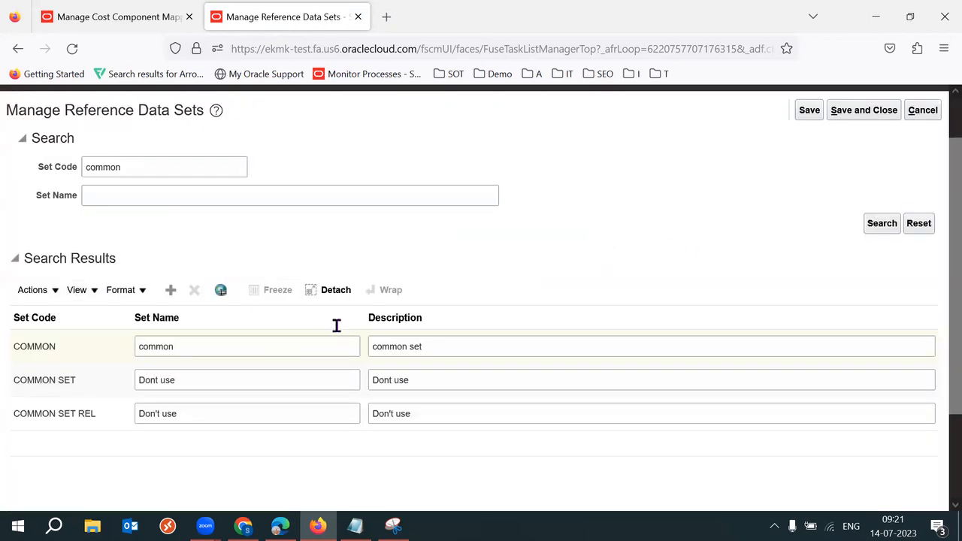
pyautogui.click(221, 379)
pyautogui.tripleClick(219, 378)
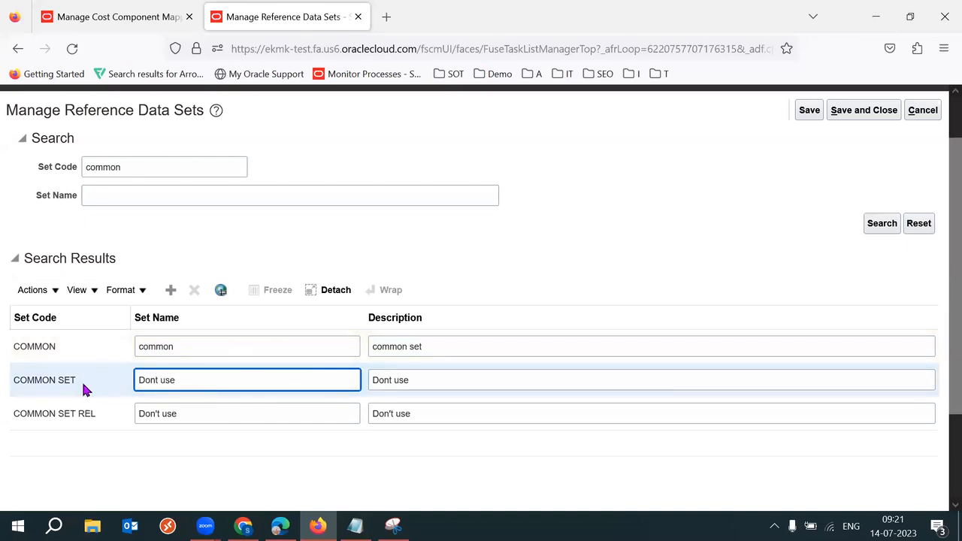
pyautogui.click(77, 290)
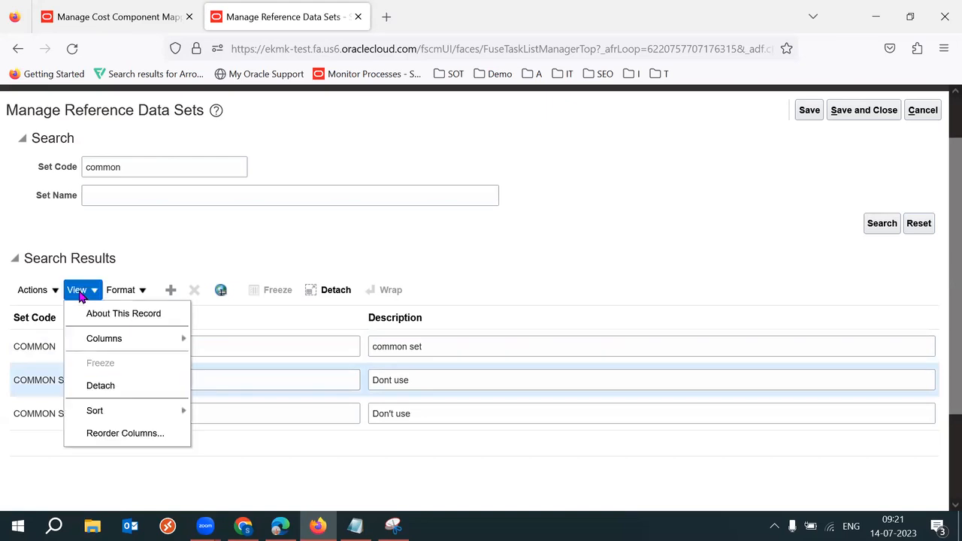
pyautogui.click(124, 313)
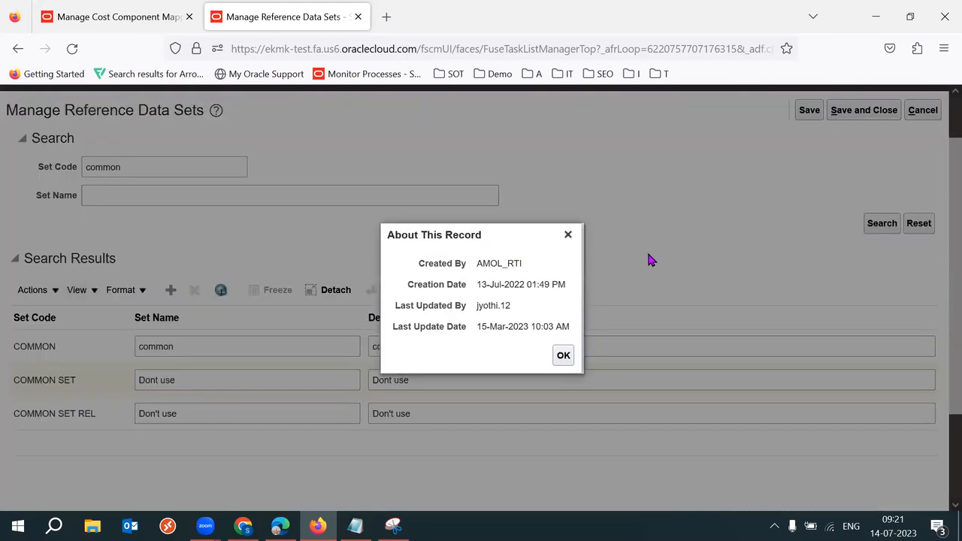
pyautogui.click(569, 235)
# Step: Edit the COMMON set's name, capitalizing its first letter
pyautogui.doubleClick(82, 350)
pyautogui.click(204, 351)
pyautogui.doubleClick(203, 350)
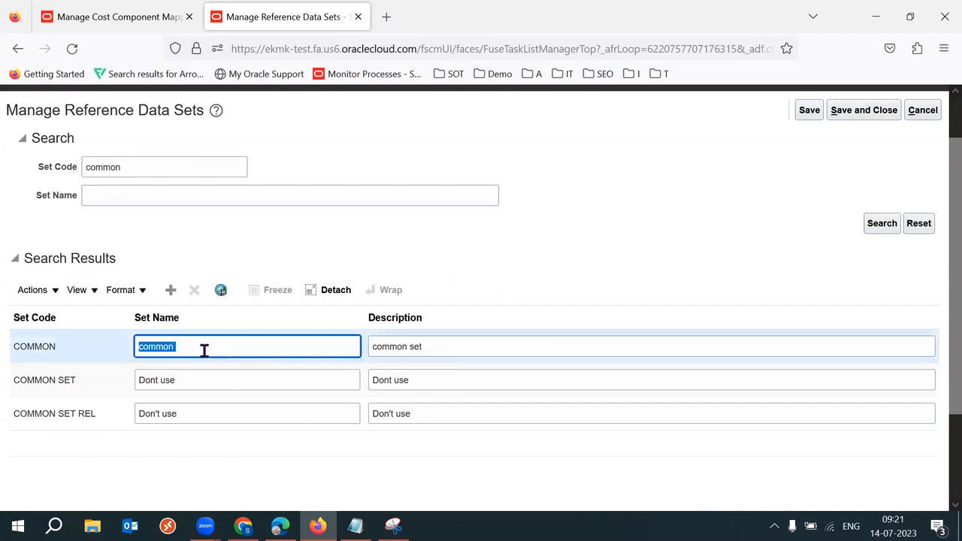
pyautogui.click(146, 345)
pyautogui.press('BackSpace')
pyautogui.write('C')
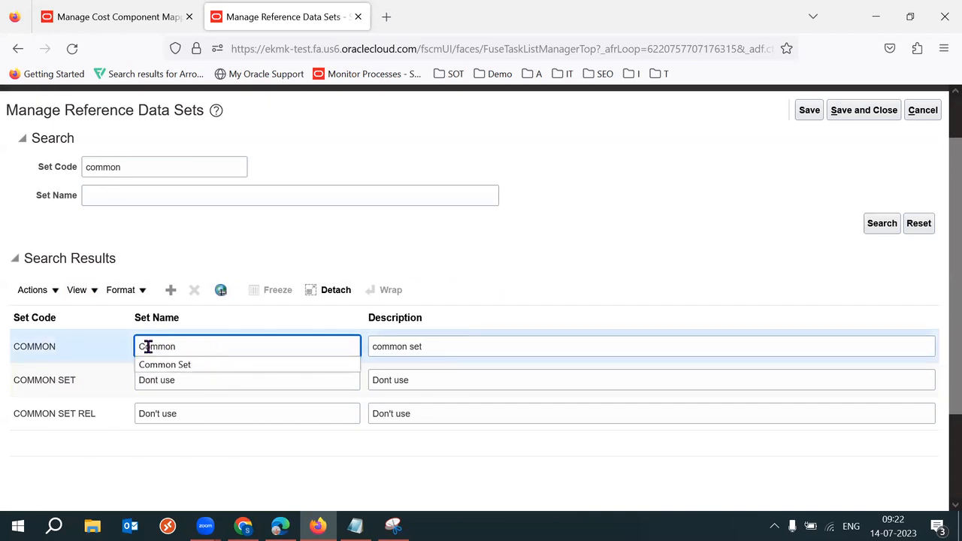
pyautogui.moveTo(143, 347); pyautogui.dragTo(252, 349)
pyautogui.write('o')
pyautogui.click(440, 266)
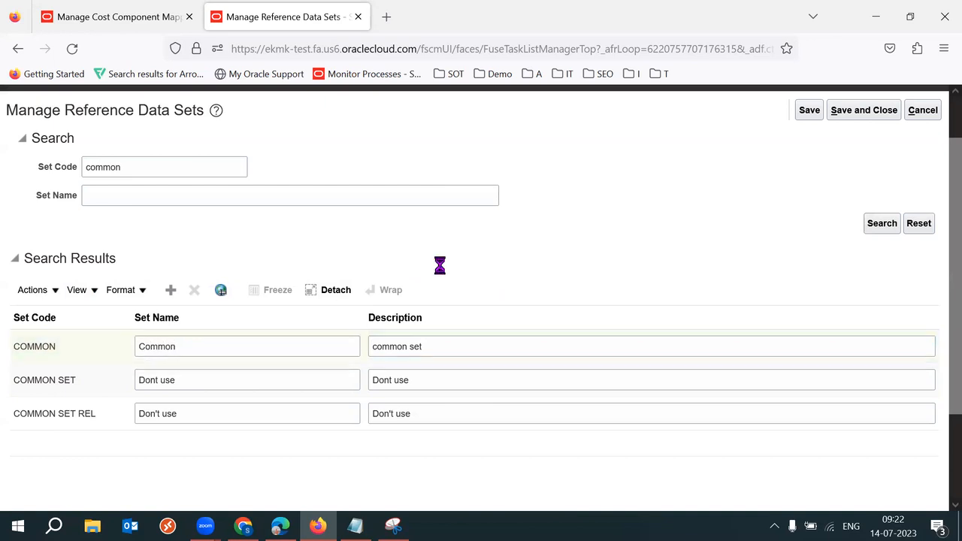
pyautogui.doubleClick(211, 350)
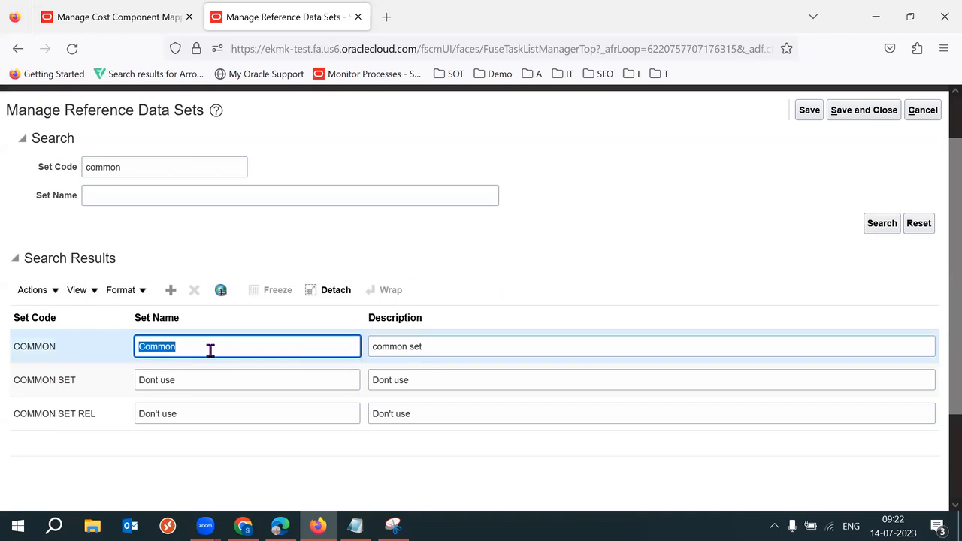
# Step: Change the COMMON set's description to 'Common Predefined' and save and close
pyautogui.tripleClick(447, 340)
pyautogui.write('Common')
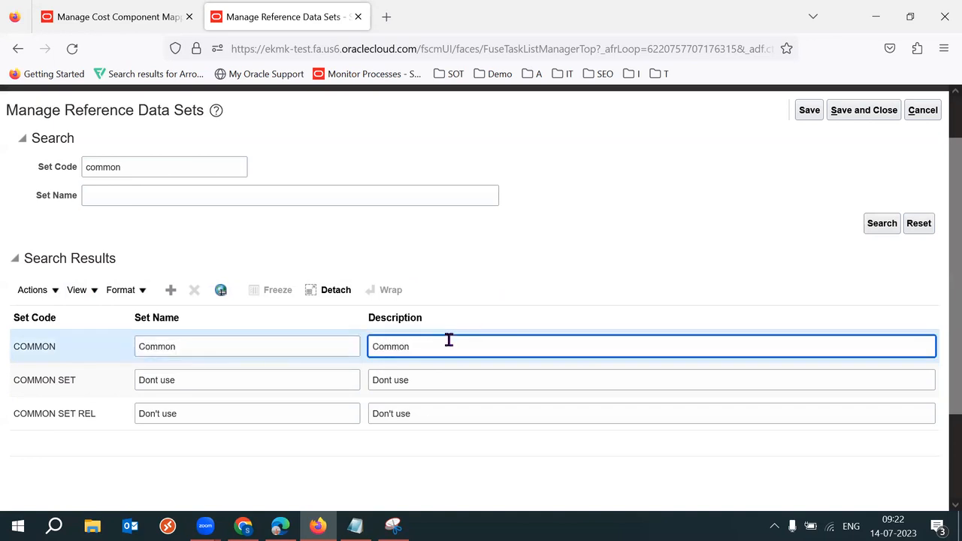
pyautogui.write(' Pre')
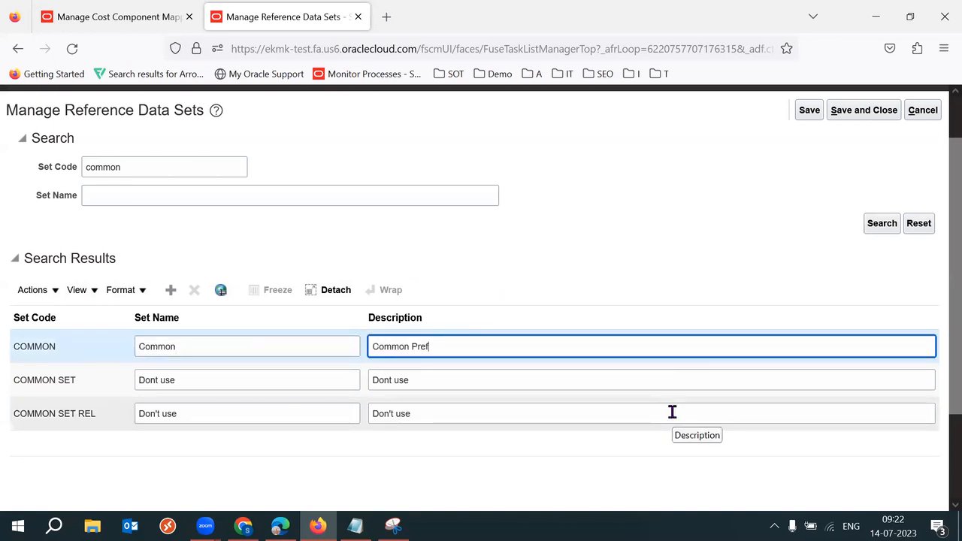
pyautogui.write('defined')
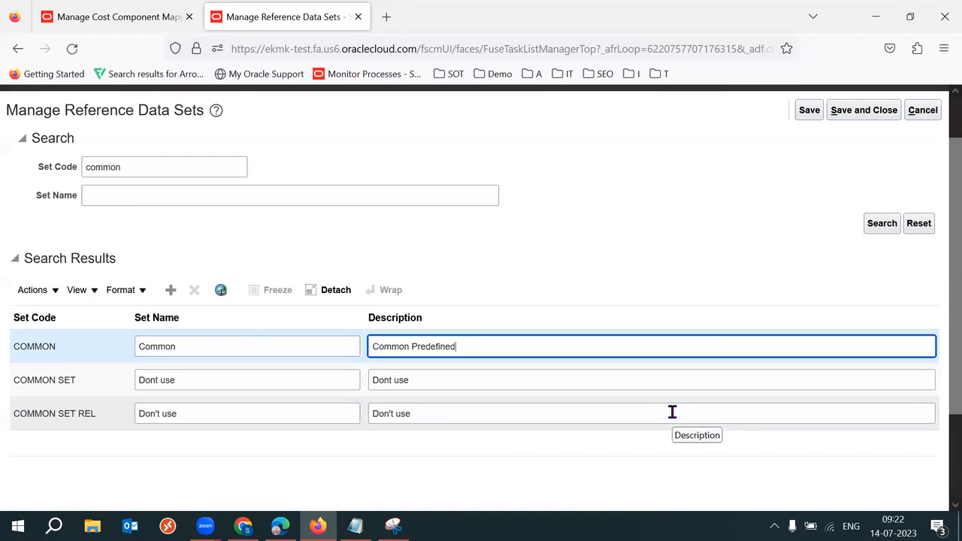
pyautogui.tripleClick(508, 344)
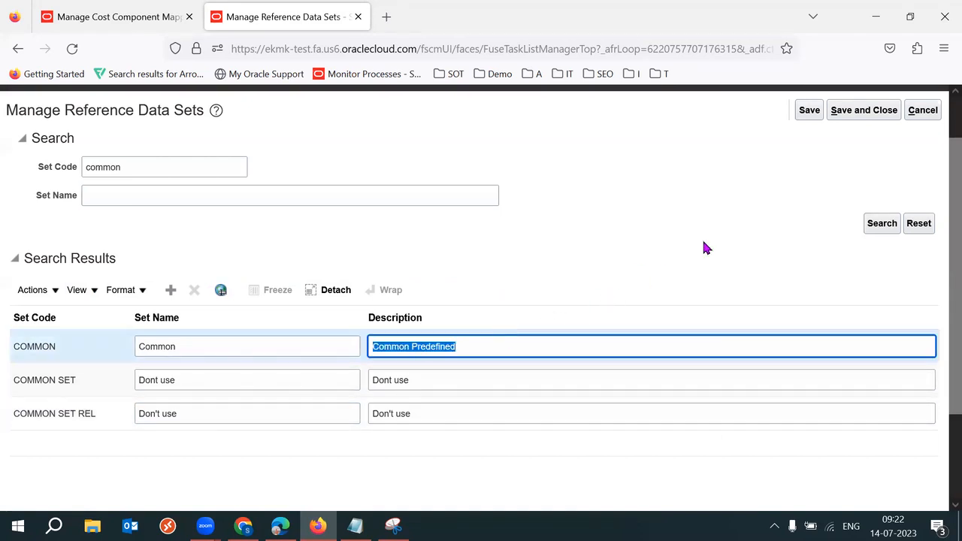
pyautogui.click(859, 111)
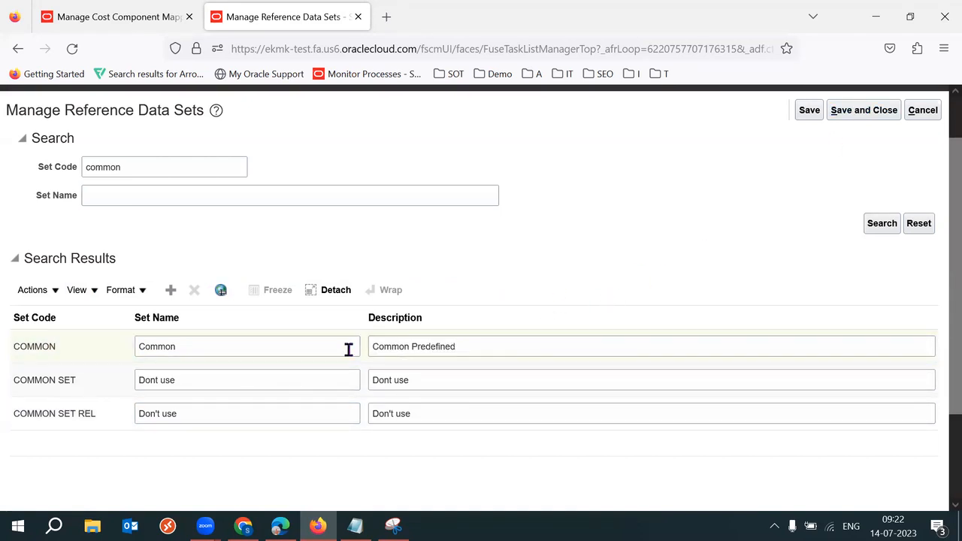
pyautogui.click(312, 348)
pyautogui.doubleClick(313, 348)
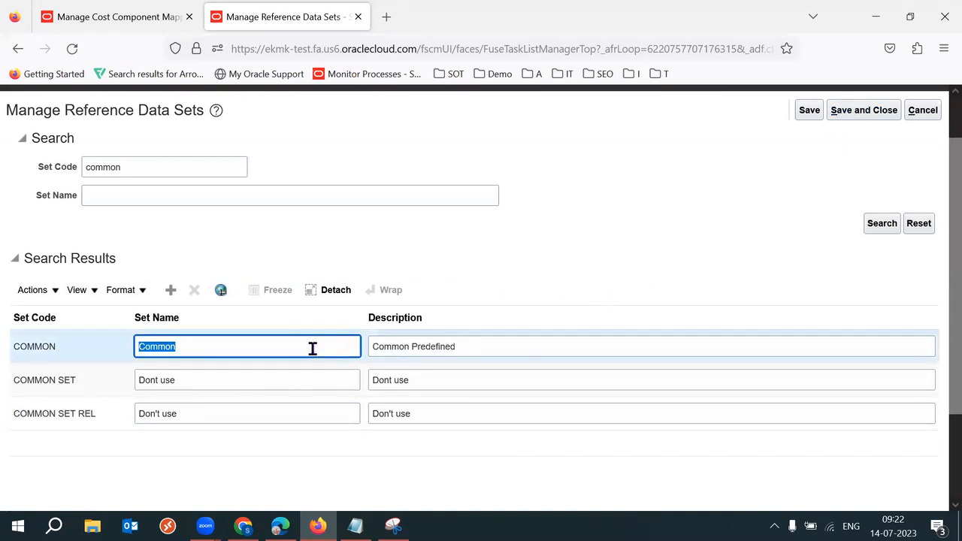
pyautogui.click(855, 117)
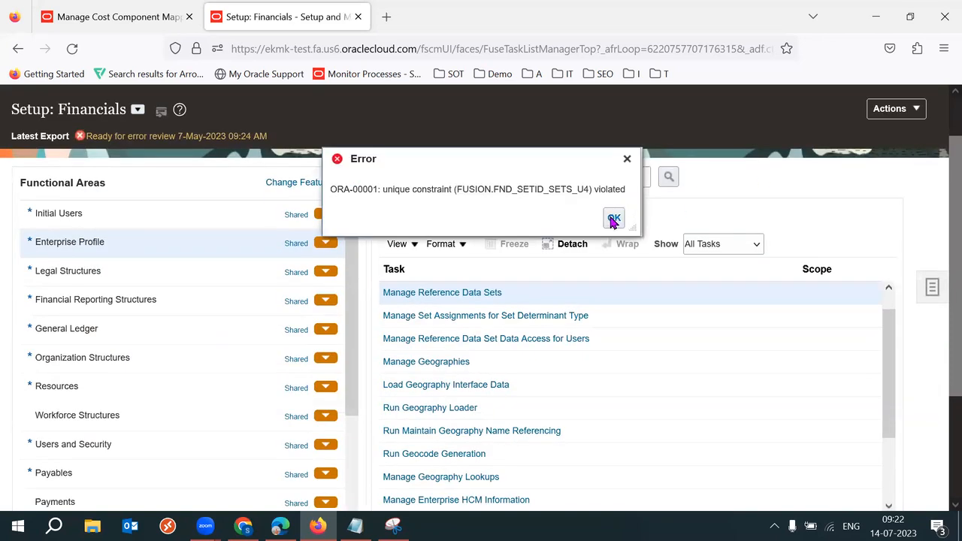
# Step: Dismiss the unique constraint error and return to the cost component mapping tab
pyautogui.click(613, 219)
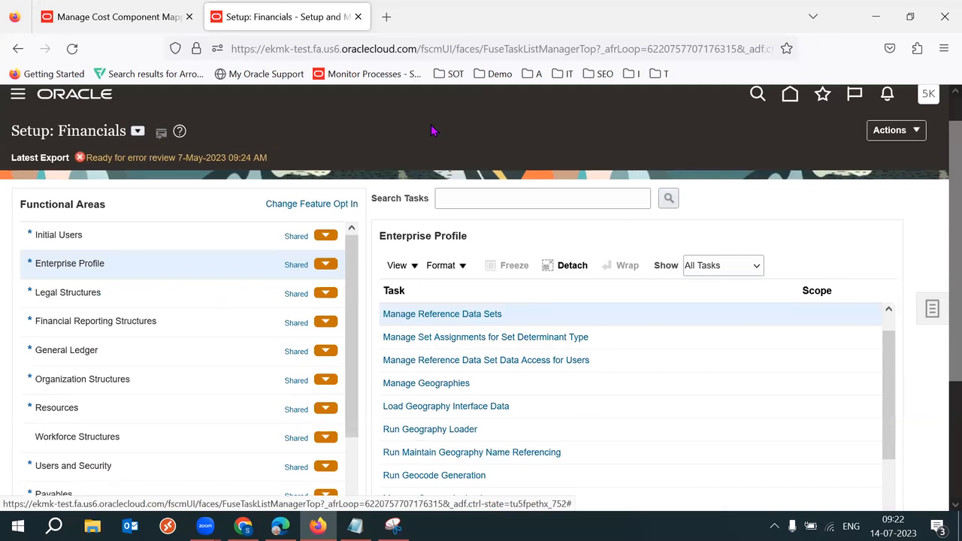
pyautogui.click(446, 315)
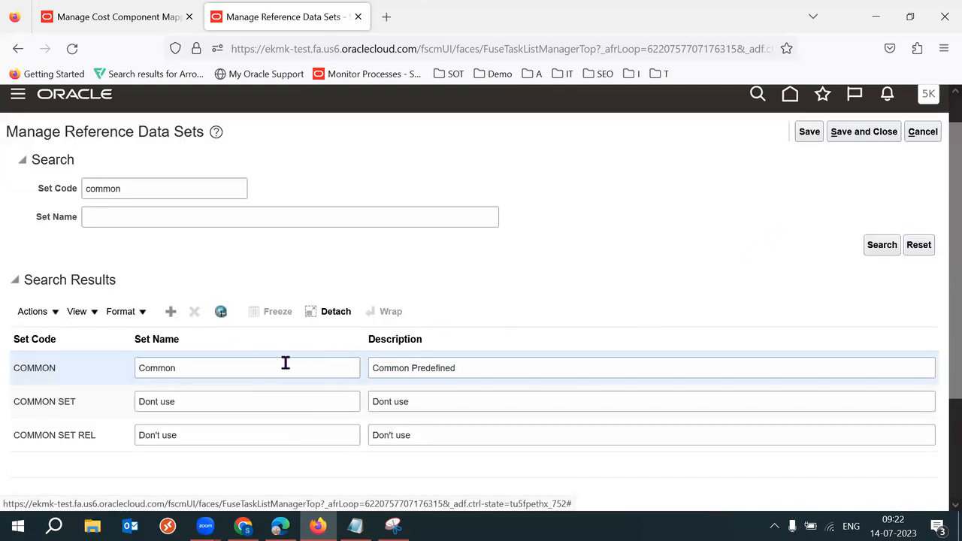
pyautogui.doubleClick(268, 364)
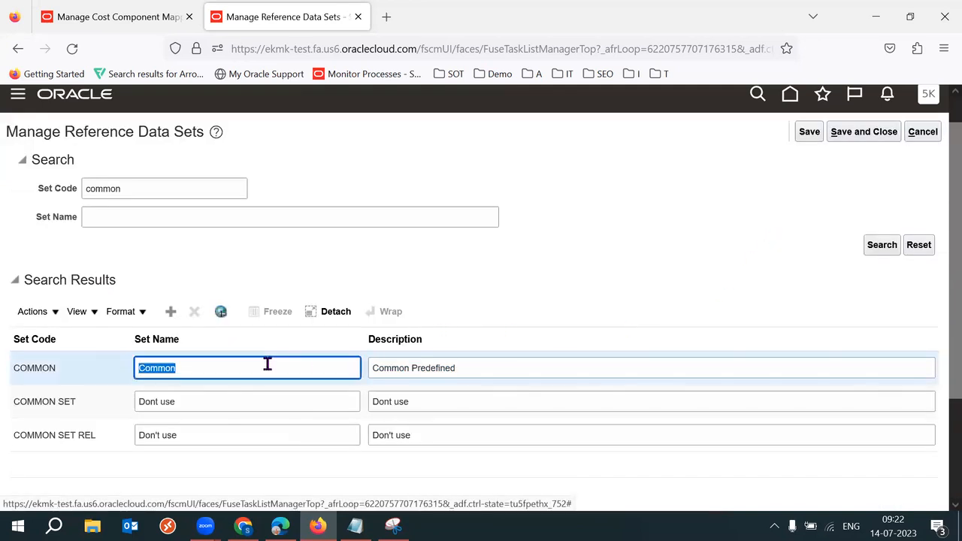
pyautogui.click(111, 29)
pyautogui.moveTo(557, 512); pyautogui.dragTo(941, 498)
# Step: Delete the existing mapping row and add a new row with source Predefined
pyautogui.click(931, 453)
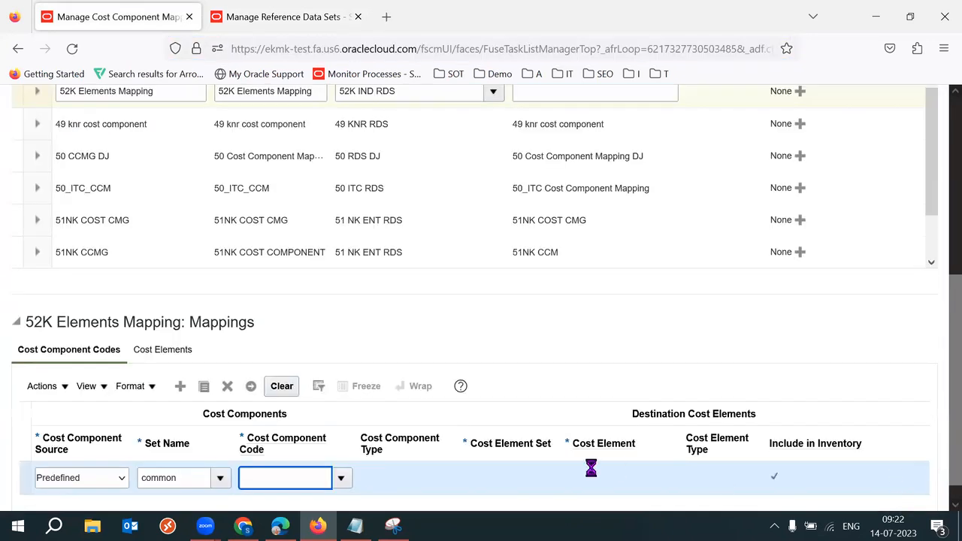
pyautogui.scroll(5, 225, 408)
pyautogui.moveTo(955, 263); pyautogui.dragTo(942, 364)
pyautogui.click(226, 364)
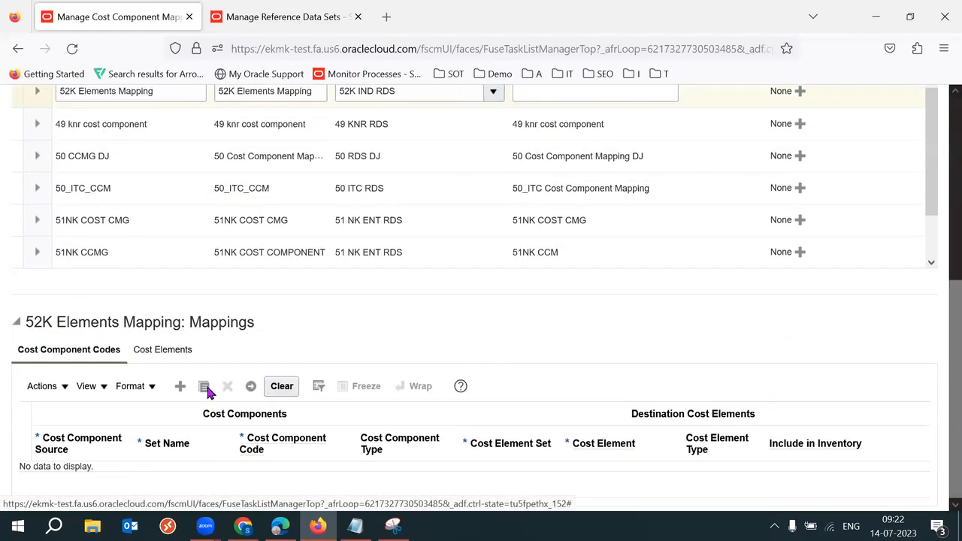
pyautogui.click(180, 387)
pyautogui.click(106, 481)
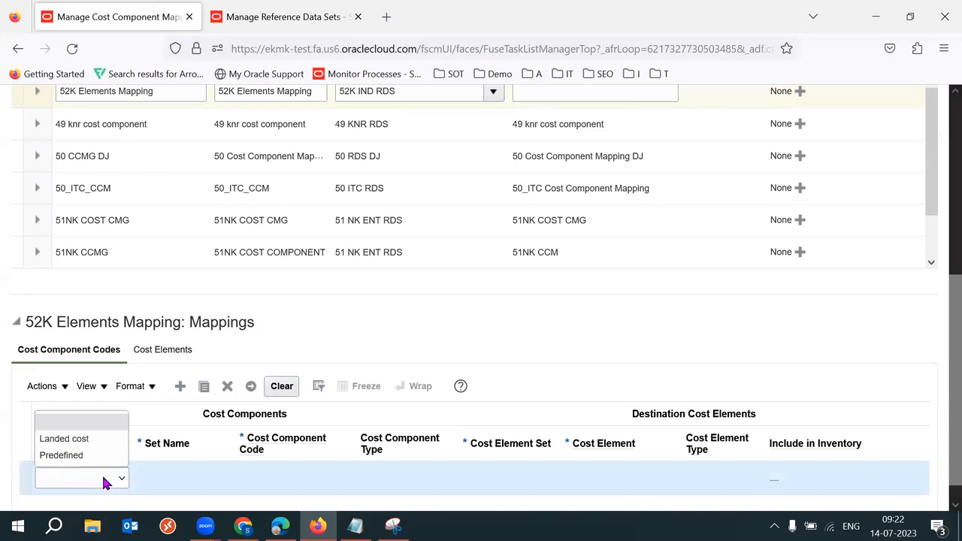
pyautogui.click(76, 455)
# Step: Copy set code COMMON from the reference data sets tab, search it, and select common as set name
pyautogui.click(224, 480)
pyautogui.click(158, 458)
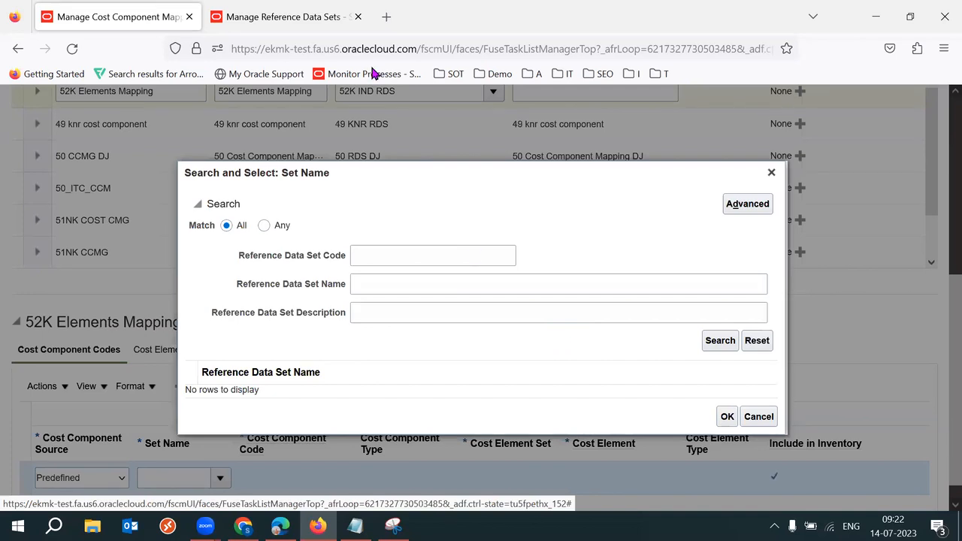
pyautogui.click(295, 20)
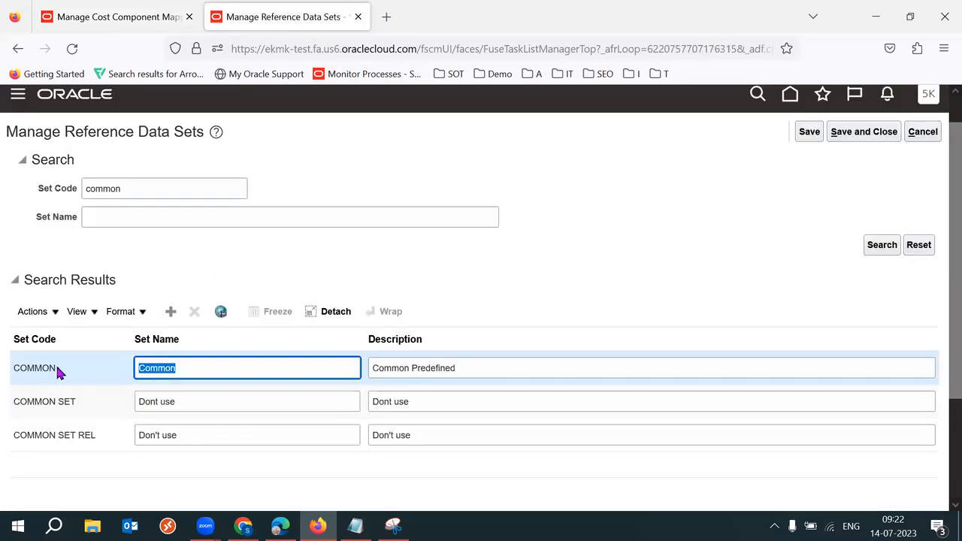
pyautogui.doubleClick(34, 370)
pyautogui.hotkey('ctrl', 'c')
pyautogui.click(124, 16)
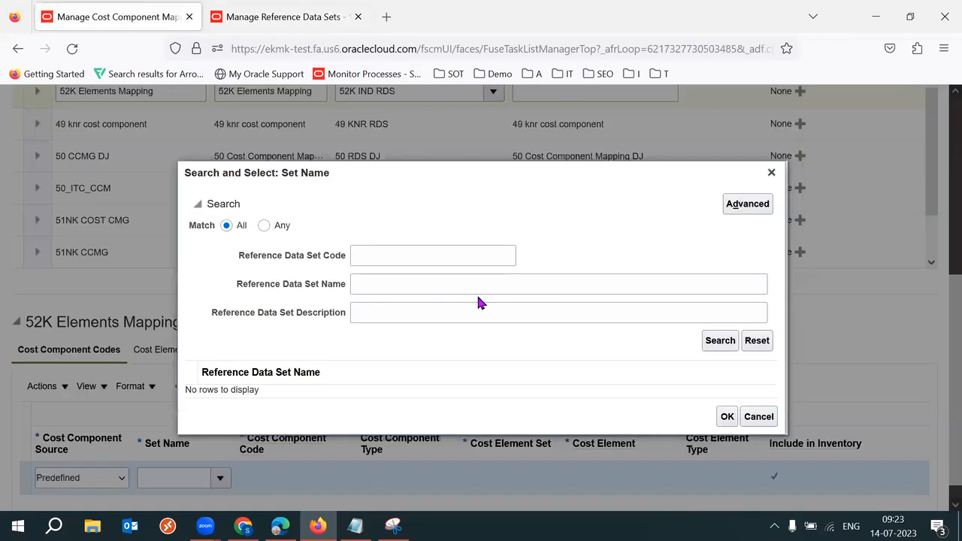
pyautogui.click(421, 257)
pyautogui.hotkey('ctrl', 'v')
pyautogui.click(720, 345)
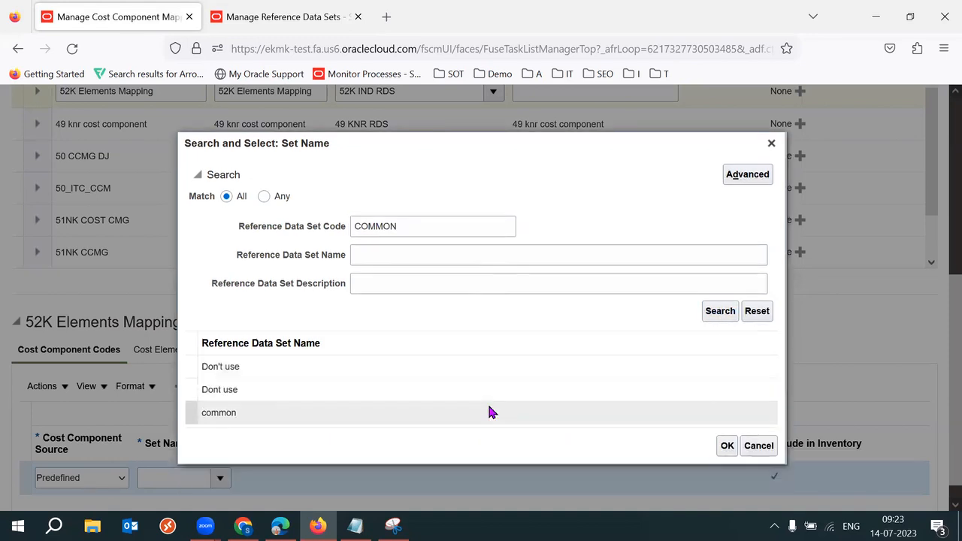
pyautogui.click(416, 418)
pyautogui.doubleClick(242, 413)
pyautogui.click(727, 446)
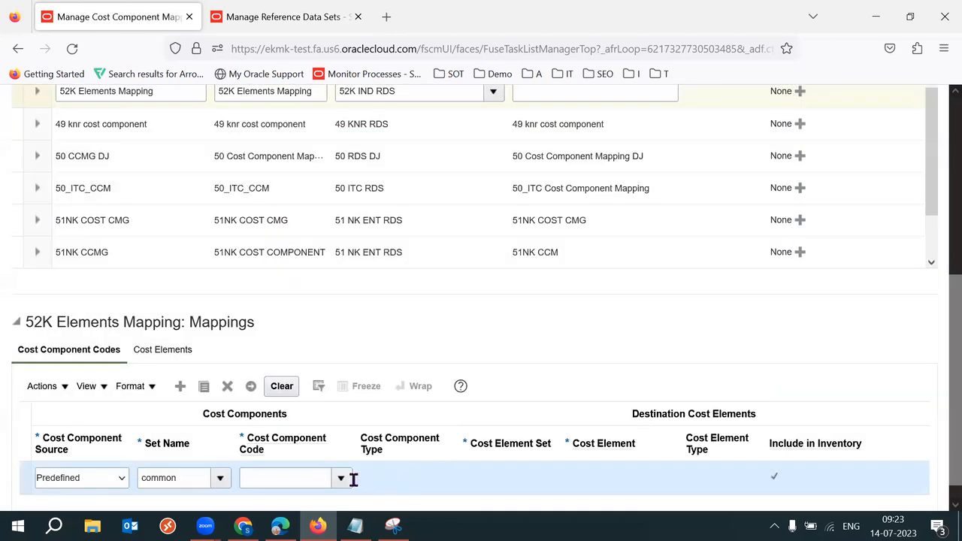
# Step: Choose ITEM_PRICE as the row's cost component code
pyautogui.click(341, 479)
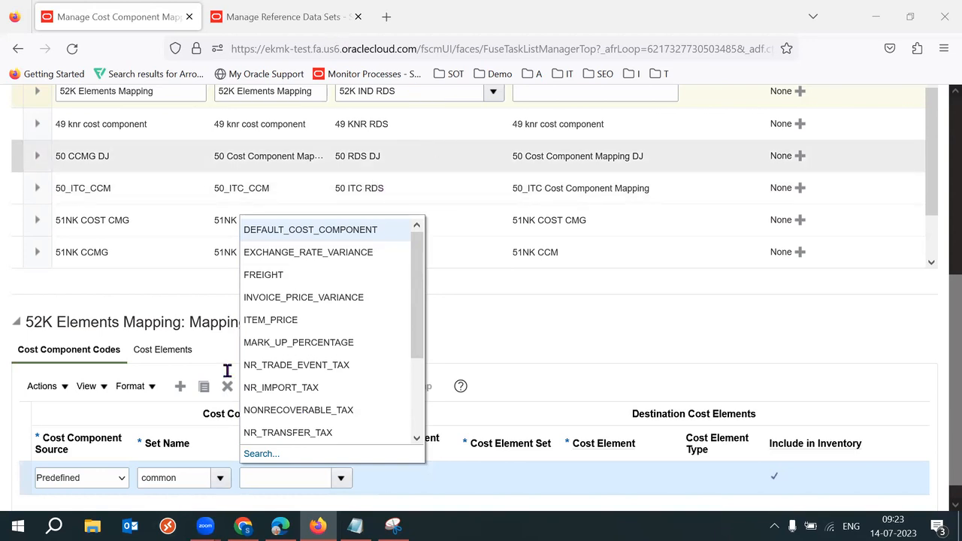
pyautogui.hotkey('ctrl', 'Tab')
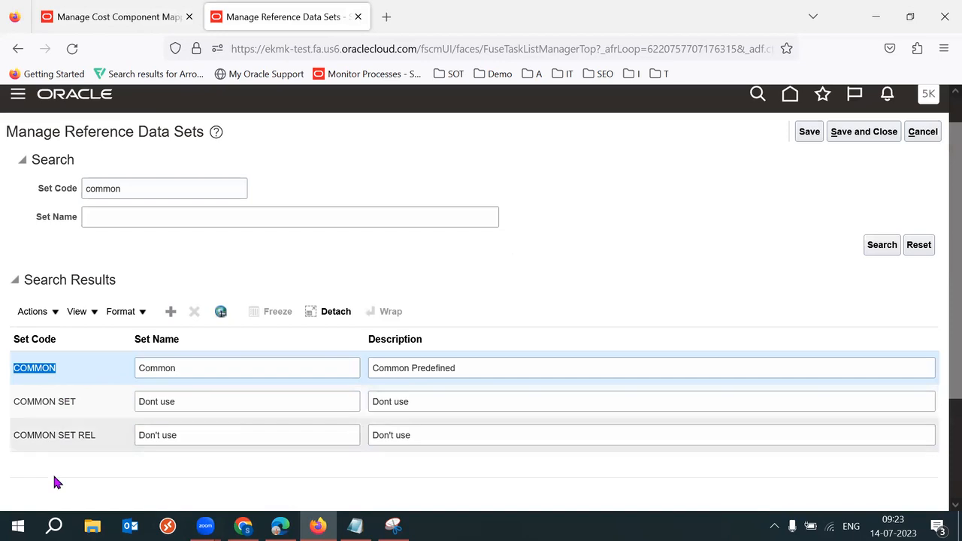
pyautogui.click(118, 16)
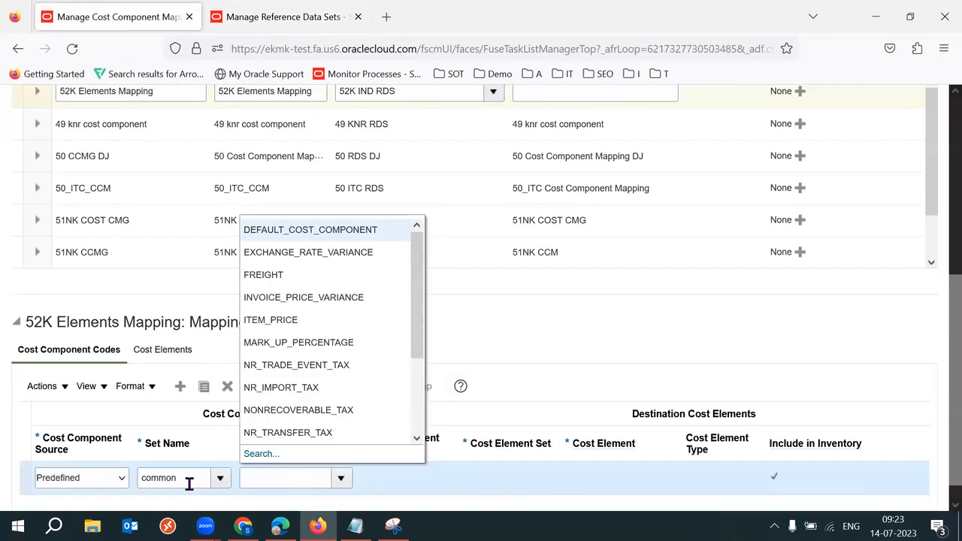
pyautogui.moveTo(421, 270)
pyautogui.mouseDown()
pyautogui.moveTo(424, 379)
pyautogui.moveTo(428, 269)
pyautogui.moveTo(424, 399)
pyautogui.moveTo(432, 257)
pyautogui.mouseUp()
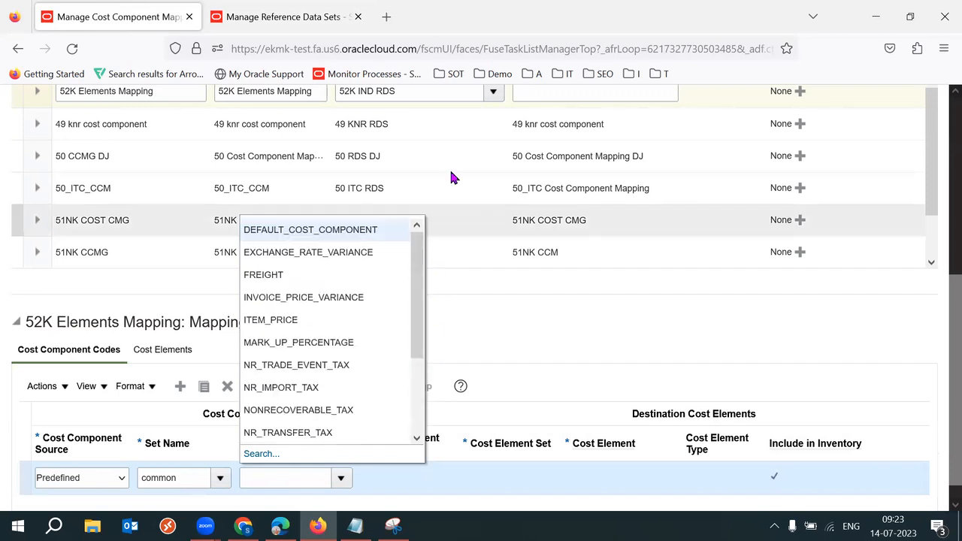
pyautogui.click(277, 320)
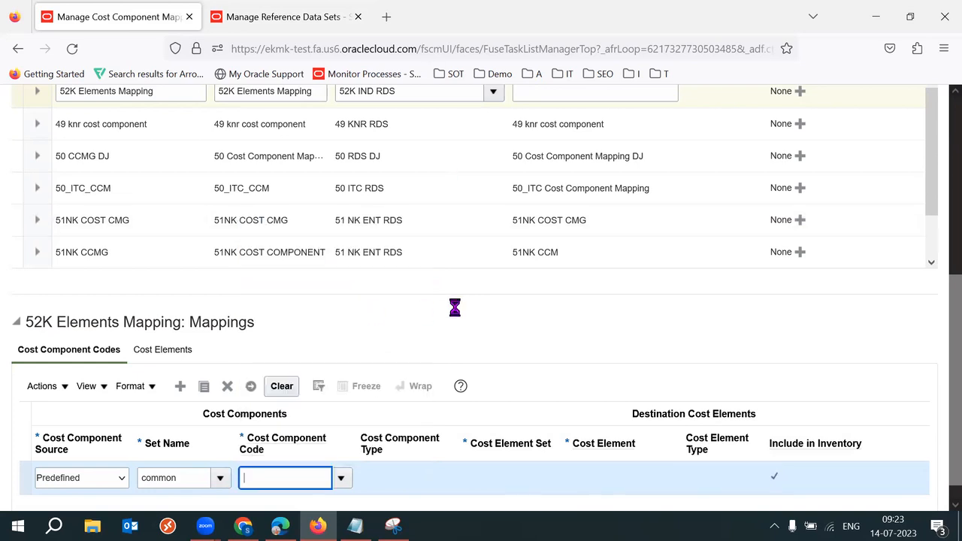
pyautogui.doubleClick(294, 483)
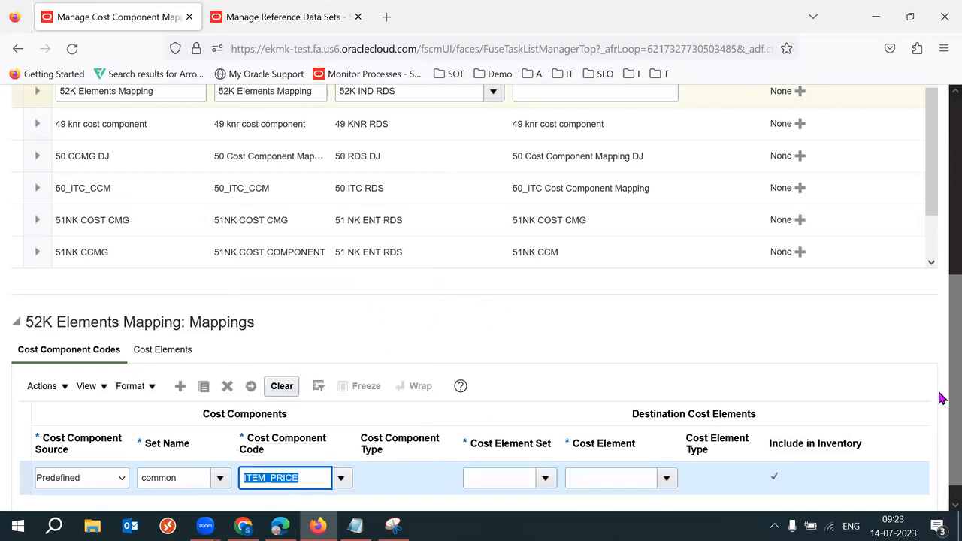
pyautogui.scroll(-1, 941, 424)
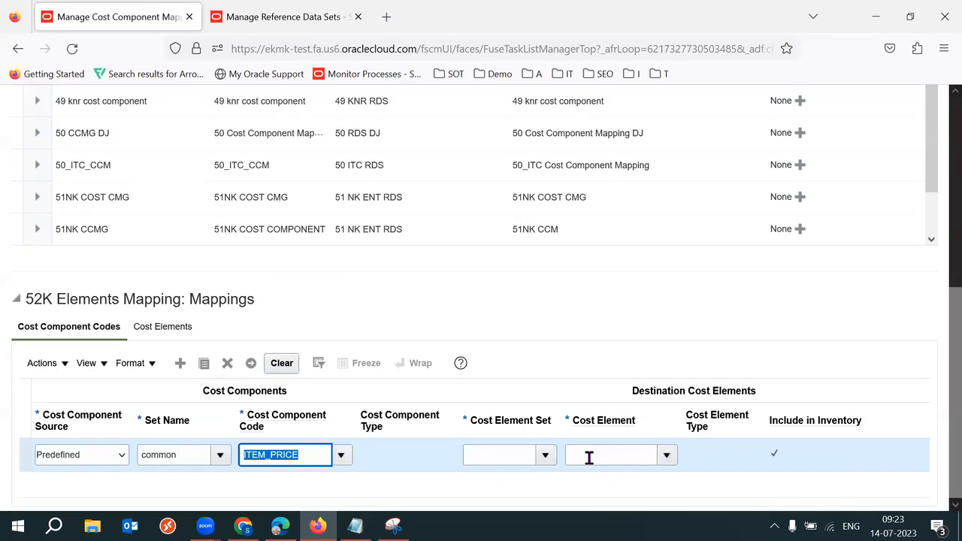
# Step: Set cost element set 52K IND RDS and cost element 52K Material Cost
pyautogui.click(548, 459)
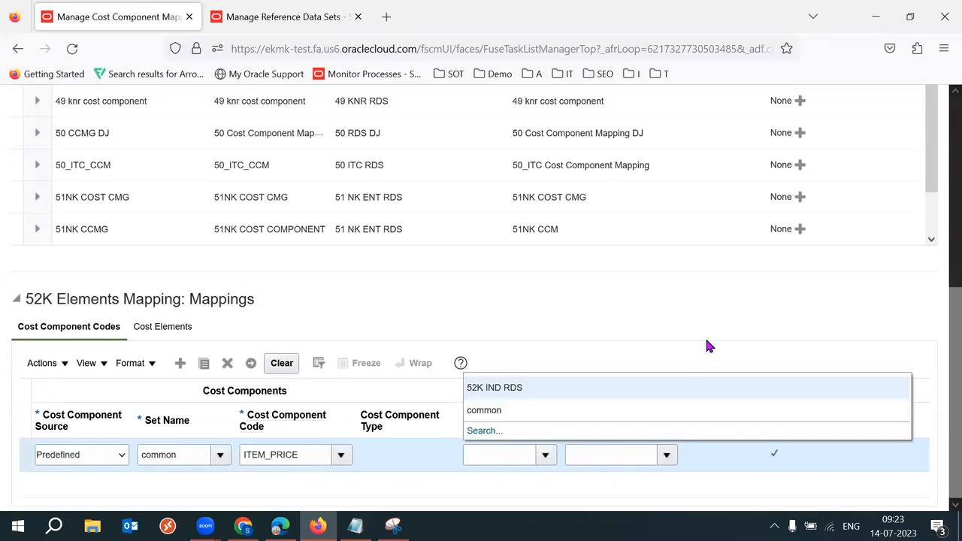
pyautogui.click(606, 388)
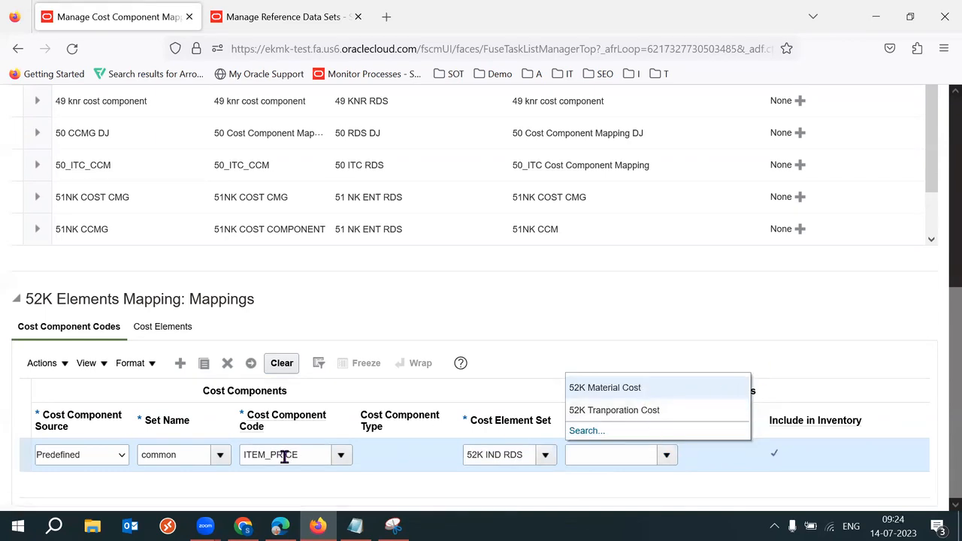
pyautogui.click(706, 412)
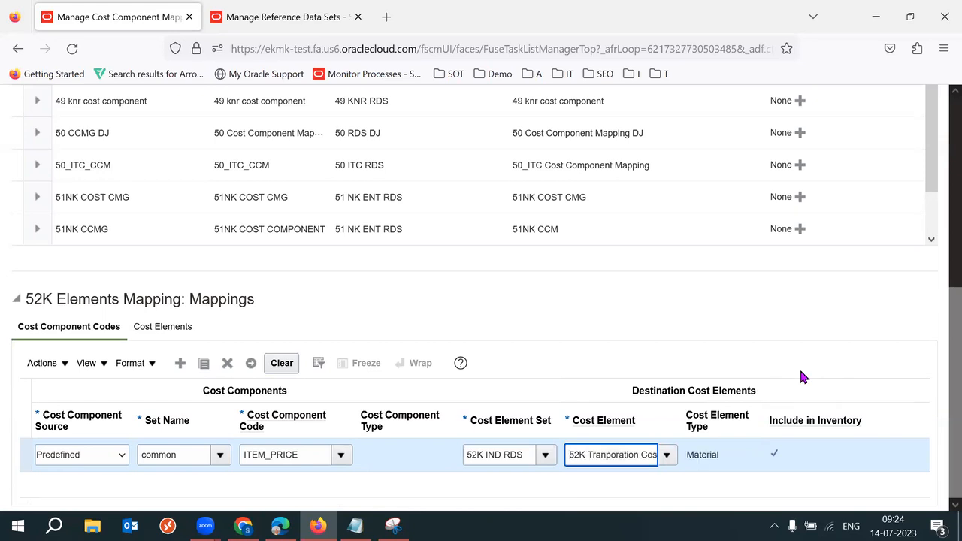
pyautogui.click(669, 456)
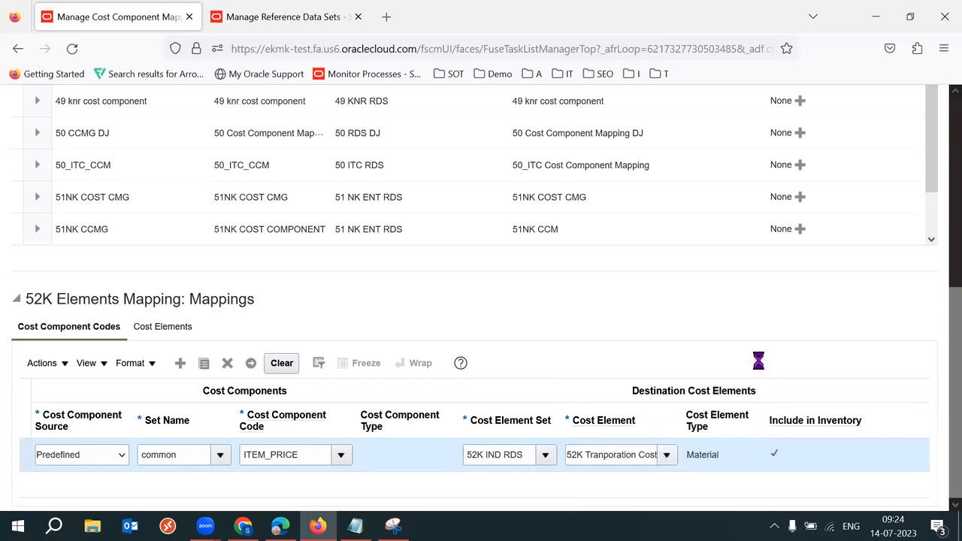
pyautogui.click(625, 386)
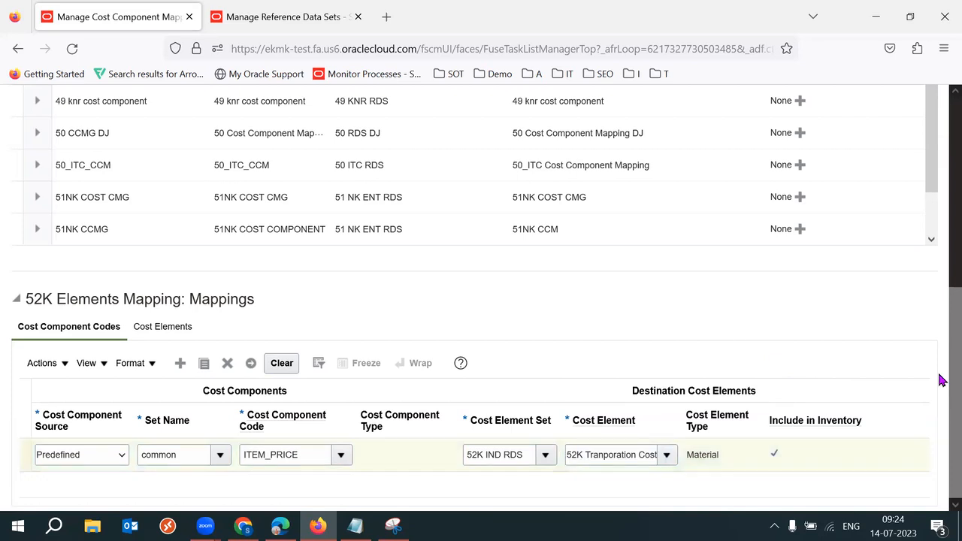
pyautogui.tripleClick(624, 457)
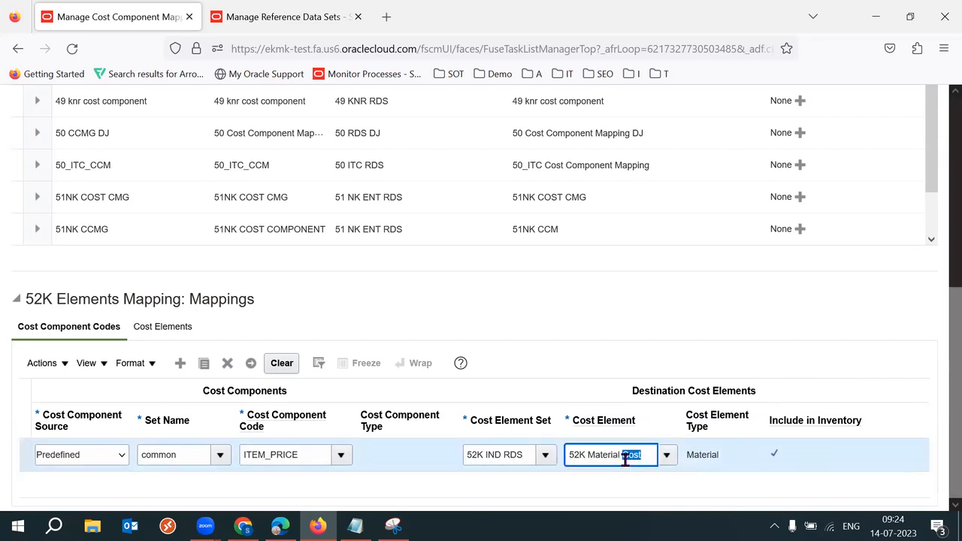
pyautogui.tripleClick(294, 456)
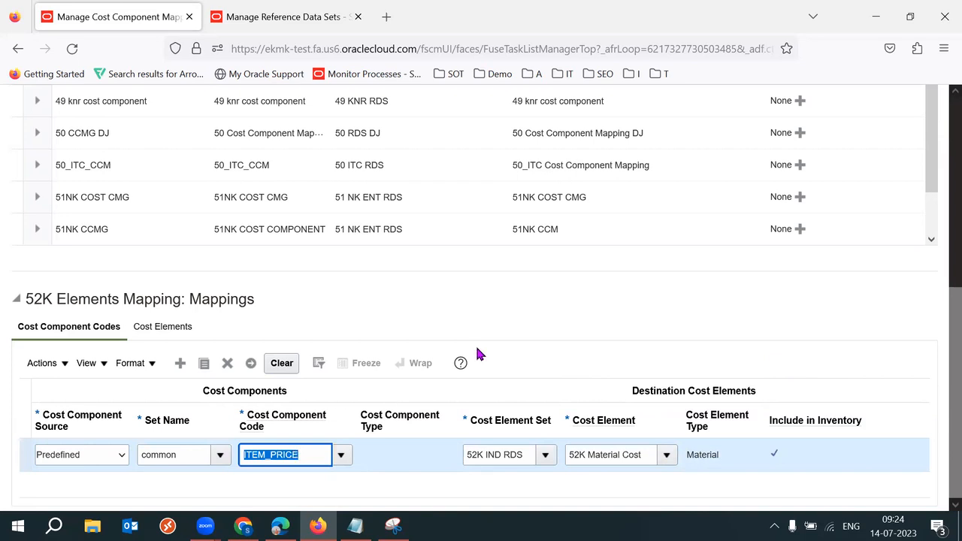
pyautogui.click(529, 323)
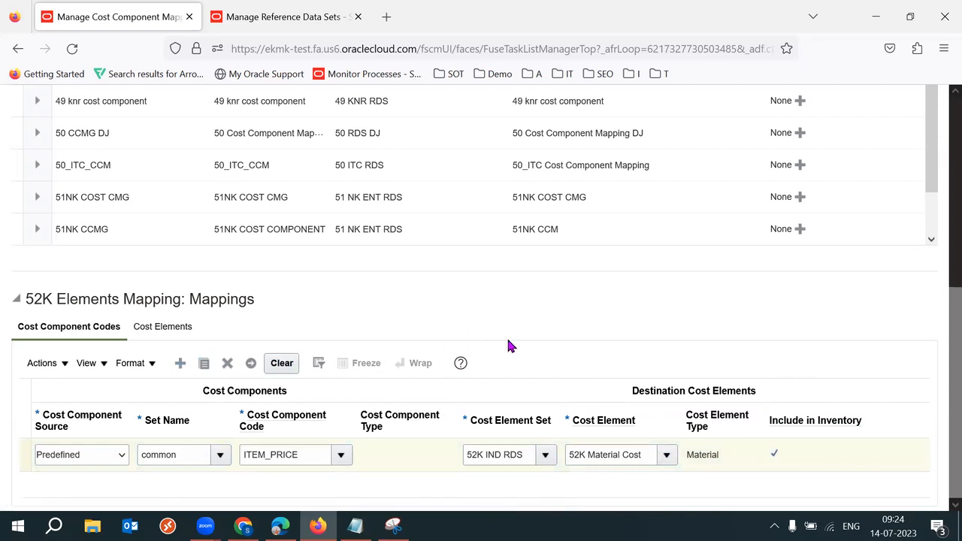
# Step: On the new row, open the cost component code search and close it without picking a code
pyautogui.moveTo(953, 420); pyautogui.dragTo(938, 447)
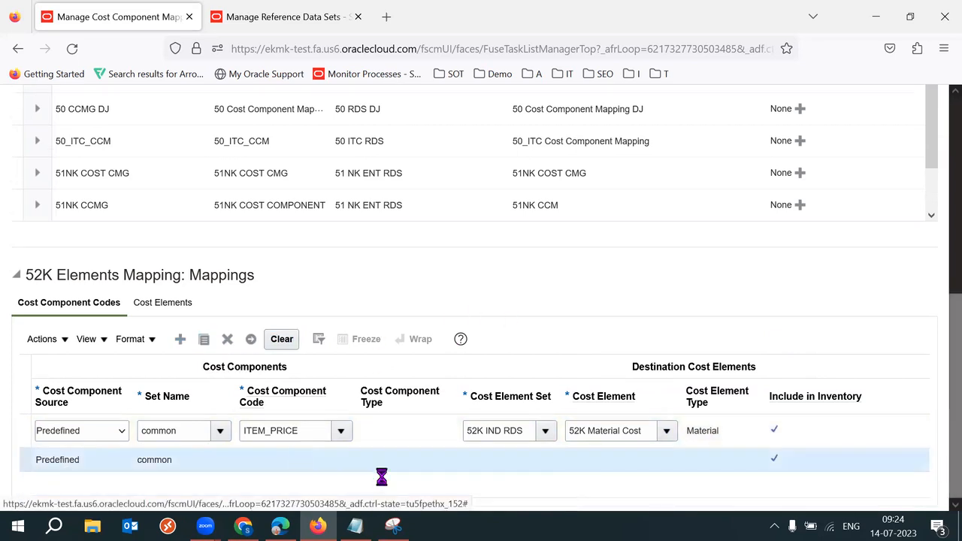
pyautogui.click(340, 455)
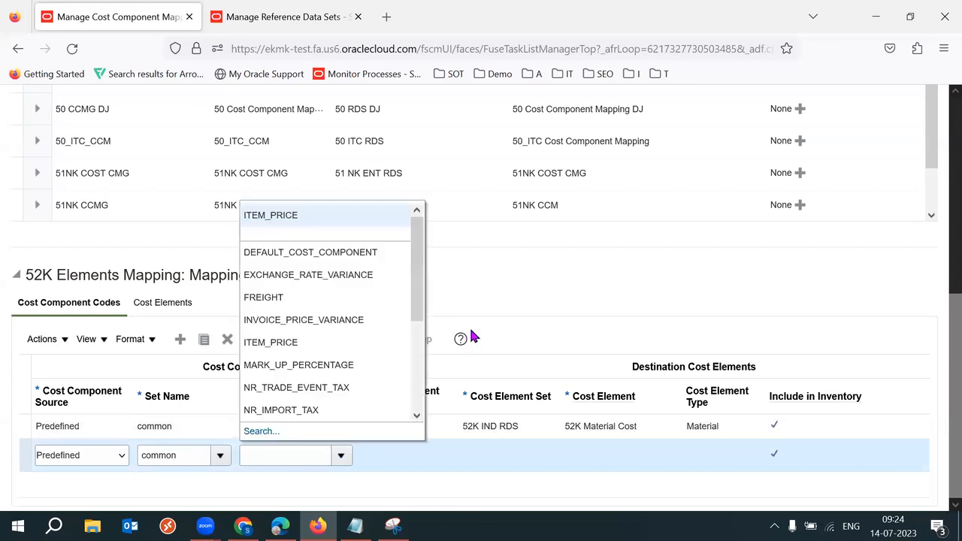
pyautogui.click(263, 433)
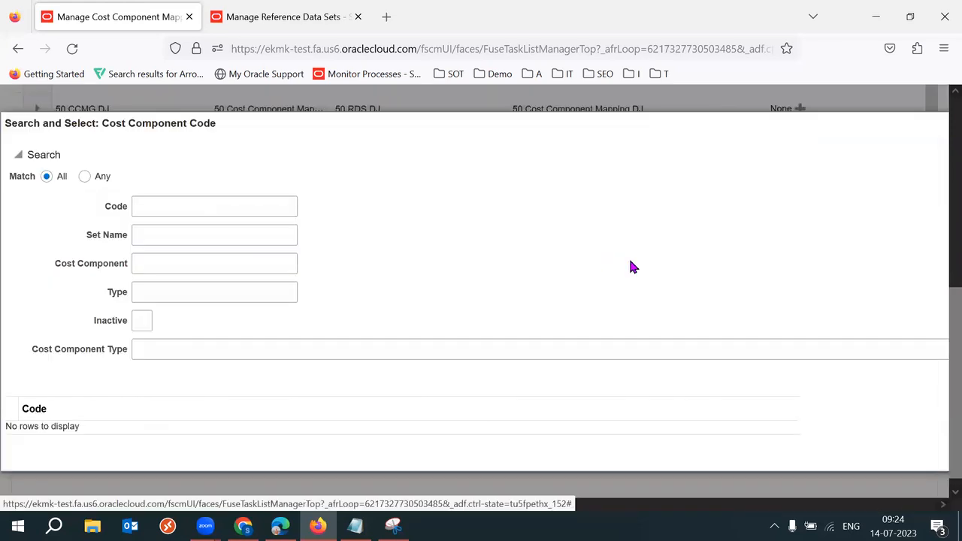
pyautogui.press('Escape')
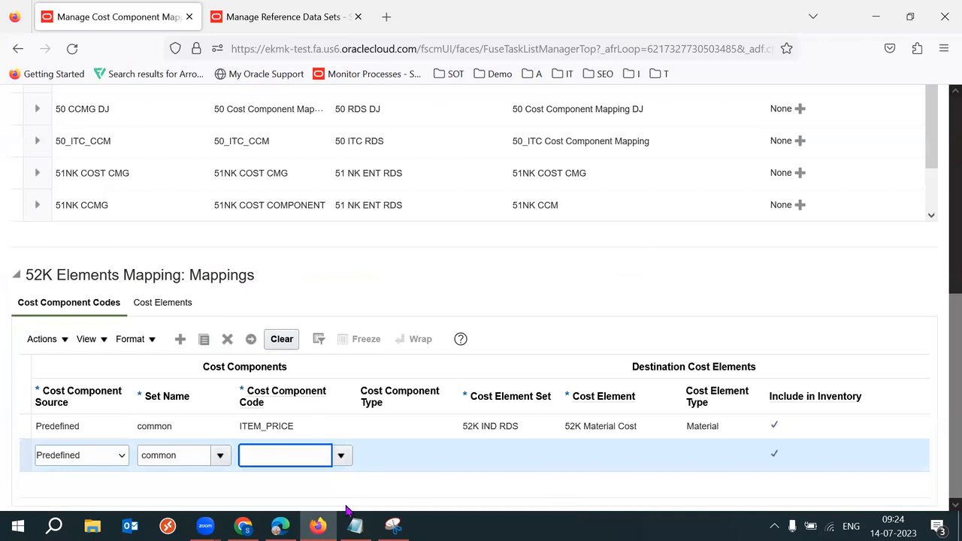
pyautogui.click(243, 526)
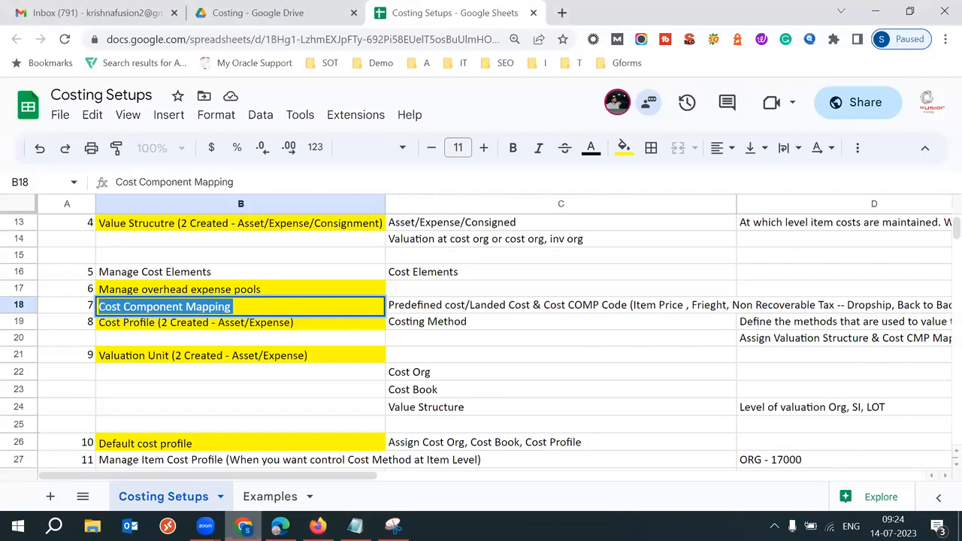
pyautogui.click(496, 309)
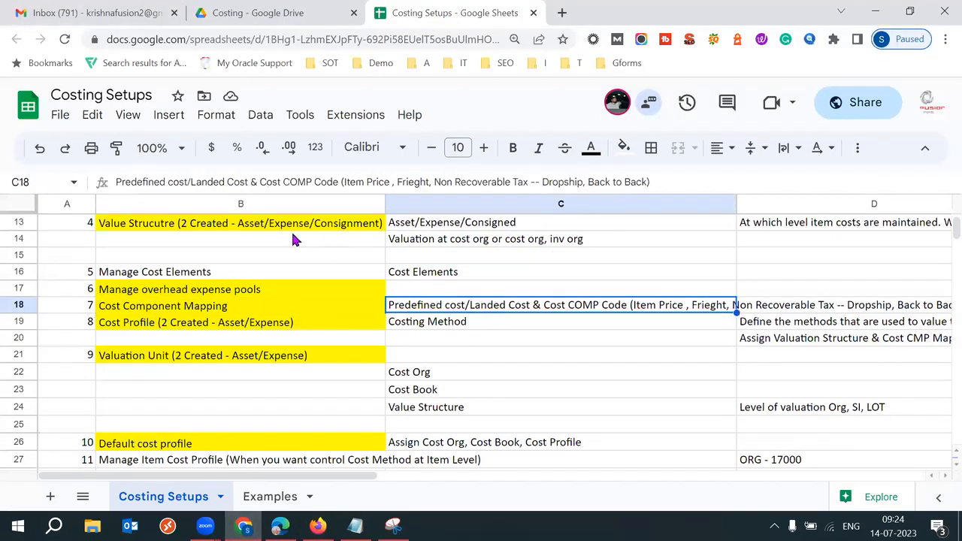
pyautogui.moveTo(351, 182); pyautogui.dragTo(386, 182)
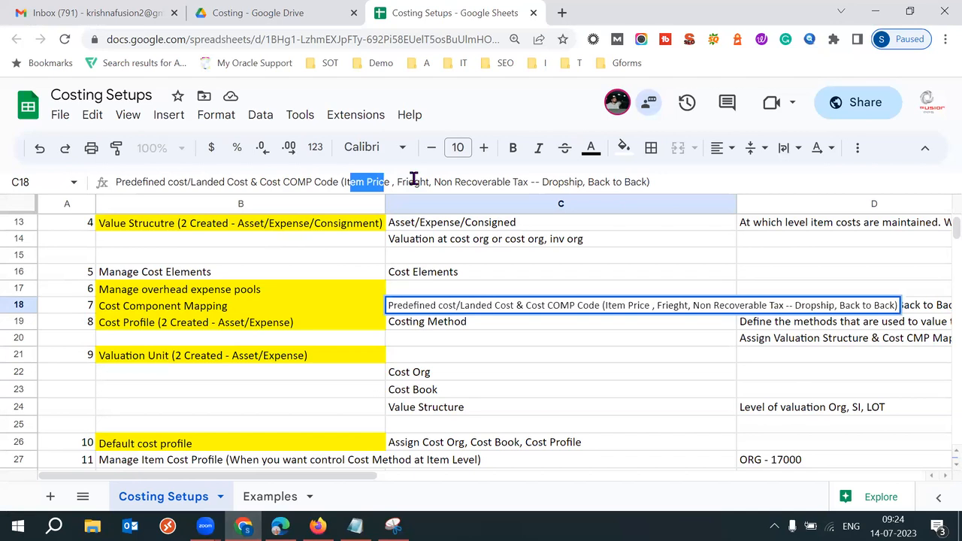
pyautogui.doubleClick(413, 182)
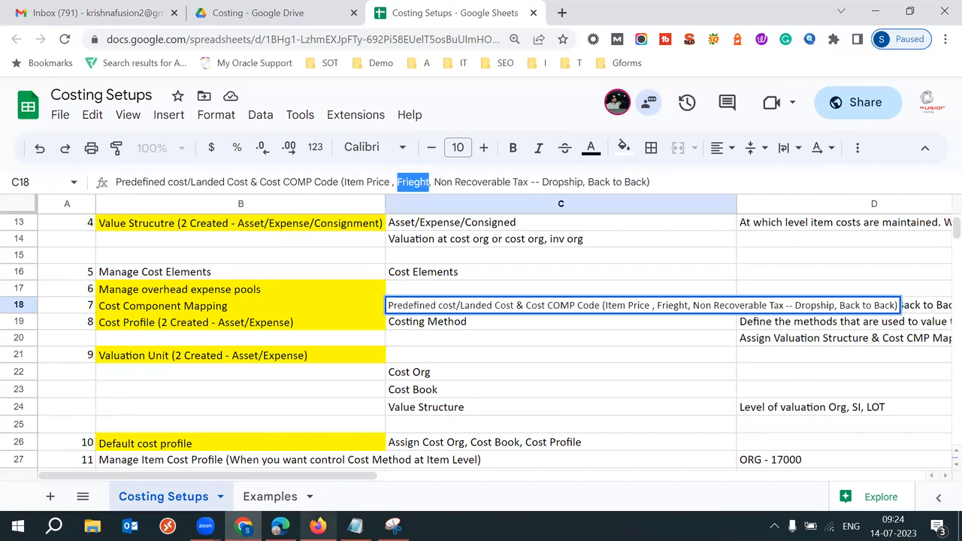
pyautogui.moveTo(318, 526)
pyautogui.click(339, 464)
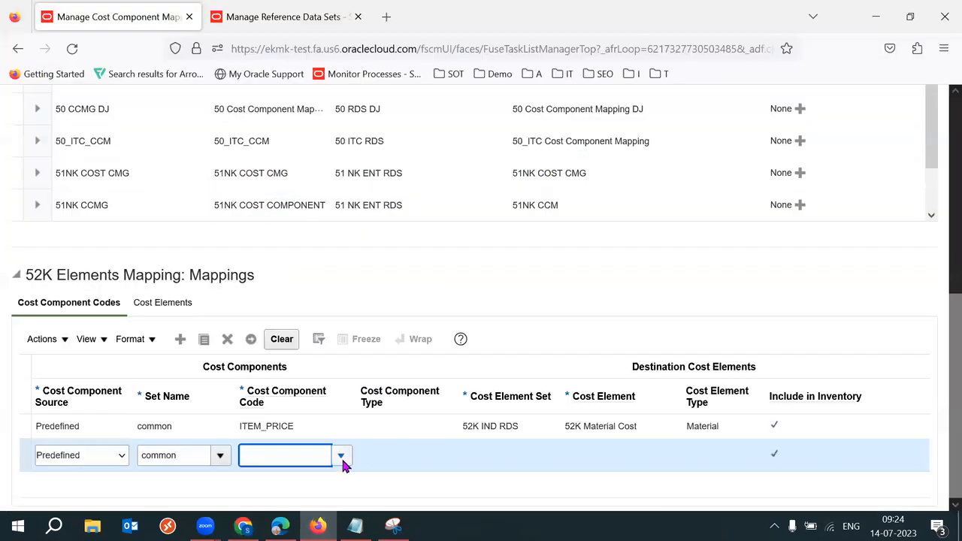
# Step: Map FREIGHT to cost element 52K Tranporation Cost in element set 52K IND RDS
pyautogui.click(341, 457)
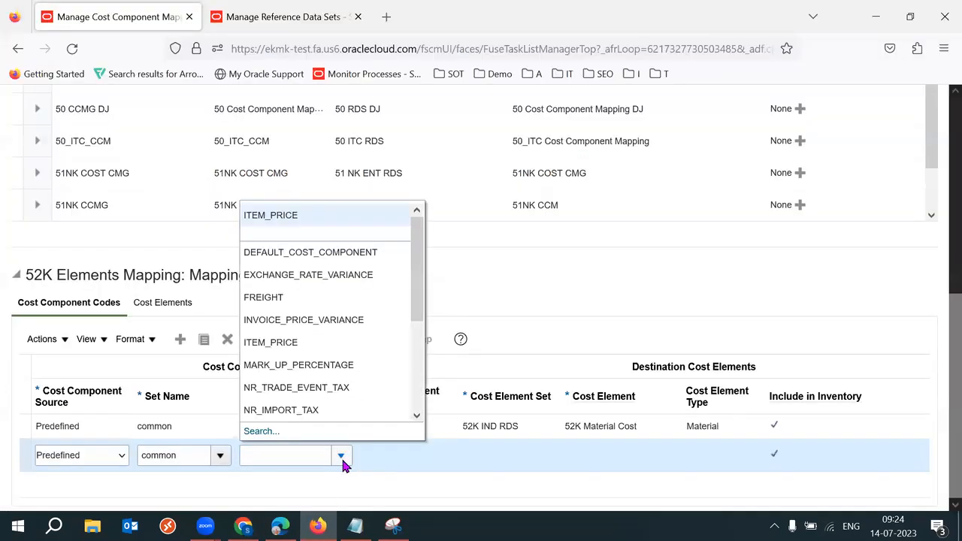
pyautogui.click(290, 297)
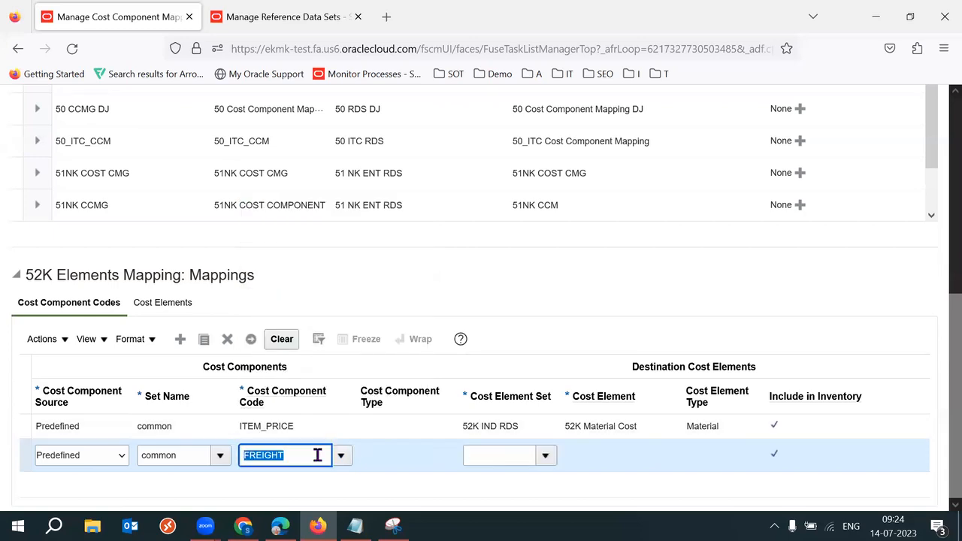
pyautogui.click(501, 453)
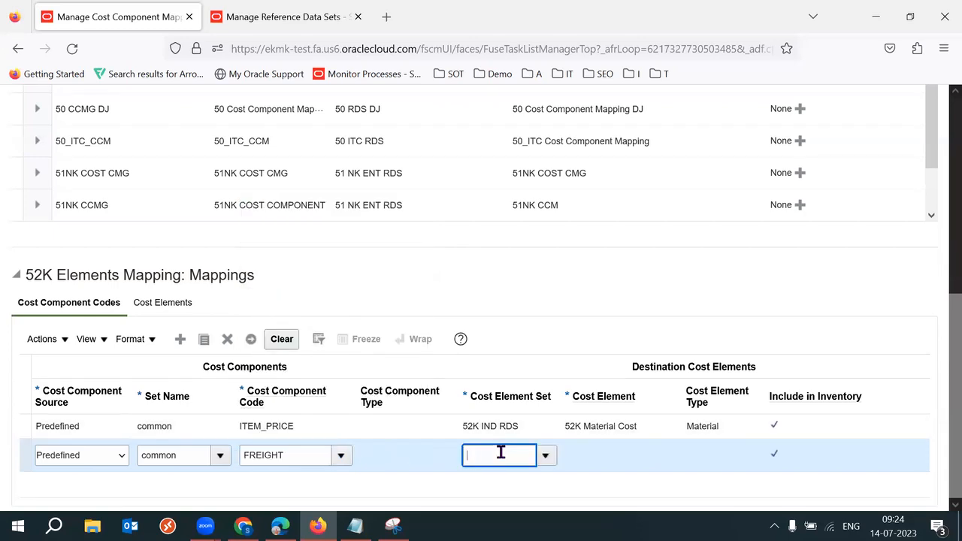
pyautogui.write('52K')
pyautogui.press('Tab')
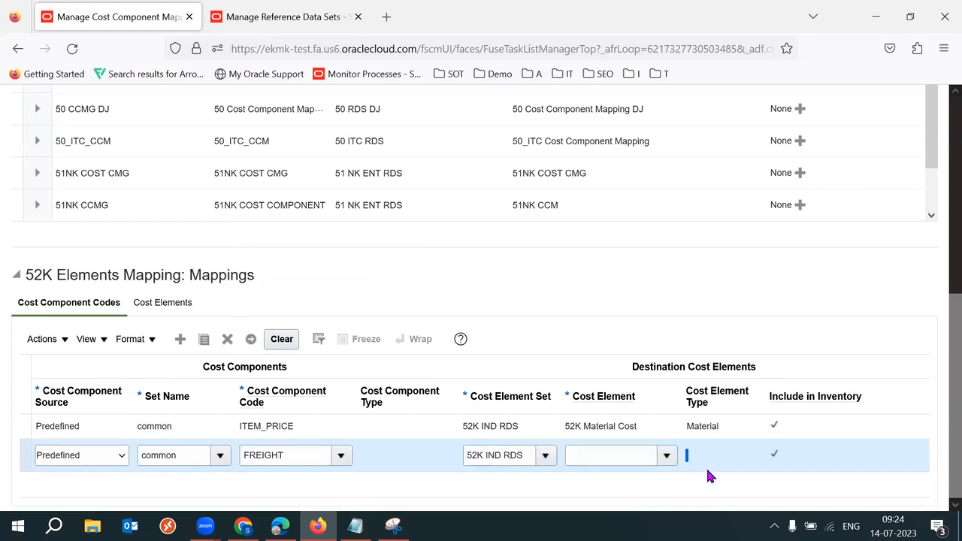
pyautogui.click(673, 461)
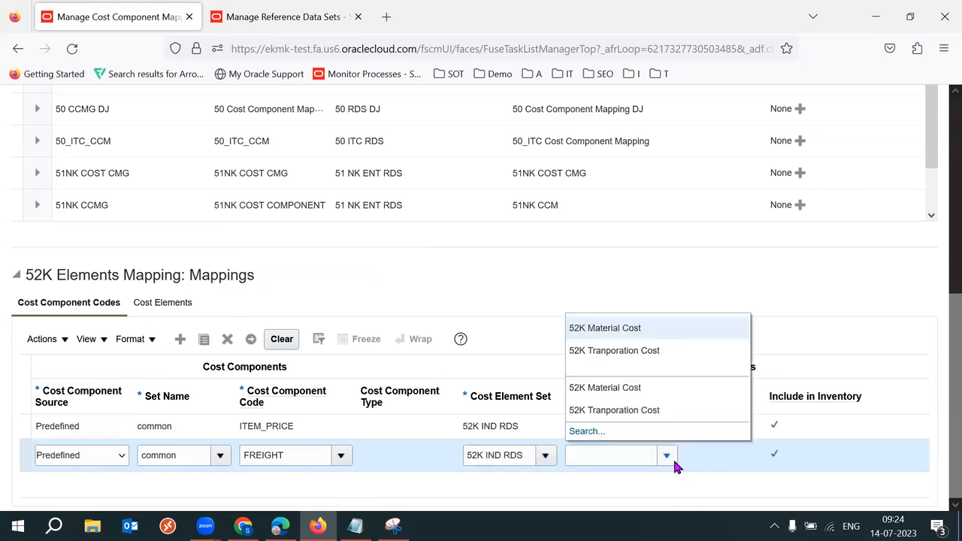
pyautogui.click(648, 369)
# Step: Review the FREIGHT row's code and cost element values, then add another mapping row below
pyautogui.tripleClick(619, 457)
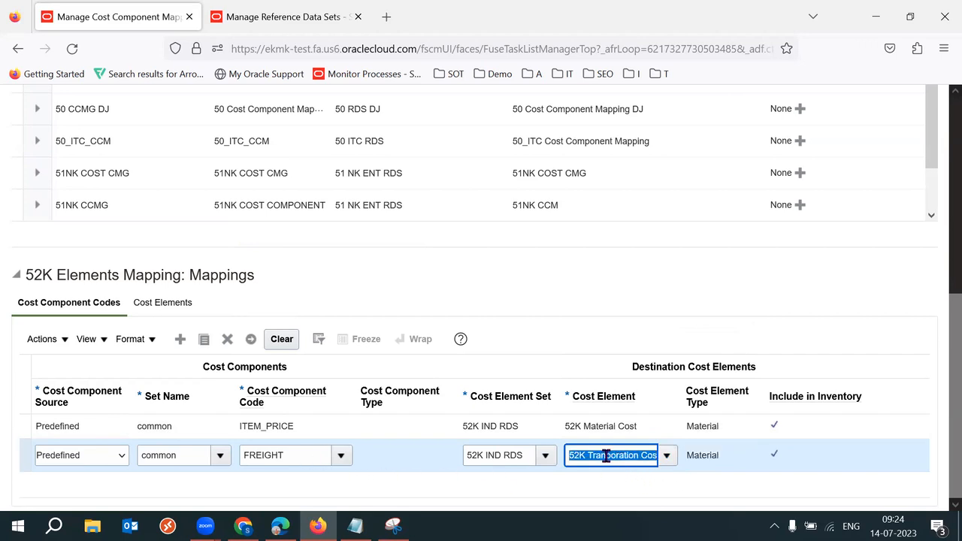
pyautogui.click(617, 456)
pyautogui.moveTo(590, 456); pyautogui.dragTo(647, 456)
pyautogui.click(623, 459)
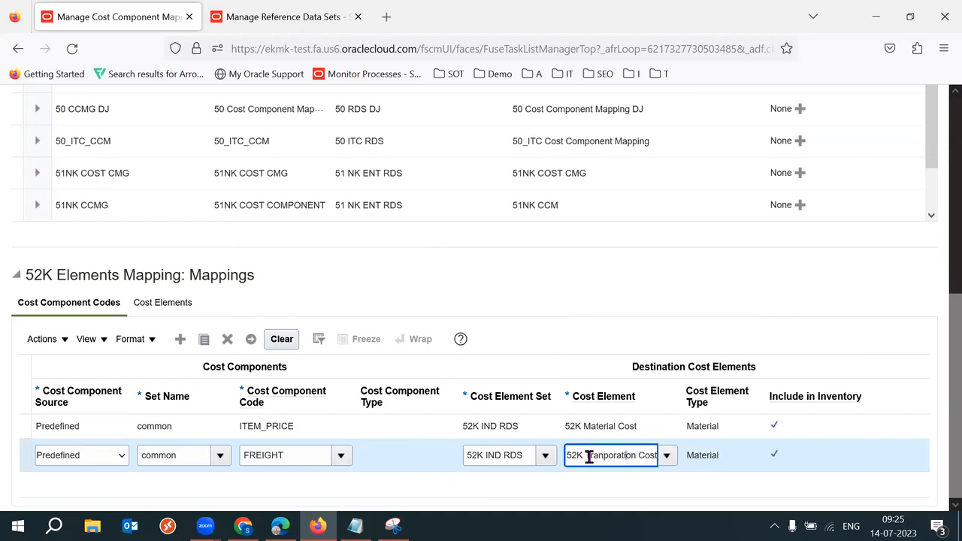
pyautogui.moveTo(587, 459); pyautogui.dragTo(631, 455)
pyautogui.tripleClick(631, 455)
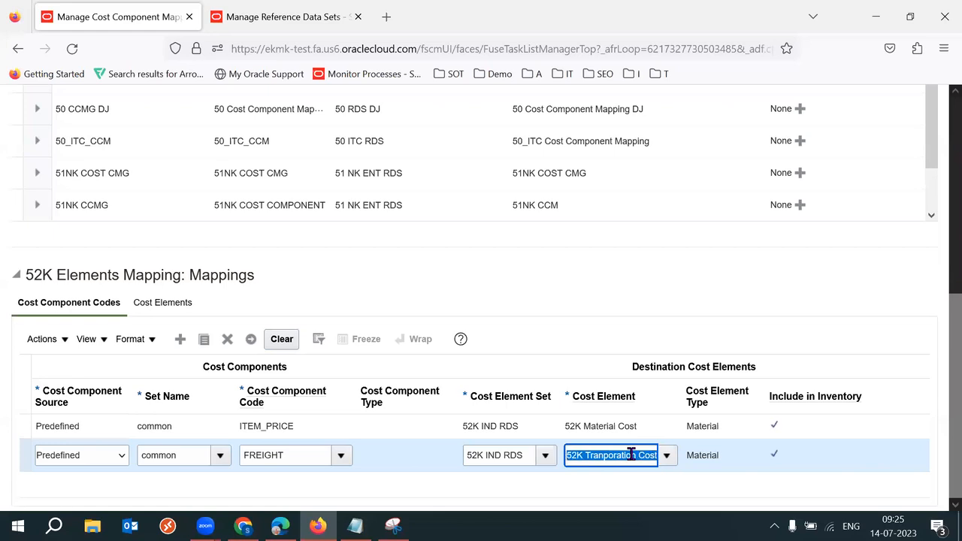
pyautogui.doubleClick(314, 454)
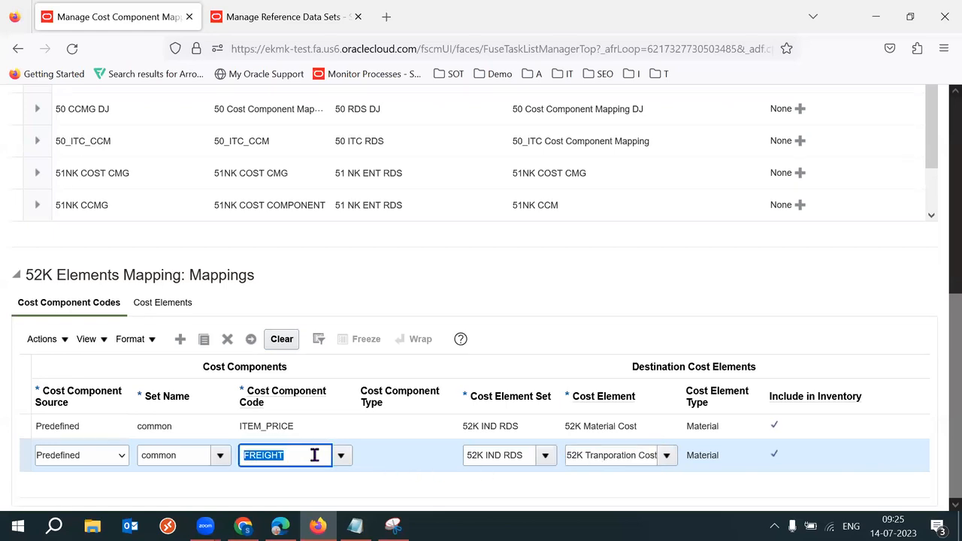
pyautogui.doubleClick(314, 455)
pyautogui.tripleClick(611, 458)
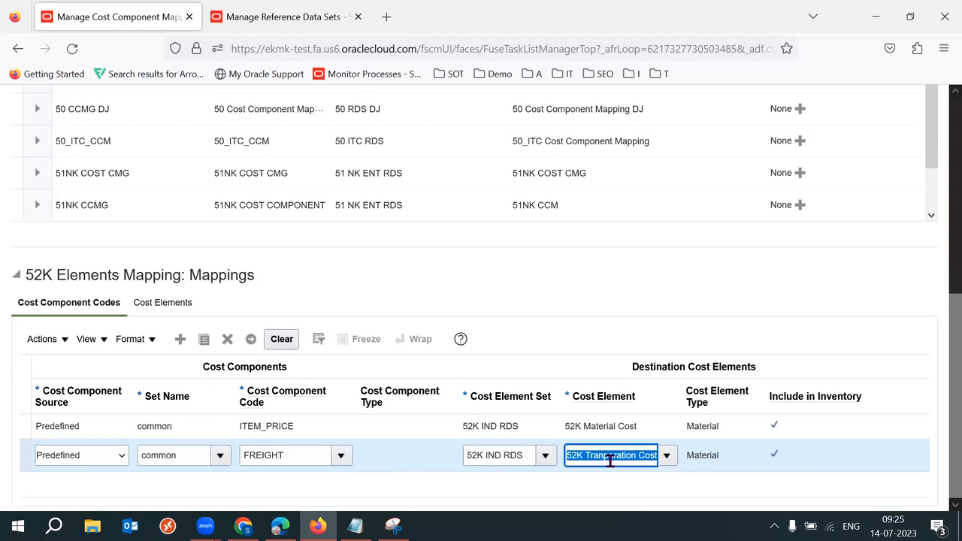
pyautogui.click(303, 455)
pyautogui.doubleClick(303, 455)
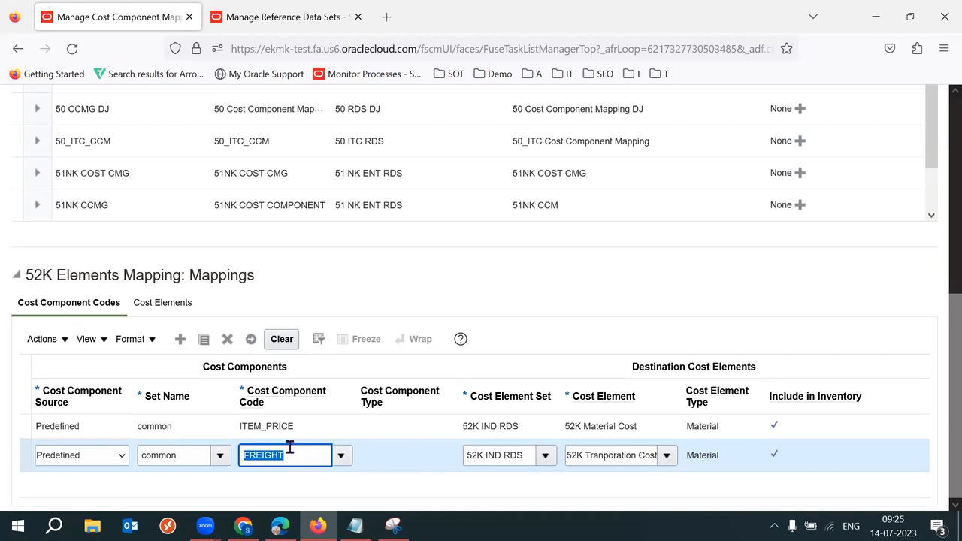
pyautogui.click(205, 344)
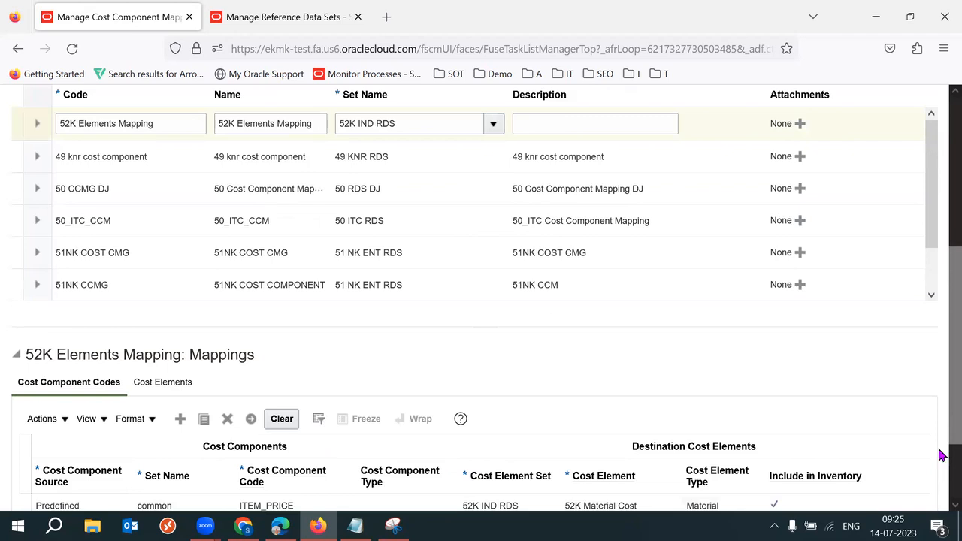
pyautogui.moveTo(955, 435); pyautogui.dragTo(955, 493)
pyautogui.click(243, 526)
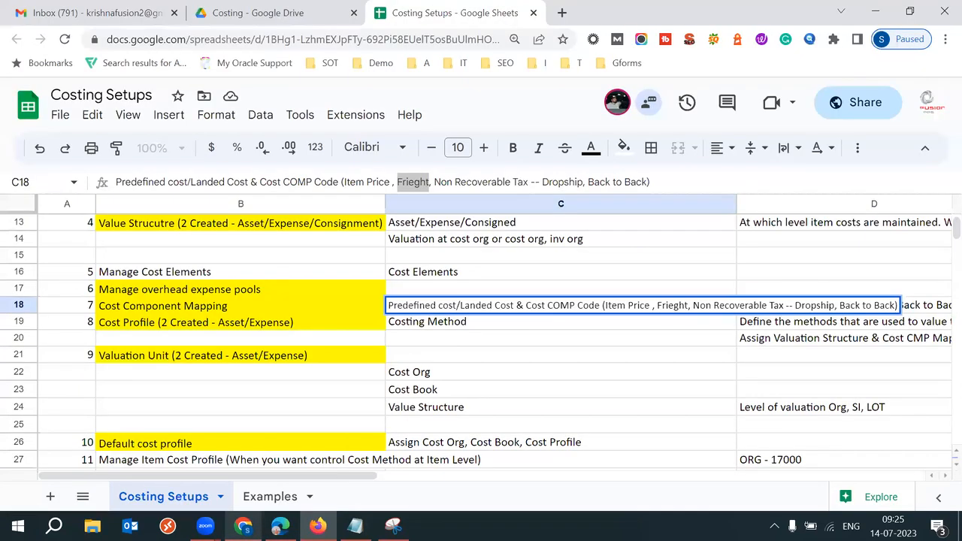
pyautogui.moveTo(649, 303); pyautogui.dragTo(609, 303)
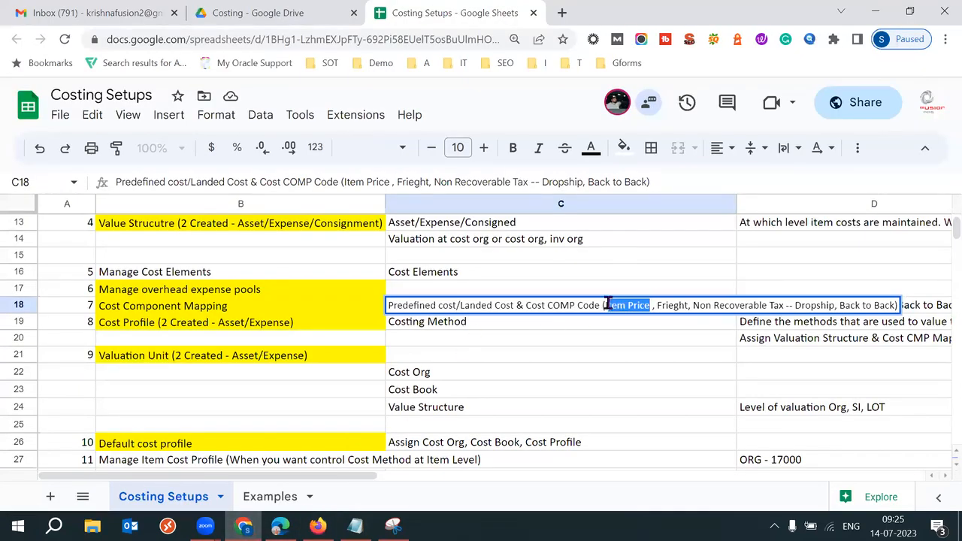
pyautogui.moveTo(688, 304); pyautogui.dragTo(651, 308)
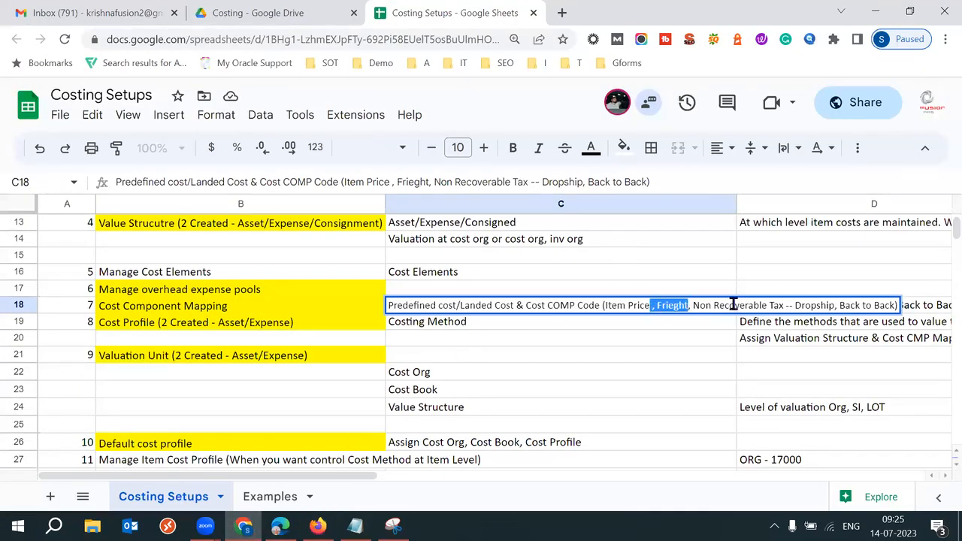
pyautogui.moveTo(784, 306); pyautogui.dragTo(691, 310)
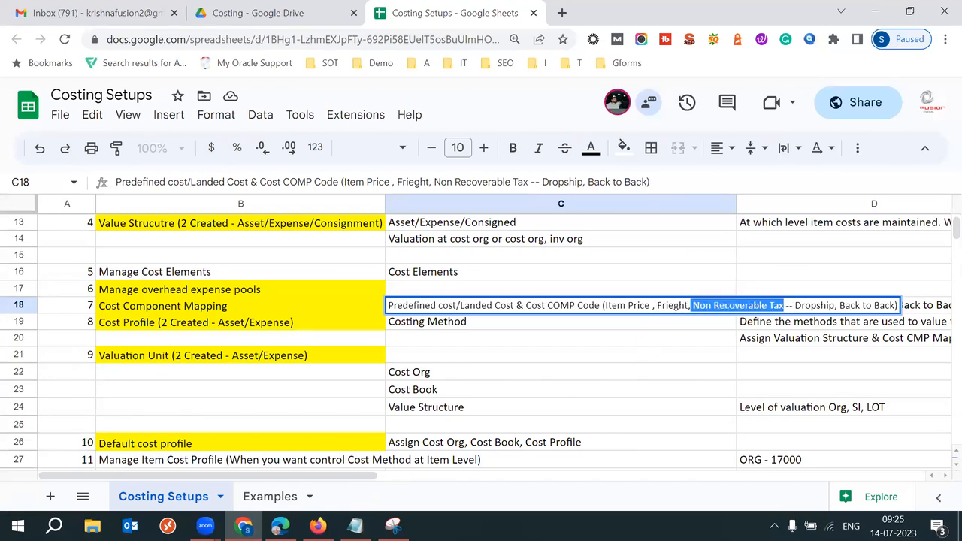
# Step: Pick NONRECOVERABLE_TAX as the cost component code and check it against the Costing Setups notes
pyautogui.click(318, 526)
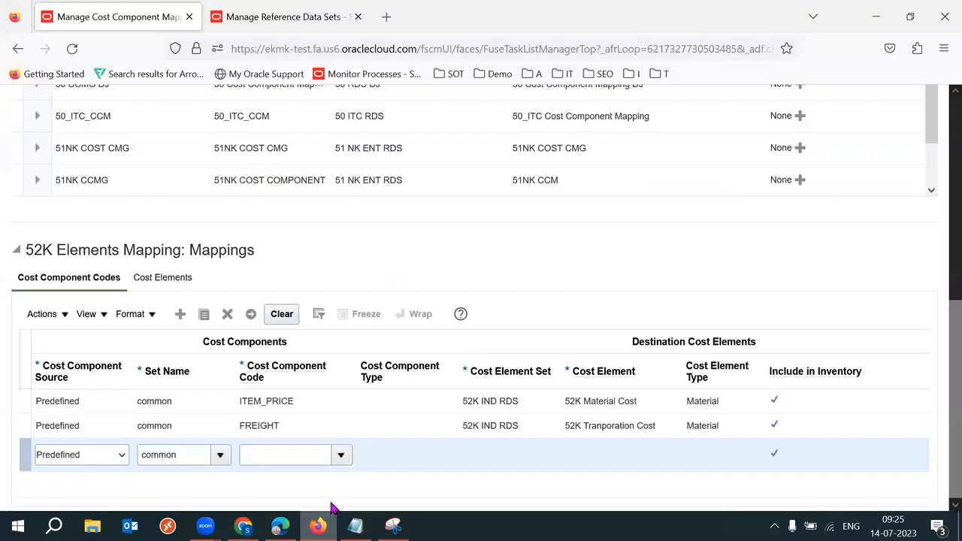
pyautogui.click(344, 459)
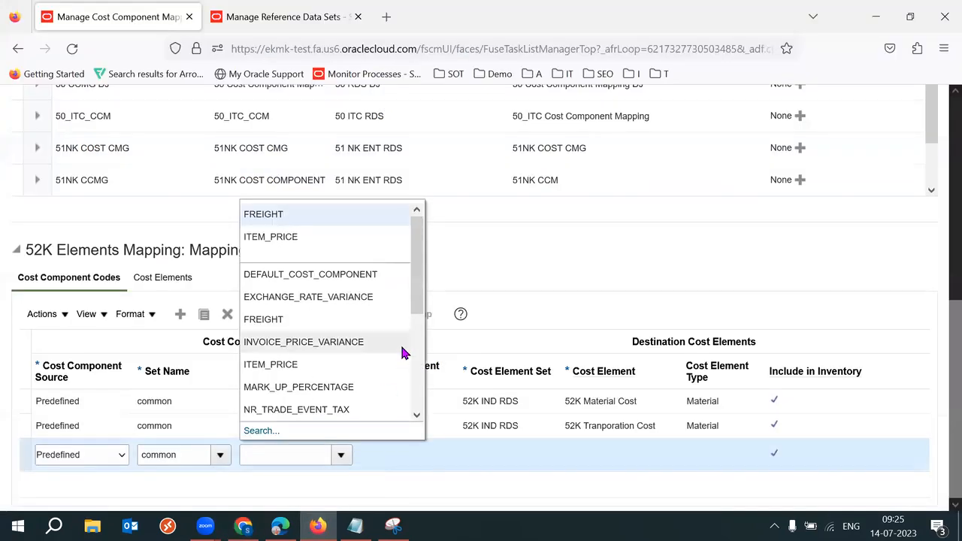
pyautogui.moveTo(421, 308); pyautogui.dragTo(419, 357)
pyautogui.click(360, 357)
pyautogui.doubleClick(288, 456)
pyautogui.press('End')
pyautogui.doubleClick(288, 456)
pyautogui.press('Home')
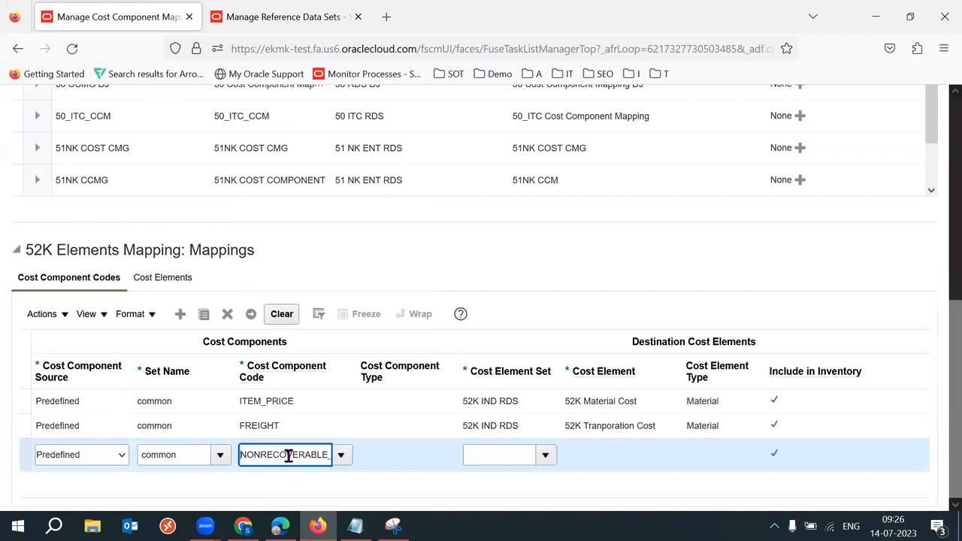
pyautogui.doubleClick(288, 456)
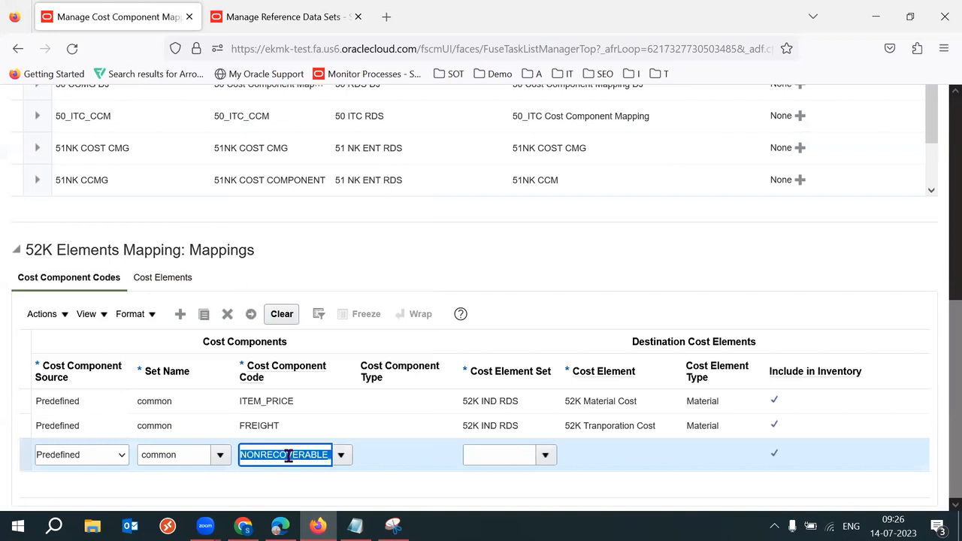
pyautogui.click(243, 526)
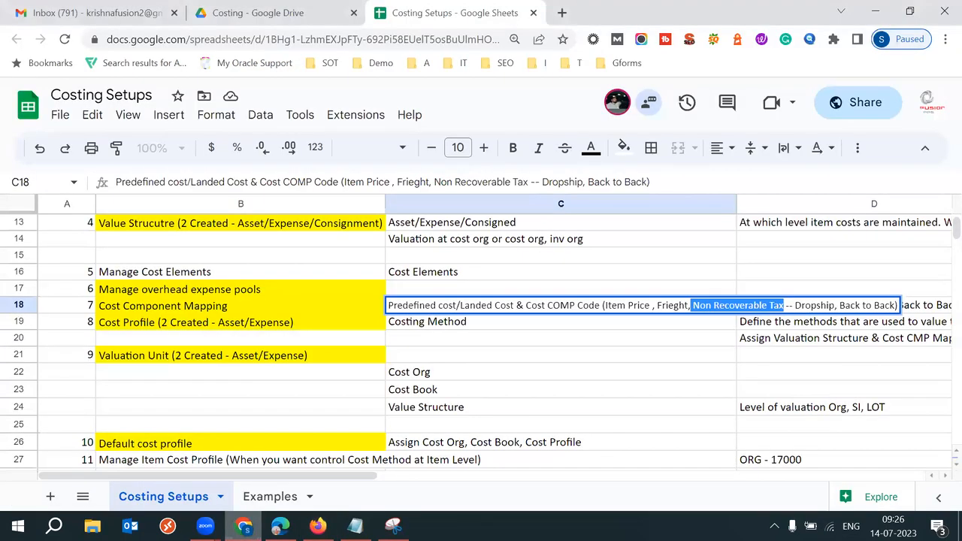
pyautogui.click(318, 526)
# Step: Reselect NONRECOVERABLE_TAX, with element set 52K IND RDS and cost element 52K Material Cost
pyautogui.click(340, 455)
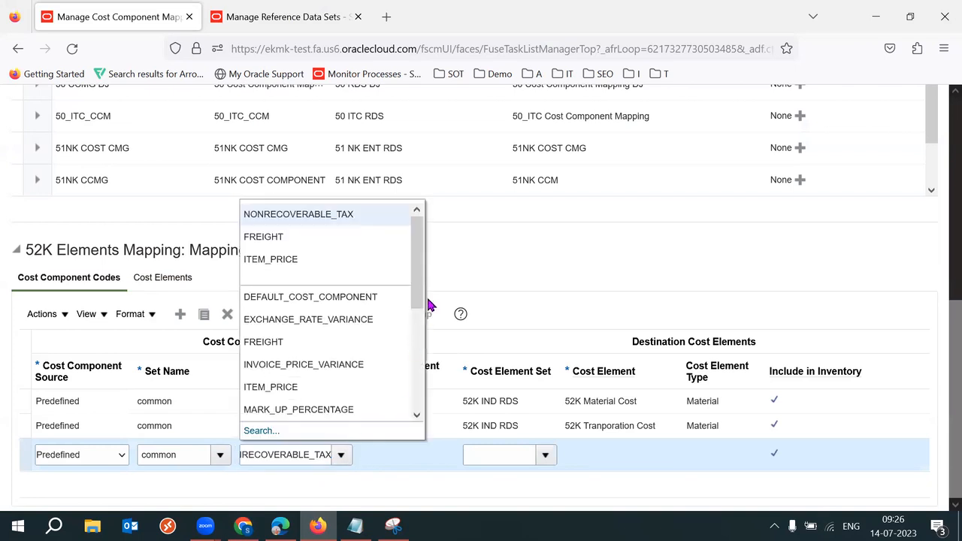
pyautogui.moveTo(423, 306); pyautogui.dragTo(428, 370)
pyautogui.click(343, 303)
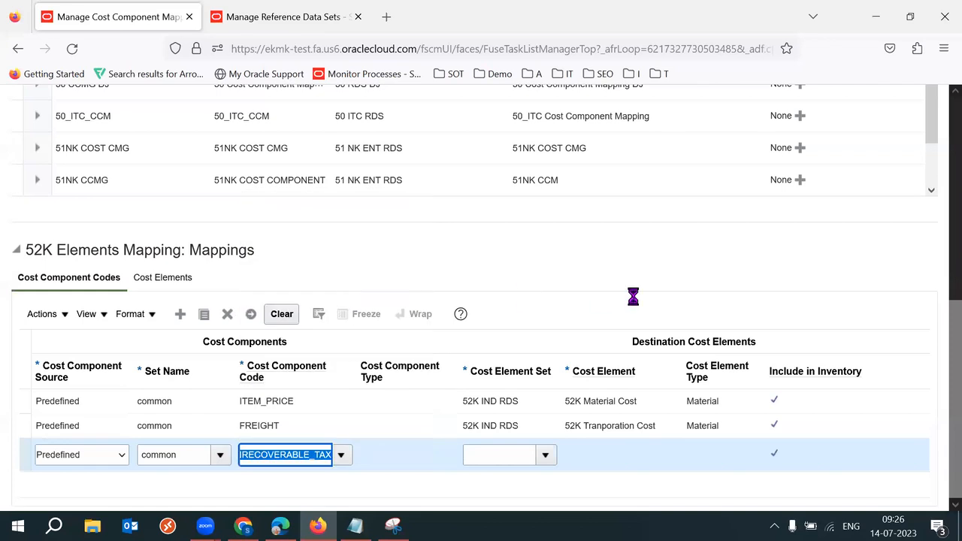
pyautogui.click(546, 455)
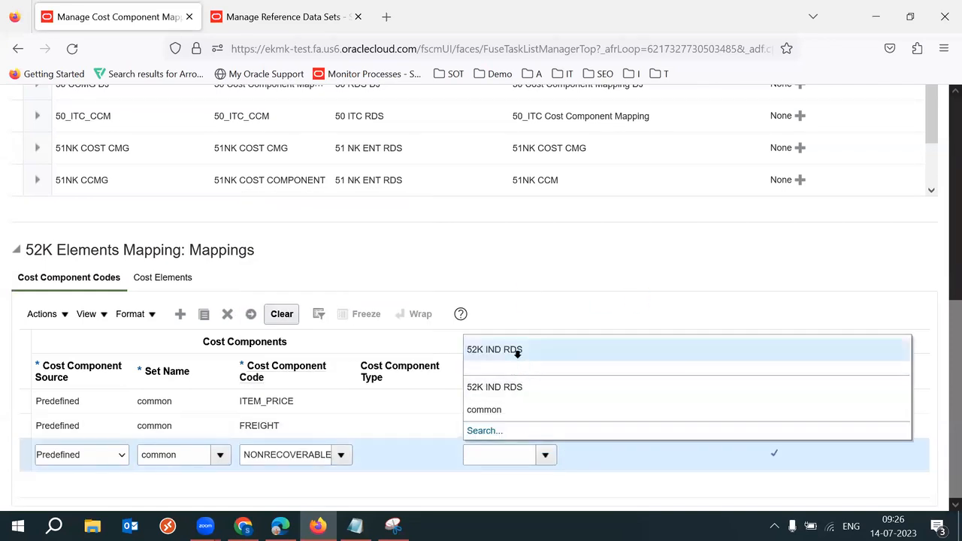
pyautogui.click(516, 350)
pyautogui.click(667, 455)
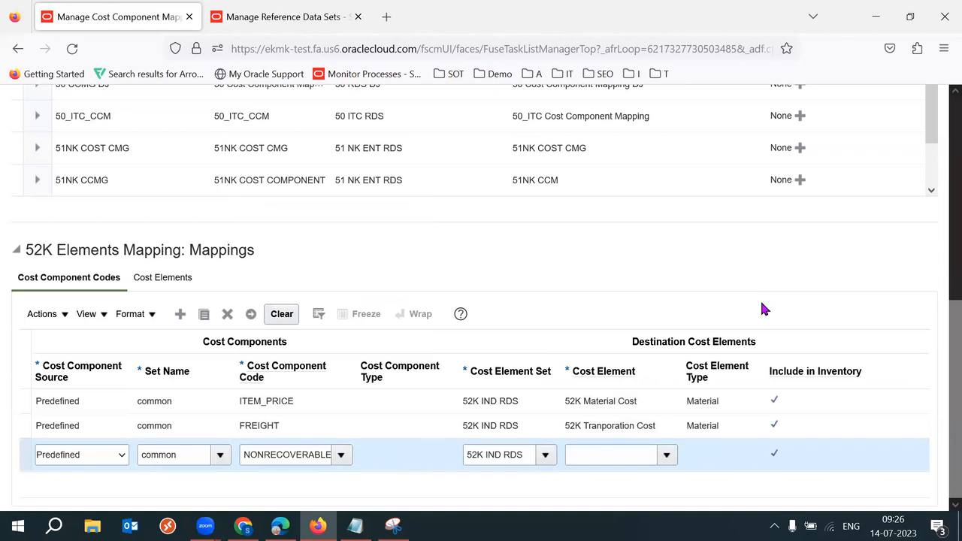
pyautogui.click(659, 352)
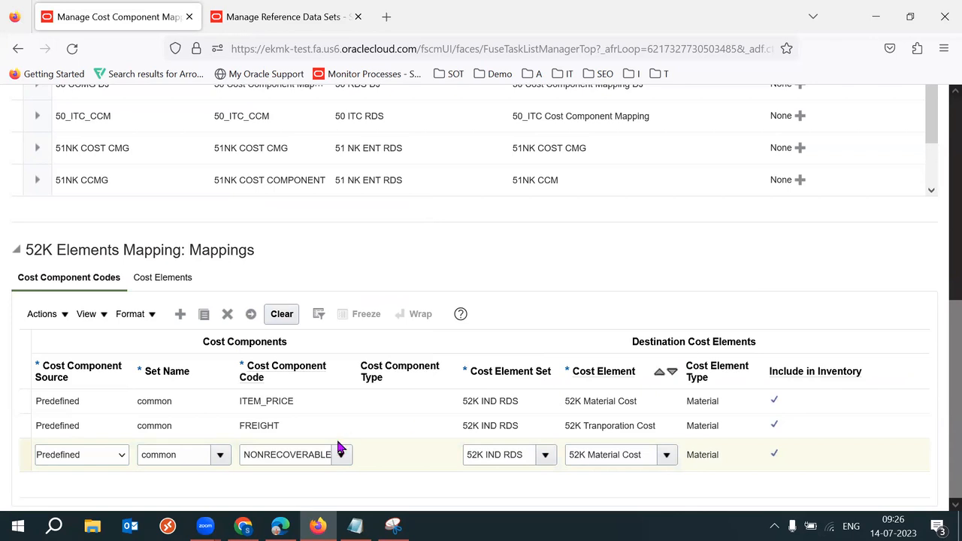
pyautogui.doubleClick(300, 458)
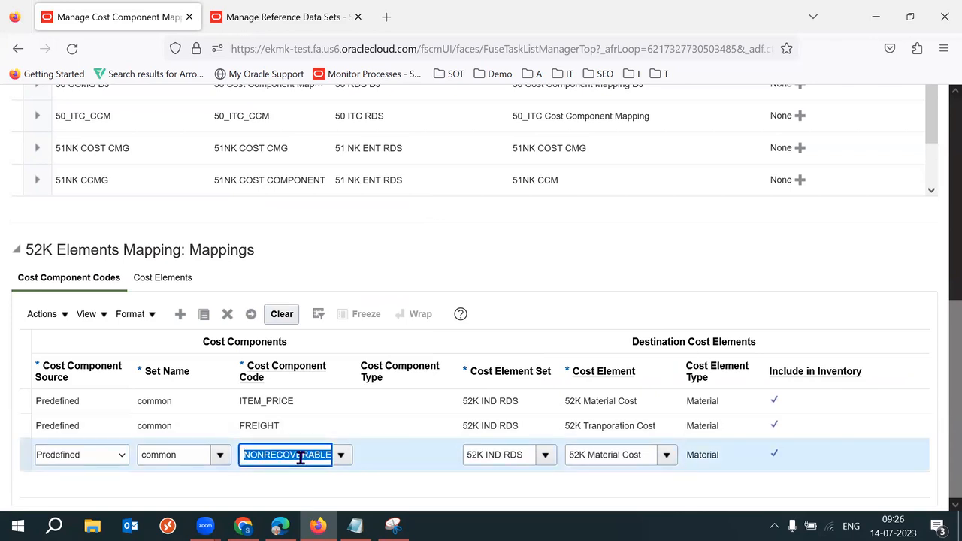
pyautogui.doubleClick(301, 458)
pyautogui.press('End')
pyautogui.doubleClick(301, 459)
pyautogui.click(301, 458)
pyautogui.doubleClick(300, 459)
pyautogui.click(794, 249)
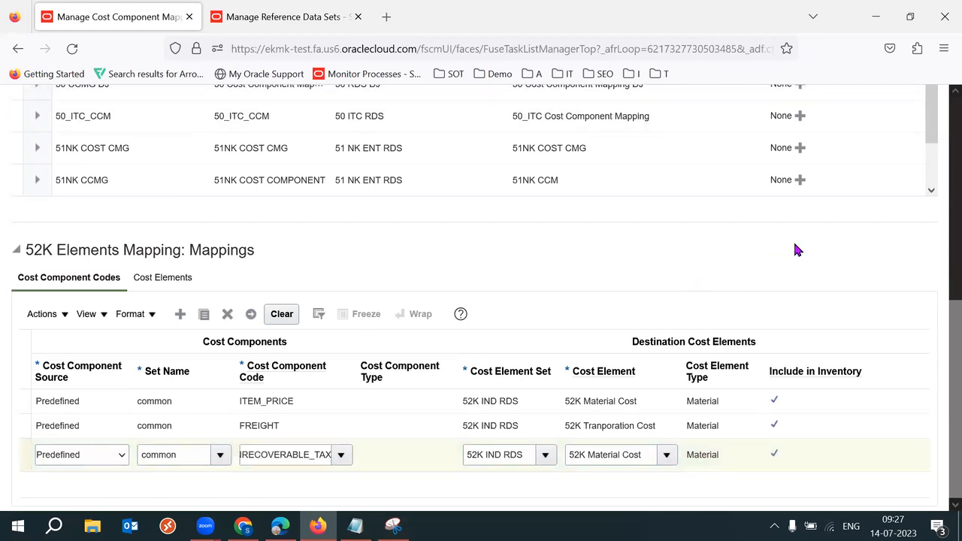
pyautogui.click(304, 352)
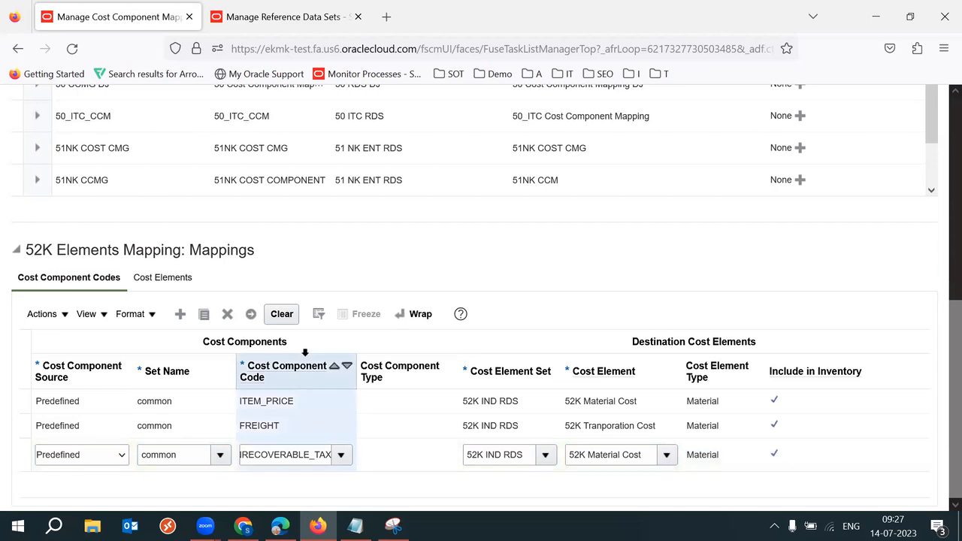
pyautogui.click(593, 371)
pyautogui.click(320, 387)
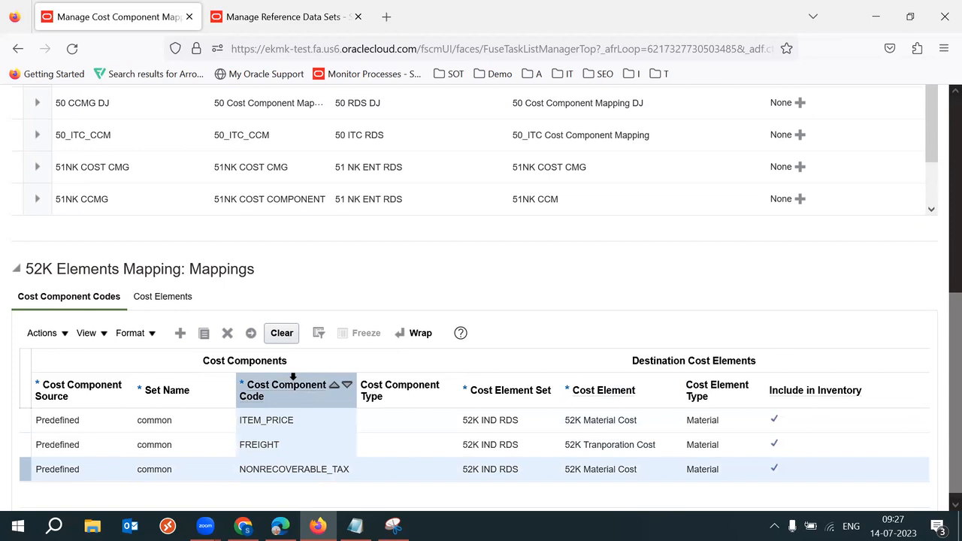
pyautogui.scroll(2, 942, 315)
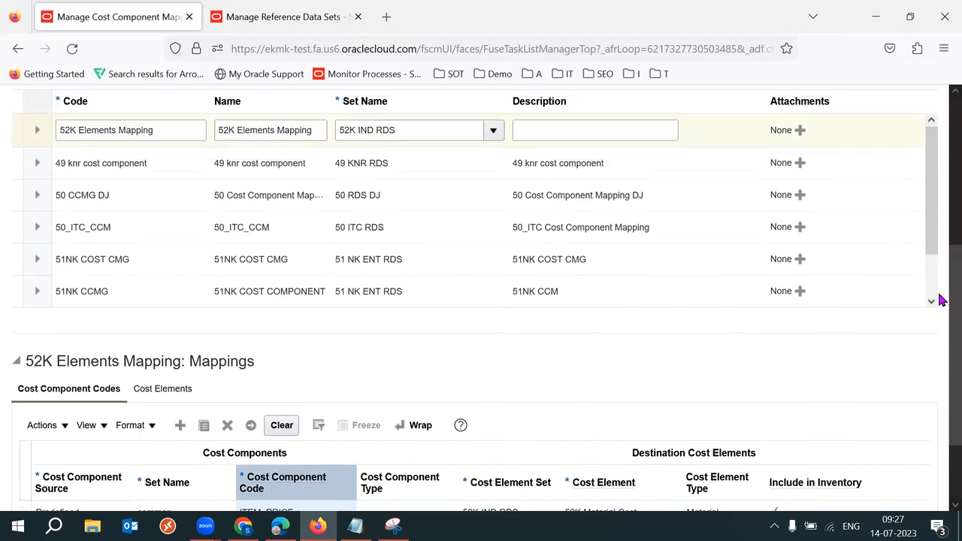
pyautogui.moveTo(86, 150); pyautogui.dragTo(158, 150)
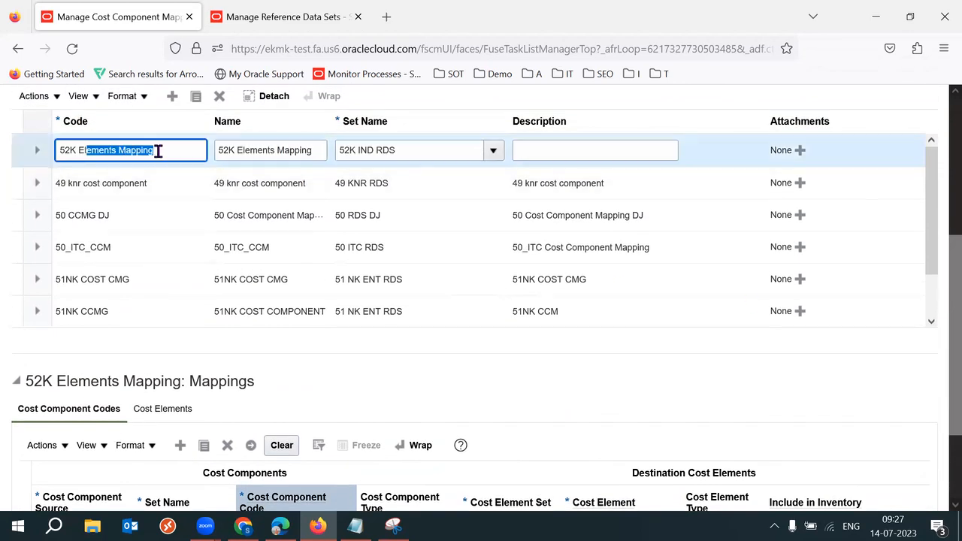
pyautogui.scroll(-2, 942, 436)
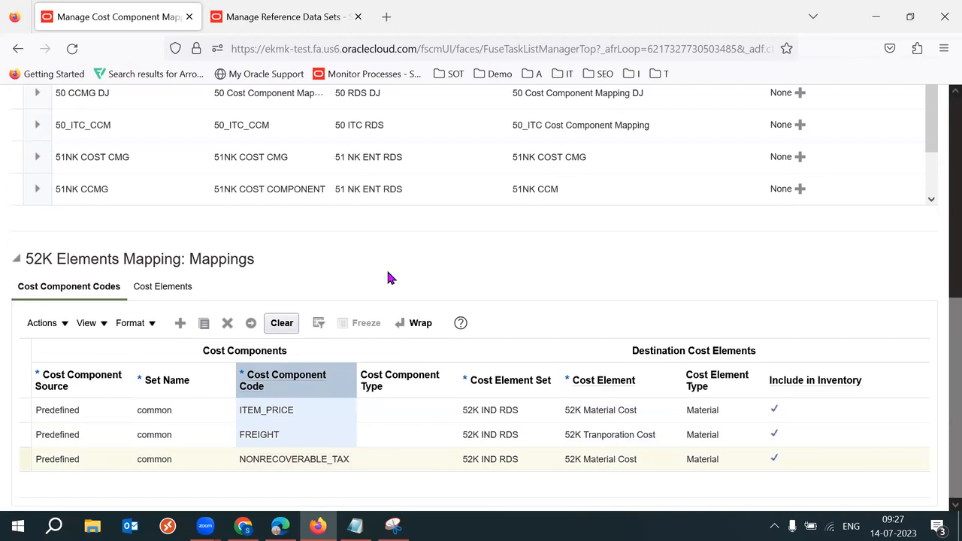
pyautogui.click(190, 288)
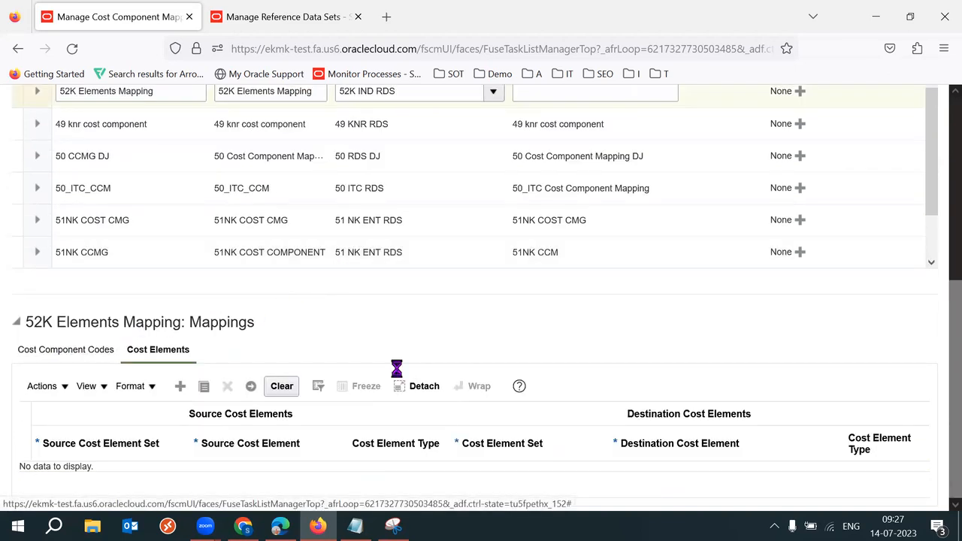
pyautogui.scroll(4, 939, 376)
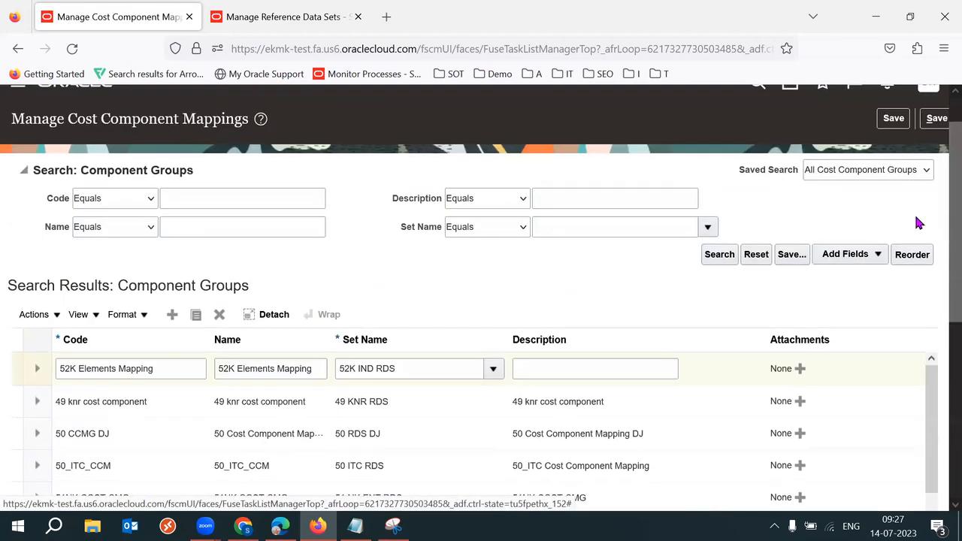
pyautogui.scroll(2, 939, 232)
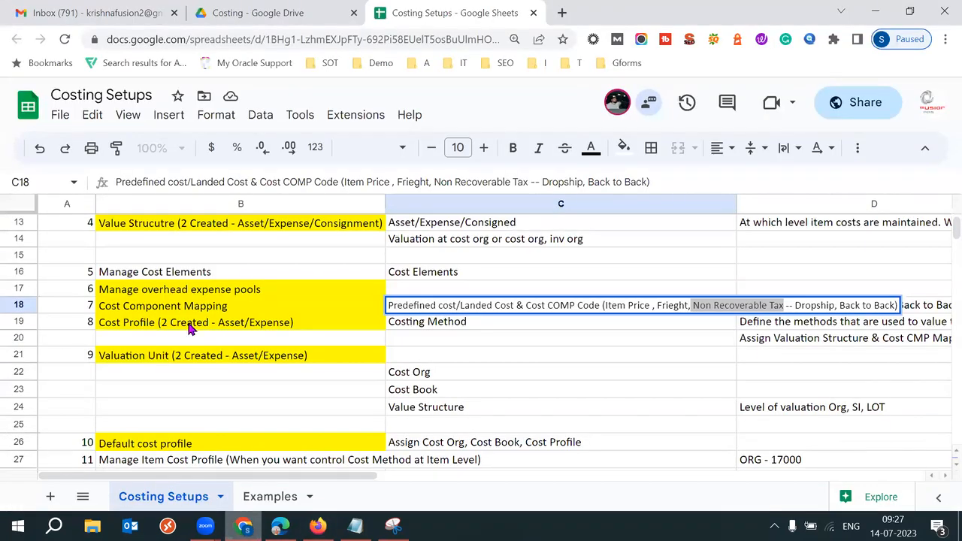
# Step: Select setup steps 8 to 11 with their names, then select the Cost Org sketch in Notepad
pyautogui.click(175, 308)
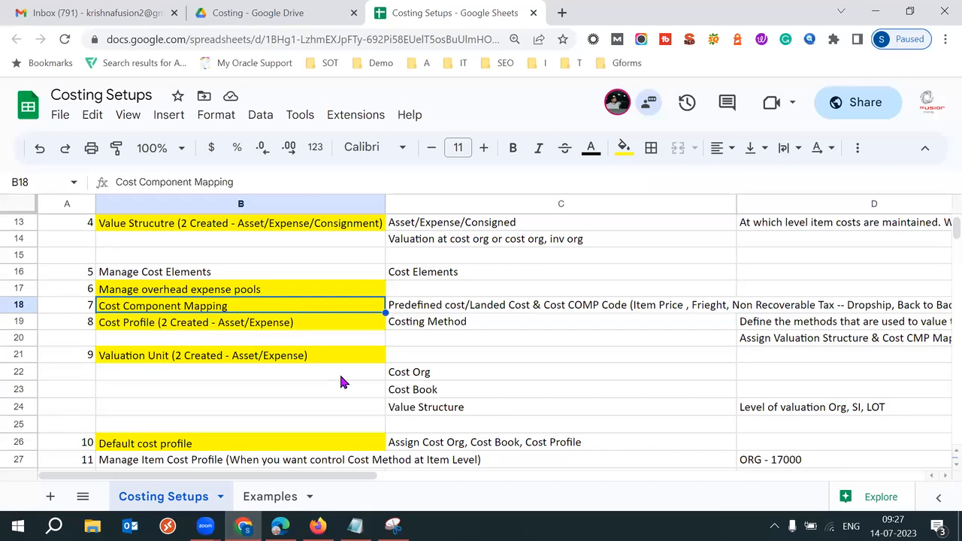
pyautogui.press('Left')
pyautogui.press('Down')
pyautogui.press('Down')
pyautogui.press('Down')
pyautogui.press('Down')
pyautogui.press('Down')
pyautogui.press('Down')
pyautogui.press('Down')
pyautogui.press('Down')
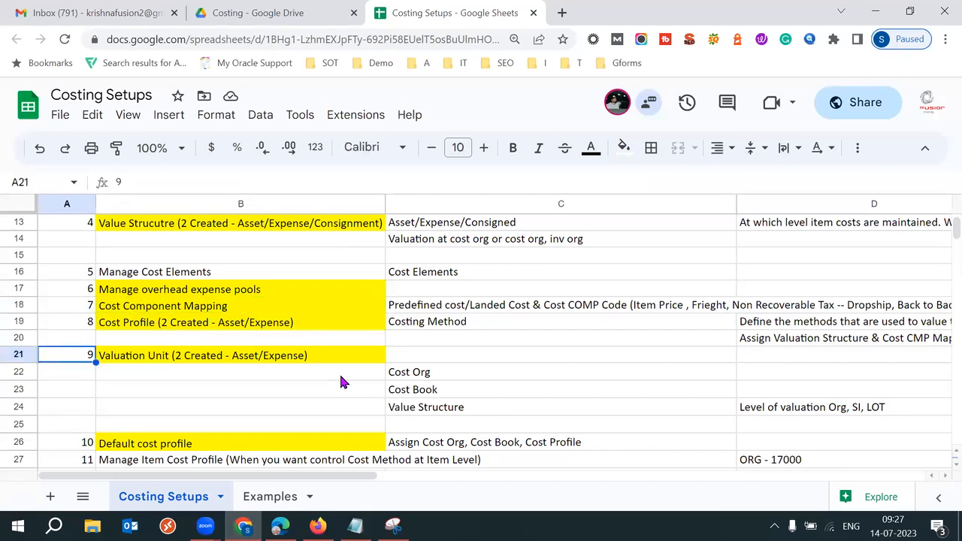
pyautogui.press('Up')
pyautogui.press('Up')
pyautogui.press('Up')
pyautogui.press('Up')
pyautogui.press('Up')
pyautogui.press('Up')
pyautogui.press('Up')
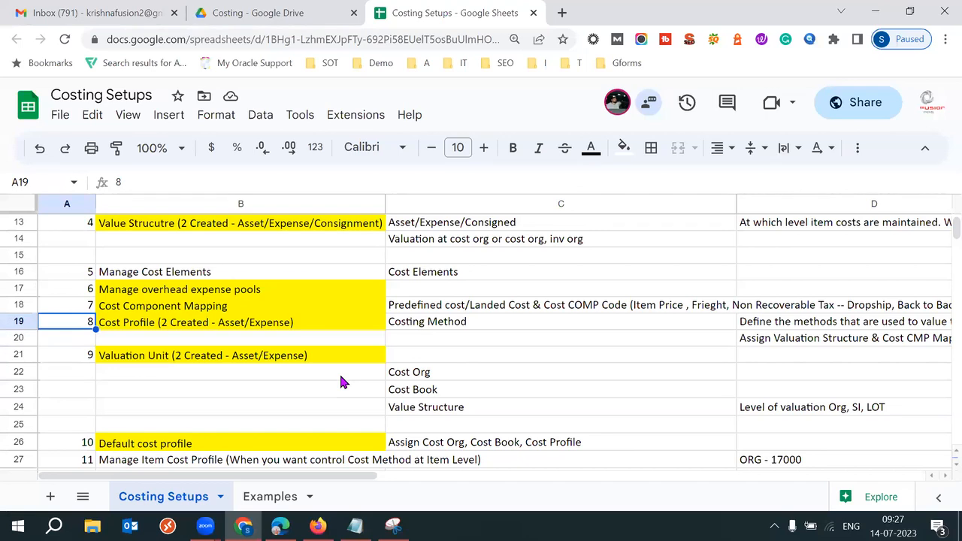
pyautogui.hotkey('shift', 'Down')
pyautogui.hotkey('shift', 'Down')
pyautogui.hotkey('shift', 'Down')
pyautogui.hotkey('shift', 'Down')
pyautogui.hotkey('shift', 'Down')
pyautogui.hotkey('shift', 'Down')
pyautogui.hotkey('shift', 'Down')
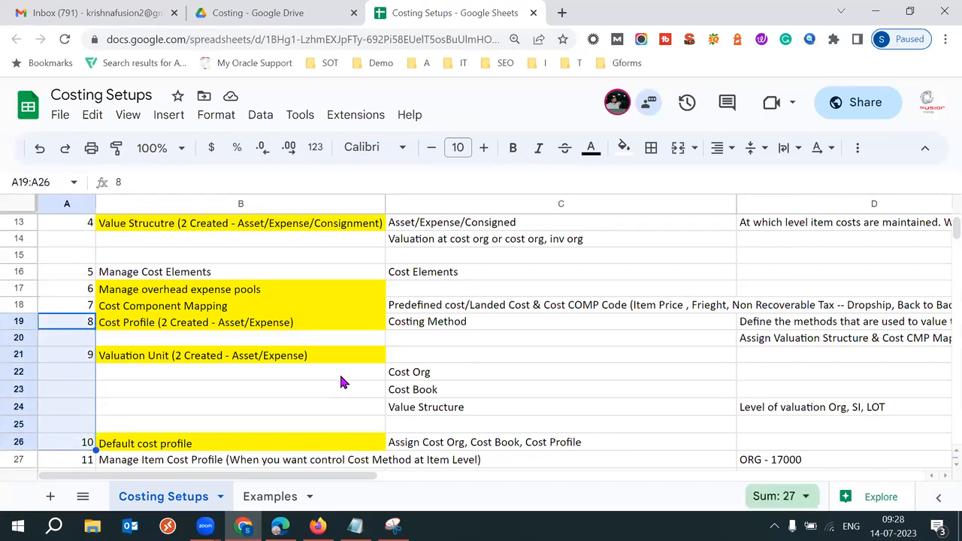
pyautogui.hotkey('shift', 'Down')
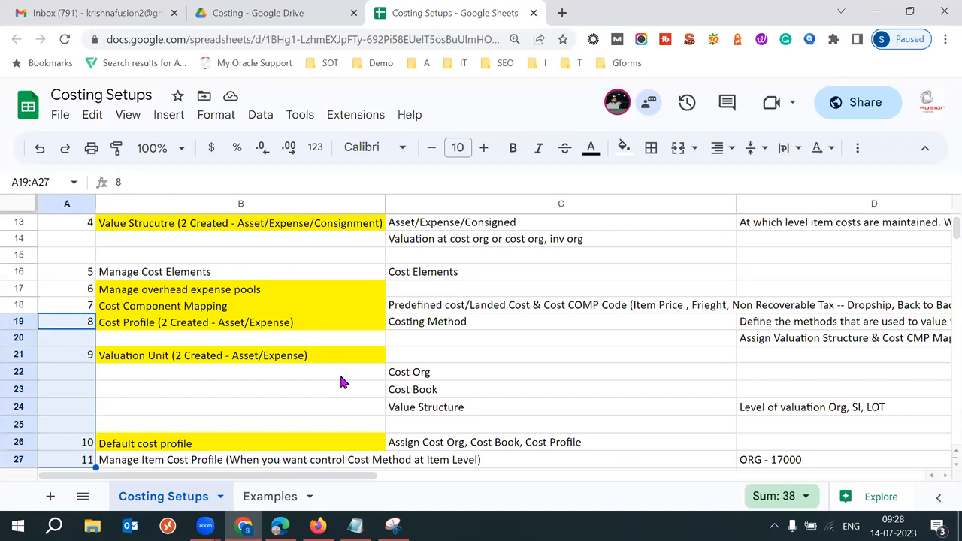
pyautogui.hotkey('shift', 'Right')
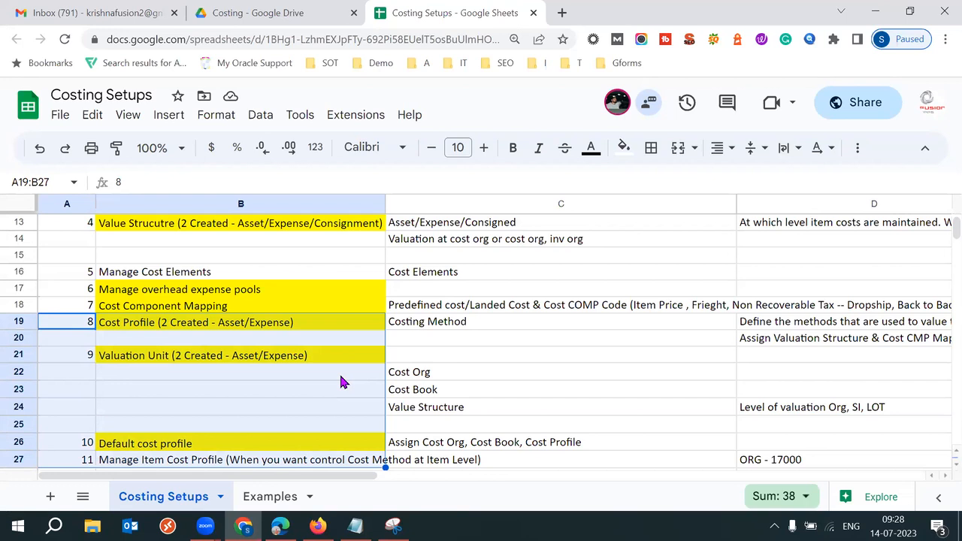
pyautogui.click(355, 525)
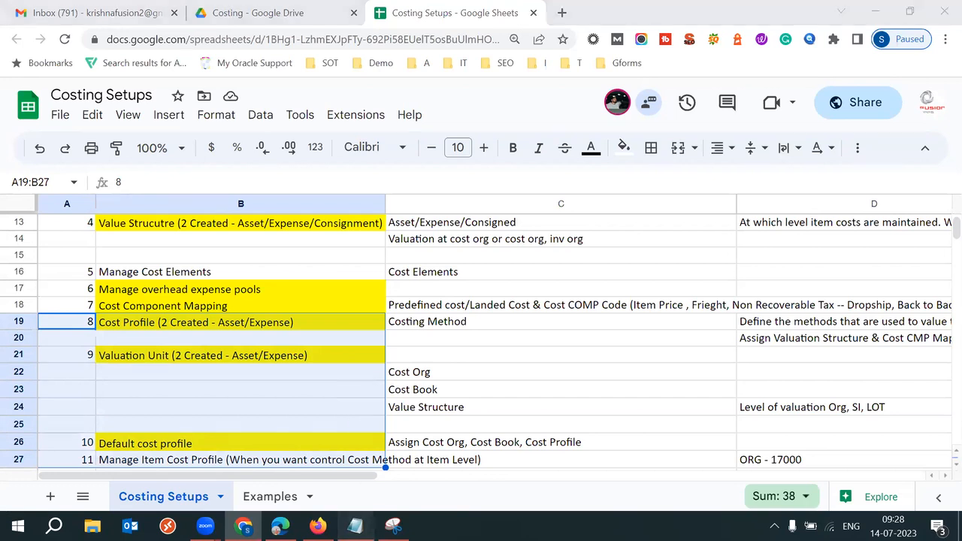
pyautogui.keyDown('shift'); pyautogui.click(32, 331); pyautogui.keyUp('shift')
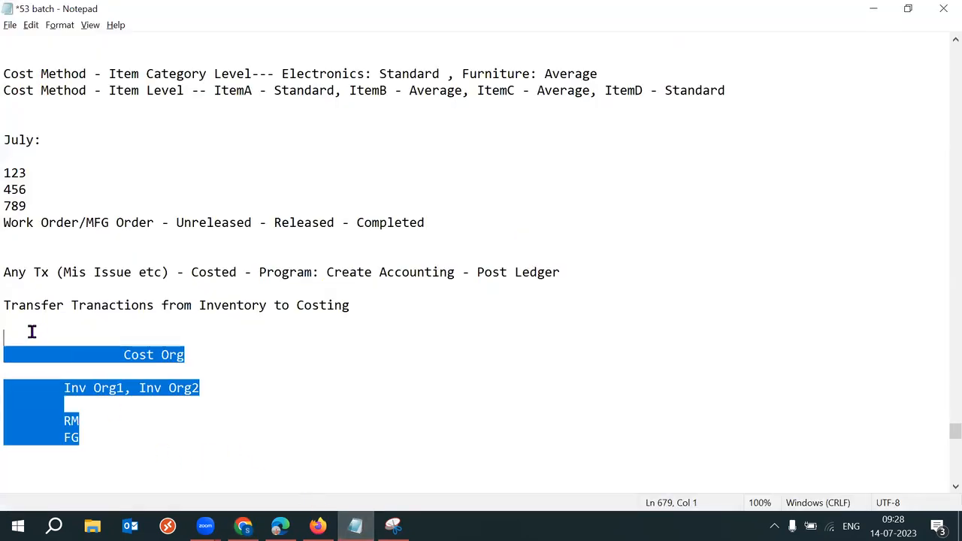
# Step: Delete the Cost Org, Inv Org, RM and FG block below the Transfer line and save
pyautogui.press('Delete')
pyautogui.hotkey('ctrl', 's')
pyautogui.click(18, 326)
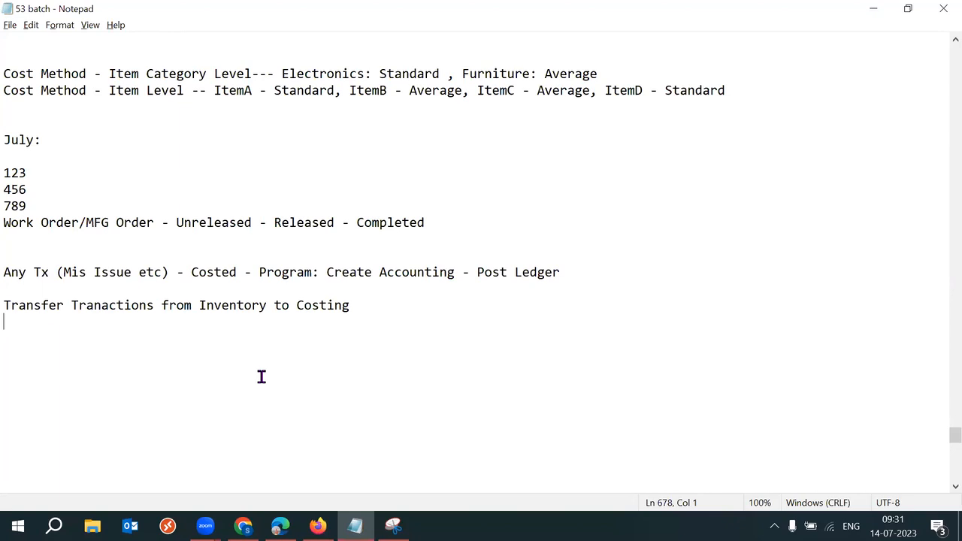
pyautogui.click(243, 525)
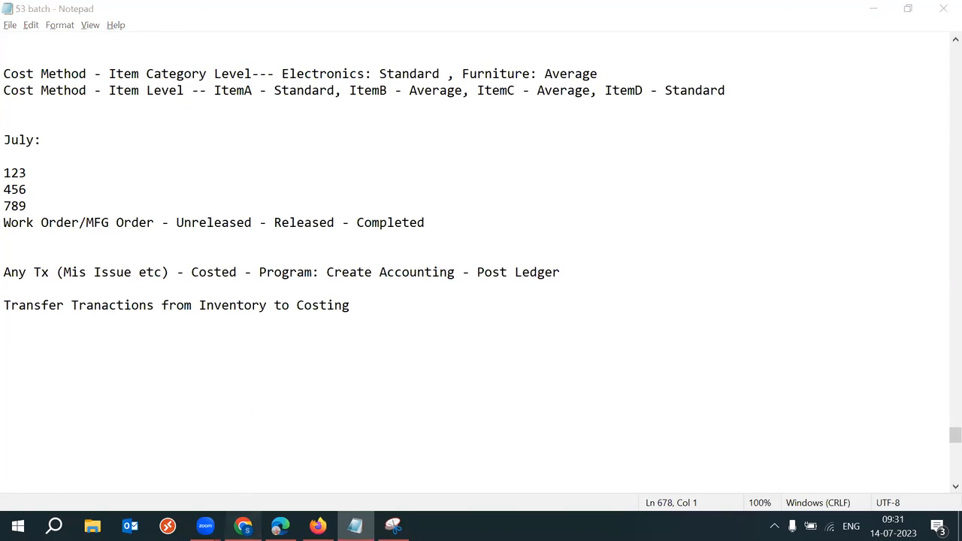
# Step: Move up column A from A18 to review the earlier Costing Setups steps
pyautogui.click(80, 306)
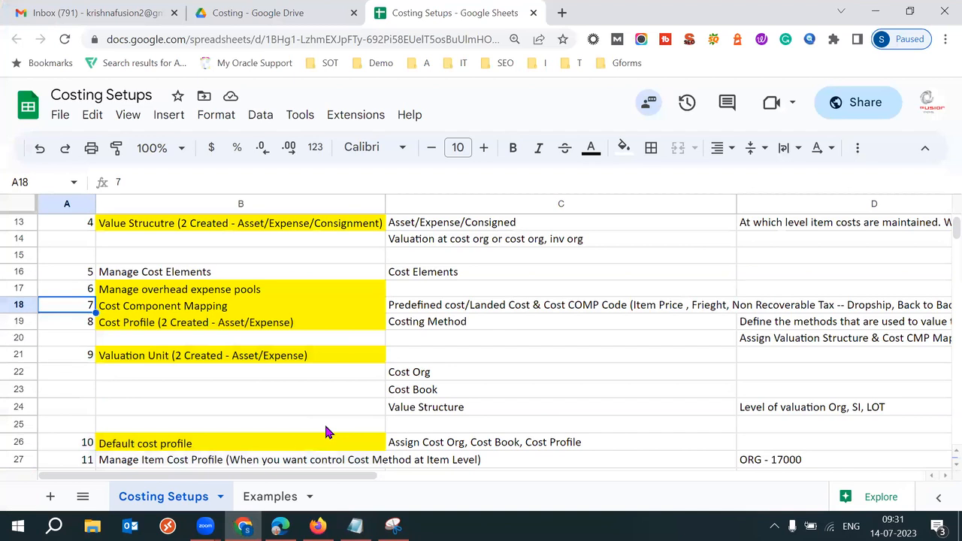
pyautogui.press('Up')
pyautogui.press('Up')
pyautogui.press('Up')
pyautogui.press('Up')
pyautogui.press('Up')
pyautogui.press('Up')
pyautogui.press('Up')
pyautogui.press('Up')
pyautogui.press('Up')
pyautogui.press('Up')
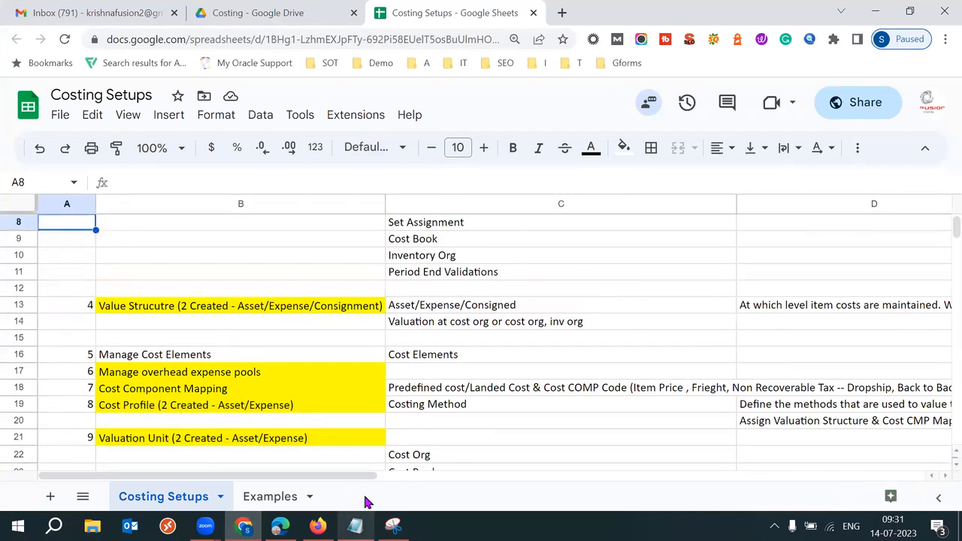
pyautogui.moveTo(360, 522)
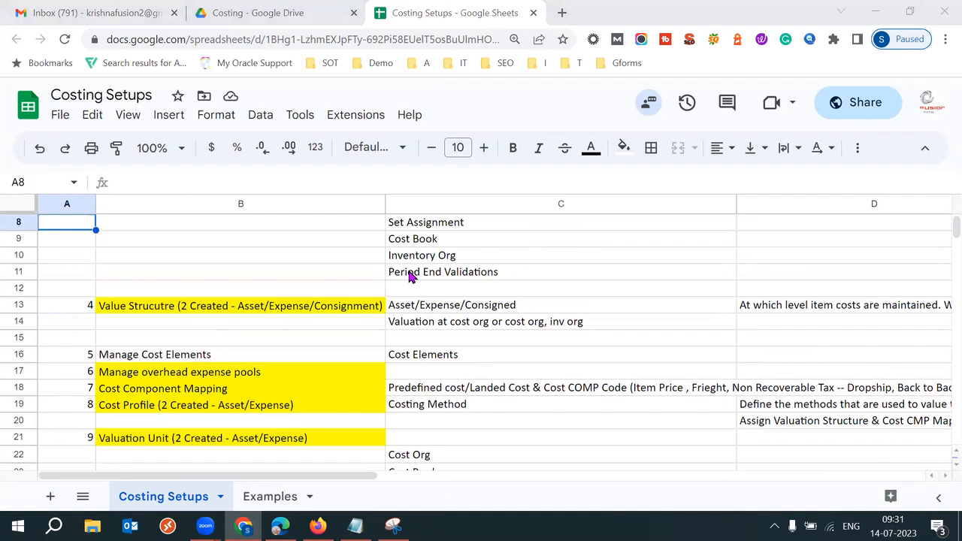
# Step: Scroll the 53 batch notes to the EBS and Fusion sections, placing the cursor under Fusion
pyautogui.click(355, 525)
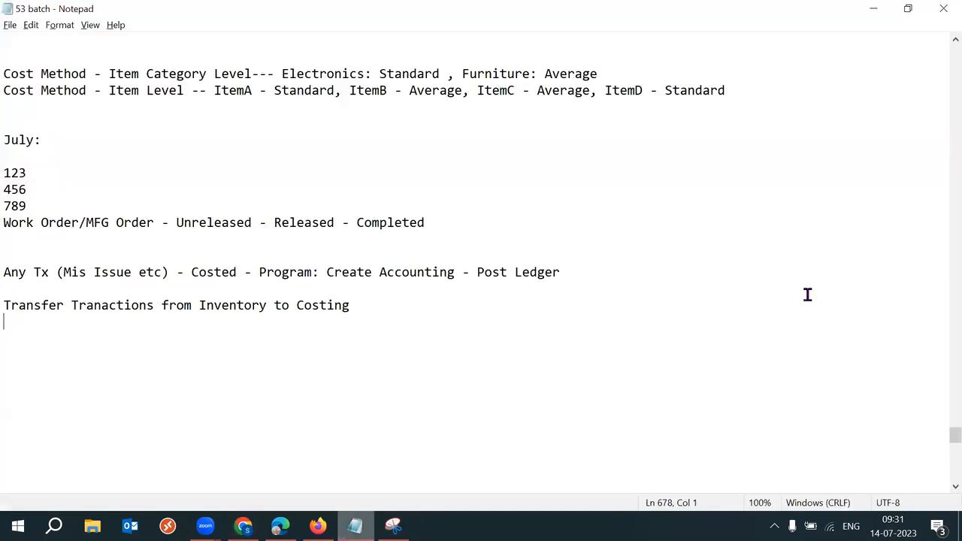
pyautogui.scroll(11, 939, 440)
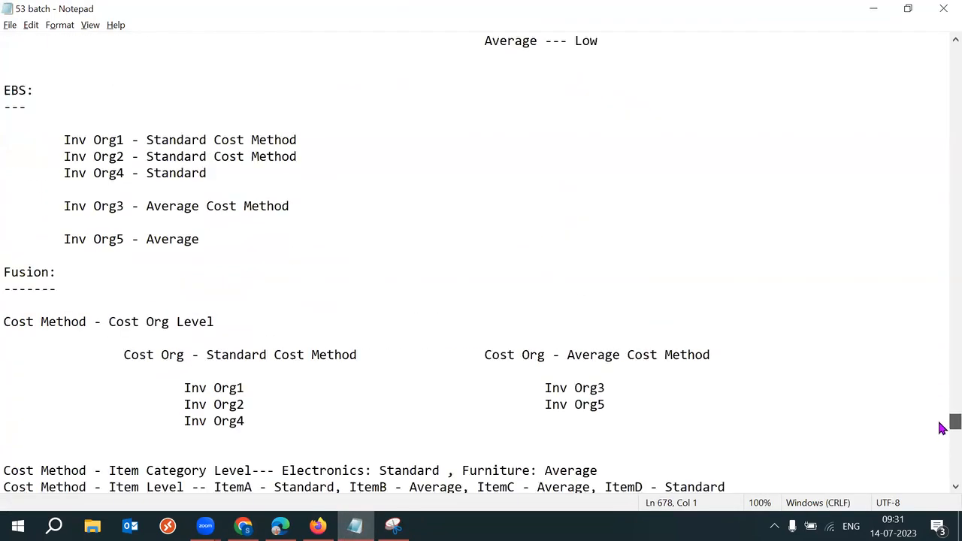
pyautogui.scroll(13, 943, 425)
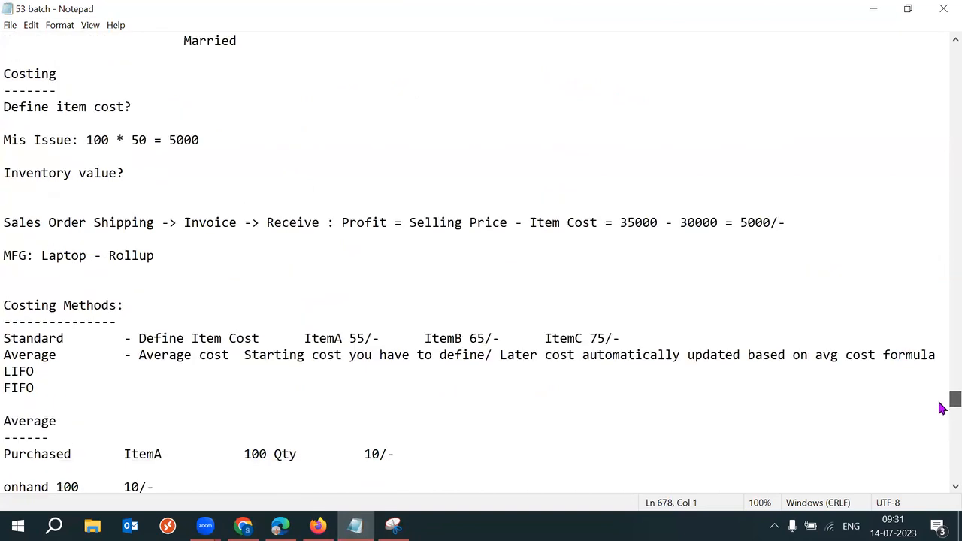
pyautogui.scroll(9, 940, 391)
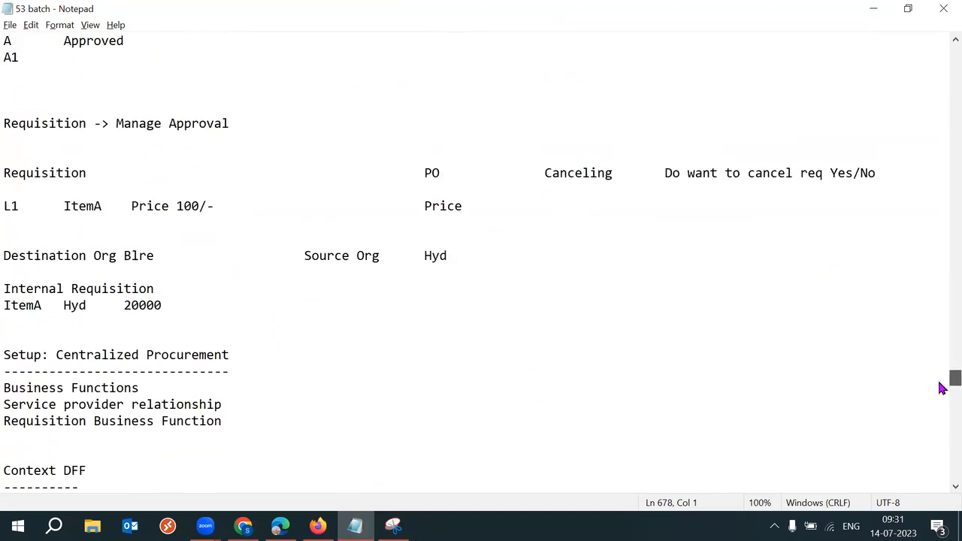
pyautogui.scroll(-8, 943, 391)
pyautogui.scroll(-6, 942, 400)
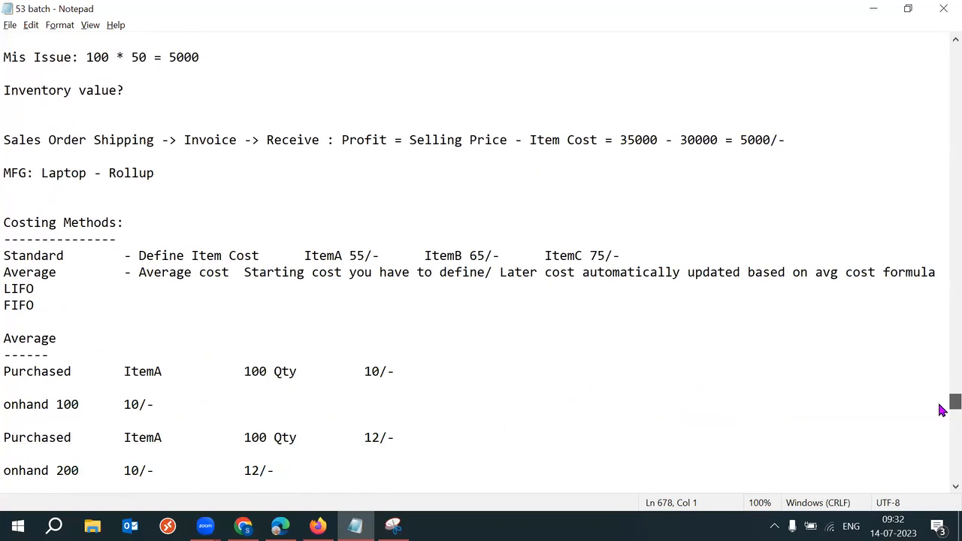
pyautogui.scroll(-1, 943, 410)
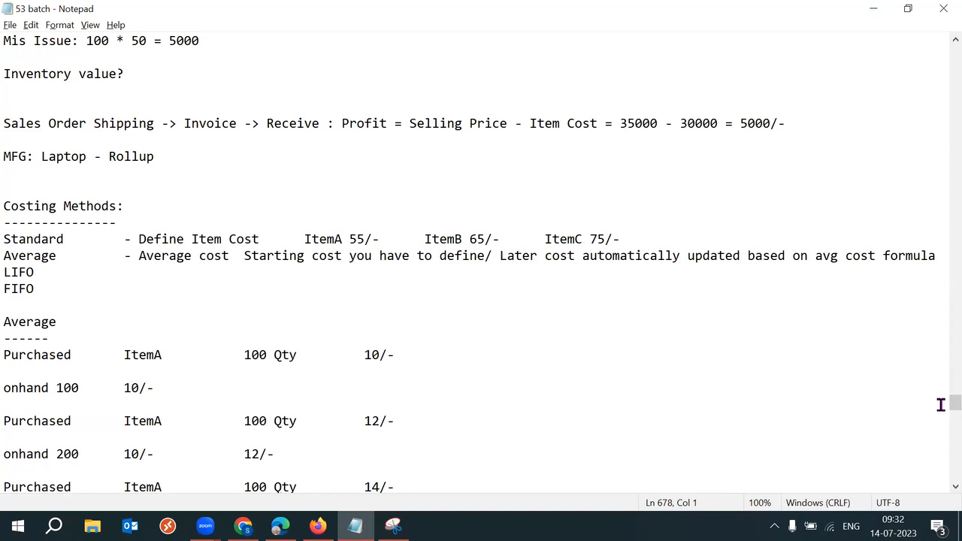
pyautogui.scroll(-5, 947, 408)
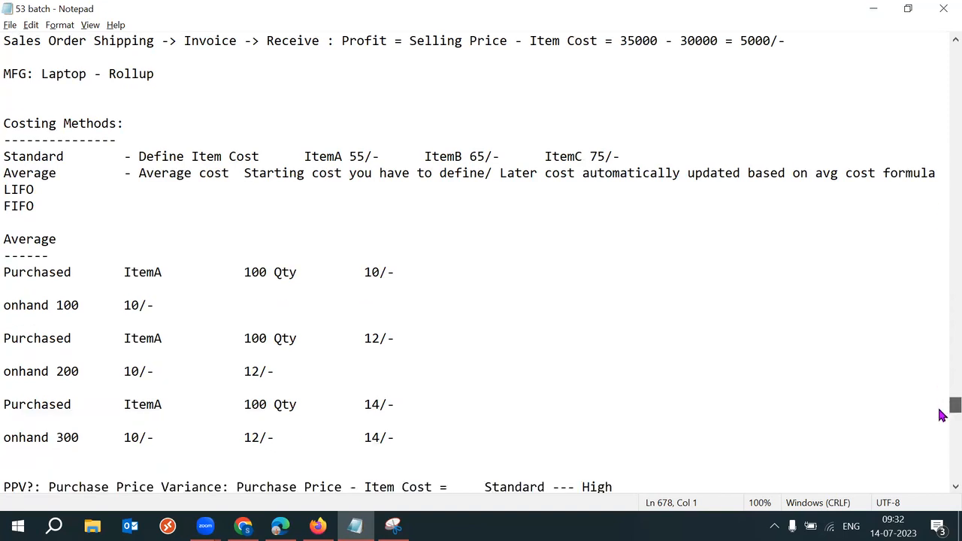
pyautogui.scroll(-2, 943, 419)
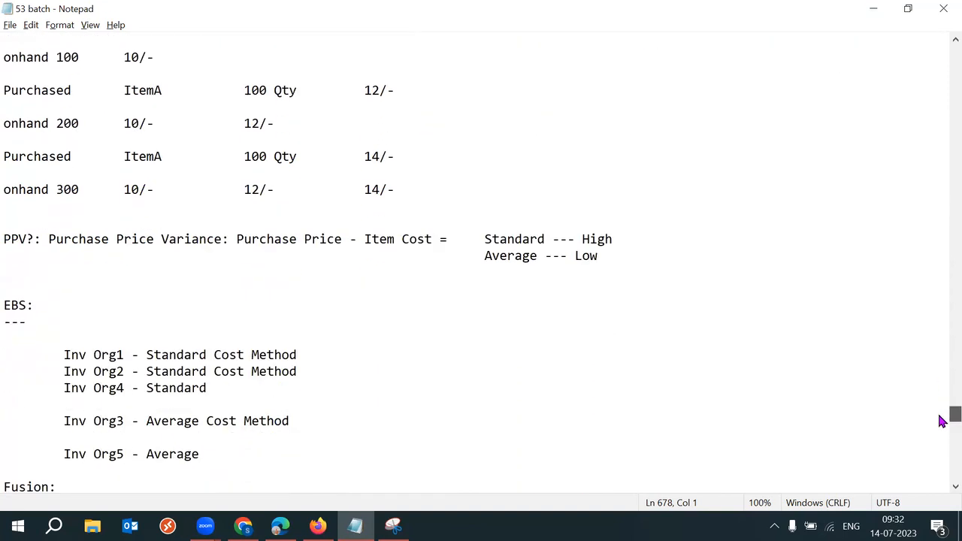
pyautogui.scroll(-5, 943, 422)
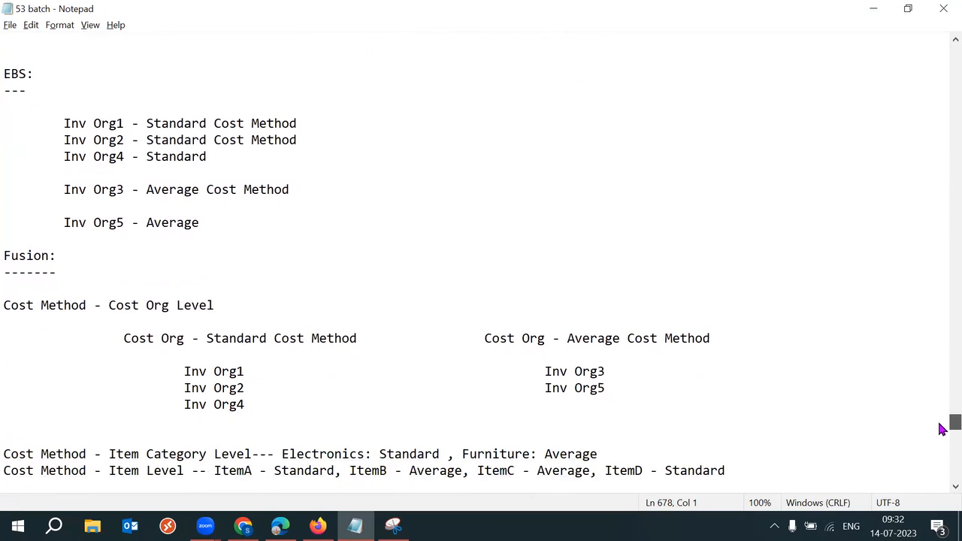
pyautogui.click(68, 286)
pyautogui.press('Return')
pyautogui.click(69, 284)
pyautogui.press('Return')
pyautogui.write('I')
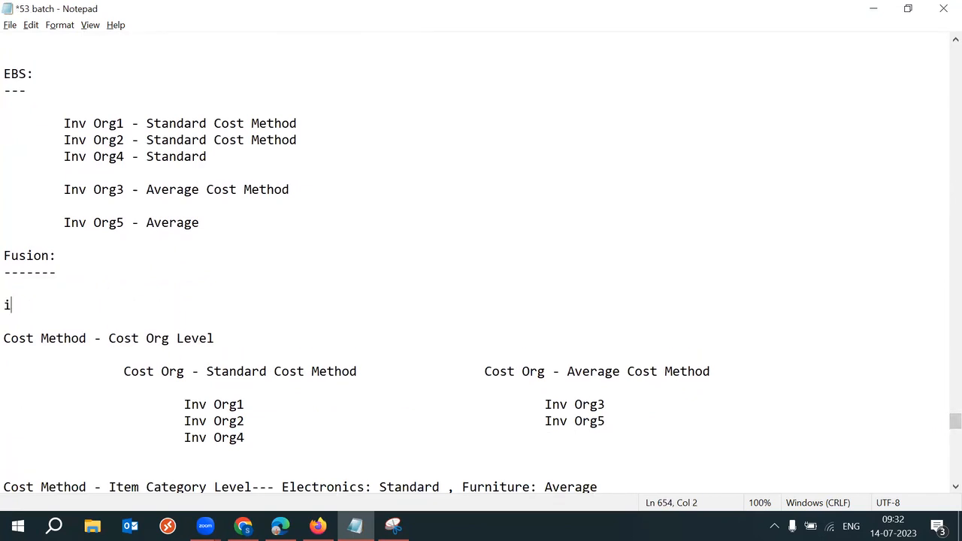
pyautogui.write('temA')
pyautogui.moveTo(42, 307); pyautogui.dragTo(9, 305)
pyautogui.click(75, 309)
pyautogui.press('Return')
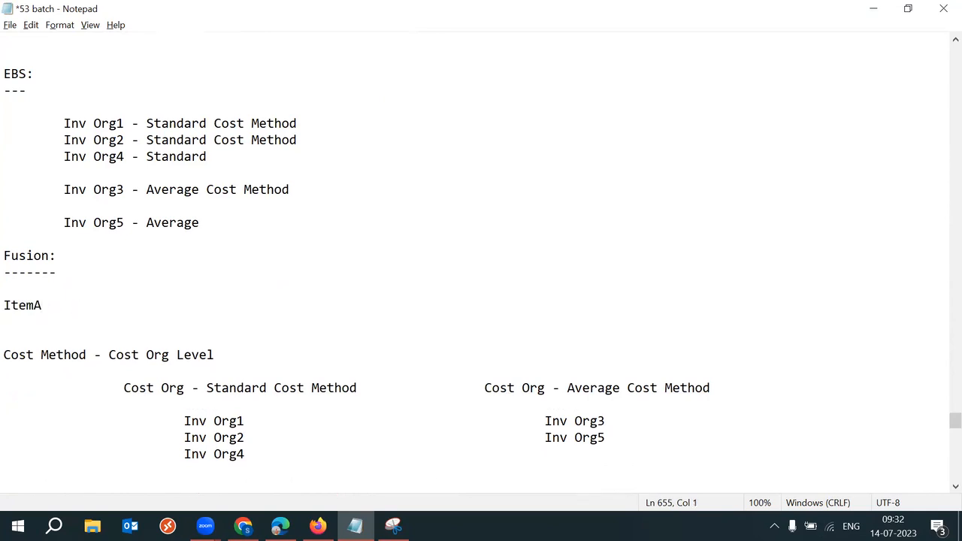
pyautogui.press('Return')
pyautogui.write('Missu')
pyautogui.press('BackSpace')
pyautogui.press('BackSpace')
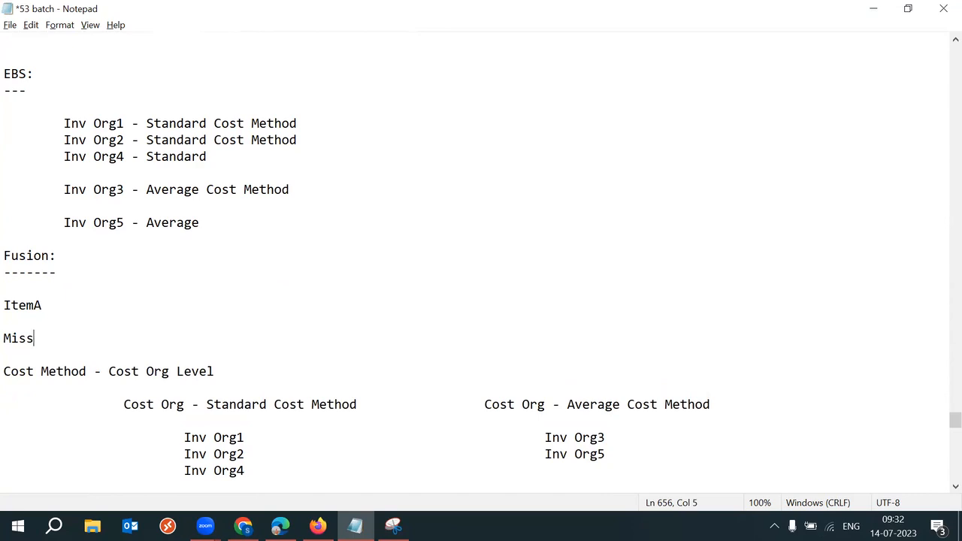
pyautogui.write('Tx:')
pyautogui.moveTo(250, 438); pyautogui.dragTo(181, 438)
pyautogui.hotkey('ctrl', 'c')
pyautogui.click(97, 338)
pyautogui.hotkey('ctrl', 'v')
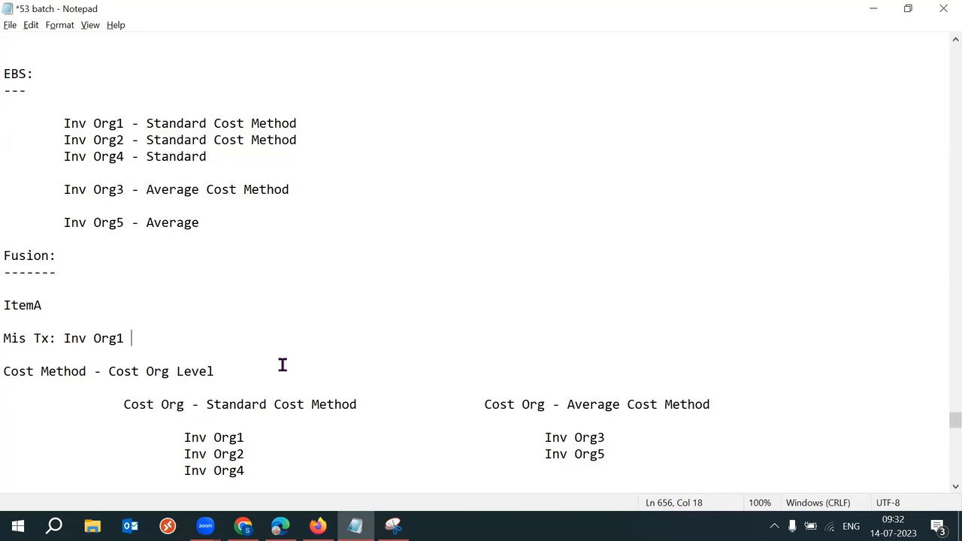
pyautogui.press('Return')
pyautogui.press('Return')
pyautogui.write('M')
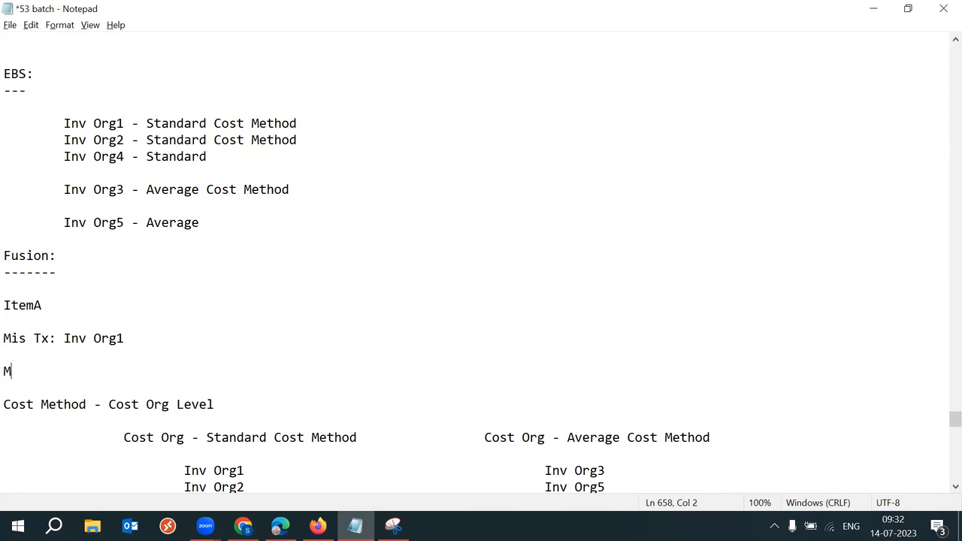
pyautogui.write('is Tx:')
pyautogui.moveTo(621, 461); pyautogui.dragTo(544, 474)
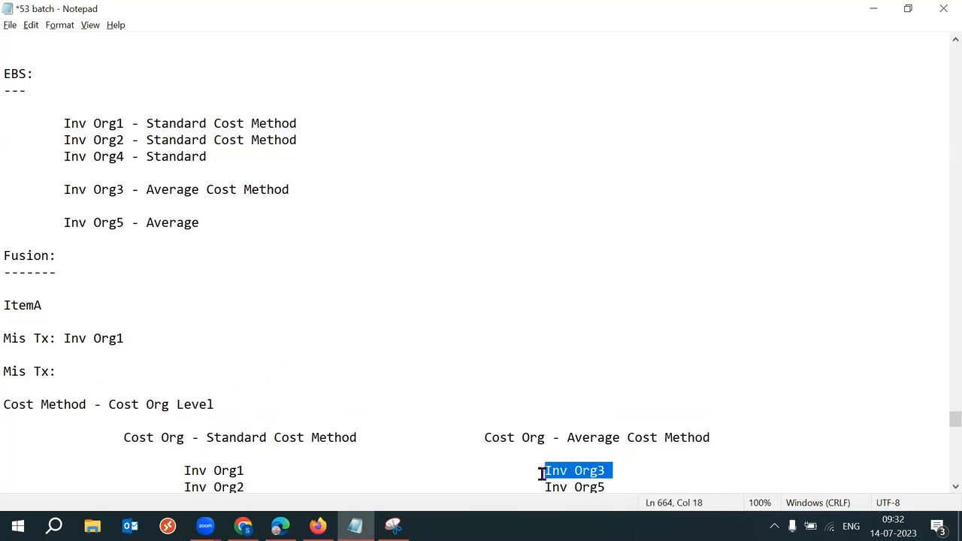
pyautogui.click(106, 370)
pyautogui.hotkey('ctrl', 'v')
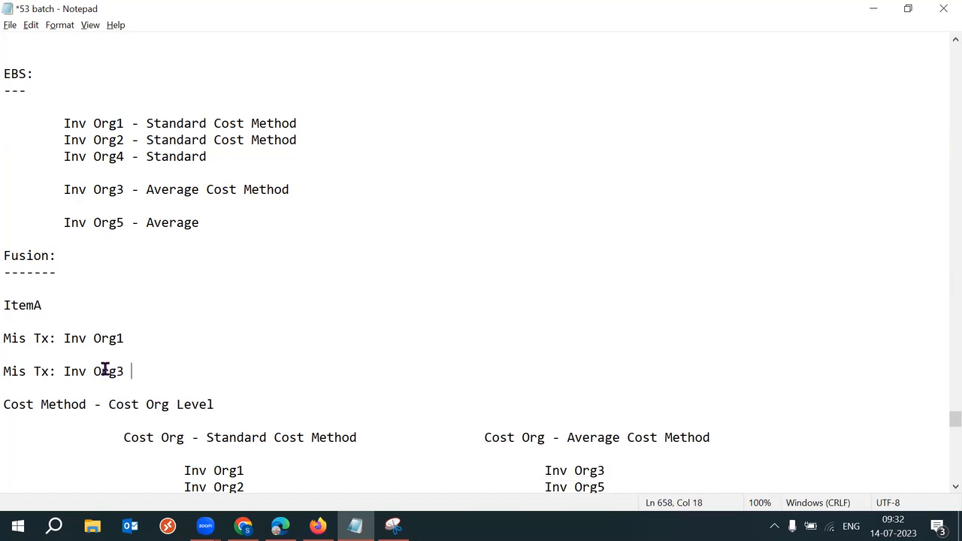
pyautogui.moveTo(956, 420); pyautogui.dragTo(941, 429)
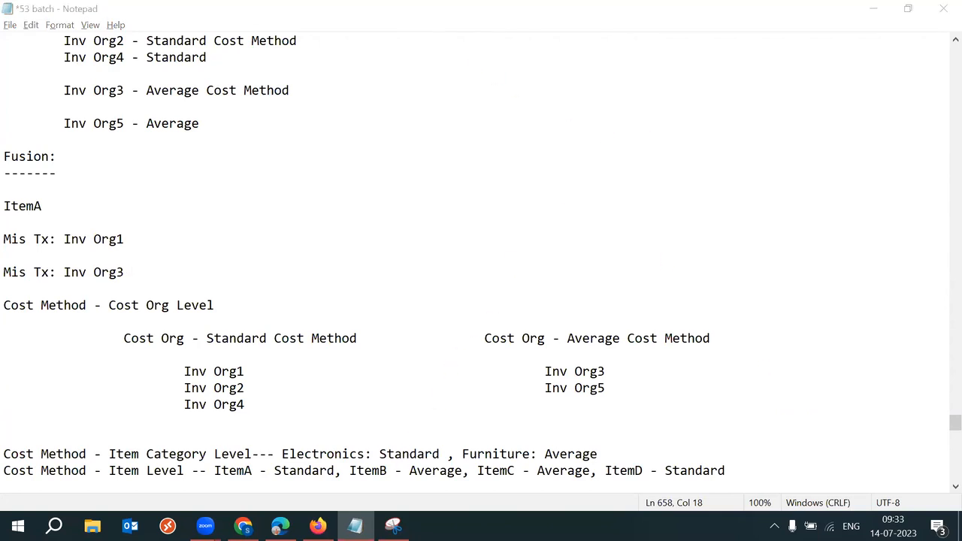
pyautogui.moveTo(318, 527)
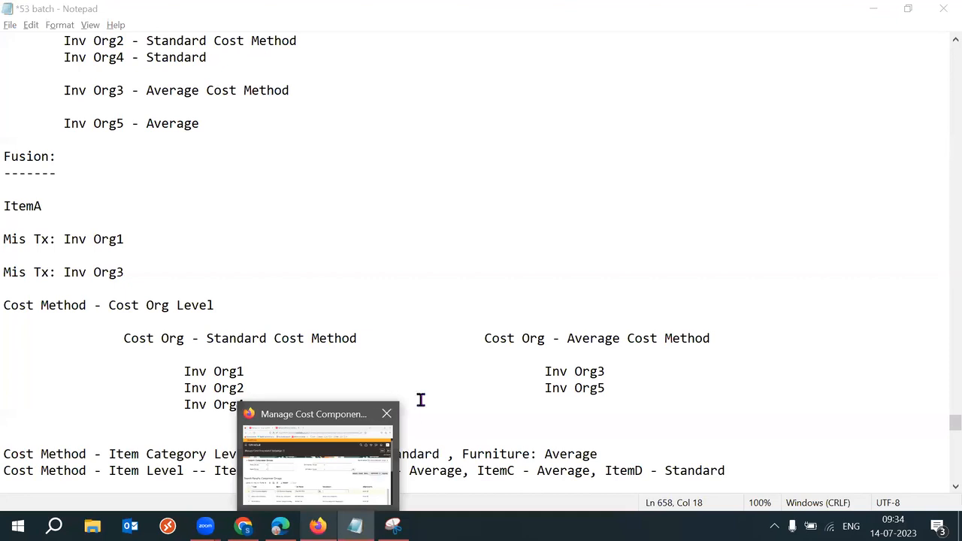
pyautogui.click(383, 355)
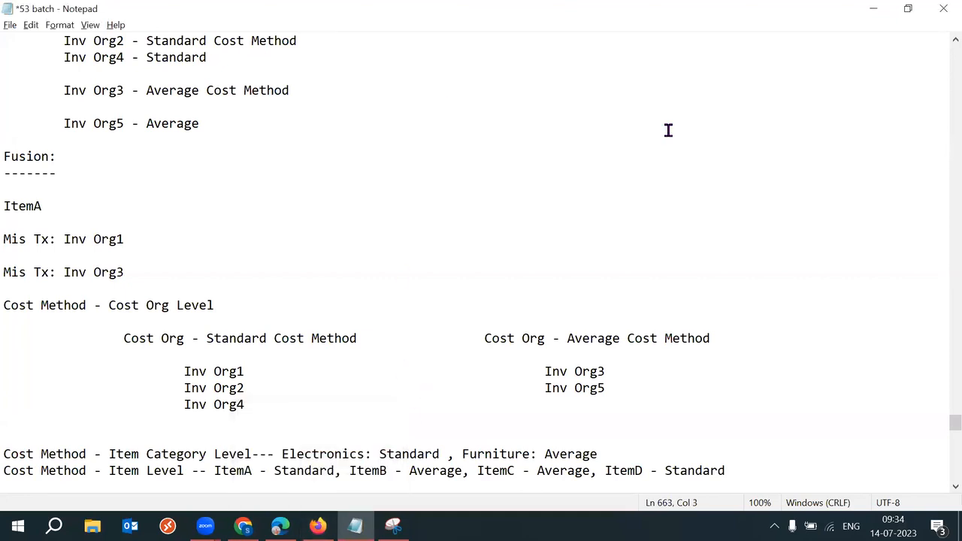
pyautogui.hotkey('alt', 'Tab')
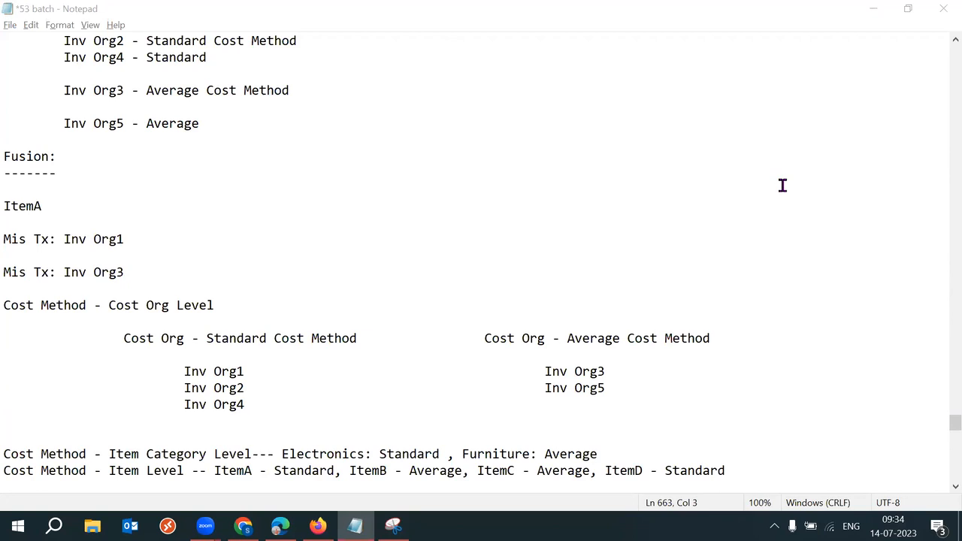
pyautogui.click(953, 426)
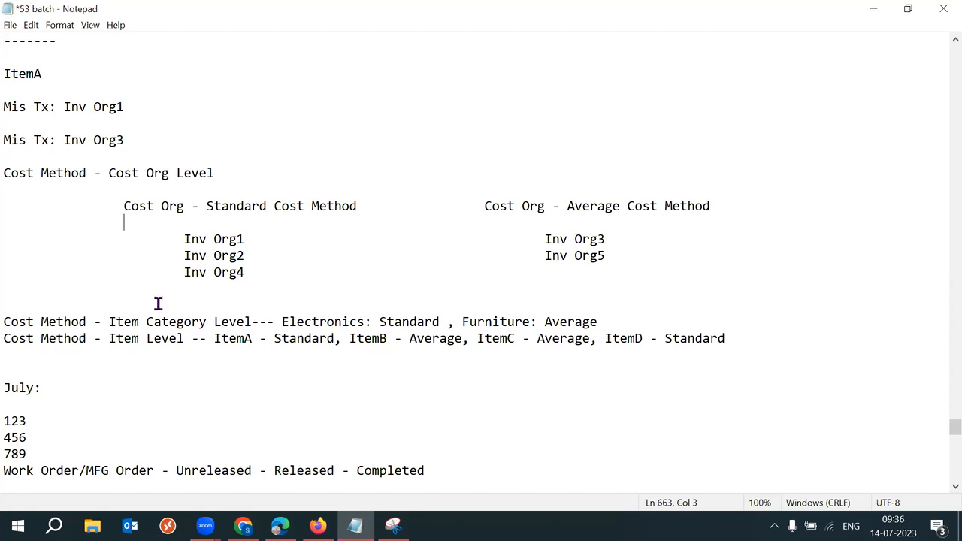
# Step: Highlight the Item Category Level wording and scroll back up the notes
pyautogui.moveTo(108, 322); pyautogui.dragTo(253, 322)
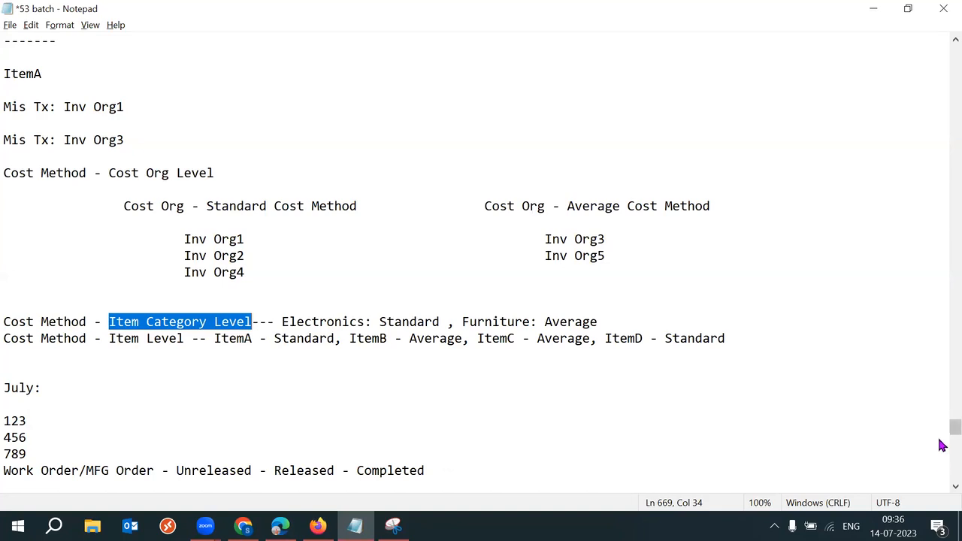
pyautogui.scroll(1, 943, 431)
pyautogui.moveTo(944, 431); pyautogui.dragTo(952, 402)
# Step: Add an 'Average Formula:' heading below FIFO, fix the 'Formual' typo, and save
pyautogui.click(75, 183)
pyautogui.press('Return')
pyautogui.press('Return')
pyautogui.write('Ave')
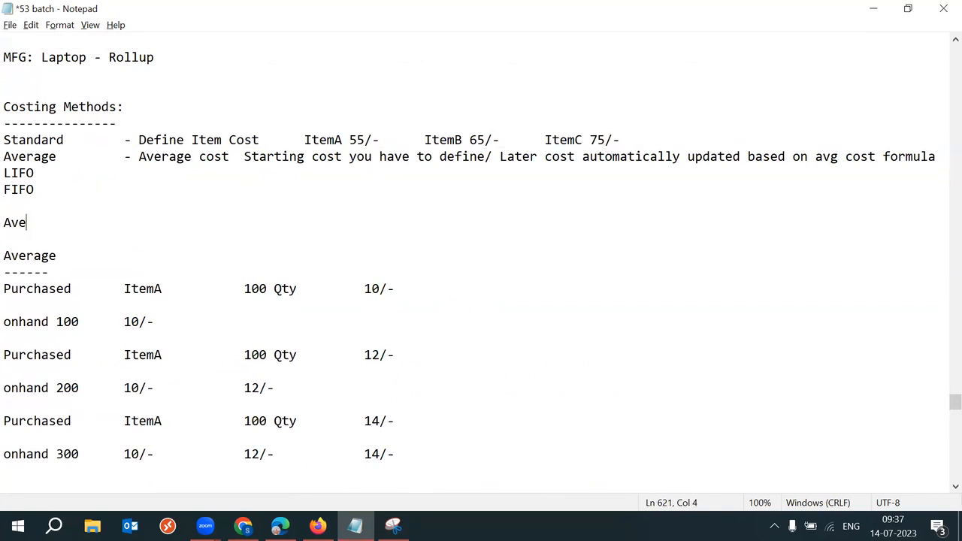
pyautogui.write('rage Formual')
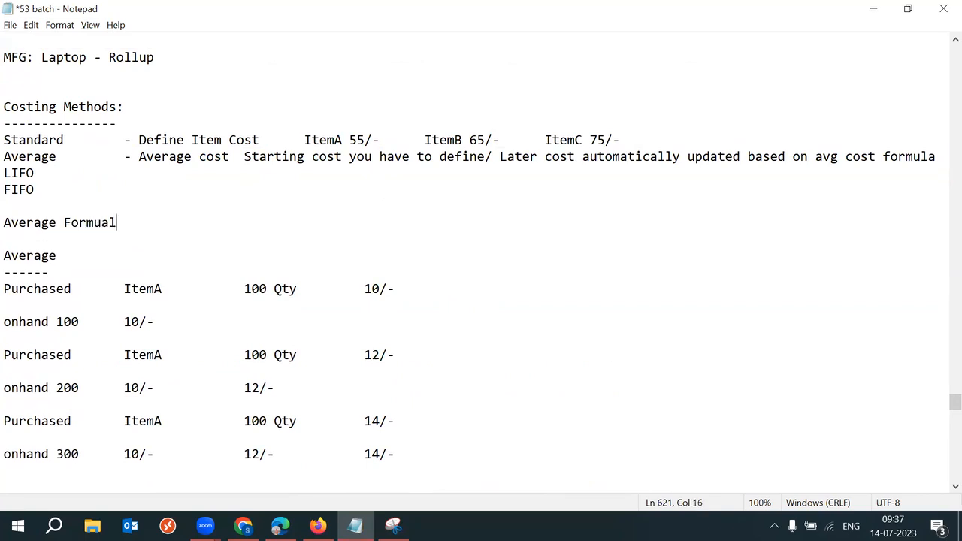
pyautogui.hotkey('ctrl', 's')
pyautogui.press('BackSpace')
pyautogui.press('BackSpace')
pyautogui.write('la:')
pyautogui.press('Return')
pyautogui.press('Tab')
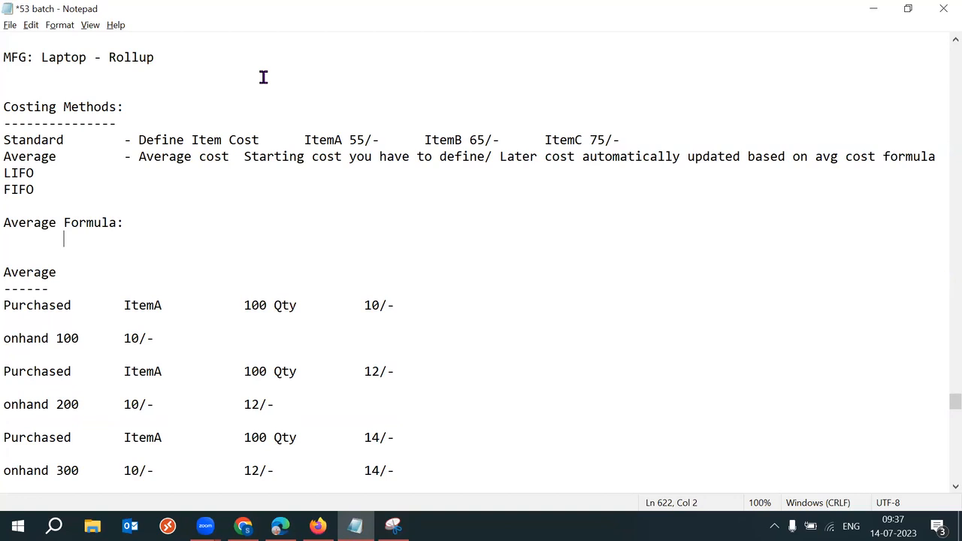
pyautogui.click(209, 227)
pyautogui.hotkey('ctrl', 's')
# Step: Review the onhand 300 line, then put the caret back after 'Average Formula:'
pyautogui.scroll(-3, 941, 410)
pyautogui.moveTo(431, 358); pyautogui.dragTo(12, 337)
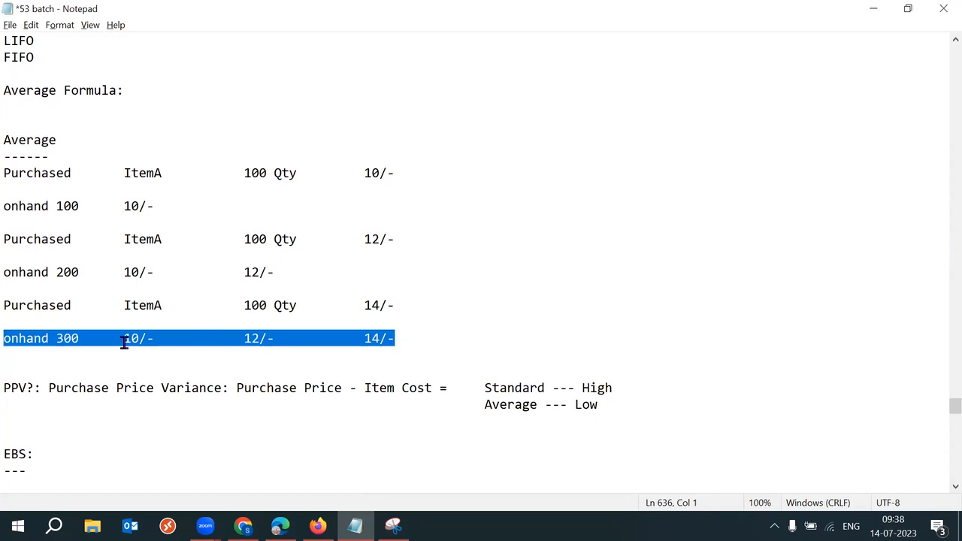
pyautogui.click(89, 351)
pyautogui.moveTo(7, 338); pyautogui.dragTo(149, 338)
pyautogui.moveTo(218, 339); pyautogui.dragTo(576, 336)
pyautogui.scroll(2, 941, 406)
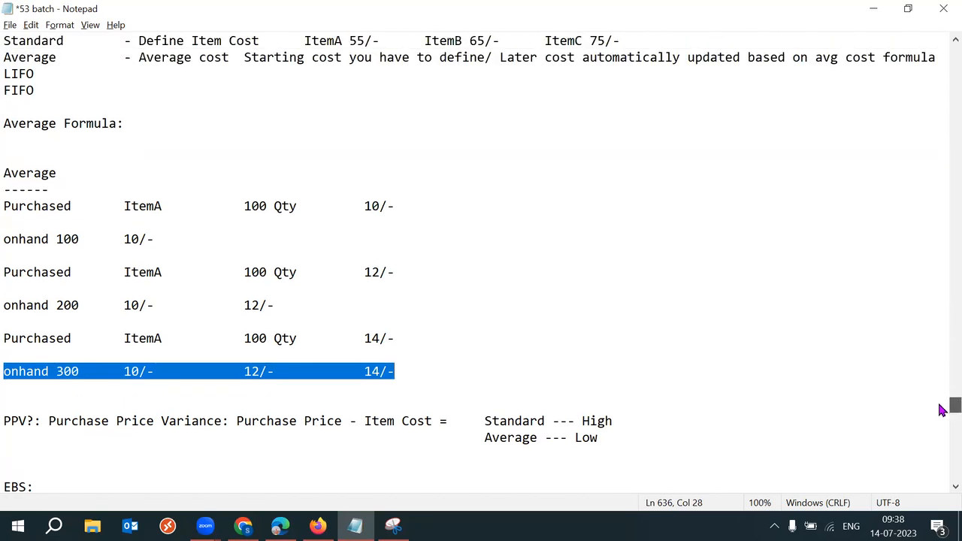
pyautogui.click(169, 127)
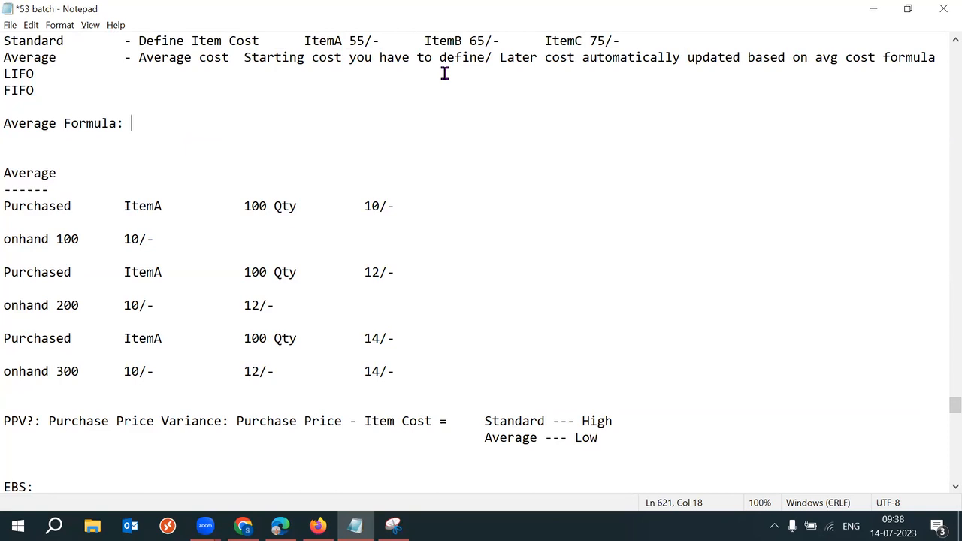
pyautogui.hotkey('alt', 'Tab')
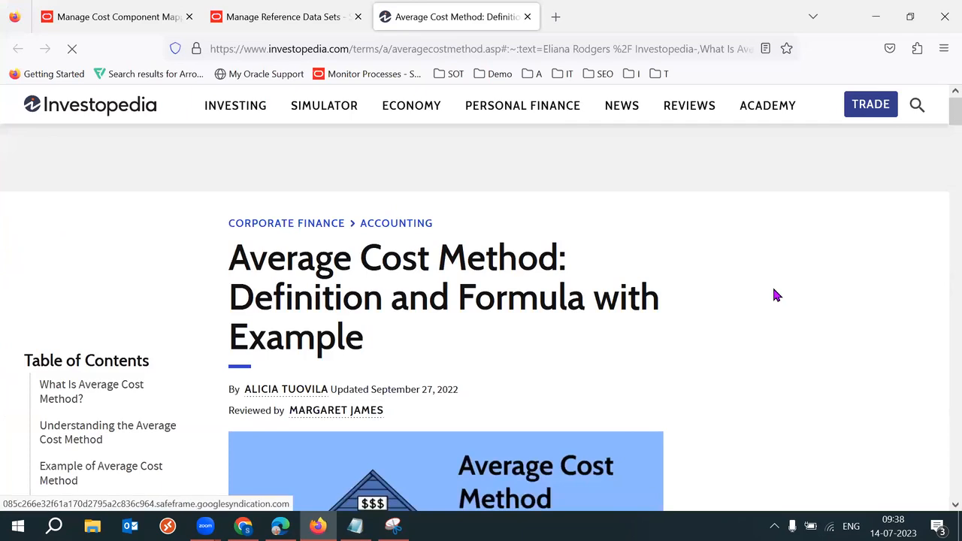
# Step: Study the example's 1/1 purchase (20 at 1,000, $20,000) and 1/18 purchase (15 at $1,020)
pyautogui.moveTo(941, 124); pyautogui.dragTo(941, 265)
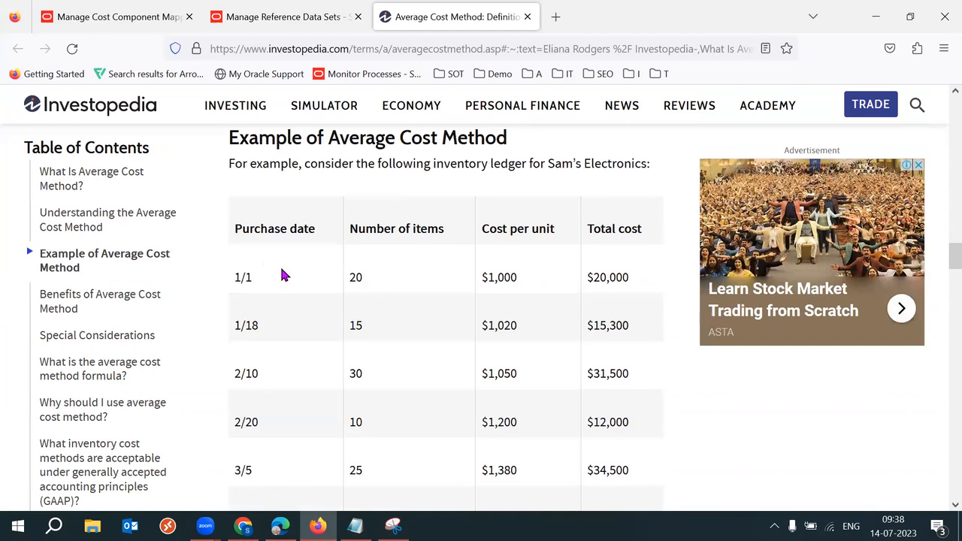
pyautogui.moveTo(314, 288); pyautogui.dragTo(615, 278)
pyautogui.click(615, 277)
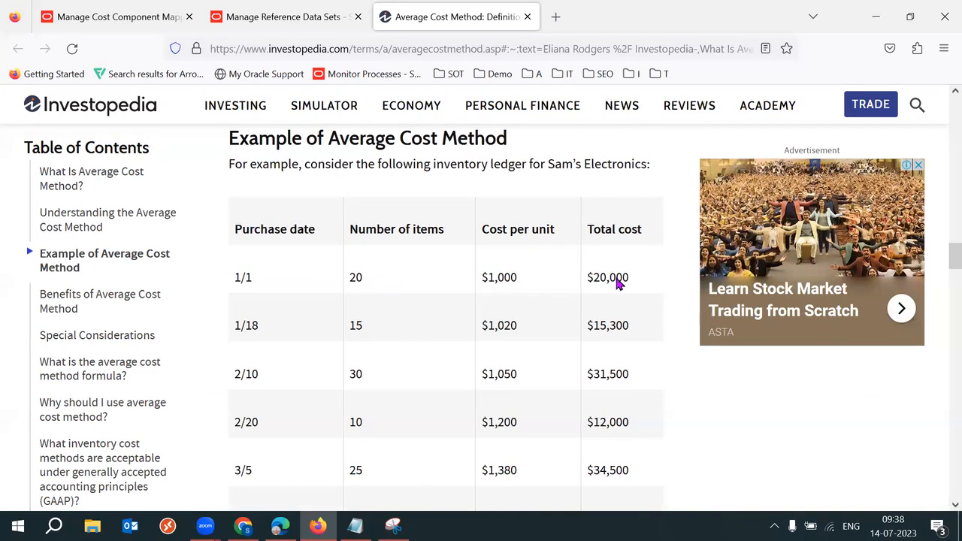
pyautogui.scroll(-1, 617, 278)
pyautogui.doubleClick(353, 238)
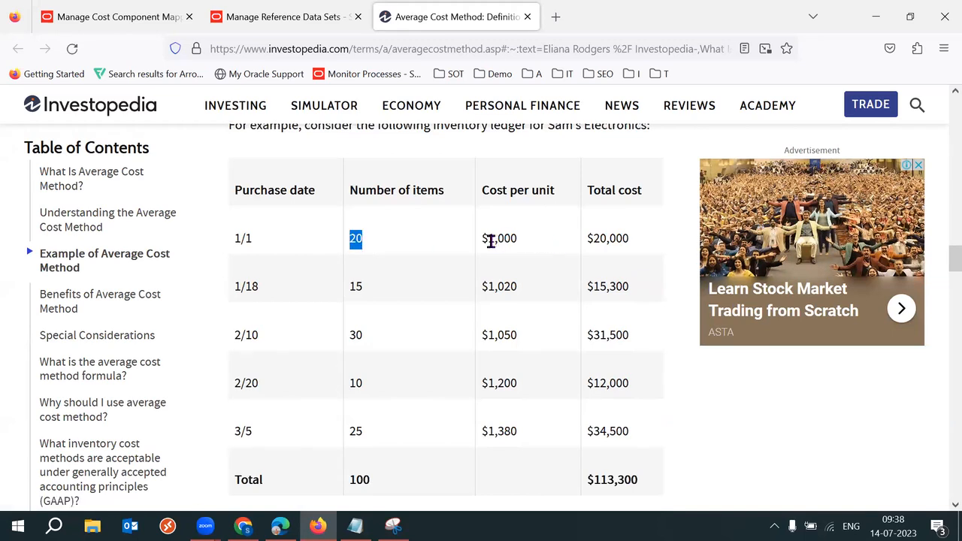
pyautogui.moveTo(489, 240); pyautogui.dragTo(521, 245)
pyautogui.moveTo(599, 238); pyautogui.dragTo(606, 239)
pyautogui.moveTo(233, 287); pyautogui.dragTo(256, 286)
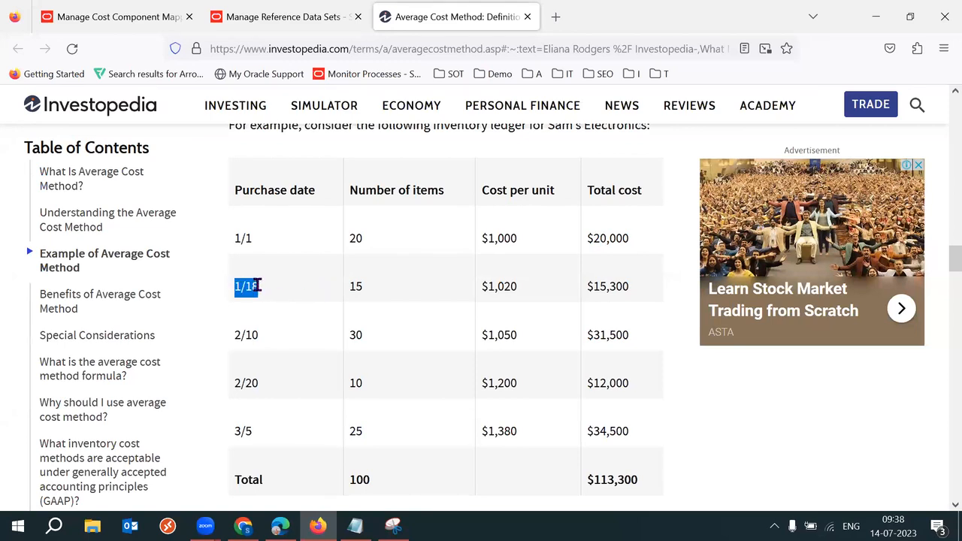
pyautogui.doubleClick(254, 287)
pyautogui.doubleClick(357, 287)
pyautogui.doubleClick(498, 288)
pyautogui.doubleClick(498, 289)
pyautogui.click(531, 412)
# Step: Pick out the table totals: quantity 100 and total cost $113,300
pyautogui.scroll(-3, 531, 412)
pyautogui.doubleClick(361, 364)
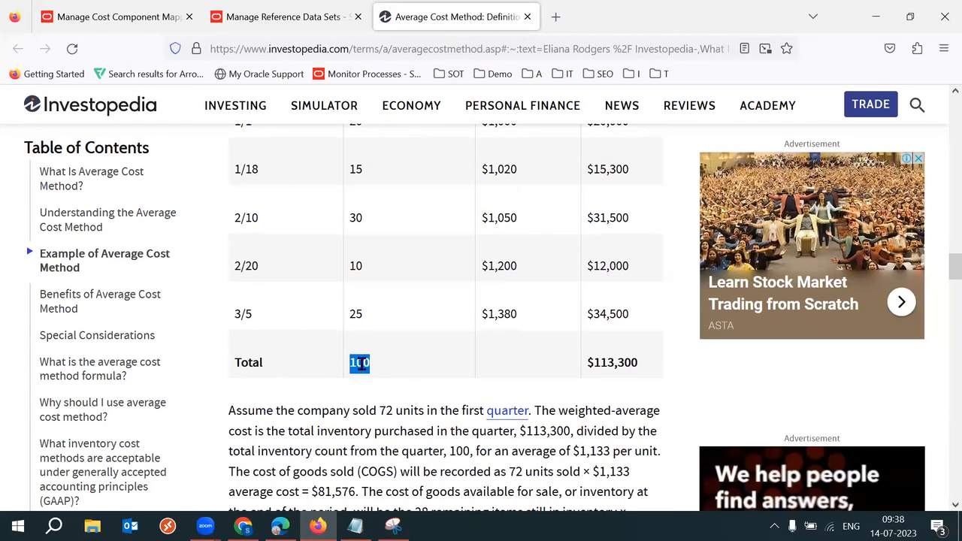
pyautogui.doubleClick(360, 363)
pyautogui.tripleClick(617, 364)
pyautogui.tripleClick(617, 363)
pyautogui.doubleClick(372, 364)
pyautogui.click(373, 408)
# Step: Read the worked paragraph: $113,300 over 100 units gives $1,133 per unit
pyautogui.scroll(-3, 372, 402)
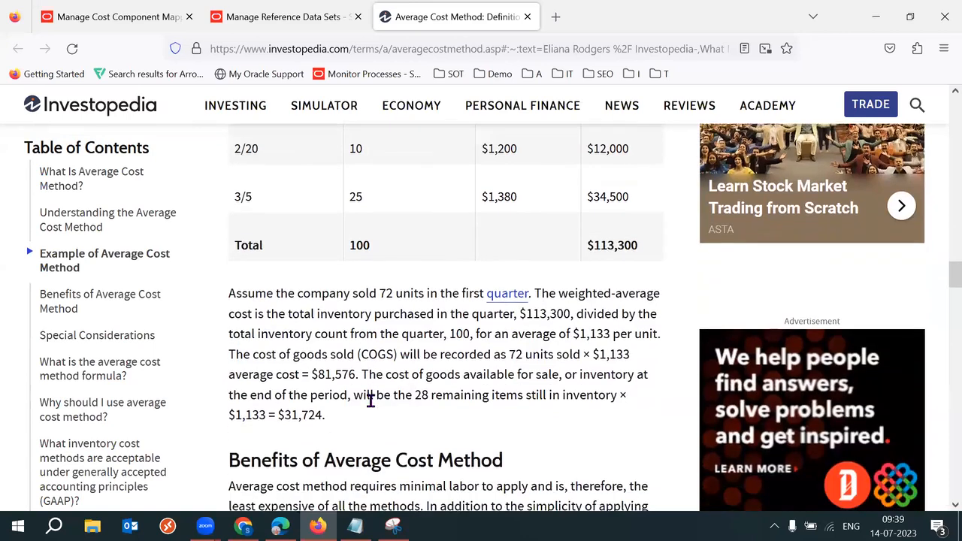
pyautogui.moveTo(566, 254); pyautogui.dragTo(593, 271)
pyautogui.click(527, 292)
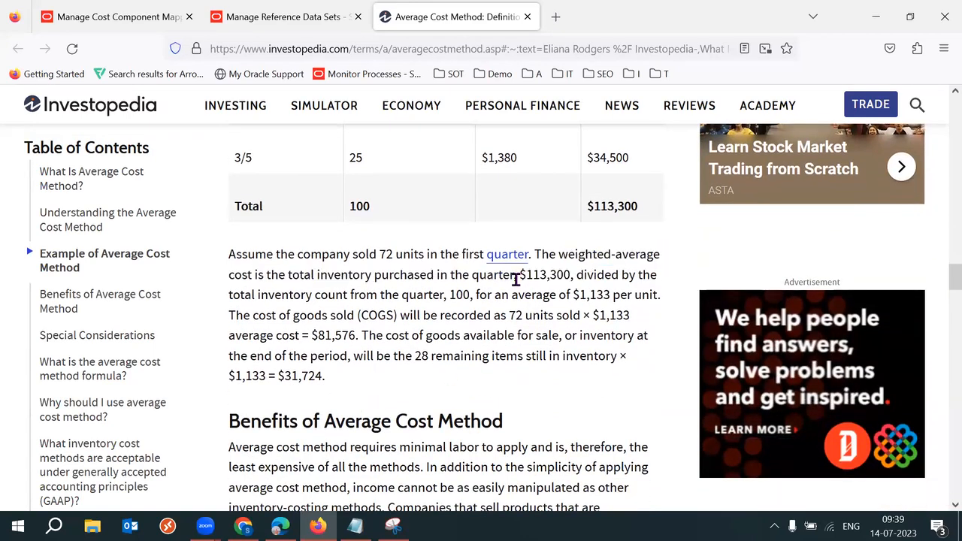
pyautogui.moveTo(320, 275); pyautogui.dragTo(441, 275)
pyautogui.moveTo(520, 275); pyautogui.dragTo(557, 275)
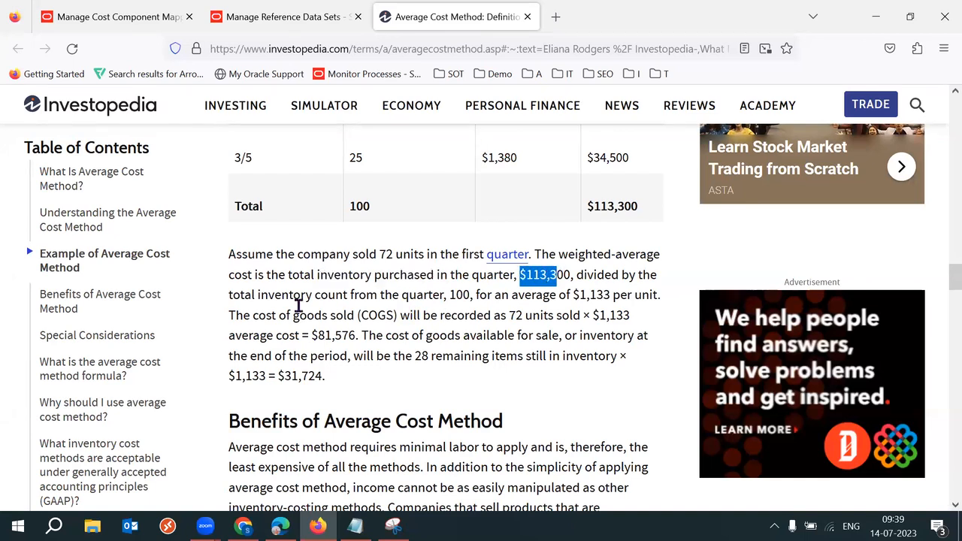
pyautogui.moveTo(261, 295); pyautogui.dragTo(449, 294)
pyautogui.click(461, 294)
pyautogui.doubleClick(461, 294)
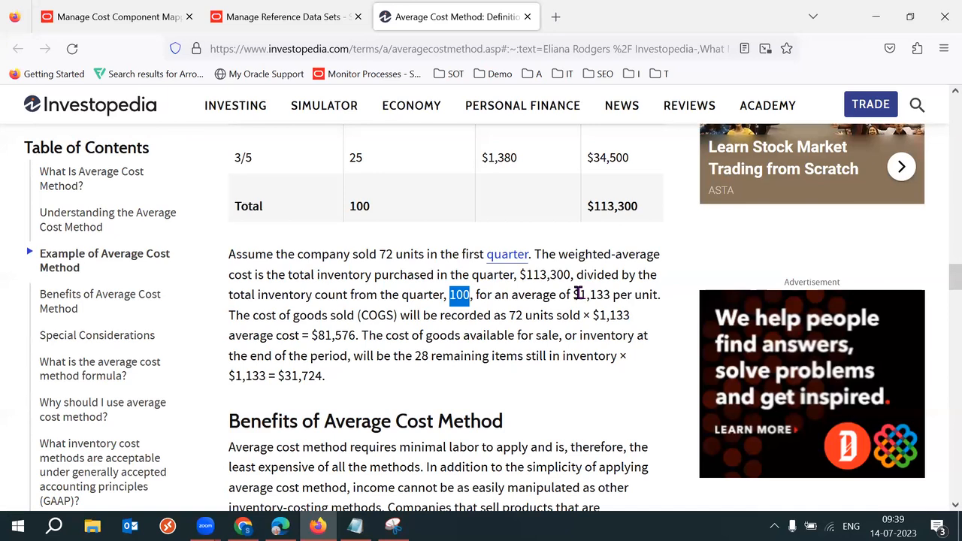
pyautogui.moveTo(573, 294); pyautogui.dragTo(659, 294)
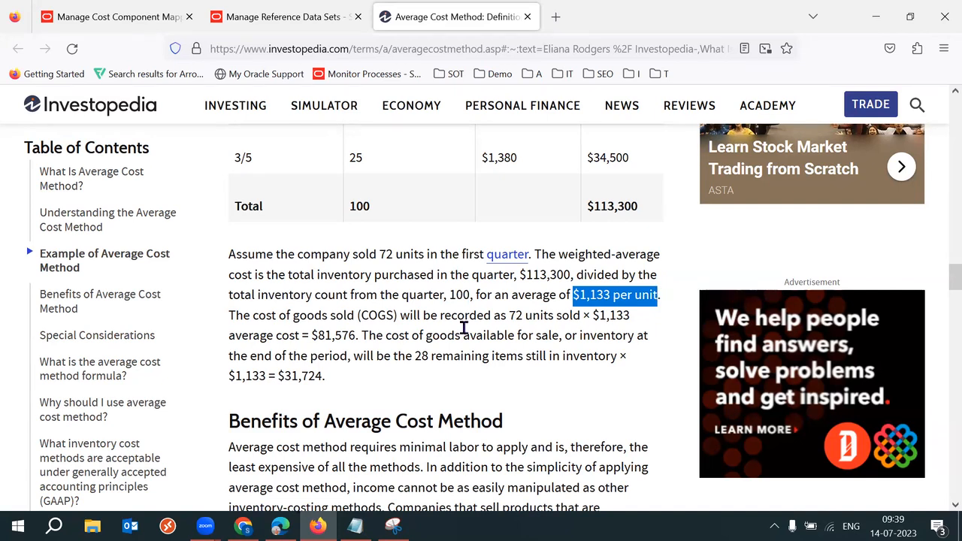
# Step: Read the cost of goods sold sentence for the 72 units sold, then return to Notepad
pyautogui.moveTo(429, 317); pyautogui.dragTo(516, 316)
pyautogui.click(510, 315)
pyautogui.doubleClick(516, 316)
pyautogui.click(494, 323)
pyautogui.moveTo(276, 319); pyautogui.dragTo(367, 319)
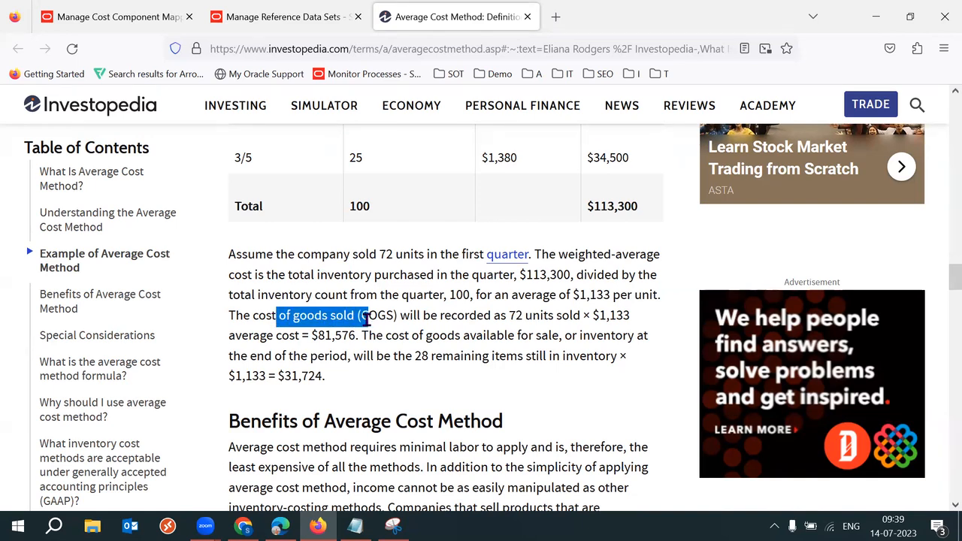
pyautogui.click(355, 525)
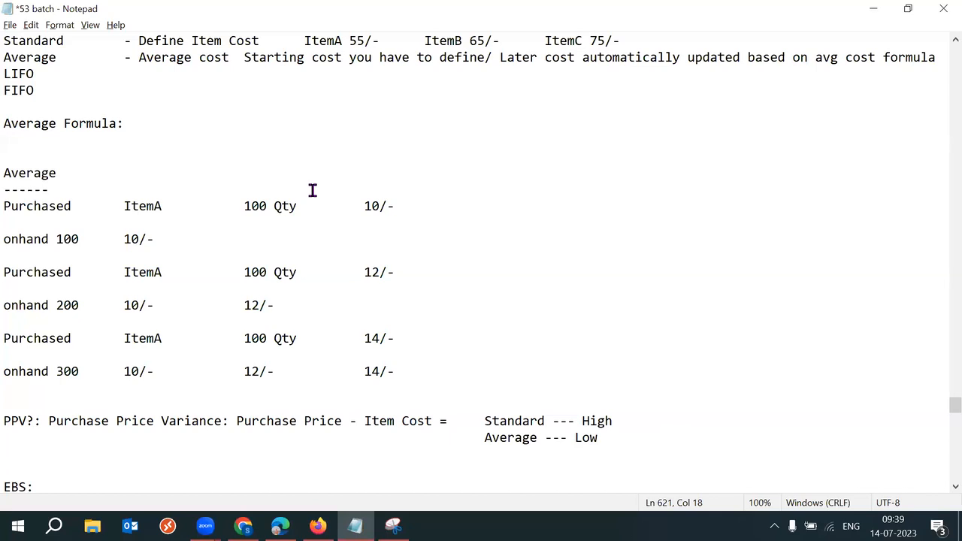
# Step: Complete the line as 'Average Formula: Total Price/Total Qty', checking the article once
pyautogui.write('To')
pyautogui.write('ta')
pyautogui.write('l Q')
pyautogui.write('ty')
pyautogui.write('/Ttoa')
pyautogui.press('BackSpace')
pyautogui.press('BackSpace')
pyautogui.press('BackSpace')
pyautogui.write('otal ')
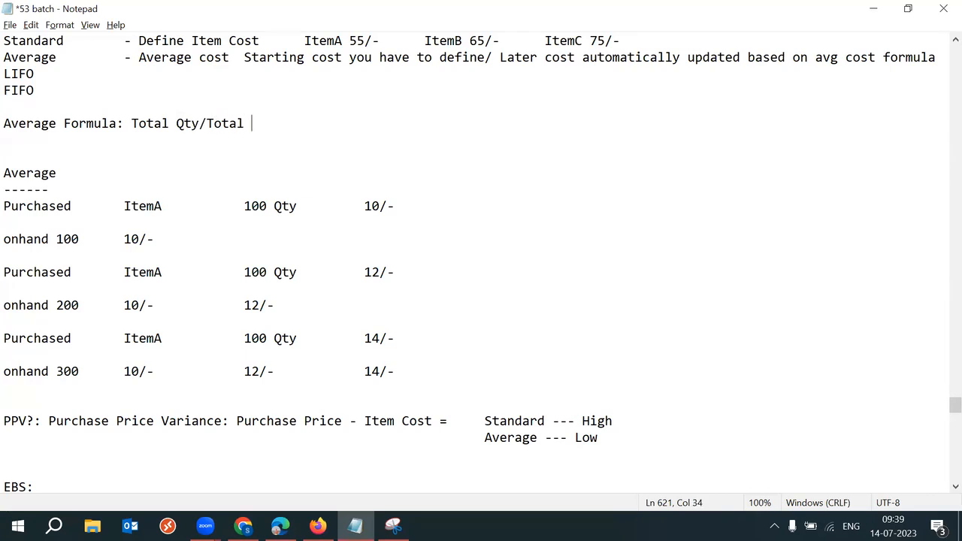
pyautogui.write('Price')
pyautogui.hotkey('alt', 'Tab')
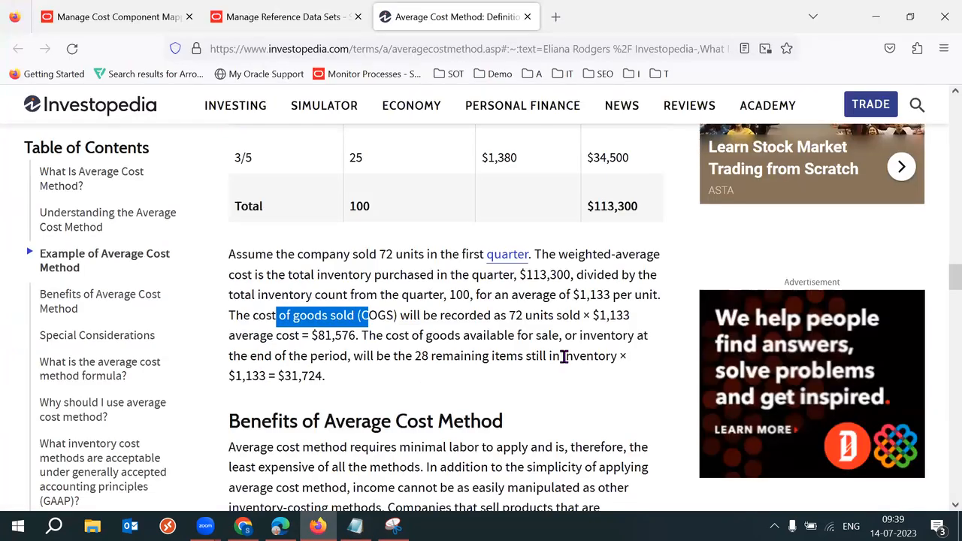
pyautogui.hotkey('alt', 'Tab')
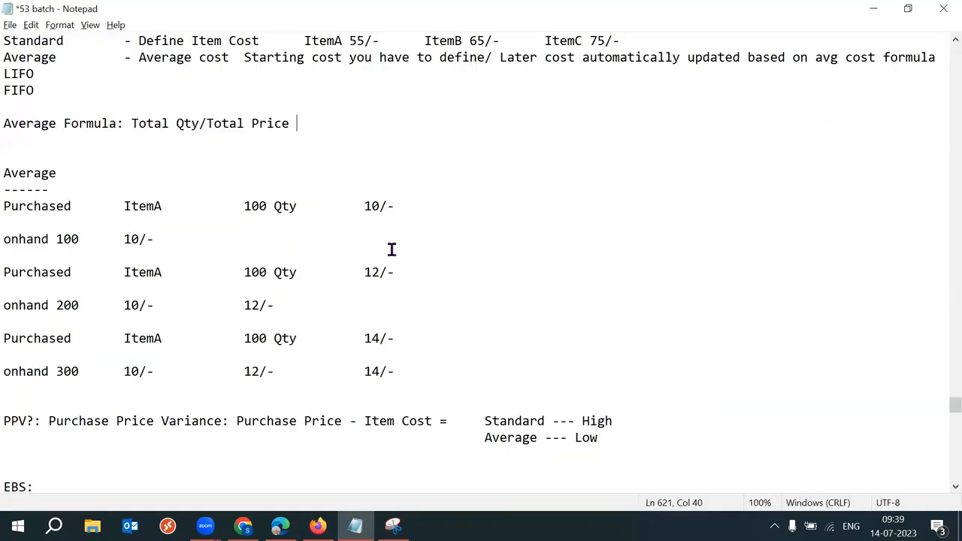
pyautogui.click(198, 123)
pyautogui.press('BackSpace')
pyautogui.press('BackSpace')
pyautogui.press('BackSpace')
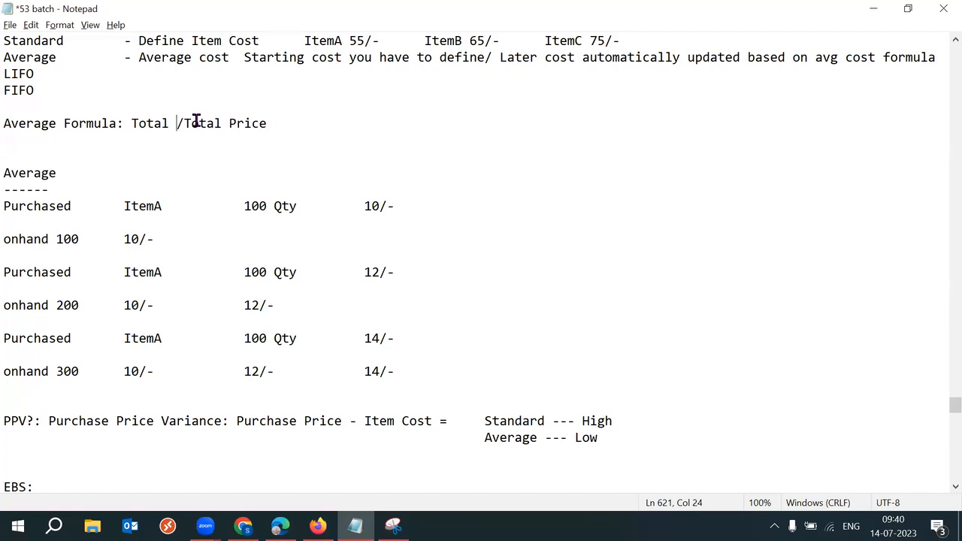
pyautogui.write('Price')
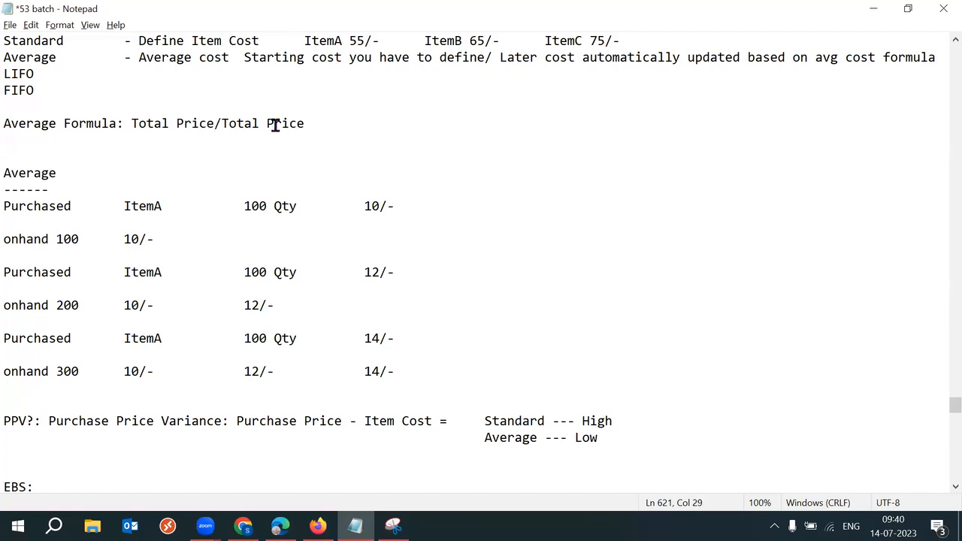
pyautogui.doubleClick(309, 126)
pyautogui.write('Qty')
# Step: Launch the Calculator with Win+R and 'calc'
pyautogui.press('super+r')
pyautogui.write('calc')
pyautogui.press('Return')
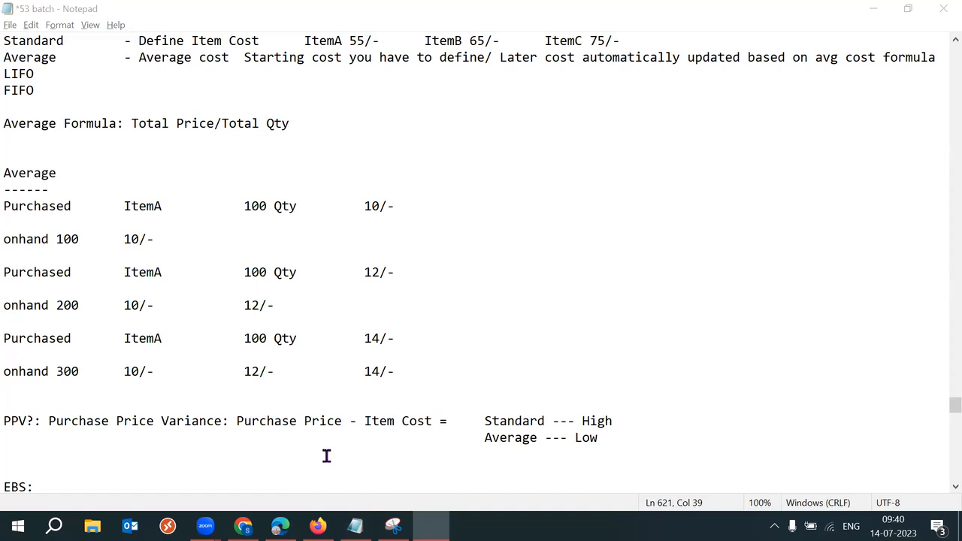
pyautogui.click(243, 525)
# Step: Copy the $113,300 table total into the Calculator
pyautogui.click(243, 525)
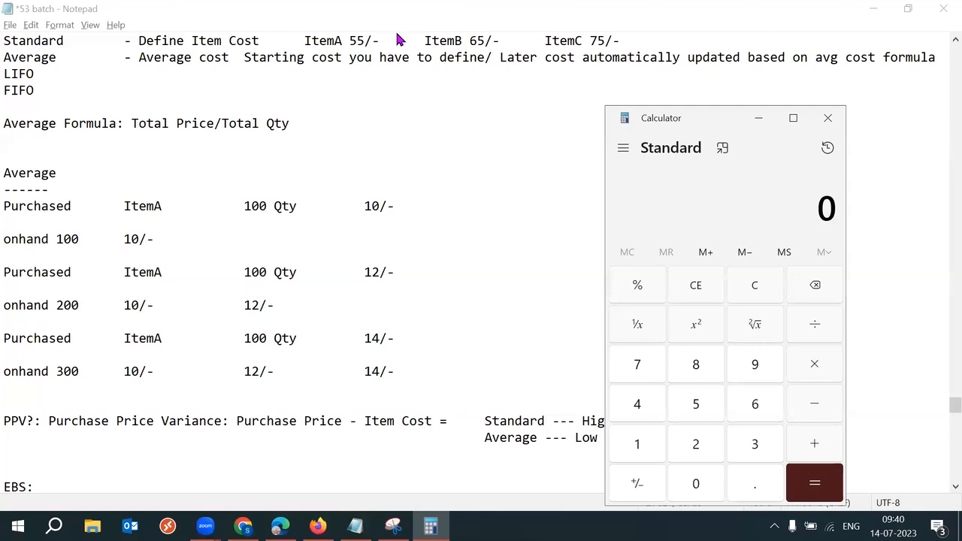
pyautogui.hotkey('alt', 'Tab')
pyautogui.moveTo(450, 294); pyautogui.dragTo(463, 294)
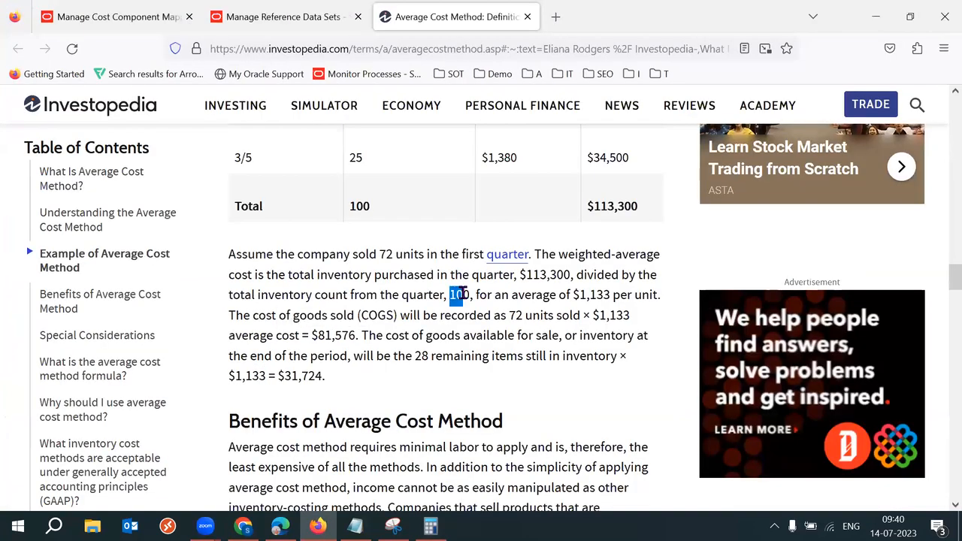
pyautogui.click(406, 205)
pyautogui.scroll(-1, 405, 205)
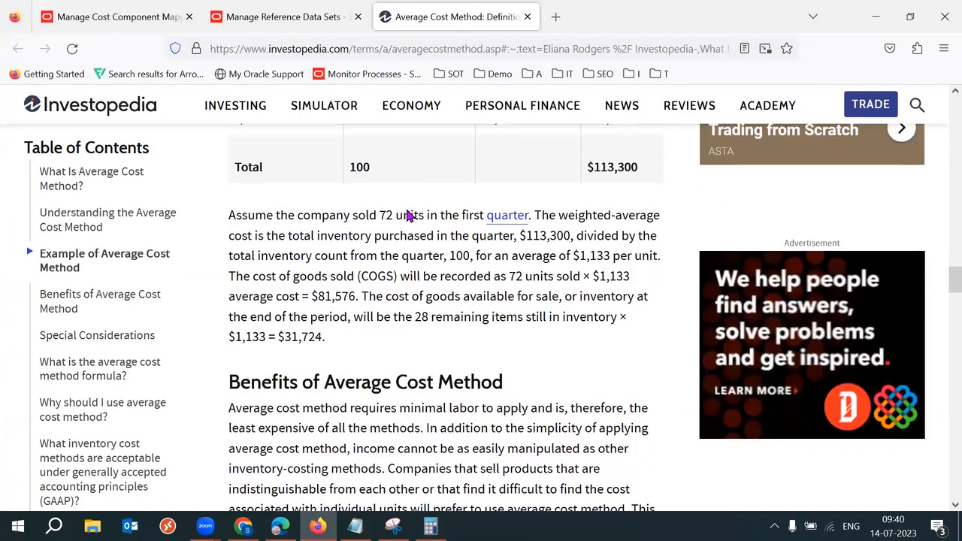
pyautogui.scroll(5, 406, 211)
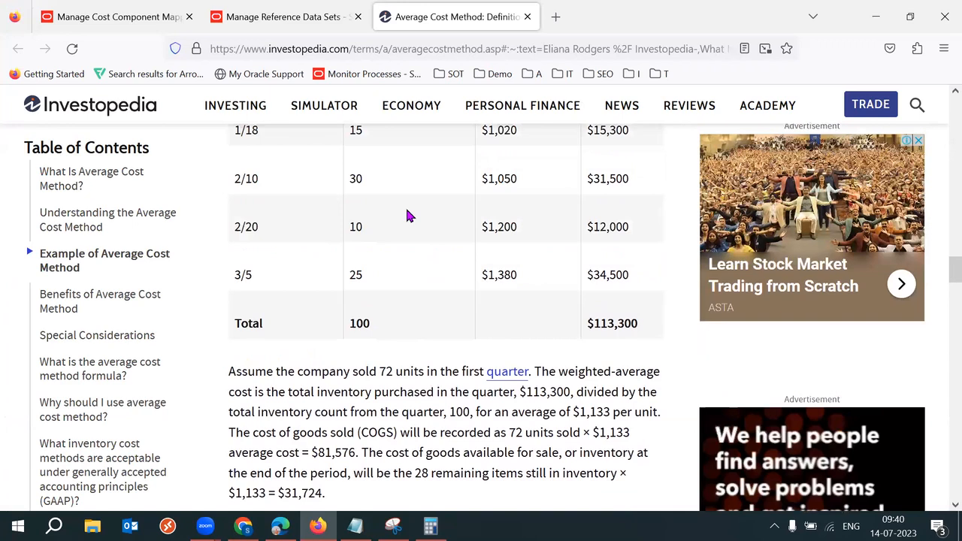
pyautogui.scroll(1, 410, 217)
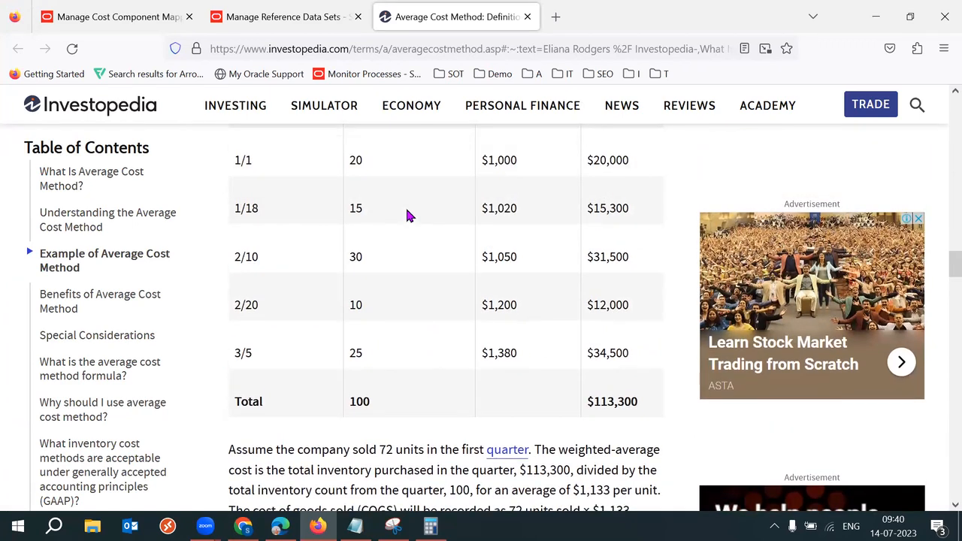
pyautogui.scroll(1, 407, 212)
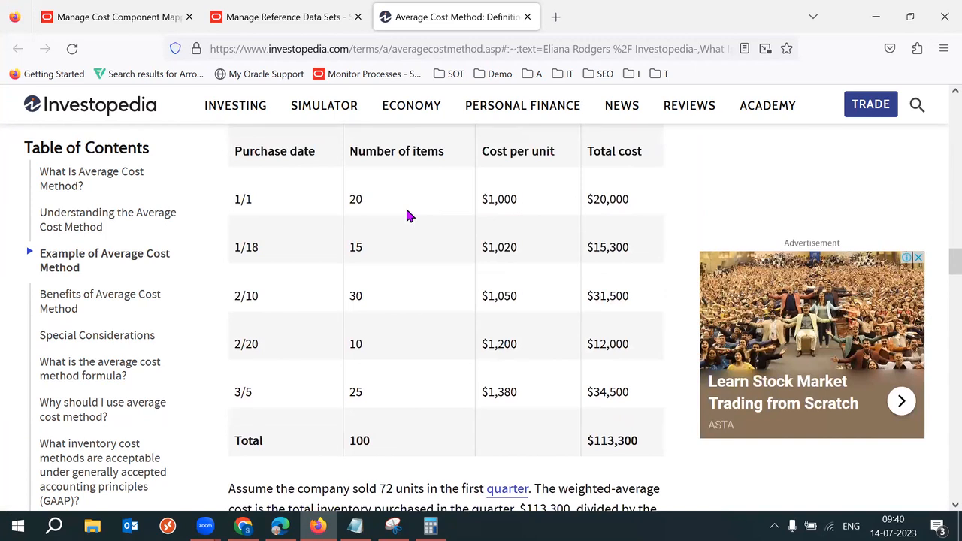
pyautogui.tripleClick(620, 443)
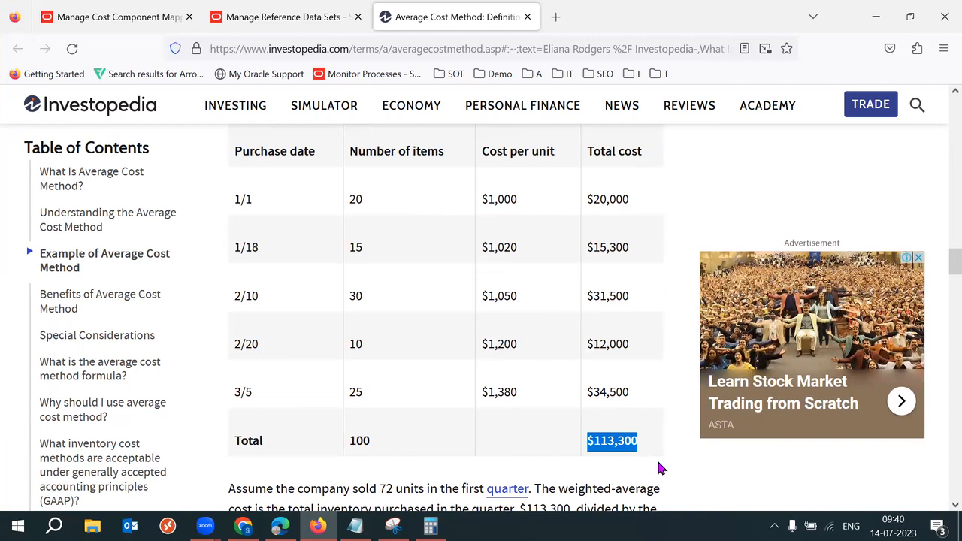
pyautogui.scroll(-3, 659, 468)
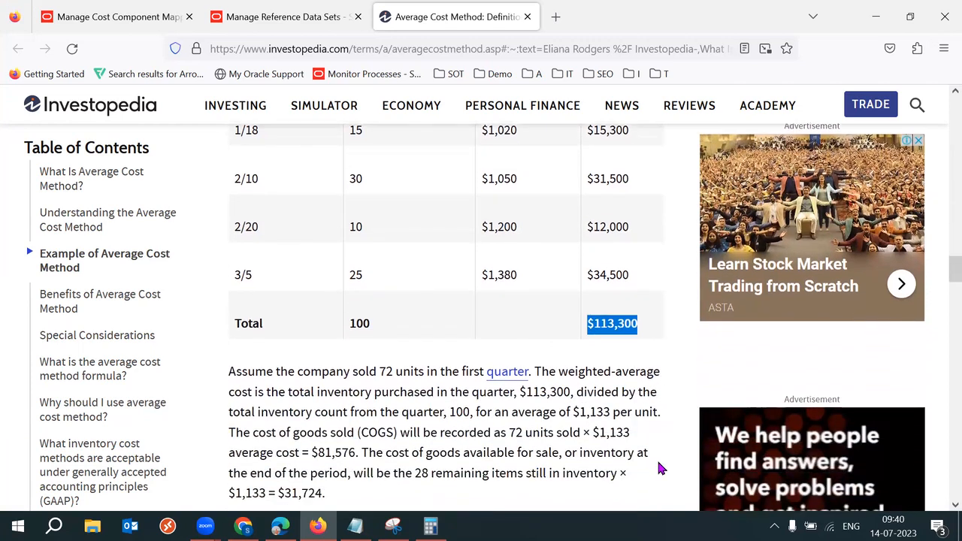
pyautogui.scroll(-1, 659, 468)
pyautogui.click(430, 526)
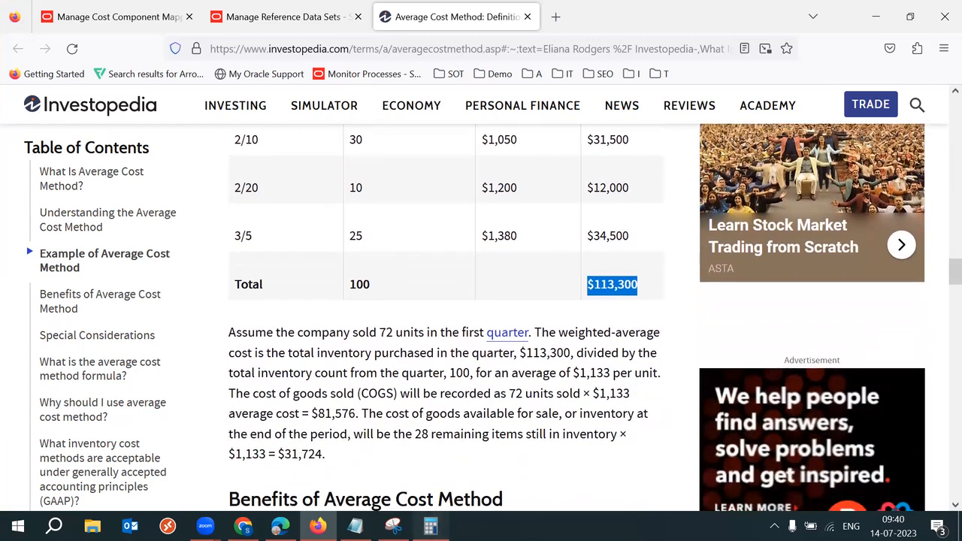
pyautogui.write('1,13,300')
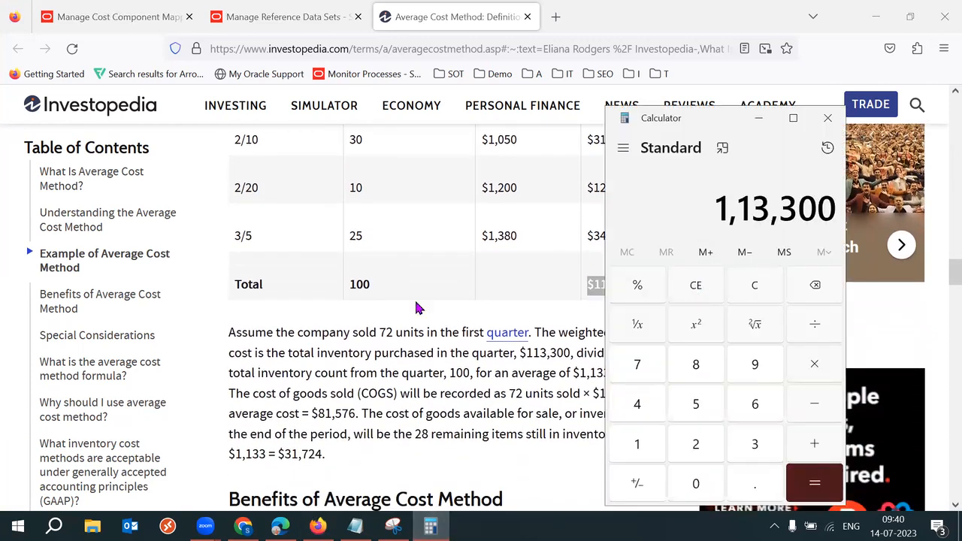
# Step: Paste the total quantity 100 into the Calculator, then reset its entry to 0
pyautogui.doubleClick(359, 284)
pyautogui.hotkey('ctrl', 'c')
pyautogui.click(430, 526)
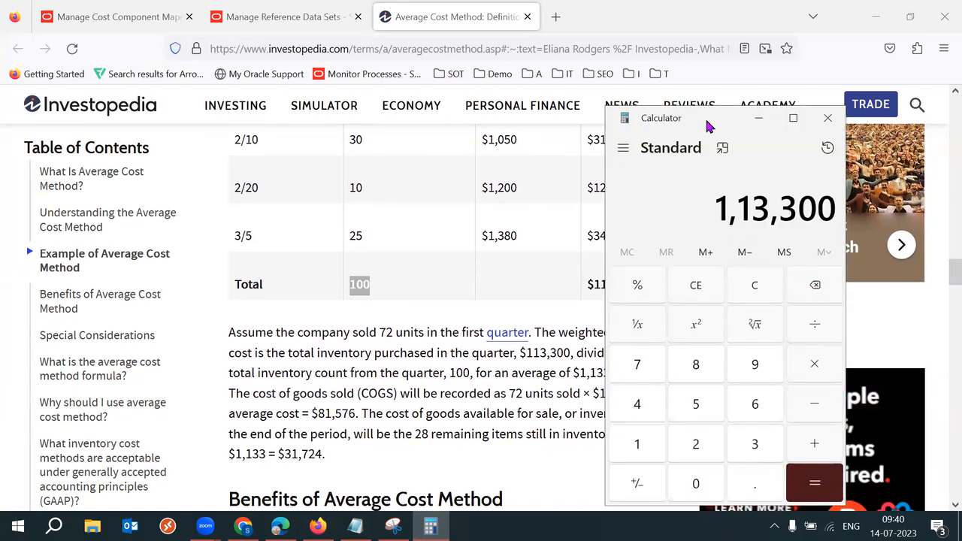
pyautogui.moveTo(708, 123); pyautogui.dragTo(708, 109)
pyautogui.click(637, 273)
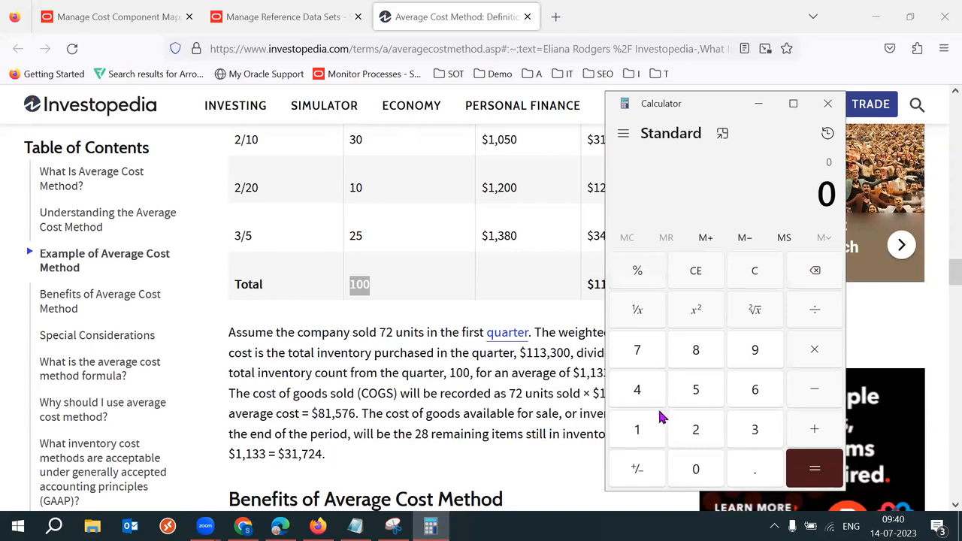
pyautogui.click(756, 273)
pyautogui.hotkey('ctrl', 'v')
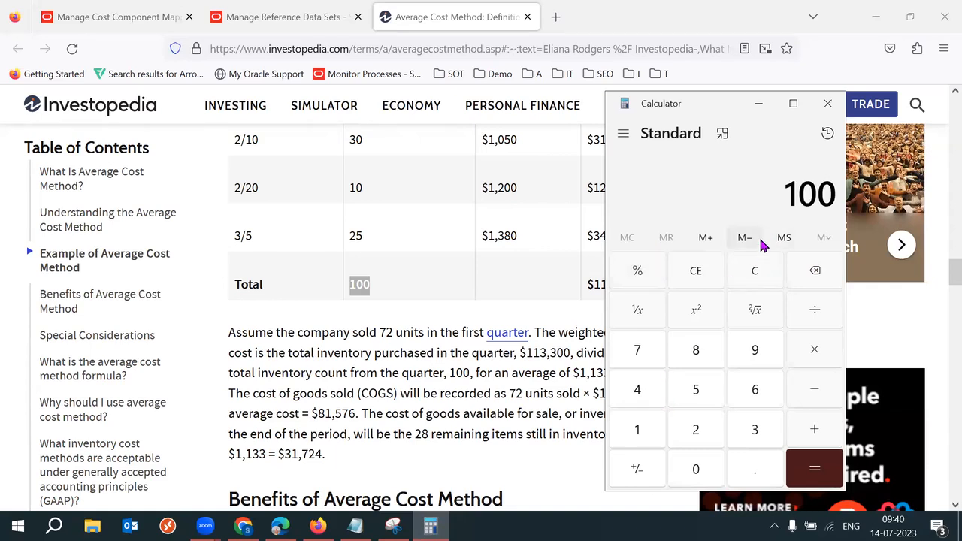
pyautogui.doubleClick(788, 178)
pyautogui.click(788, 179)
pyautogui.press('BackSpace')
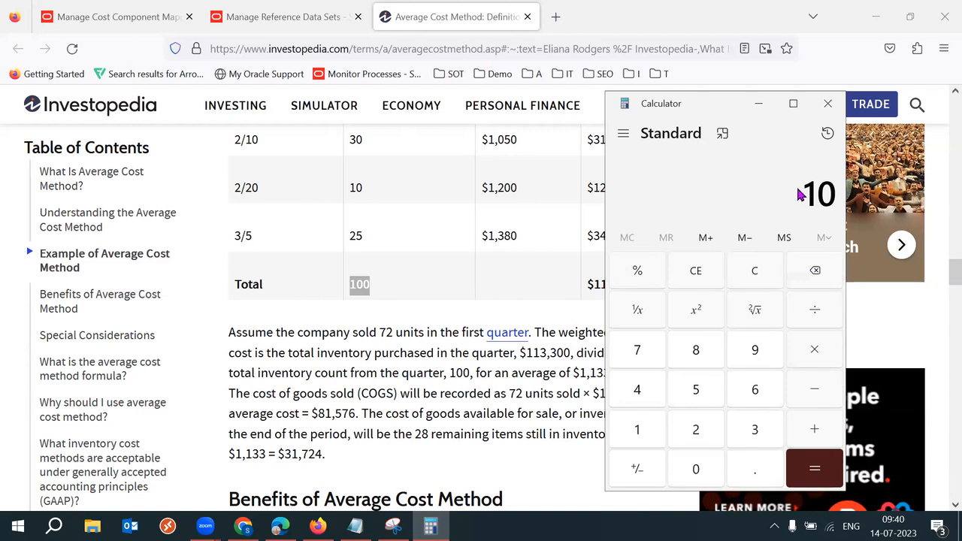
pyautogui.doubleClick(815, 194)
pyautogui.press('Delete')
# Step: Compute 113,300 ÷ 100 = 1,133 in the Calculator, then return to Notepad
pyautogui.click(554, 283)
pyautogui.doubleClick(611, 280)
pyautogui.click(627, 284)
pyautogui.moveTo(637, 284); pyautogui.dragTo(598, 285)
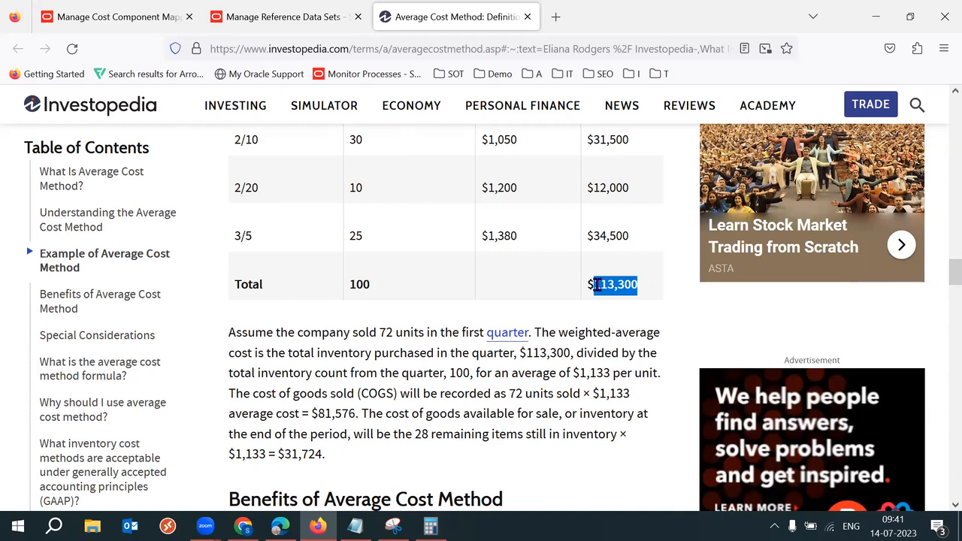
pyautogui.click(430, 527)
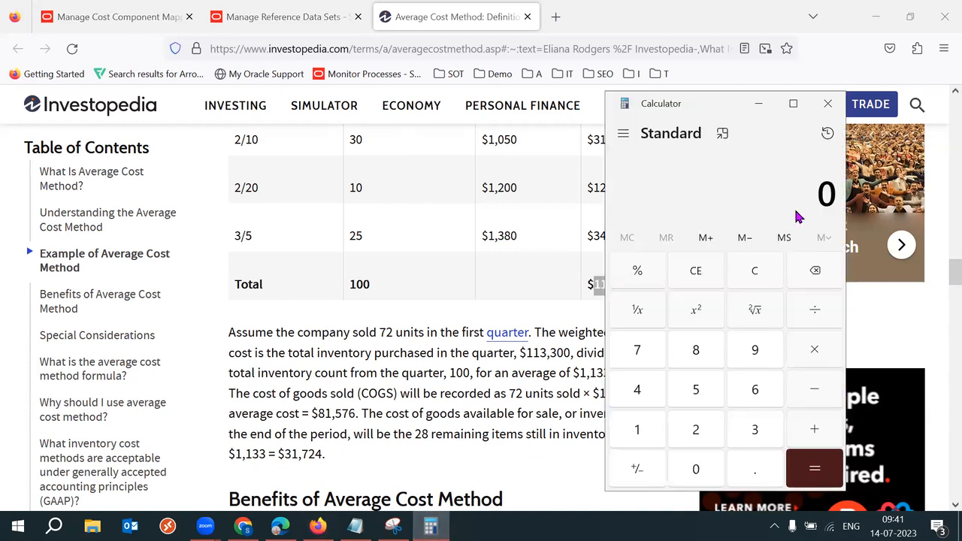
pyautogui.write('1,13,300')
pyautogui.click(819, 320)
pyautogui.click(649, 439)
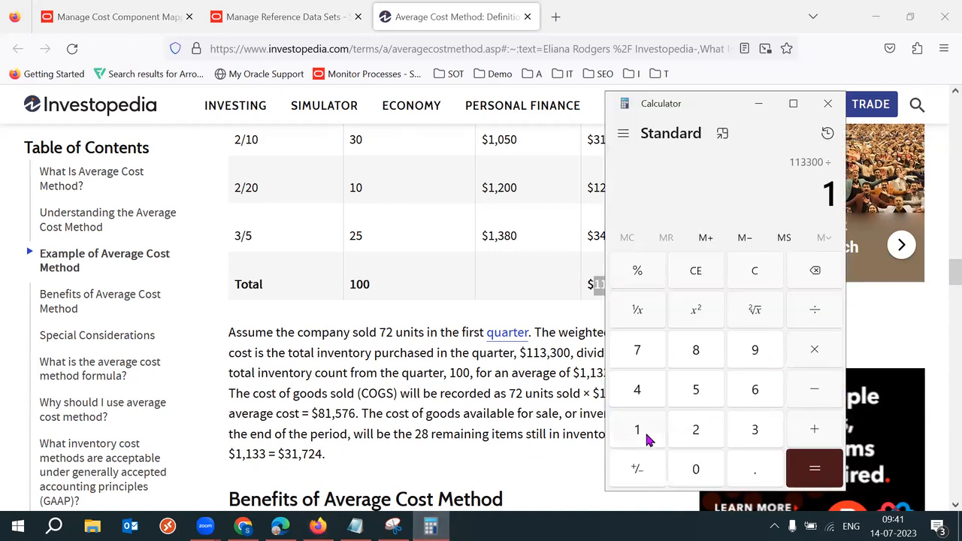
pyautogui.click(690, 469)
pyautogui.click(690, 468)
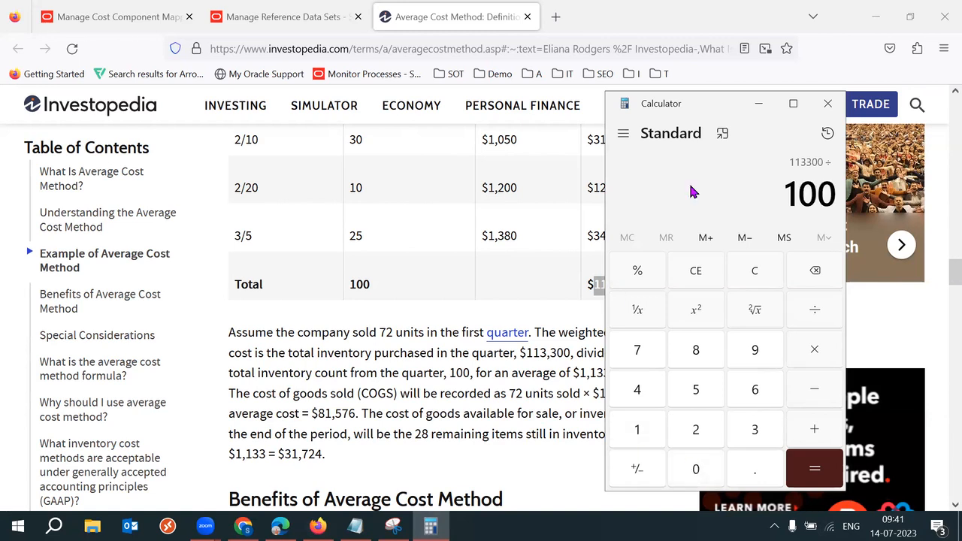
pyautogui.click(811, 468)
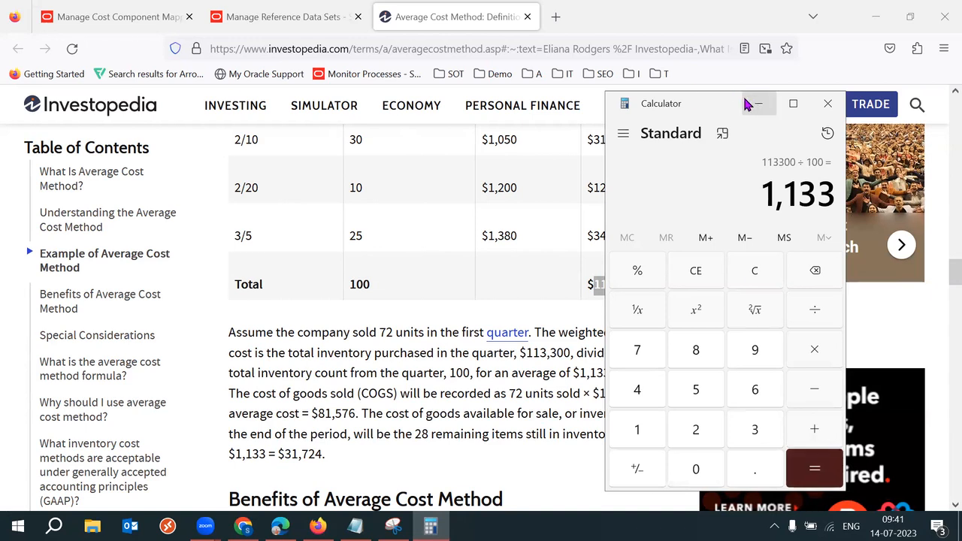
pyautogui.moveTo(706, 99); pyautogui.dragTo(778, 102)
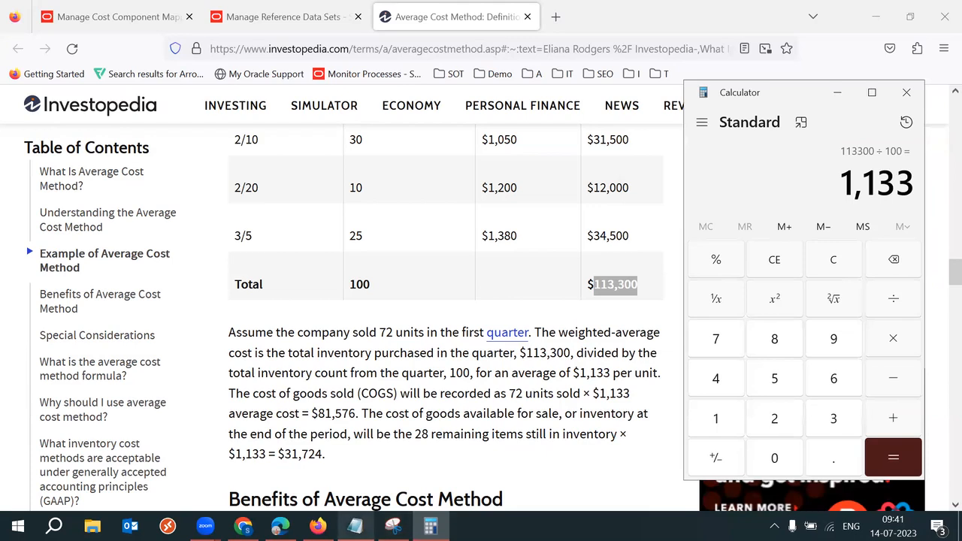
pyautogui.click(354, 527)
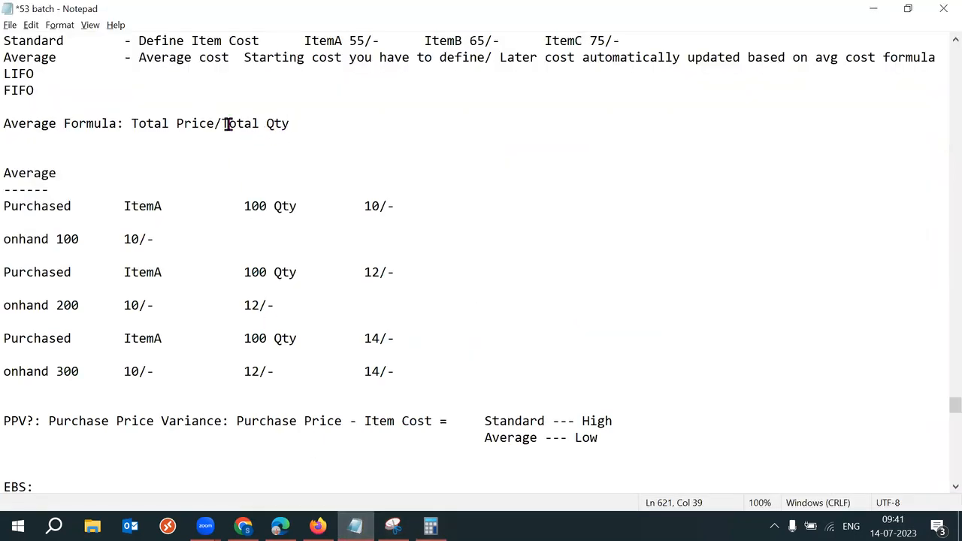
# Step: Save the costing notes and bring the Investopedia article back up
pyautogui.hotkey('ctrl', 's')
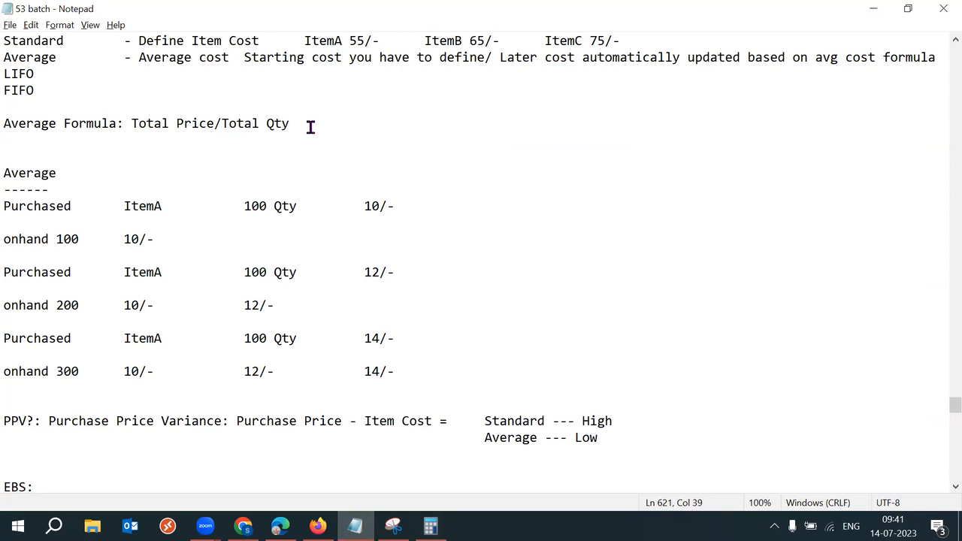
pyautogui.hotkey('alt', 'Tab')
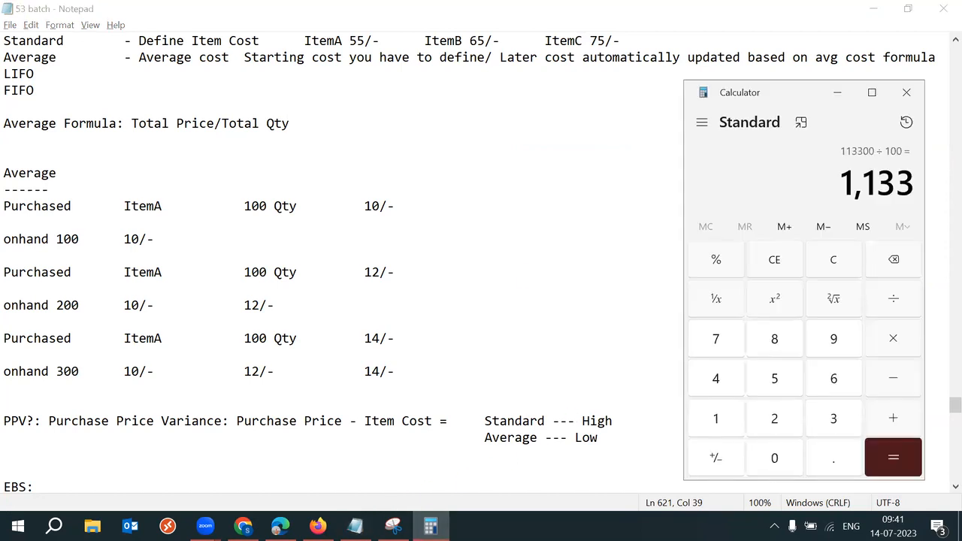
pyautogui.click(318, 526)
pyautogui.click(602, 441)
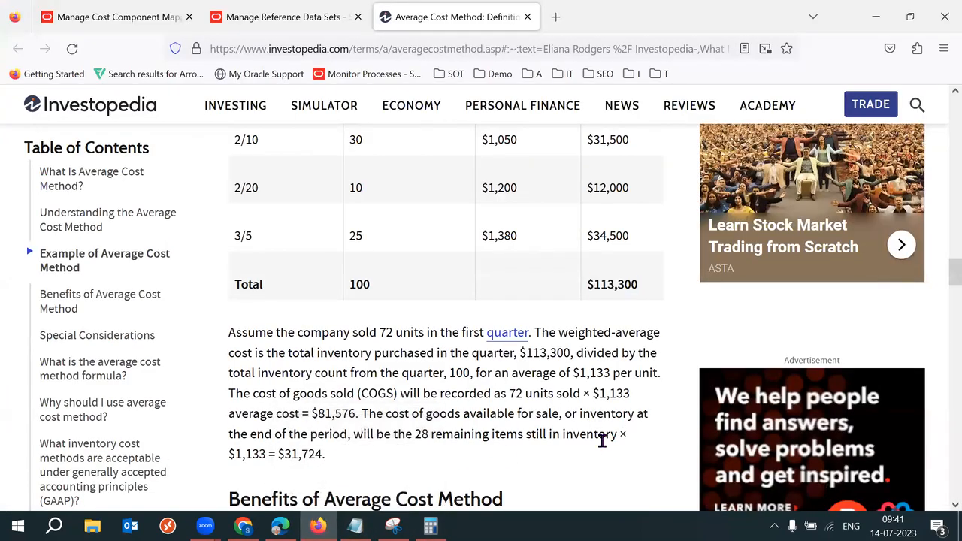
pyautogui.scroll(-3, 602, 441)
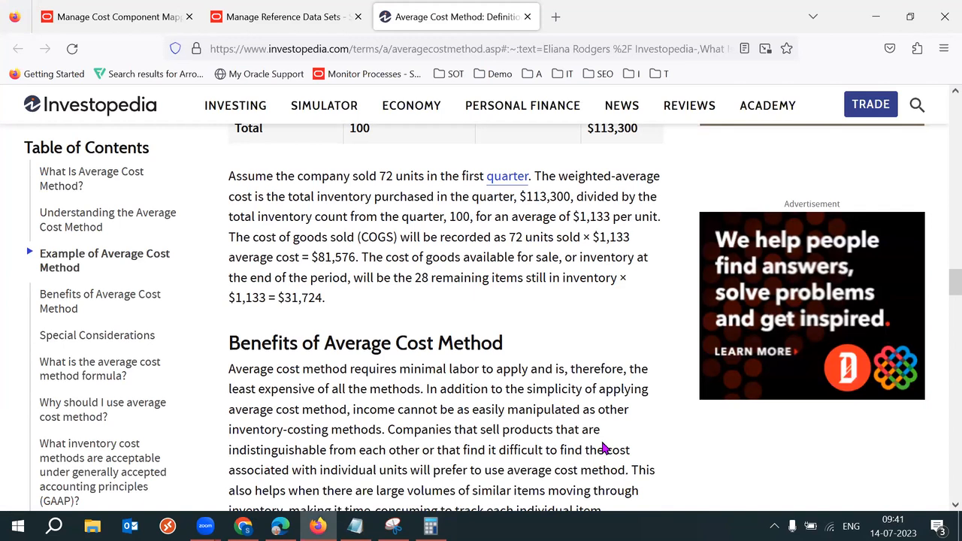
# Step: Go over the COGS of $81,576 and the ending inventory of $31,724
pyautogui.moveTo(230, 238); pyautogui.dragTo(419, 254)
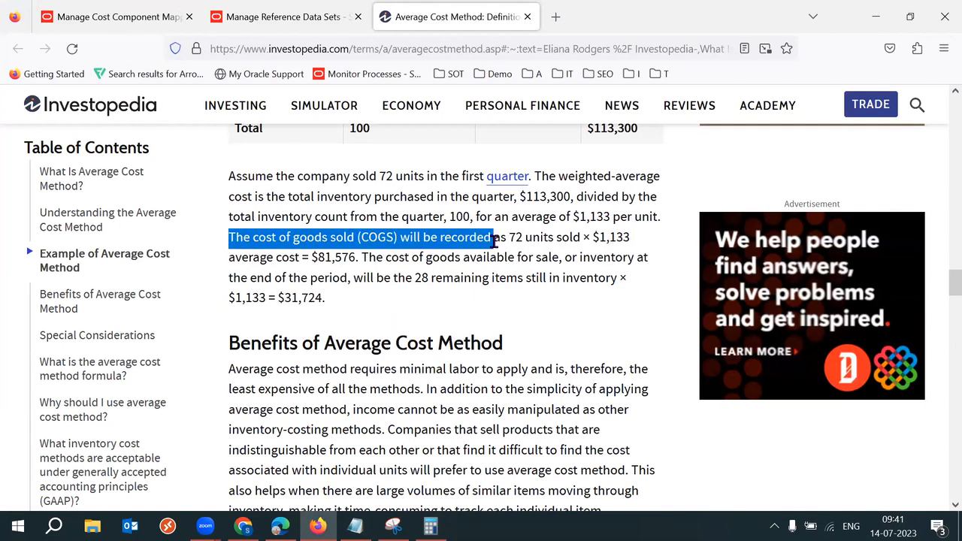
pyautogui.click(409, 255)
pyautogui.moveTo(345, 239); pyautogui.dragTo(624, 238)
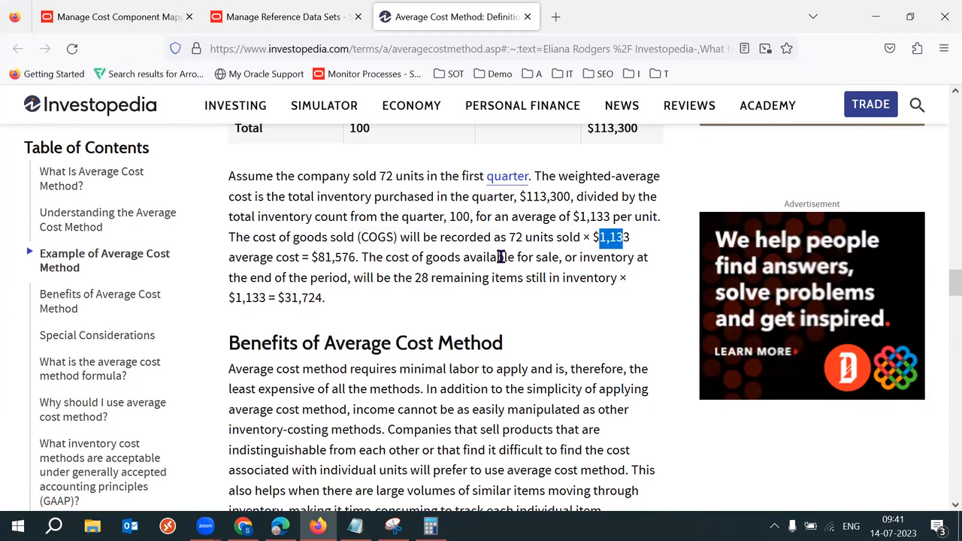
pyautogui.moveTo(318, 257); pyautogui.dragTo(344, 257)
pyautogui.moveTo(440, 256); pyautogui.dragTo(530, 257)
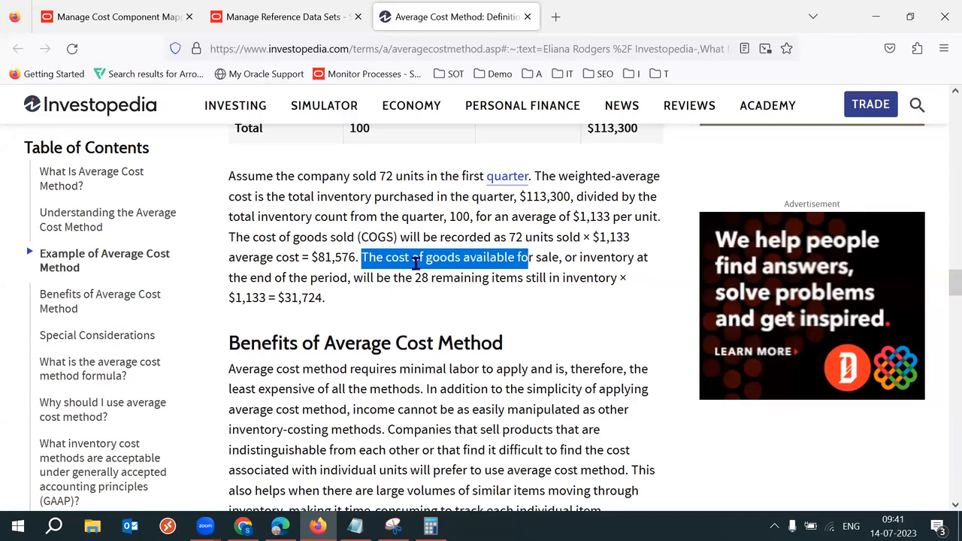
pyautogui.moveTo(265, 277); pyautogui.dragTo(559, 278)
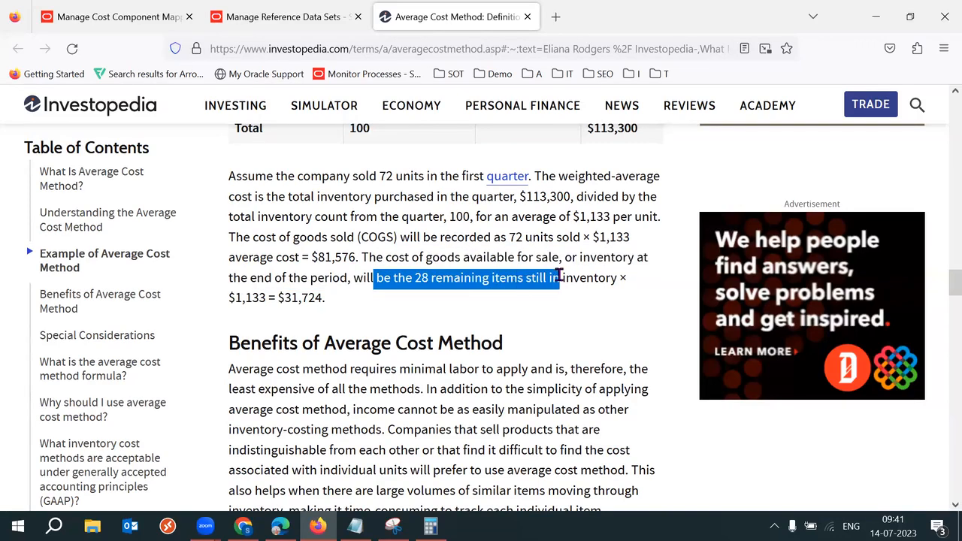
pyautogui.moveTo(281, 298); pyautogui.dragTo(328, 298)
pyautogui.click(529, 293)
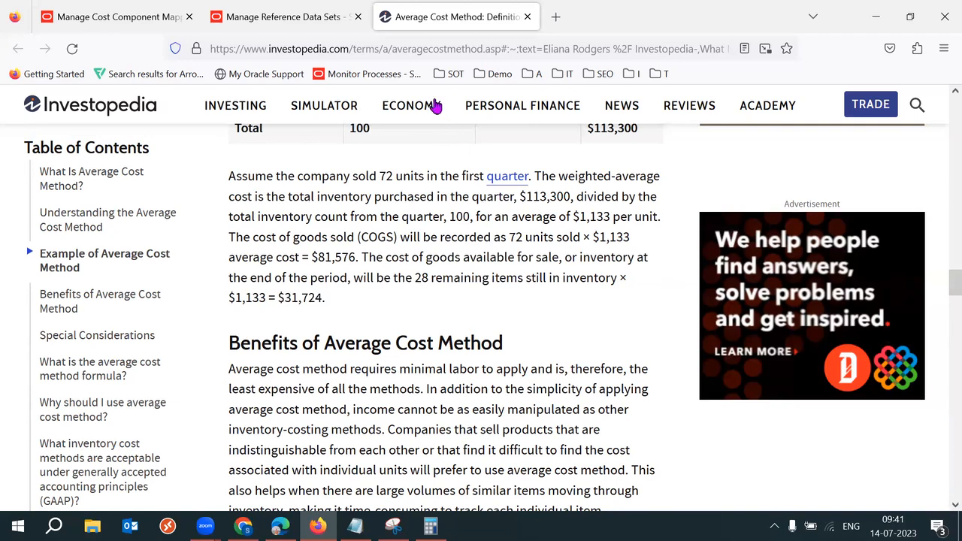
# Step: Glance at the Manage Reference Data Sets page, then return to the Average Cost Method article
pyautogui.moveTo(436, 106)
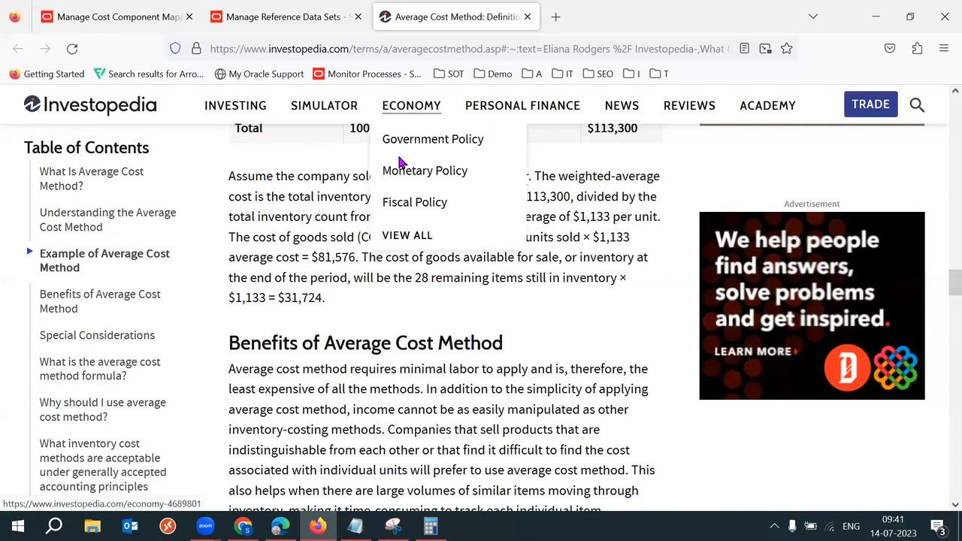
pyautogui.hotkey('alt', 'Tab')
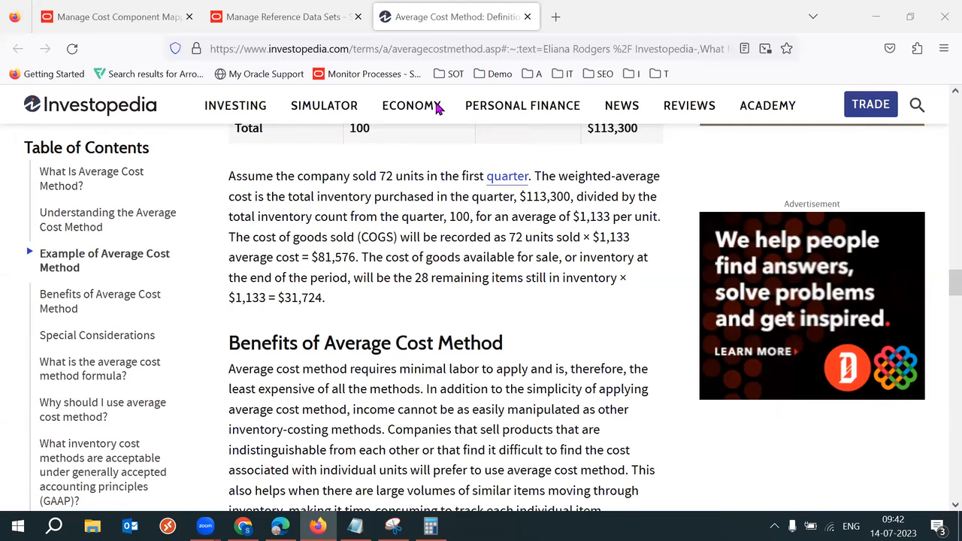
pyautogui.click(315, 12)
pyautogui.click(461, 10)
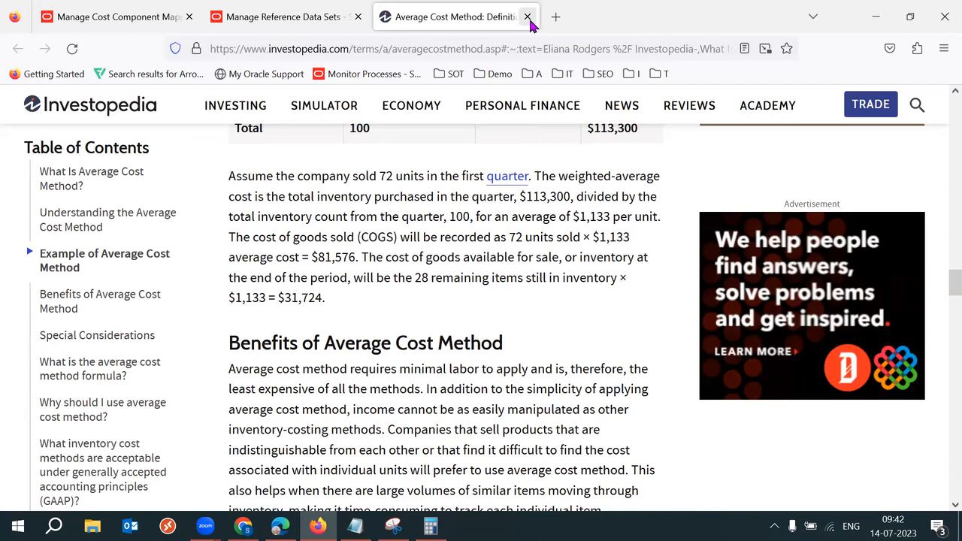
# Step: Close the Average Cost Method tab and review the Average Formula line in Notepad
pyautogui.click(528, 17)
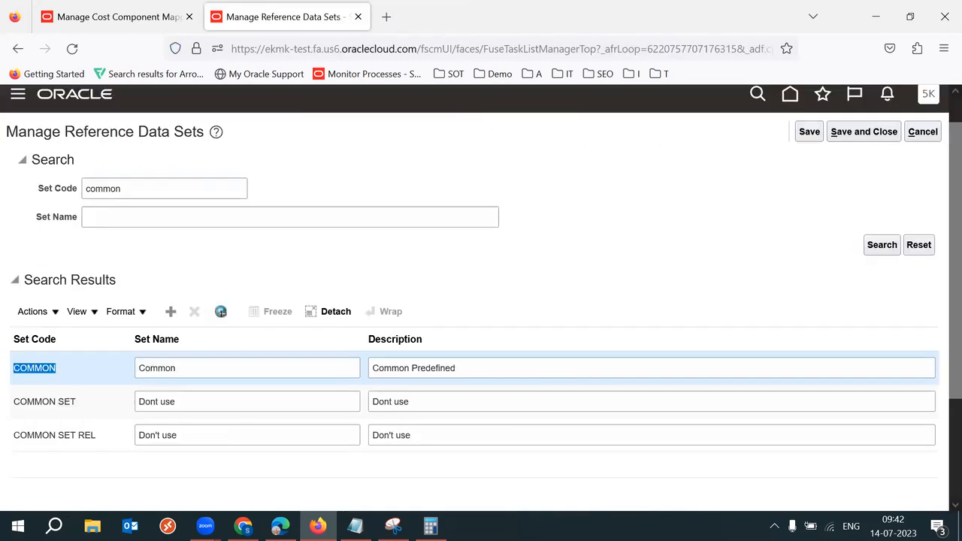
pyautogui.click(355, 526)
pyautogui.moveTo(328, 140); pyautogui.dragTo(172, 122)
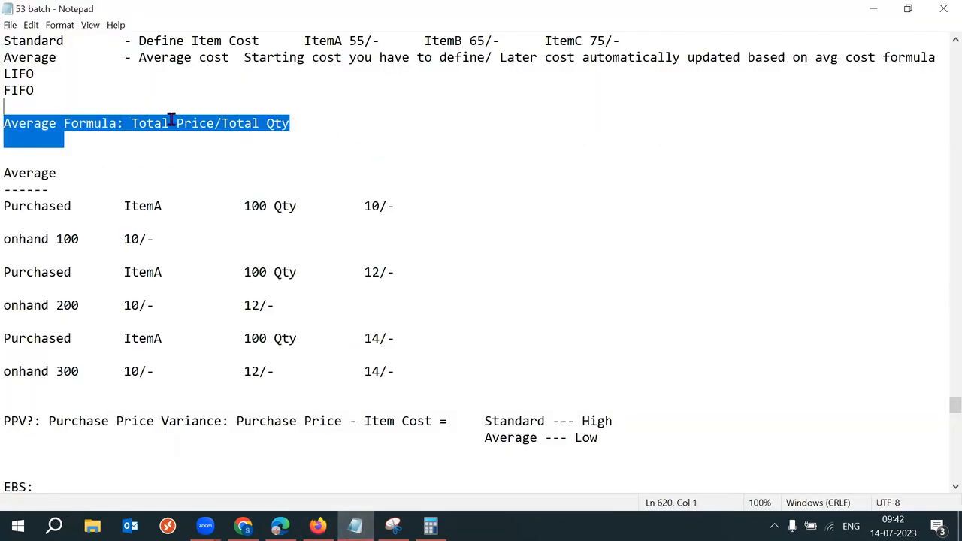
pyautogui.click(361, 158)
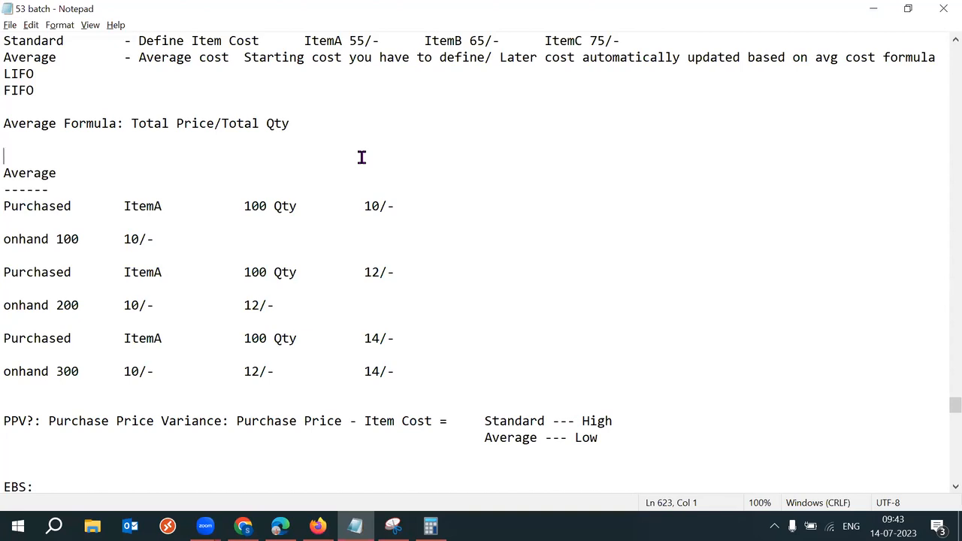
pyautogui.click(913, 41)
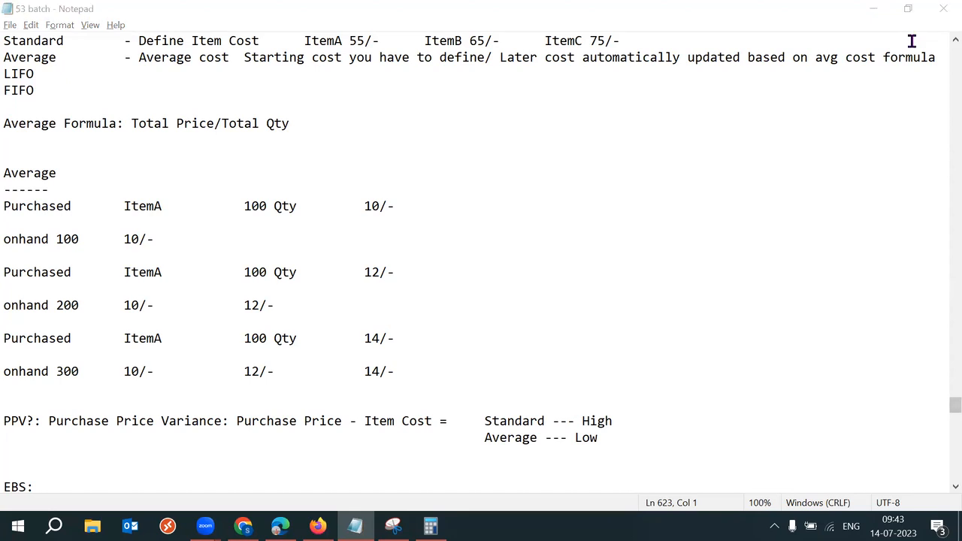